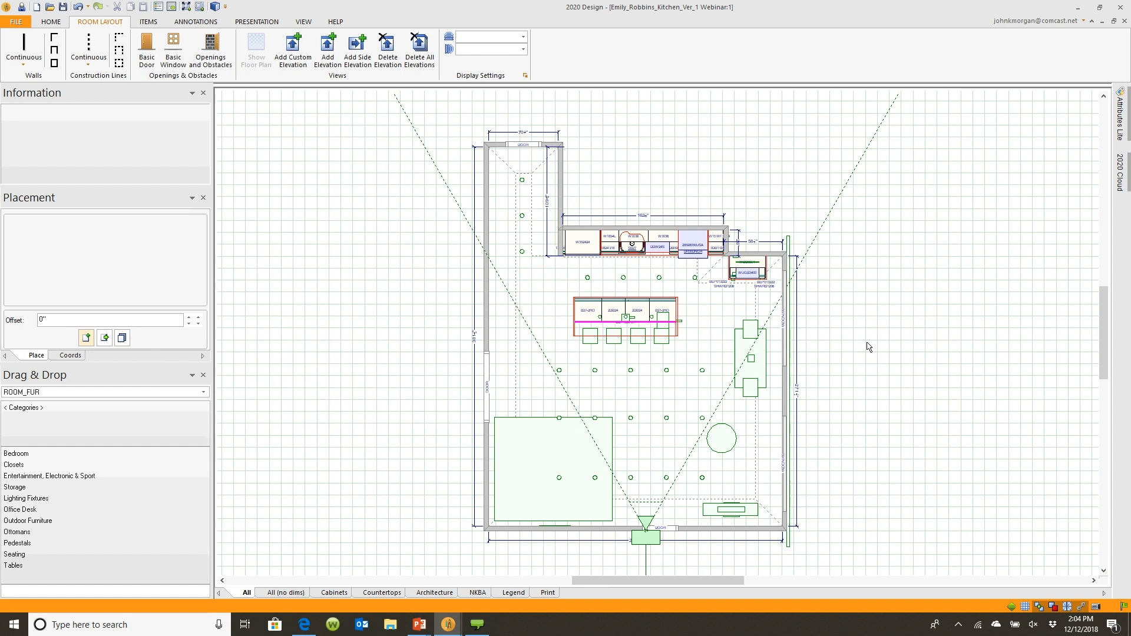
Open the 2020 Cloud panel and browse the categories of the 2020 Decorative Items US catalog
left_click(1120, 179)
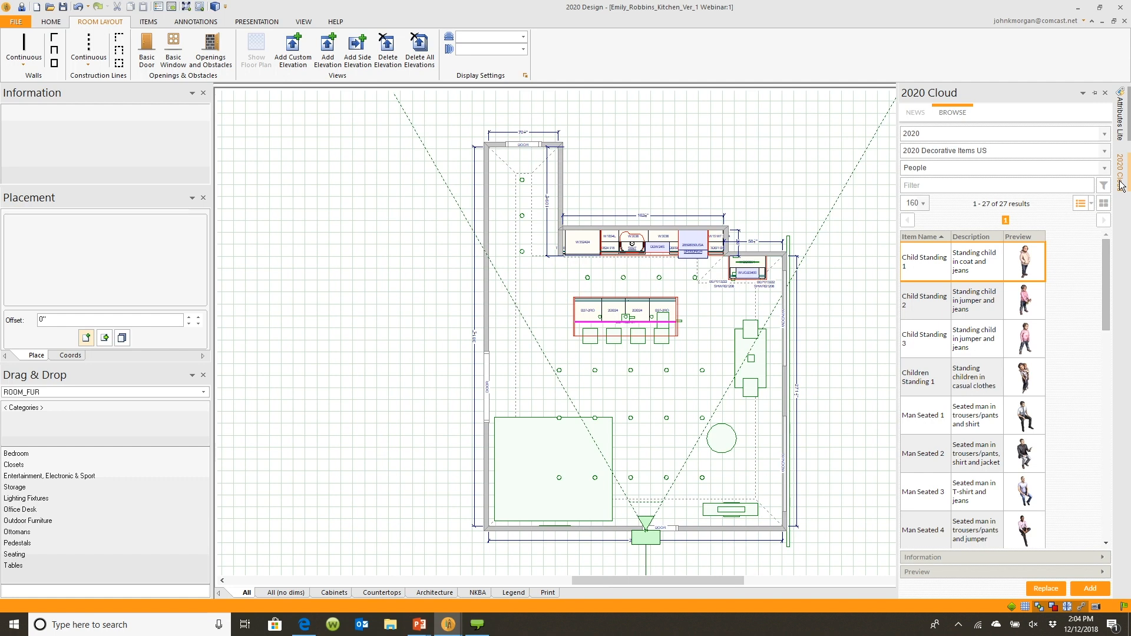
left_click(1121, 186)
mouse_move(1124, 170)
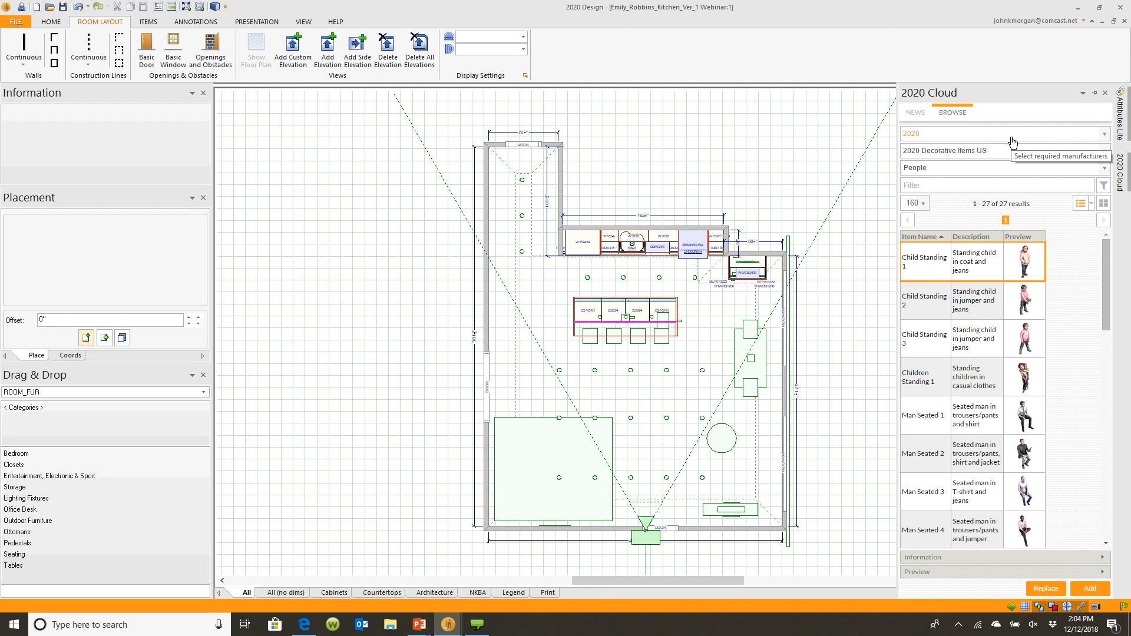
left_click(1104, 168)
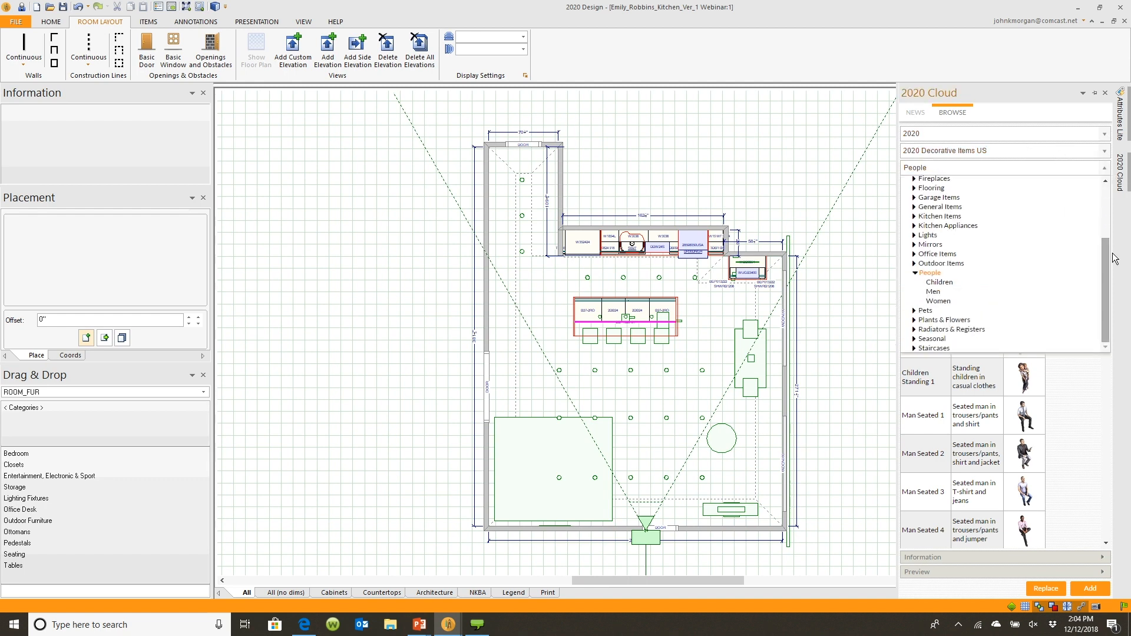
scroll(1097, 237, "up", 3)
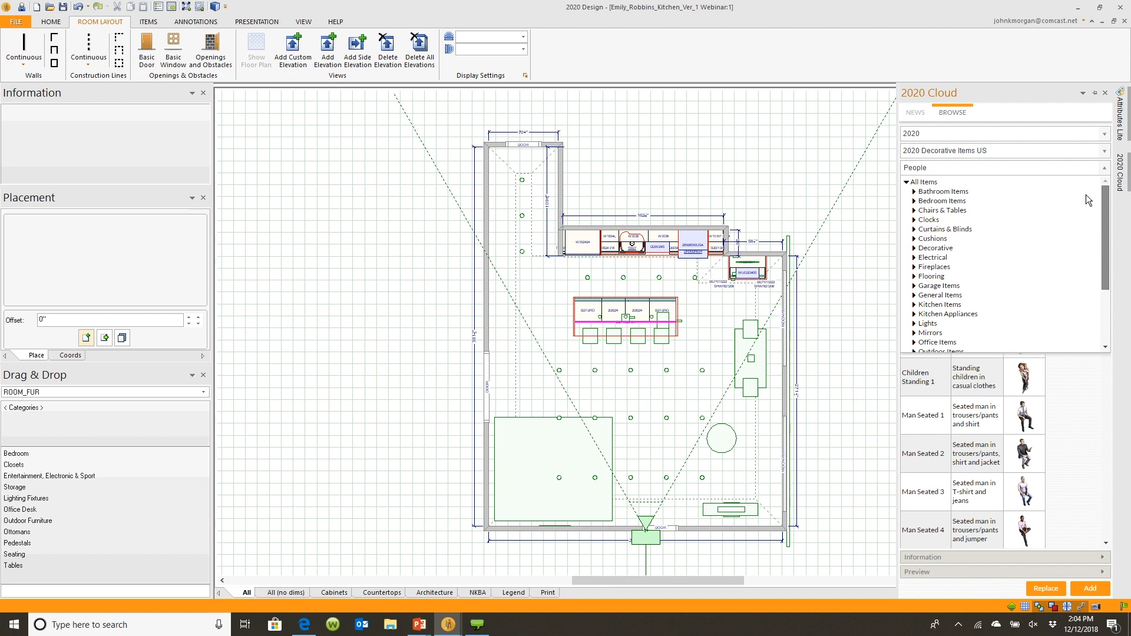
scroll(1095, 239, "down", 2)
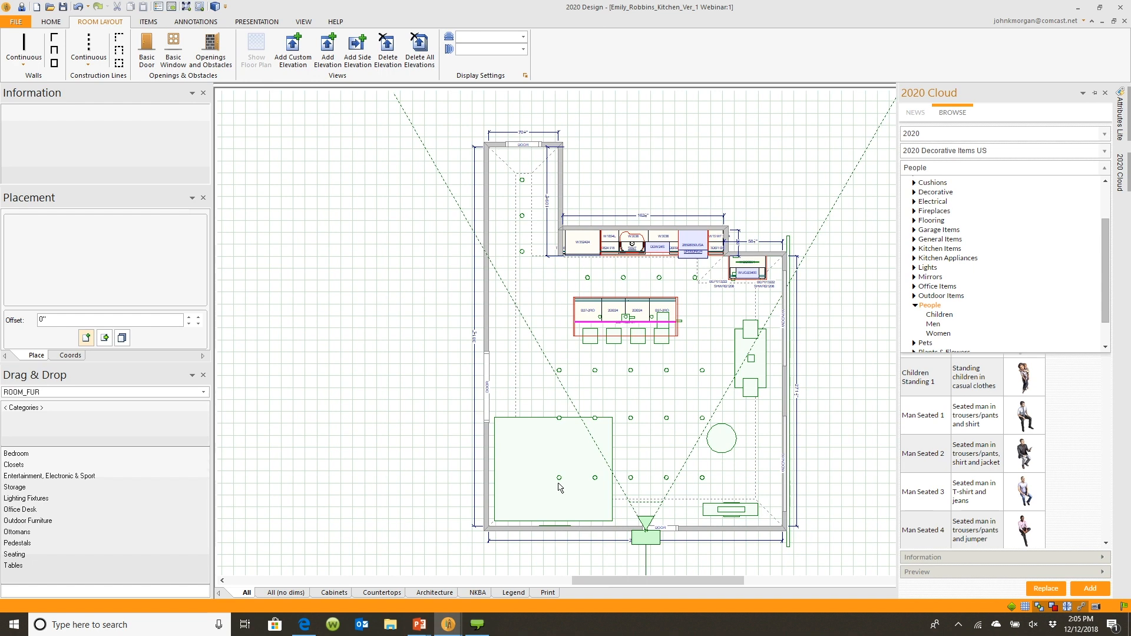
Switch to the web browser and open the 2020 Decorative Items catalog page from the favorites
left_click(305, 623)
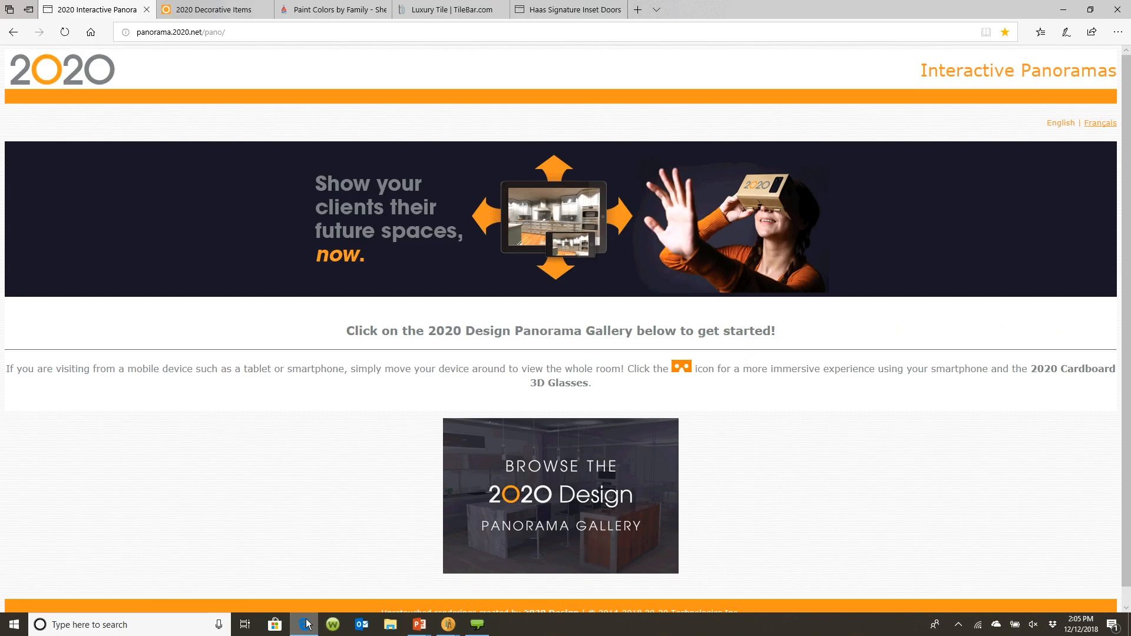
left_click(207, 10)
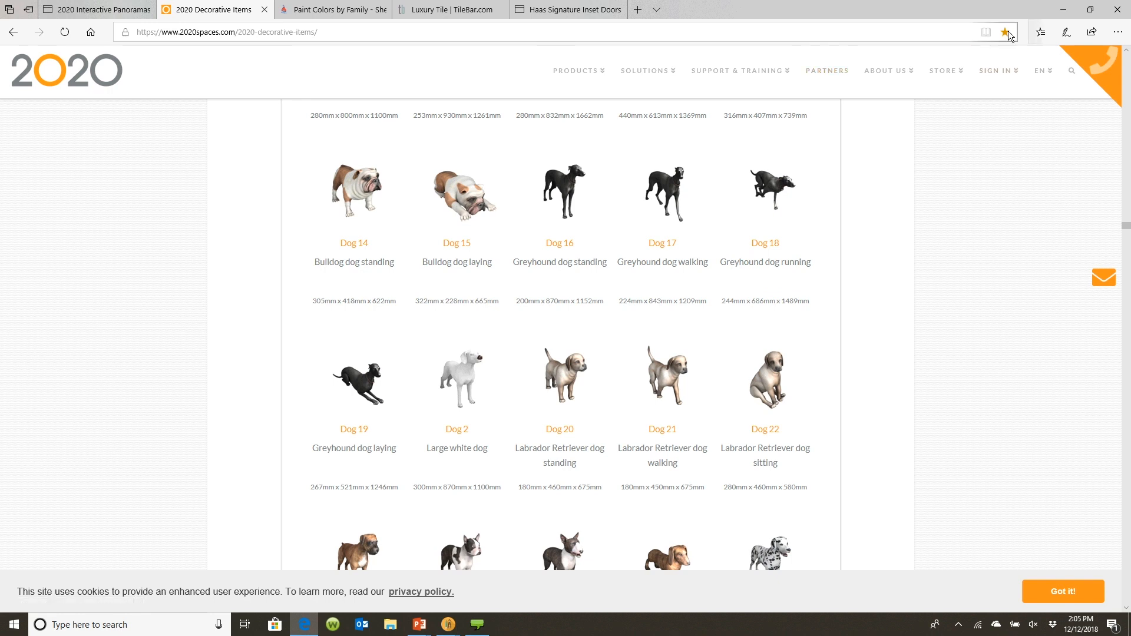
left_click(1040, 32)
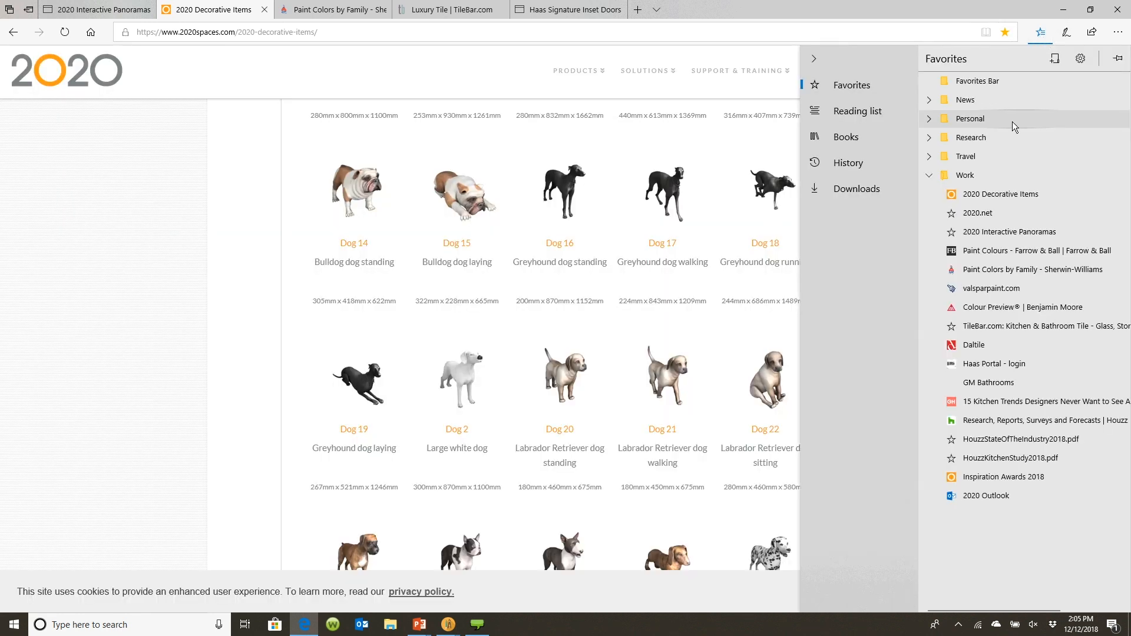
left_click(972, 196)
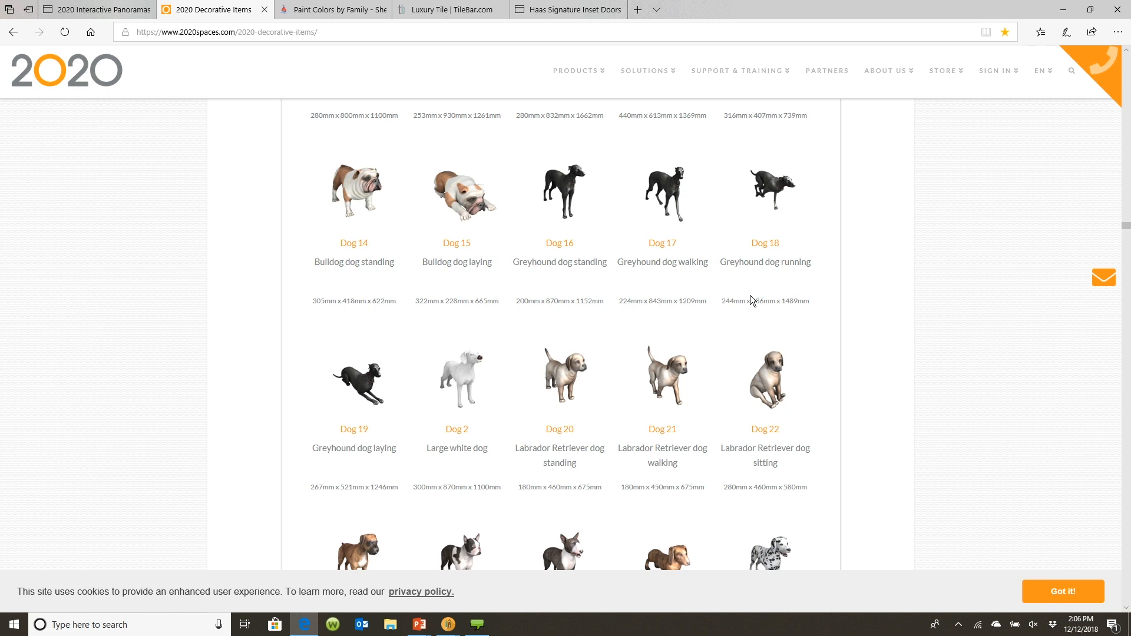
scroll(750, 296, "up", 7)
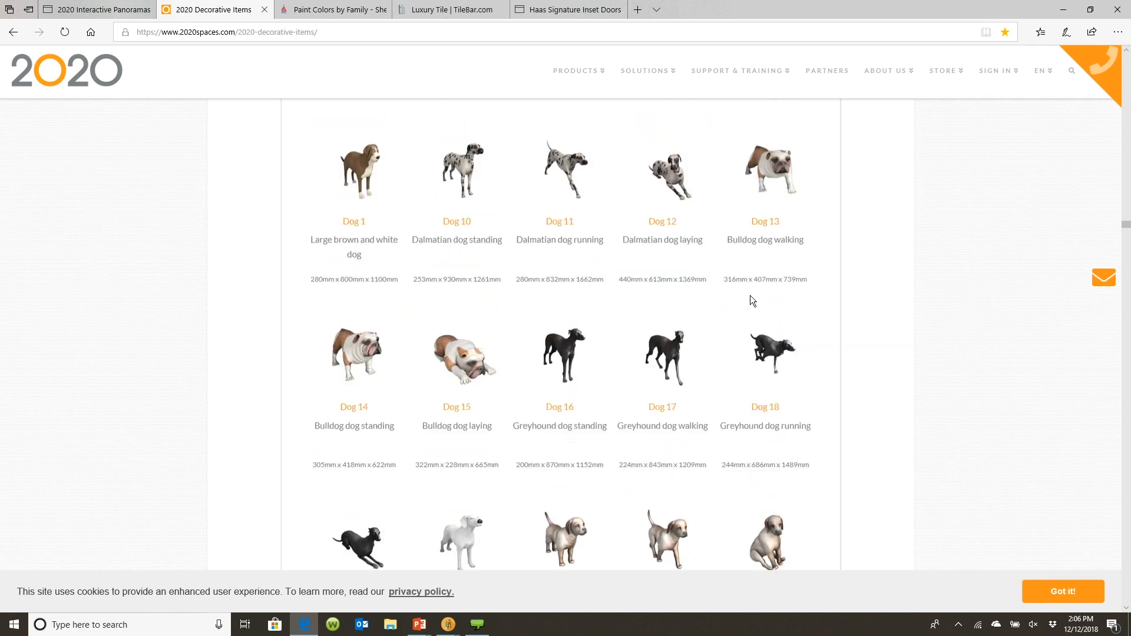
scroll(750, 295, "up", 6)
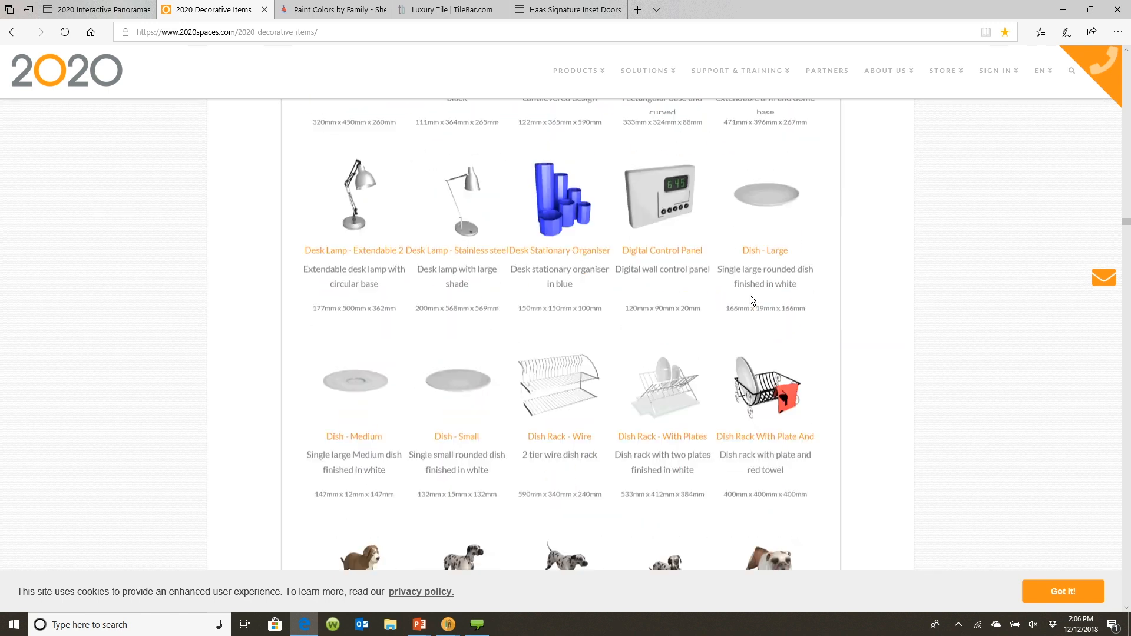
scroll(750, 295, "up", 15)
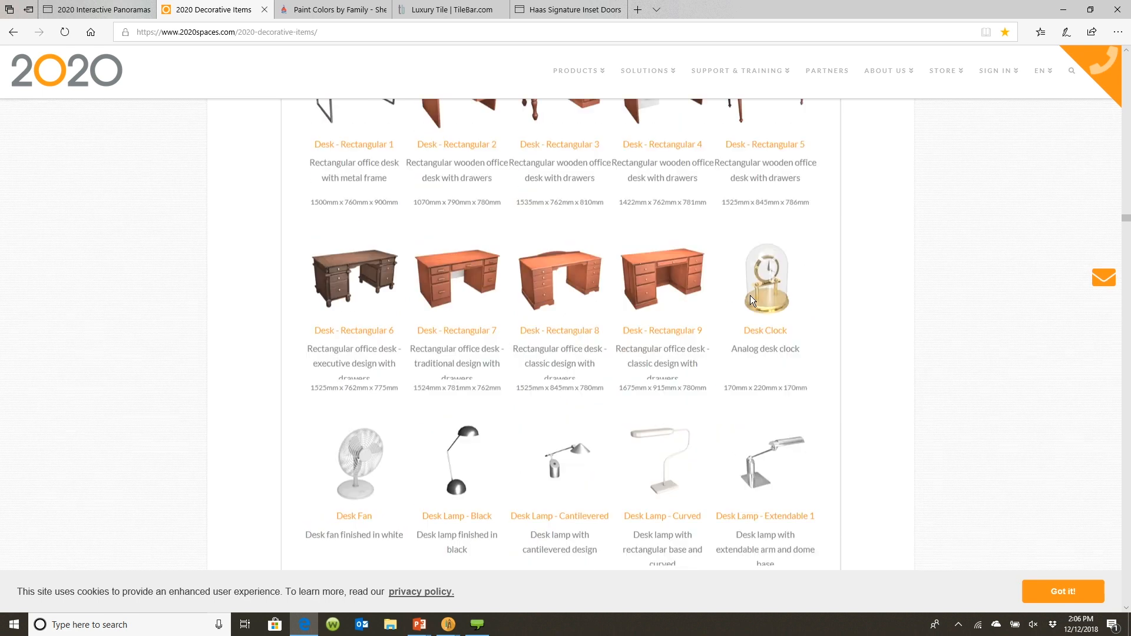
scroll(750, 295, "up", 20)
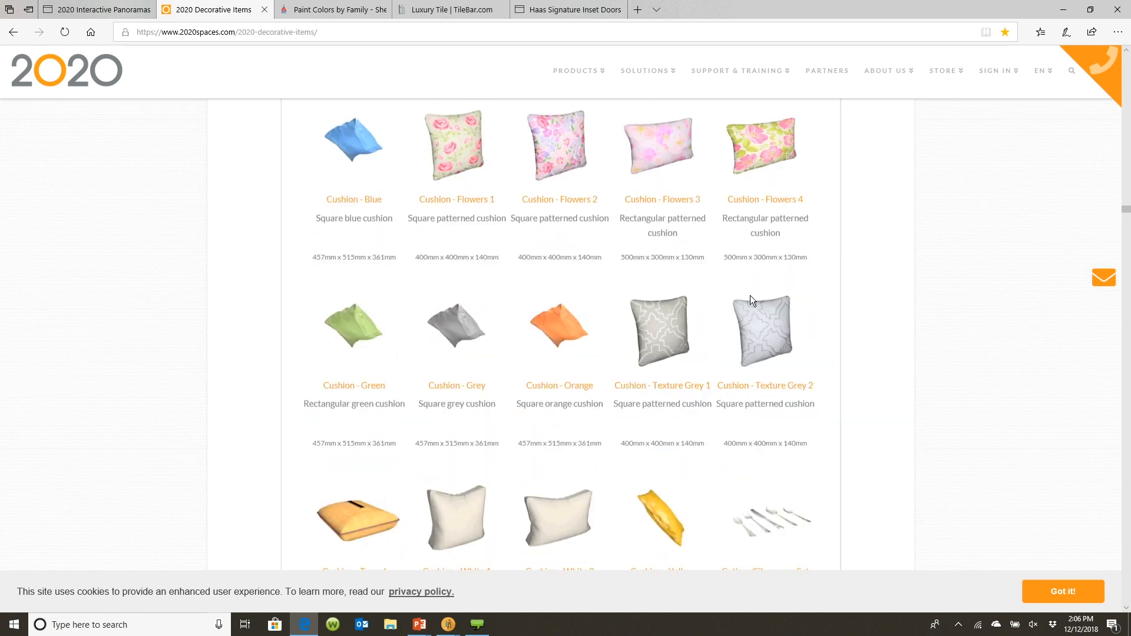
scroll(751, 295, "up", 8)
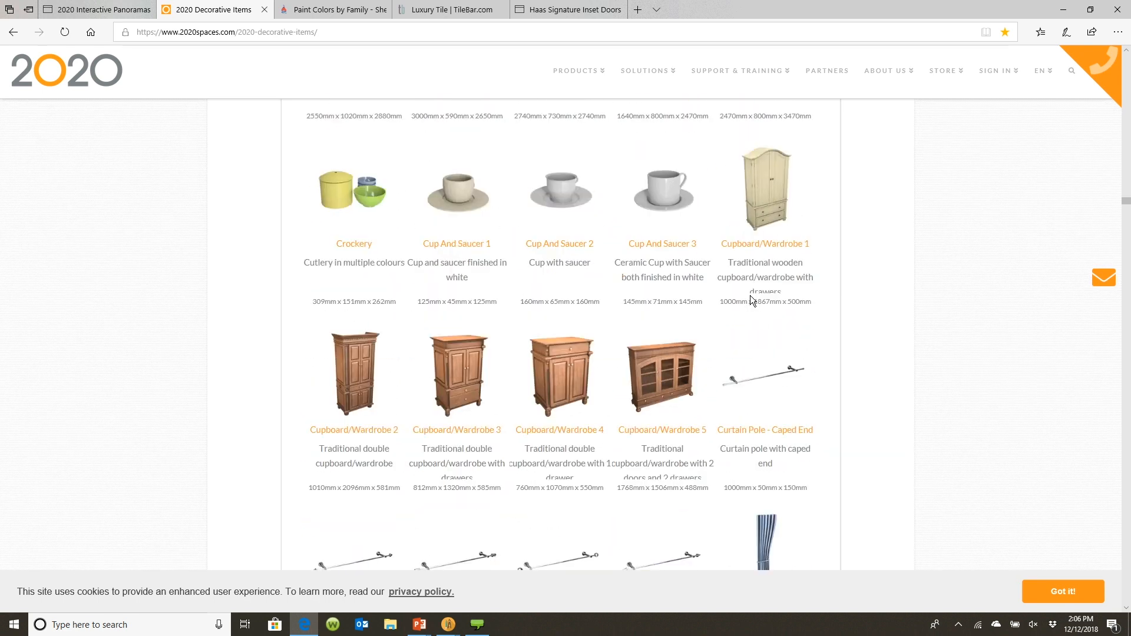
scroll(750, 295, "up", 16)
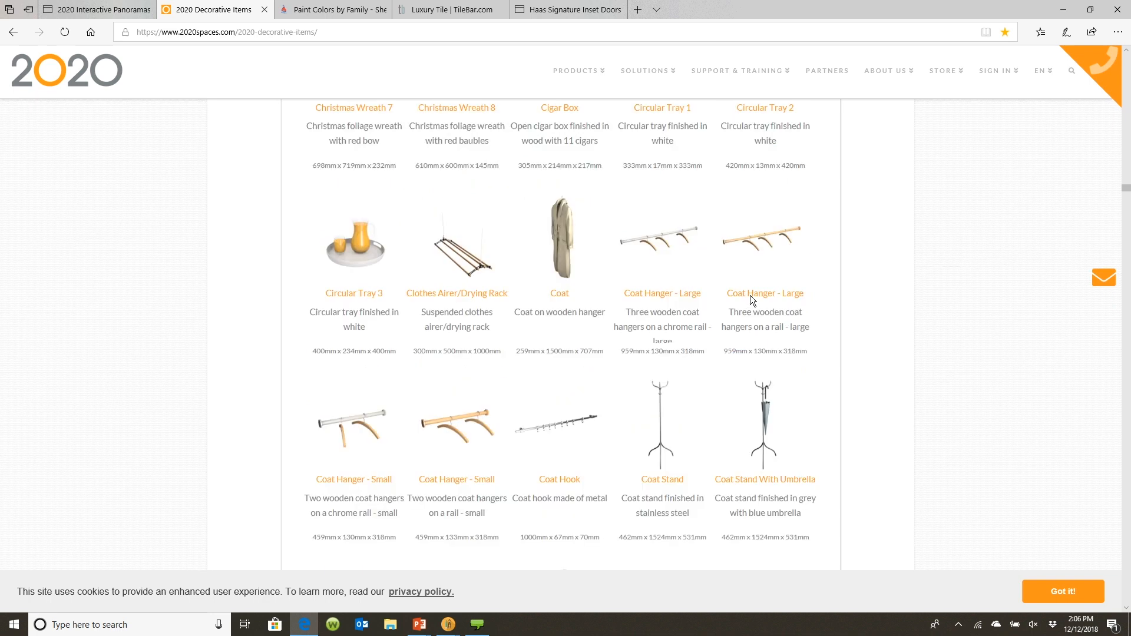
scroll(750, 295, "up", 20)
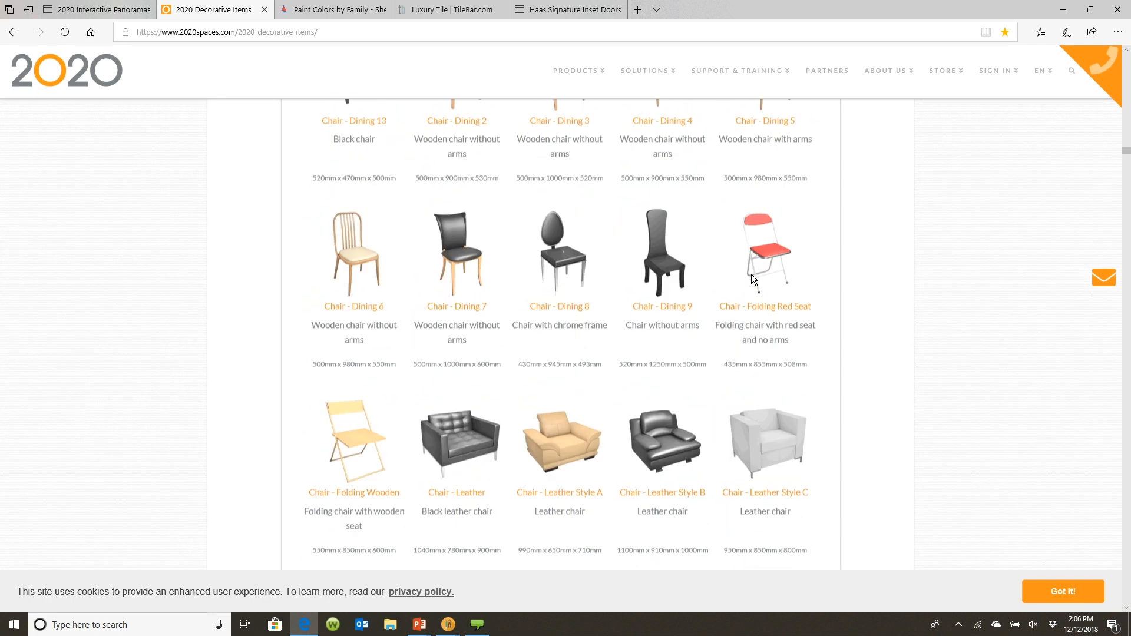
scroll(751, 274, "up", 20)
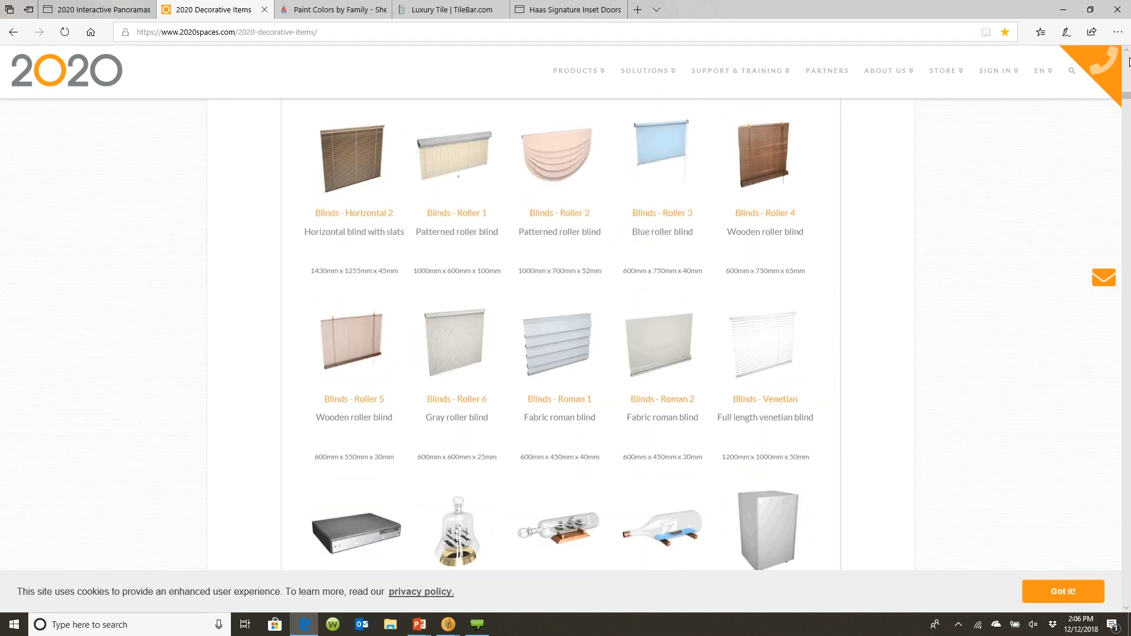
scroll(1129, 62, "up", 15)
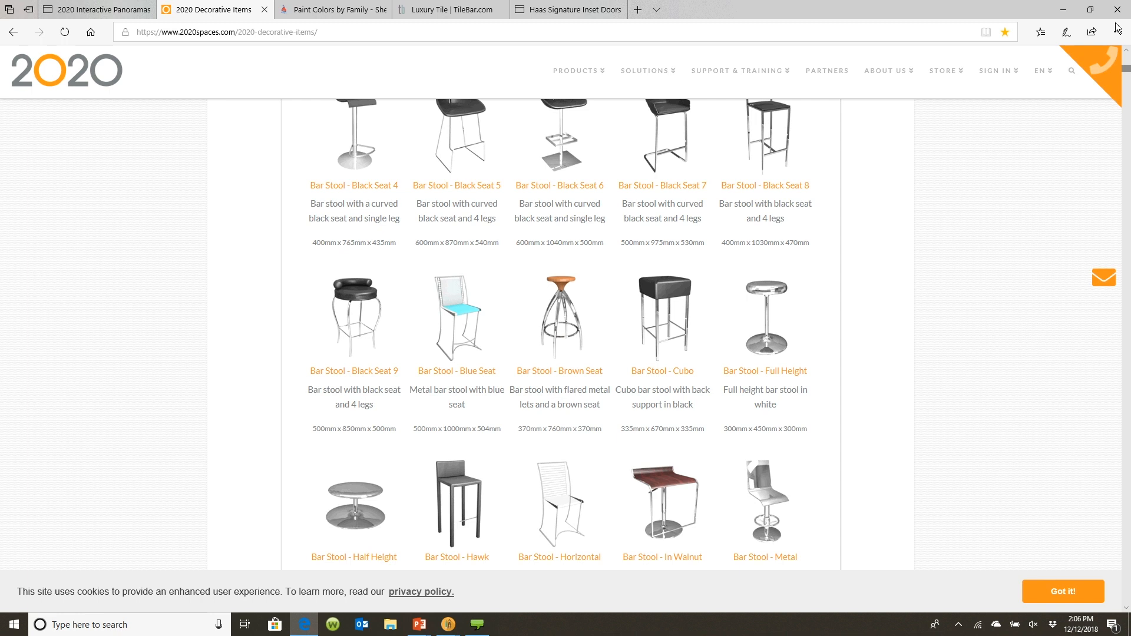
left_click_drag(1127, 68, 1128, 58)
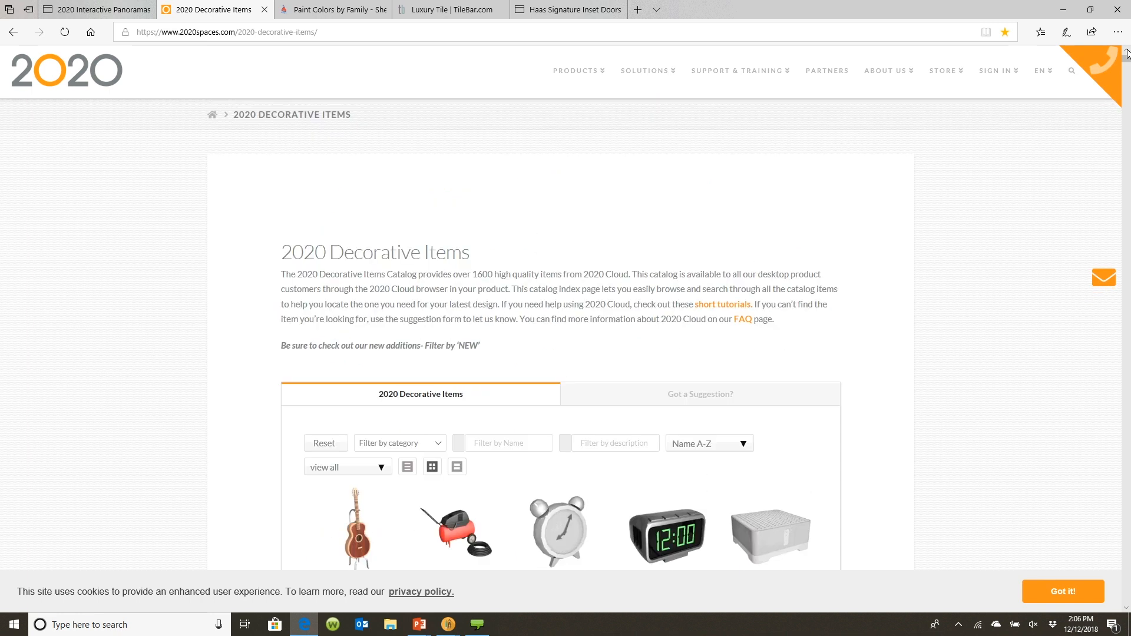
scroll(405, 455, "down", 3)
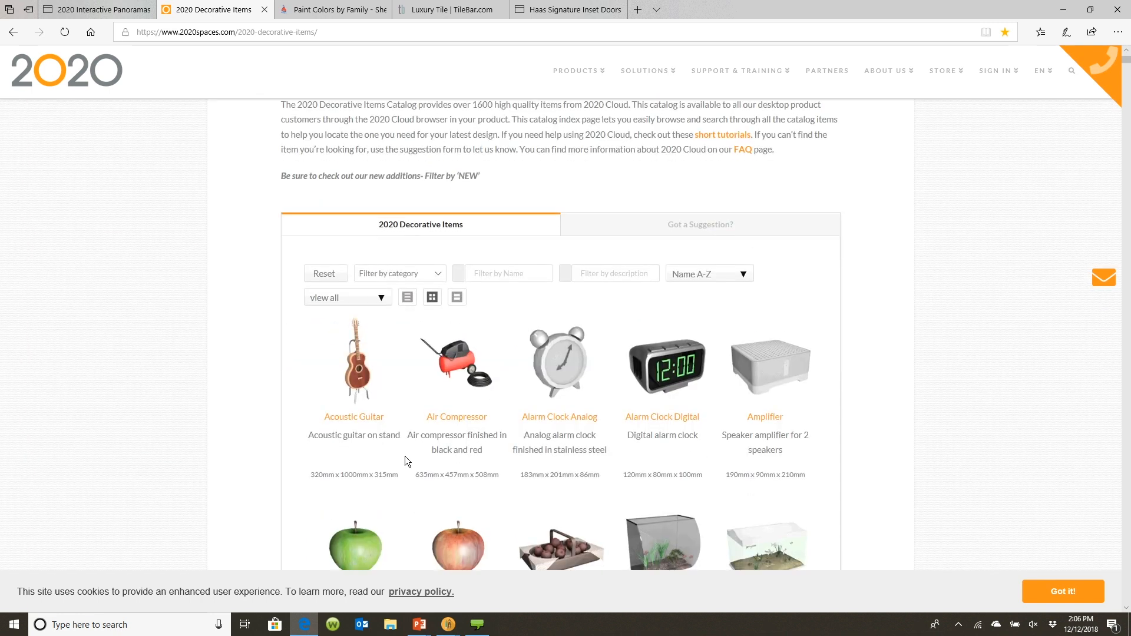
Filter the online catalog by the Chairs & Tables category and browse the bar stools
left_click(439, 273)
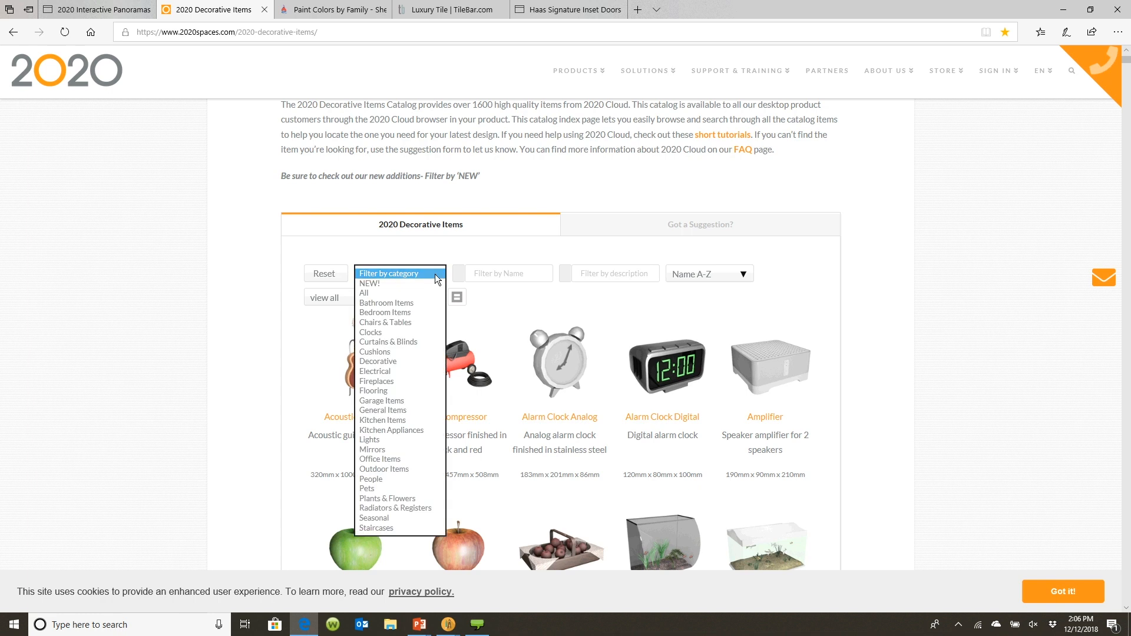
left_click(410, 323)
scroll(347, 369, "down", 10)
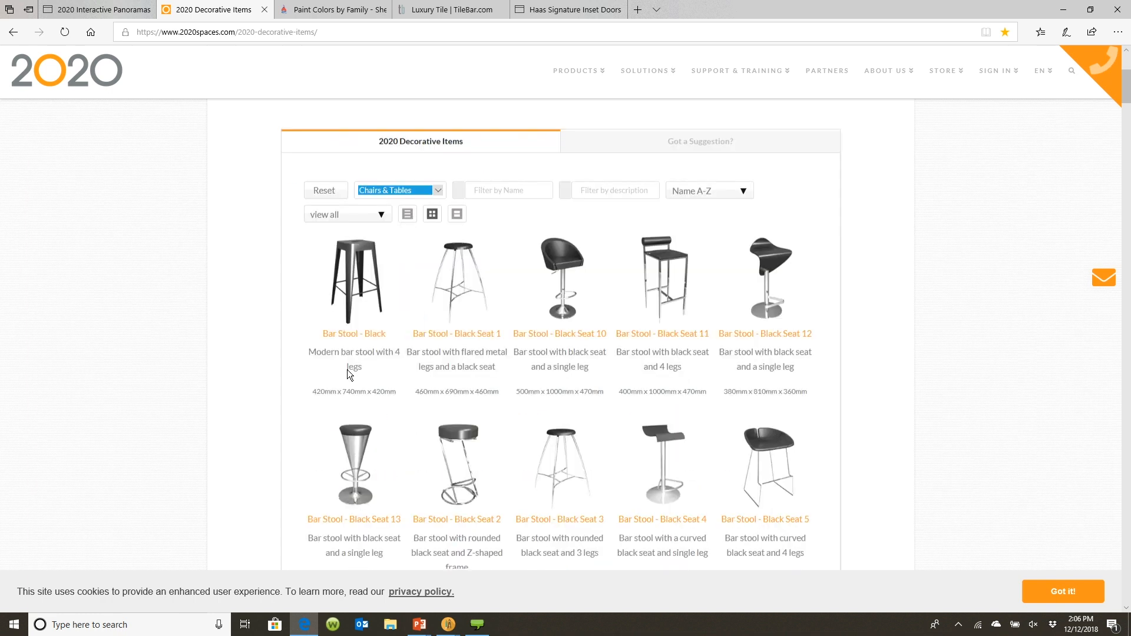
scroll(348, 369, "down", 6)
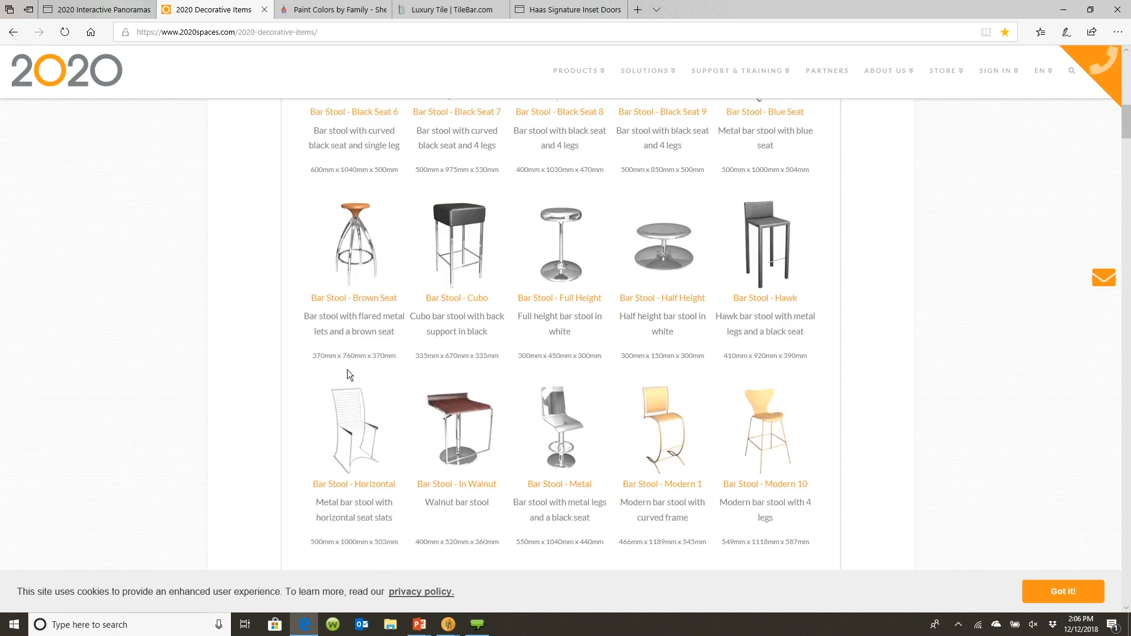
scroll(347, 370, "up", 5)
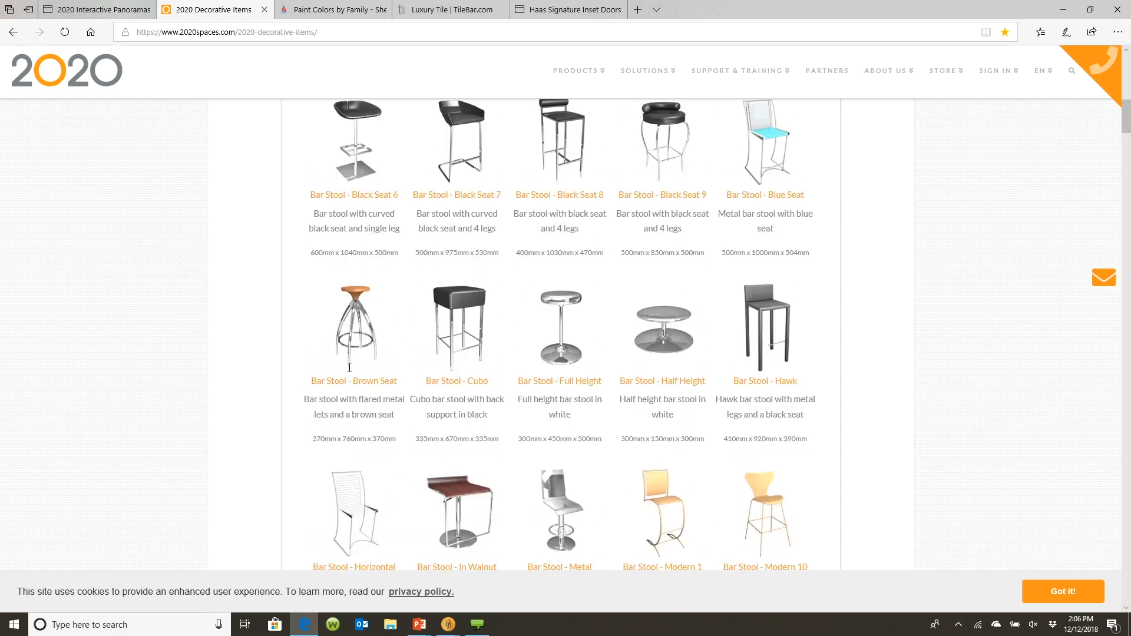
scroll(348, 368, "up", 2)
scroll(348, 368, "down", 2)
scroll(348, 370, "down", 2)
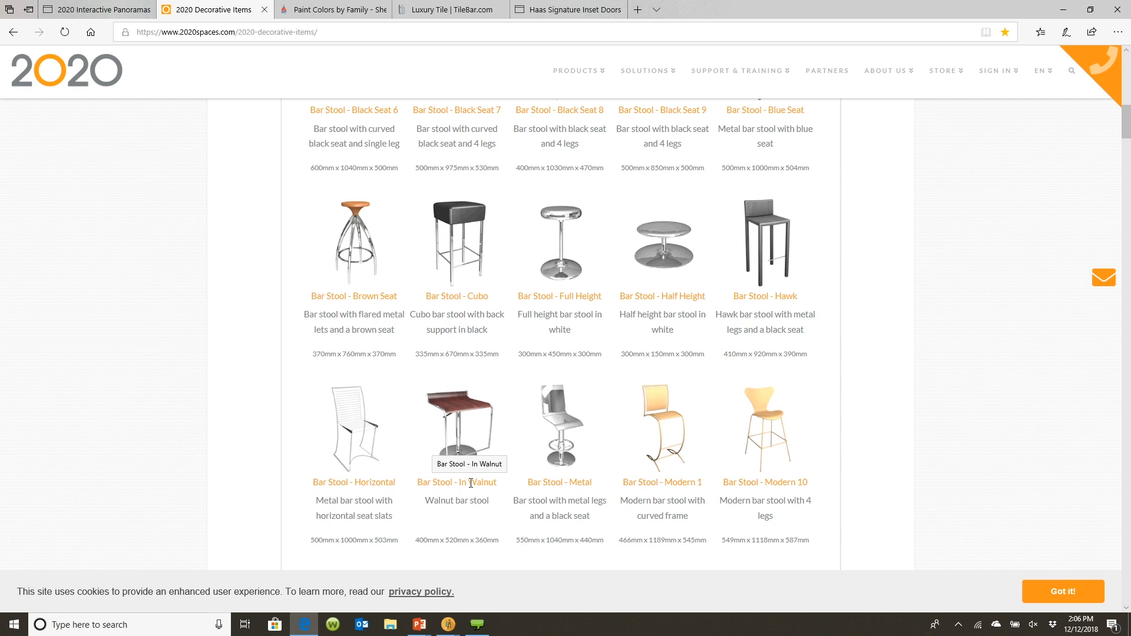
scroll(470, 483, "up", 15)
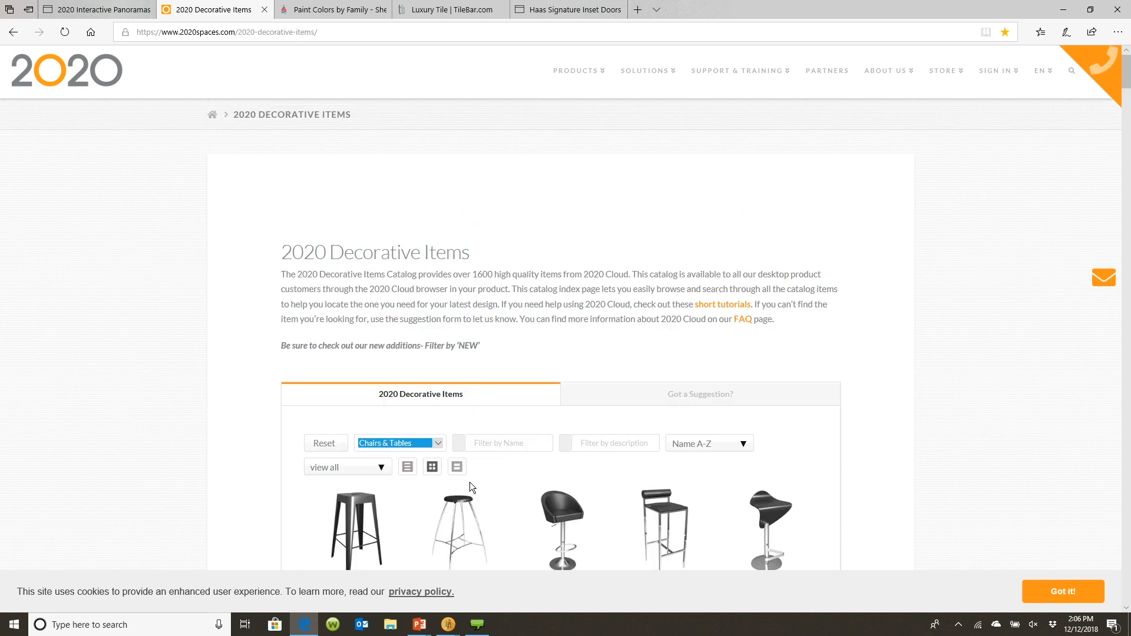
Filter the online catalog by the Kitchen Items category and browse the results
left_click(439, 444)
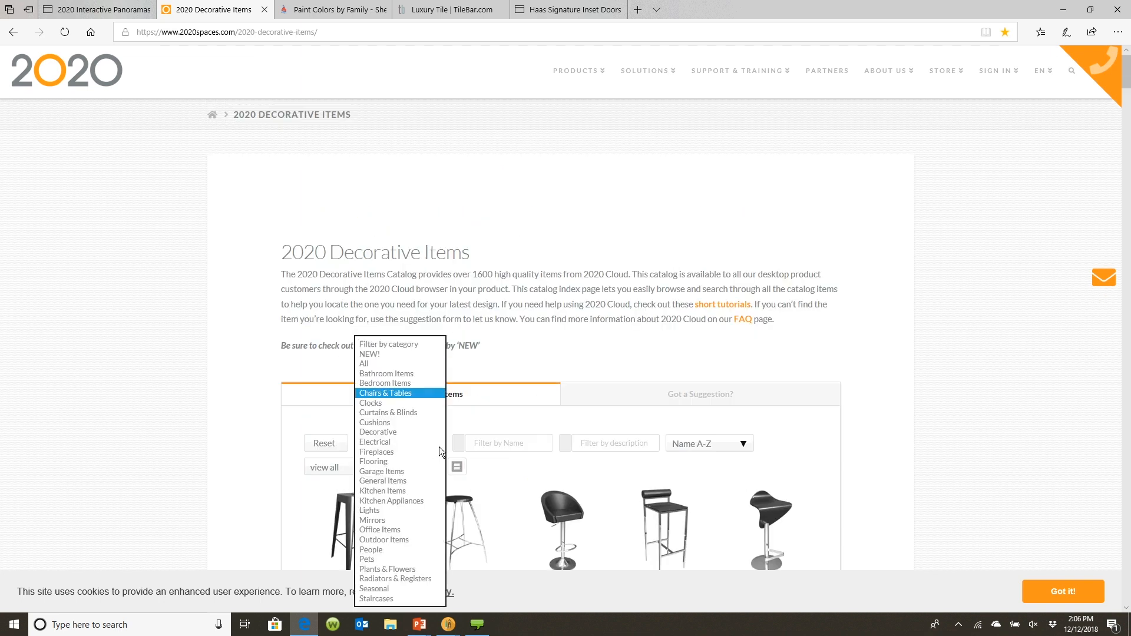
left_click(419, 489)
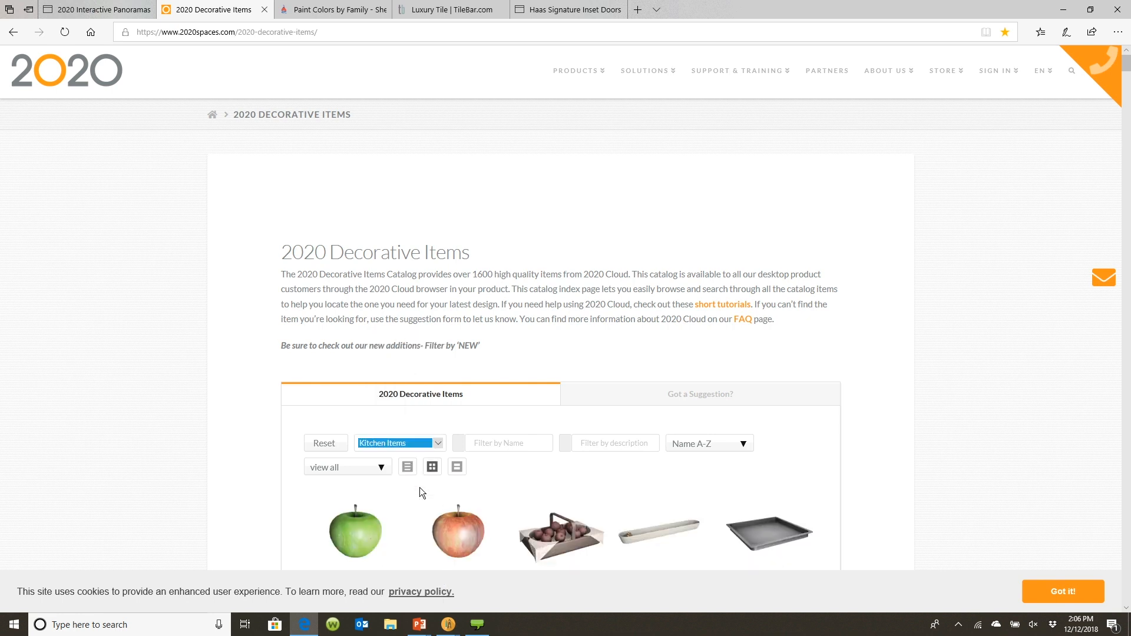
scroll(444, 468, "down", 20)
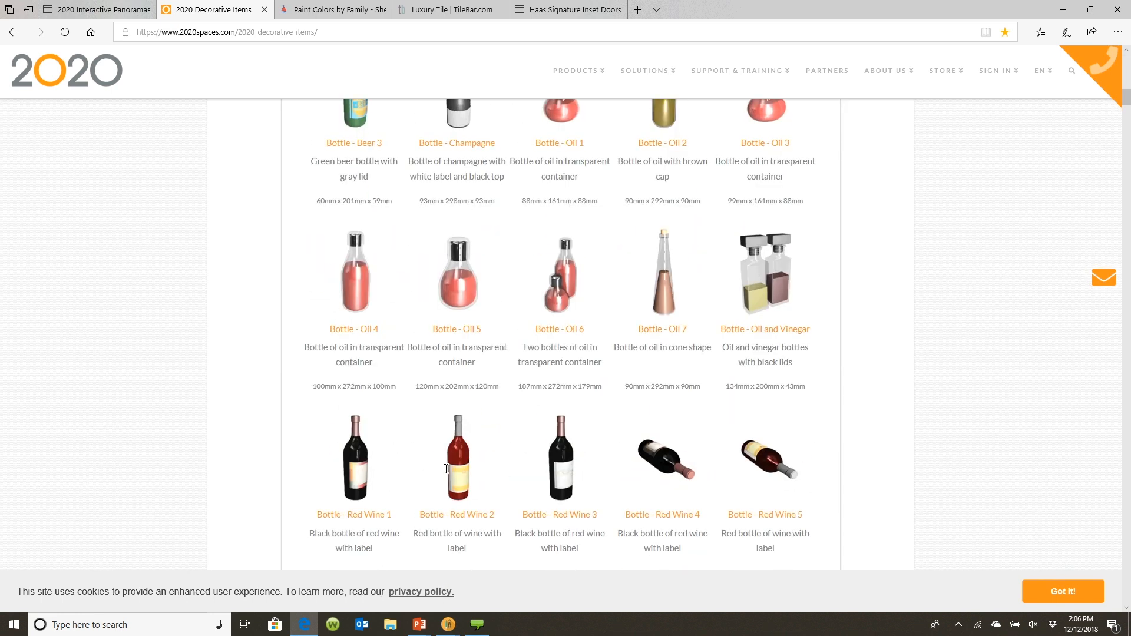
scroll(446, 468, "down", 15)
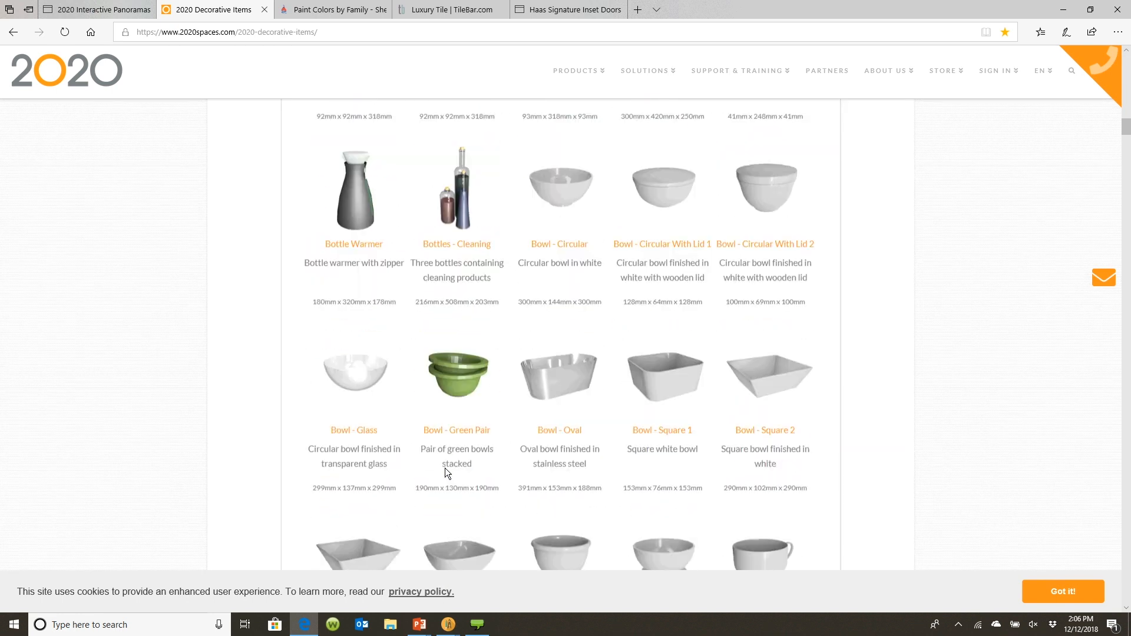
scroll(444, 468, "down", 10)
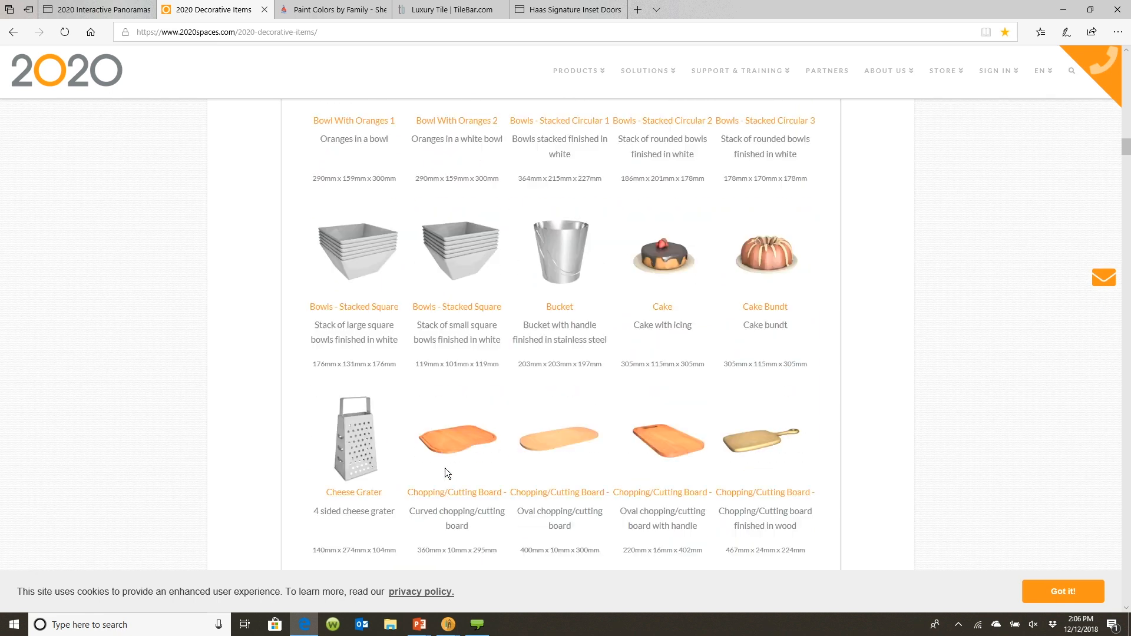
scroll(444, 468, "down", 10)
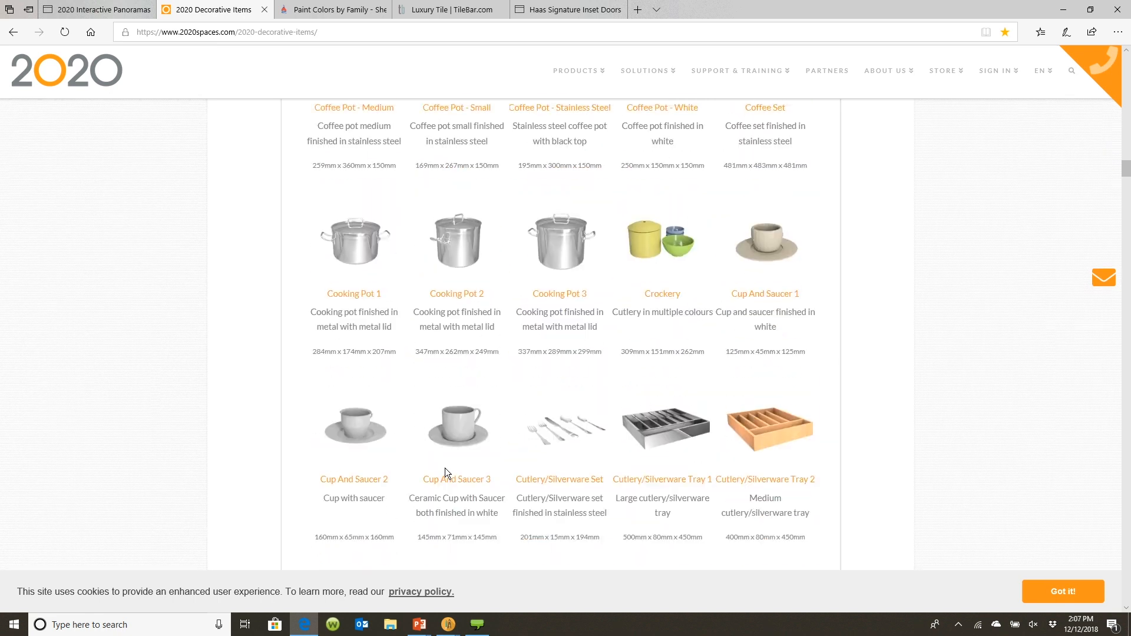
scroll(444, 467, "up", 20)
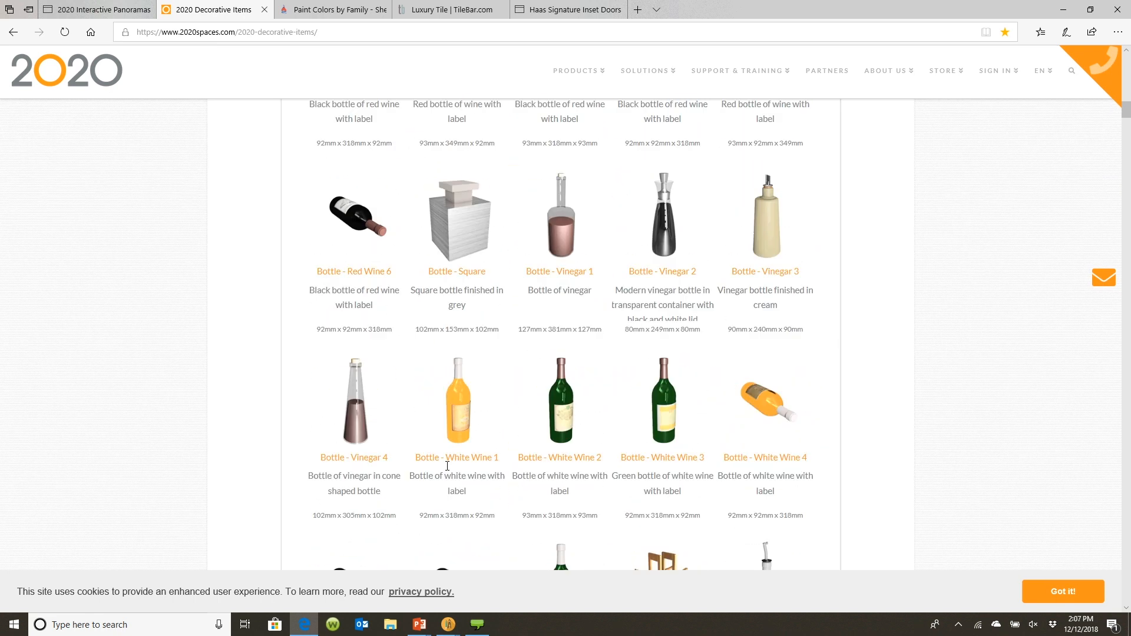
scroll(447, 466, "up", 15)
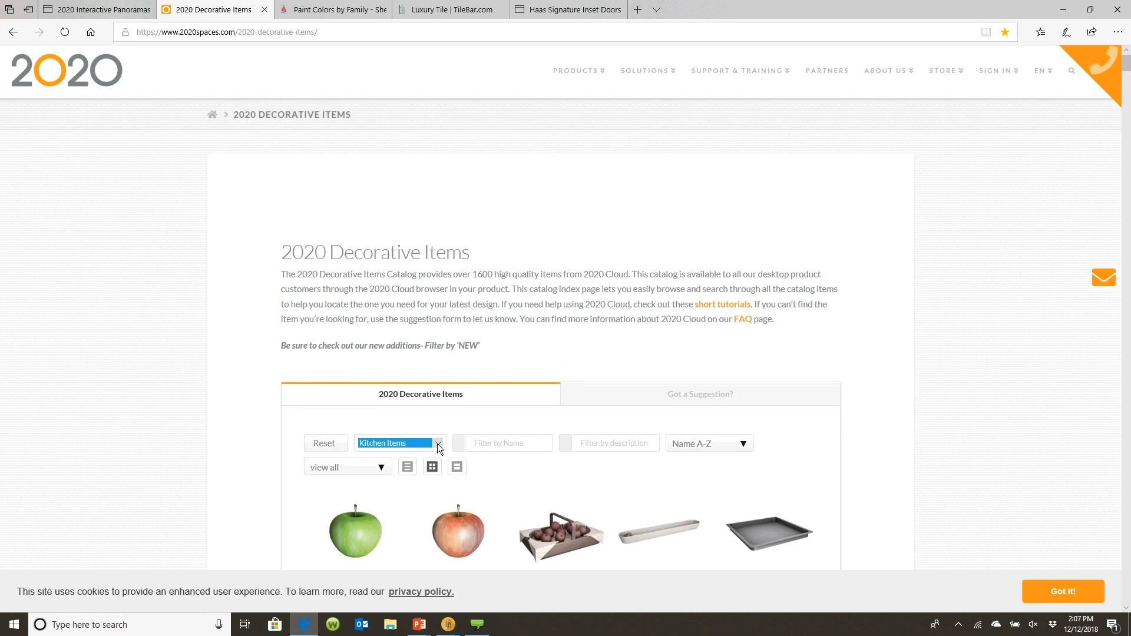
Filter the online catalog by the Garage Items and then Flooring categories and browse the results
left_click(437, 443)
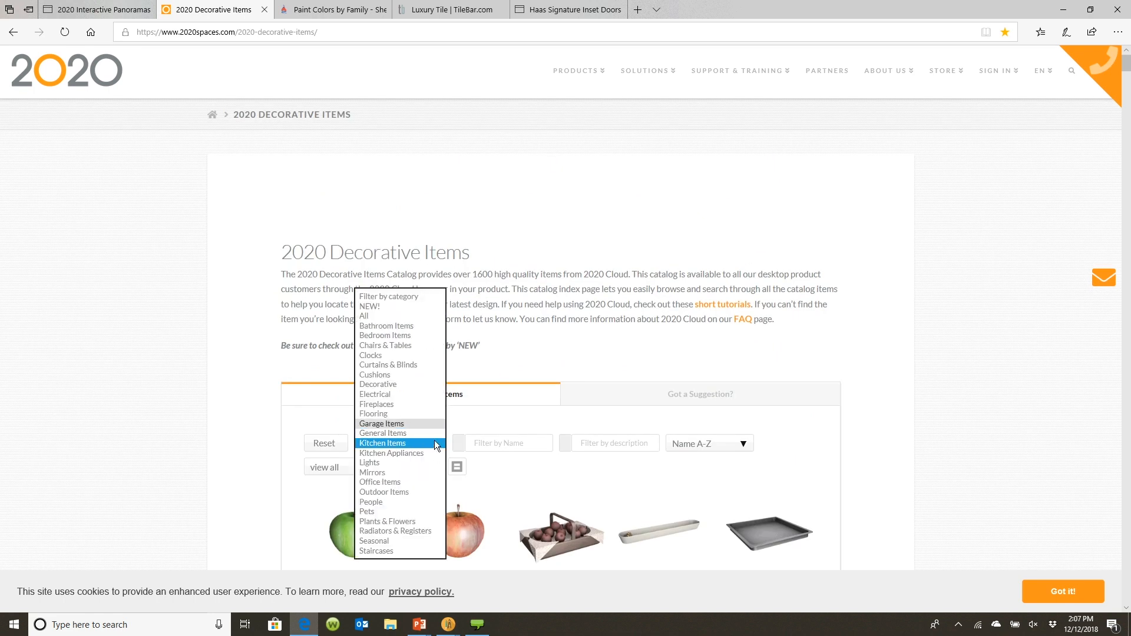
left_click(417, 423)
scroll(421, 427, "down", 5)
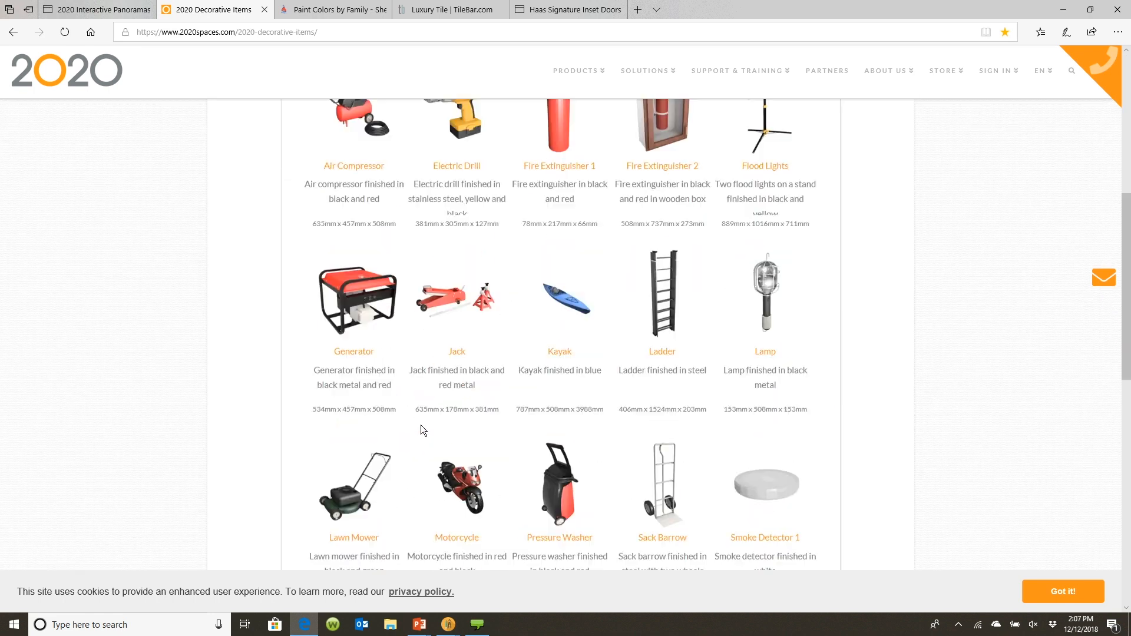
scroll(420, 425, "down", 6)
scroll(422, 425, "up", 5)
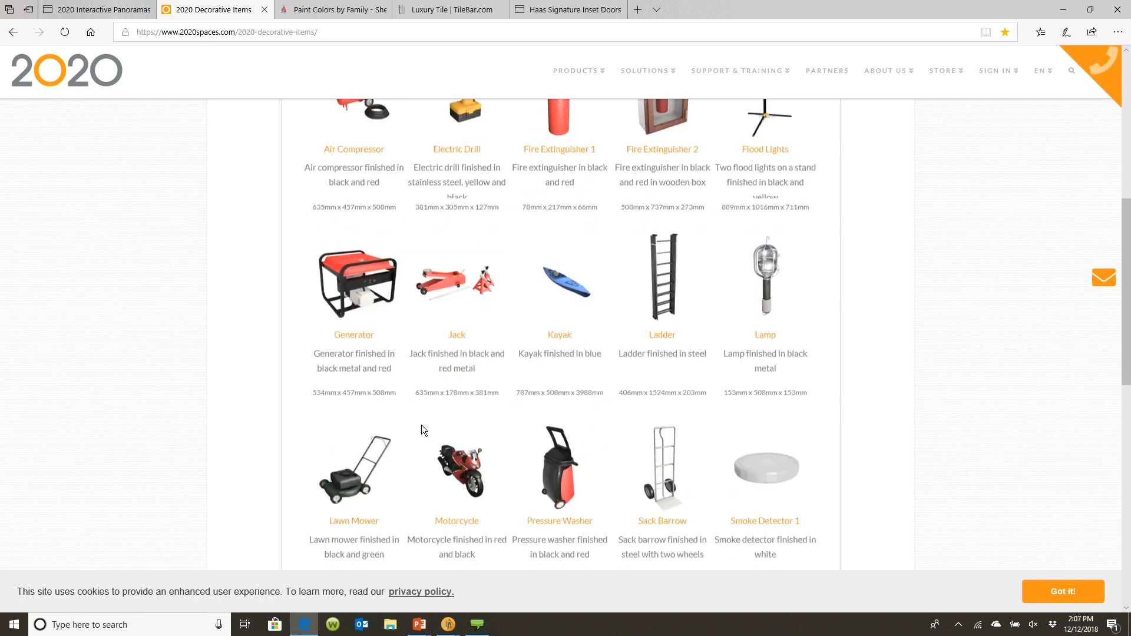
scroll(422, 425, "up", 6)
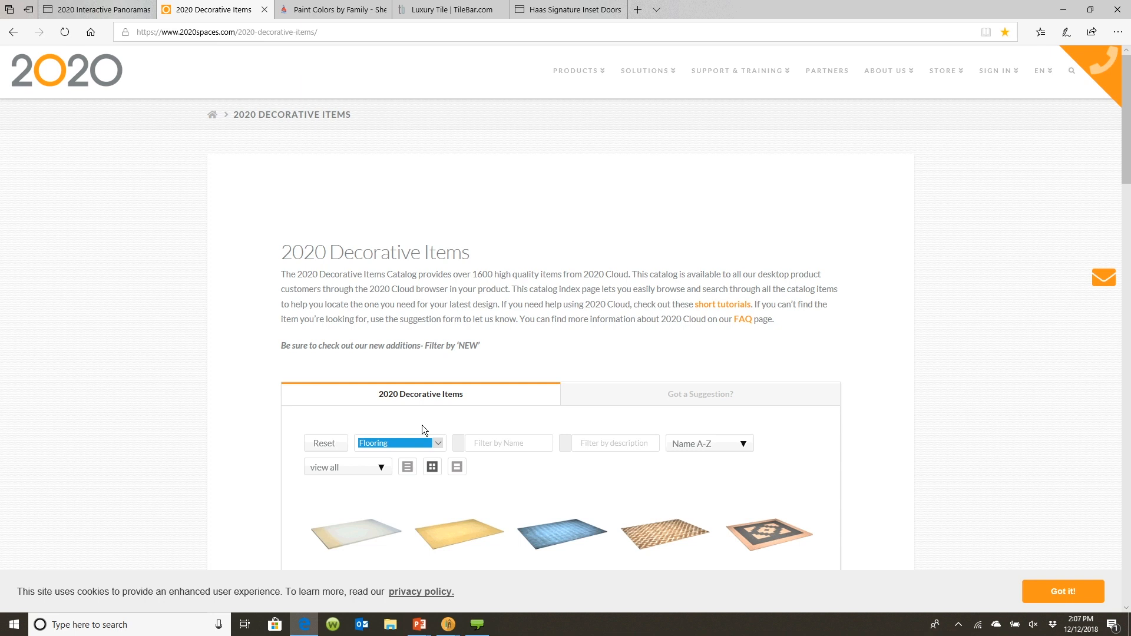
scroll(422, 425, "down", 3)
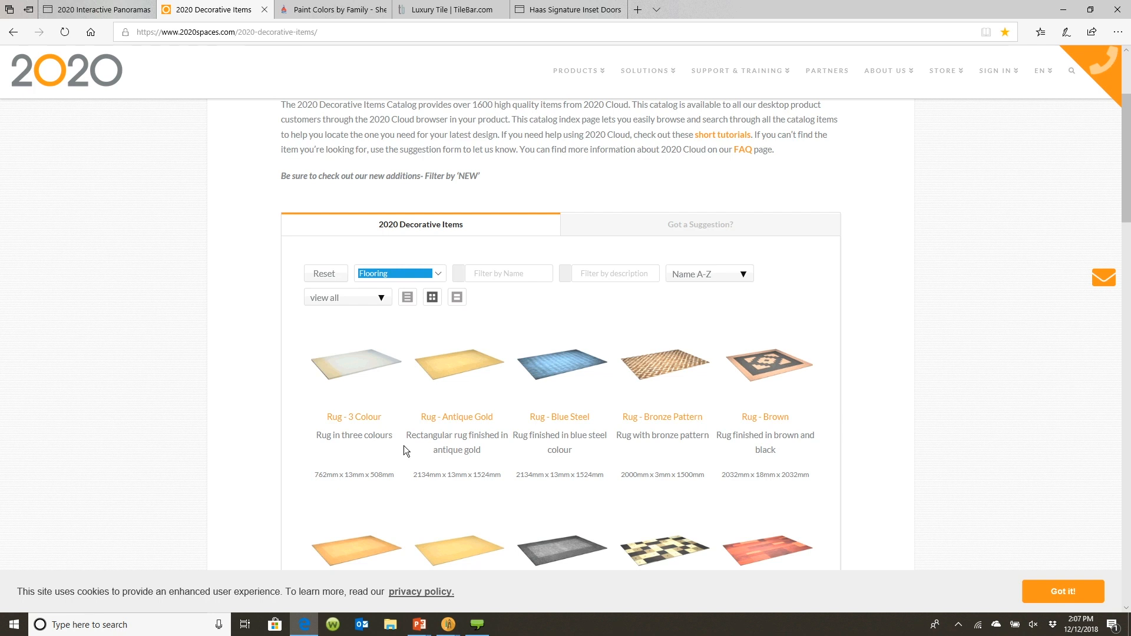
Return to 2020 Design and view the kitchen in the 3D rendering window before minimizing it
mouse_move(448, 624)
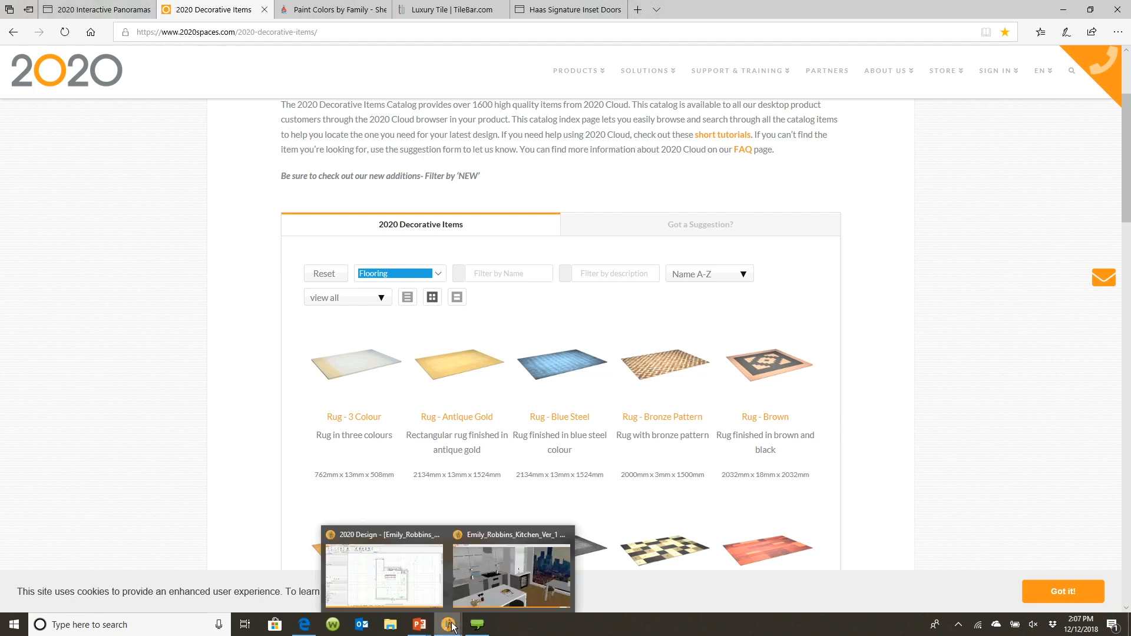
left_click(421, 574)
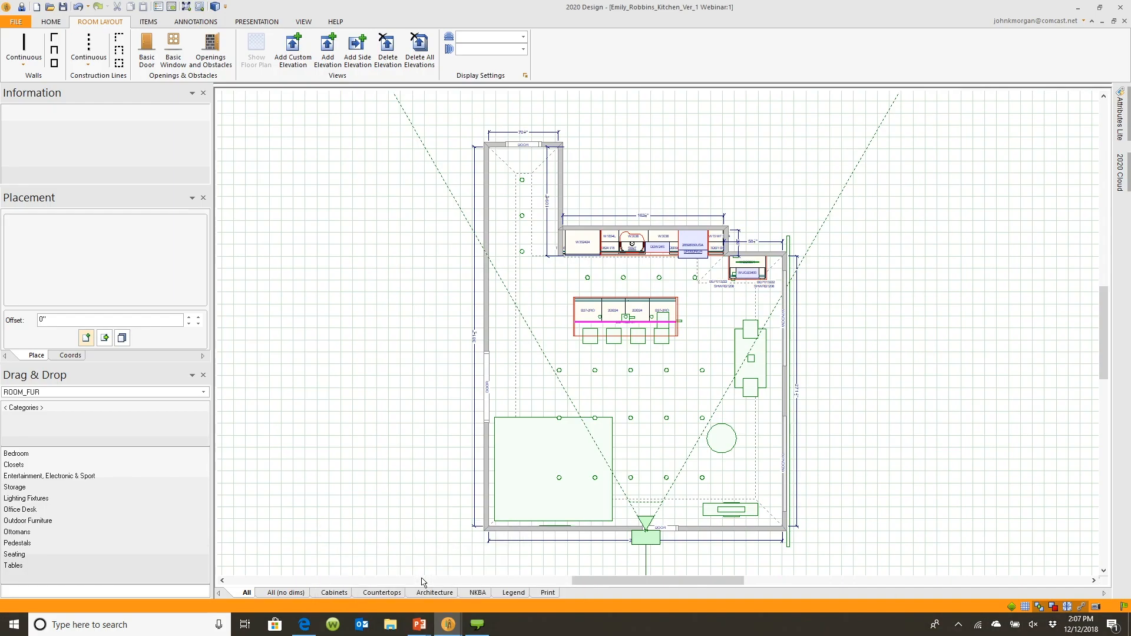
mouse_move(447, 624)
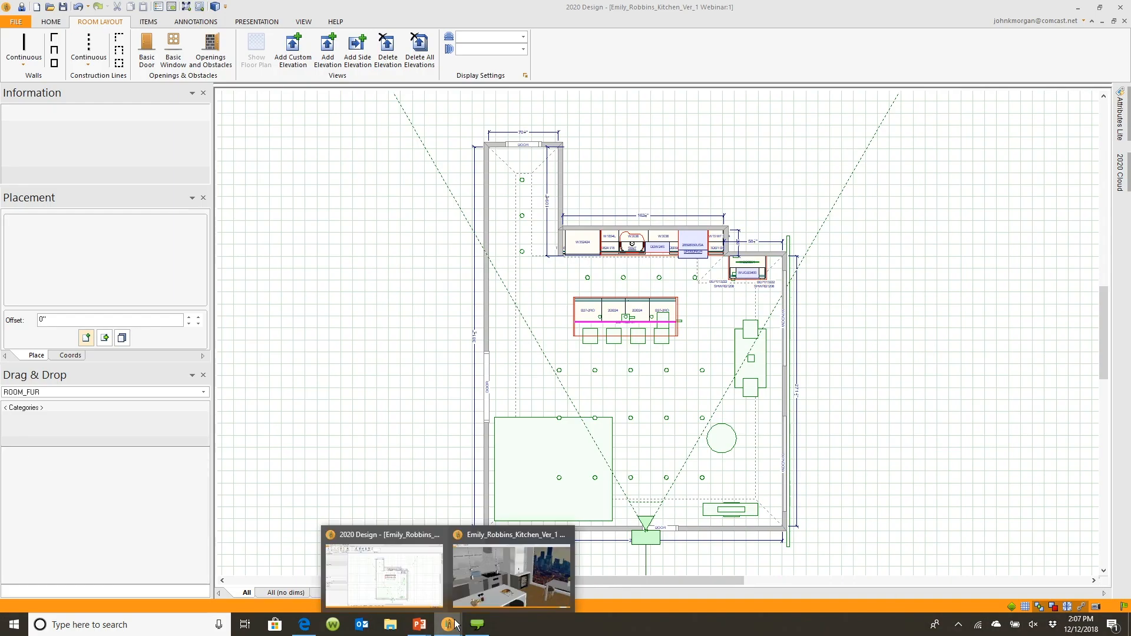
left_click(489, 572)
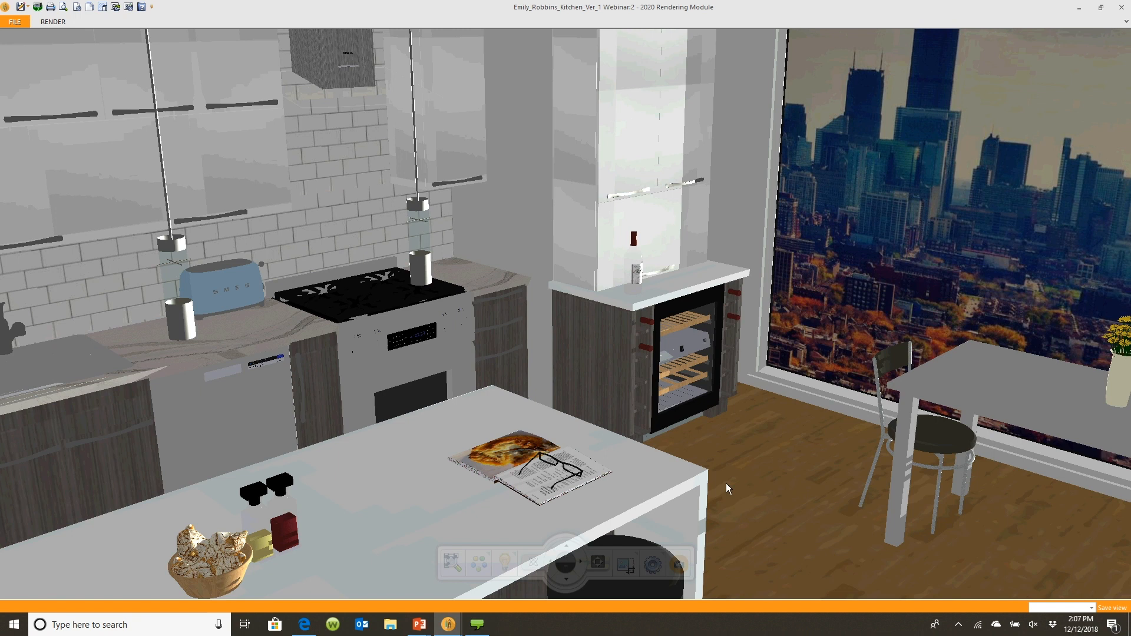
left_click_drag(725, 483, 685, 416)
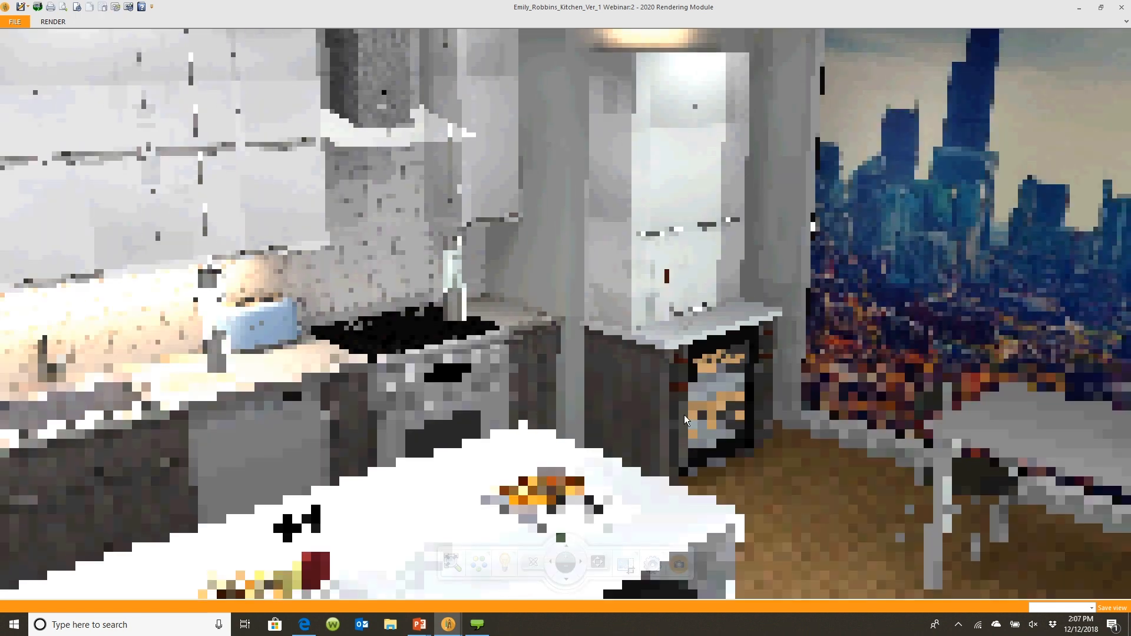
left_click(1082, 12)
Open the manufacturer list in the 2020 Cloud panel and scroll through the available manufacturers
mouse_move(1120, 172)
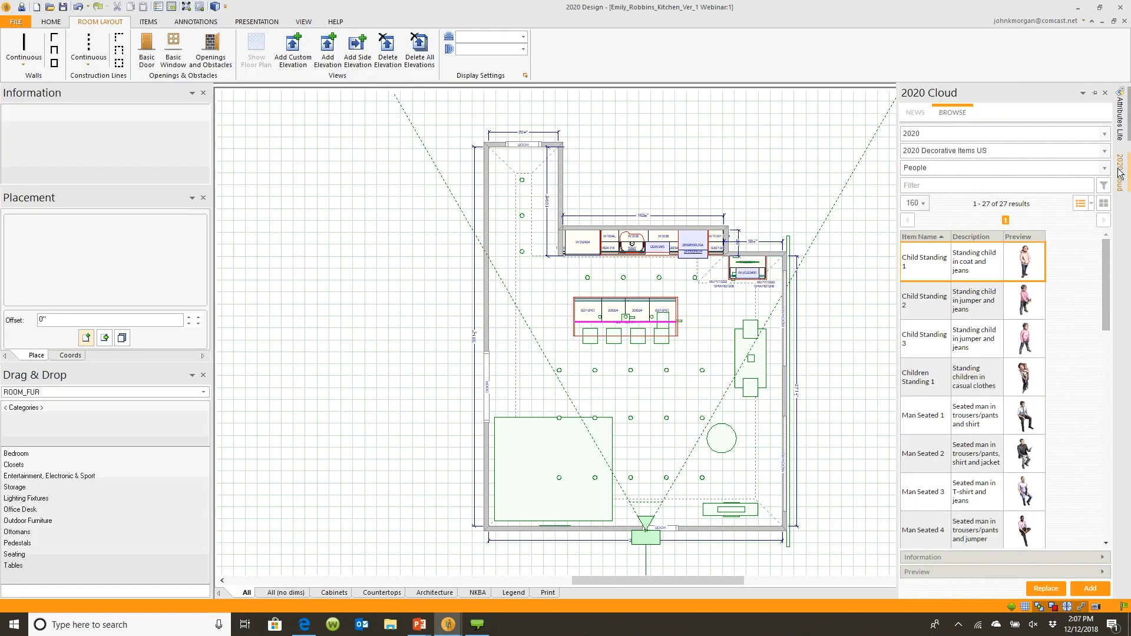
left_click(1105, 135)
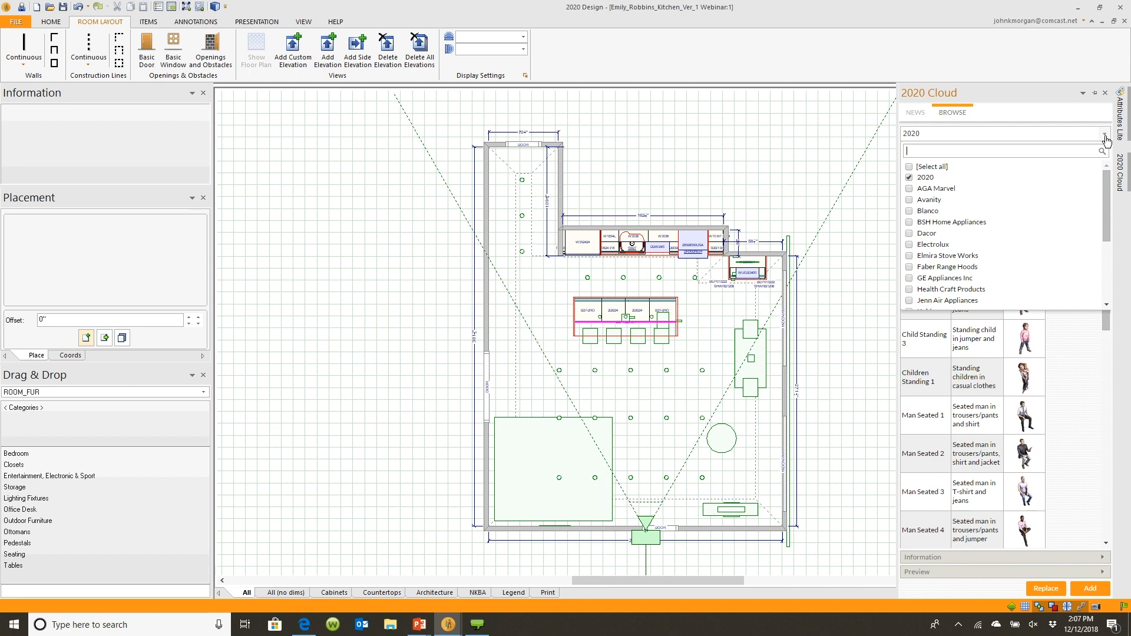
left_click_drag(1105, 188, 1104, 196)
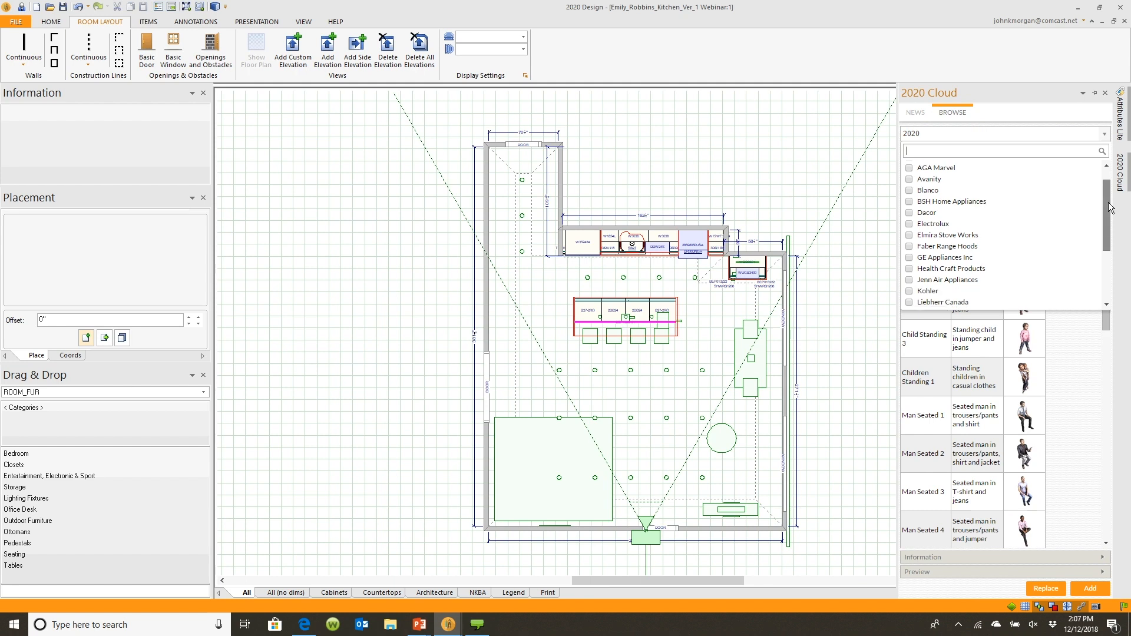
scroll(1110, 207, "down", 3)
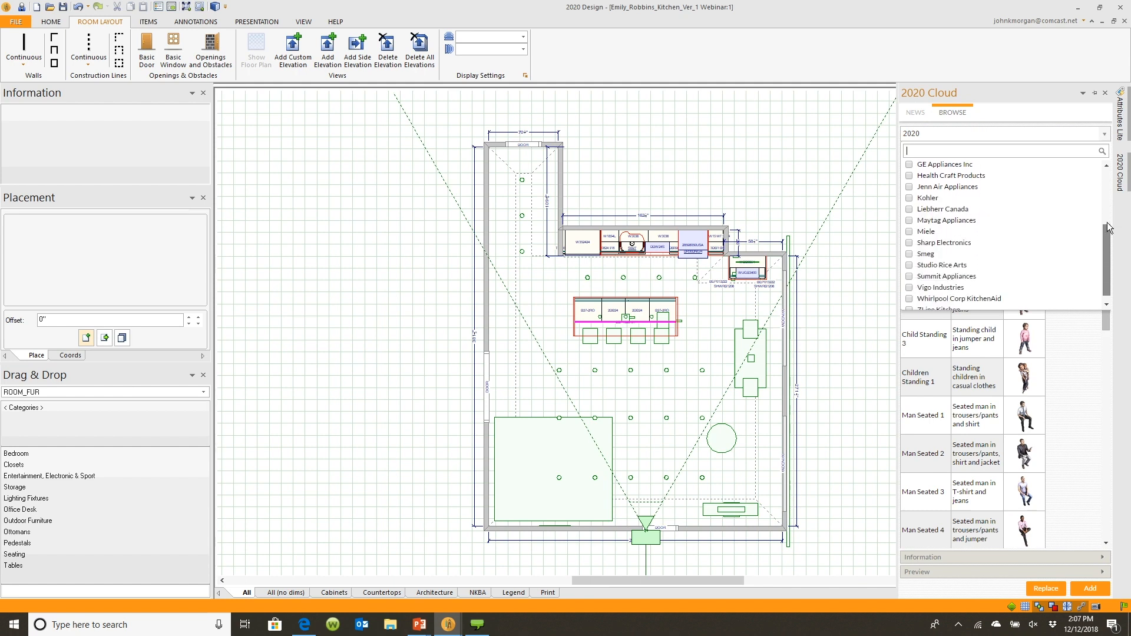
left_click_drag(1109, 227, 1107, 264)
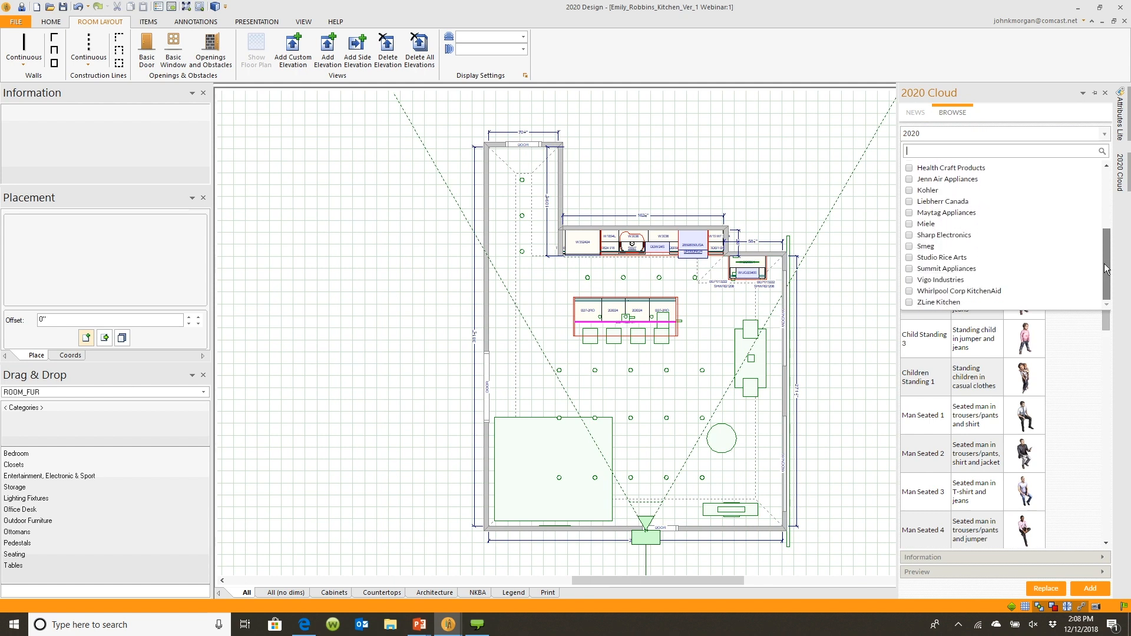
scroll(1090, 195, "up", 4)
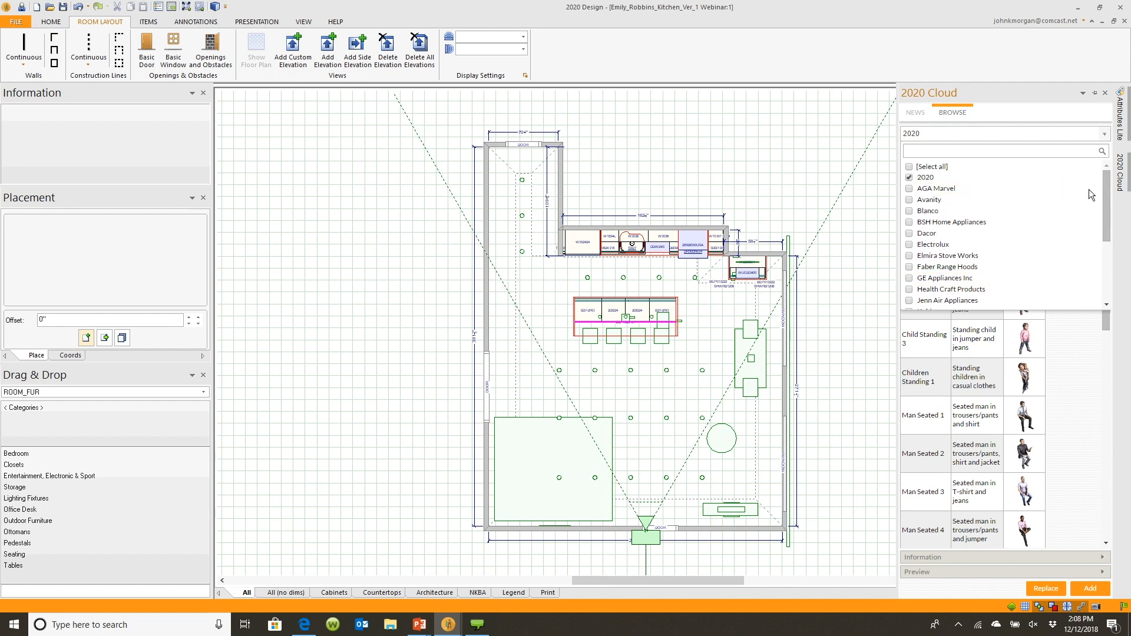
left_click(1058, 389)
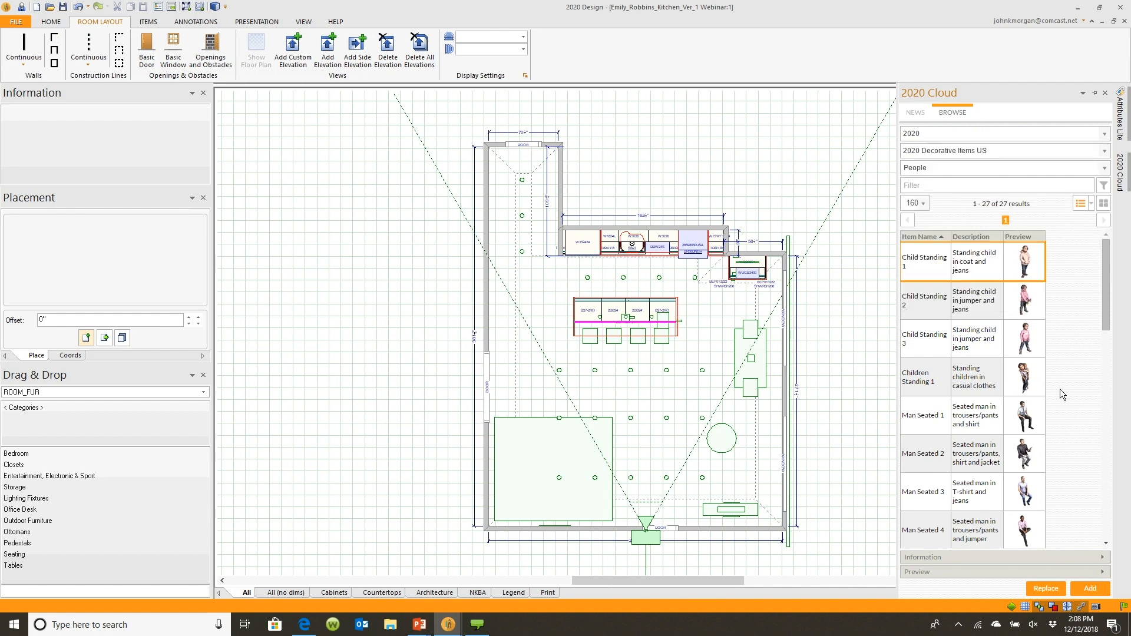
Browse the People items and place Man Standing With Child 1 in the plan beside the cabinet run, rotated 315°
scroll(1056, 376, "down", 5)
scroll(1055, 376, "down", 3)
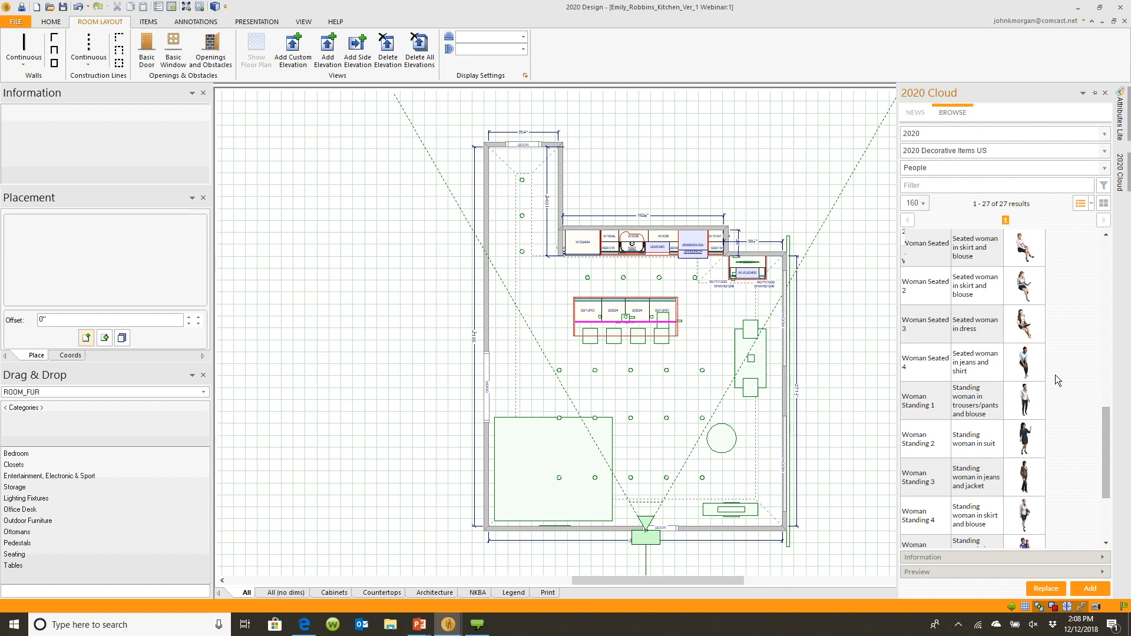
scroll(1055, 374, "up", 1)
scroll(1055, 374, "up", 3)
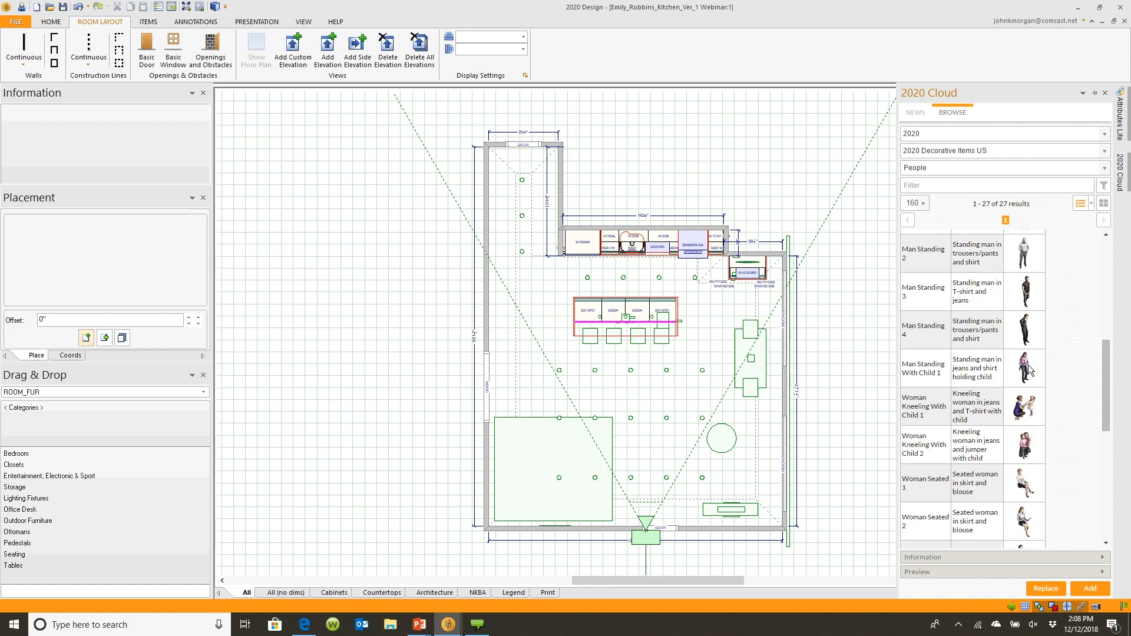
left_click(1029, 370)
left_click_drag(1029, 370, 383, 427)
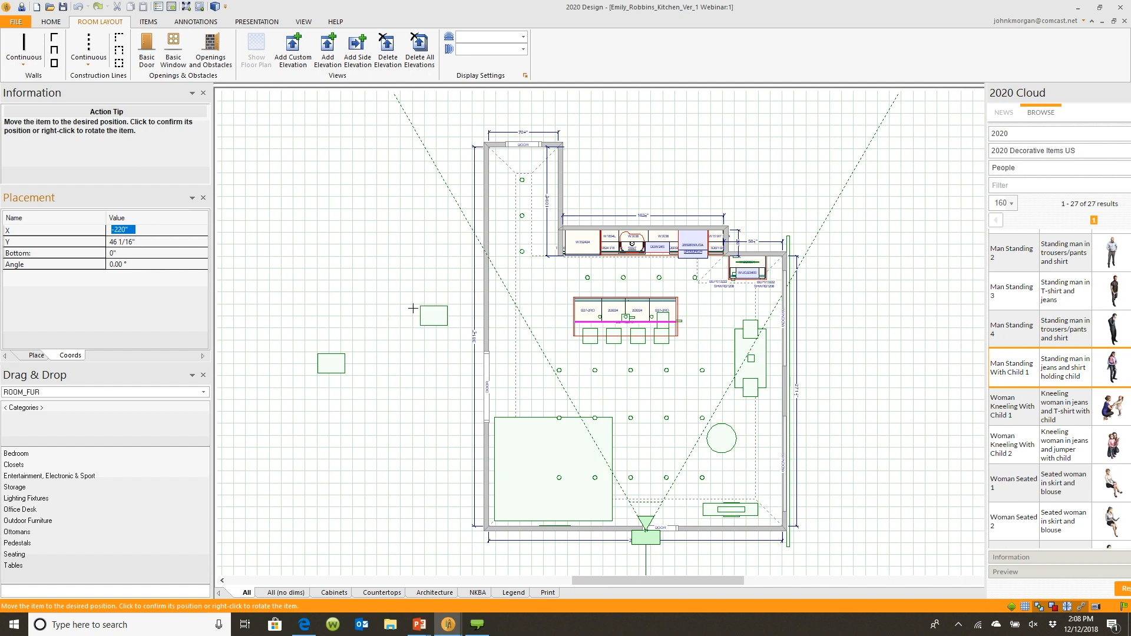
left_click(694, 277)
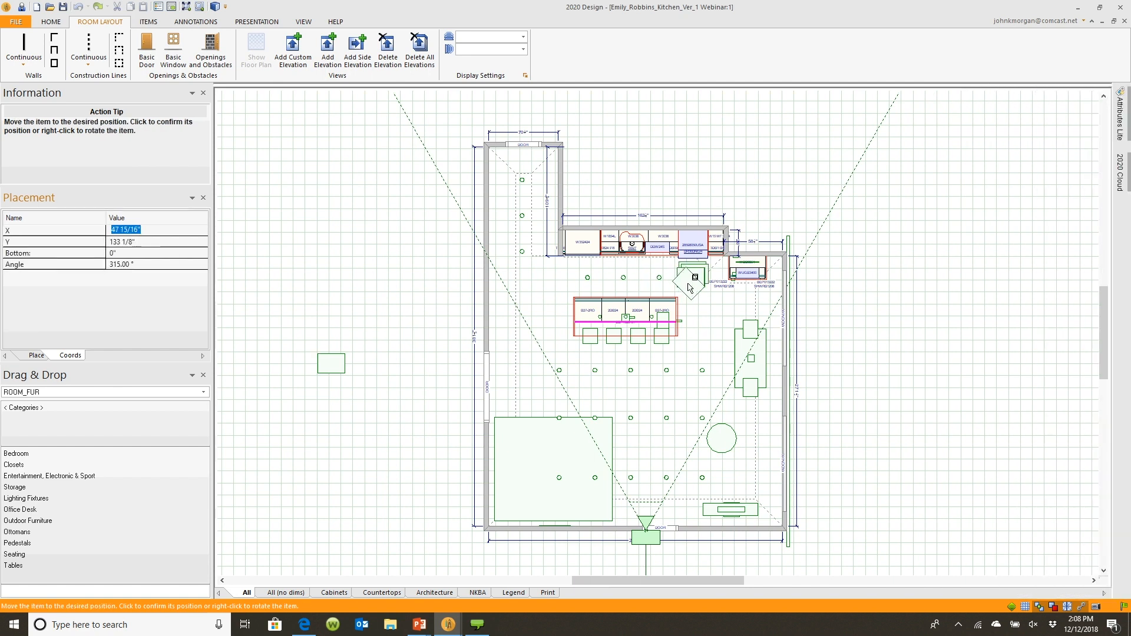
left_click(696, 277)
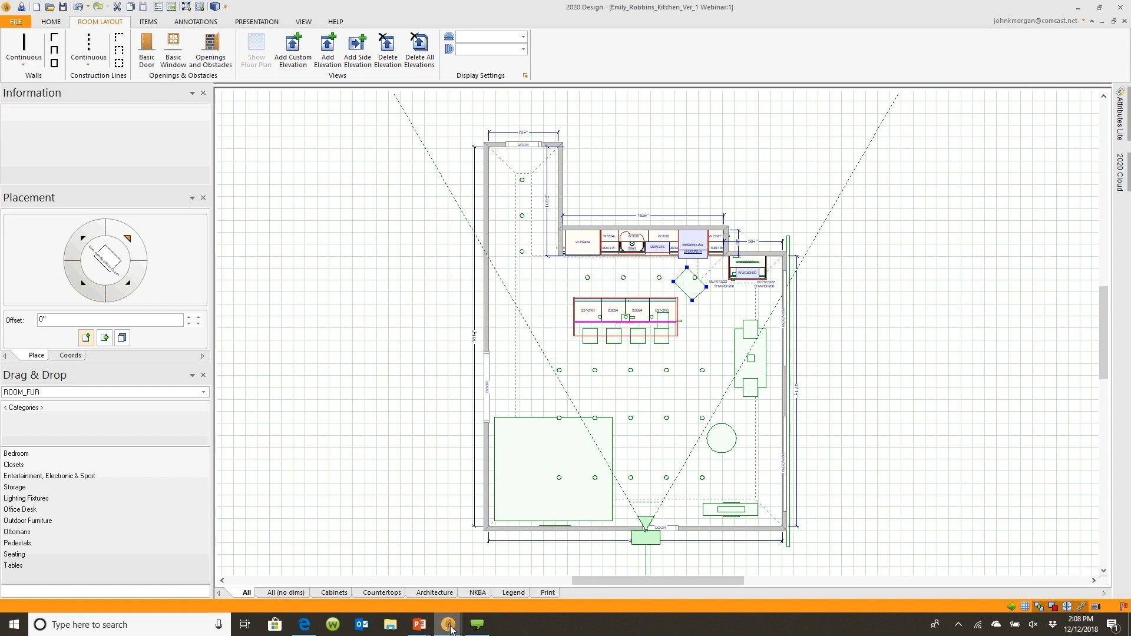
Switch to the 3D rendering window to view the placed figure in the kitchen
mouse_move(449, 628)
left_click(496, 575)
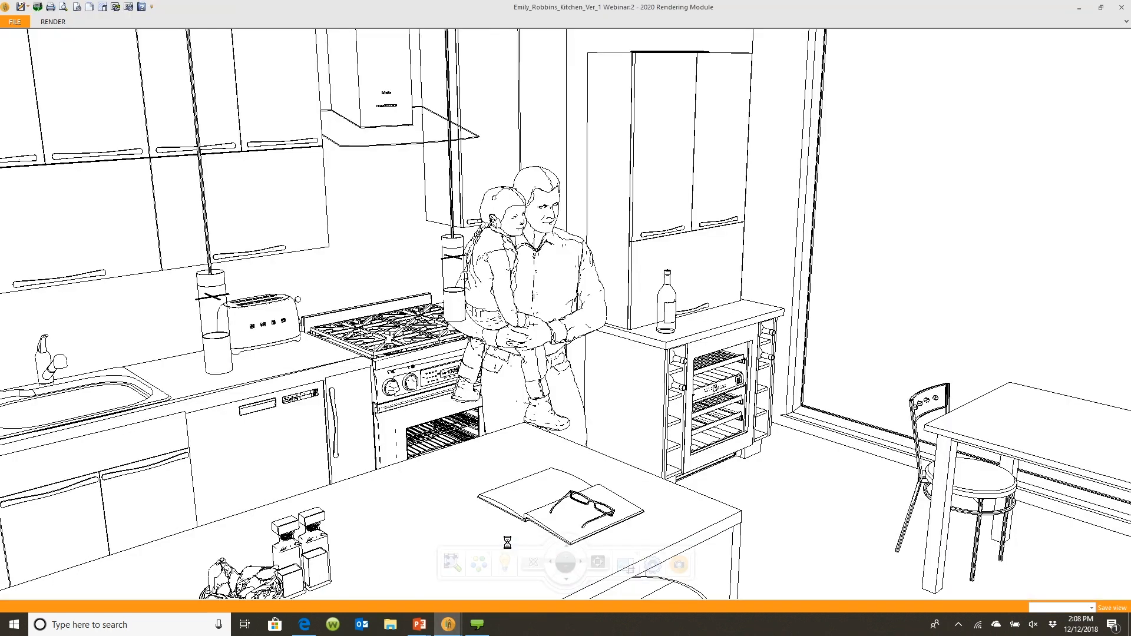
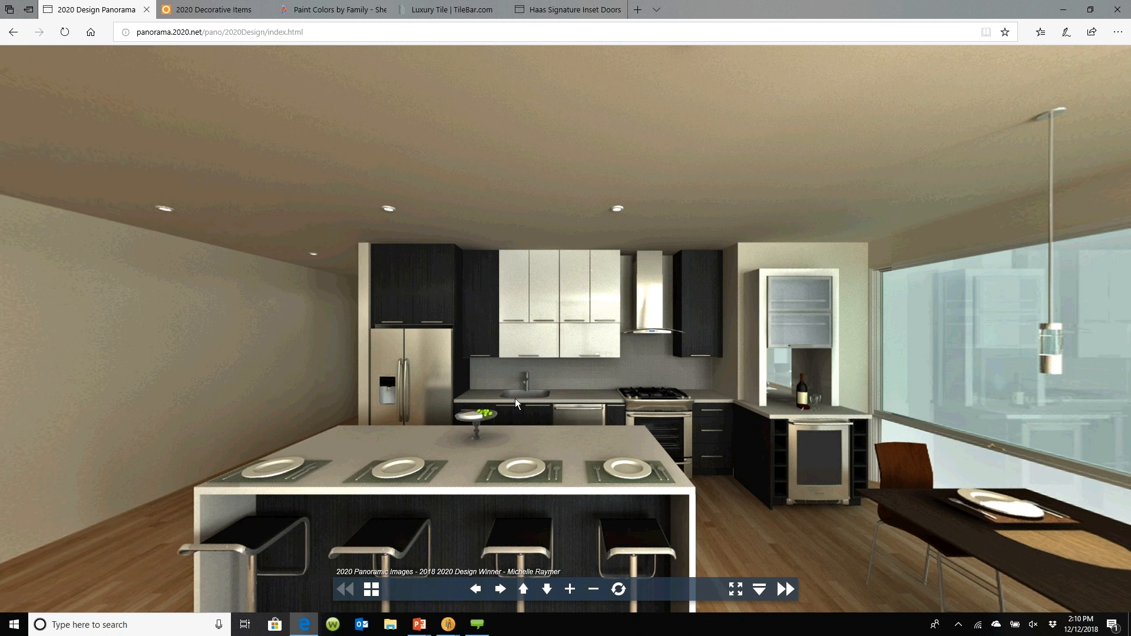
Pan around the published kitchen panorama in the browser, then switch back to the 2020 Rendering Module window
left_click_drag(514, 398, 493, 367)
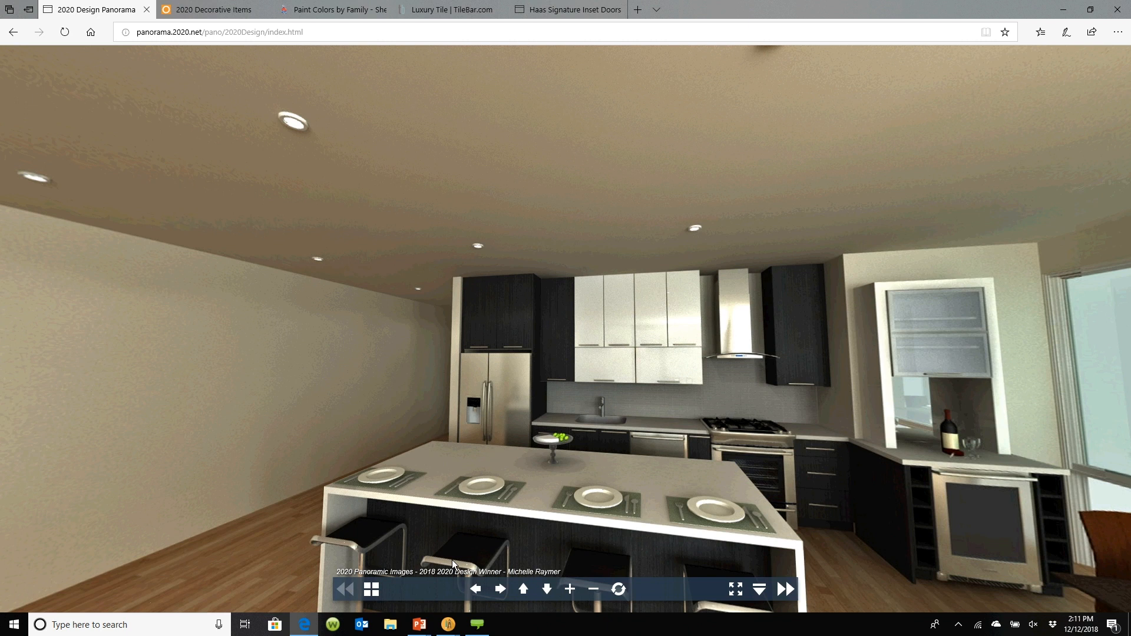
mouse_move(448, 623)
left_click(478, 592)
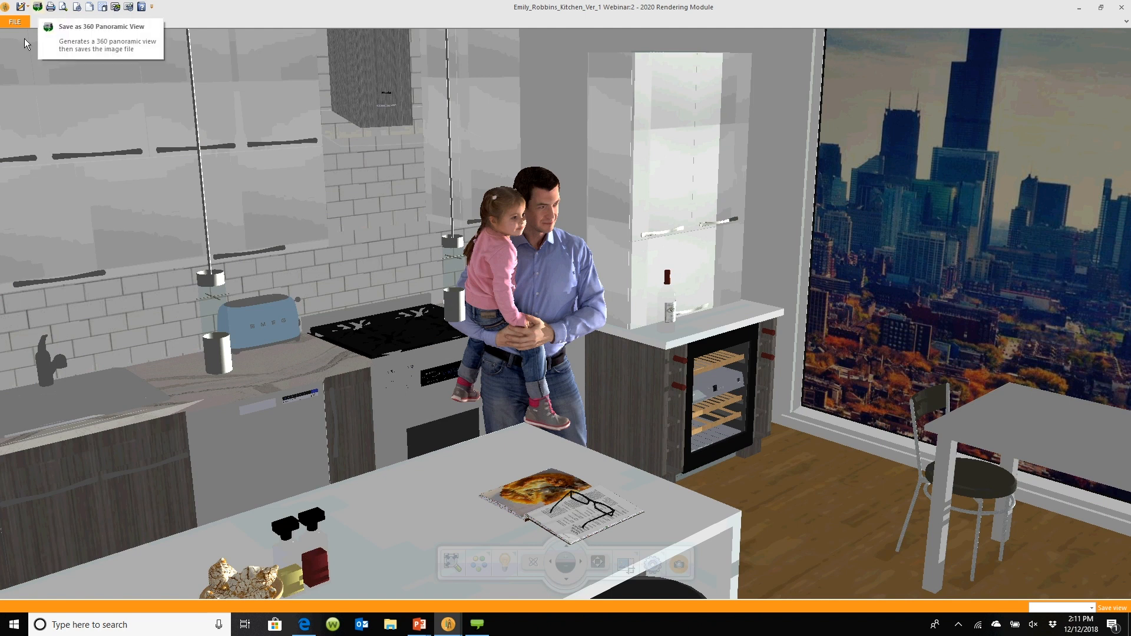
Open the Save as 360 Panoramic View dialog, set Quality to High (Retina Display), and cancel the dialog
left_click(38, 7)
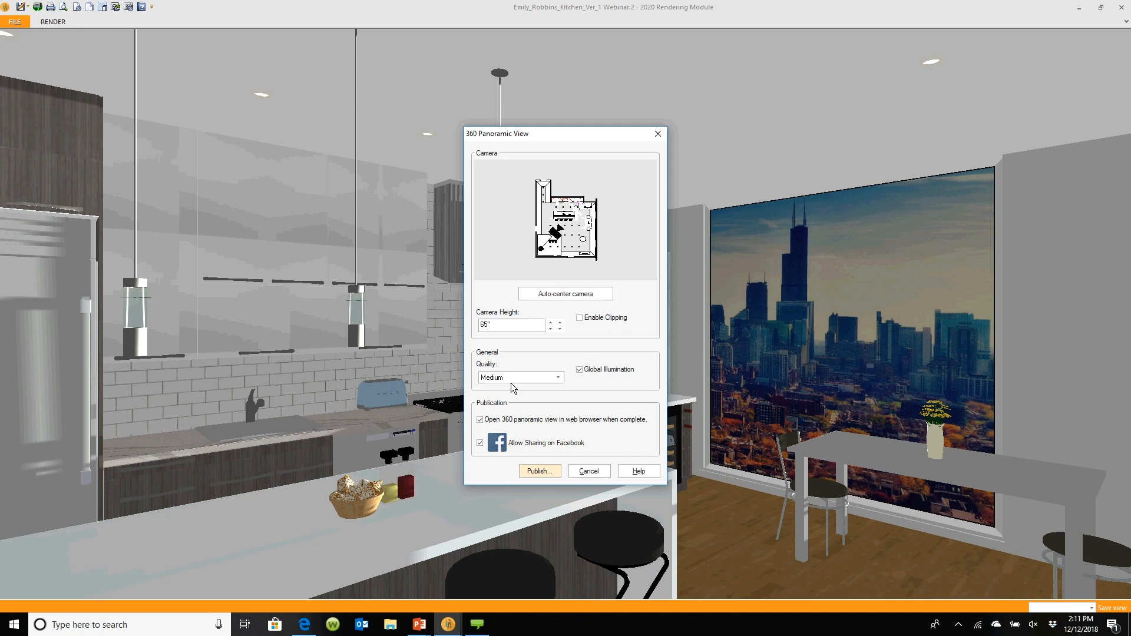
left_click(558, 379)
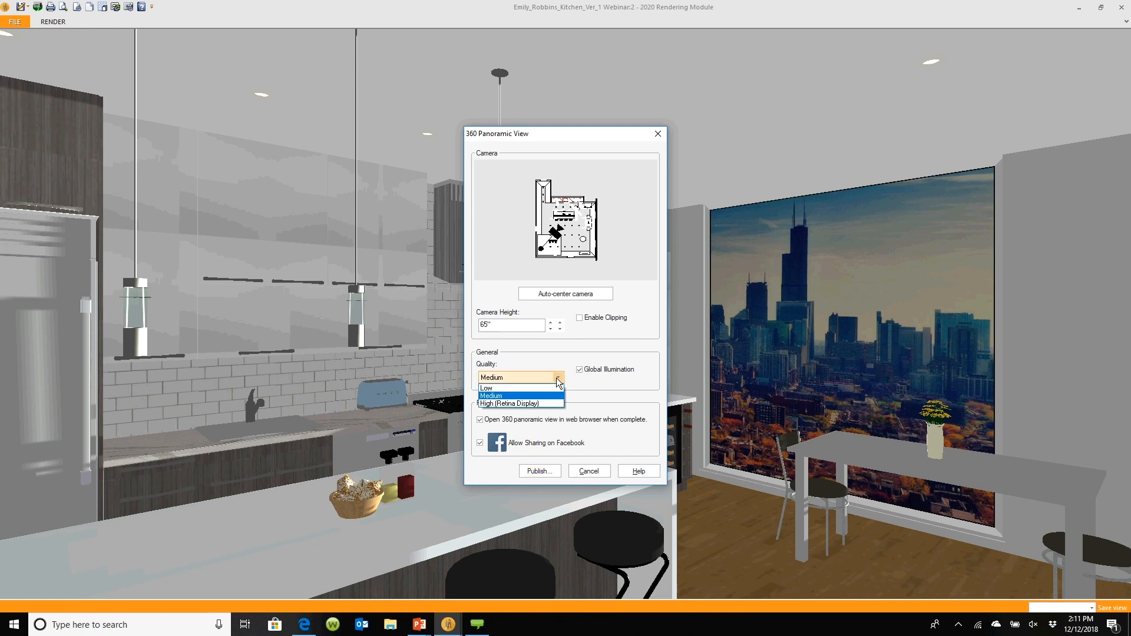
left_click(542, 404)
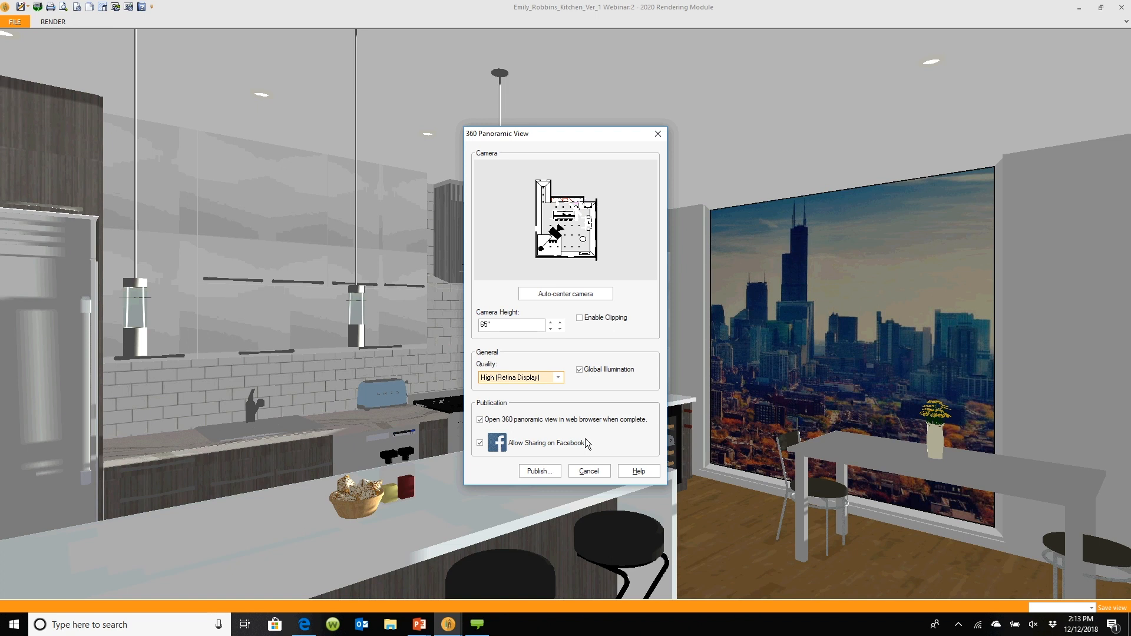
left_click(589, 471)
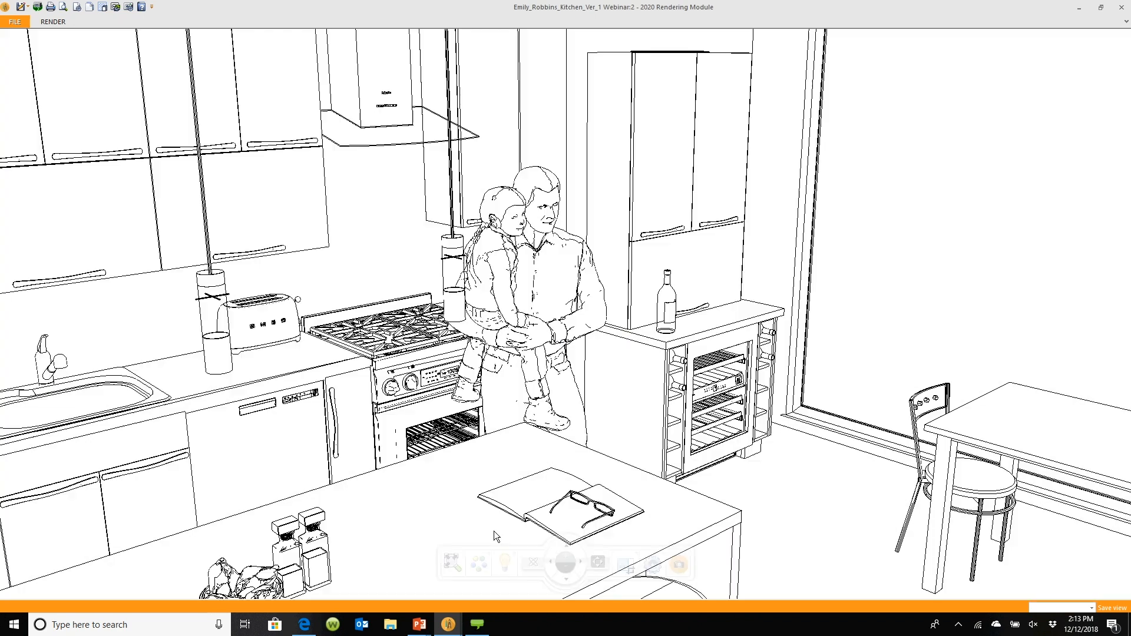
Switch to the PowerPoint slide show window and advance to the next slide
key("alt+Tab")
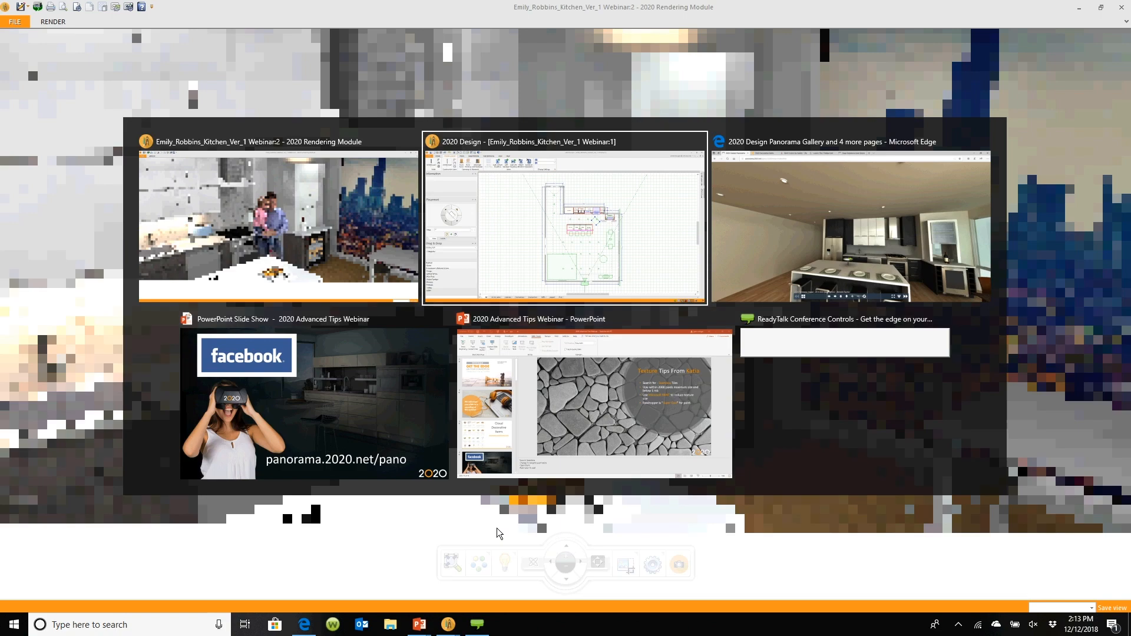
key("alt+Tab")
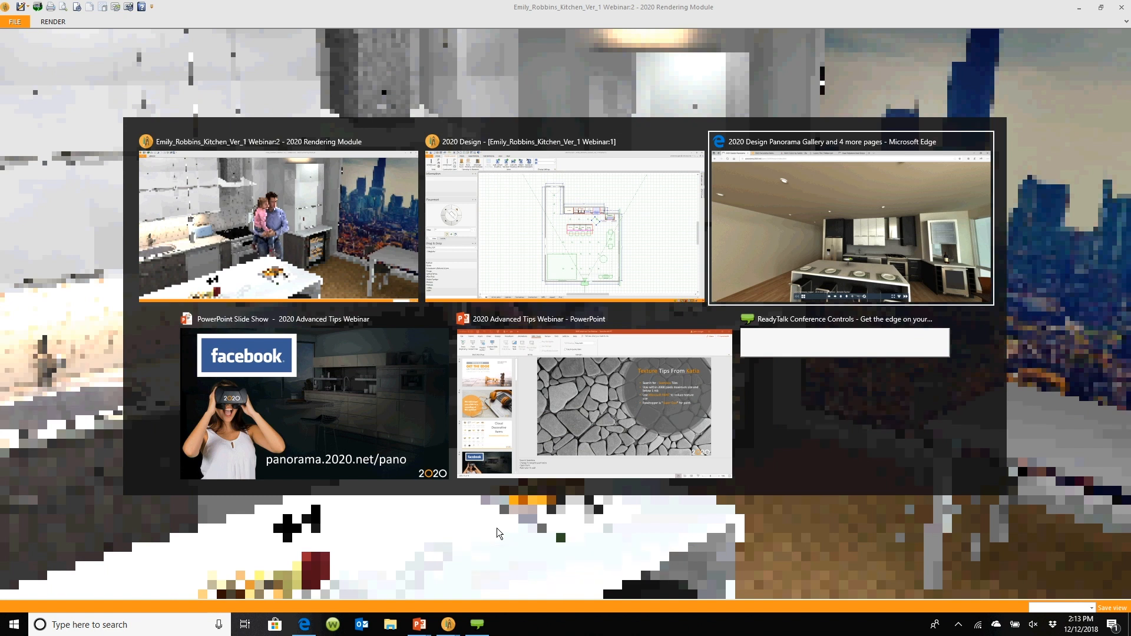
key("alt+Tab")
key("alt+Tab")
key("alt+Tab")
key("alt+Tab")
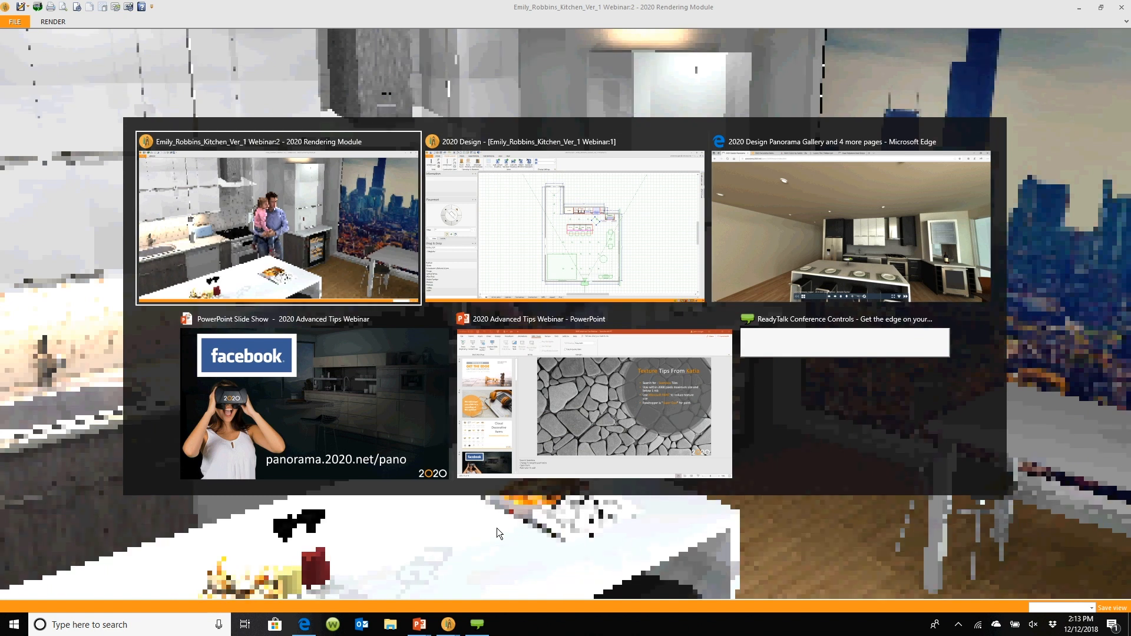
key("alt+Tab")
key("alt+Tab")
key("alt+Tab")
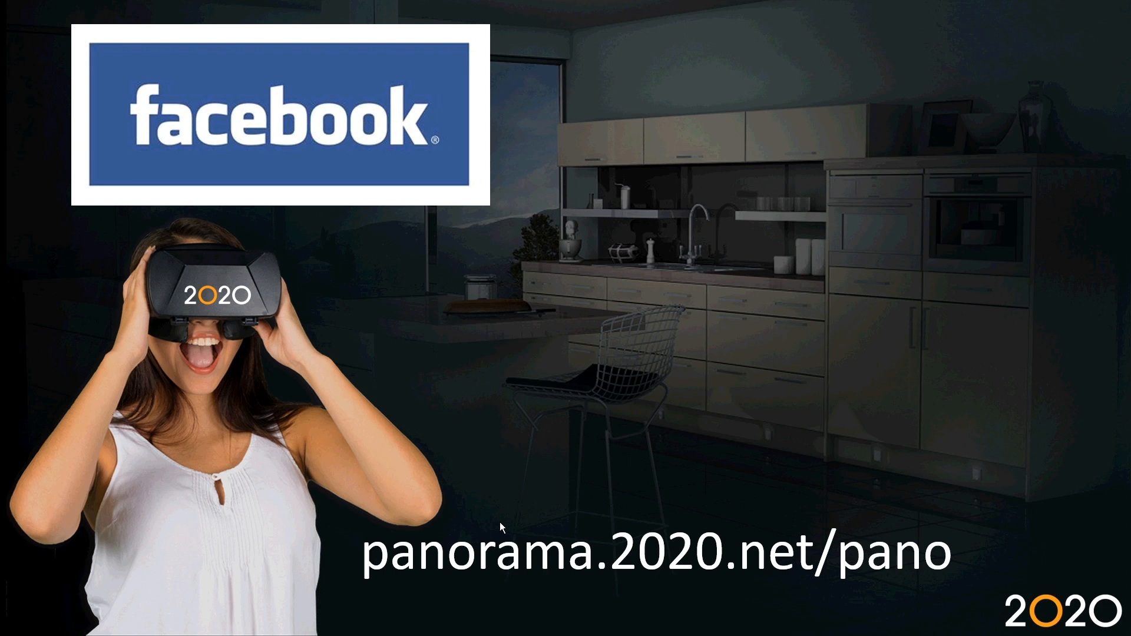
left_click(499, 522)
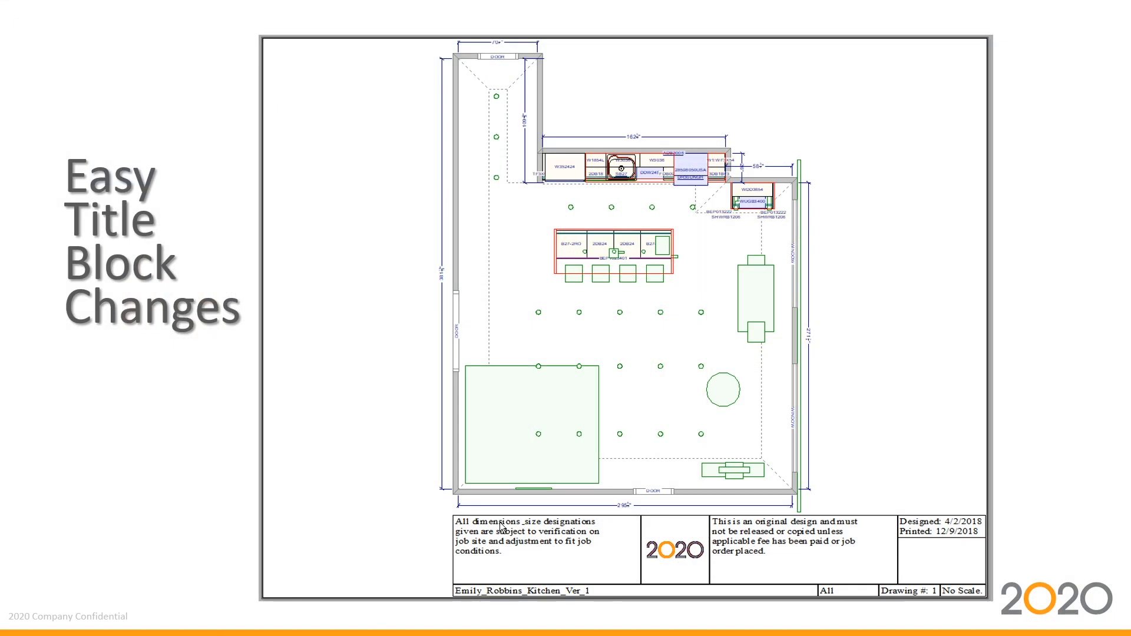
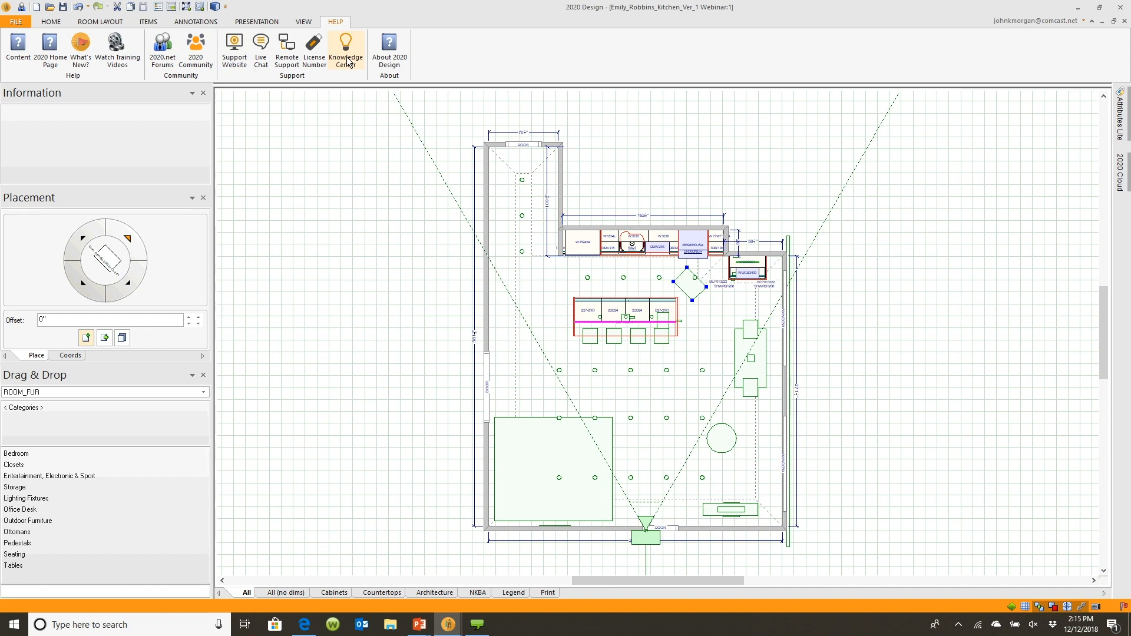
Open the 2020 Knowledge Center from 2020 Design and search its articles for title block
left_click(346, 57)
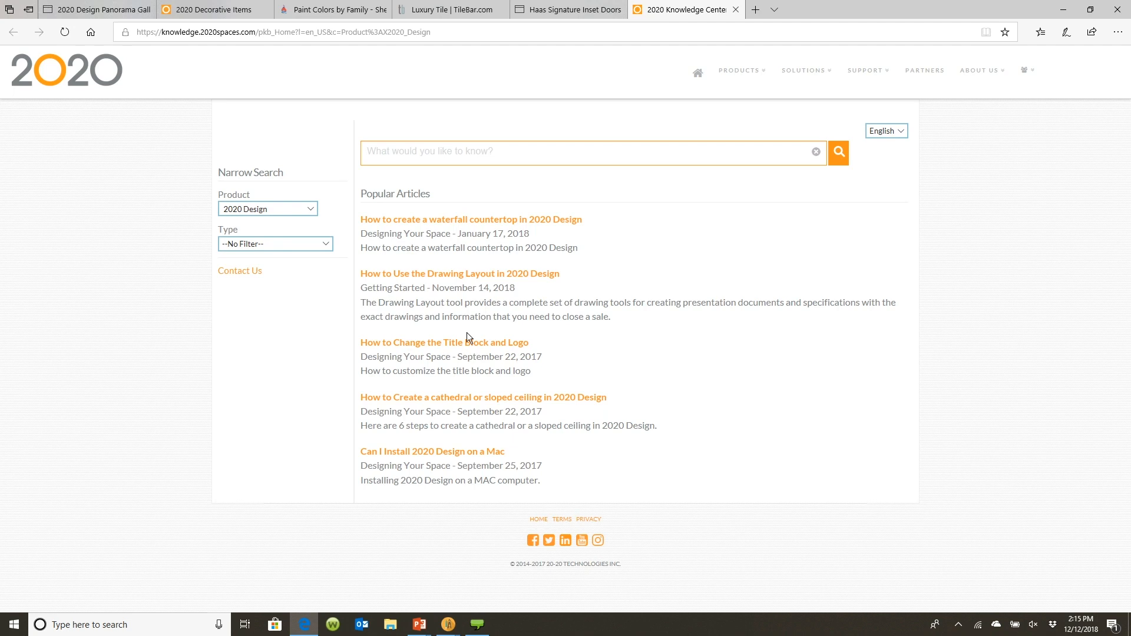
left_click(449, 151)
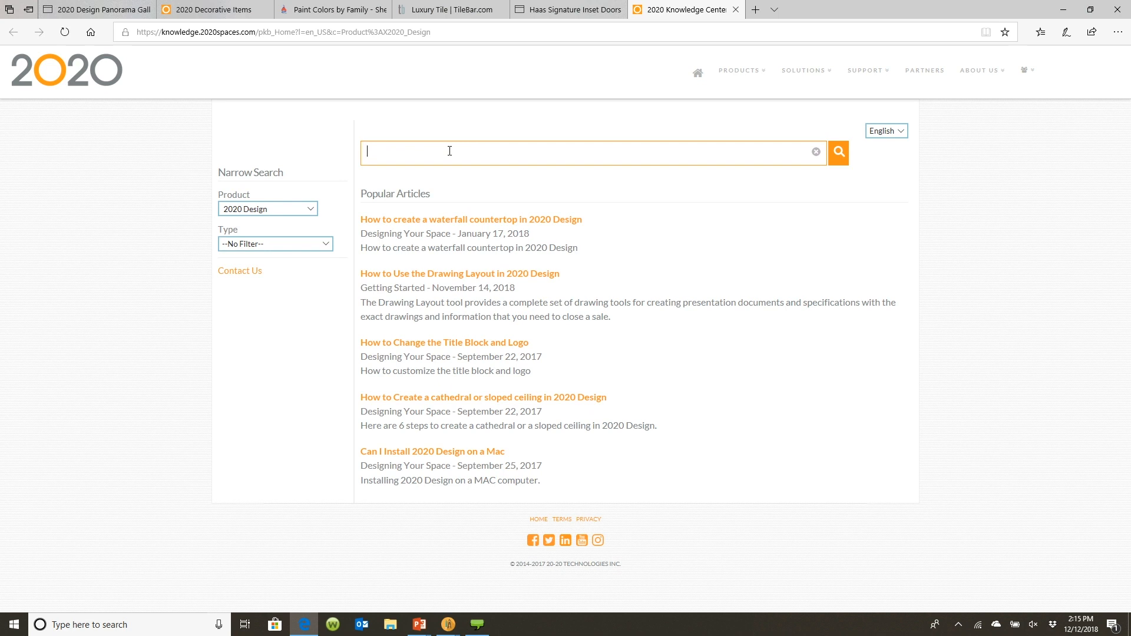
type("title block")
left_click(842, 153)
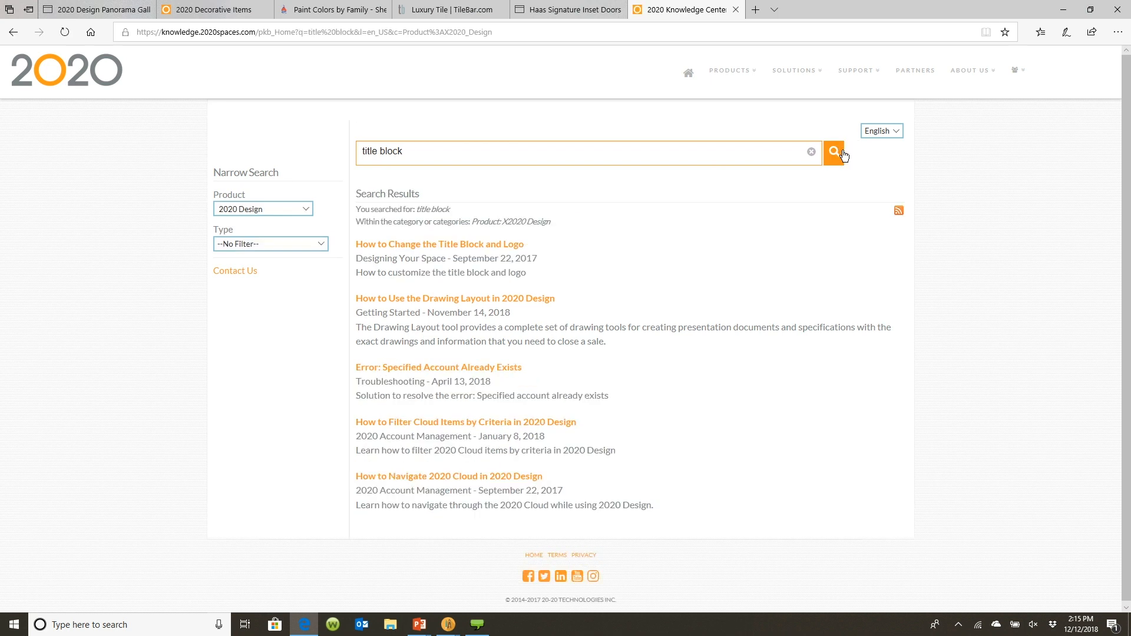
Open the How to Change the Title Block and Logo article and read through its instructions
left_click(406, 248)
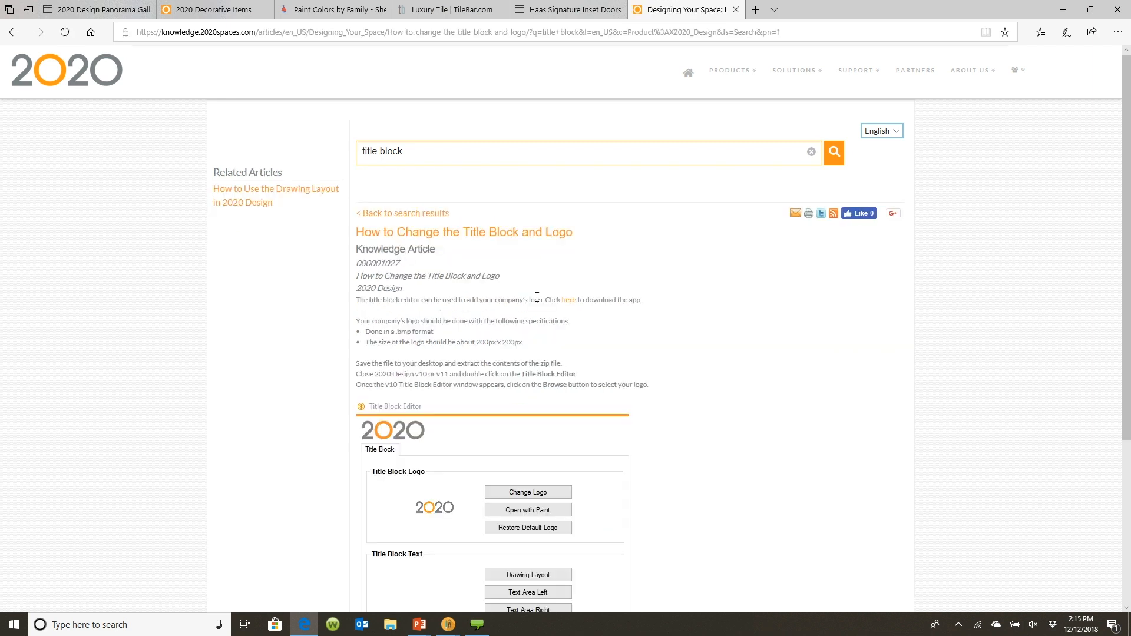
scroll(537, 296, "down", 4)
scroll(535, 296, "up", 4)
scroll(535, 296, "down", 1)
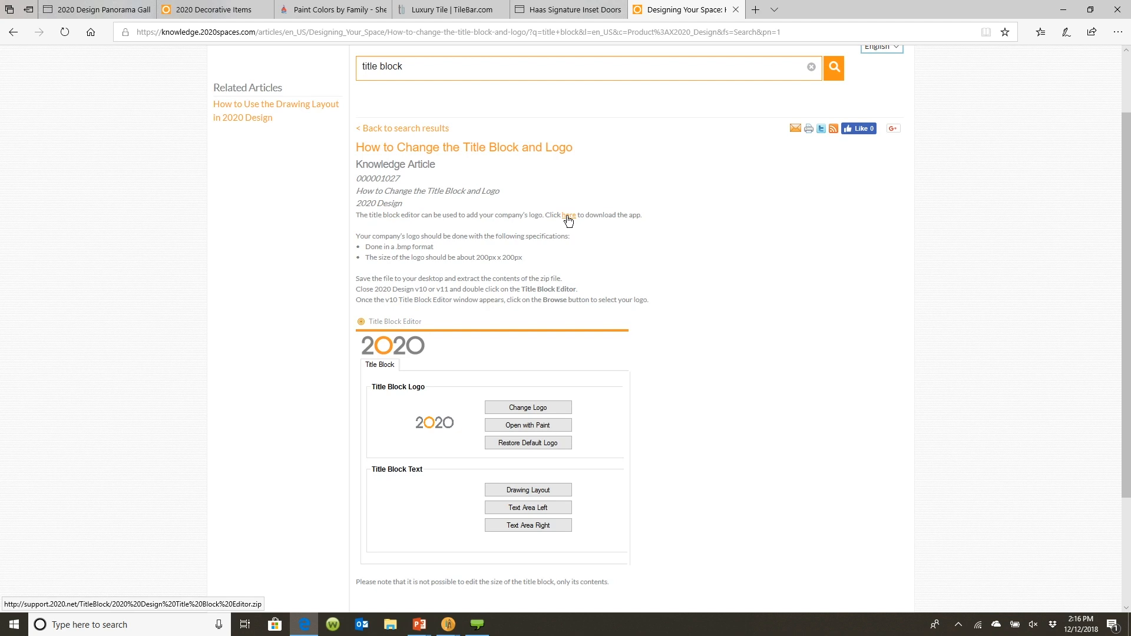
Minimize the browser, end the slide show, and minimize the Rendering Module to reach the desktop
left_click(1066, 10)
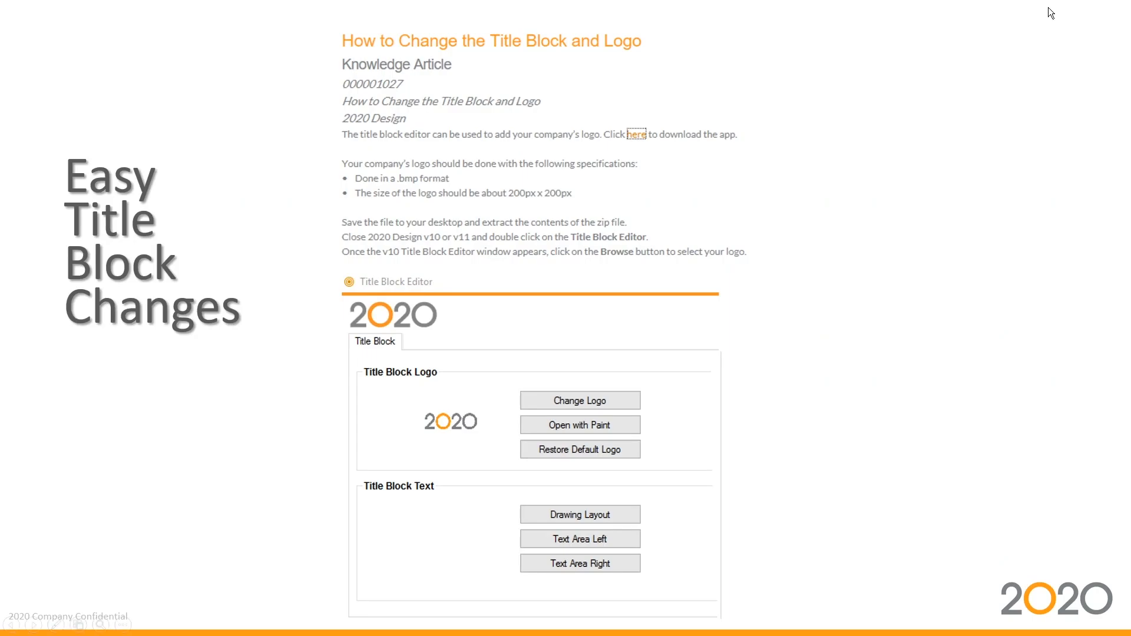
key("Escape")
left_click(1060, 12)
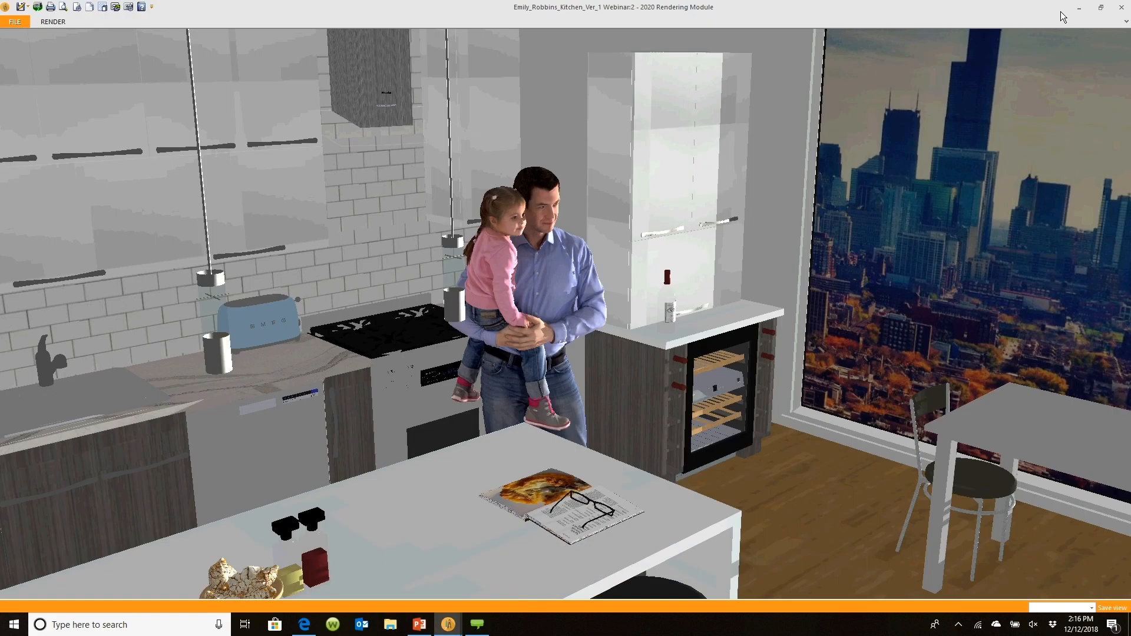
left_click(1079, 7)
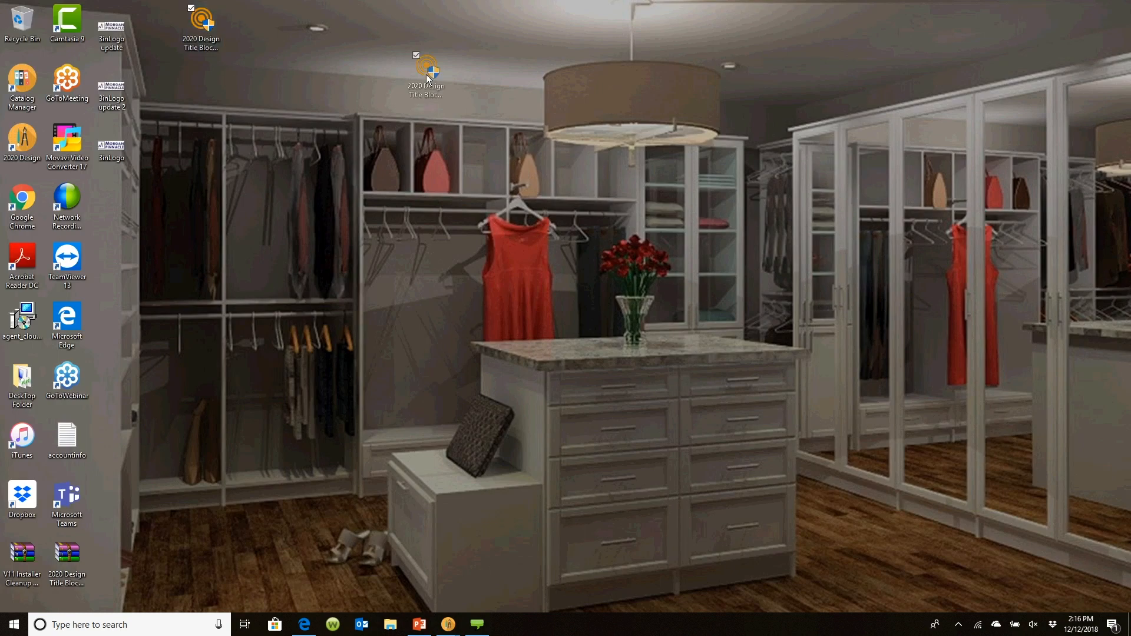
Launch the 2020 Design Title Block Editor from its desktop shortcut
left_click_drag(436, 325, 436, 326)
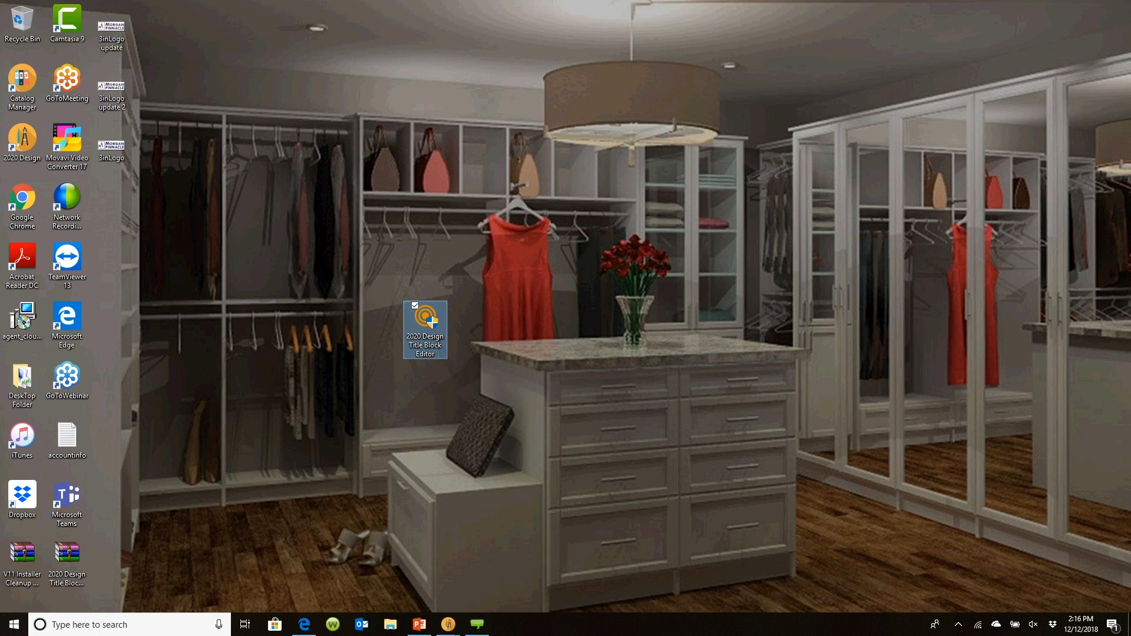
left_click(522, 389)
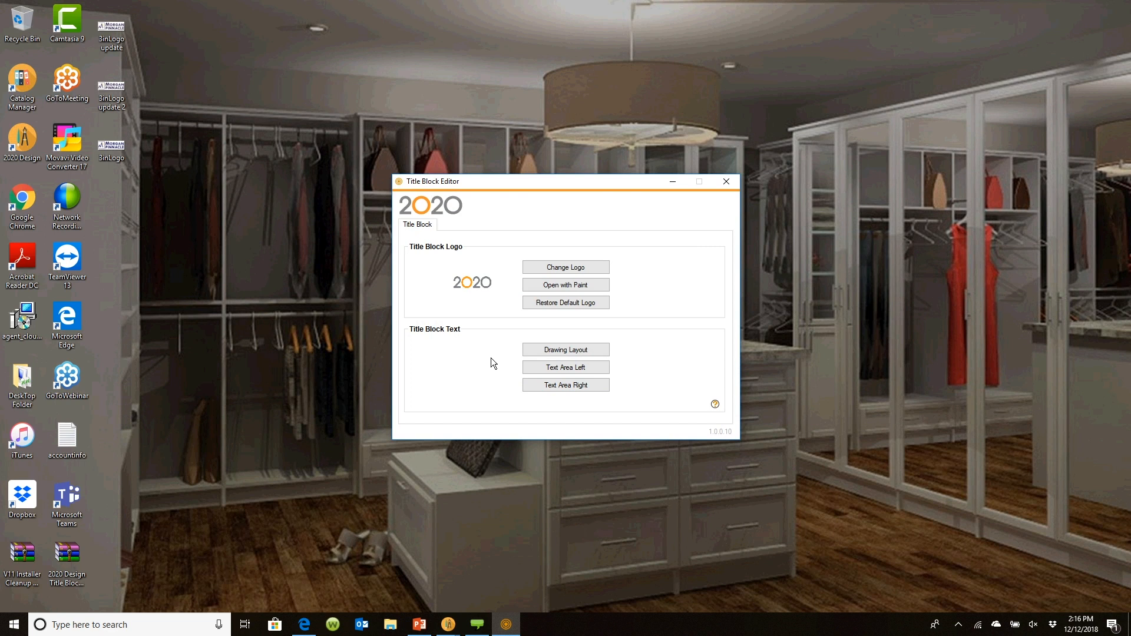
Start Change Logo, acknowledge the logo size notice, and cancel the logo file selection
left_click(559, 267)
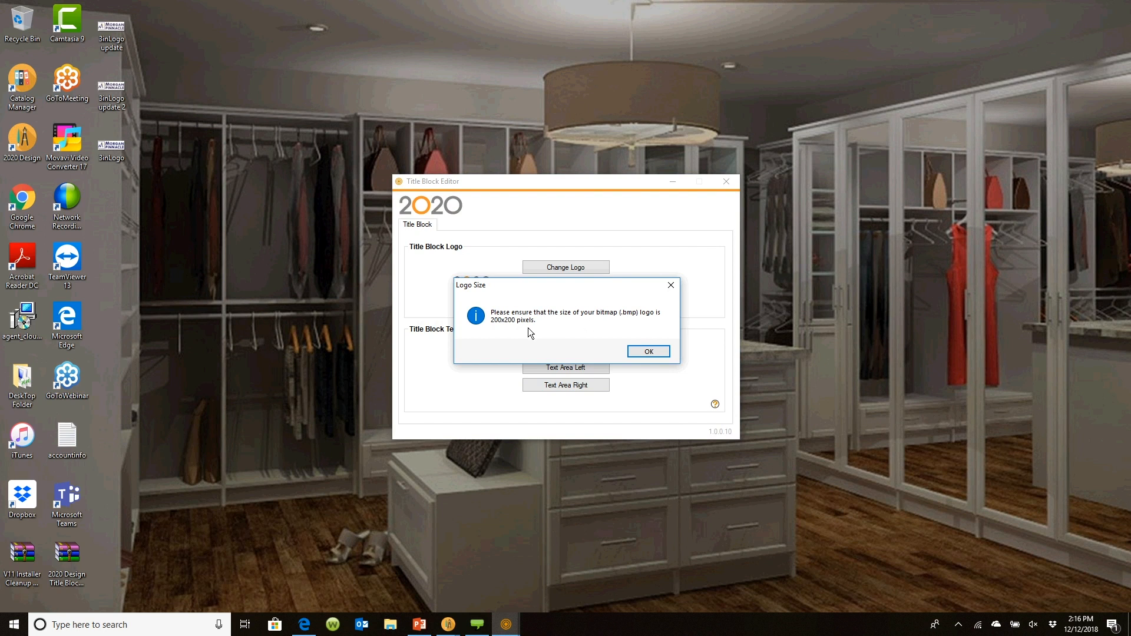
left_click(640, 348)
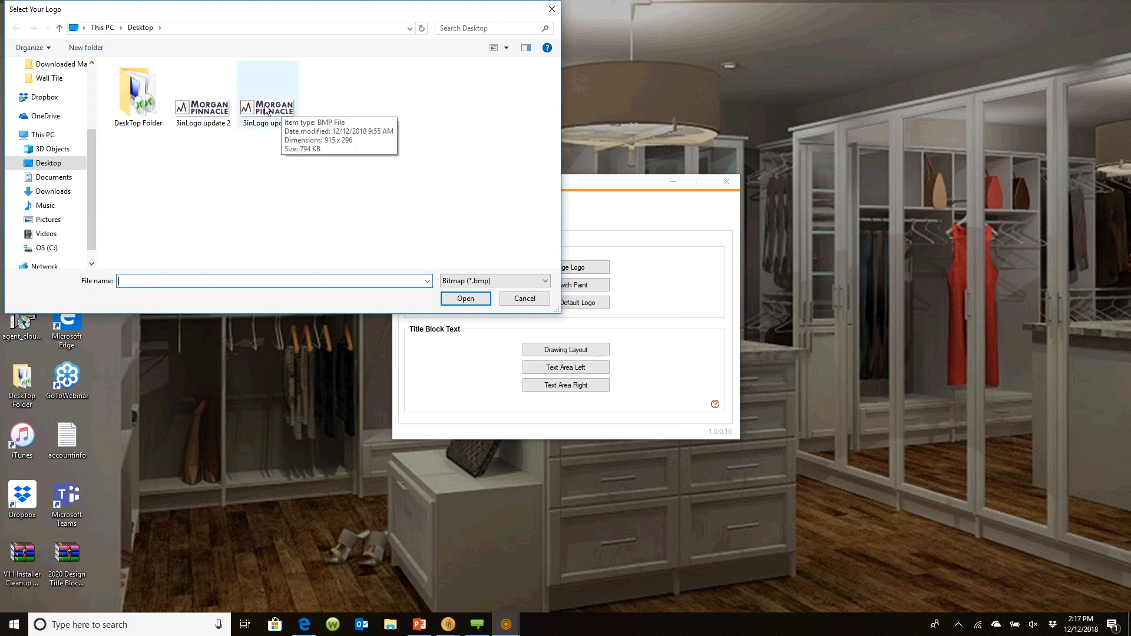
left_click(542, 302)
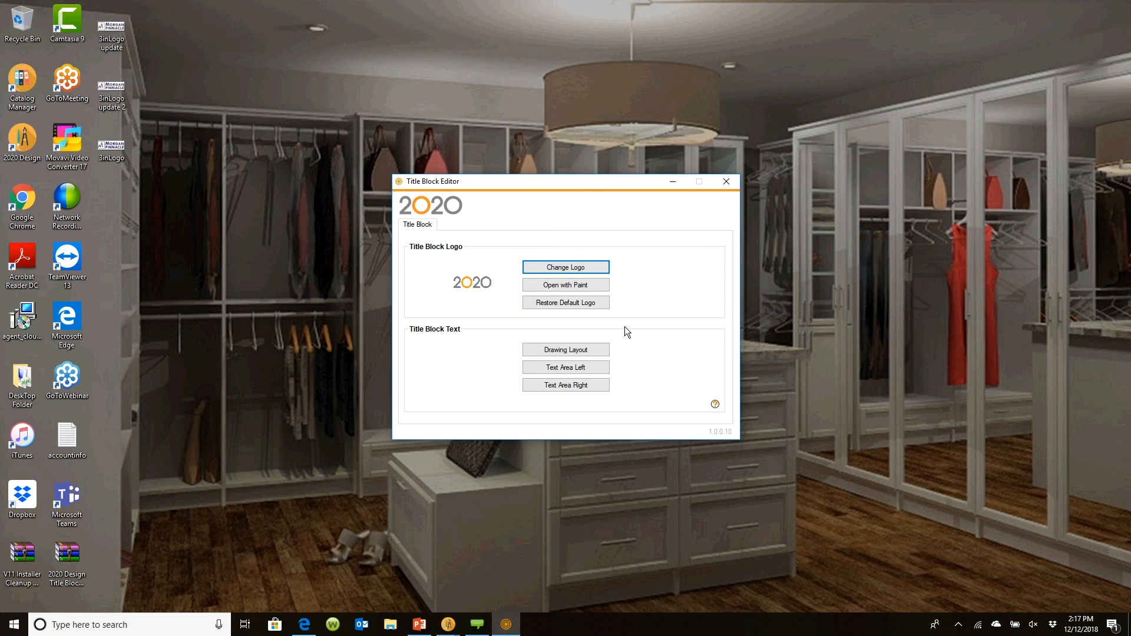
Open the title block logo in Paint and load the recent picture 3inLogo update 2
left_click(558, 285)
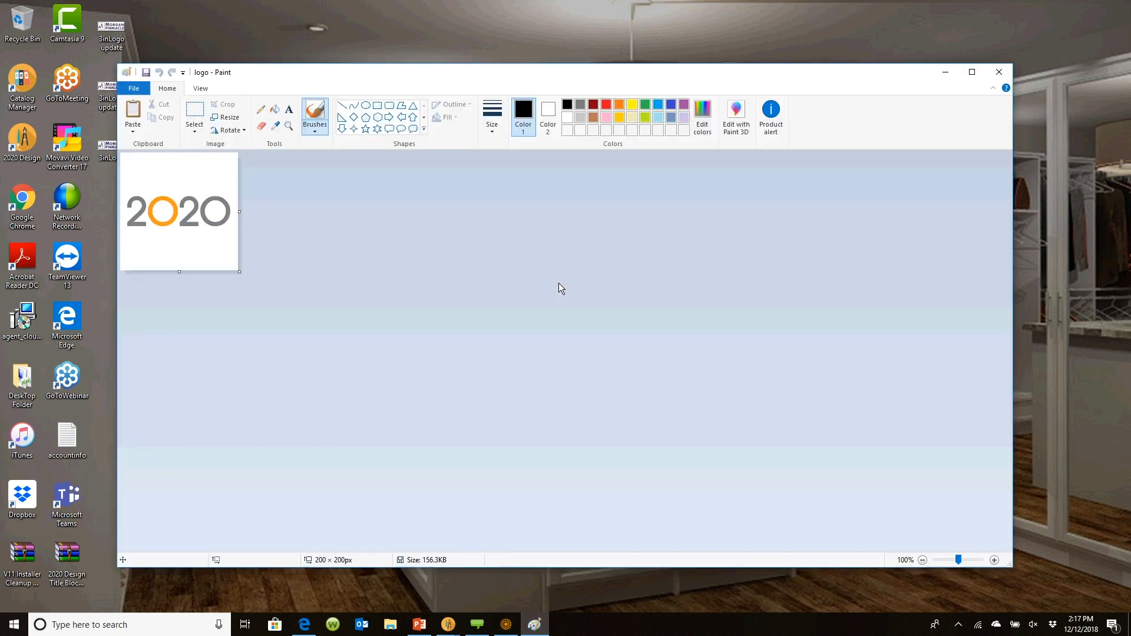
left_click(145, 187)
left_click(143, 87)
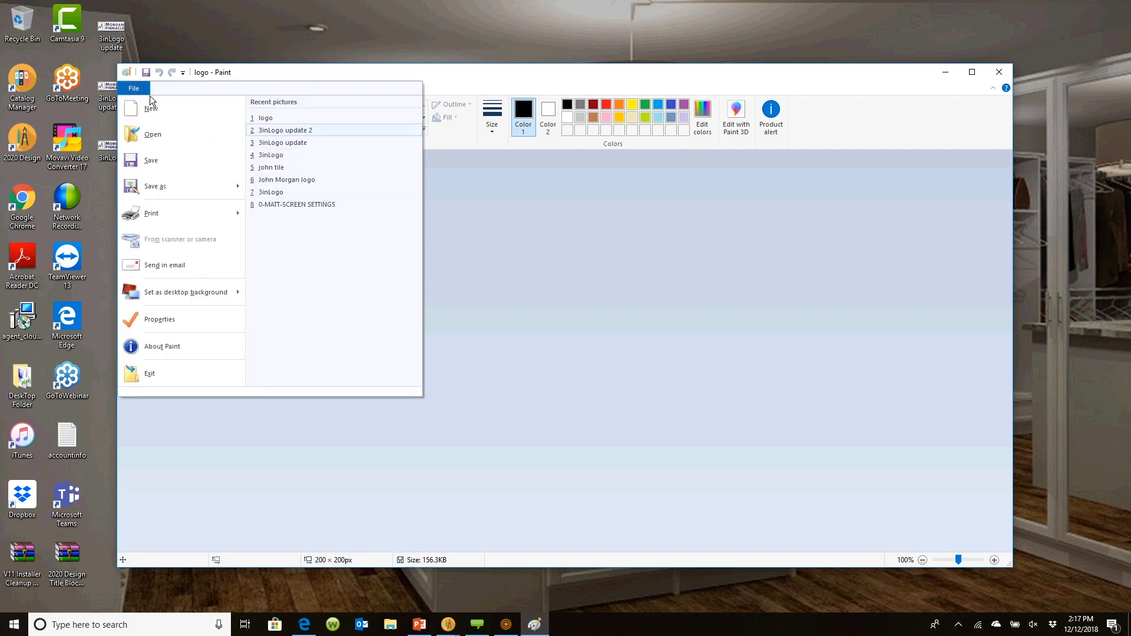
left_click(273, 130)
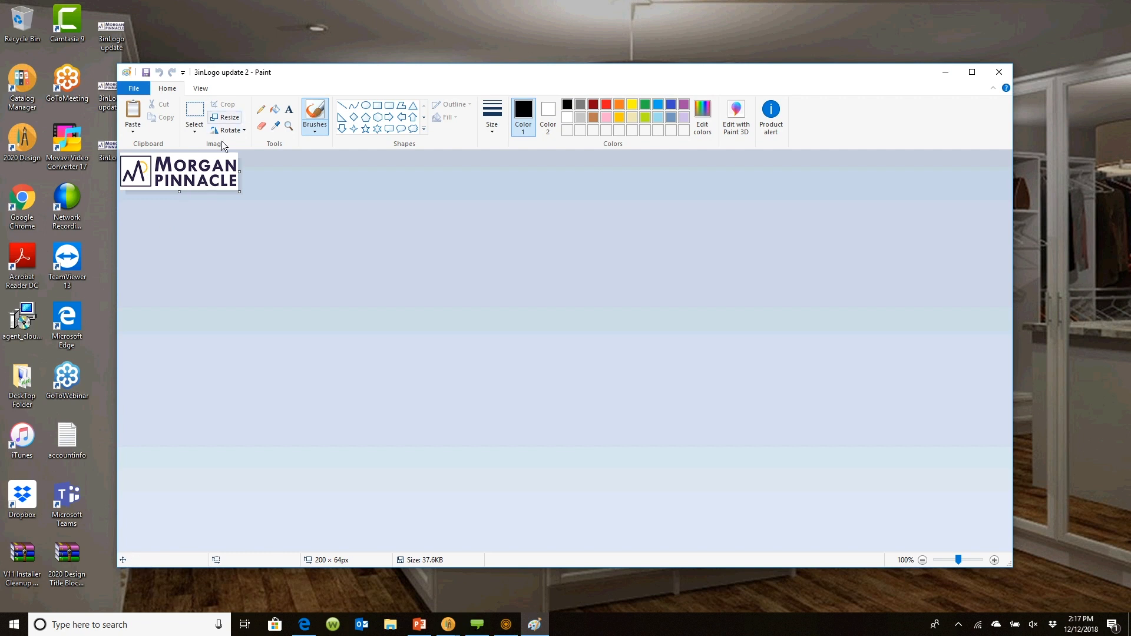
Open Resize and Skew, switch the resize mode to Pixels, cancel the dialog, and close Paint
left_click(227, 118)
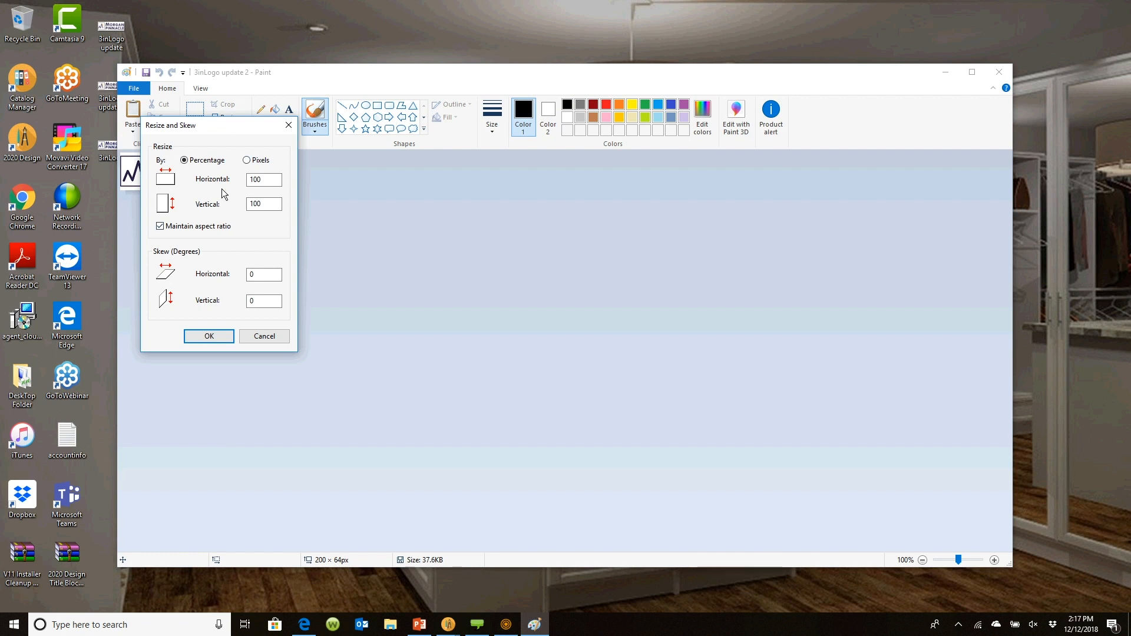
left_click(248, 159)
left_click_drag(235, 122, 267, 136)
left_click_drag(292, 144, 239, 161)
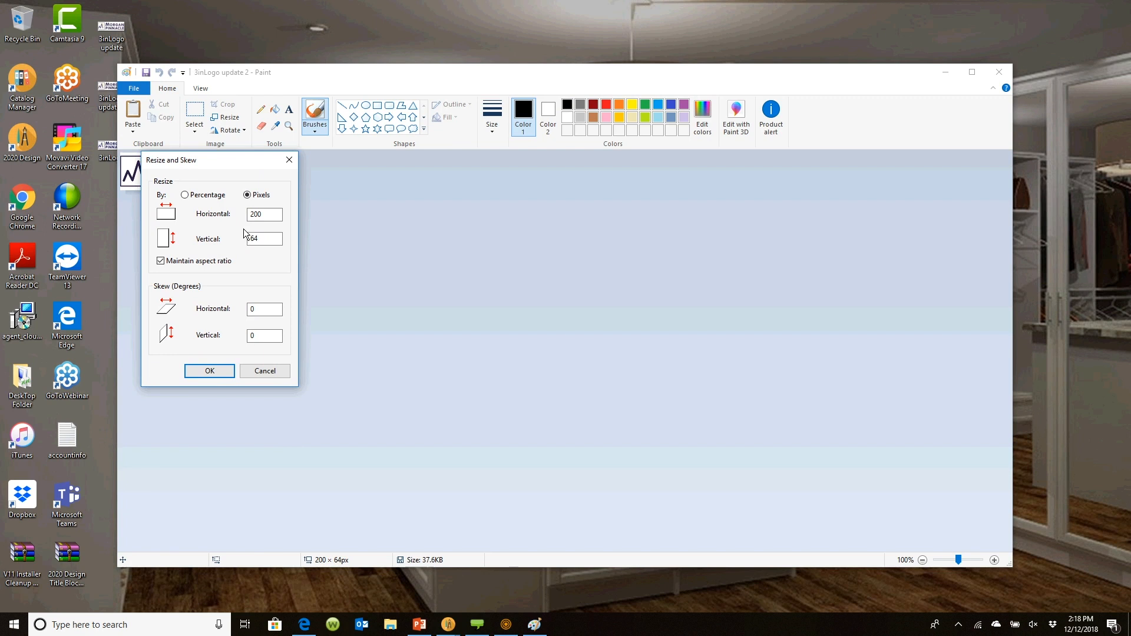
left_click_drag(255, 158, 260, 214)
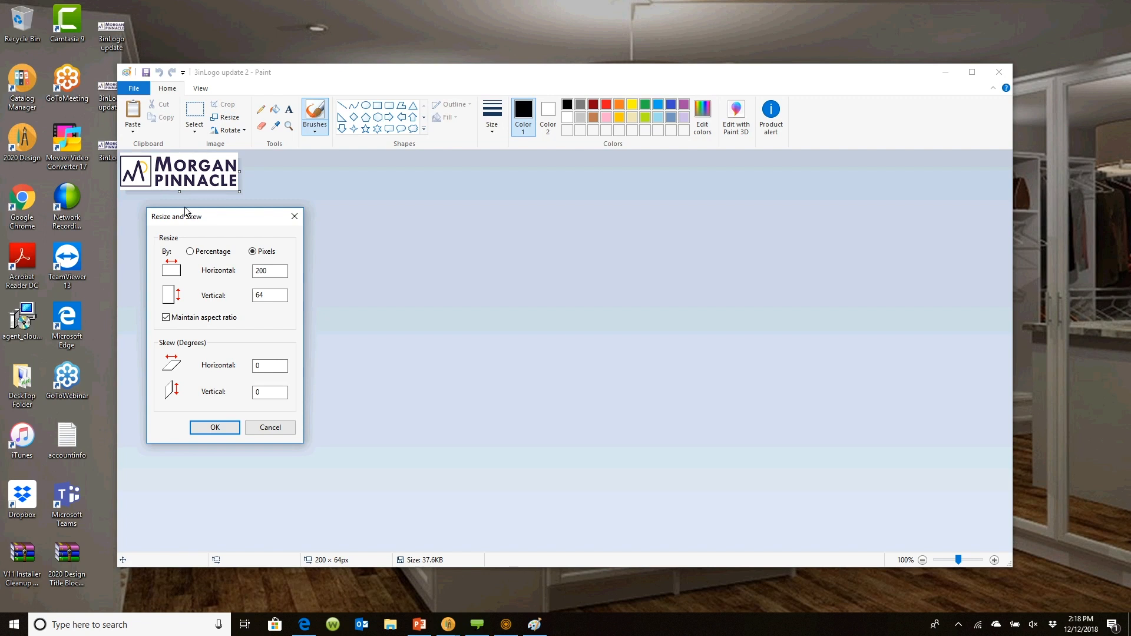
left_click_drag(226, 223, 288, 142)
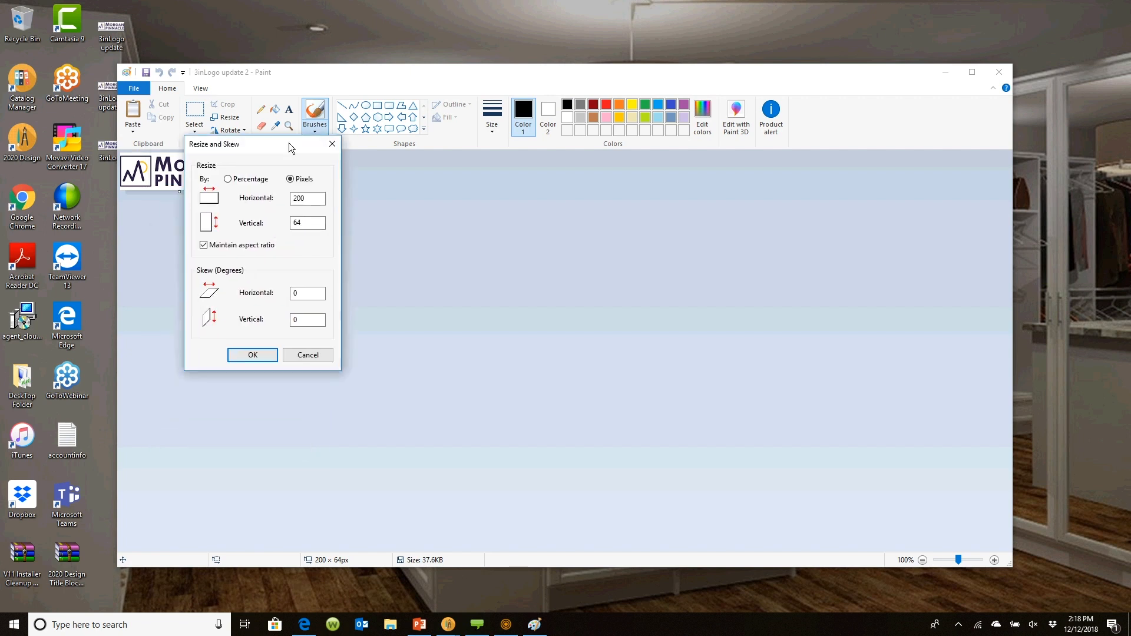
left_click(310, 357)
left_click(1000, 73)
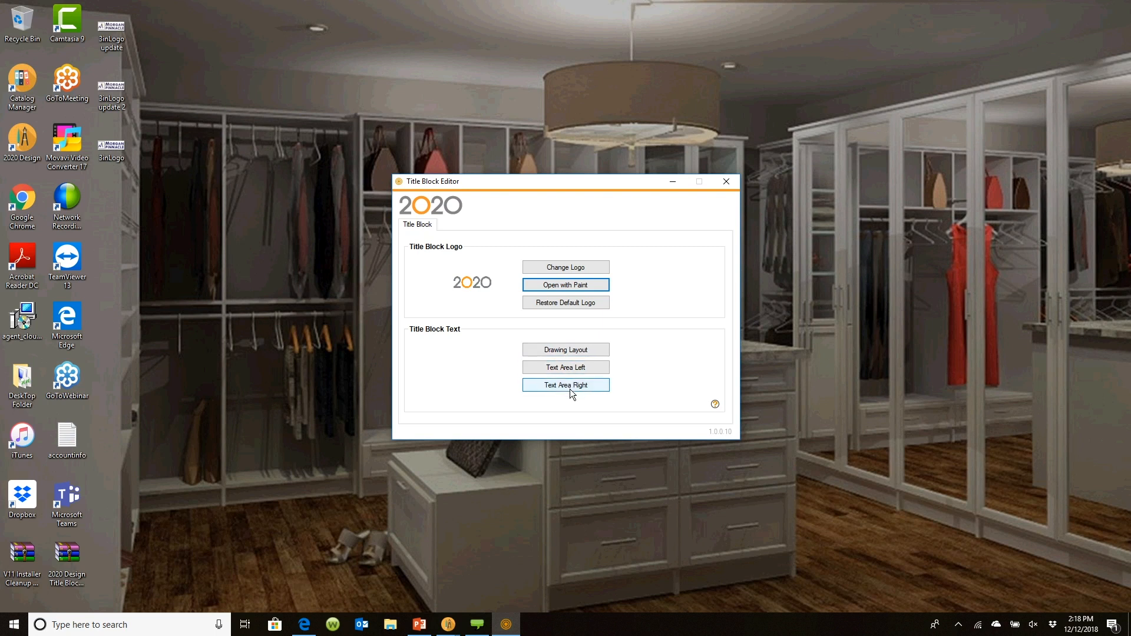
Open the left title block text area in Notepad, select its disclaimer text, and close it
left_click(568, 369)
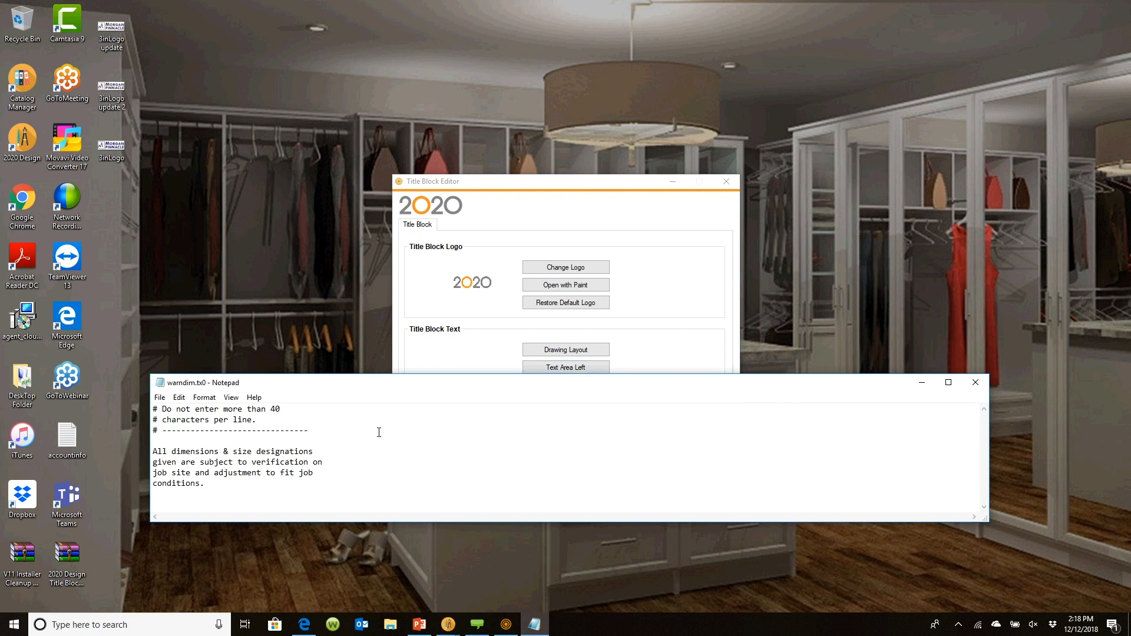
left_click_drag(196, 484, 154, 455)
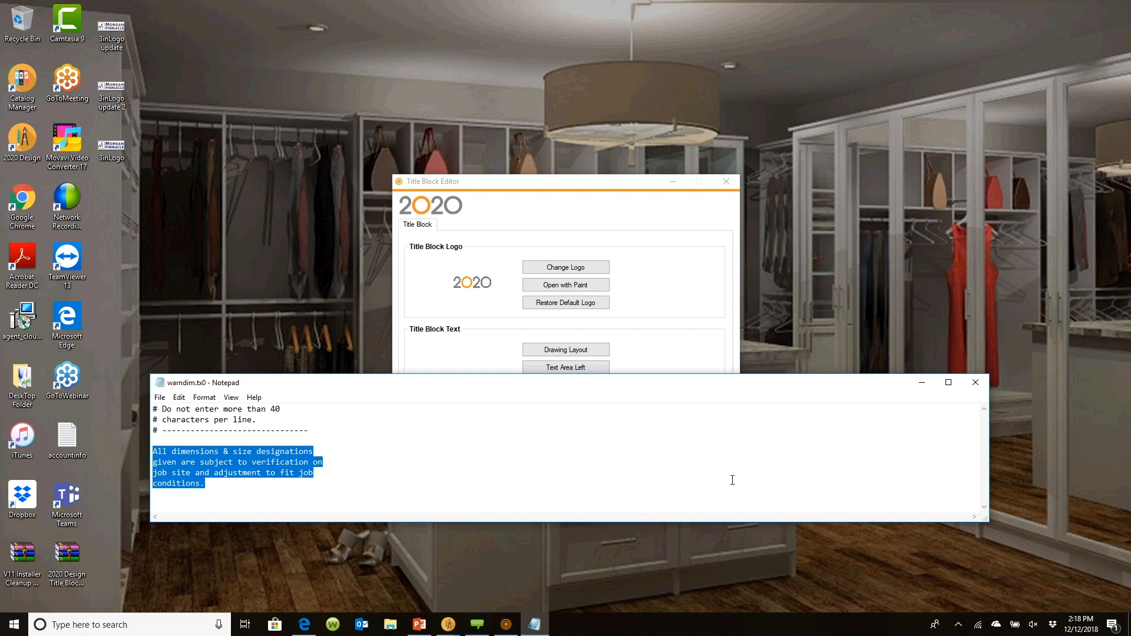
left_click(975, 382)
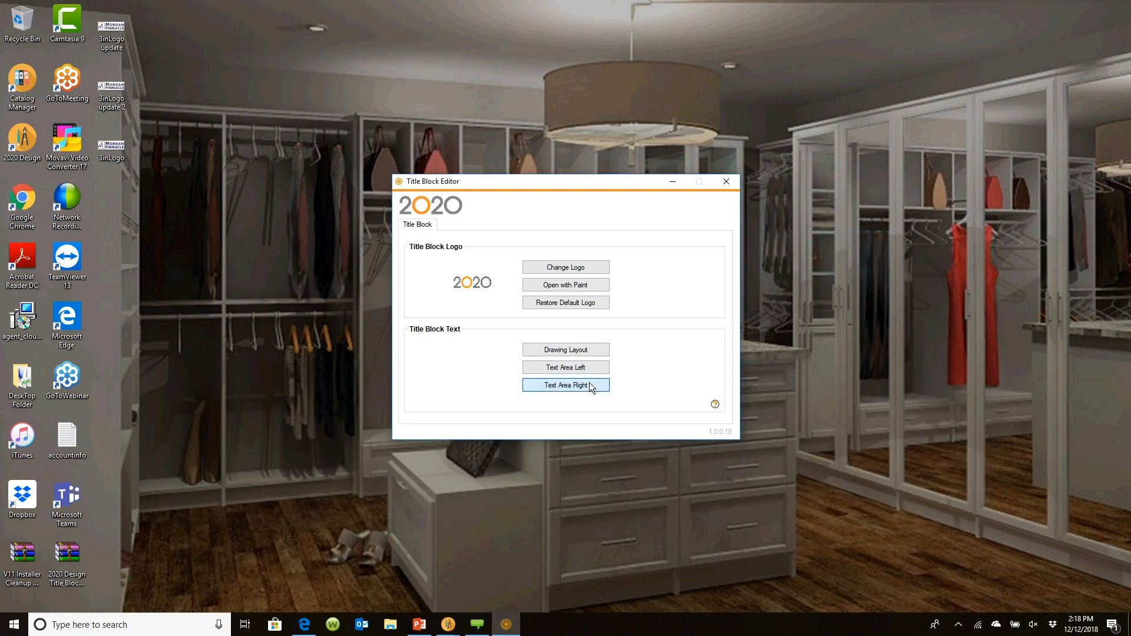
Open the right title block text area and change its first line to 'This is the property of' plus the designer's name
left_click(589, 385)
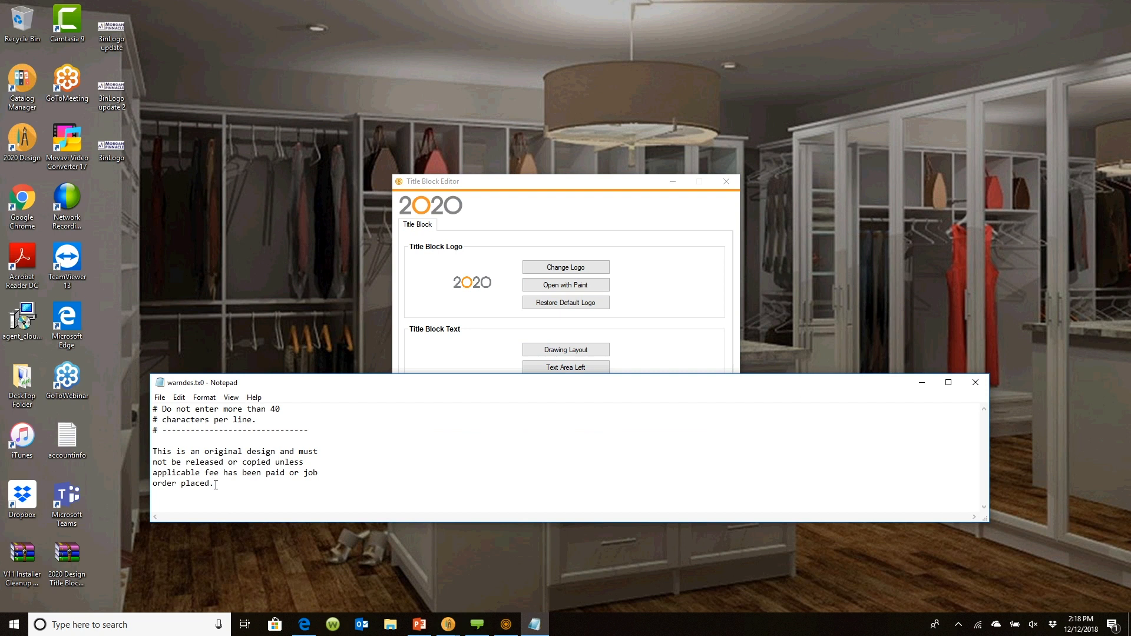
left_click_drag(215, 484, 139, 447)
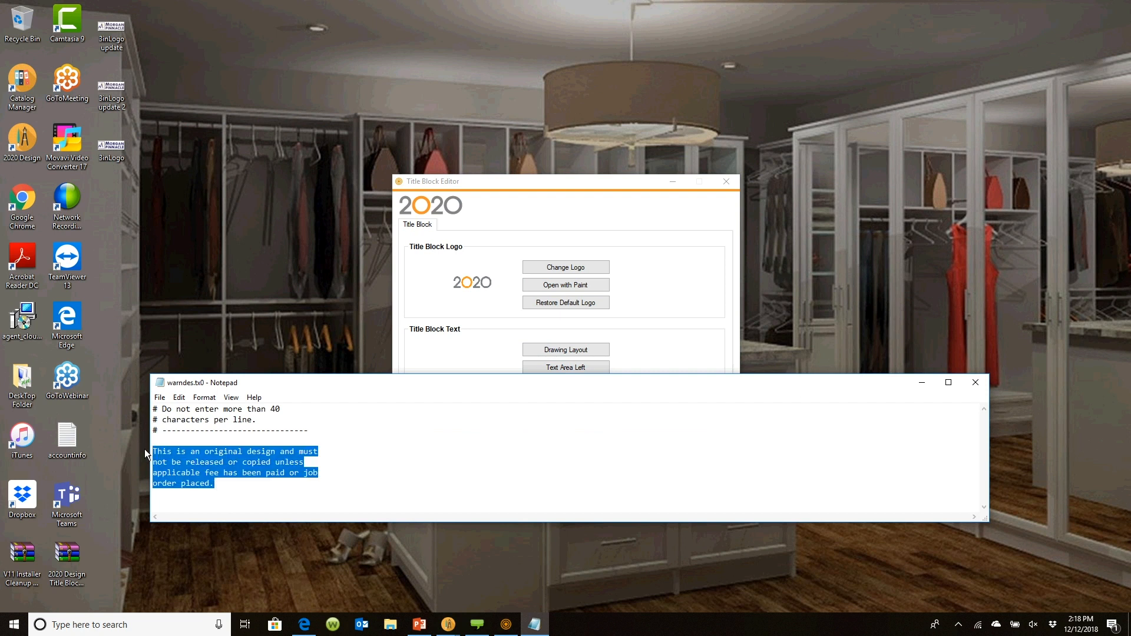
left_click(237, 481)
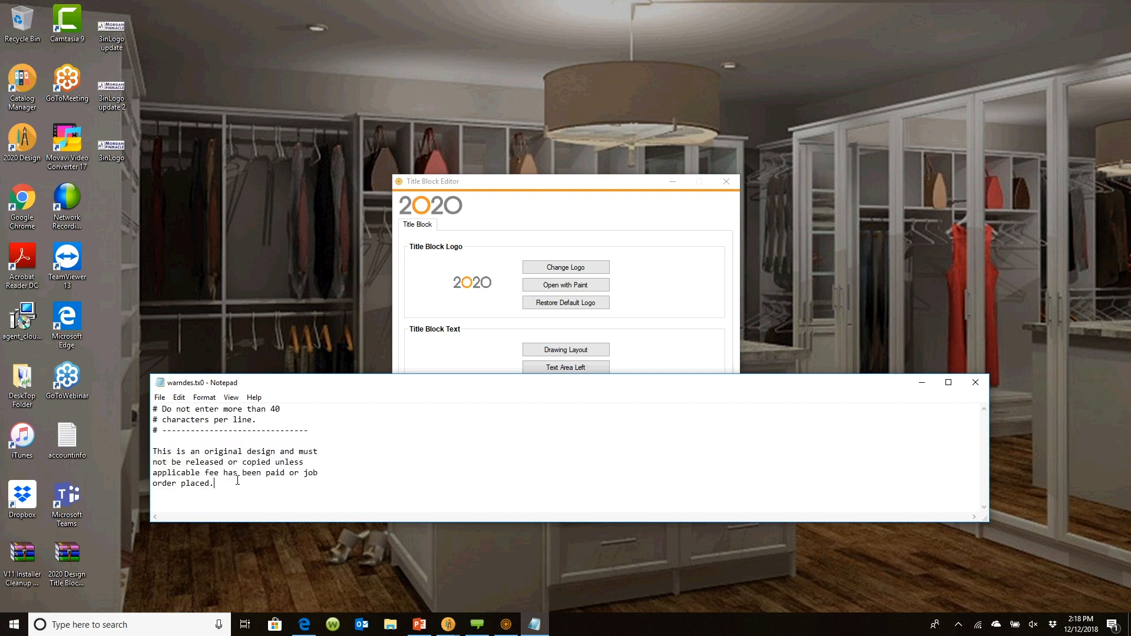
left_click(191, 451)
type("the proep")
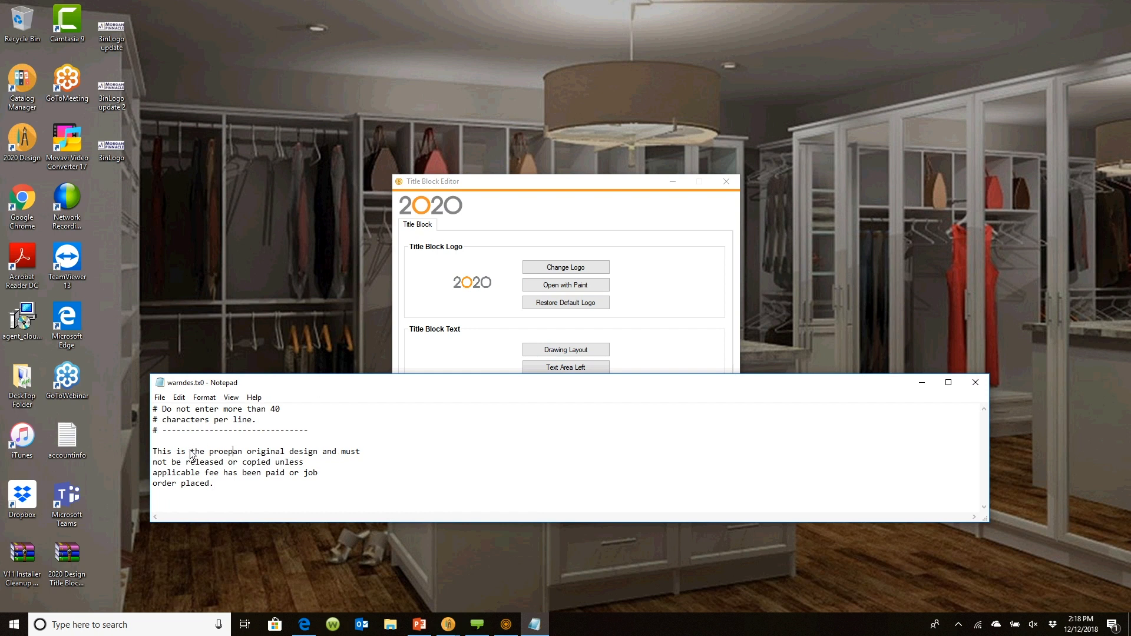
key("BackSpace")
key("BackSpace")
type("erty of")
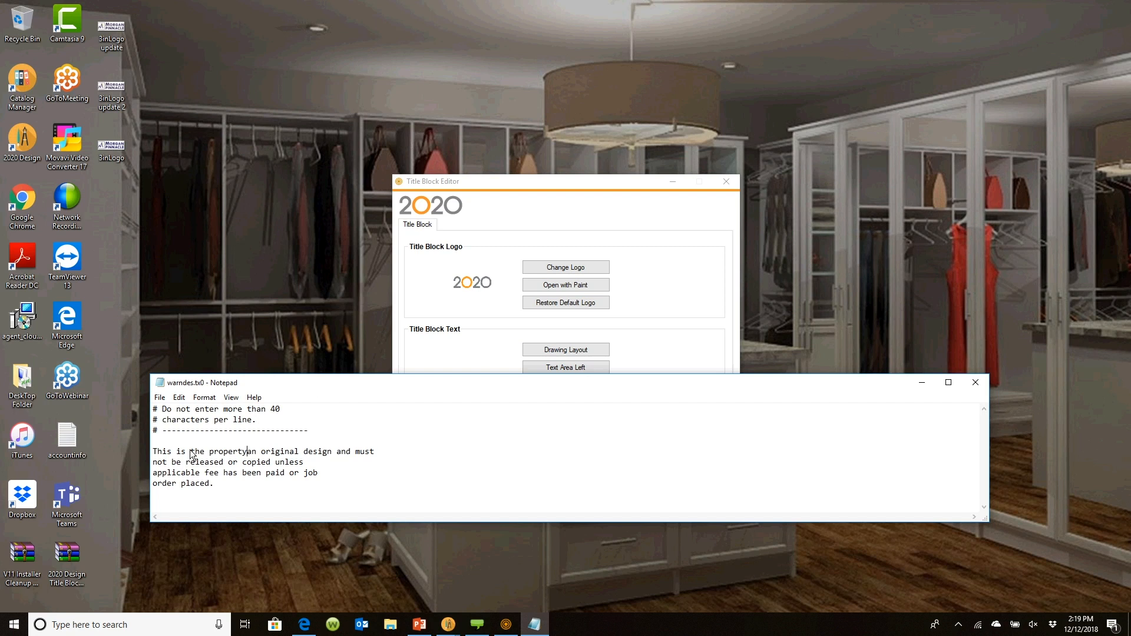
type(" John Morgan")
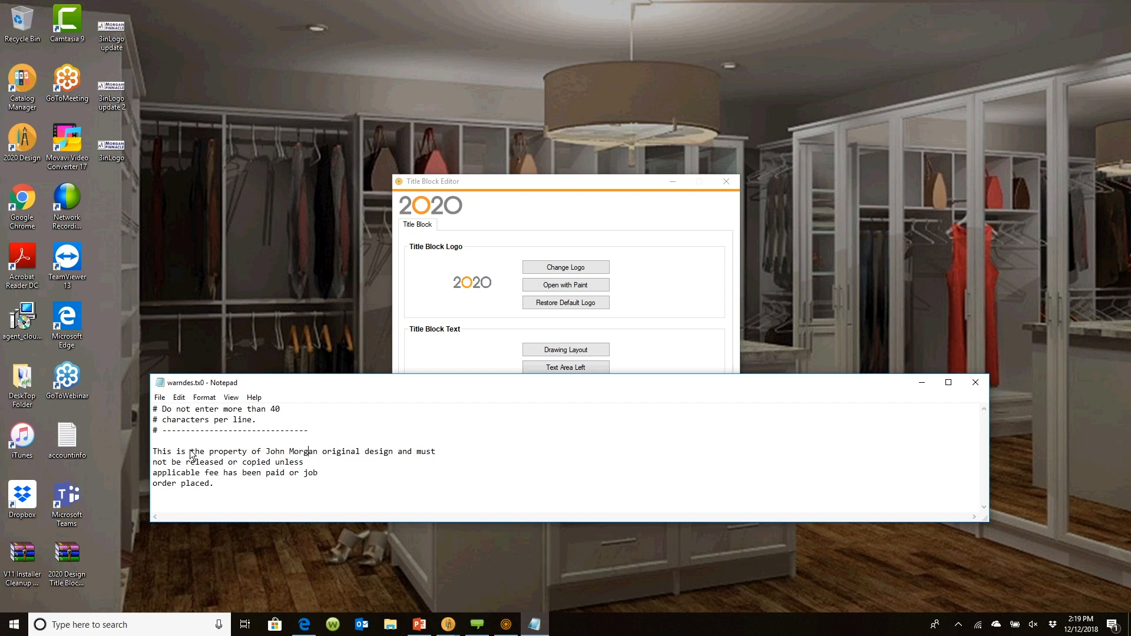
key("Delete")
key("Delete")
key("Delete")
key("Delete")
key("Delete")
key("Delete")
key("Delete")
key("Delete")
key("Delete")
key("Delete")
key("Delete")
key("Delete")
key("Delete")
key("Delete")
key("Delete")
key("Delete")
key("Delete")
key("Delete")
key("Delete")
key("Delete")
key("Delete")
key("Delete")
key("Delete")
key("Delete")
key("Delete")
Close Notepad without saving the changes and close the Title Block Editor
left_click(984, 380)
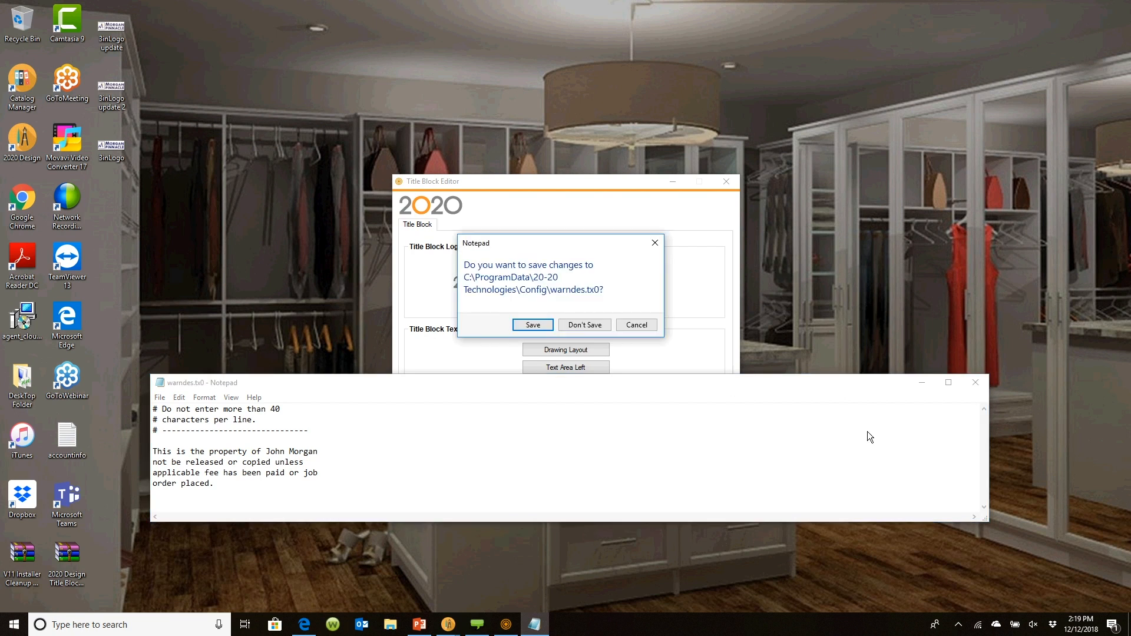
left_click(584, 324)
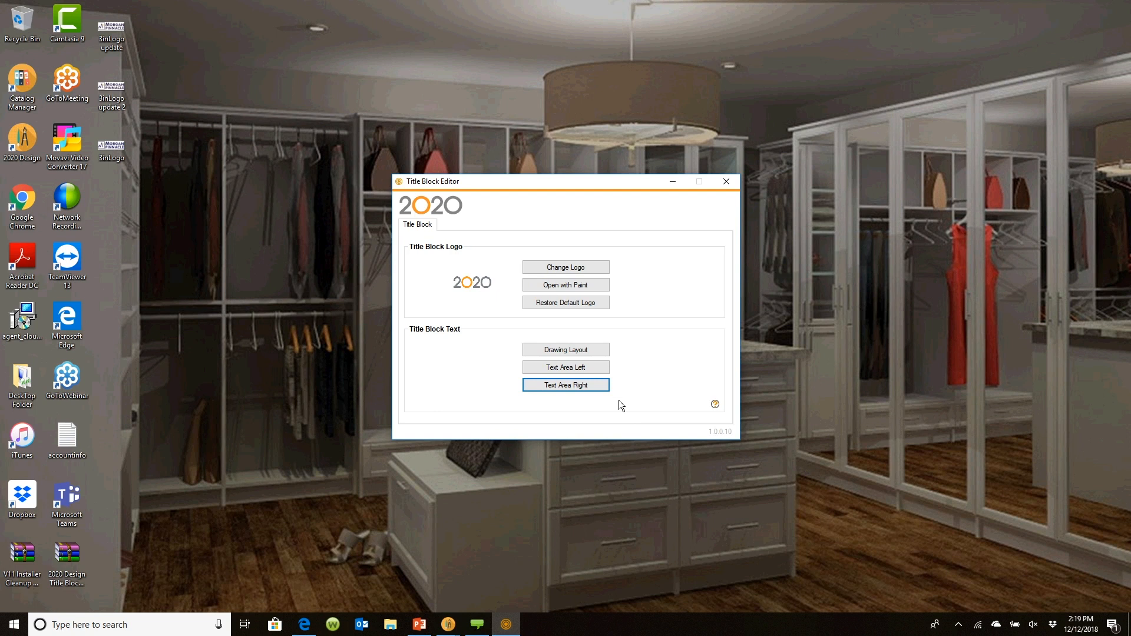
left_click(726, 181)
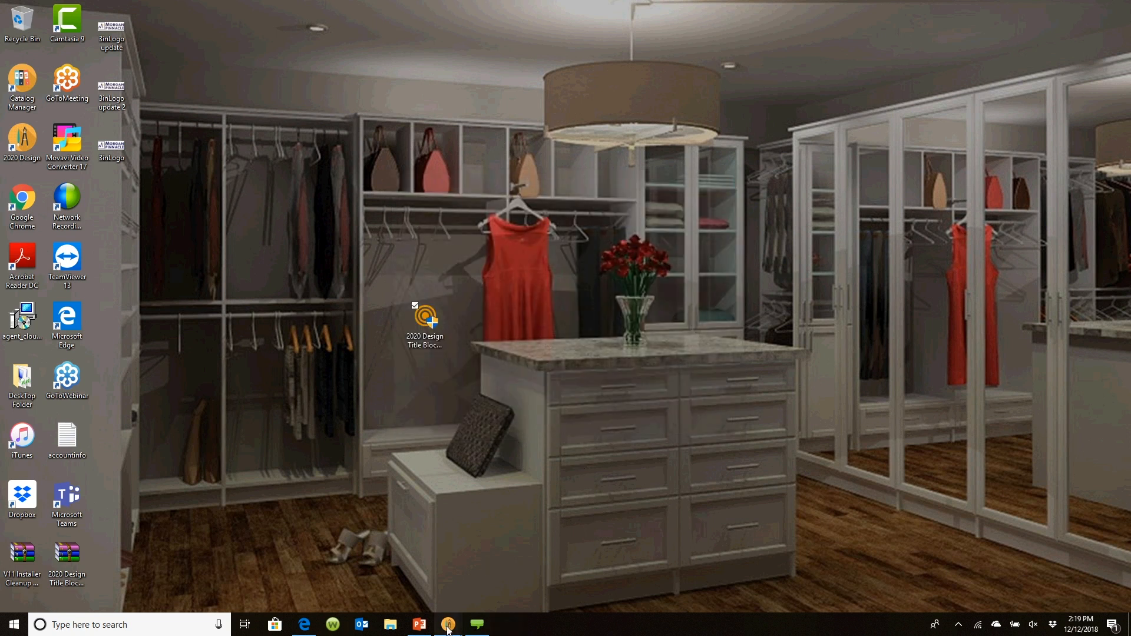
Switch back to the 2020 Design window and then to the browser
mouse_move(447, 628)
left_click(408, 574)
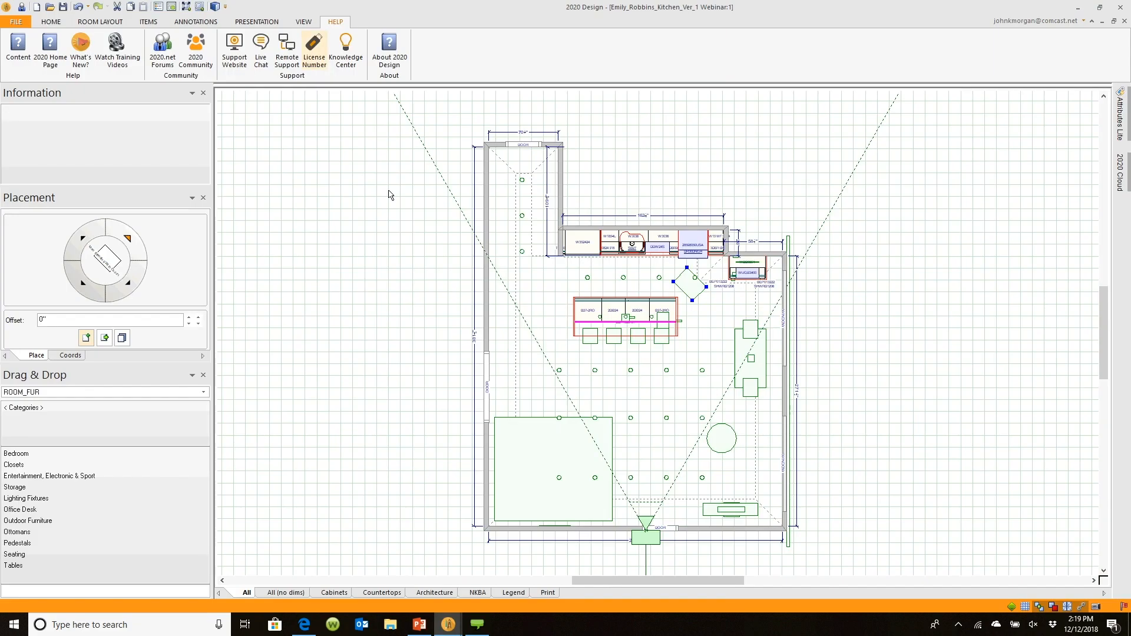
left_click(304, 625)
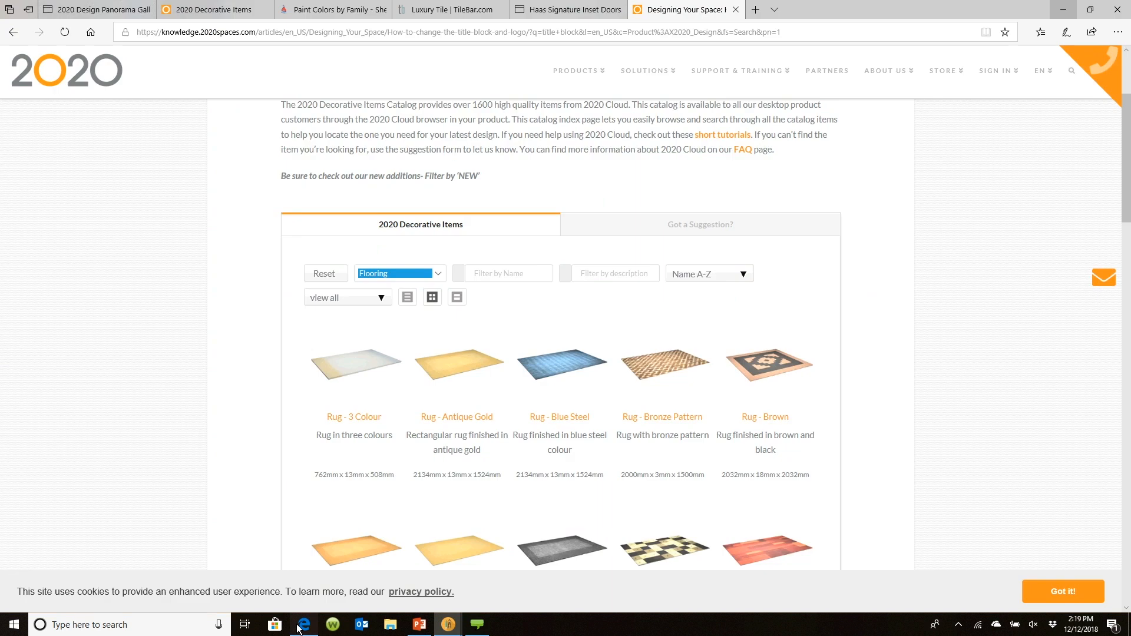
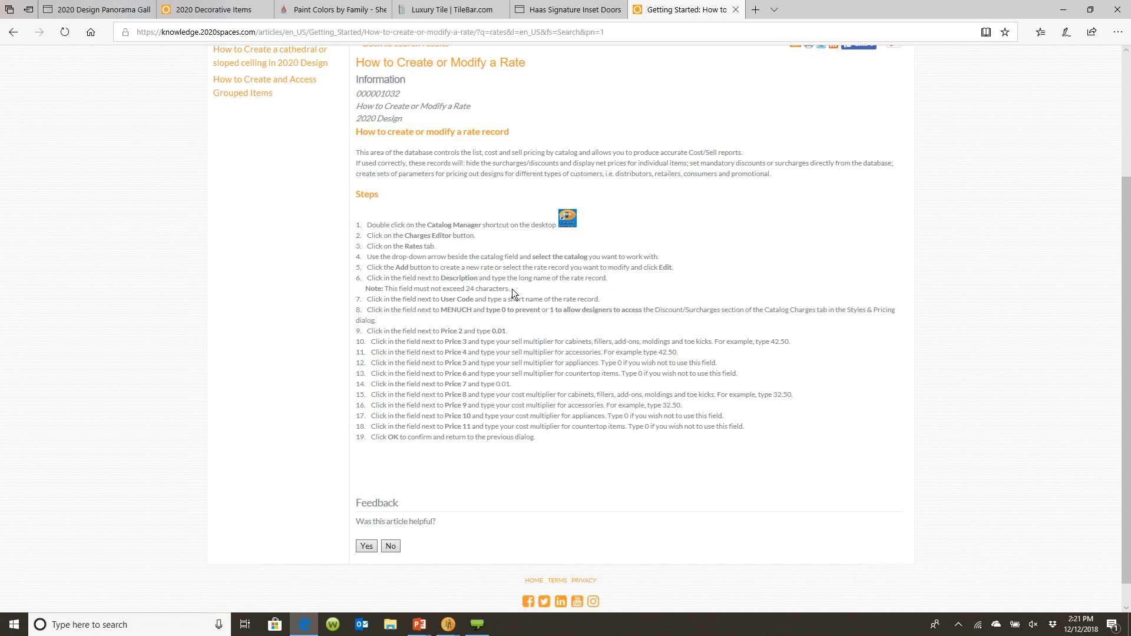
Scroll through the How to Create or Modify a Rate knowledge article and its steps
scroll(512, 292, "up", 3)
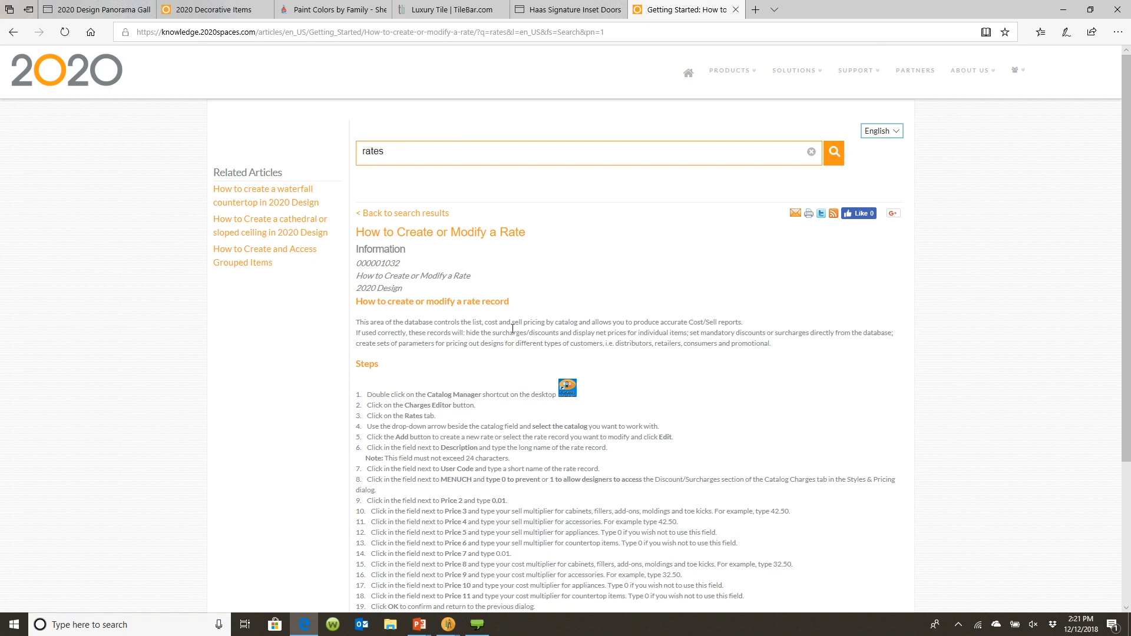
scroll(512, 329, "down", 3)
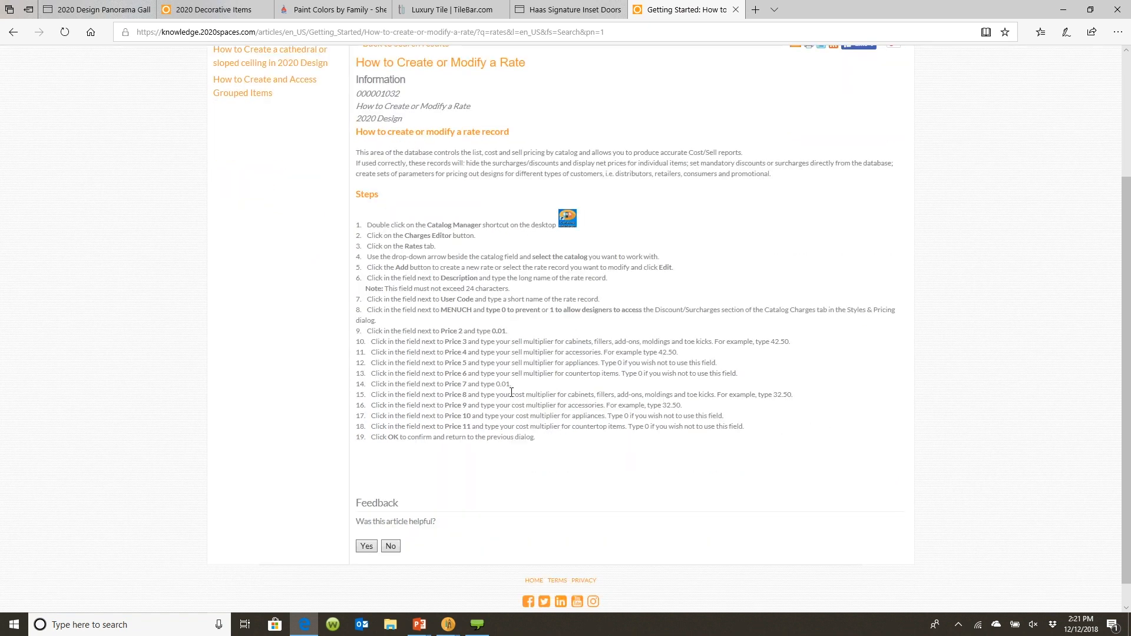
scroll(511, 393, "up", 3)
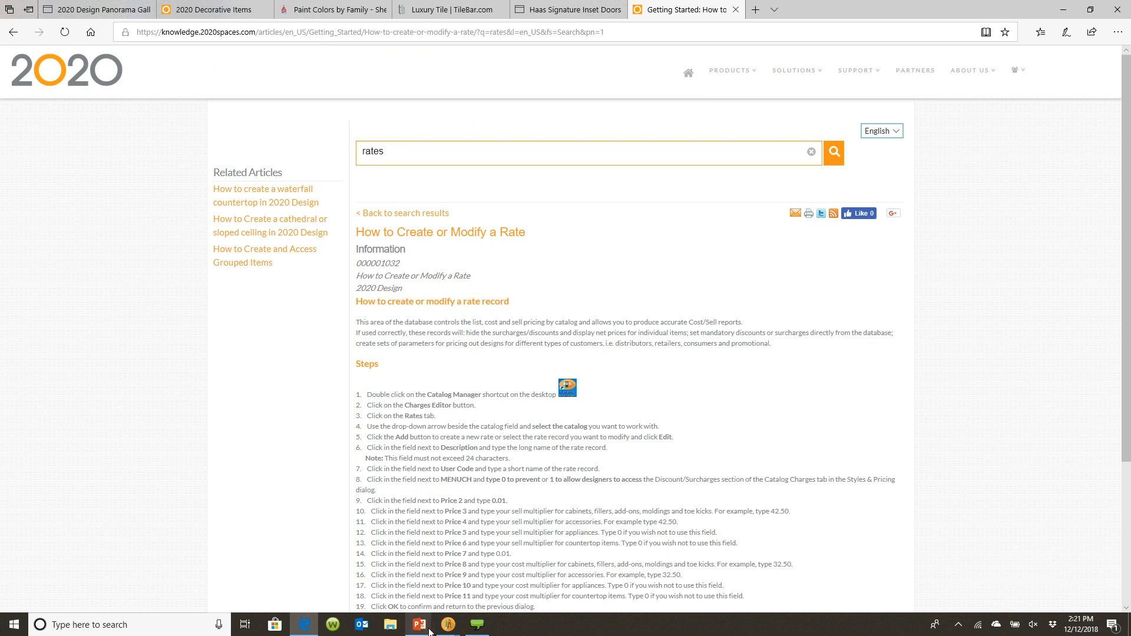
Switch to the presentation and advance from the cost/sell multipliers slide to the Favorite Preferences slide
mouse_move(429, 625)
left_click(455, 584)
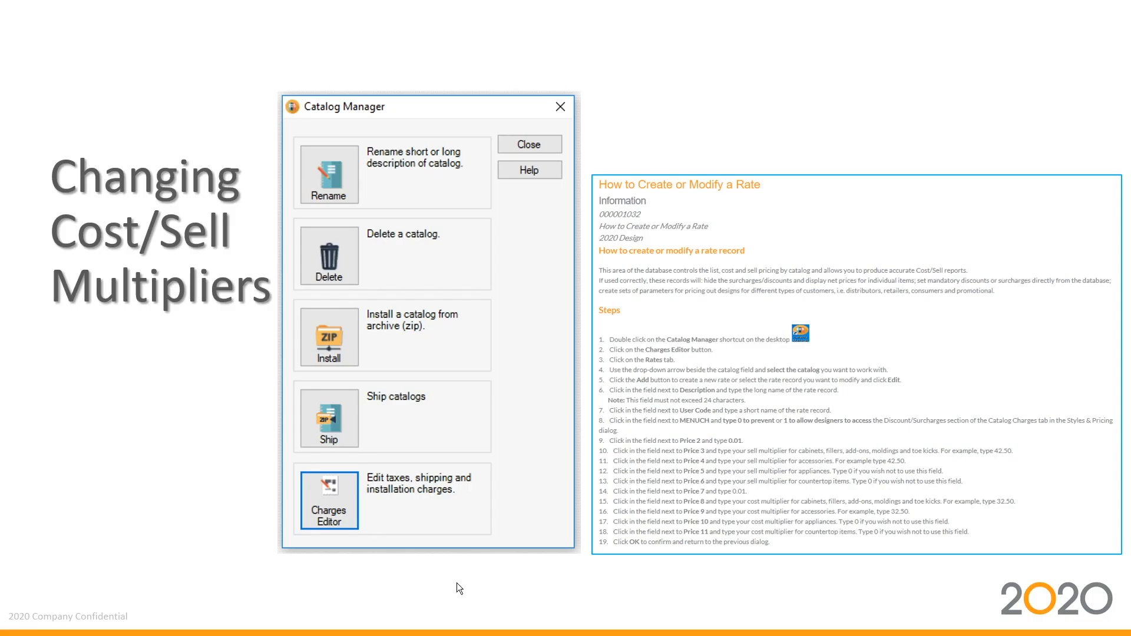
left_click(453, 490)
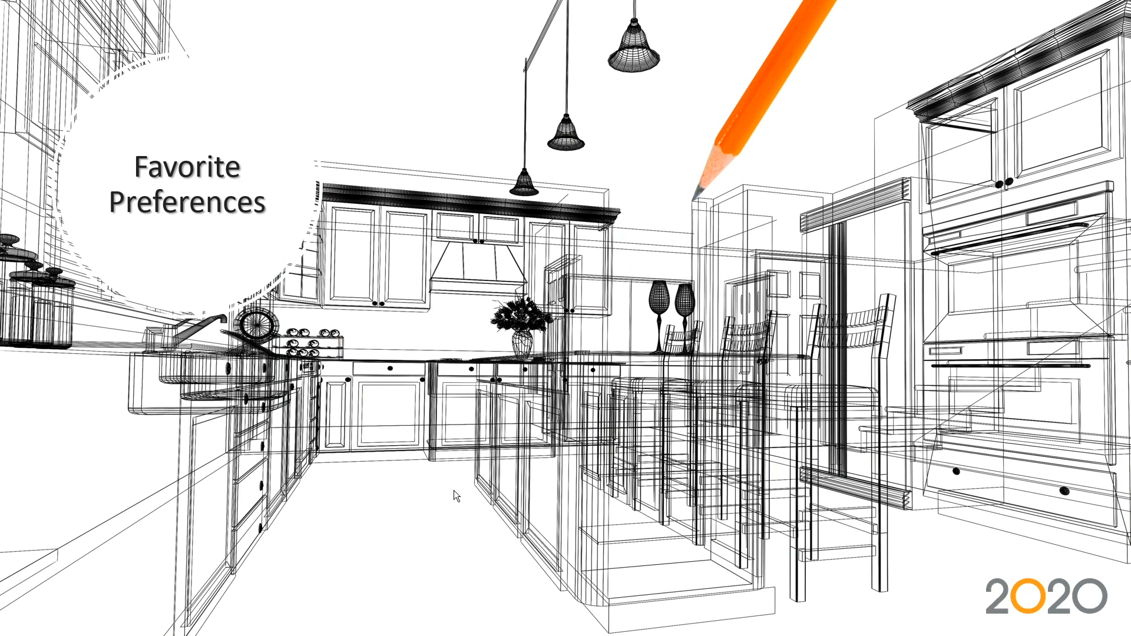
Switch back to 2020 Design, open Preferences to view the Overall Settings page, and cancel
key("alt+Tab")
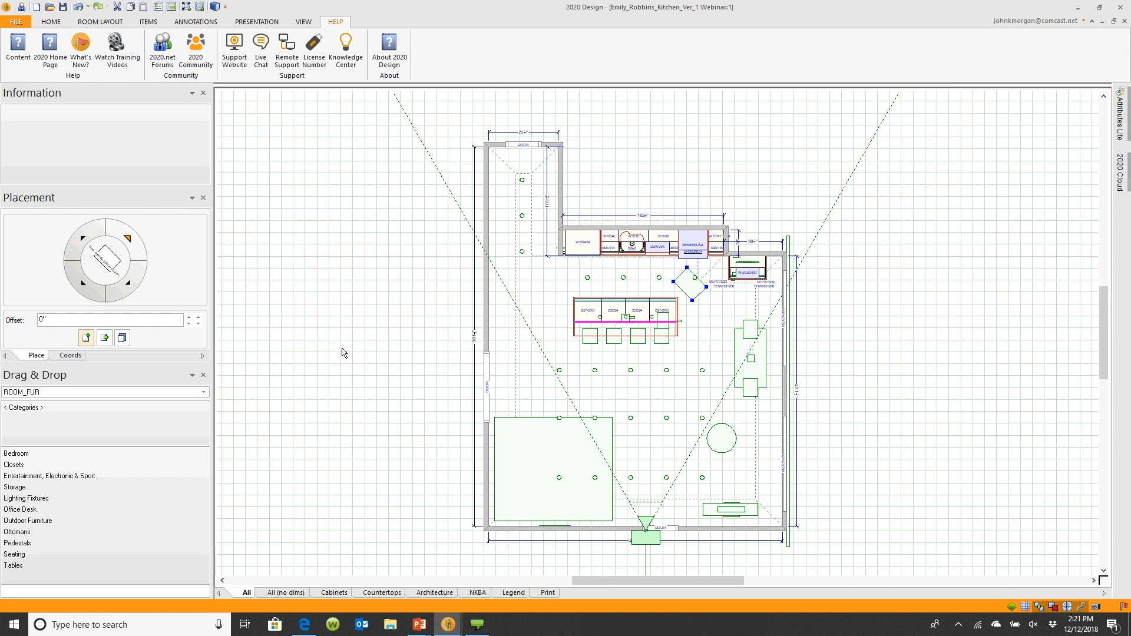
left_click(18, 22)
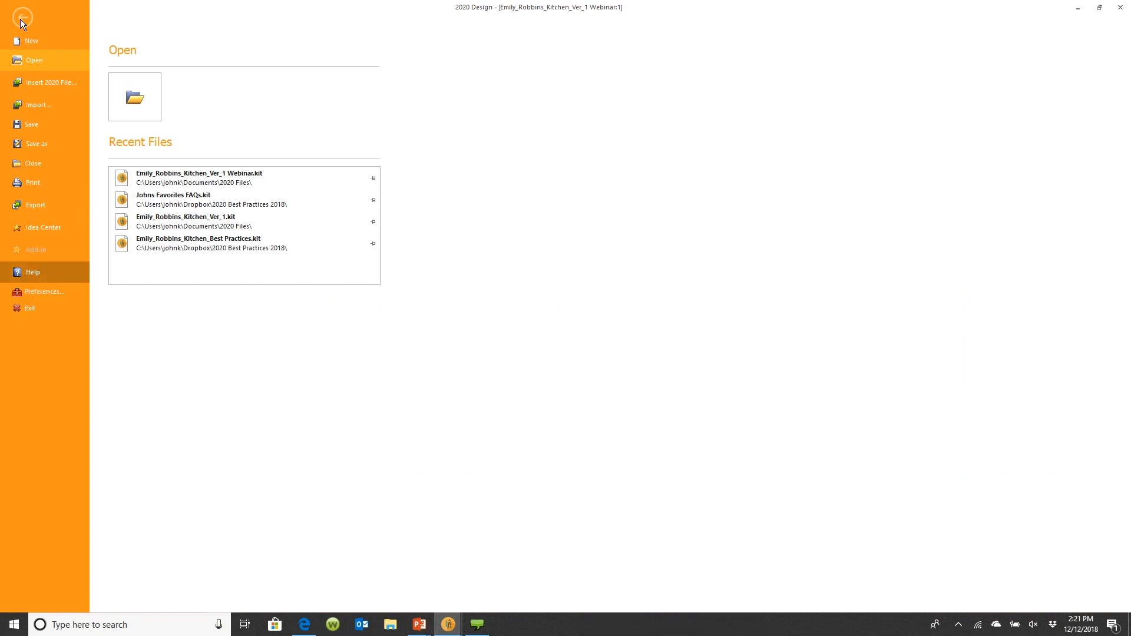
left_click(61, 296)
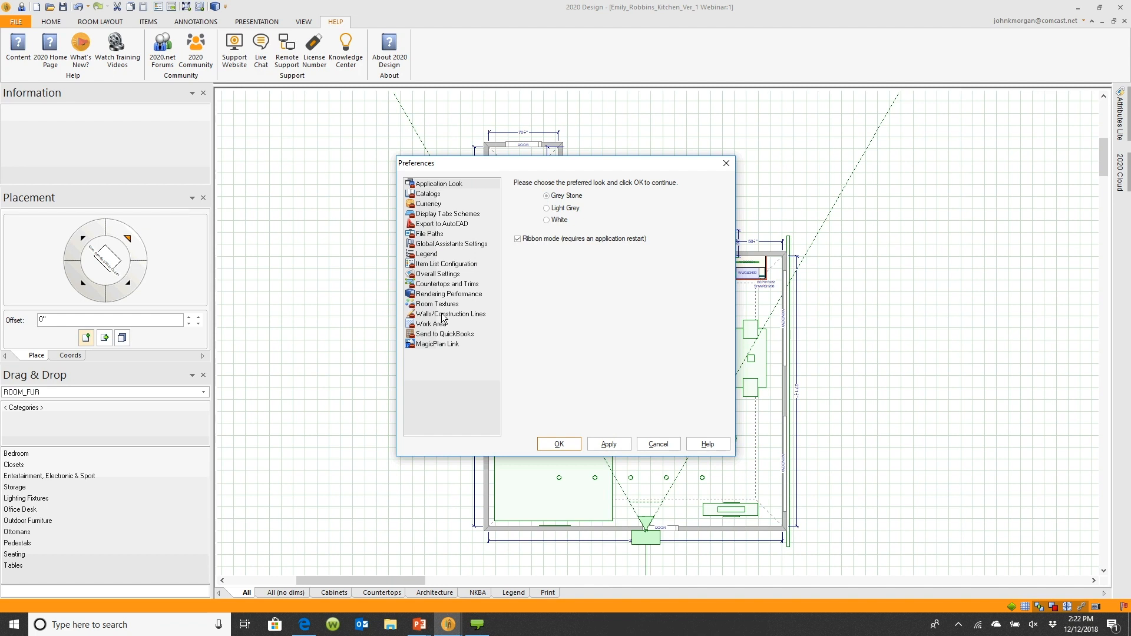
left_click(441, 324)
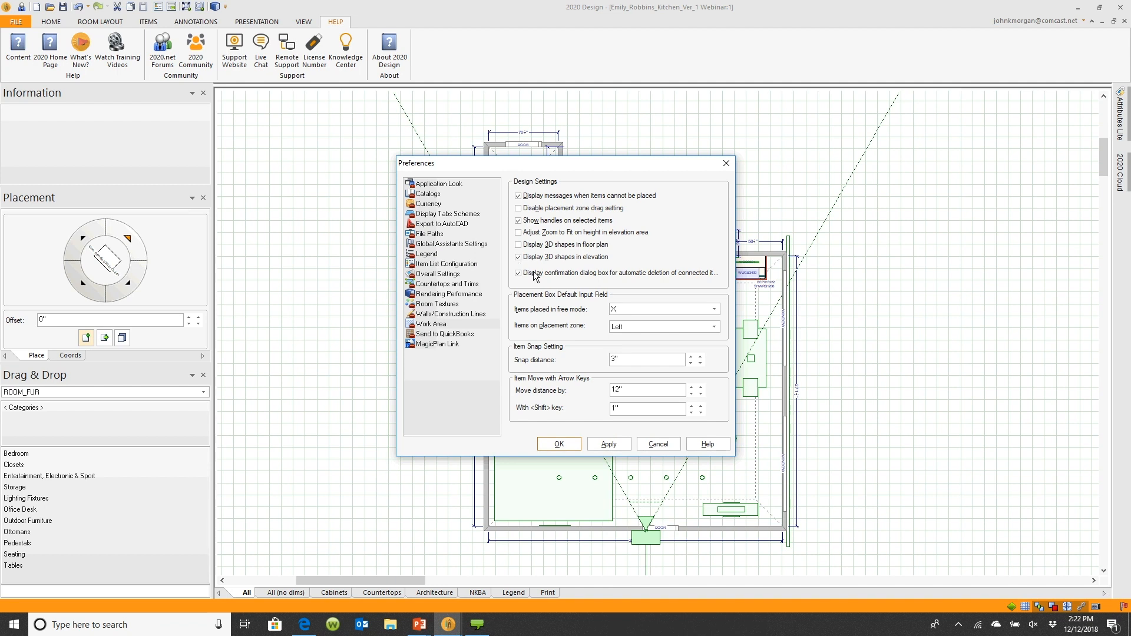
left_click(658, 444)
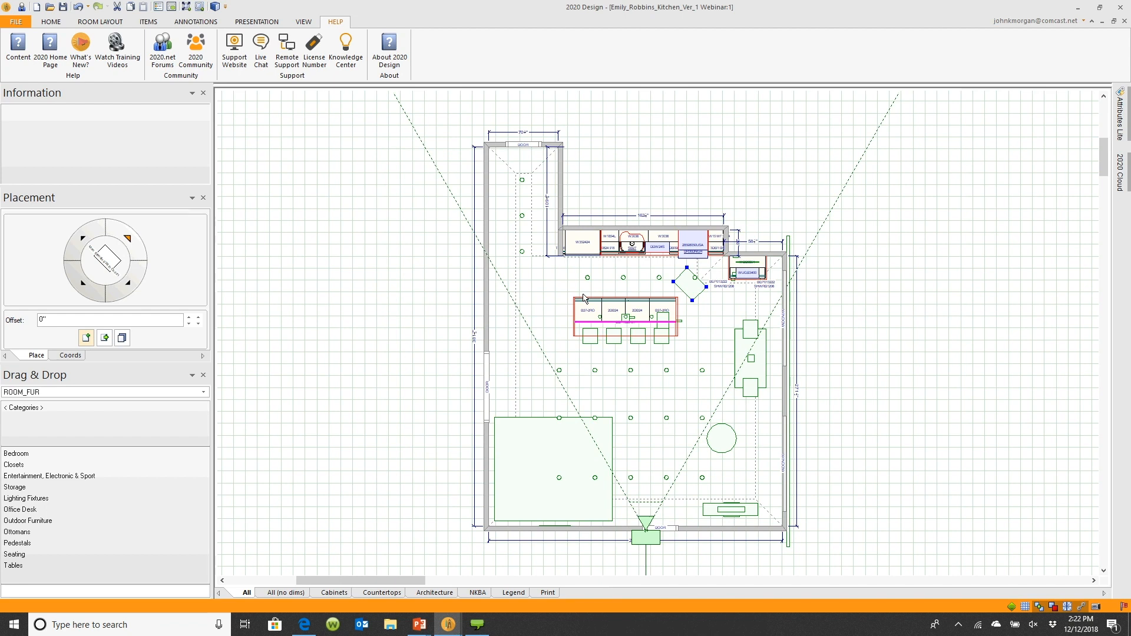
Open the display settings for the plan and expand the Auto Dimensions General and Residential categories
scroll(671, 202, "up", 5)
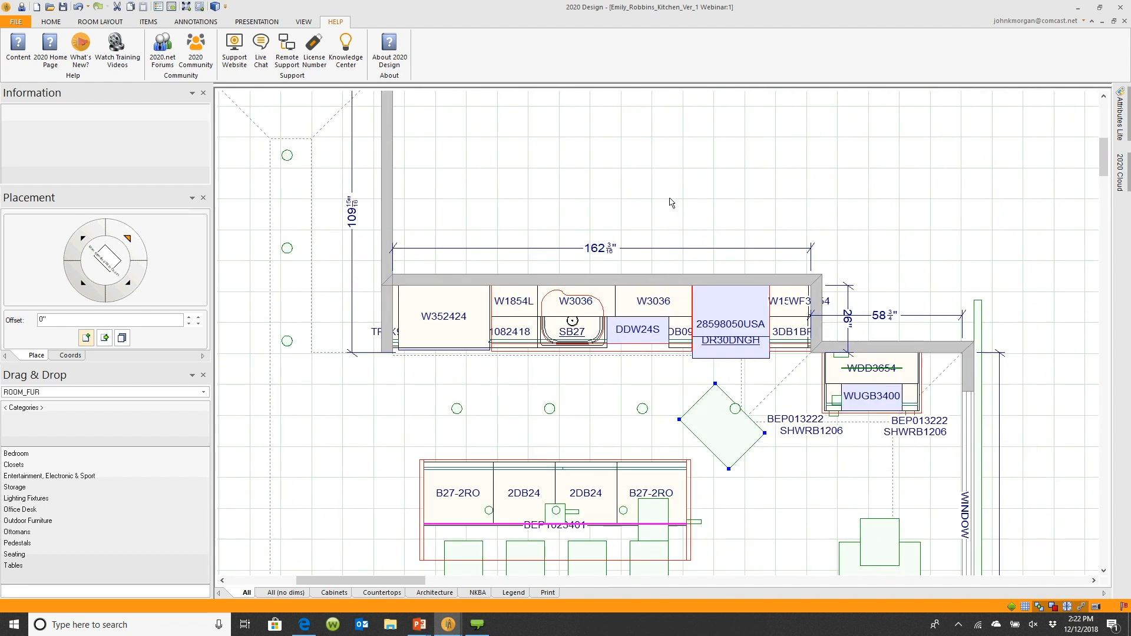
scroll(670, 202, "down", 4)
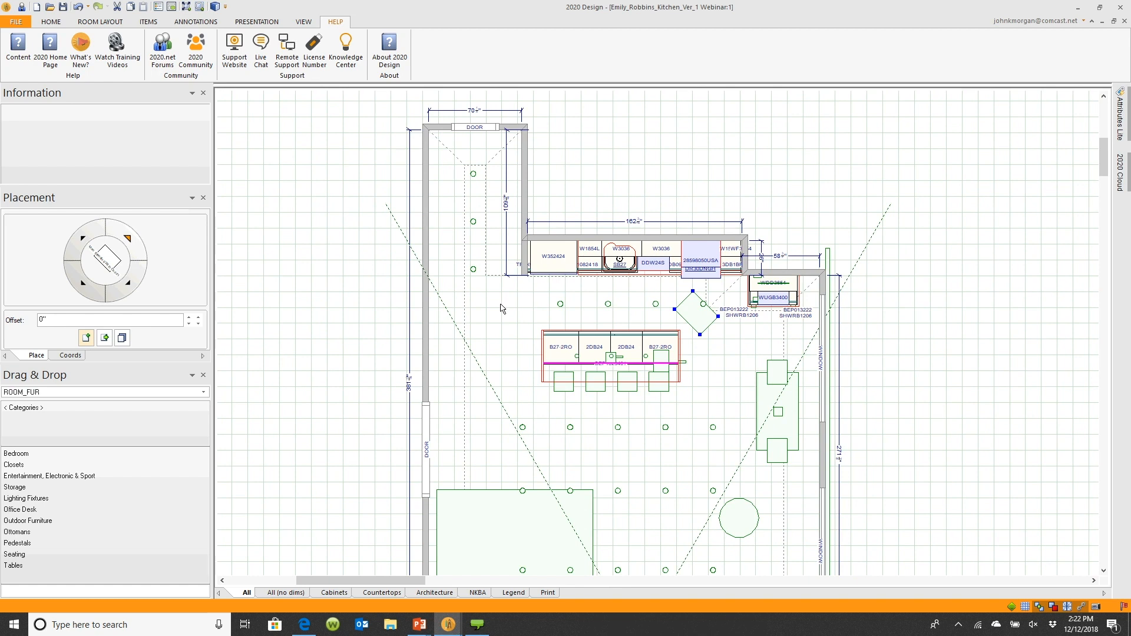
left_click(633, 170)
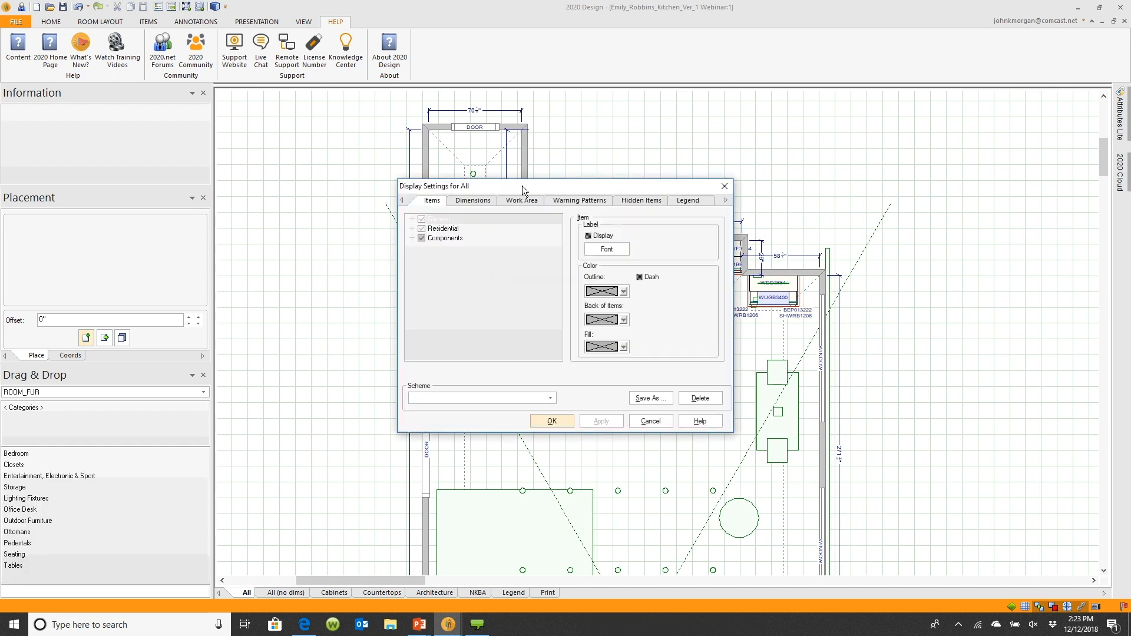
left_click(466, 201)
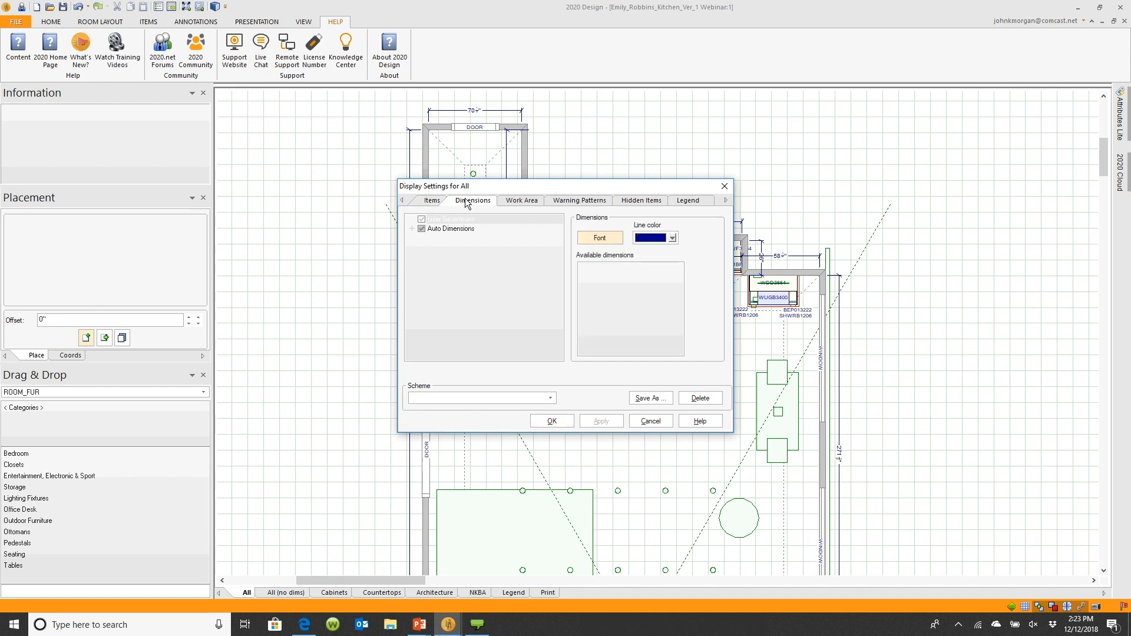
left_click(412, 228)
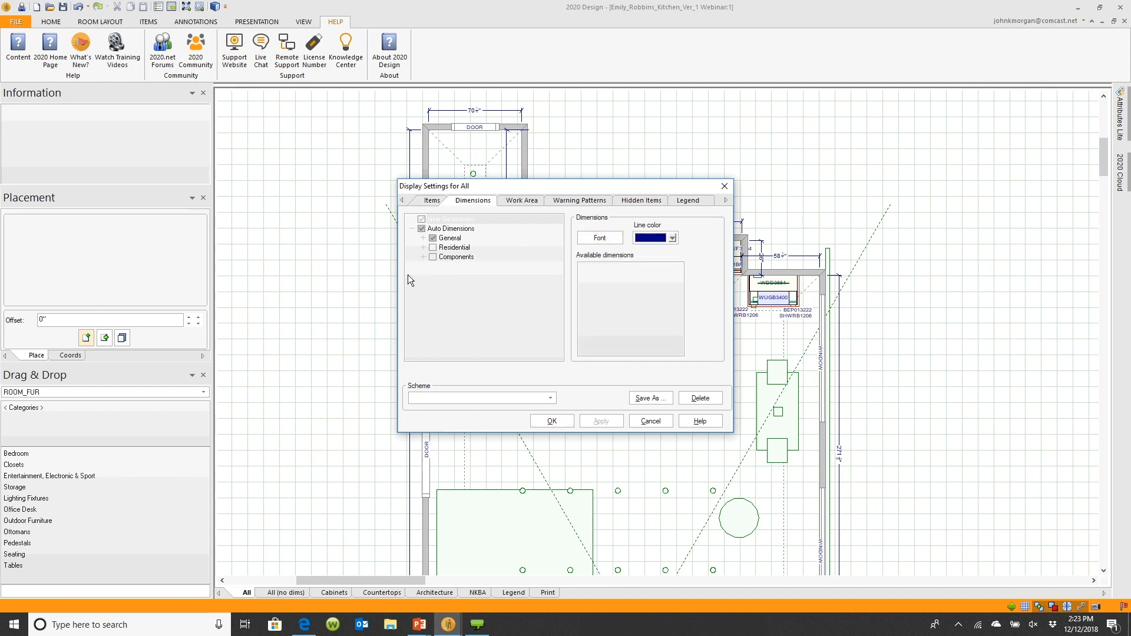
left_click(412, 229)
left_click(412, 229)
left_click(422, 243)
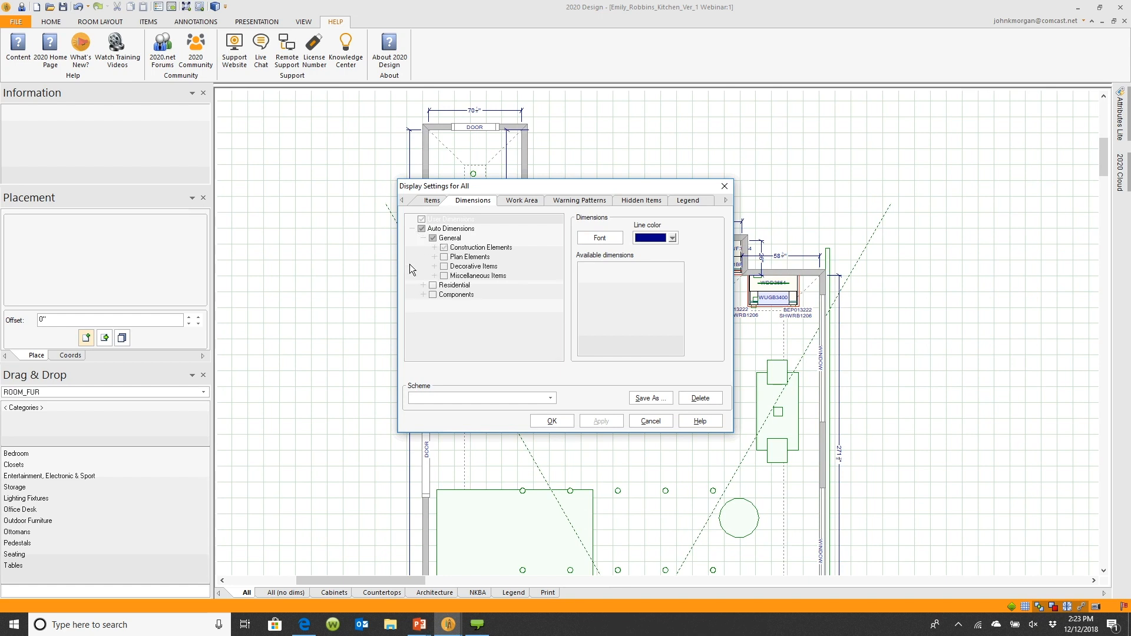
left_click(422, 285)
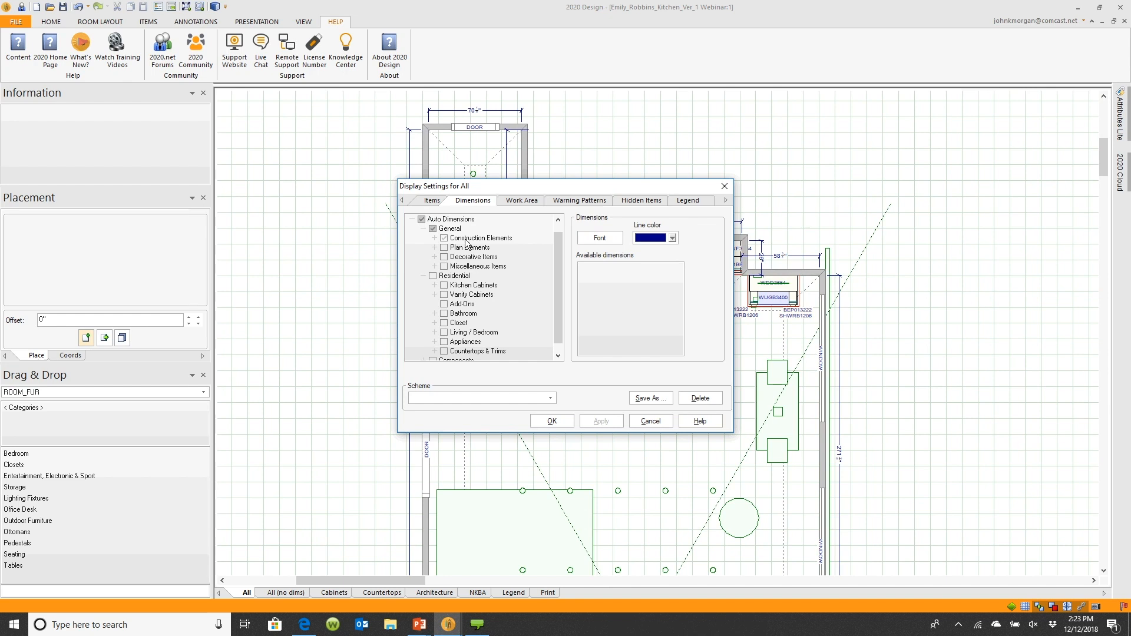
Turn on all auto dimensions and apply, moving the dialog aside to view the plan
left_click(421, 219)
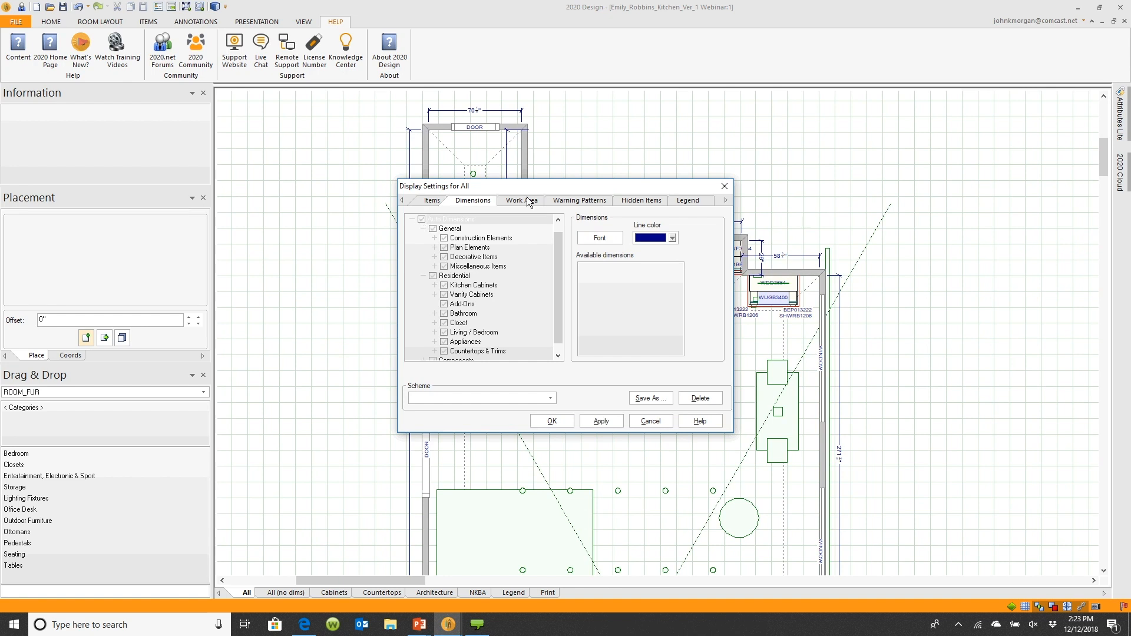
left_click(600, 421)
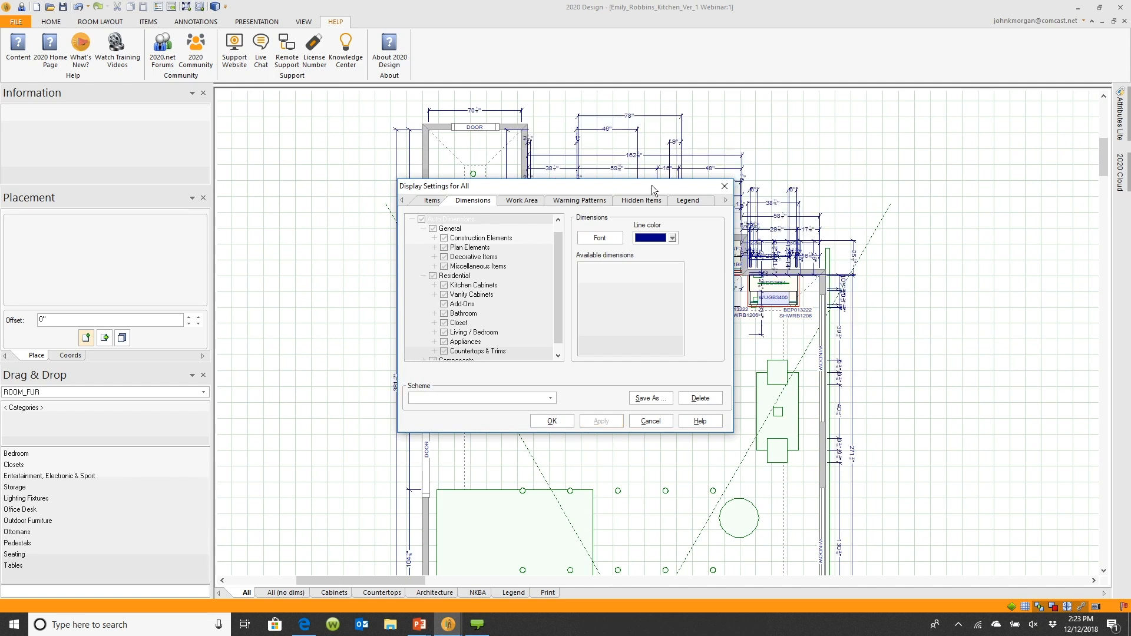
left_click_drag(653, 190, 358, 186)
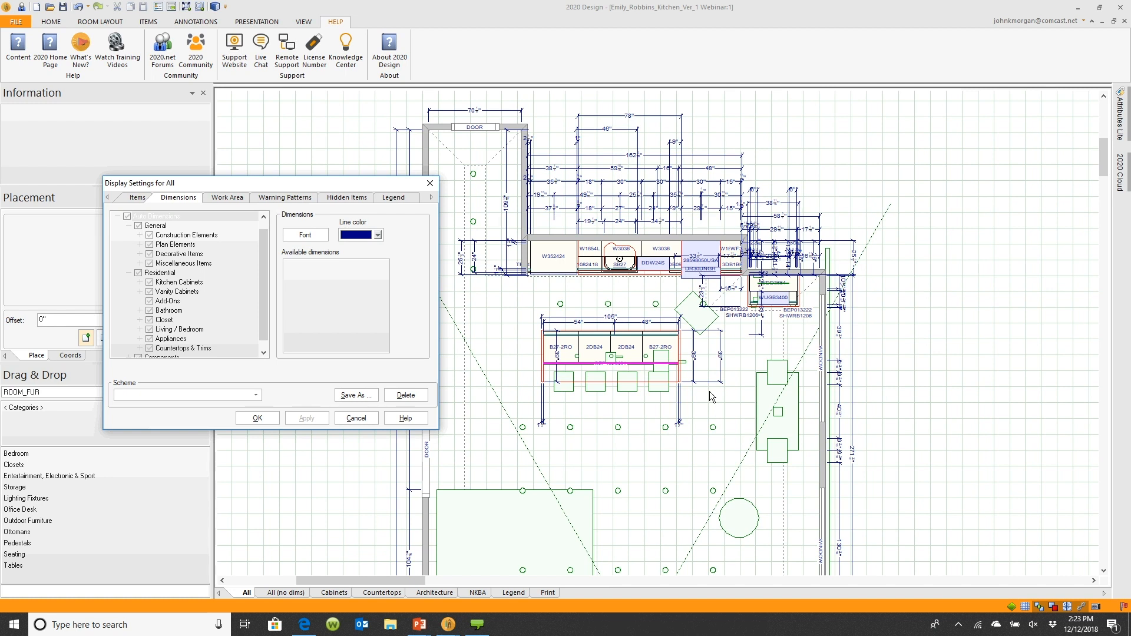
left_click_drag(351, 180, 664, 176)
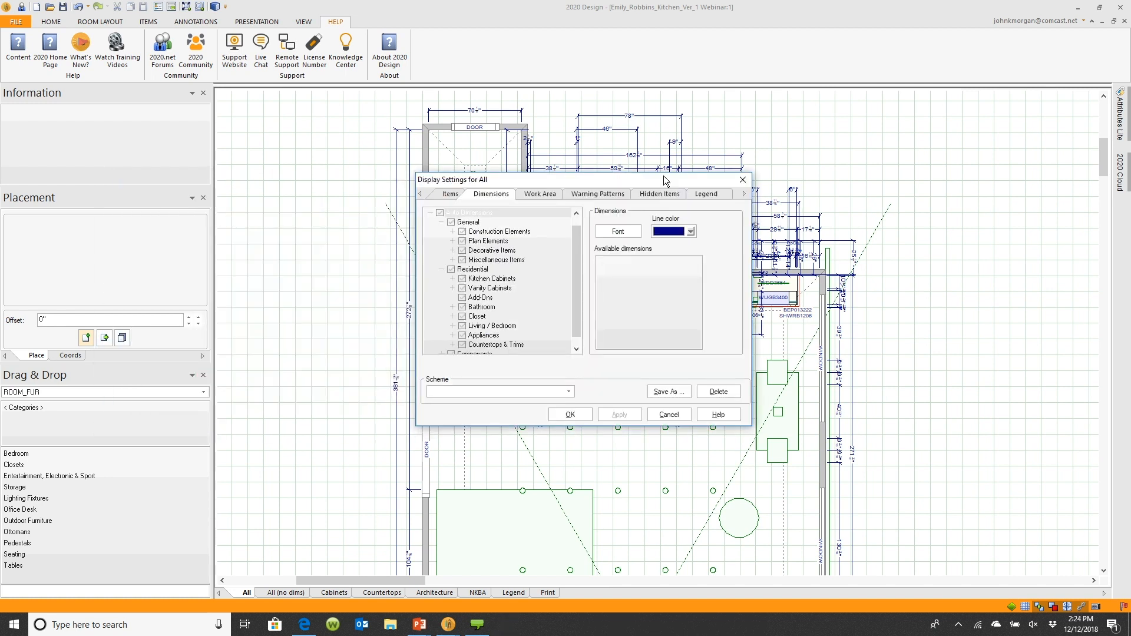
Limit auto dimensions to Construction Elements only and apply the change
left_click(441, 215)
left_click(462, 231)
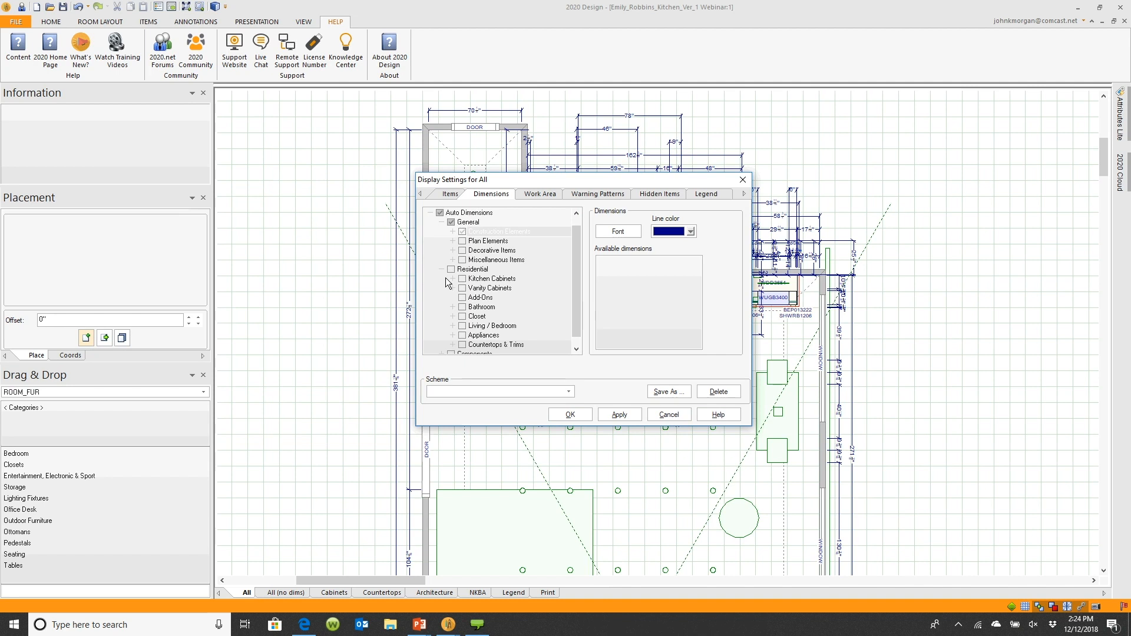
left_click(618, 415)
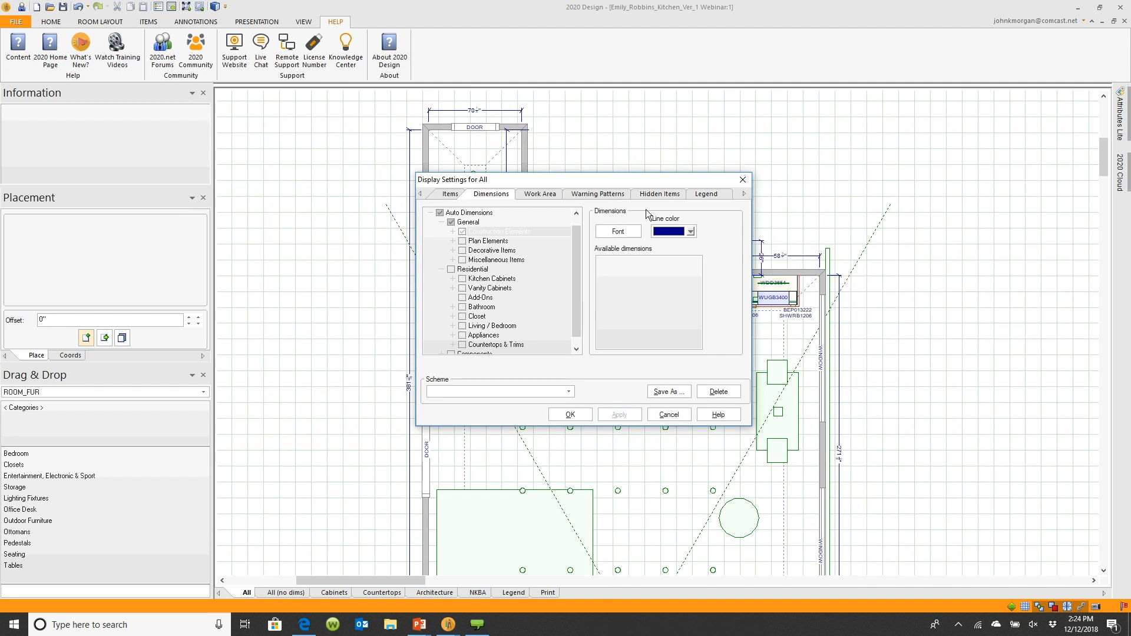
left_click_drag(487, 290, 715, 177)
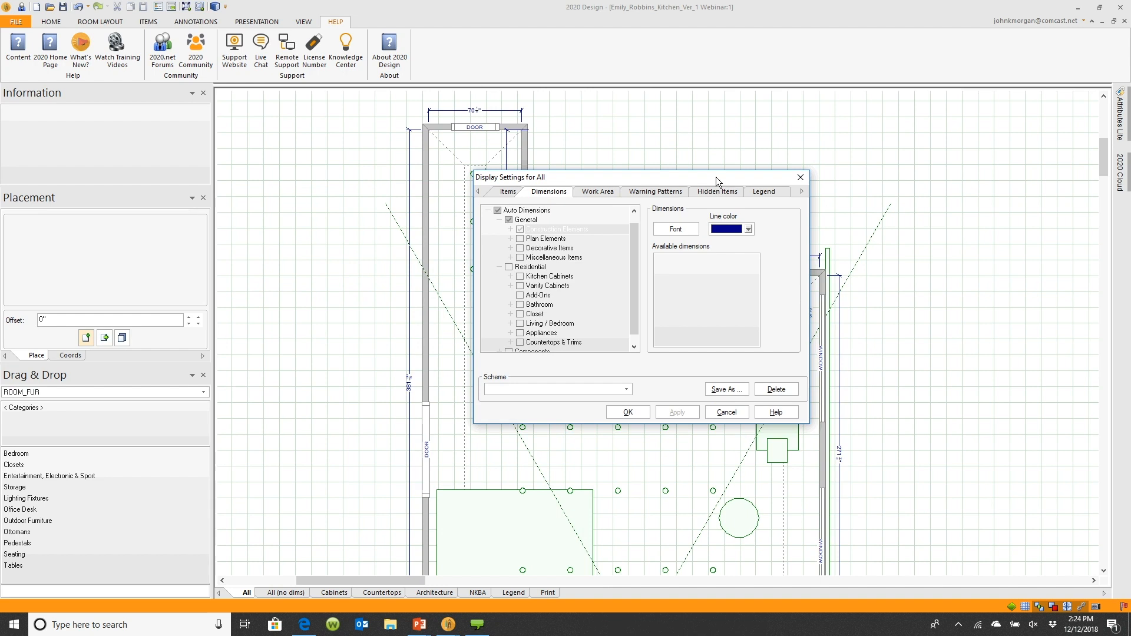
Save the display settings as a new scheme named December Webinar
left_click(726, 389)
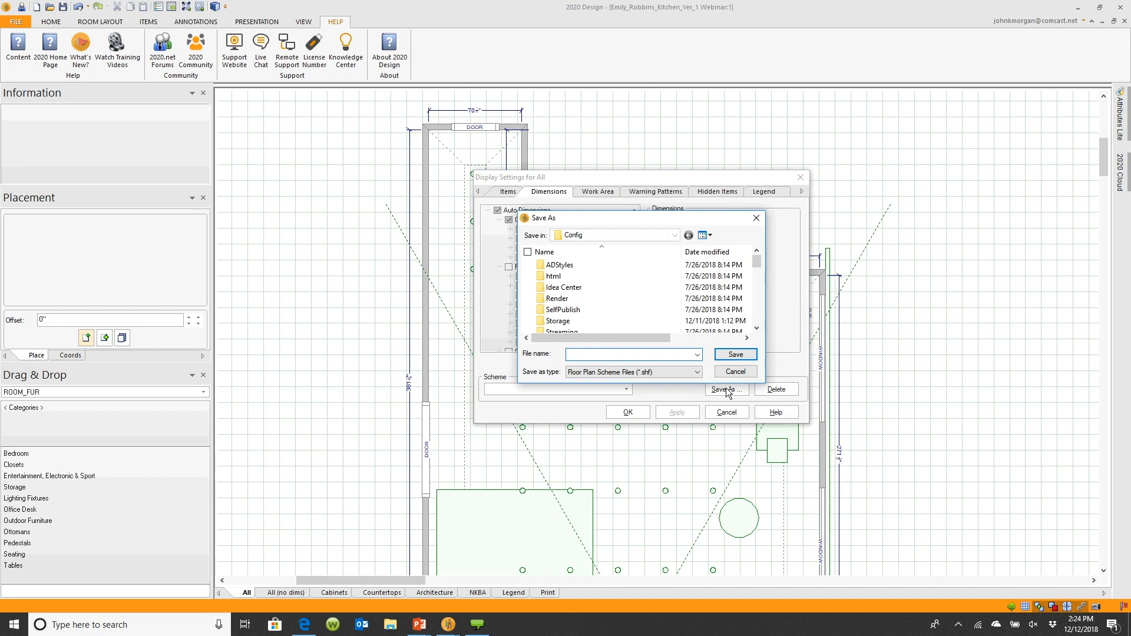
type("December Webinar")
left_click(743, 358)
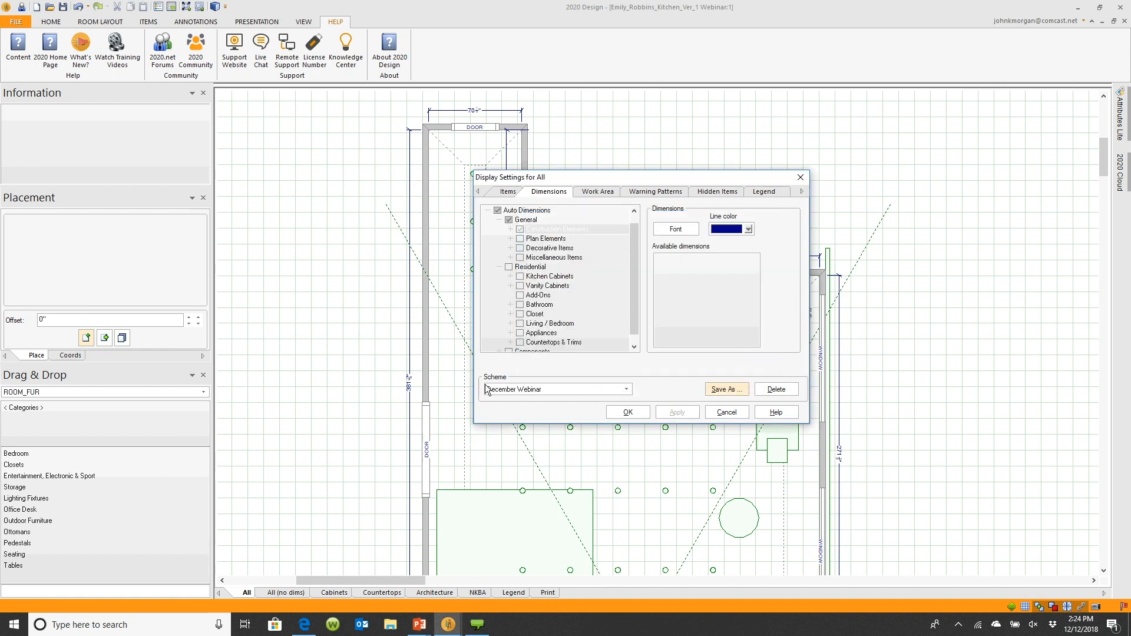
Check the December Webinar scheme in the scheme list and close the display settings with OK
left_click(627, 389)
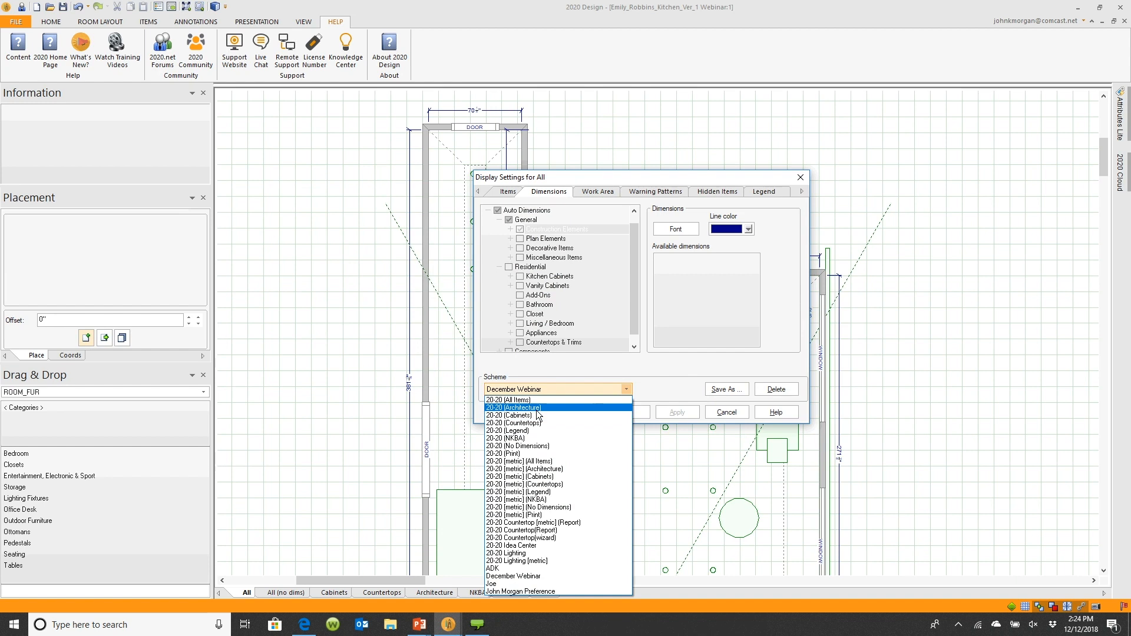
left_click(670, 373)
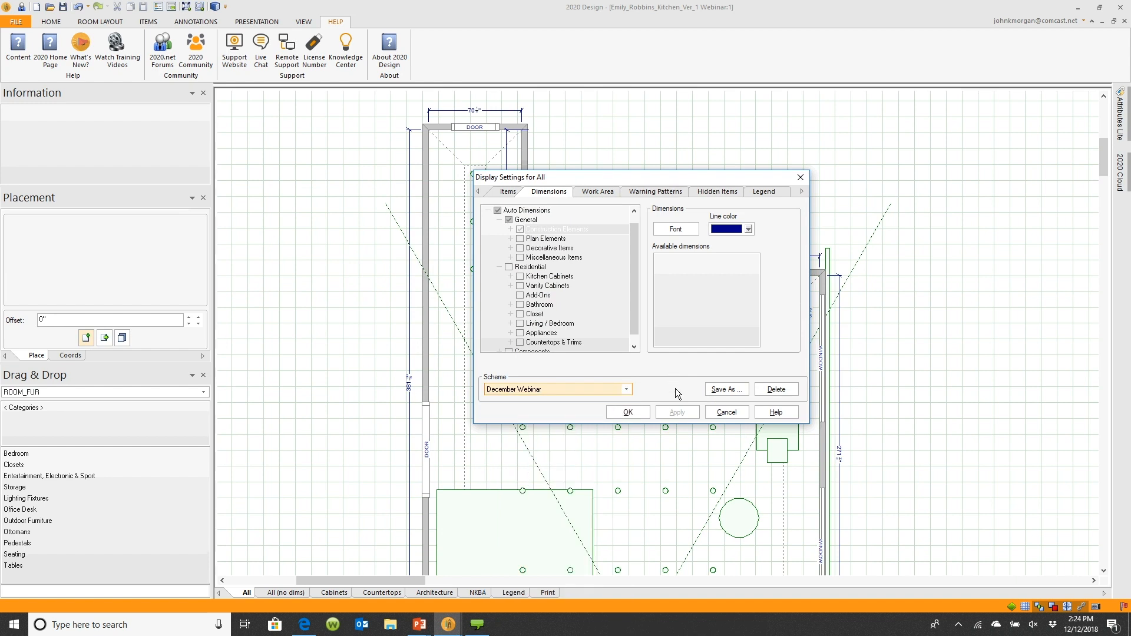
left_click(628, 412)
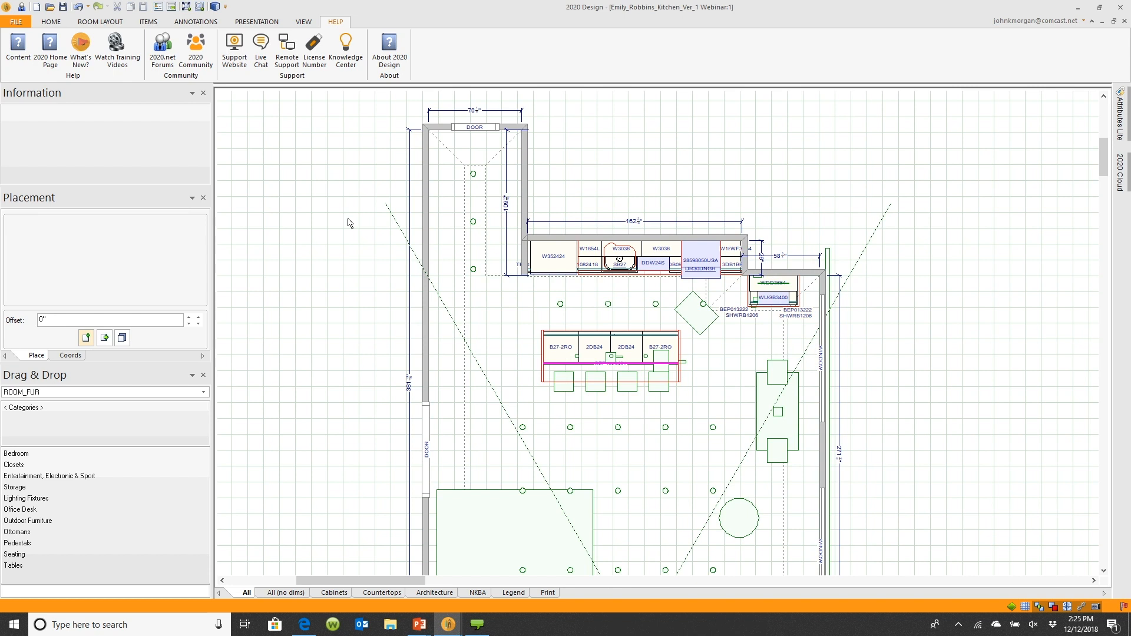
Set the All display tab's scheme to December Webinar in the Display Tabs Schemes preferences
left_click(23, 21)
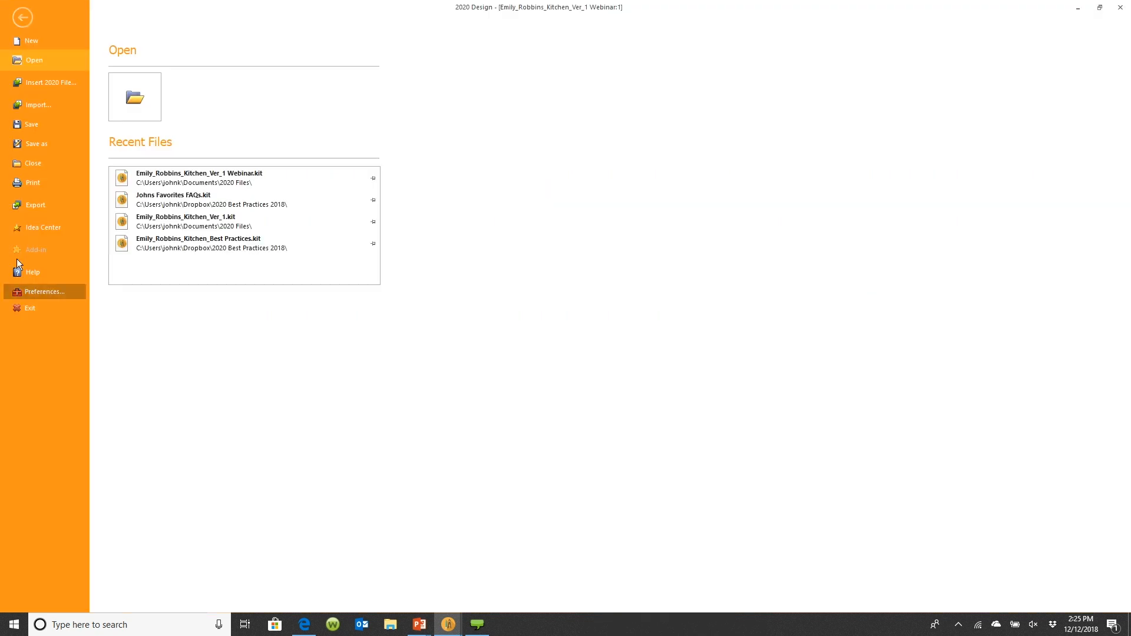
left_click(34, 288)
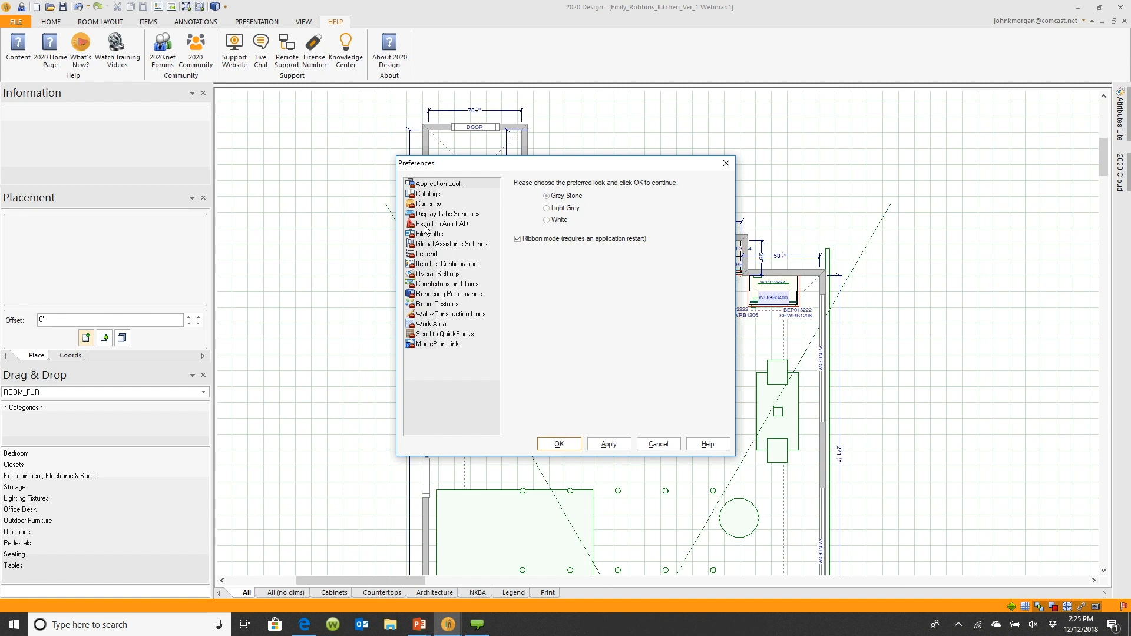
left_click(435, 195)
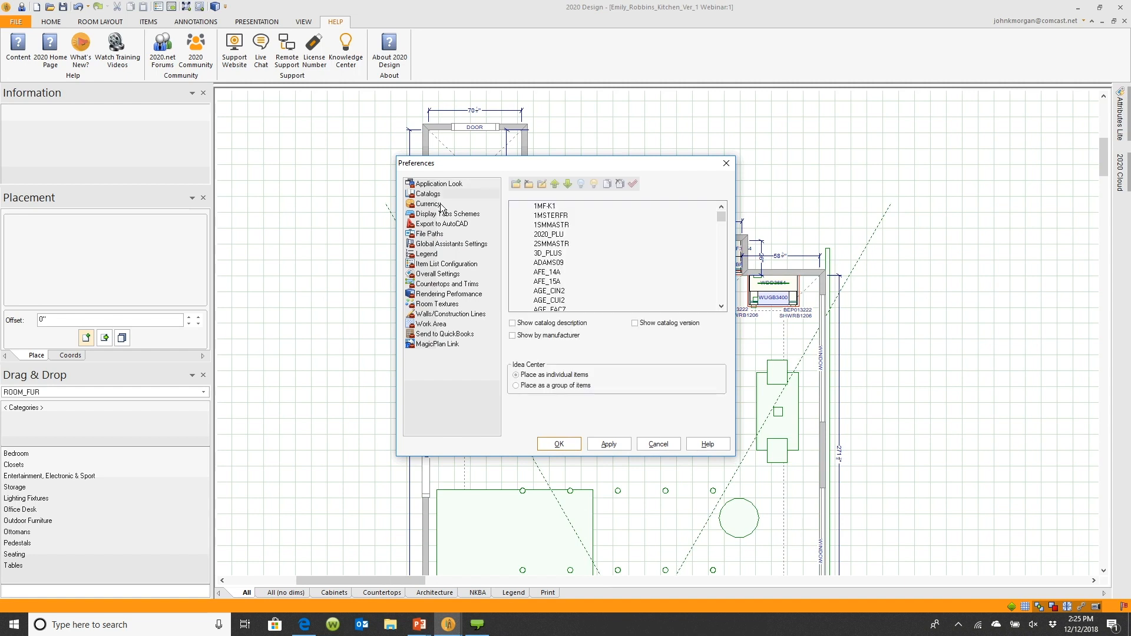
left_click(444, 215)
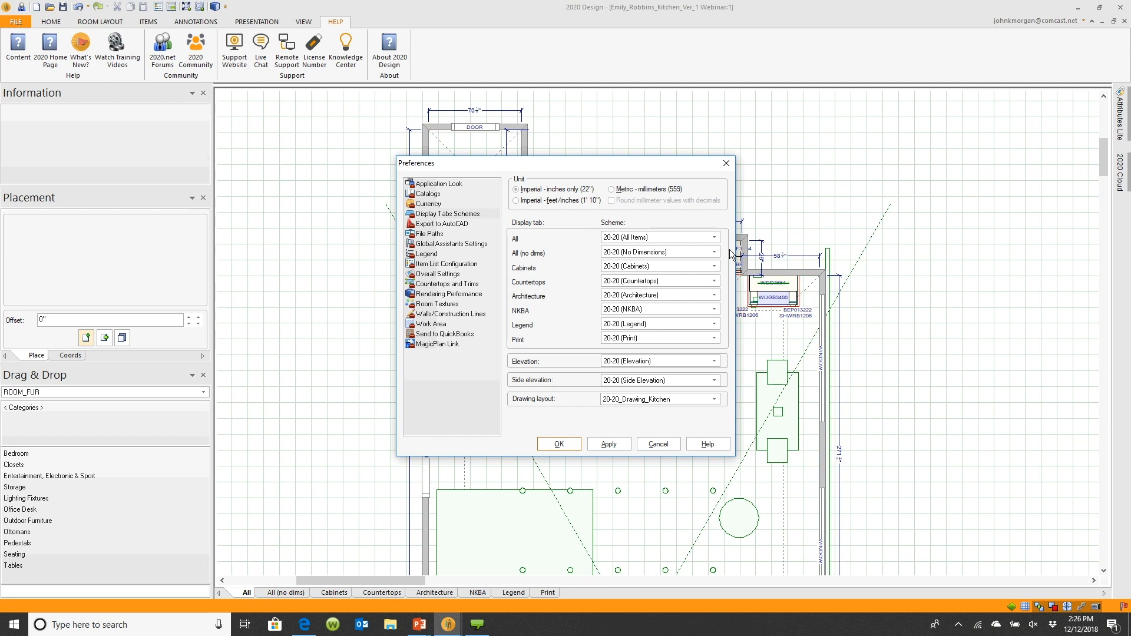
left_click(715, 238)
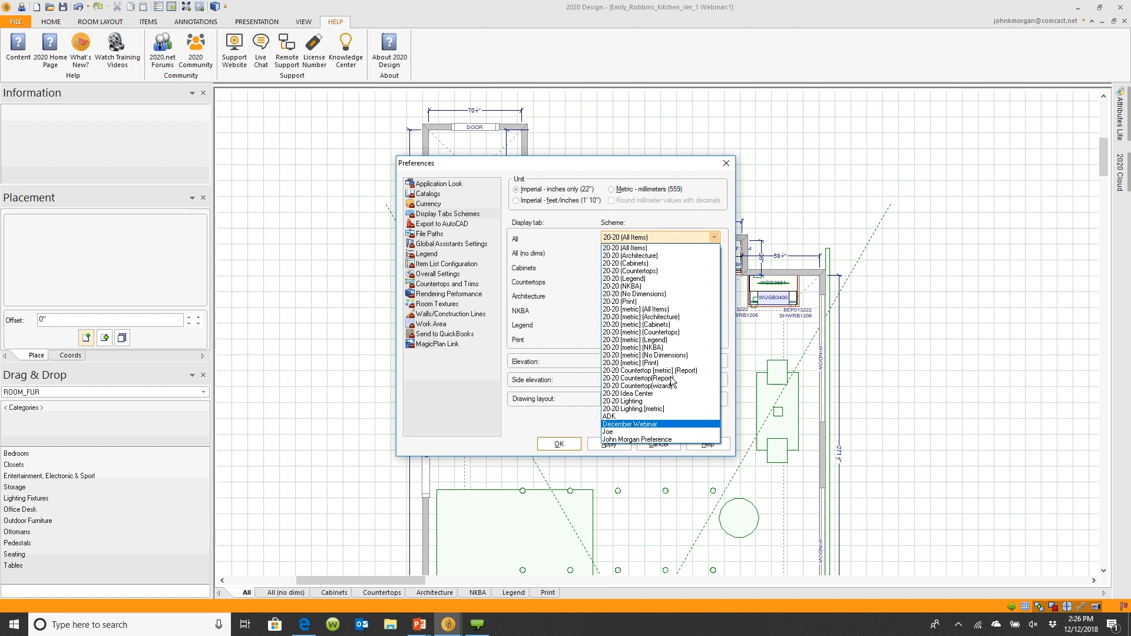
left_click(662, 424)
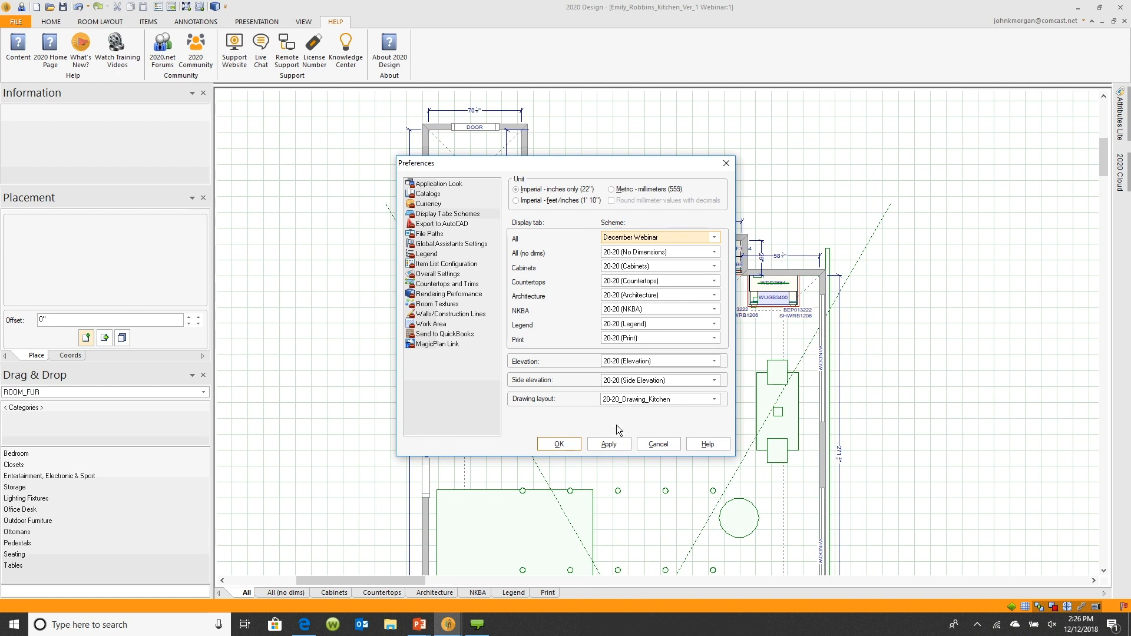
left_click(655, 233)
Open the Walls/Construction Lines preferences and close Preferences without saving
left_click(450, 315)
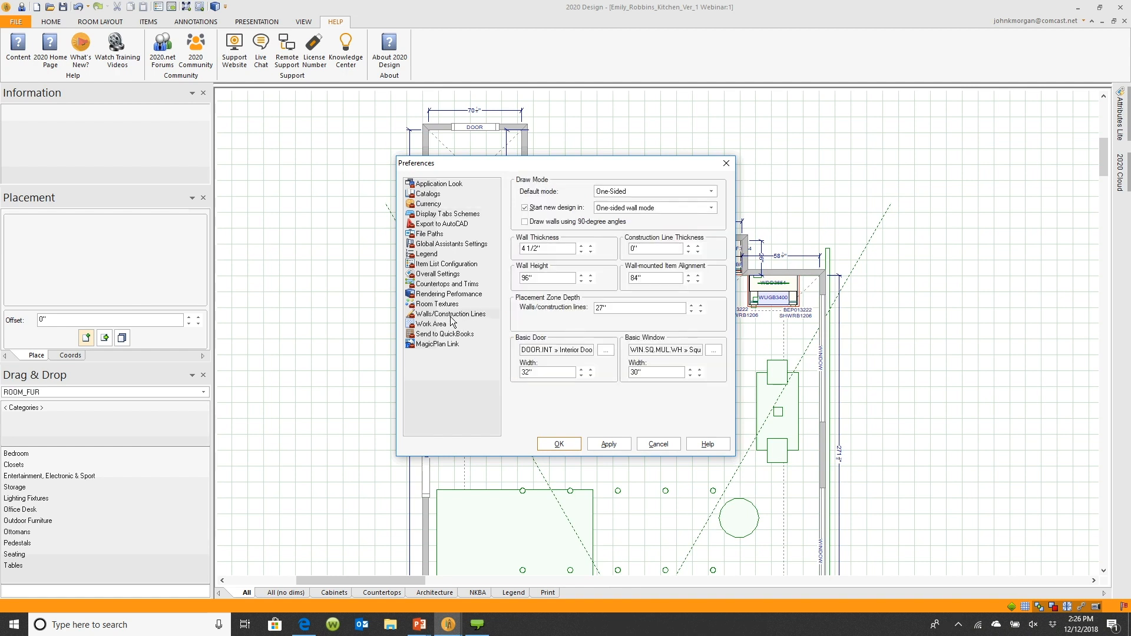
left_click(656, 445)
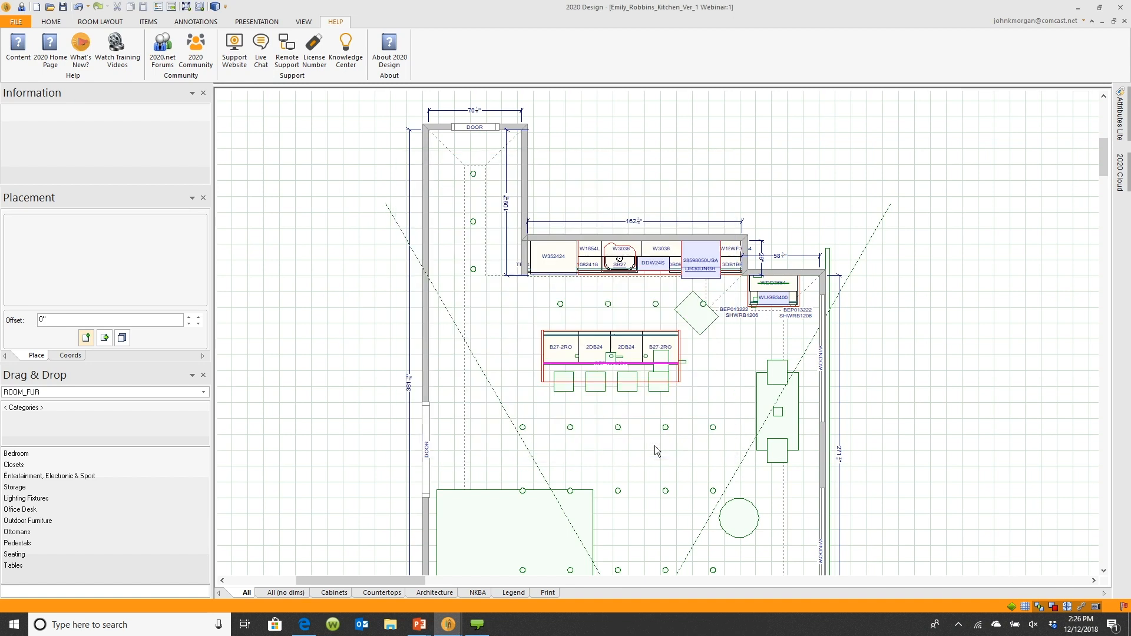
Try placing a Basic Window on the left wall, rotating its preview in the attributes dialog before cancelling
left_click(112, 25)
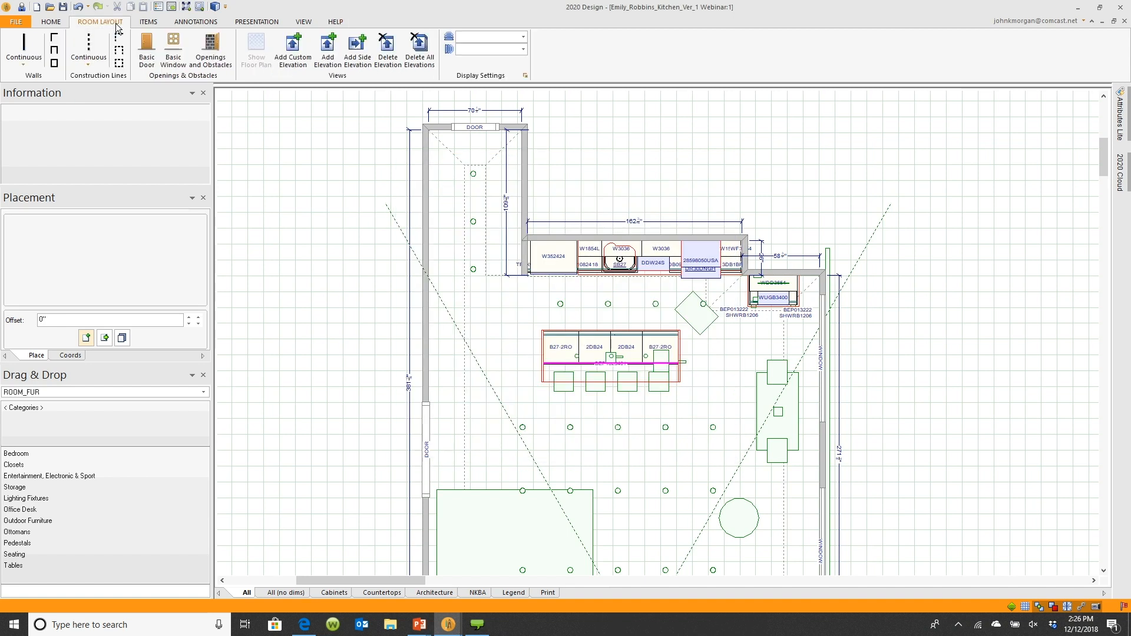
left_click(162, 65)
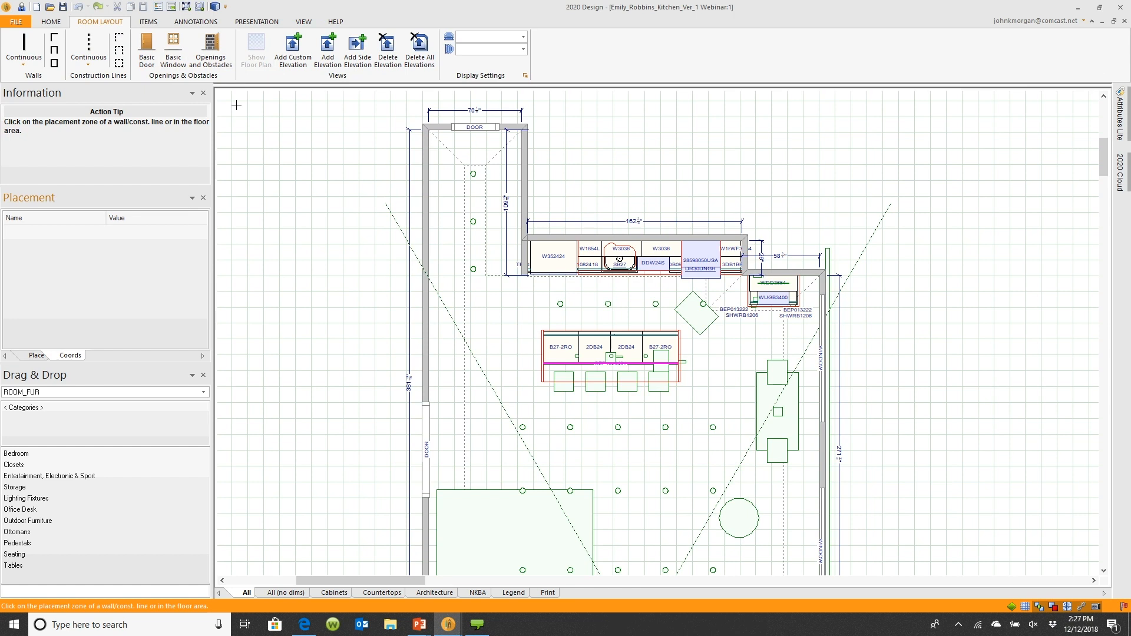
left_click(174, 49)
left_click(435, 259)
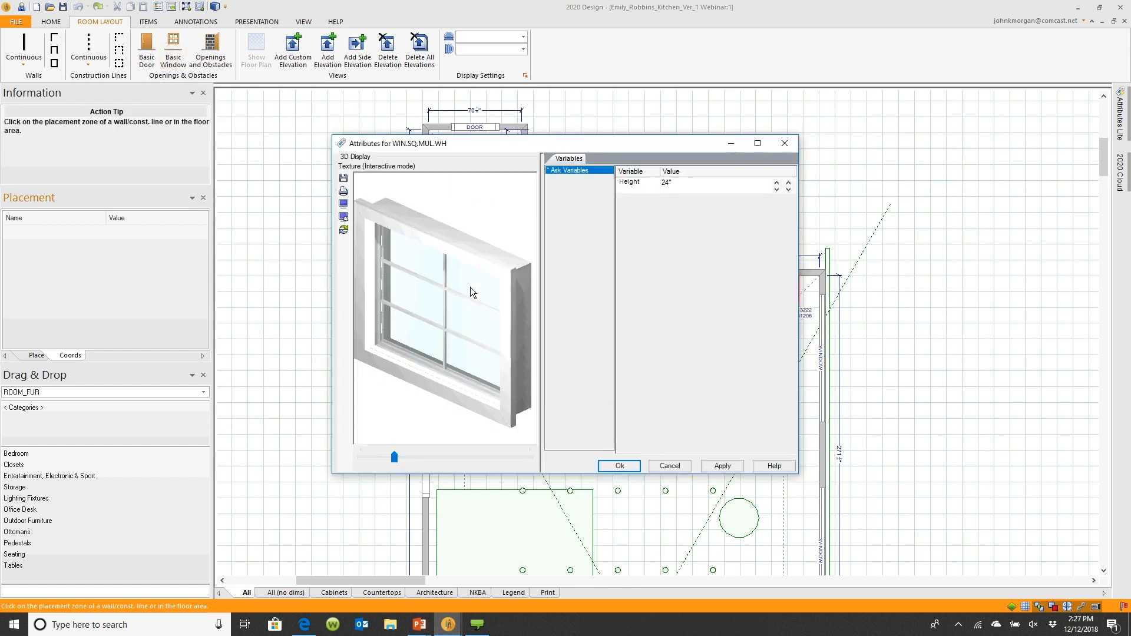
left_click_drag(470, 287, 471, 320)
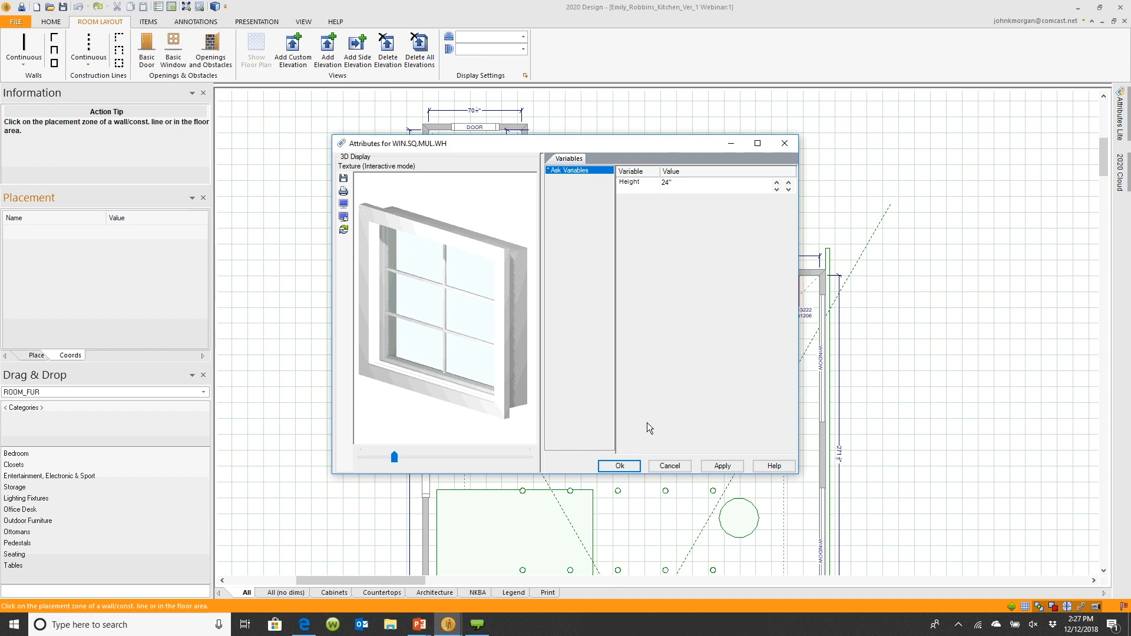
left_click(683, 465)
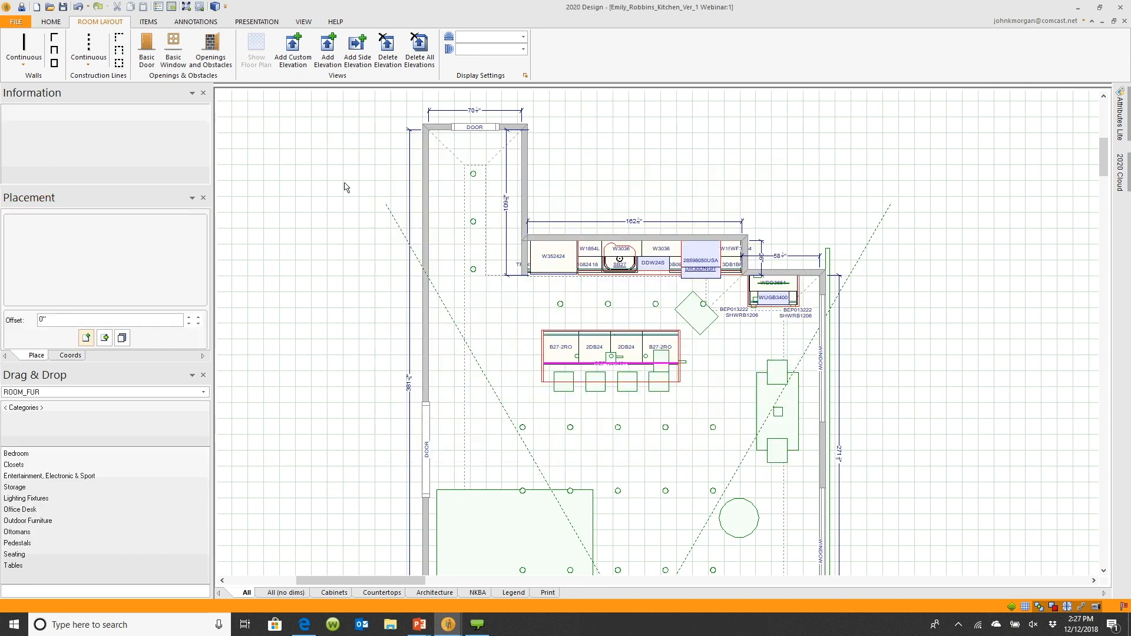
Browse the Basic Window catalog in Walls/Construction Lines preferences through Windows, PVC White, Architectural Window and Square Window, then close it
left_click(16, 22)
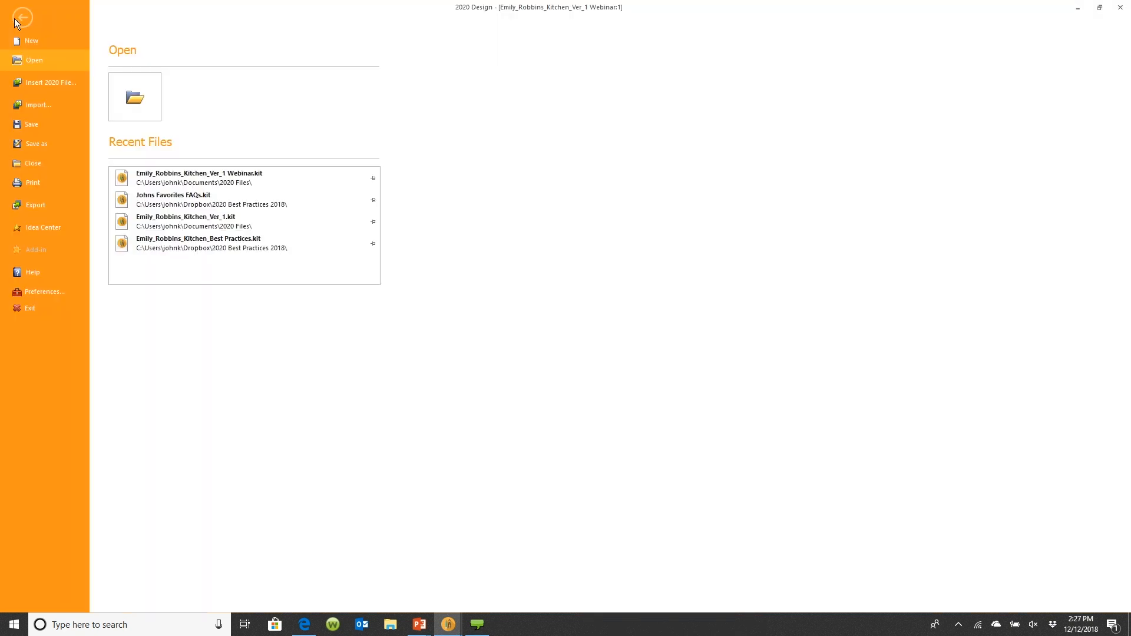
left_click(16, 297)
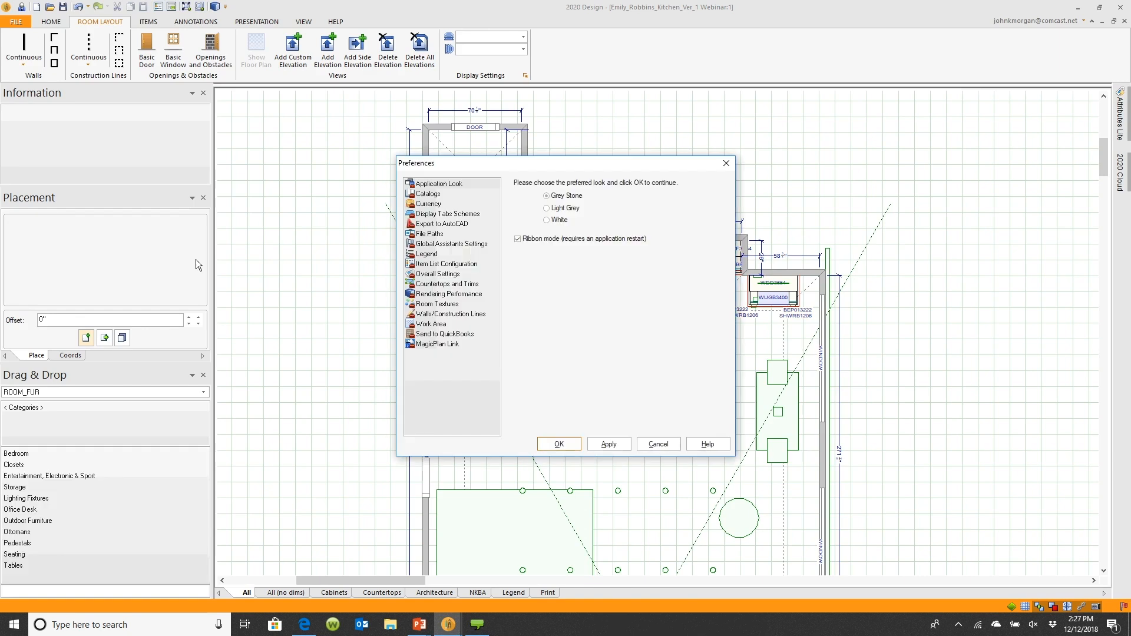
left_click(442, 324)
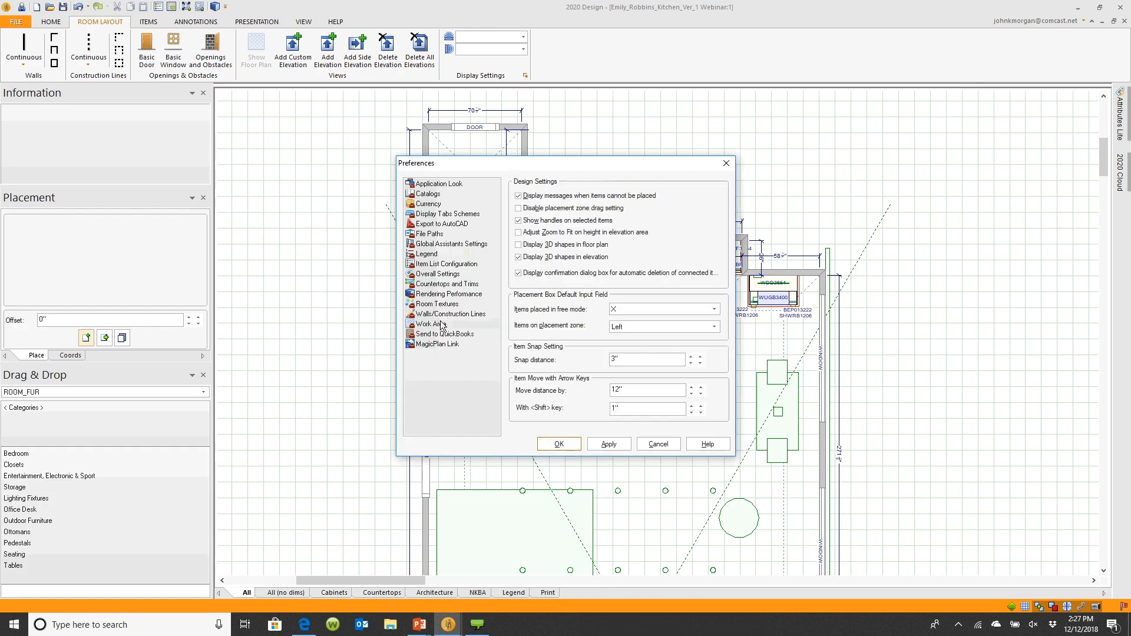
left_click(439, 314)
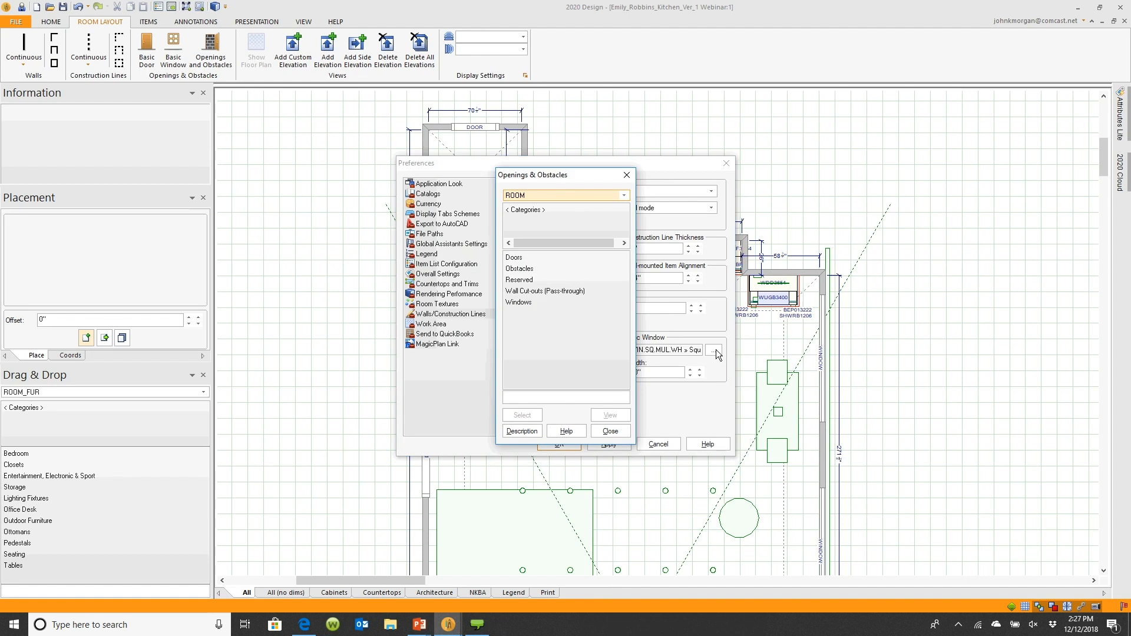
double_click(531, 303)
double_click(521, 258)
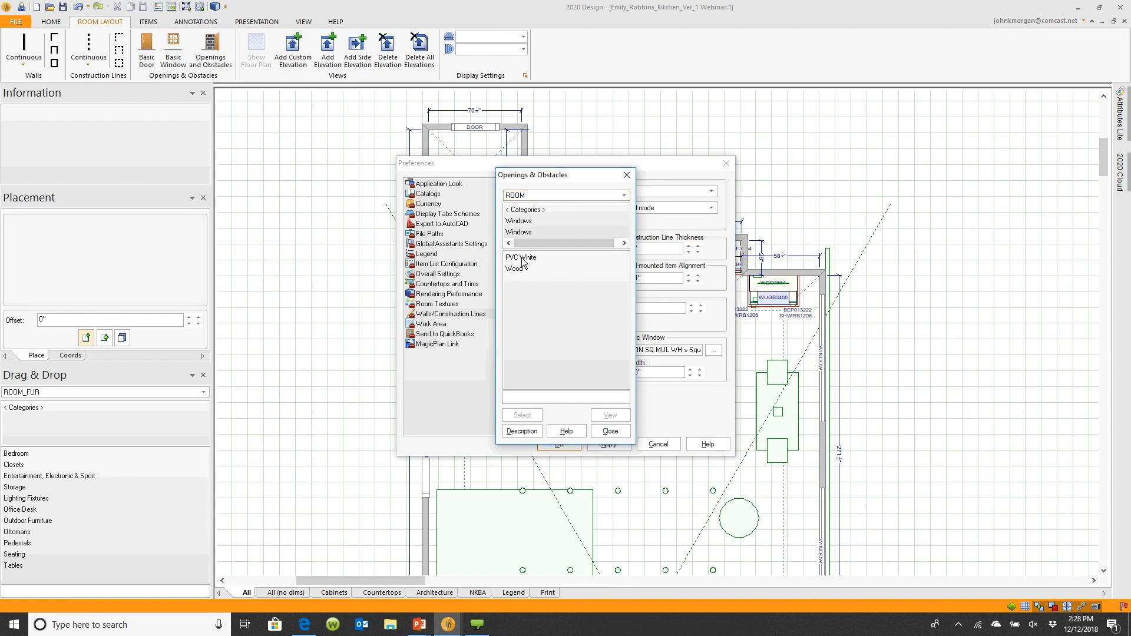
double_click(528, 259)
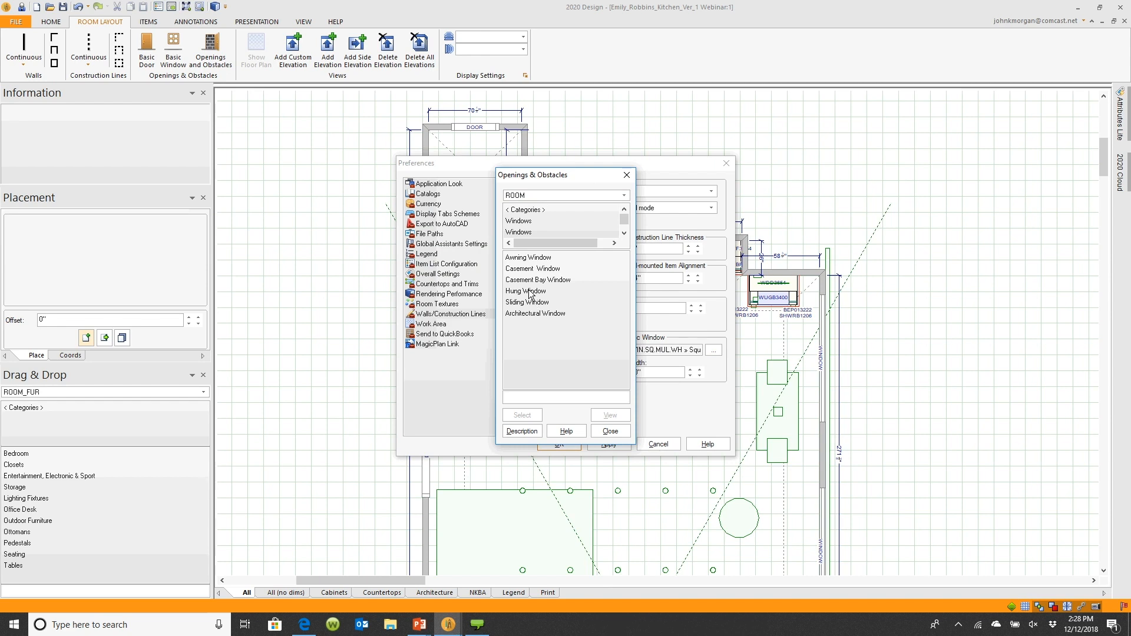
double_click(535, 312)
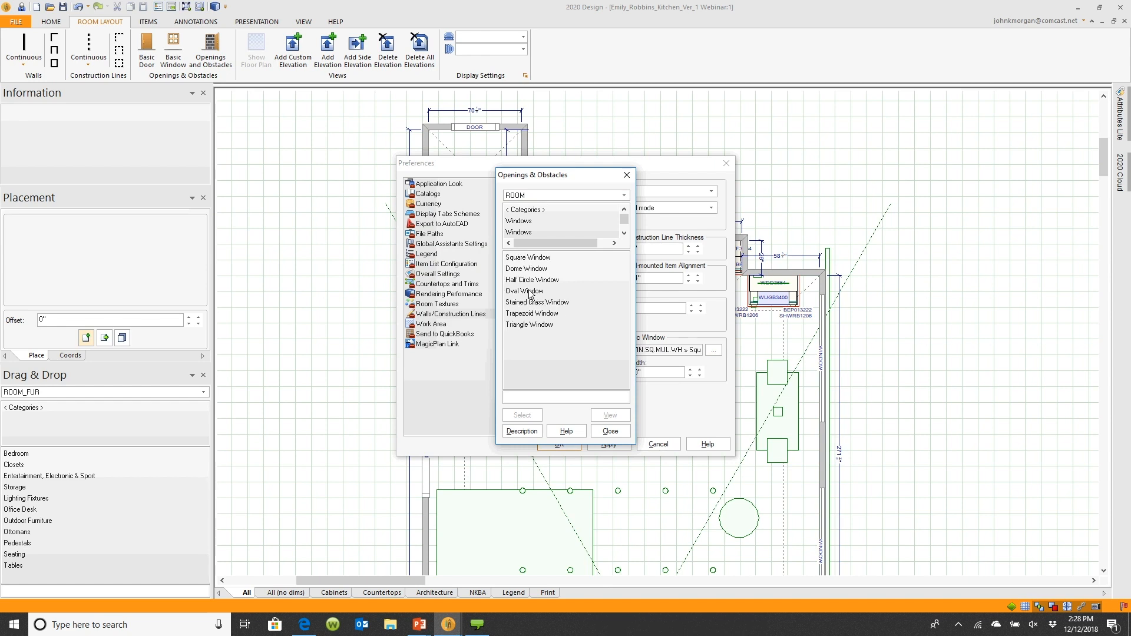
double_click(530, 259)
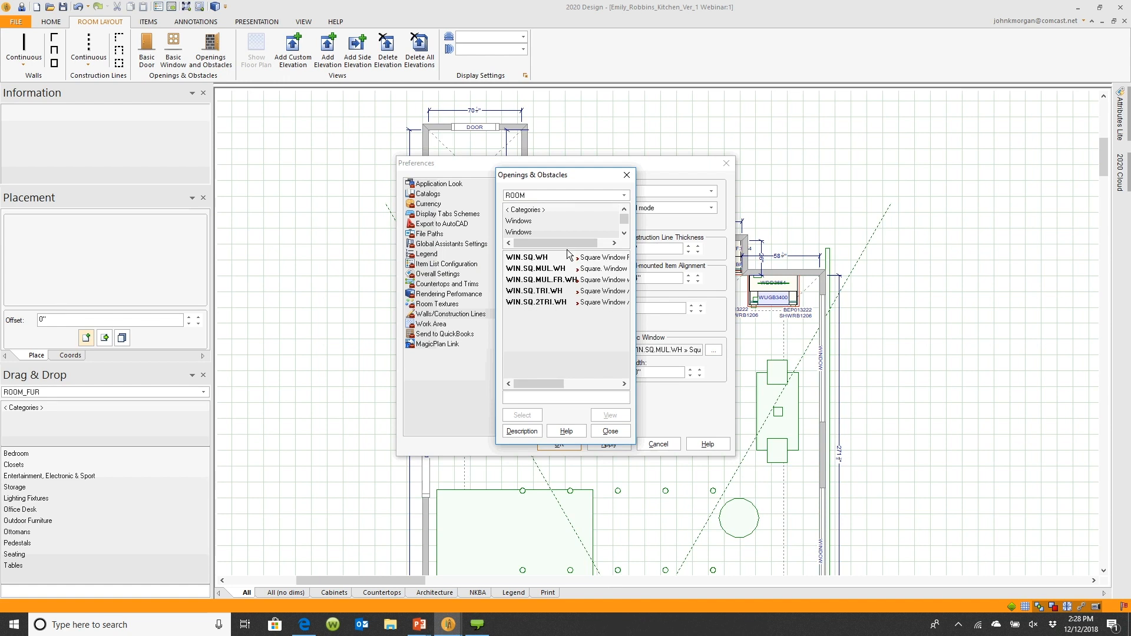
mouse_move(556, 382)
left_mouse_down()
mouse_move(596, 380)
mouse_move(560, 373)
left_mouse_up()
left_click(612, 430)
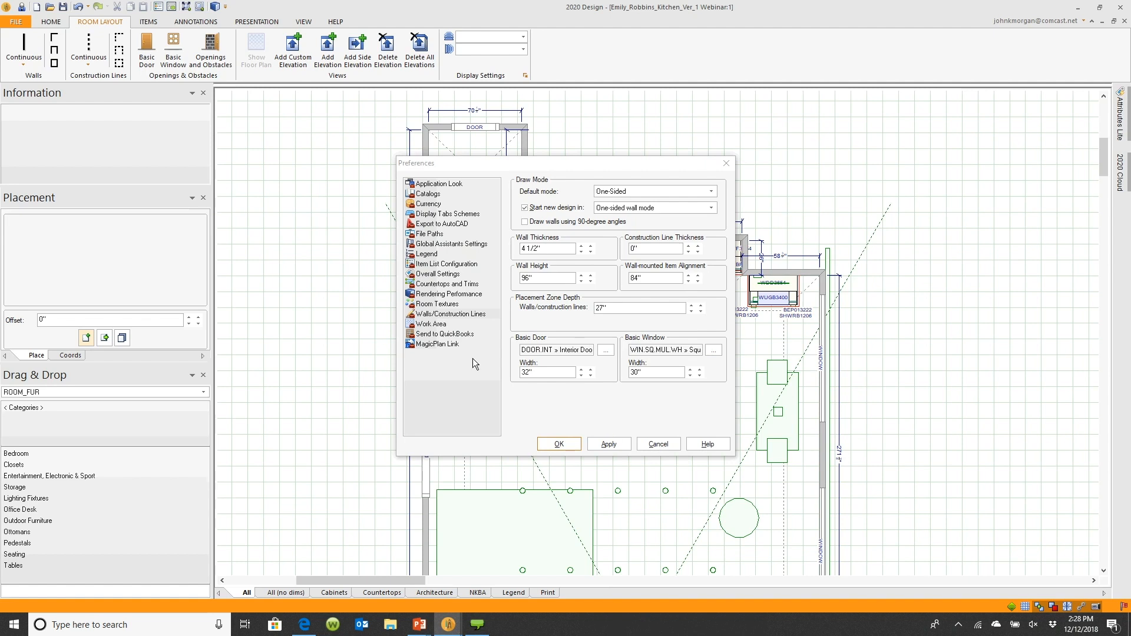
Review the Overall Settings and Rendering Performance preferences, including the rendering Mode list, and cancel Preferences
left_click(456, 275)
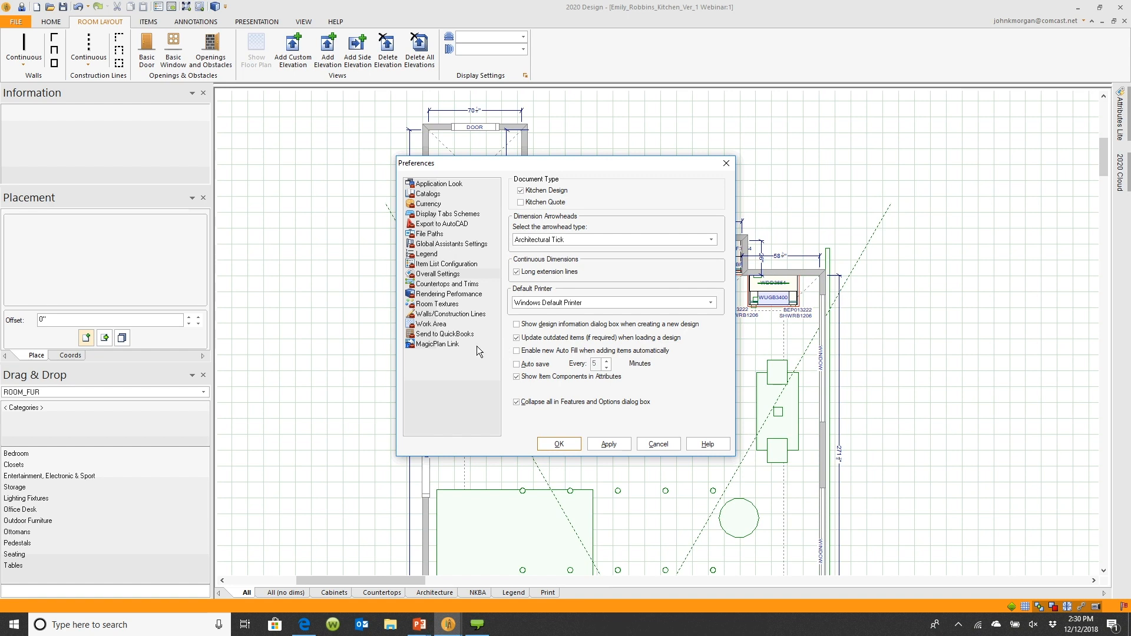
left_click(456, 295)
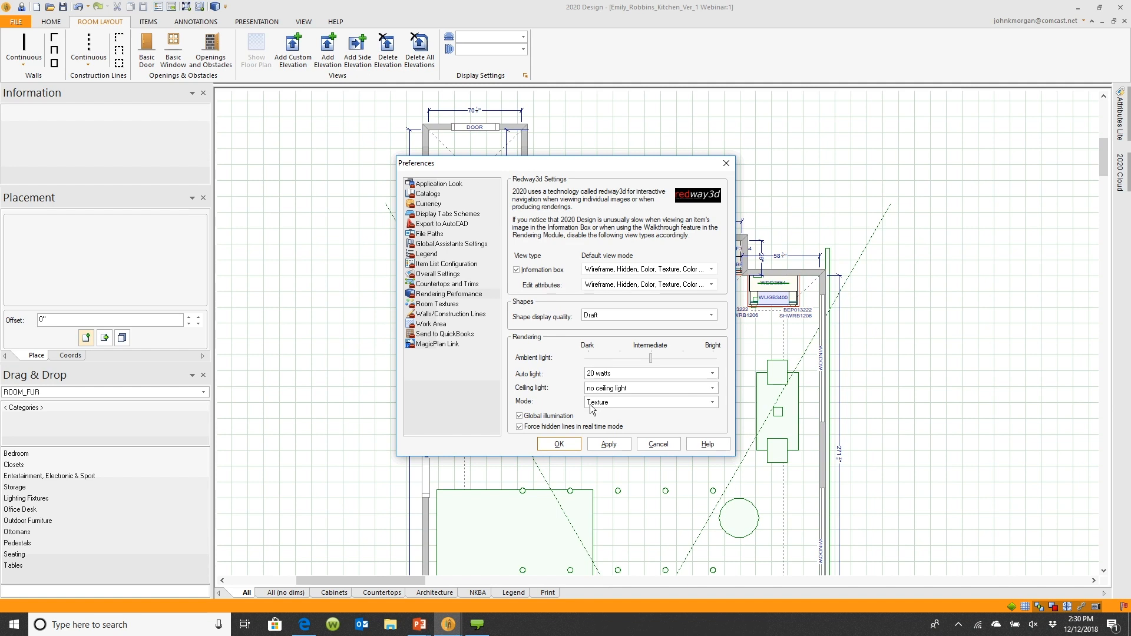
left_click(712, 403)
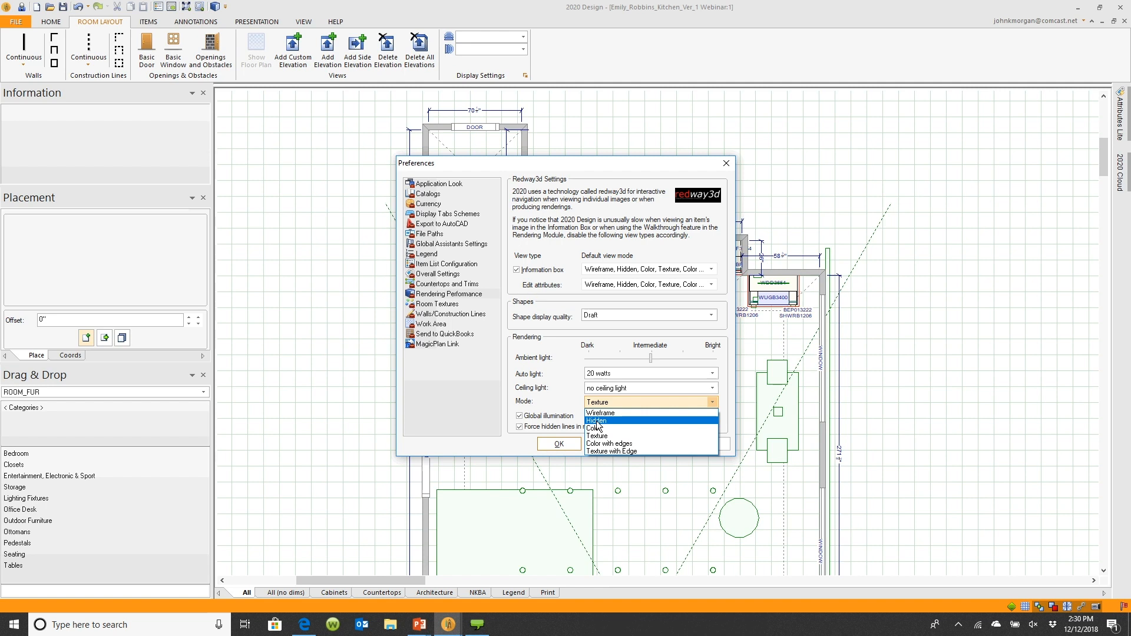
left_click(909, 394)
left_click(658, 444)
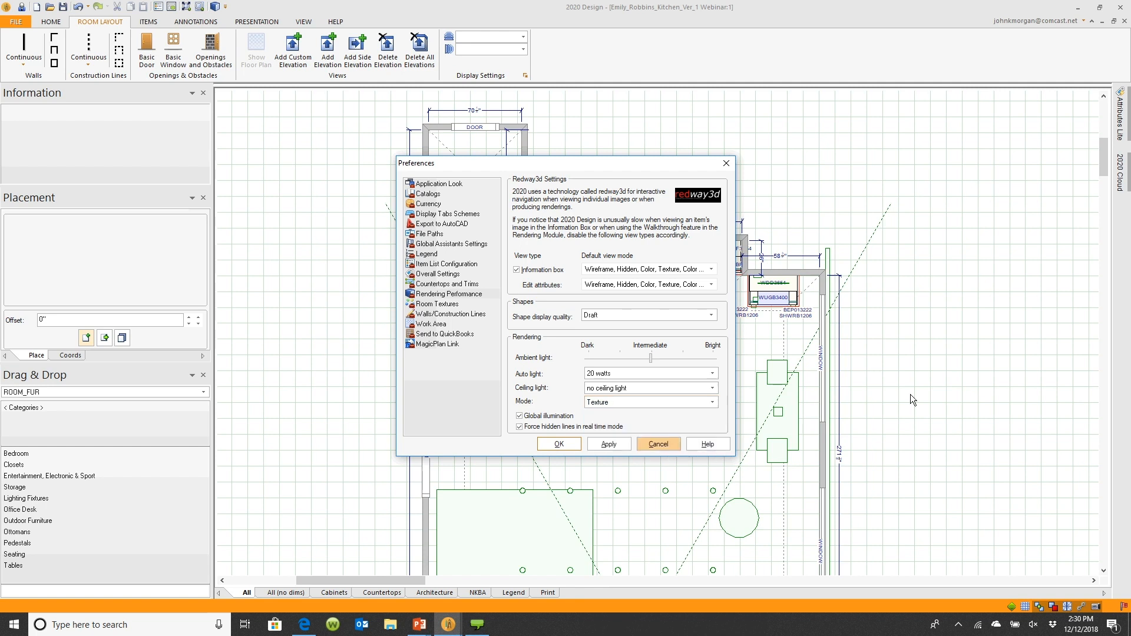
Switch to the Rendering Module window and set its view mode to Hidden Line
mouse_move(447, 624)
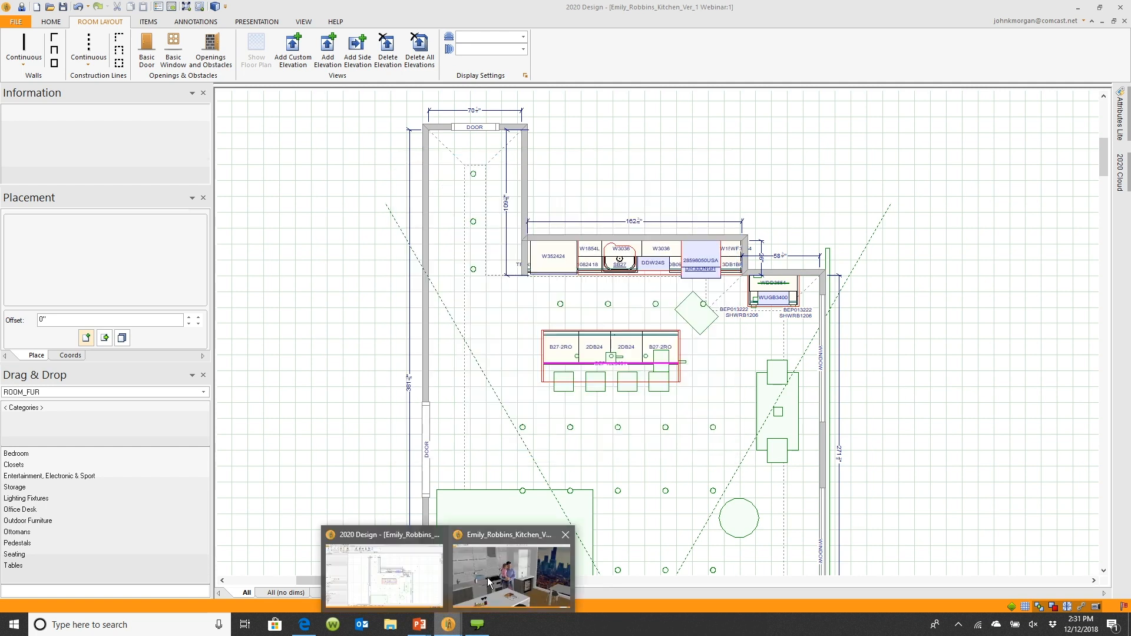
left_click(486, 577)
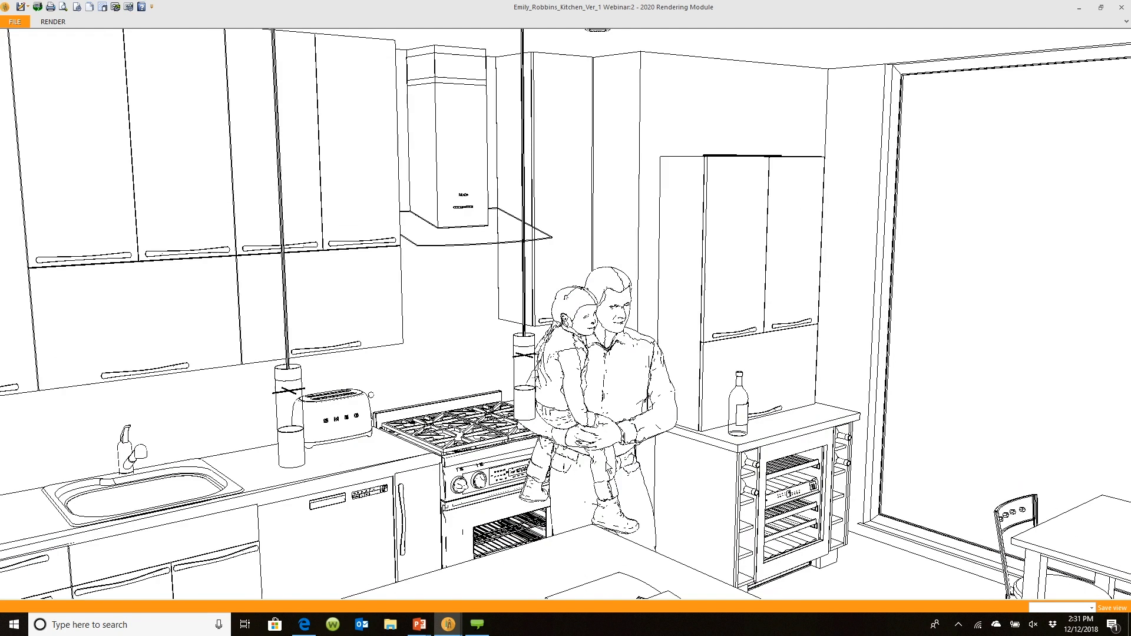
left_click_drag(609, 450, 601, 443)
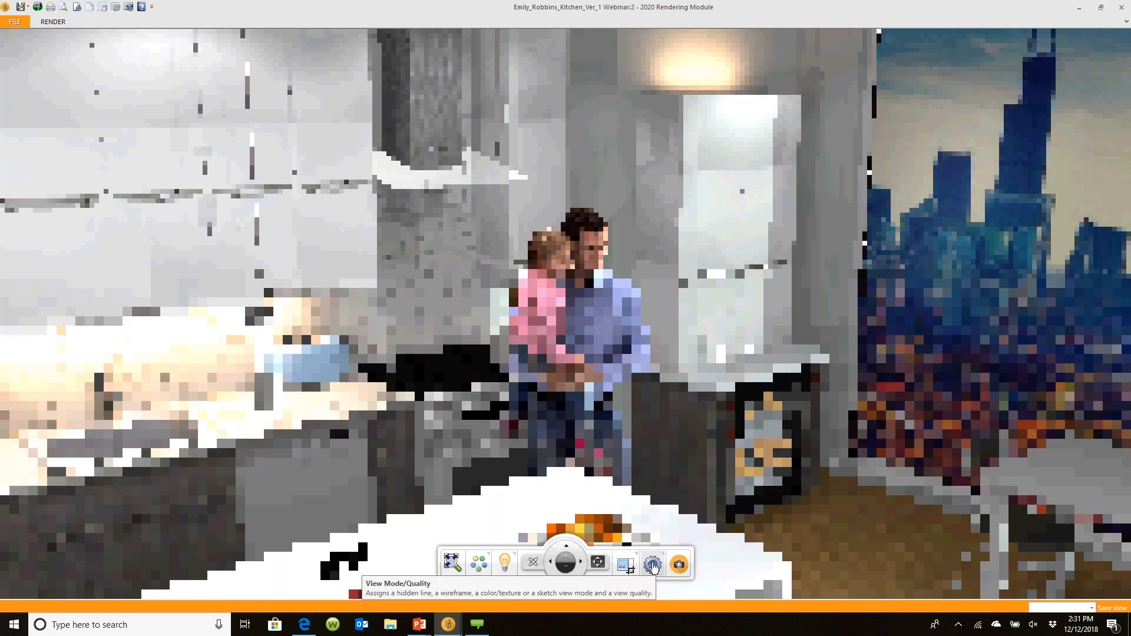
left_click(652, 566)
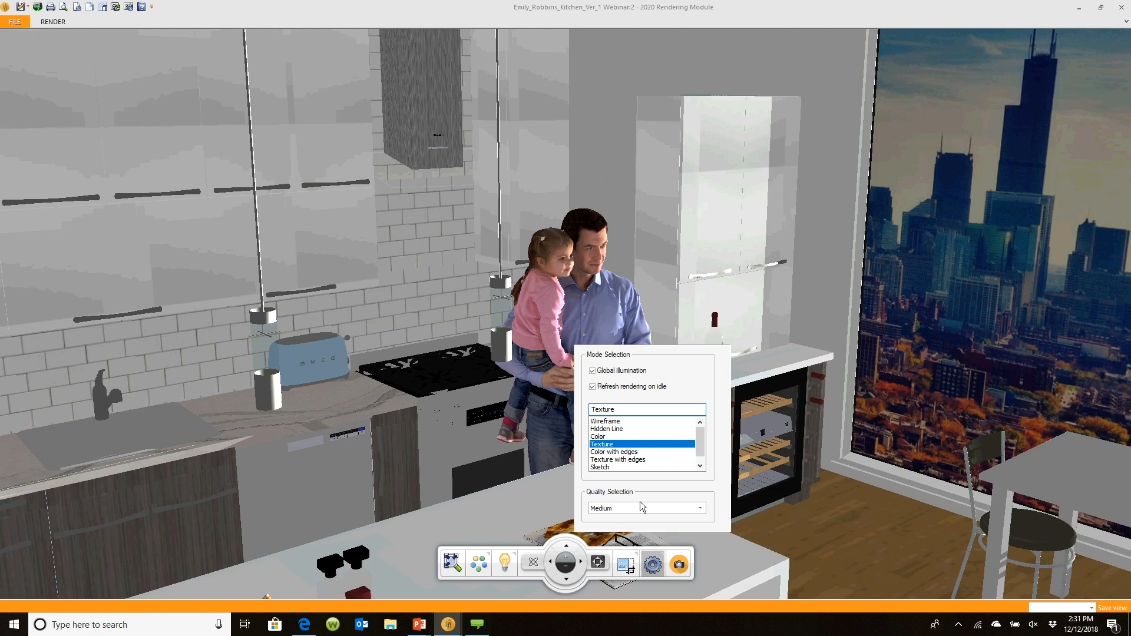
left_click(613, 428)
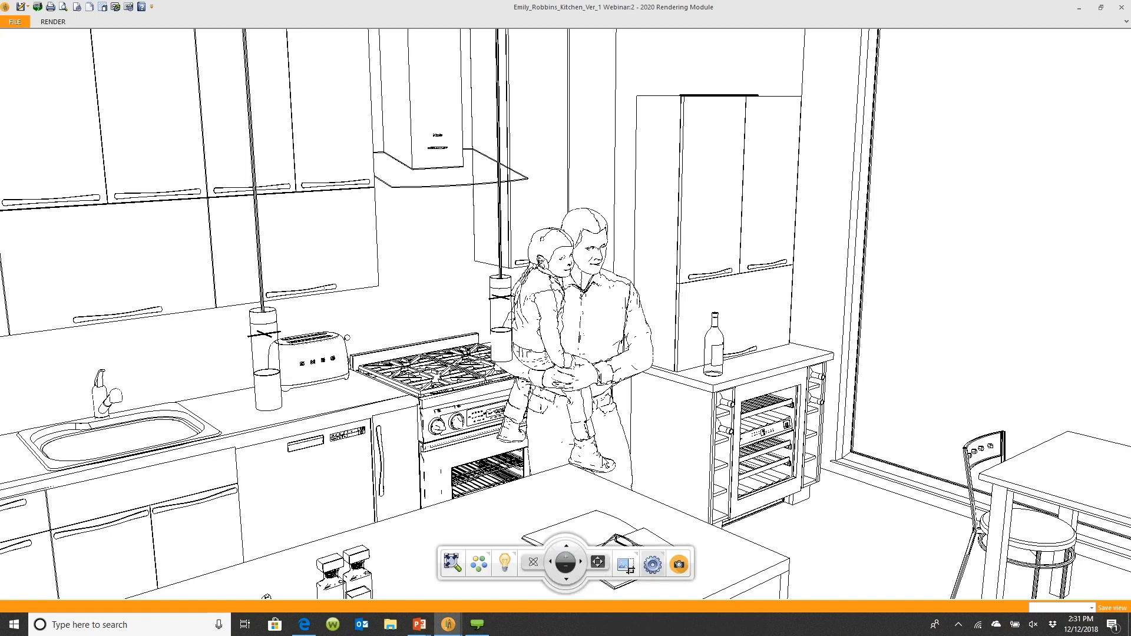
Set the rendering view mode back to Texture
left_click(653, 560)
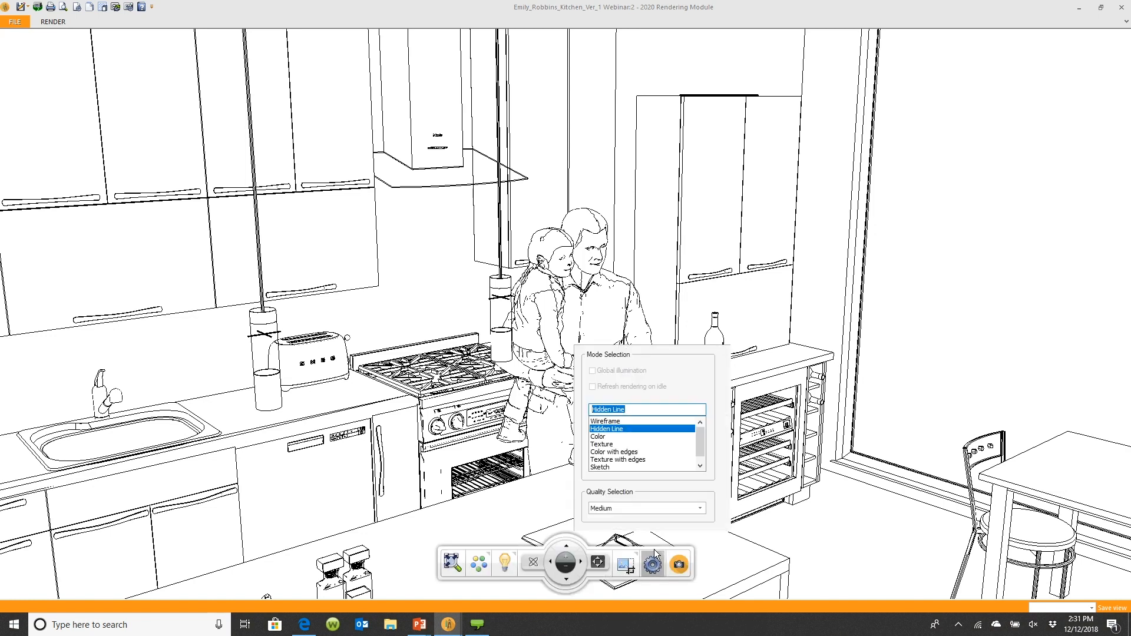
left_click(601, 444)
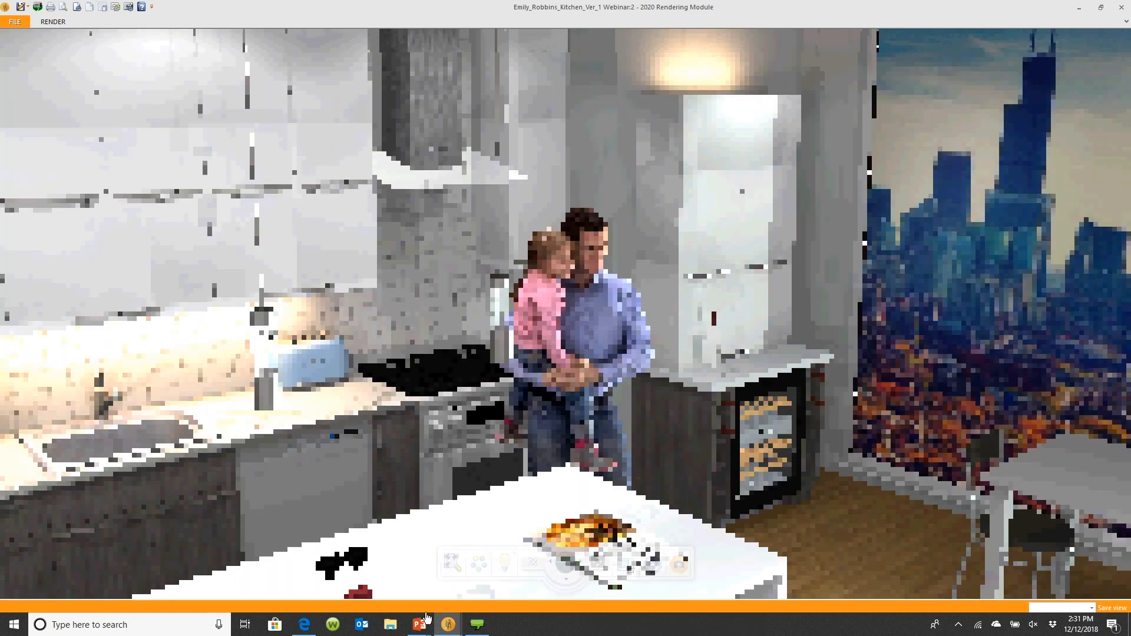
Switch to the PowerPoint presentation and advance to the next slide
mouse_move(419, 624)
left_click(472, 581)
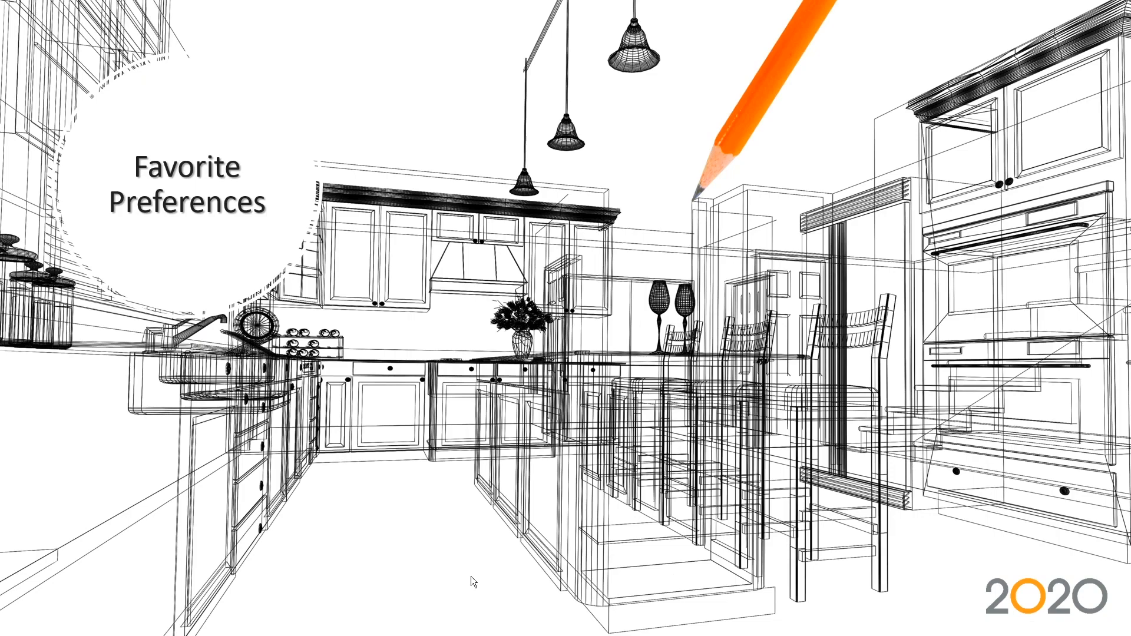
left_click(578, 414)
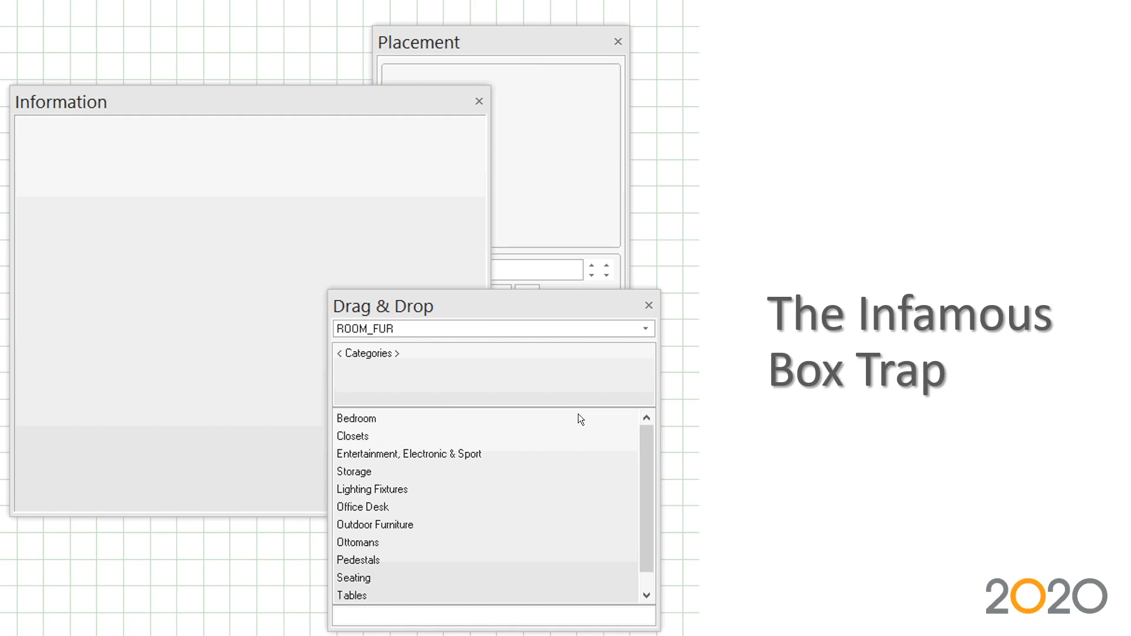
Switch back to 2020 Design and close the Information and Drag & Drop panels
key("alt+Tab")
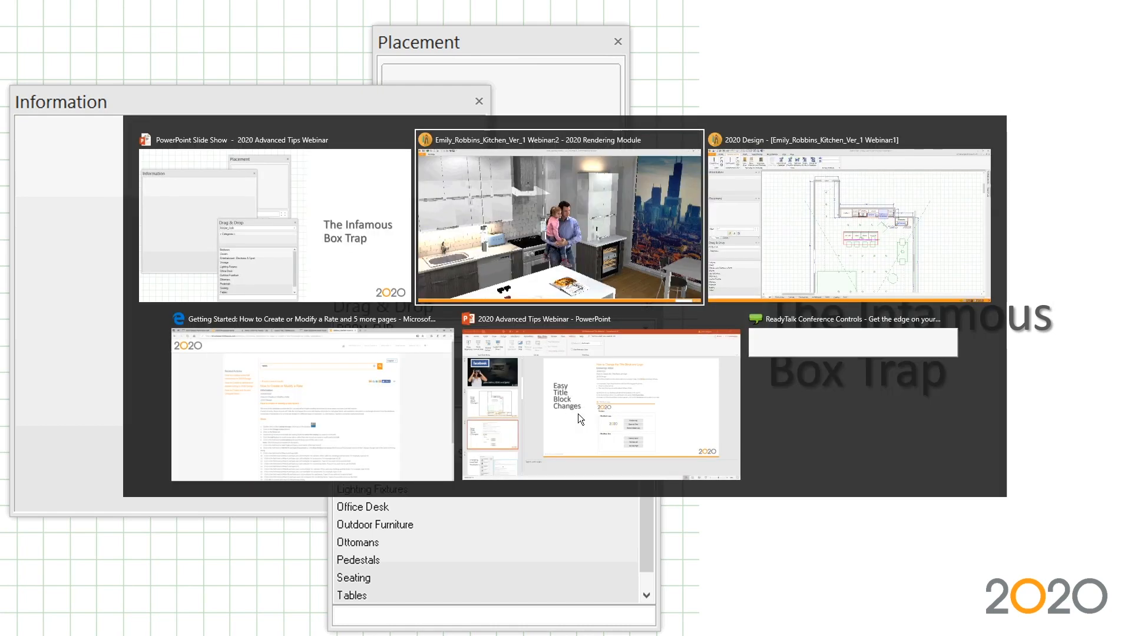
key("alt+Tab")
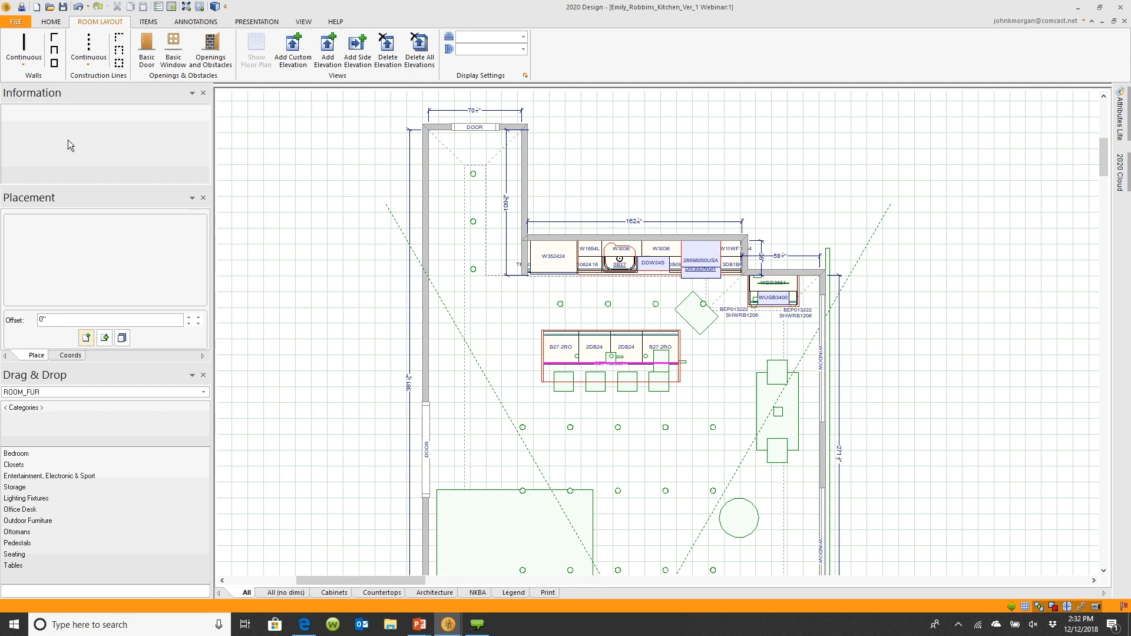
left_click(202, 93)
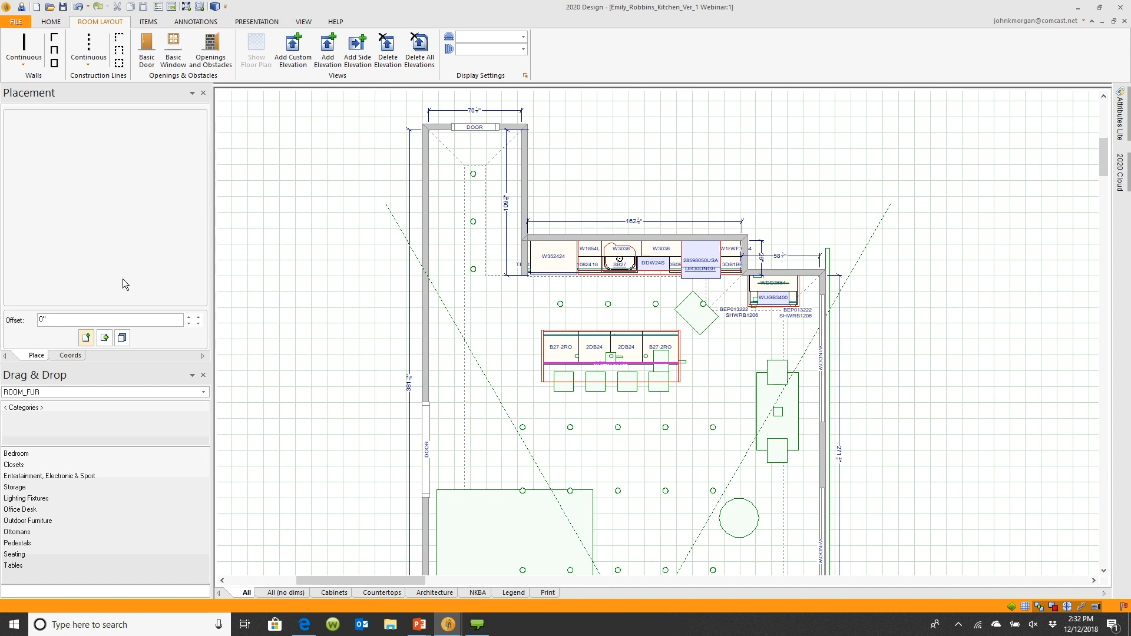
left_click(202, 375)
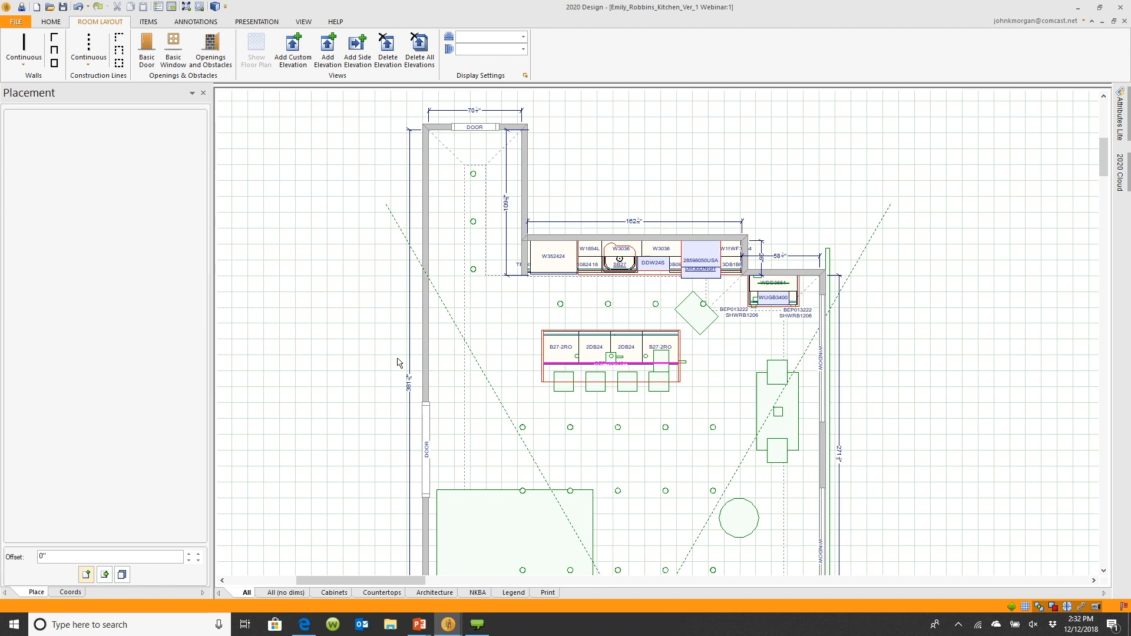
Reopen the Drag and Drop and Information panels from the view tools
left_click(308, 22)
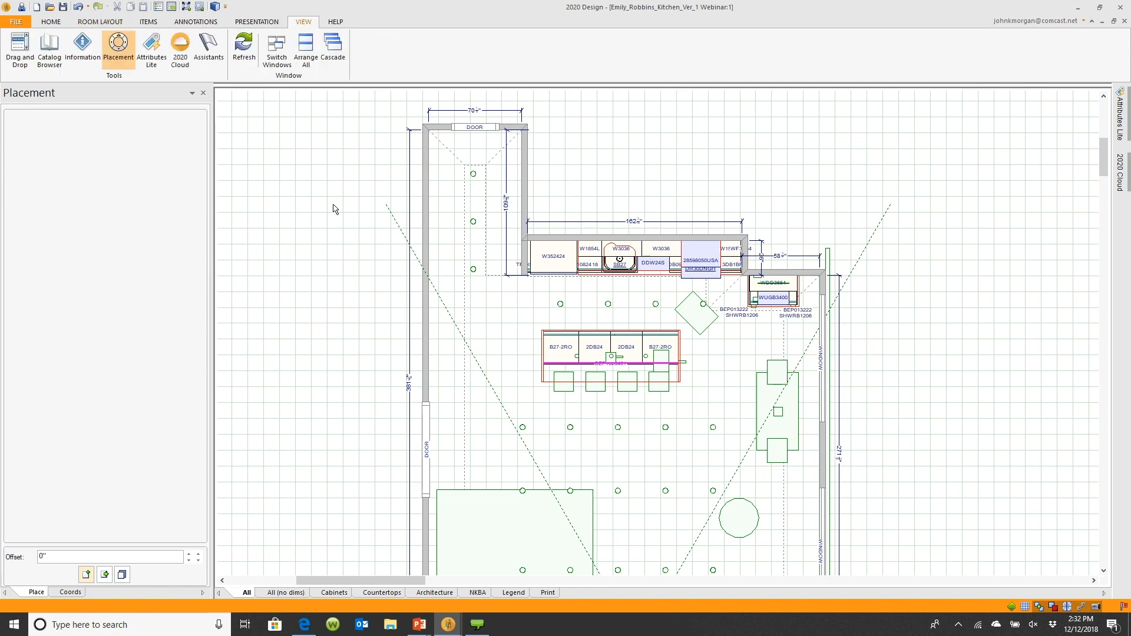
left_click(20, 55)
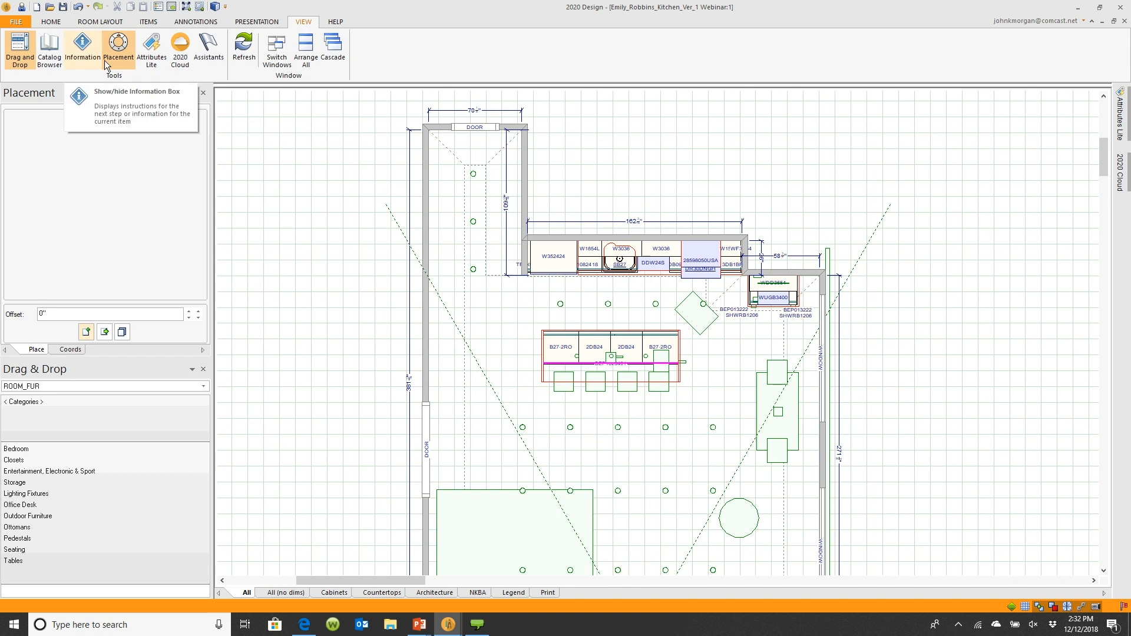
left_click(86, 54)
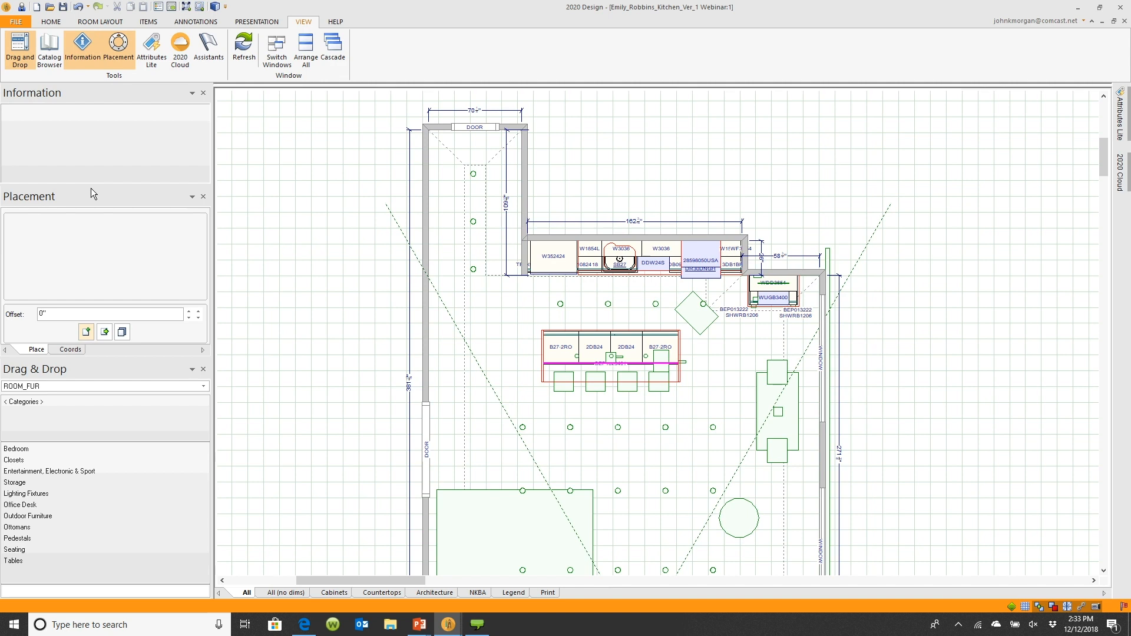
Undock the Placement, Information and Drag & Drop panels into floating windows over the drawing area
left_click_drag(91, 188, 927, 141)
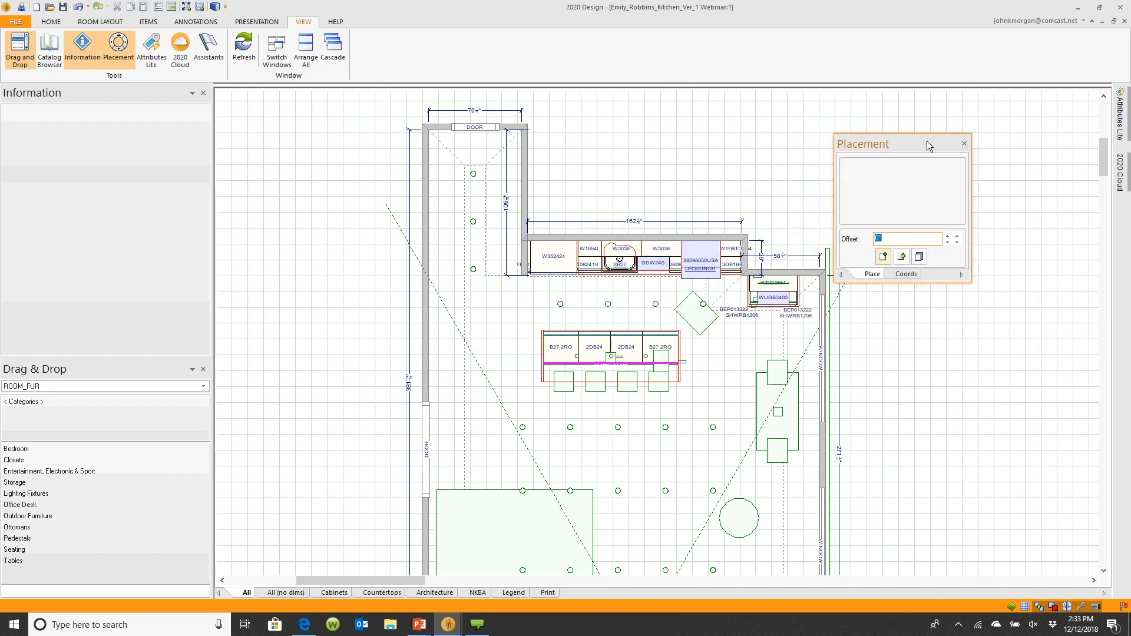
left_click_drag(75, 95, 490, 174)
left_click_drag(35, 92, 369, 257)
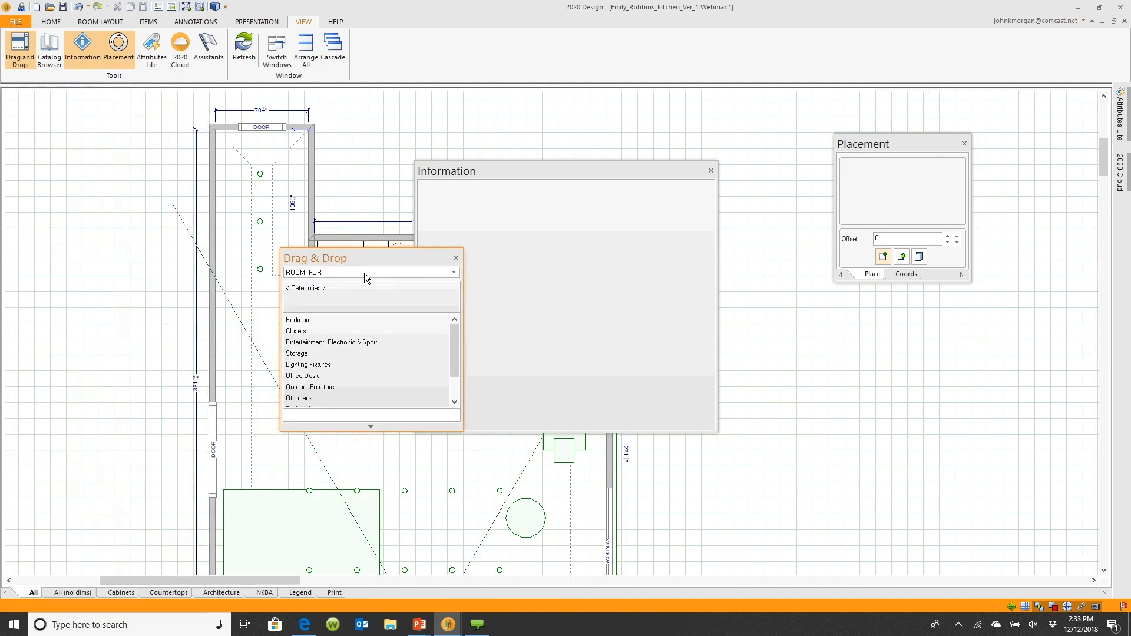
left_click_drag(666, 169, 930, 321)
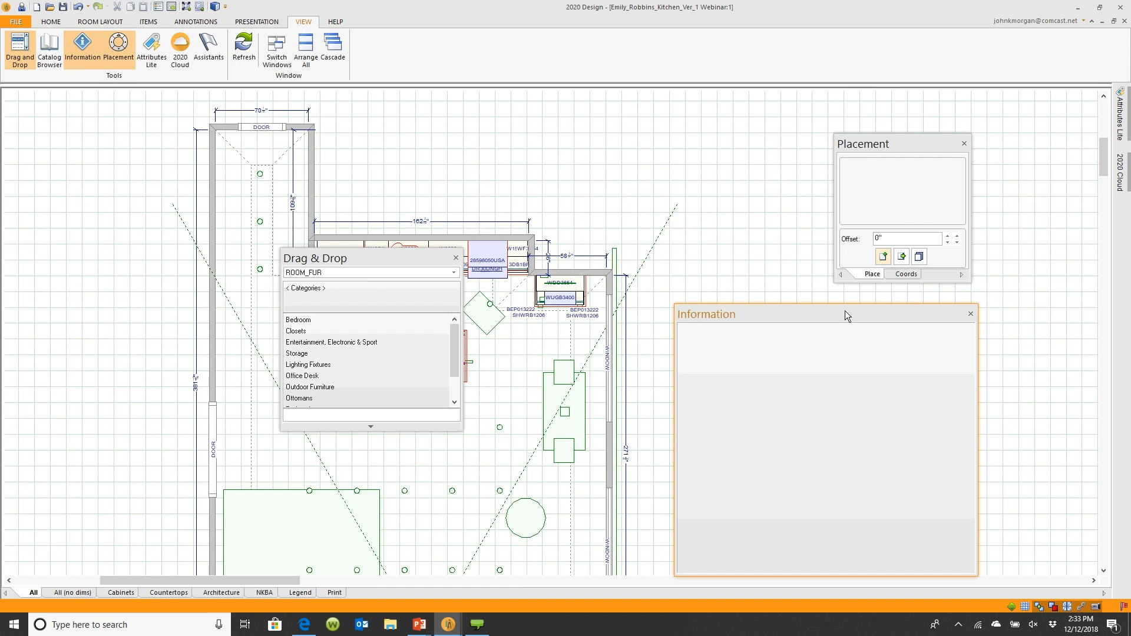
Dock the Information, Drag & Drop and Placement panels back into a stacked column along the left side
left_click_drag(845, 310, 15, 344)
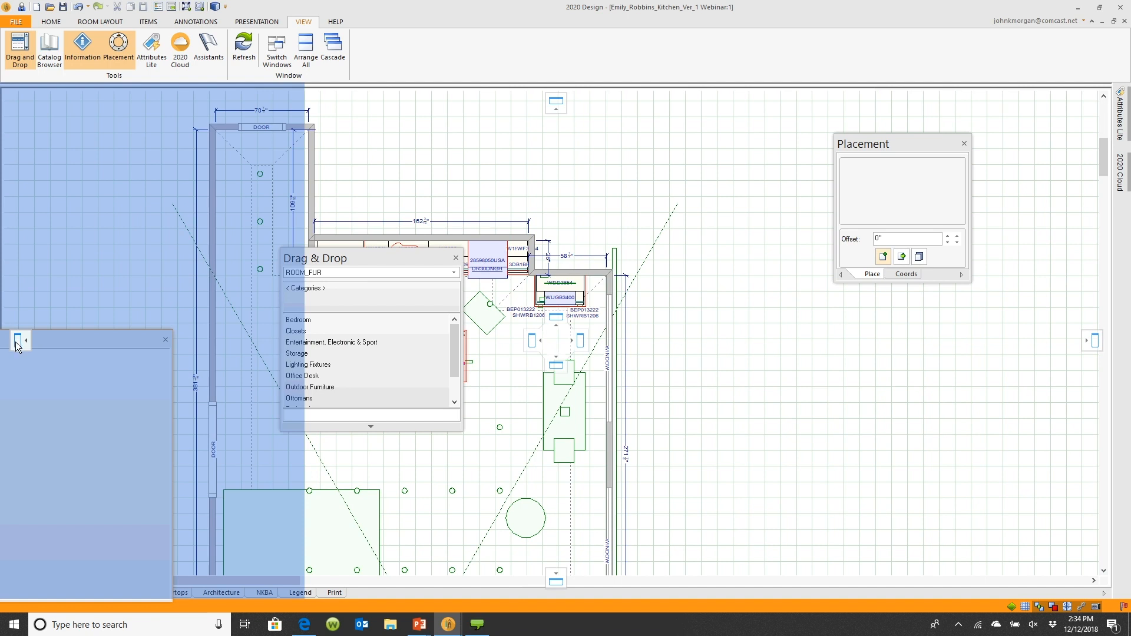
left_click_drag(15, 341, 15, 341)
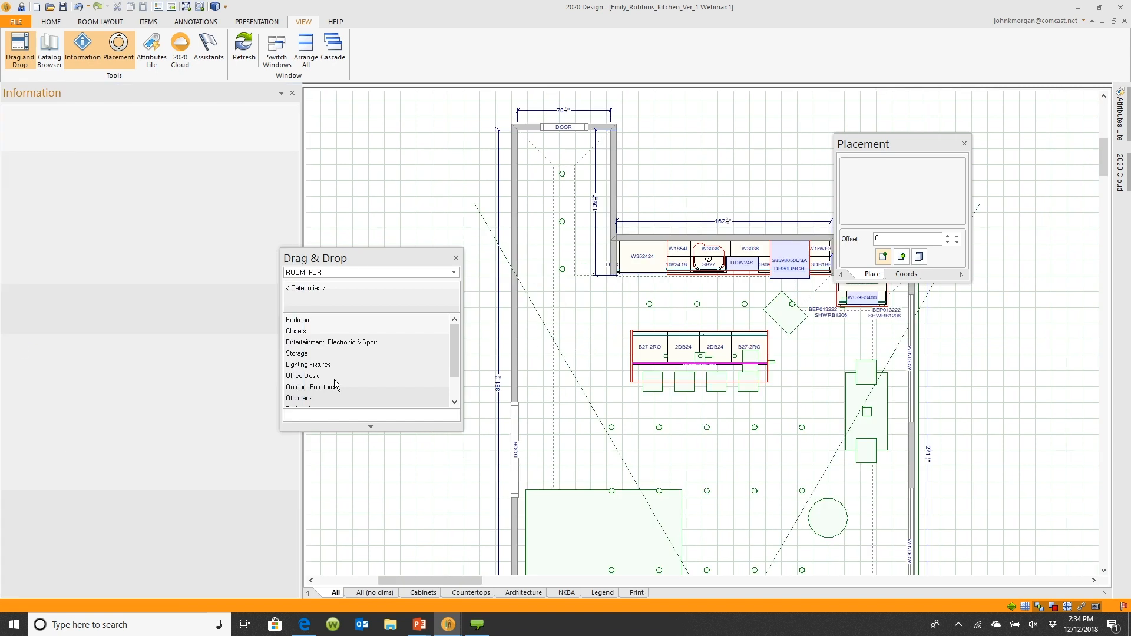
mouse_move(358, 257)
left_mouse_down()
mouse_move(373, 256)
mouse_move(161, 351)
mouse_move(153, 315)
mouse_move(153, 358)
mouse_move(129, 345)
mouse_move(142, 357)
left_mouse_up()
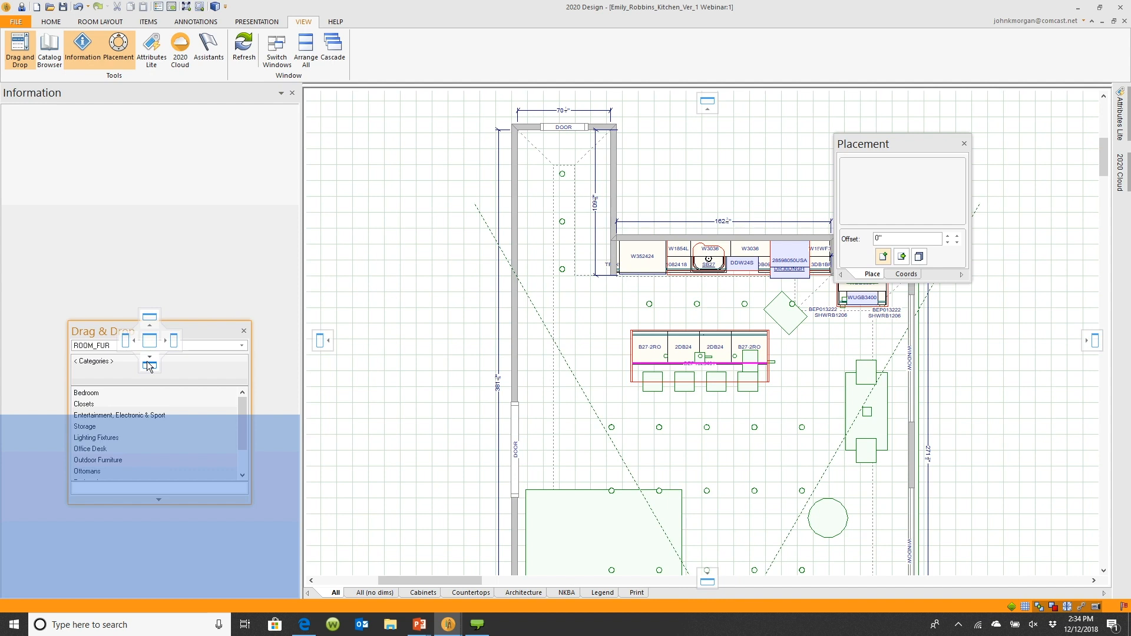
left_click_drag(152, 368, 151, 367)
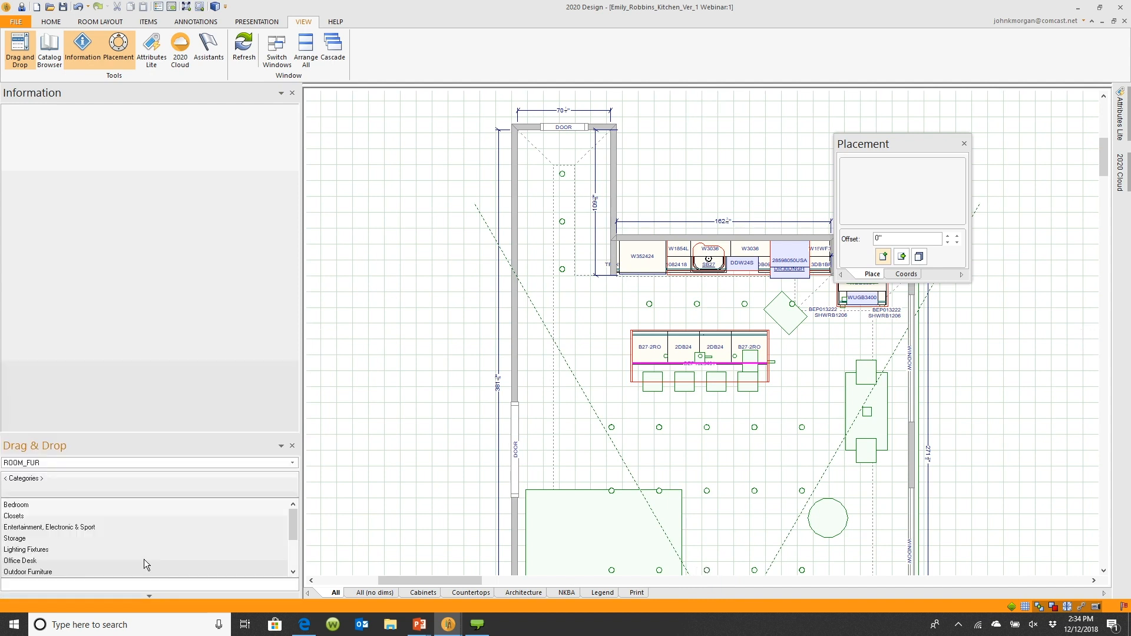
left_click_drag(924, 146, 149, 282)
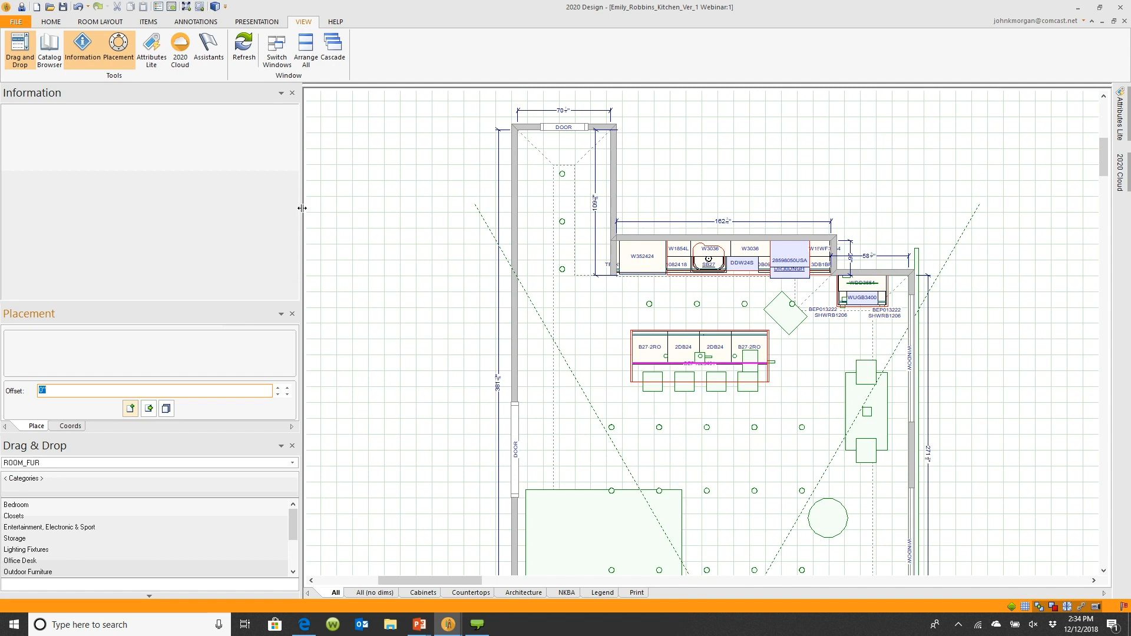
Narrow the docked panel column and resize the heights of the Information and Placement panels
left_click_drag(302, 198, 344, 137)
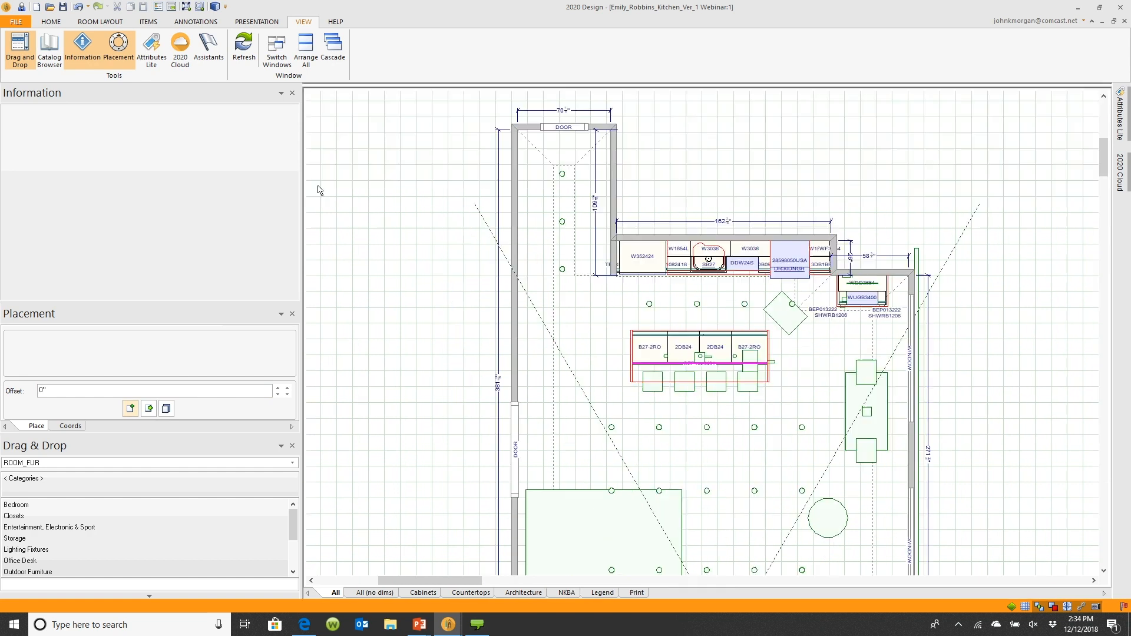
left_click_drag(301, 196, 198, 196)
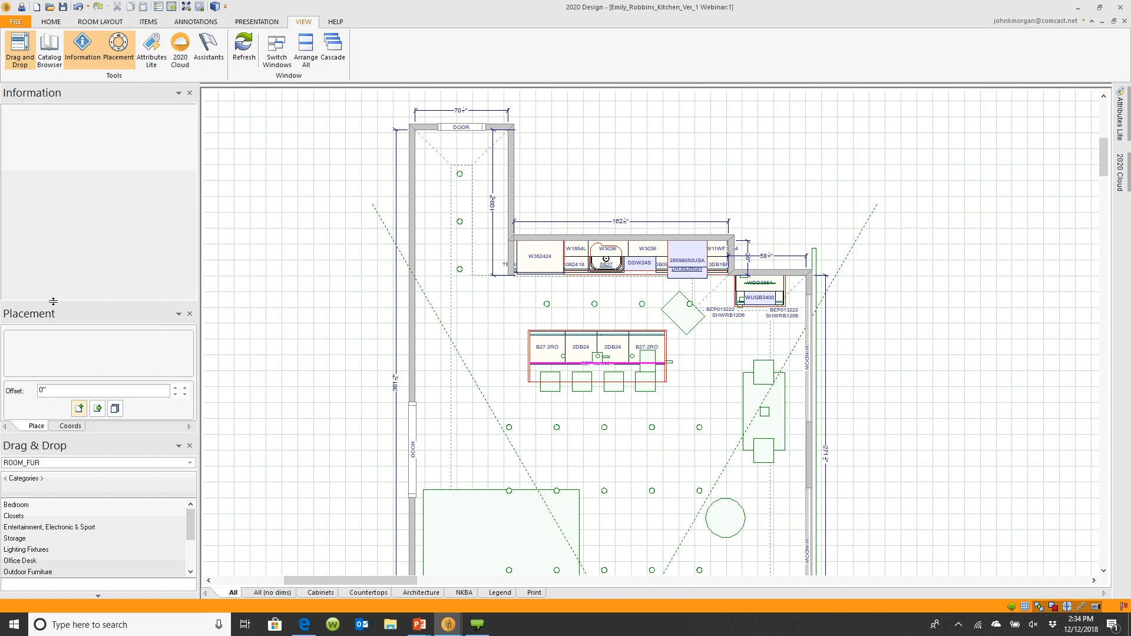
left_click_drag(53, 301, 52, 196)
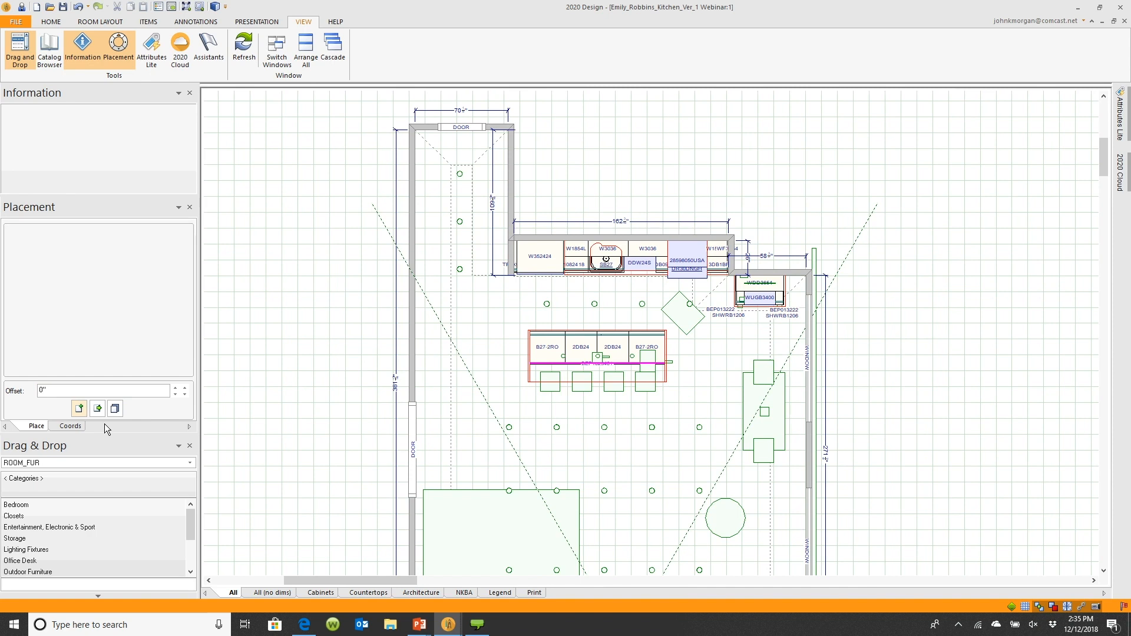
left_click_drag(111, 434, 119, 337)
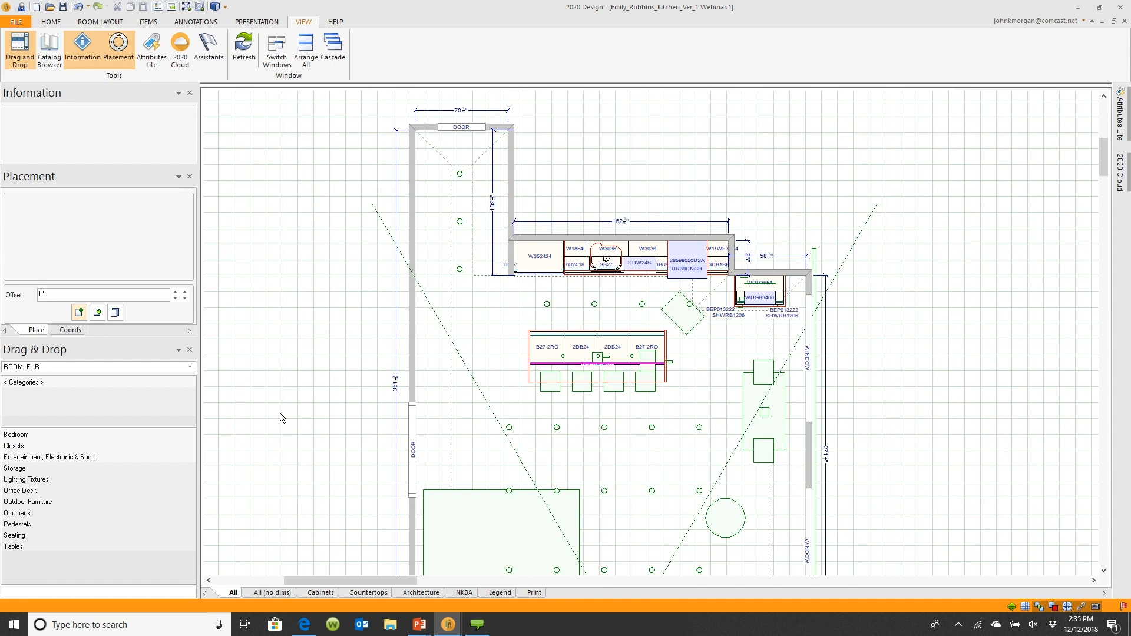
Switch to the PowerPoint presentation and advance to the Elevation Techniques slide
mouse_move(419, 625)
left_click(471, 568)
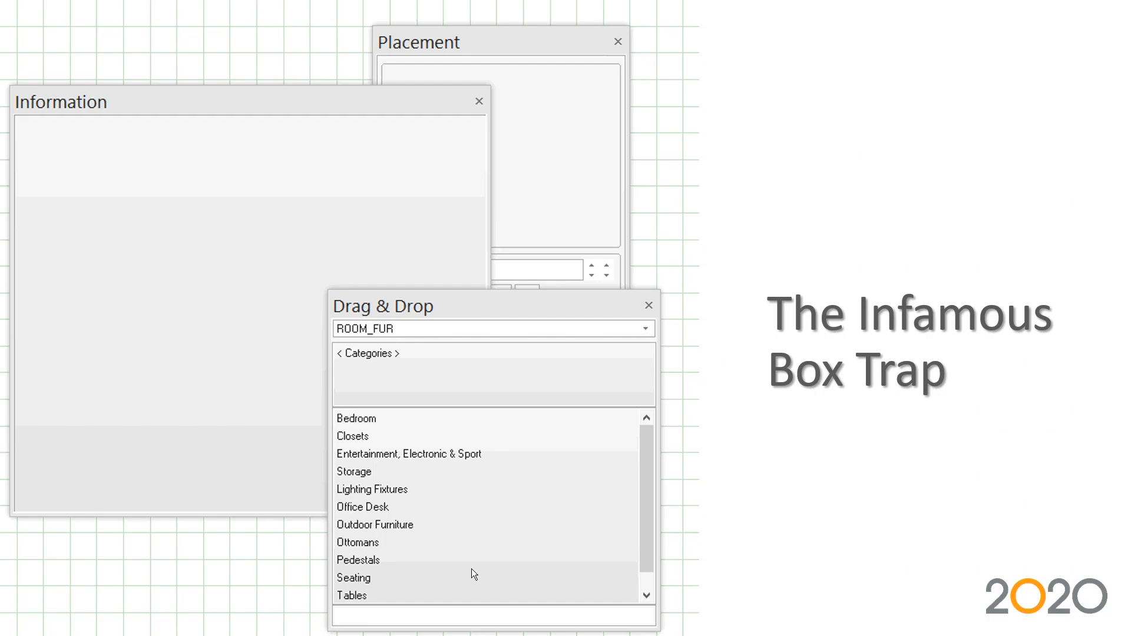
left_click(480, 438)
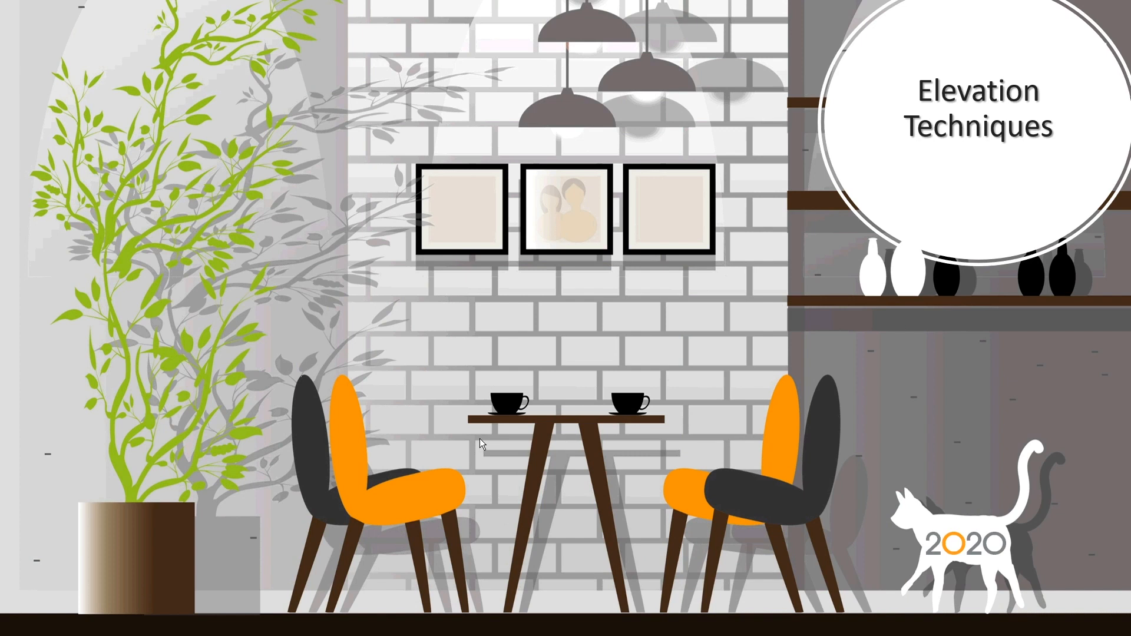
Switch to 2020 Design and activate the Johns Favorites FAQs drawing window
key("alt+Tab")
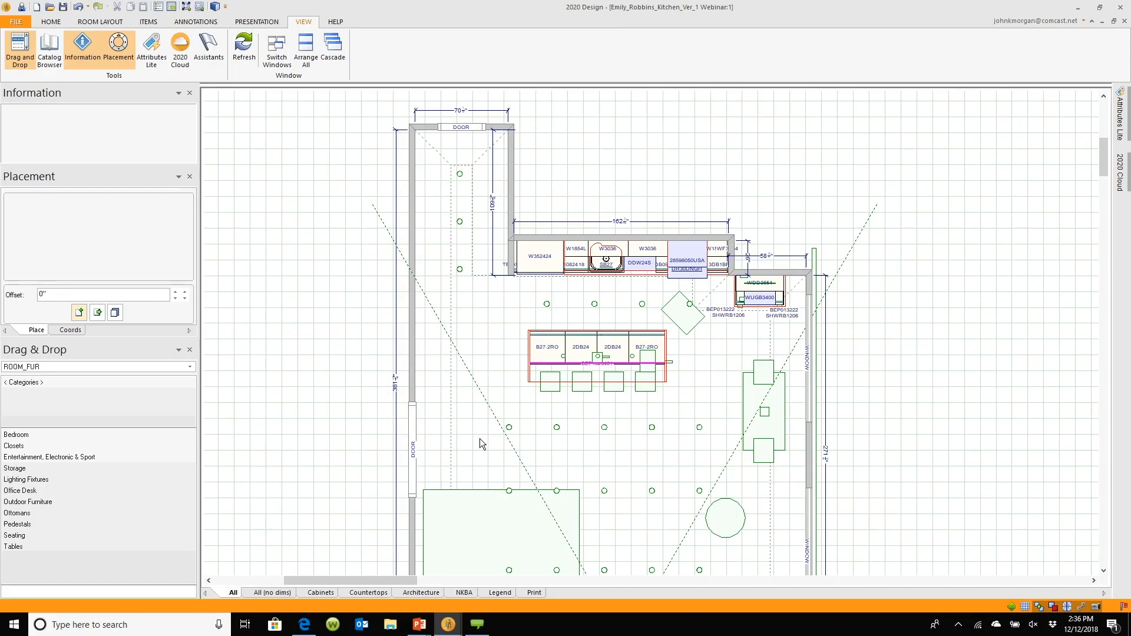
left_click(274, 47)
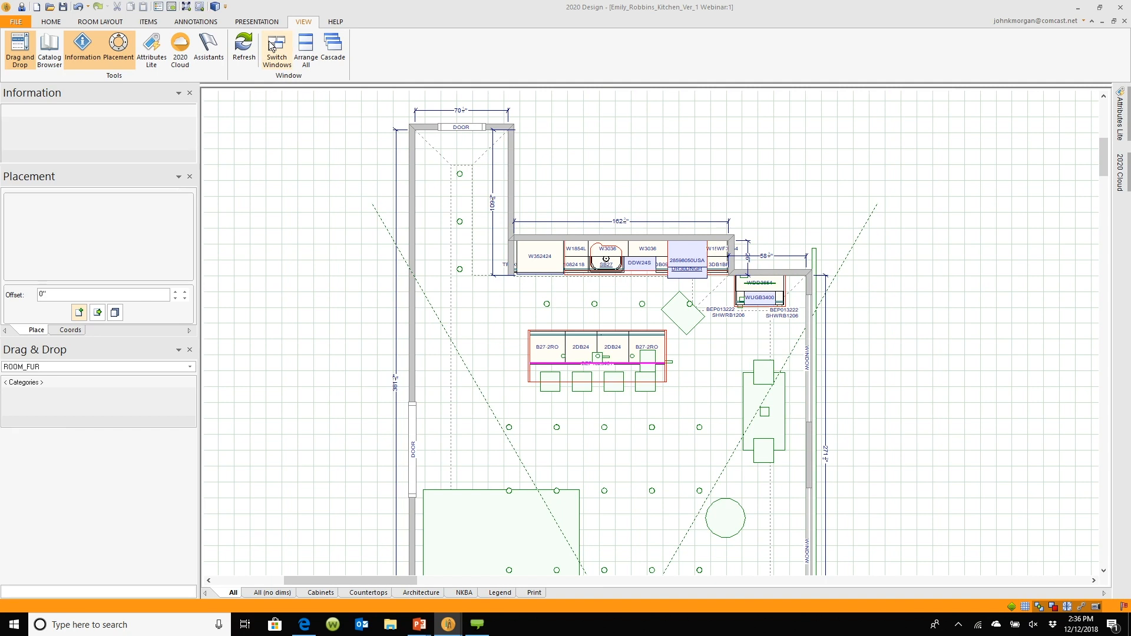
left_click(515, 280)
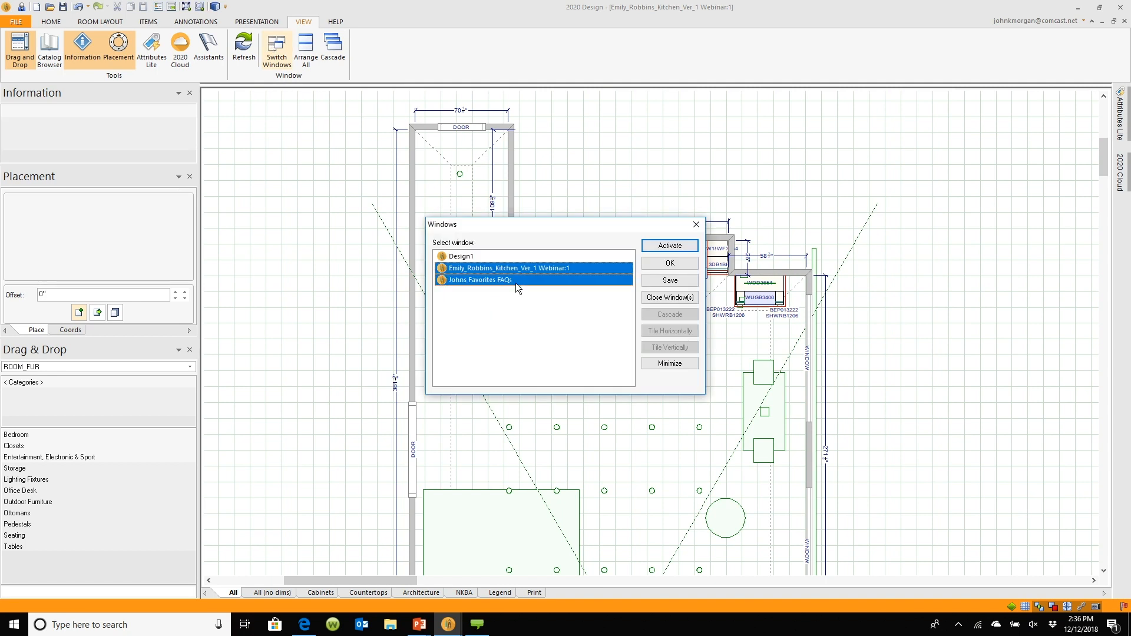
left_click(670, 245)
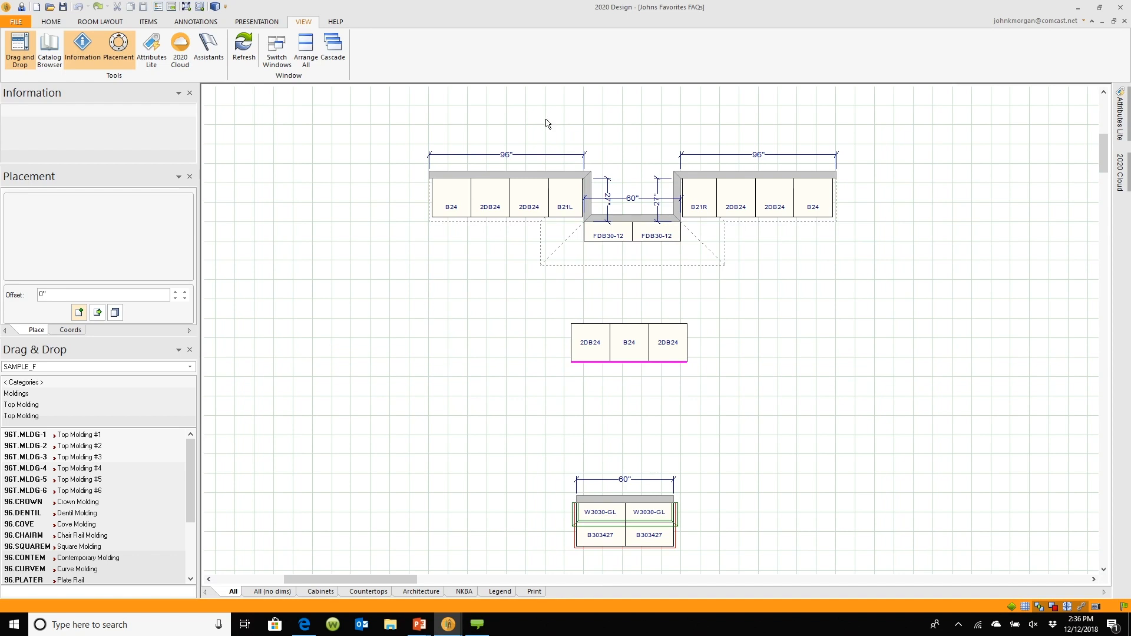
Select the left 96" cabinet wall, open its elevation in a split pane, and close the pane again
double_click(484, 227)
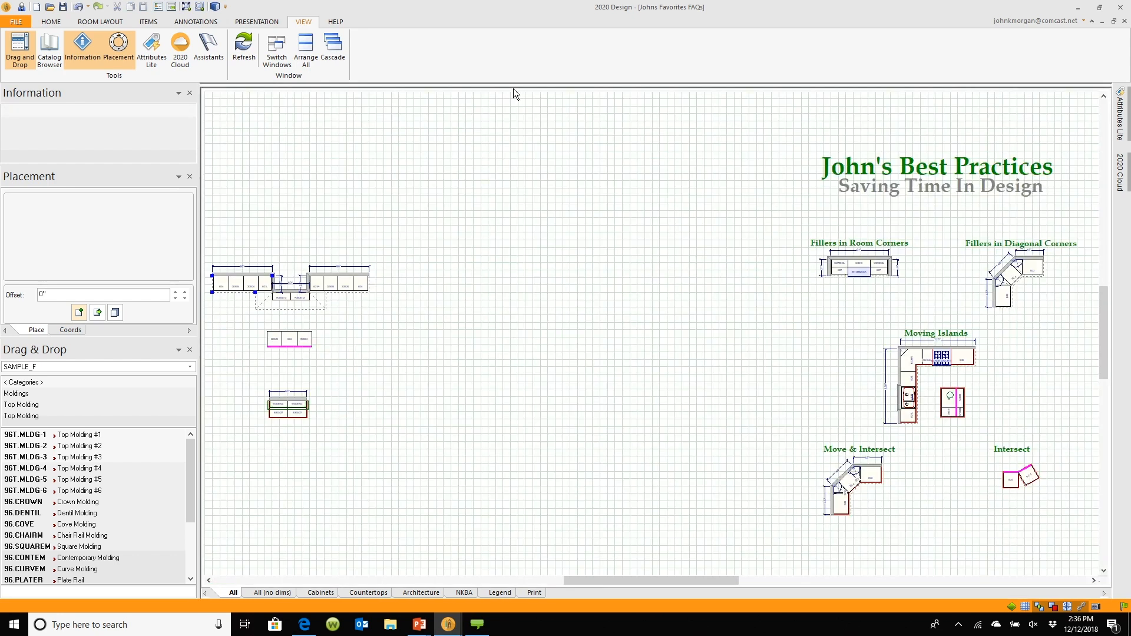
left_click_drag(513, 88, 542, 385)
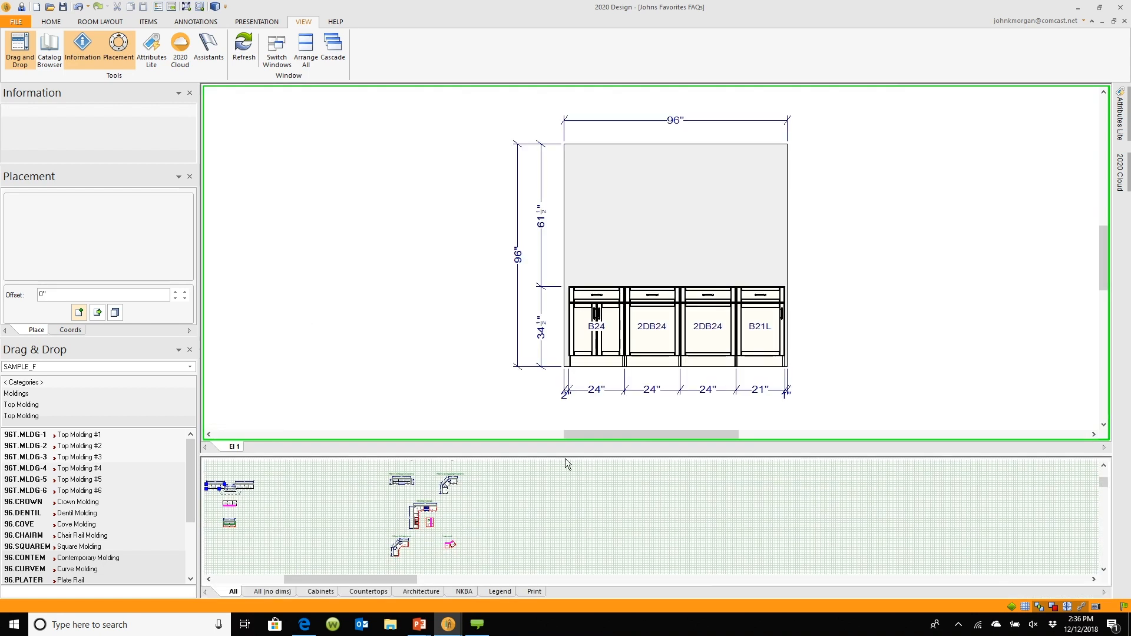
left_click_drag(564, 458, 530, 89)
Select the left 96" wall, the 60" filler wall and the right 96" wall together
middle_click_drag(400, 305, 709, 289)
scroll(648, 298, "up", 5)
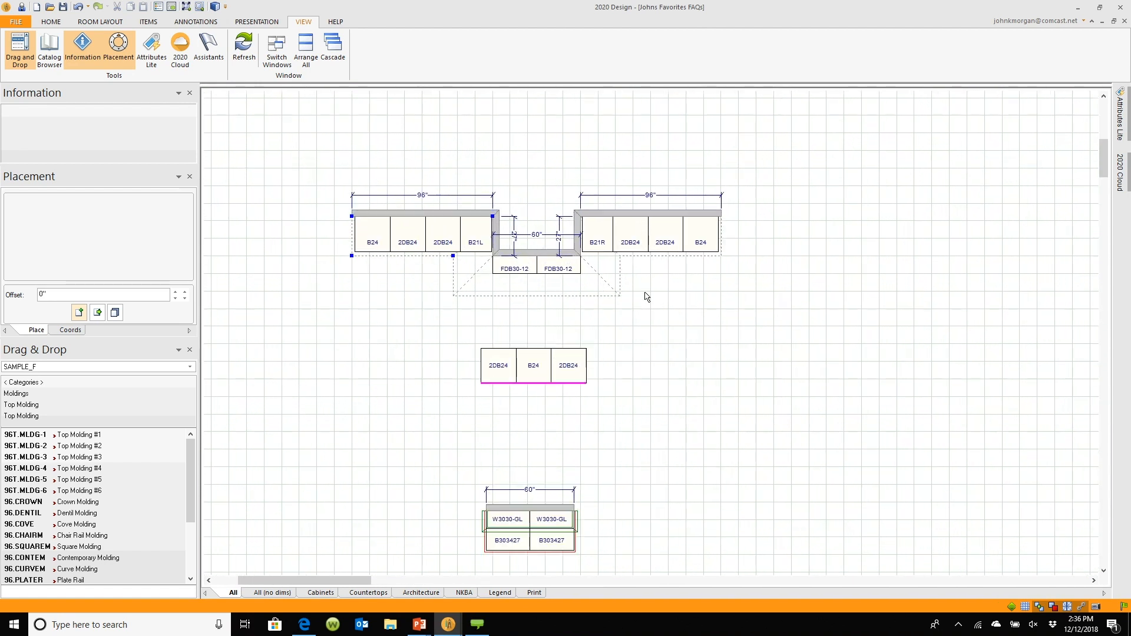
middle_click_drag(644, 292, 648, 294)
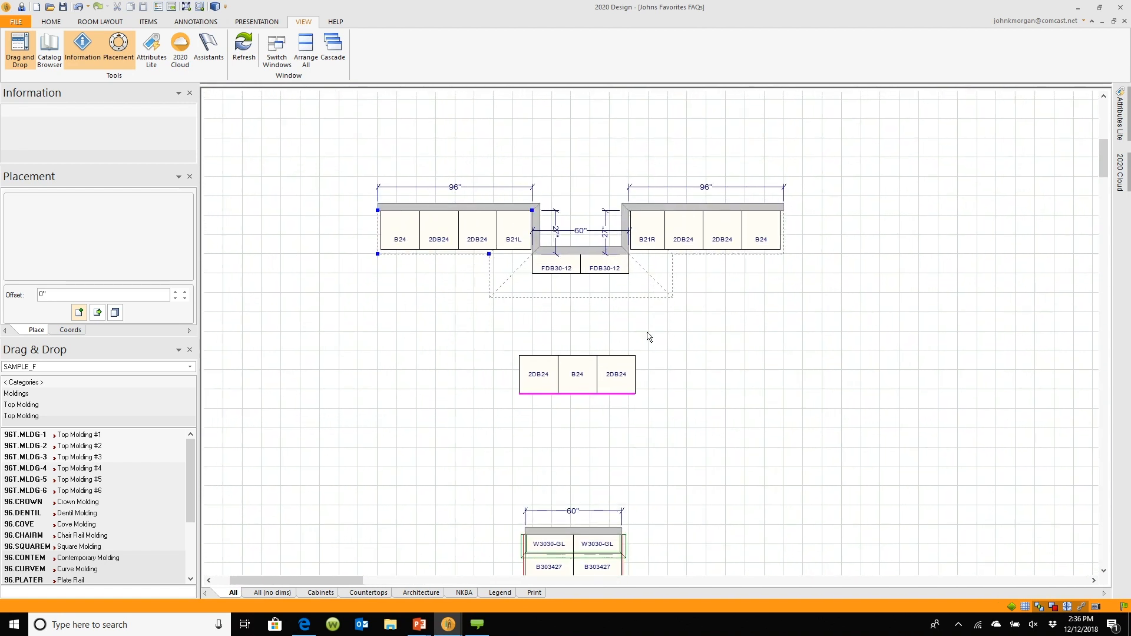
left_click(484, 342)
left_click(472, 258)
left_click(548, 290, "ctrl")
mouse_move(625, 369)
mouse_move(567, 290)
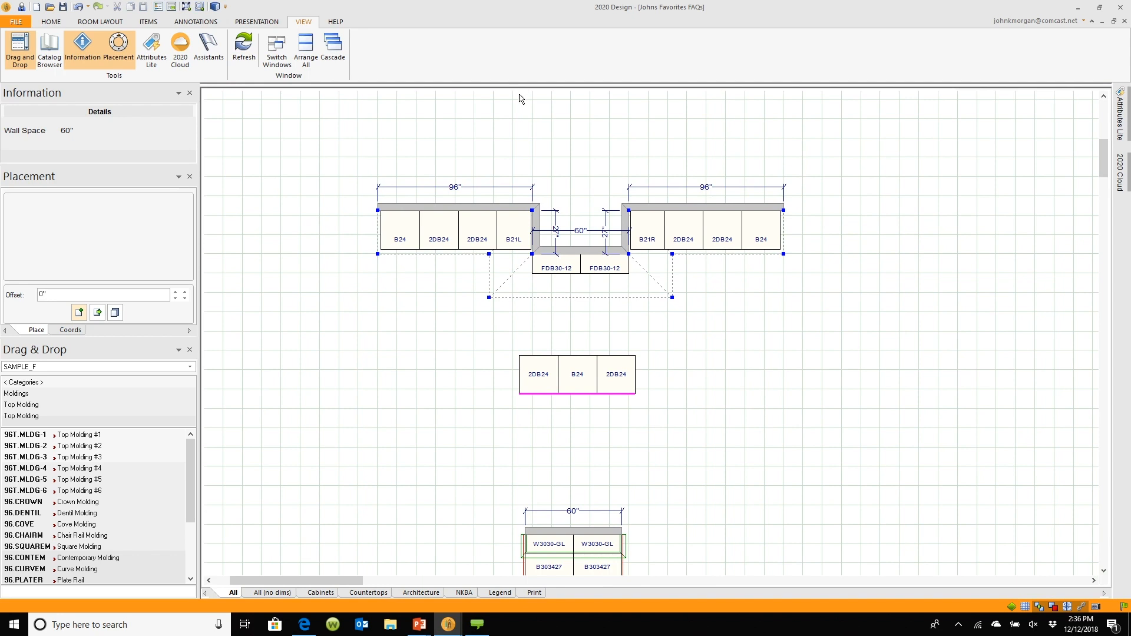
Open a split elevation of the three selected walls, compare the El 1 and El 2 tabs, and close the pane
left_click_drag(519, 86, 516, 319)
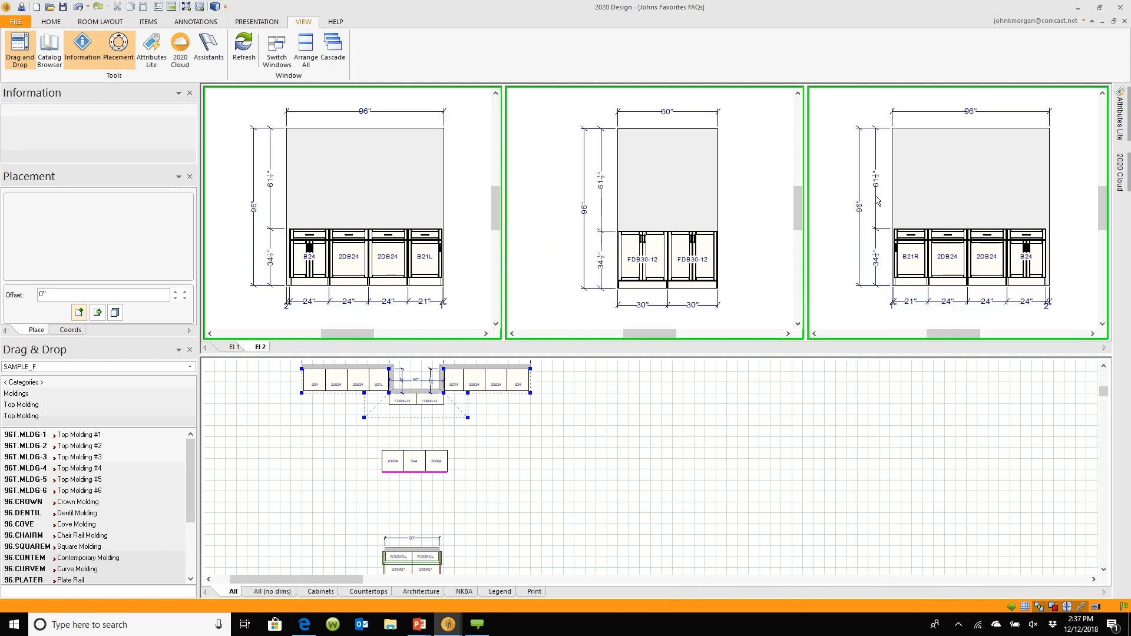
left_click(233, 348)
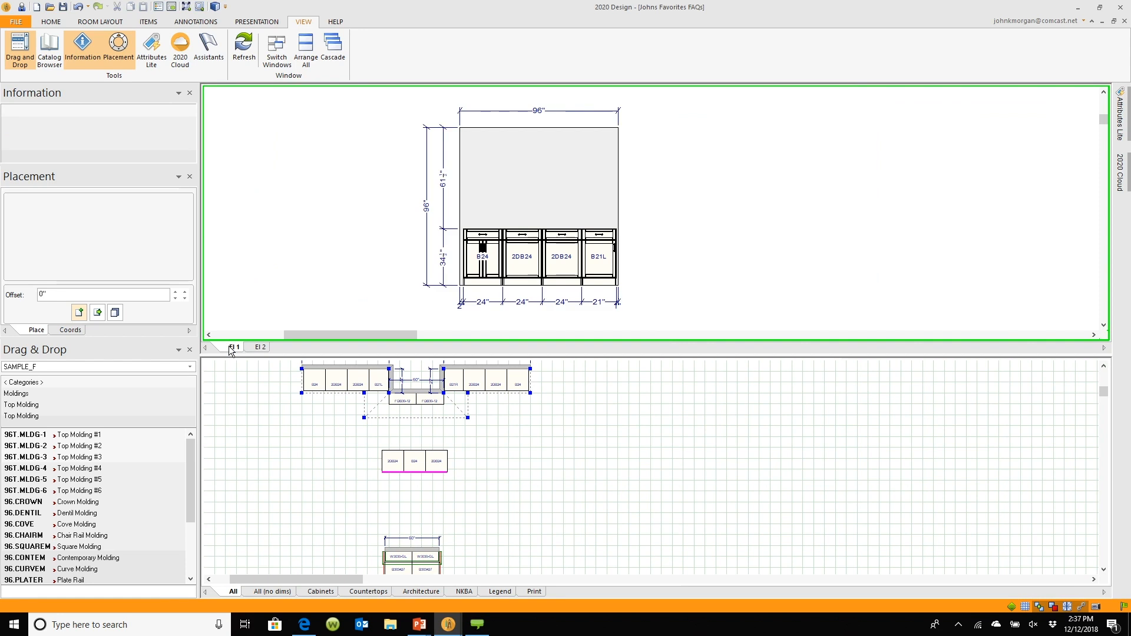
left_click(263, 348)
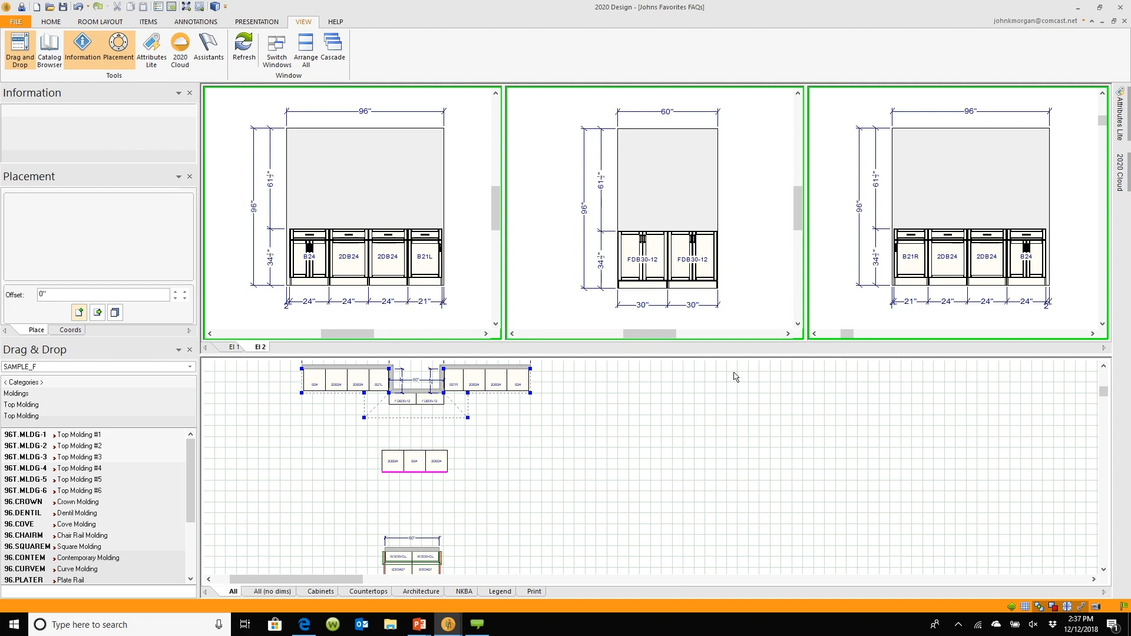
mouse_move(691, 356)
left_mouse_down()
mouse_move(654, 180)
mouse_move(598, 127)
mouse_move(671, 120)
mouse_move(669, 93)
left_mouse_up()
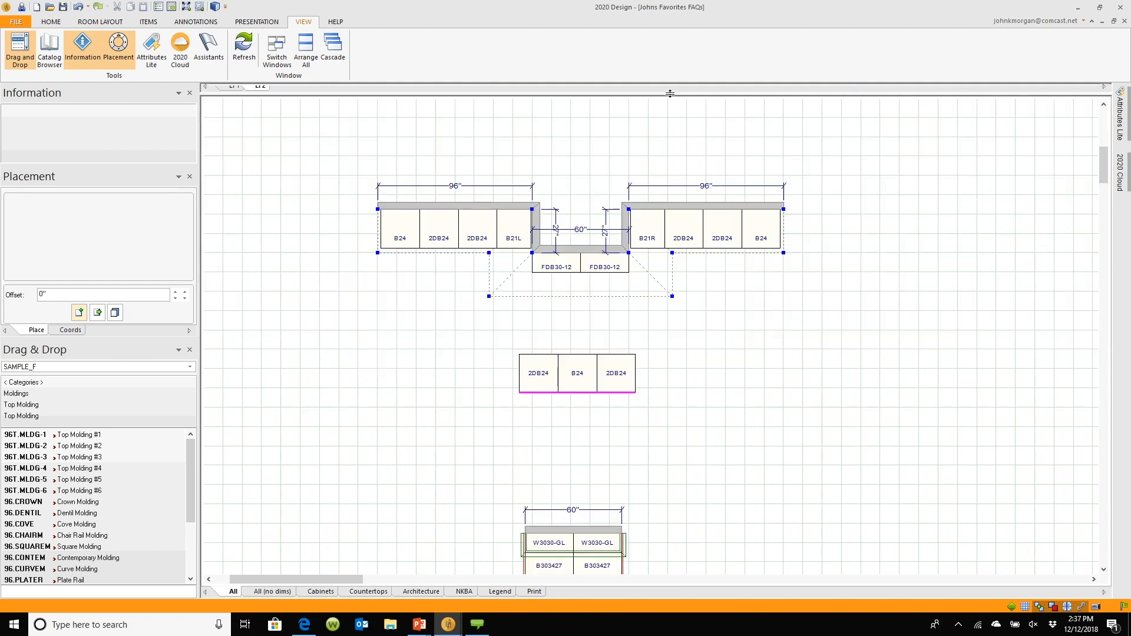
Add a custom elevation running from the left end of the left 96" wall to the right end of the right 96" wall
left_click(494, 334)
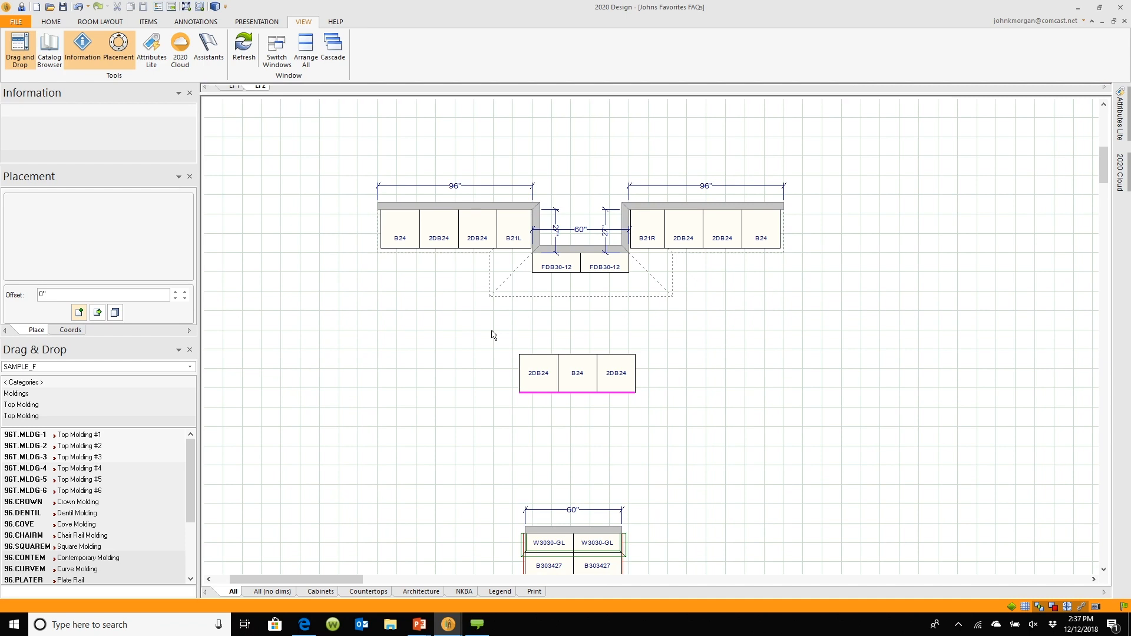
left_click(100, 22)
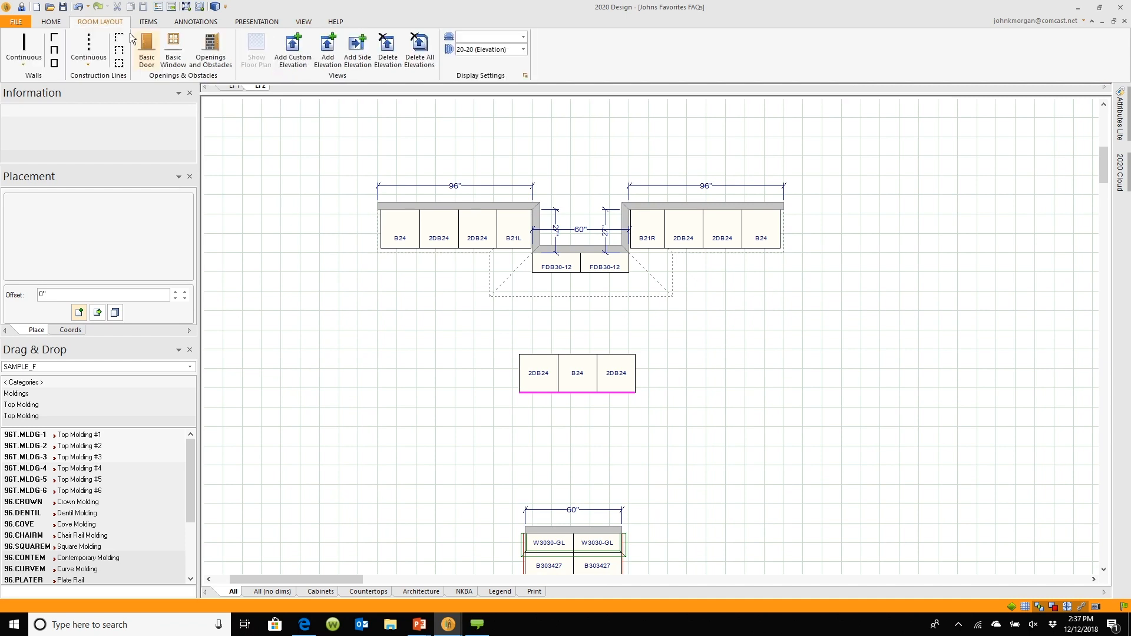
left_click(288, 56)
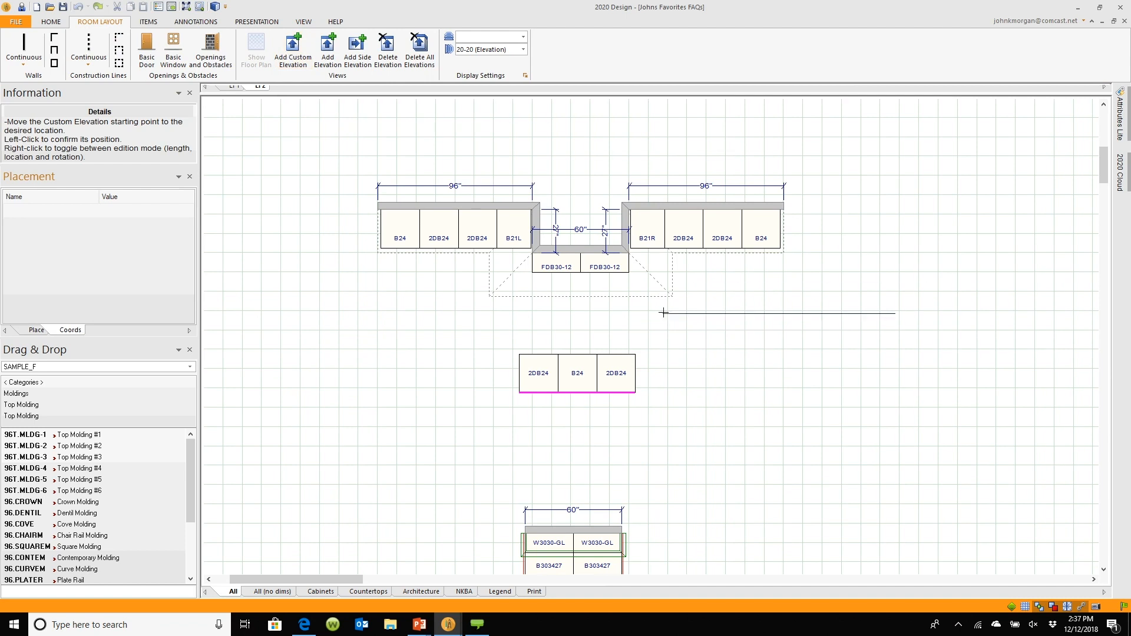
left_click(377, 200)
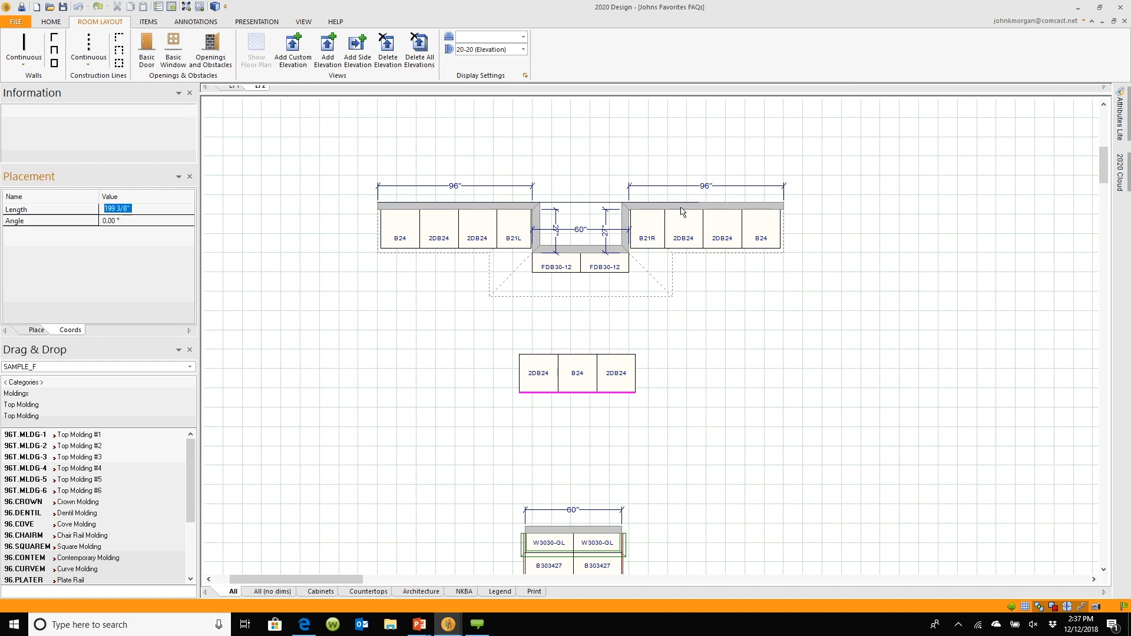
left_click(782, 211)
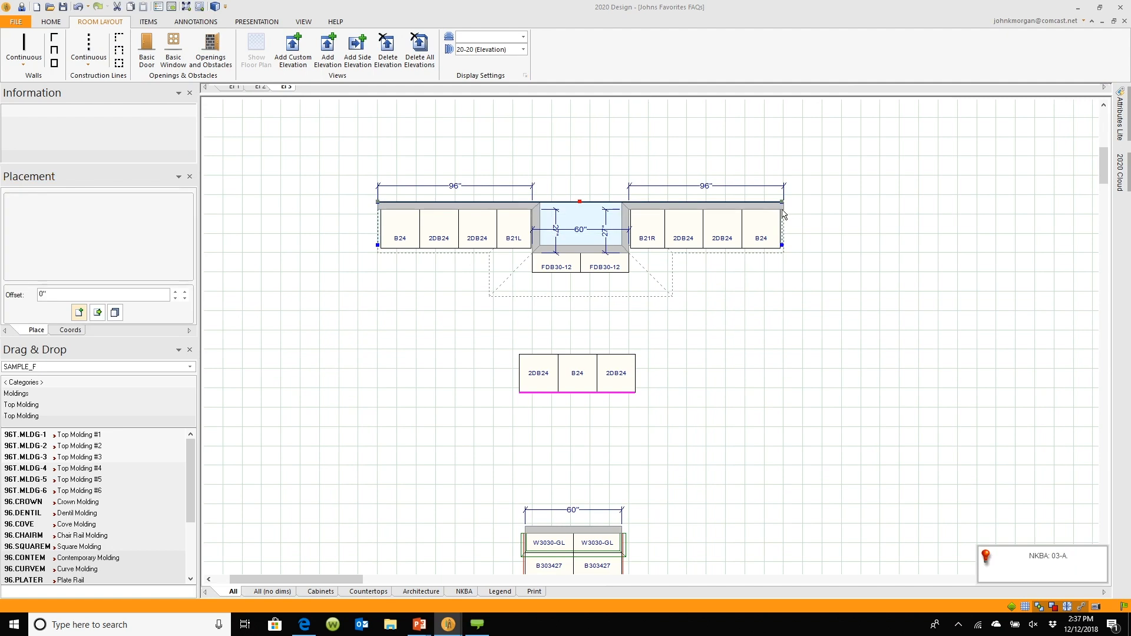
Open a split elevation pane, review the El 1, El 2 and El 3 tabs, and close the pane
scroll(571, 233, "up", 3)
scroll(573, 235, "up", 1)
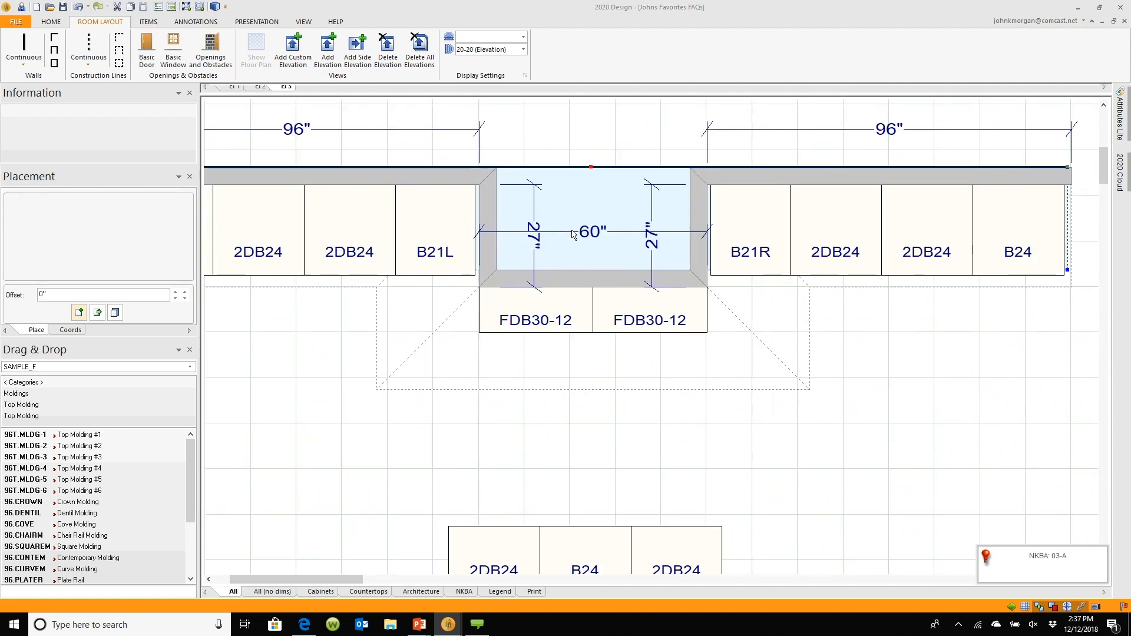
scroll(574, 235, "down", 2)
scroll(576, 240, "down", 1)
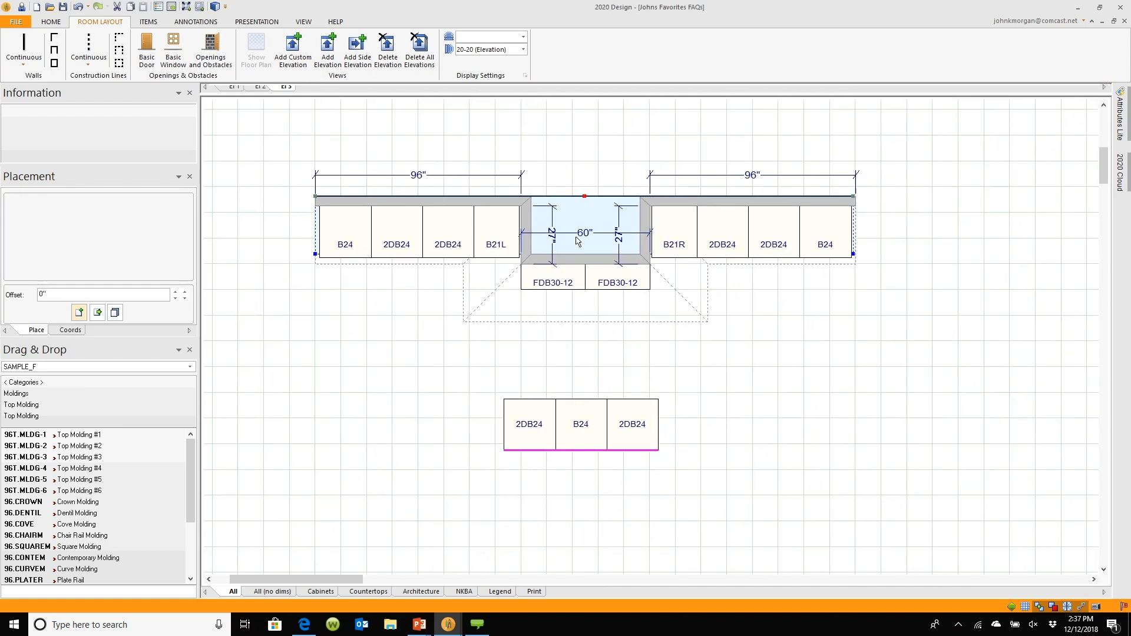
mouse_move(488, 94)
left_mouse_down()
mouse_move(514, 245)
mouse_move(513, 363)
left_mouse_up()
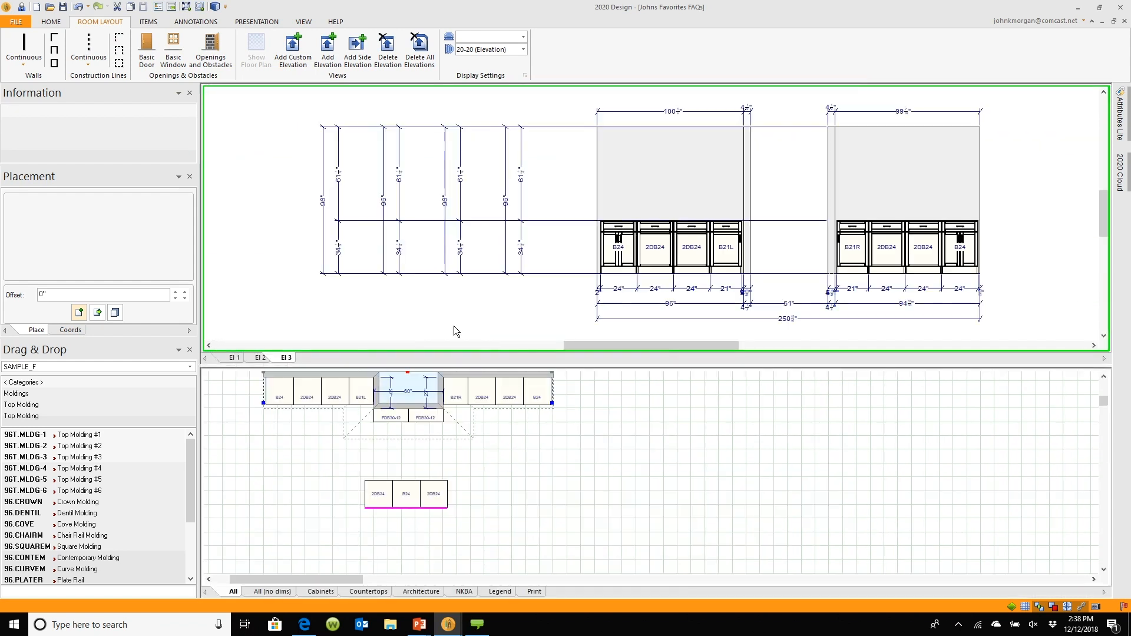
left_click(234, 358)
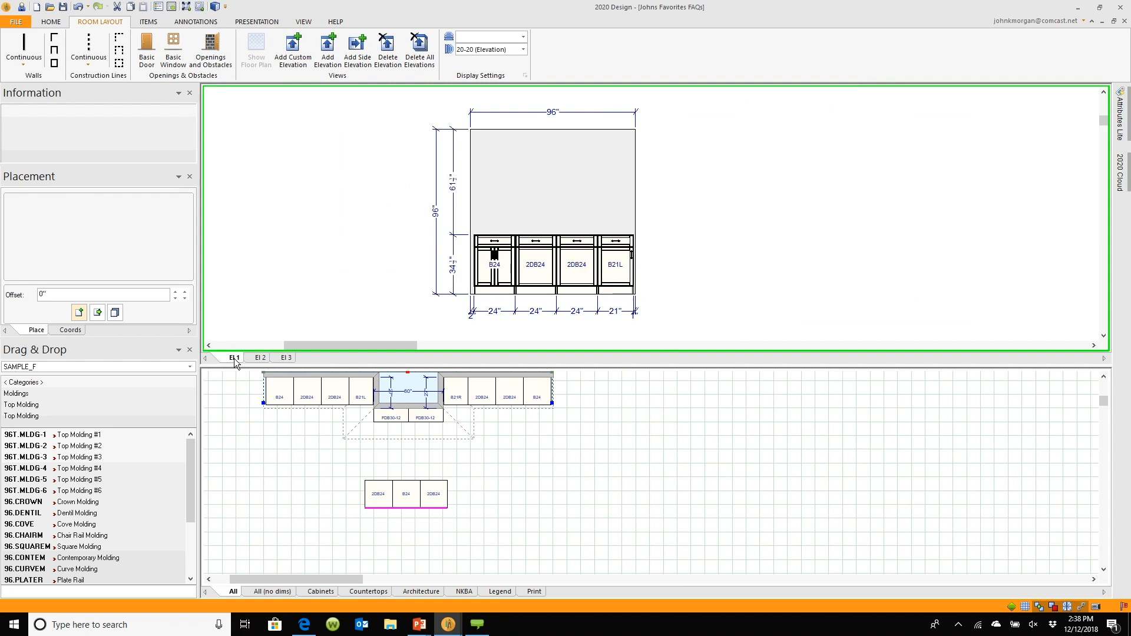
left_click(255, 356)
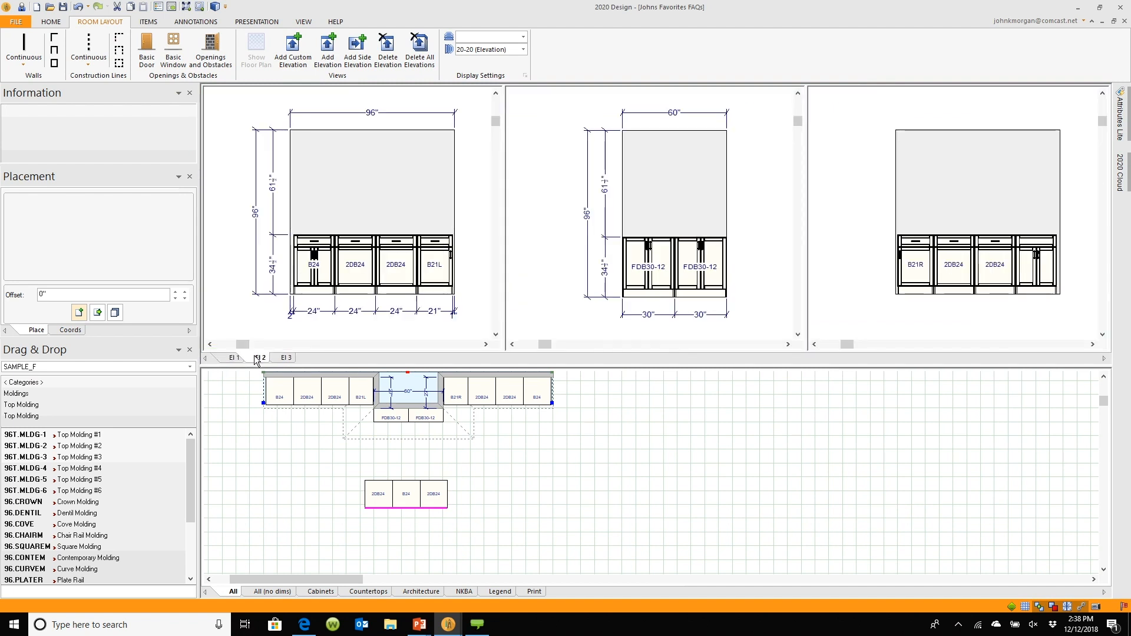
left_click(286, 357)
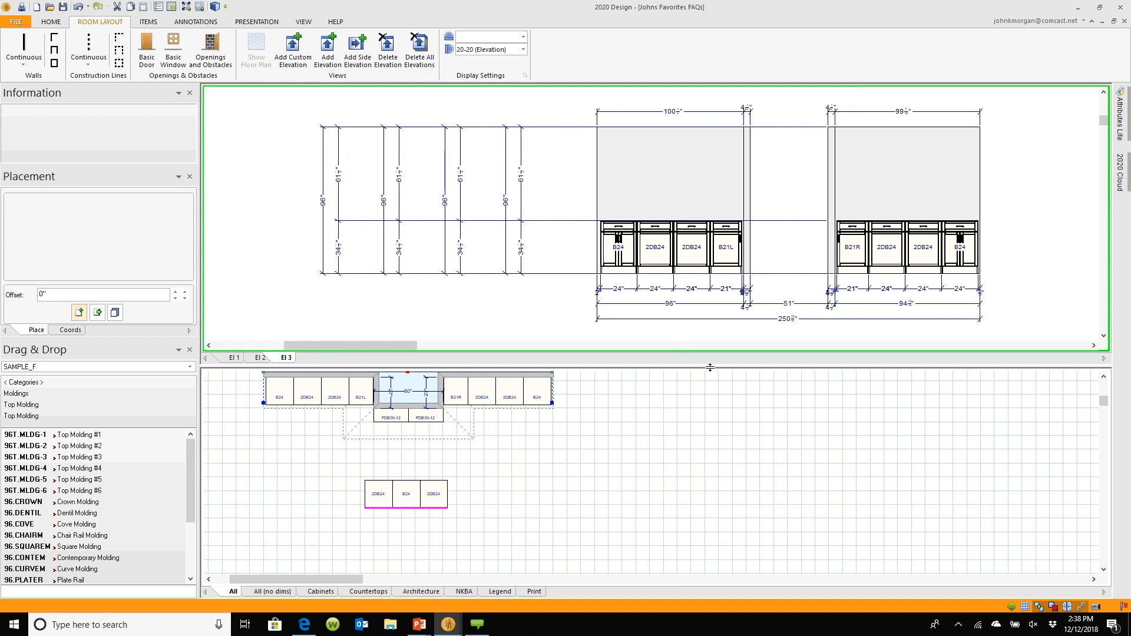
left_click_drag(708, 180, 712, 92)
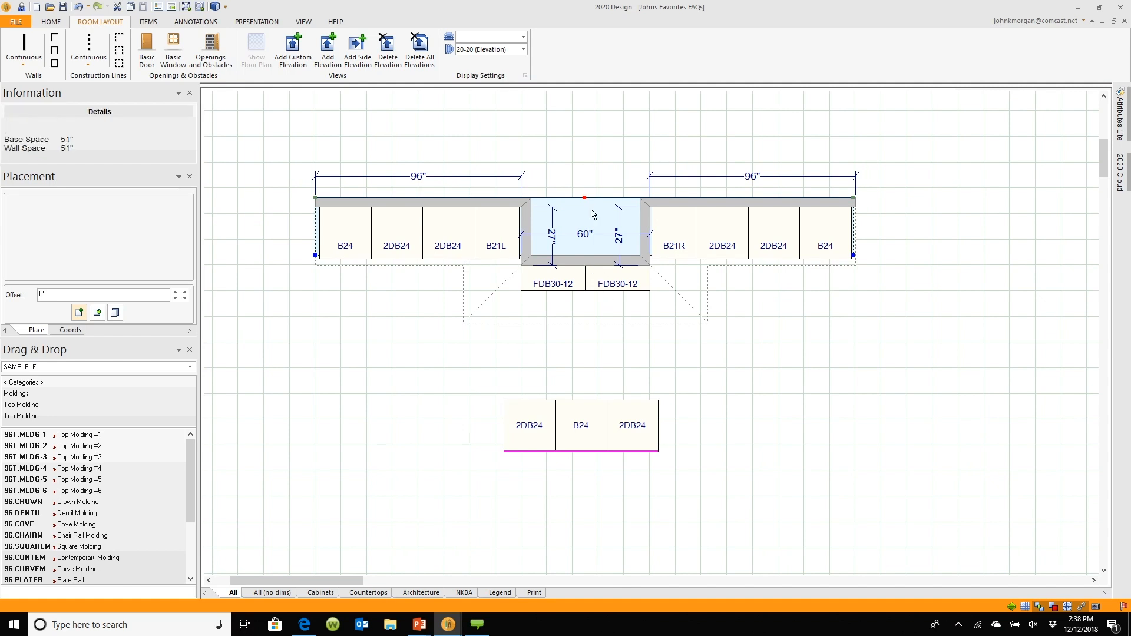
Open the custom elevation's Change Depth dialog and apply a depth of 27
right_click(591, 210)
left_click(617, 232)
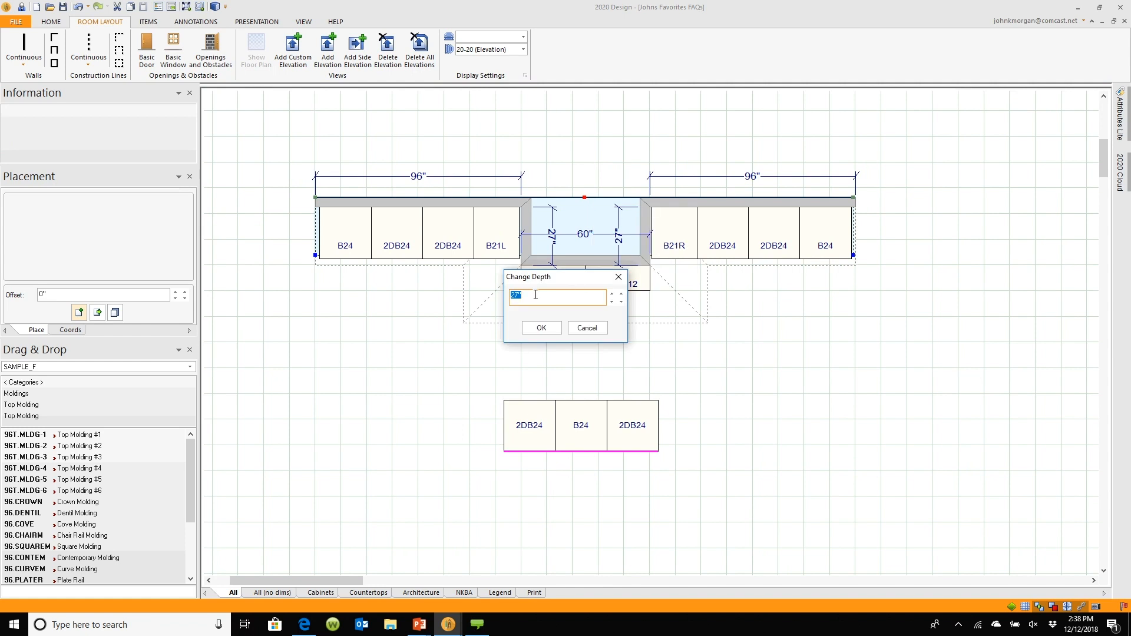
left_click(540, 327)
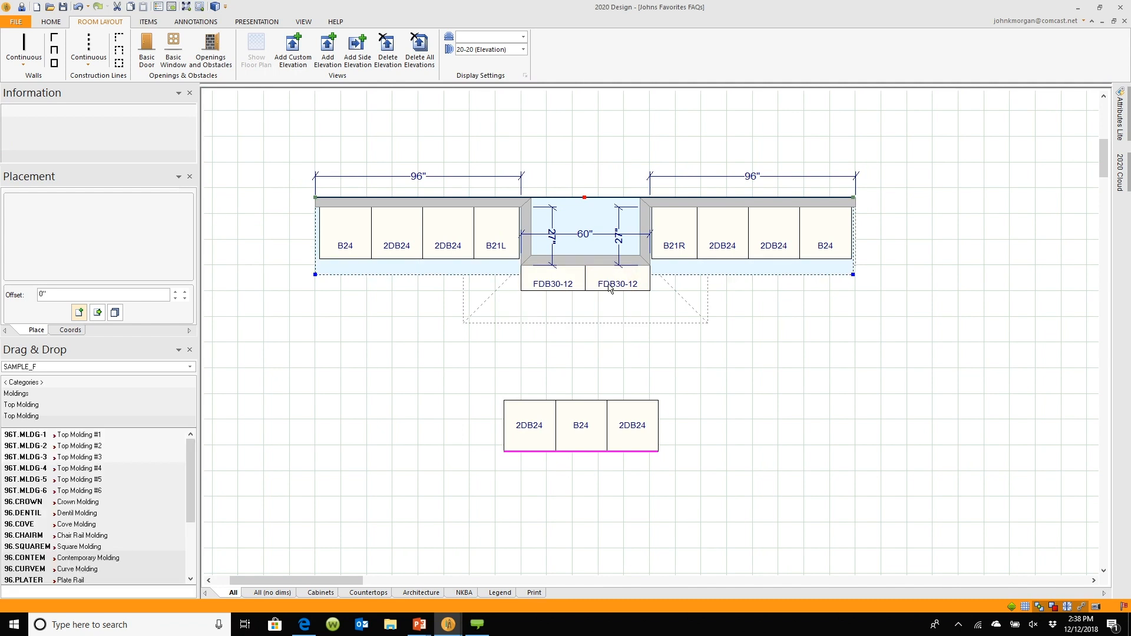
Reopen the split elevation pane, compare the El 1, El 2 and El 3 views again, and close it
left_click_drag(537, 108, 569, 336)
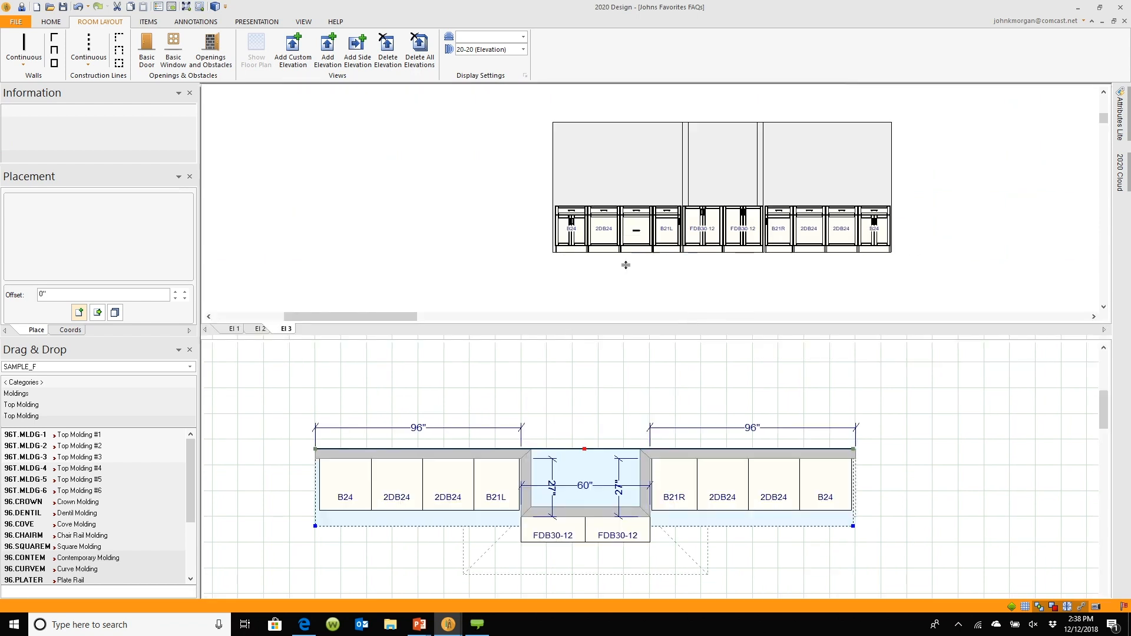
scroll(774, 219, "up", 2)
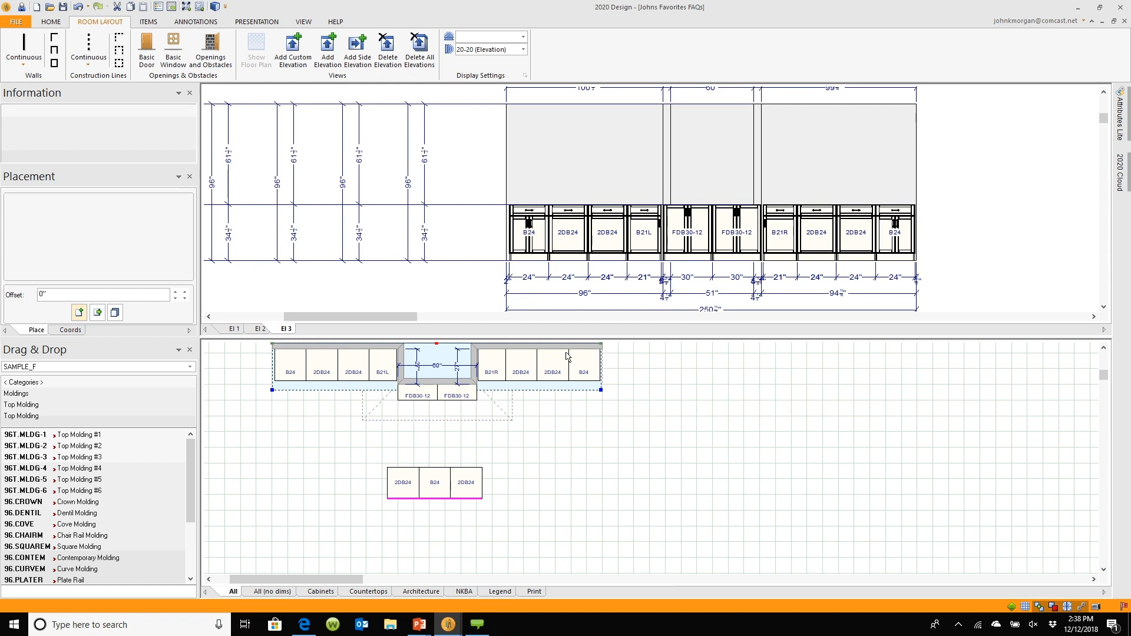
left_click(234, 329)
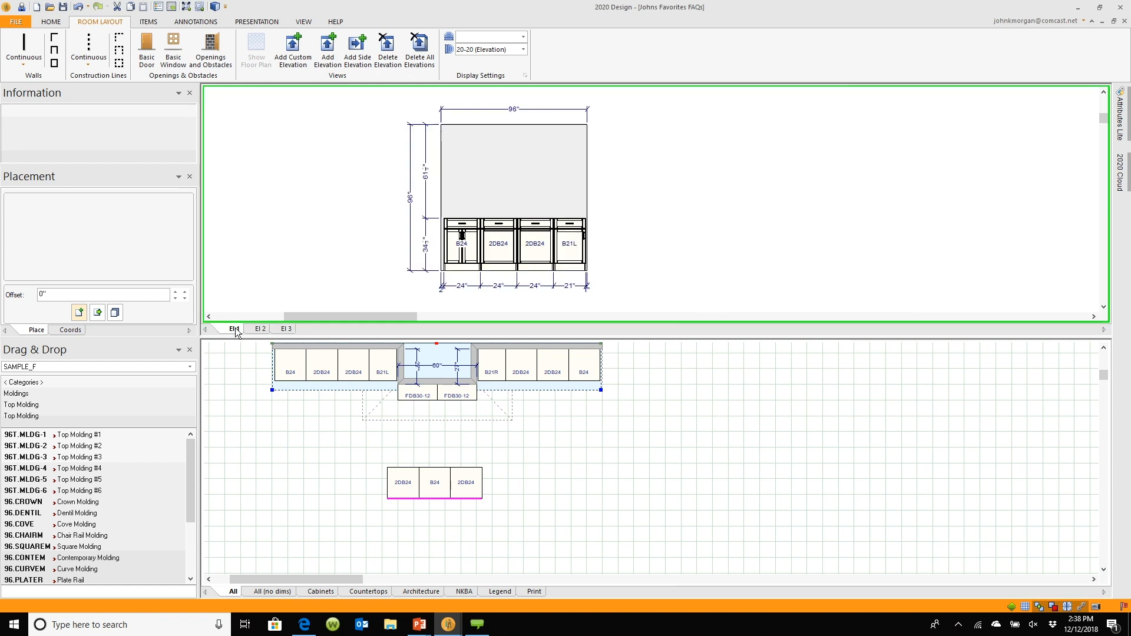
left_click(259, 328)
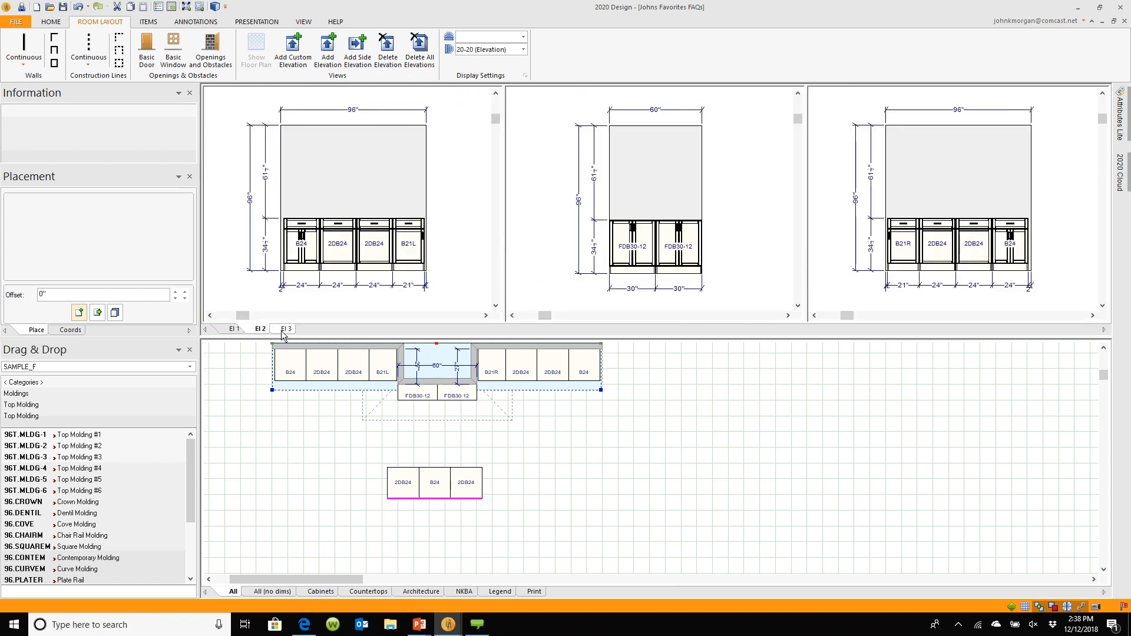
left_click(283, 333)
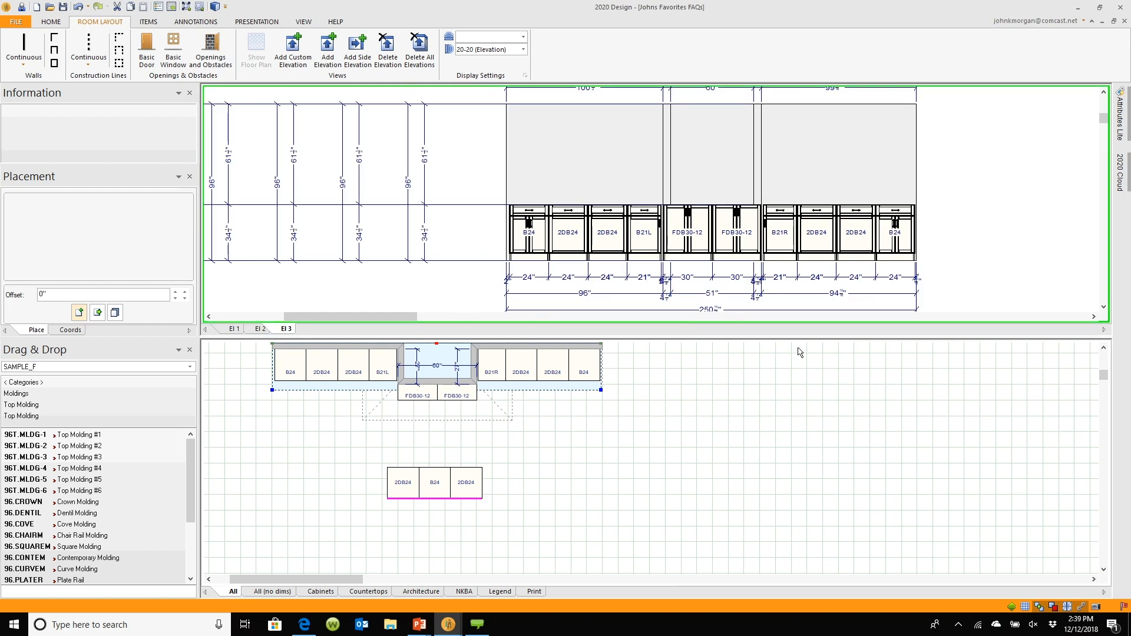
left_click_drag(688, 337, 709, 92)
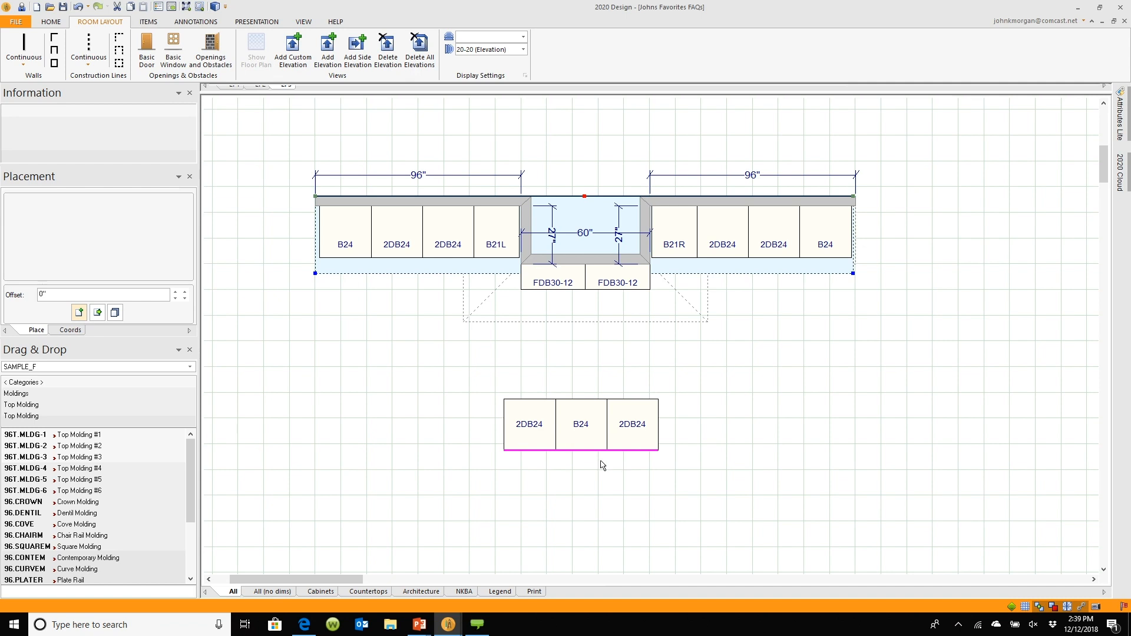
Add a custom elevation along the front edge of the 2DB24, B24, 2DB24 cabinet run, facing the cabinets
scroll(601, 465, "up", 3)
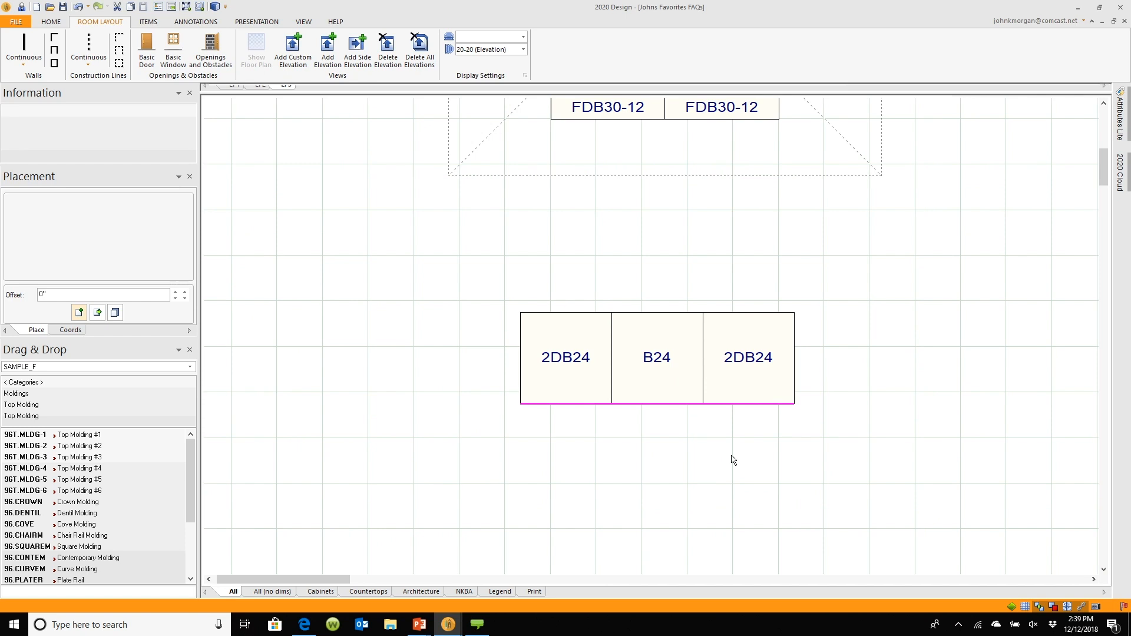
left_click(302, 58)
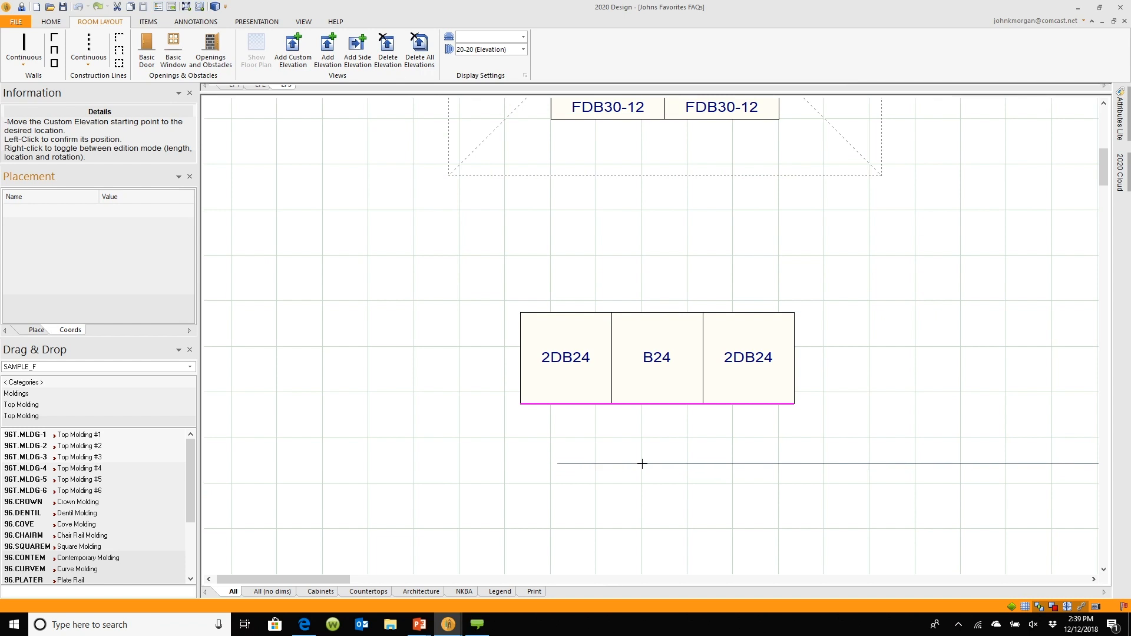
left_click(545, 453)
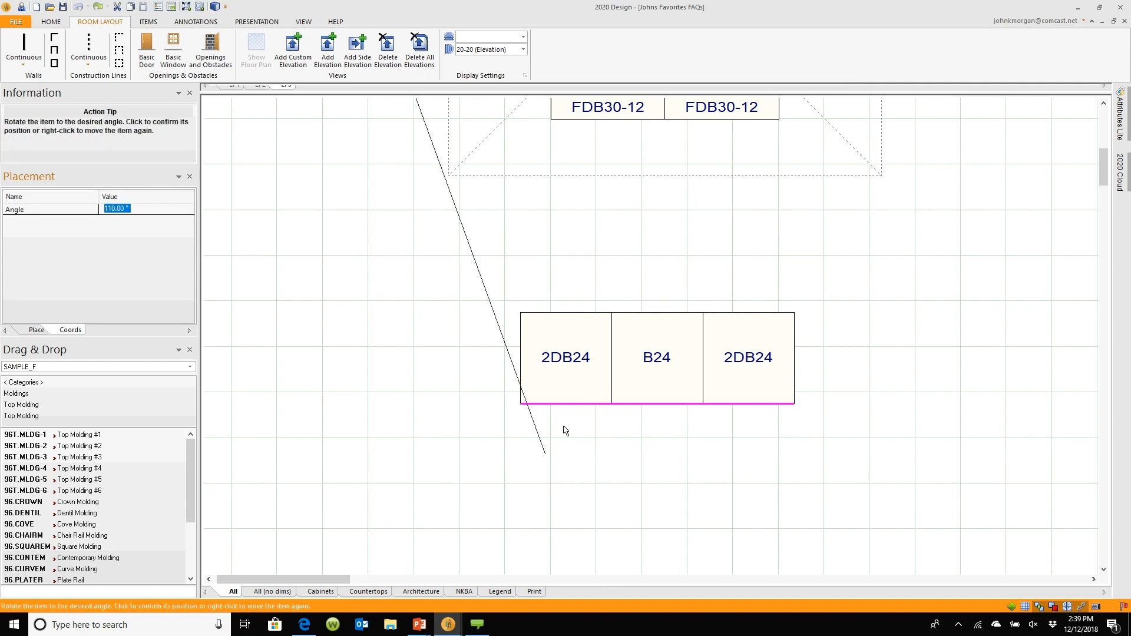
left_click(487, 455)
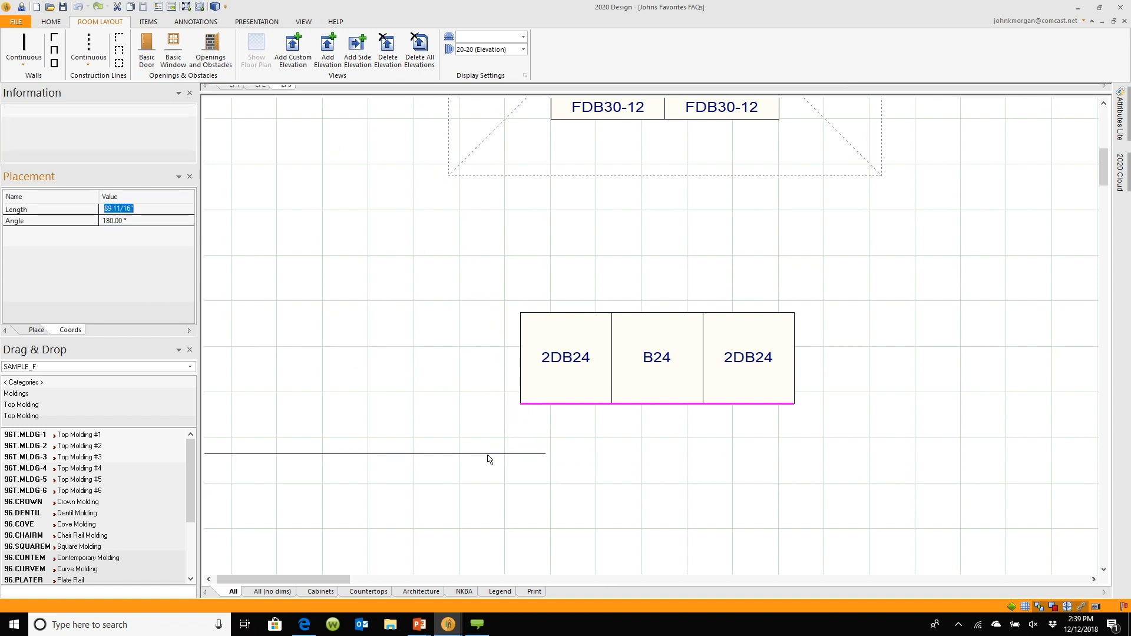
left_click(265, 457)
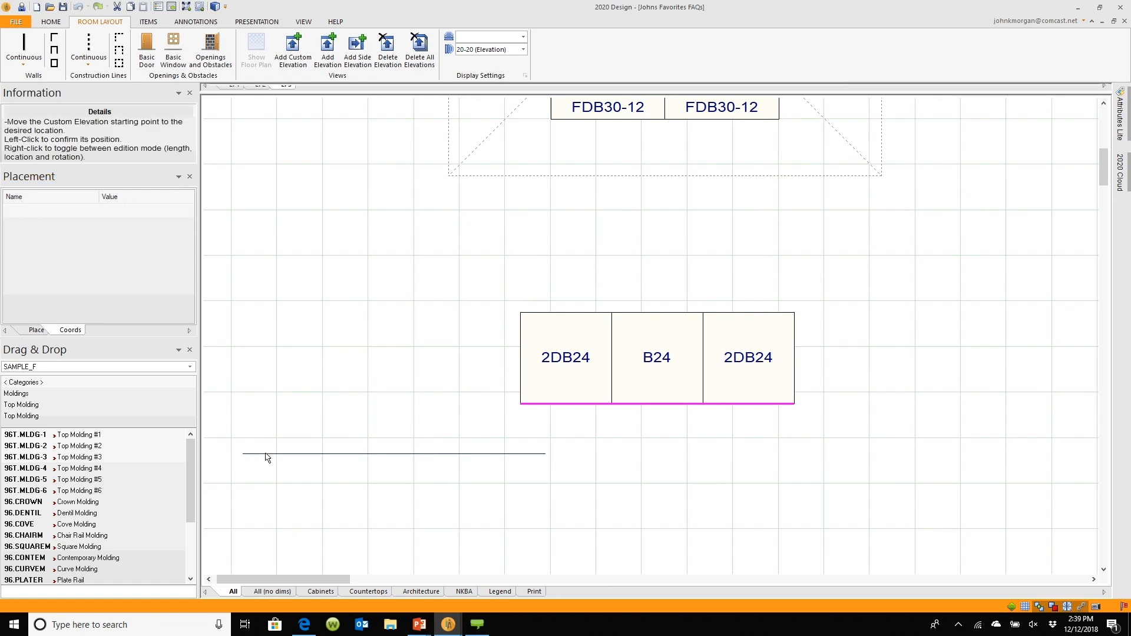
left_click(811, 406)
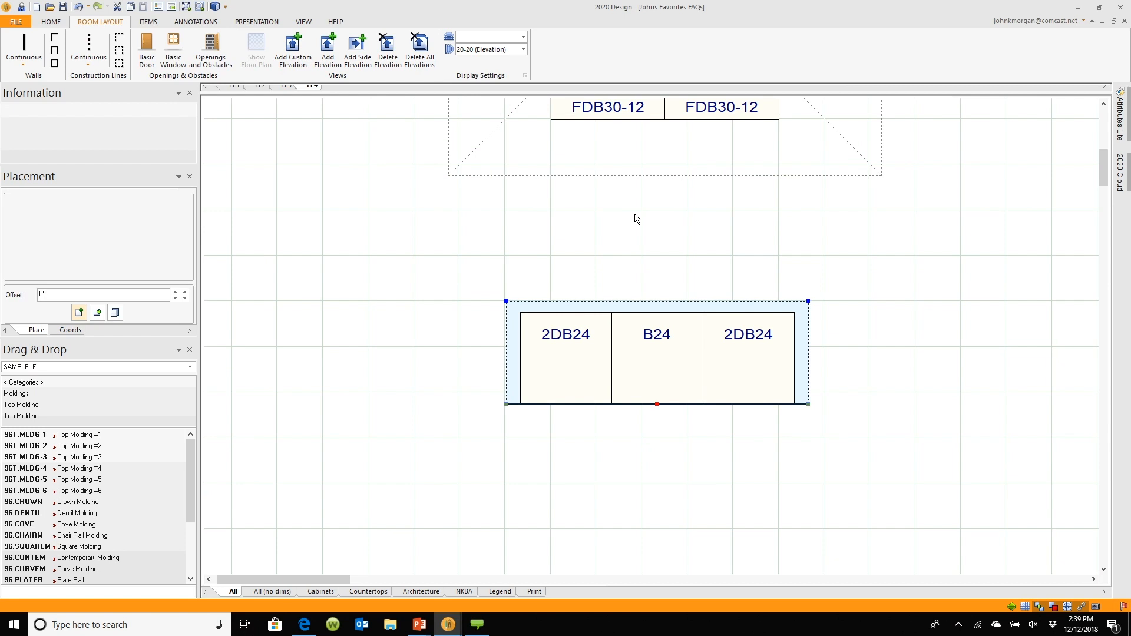
Open the split elevation pane, review the new El 4 view alongside El 1 to El 3, and close the pane
scroll(626, 194, "up", 3)
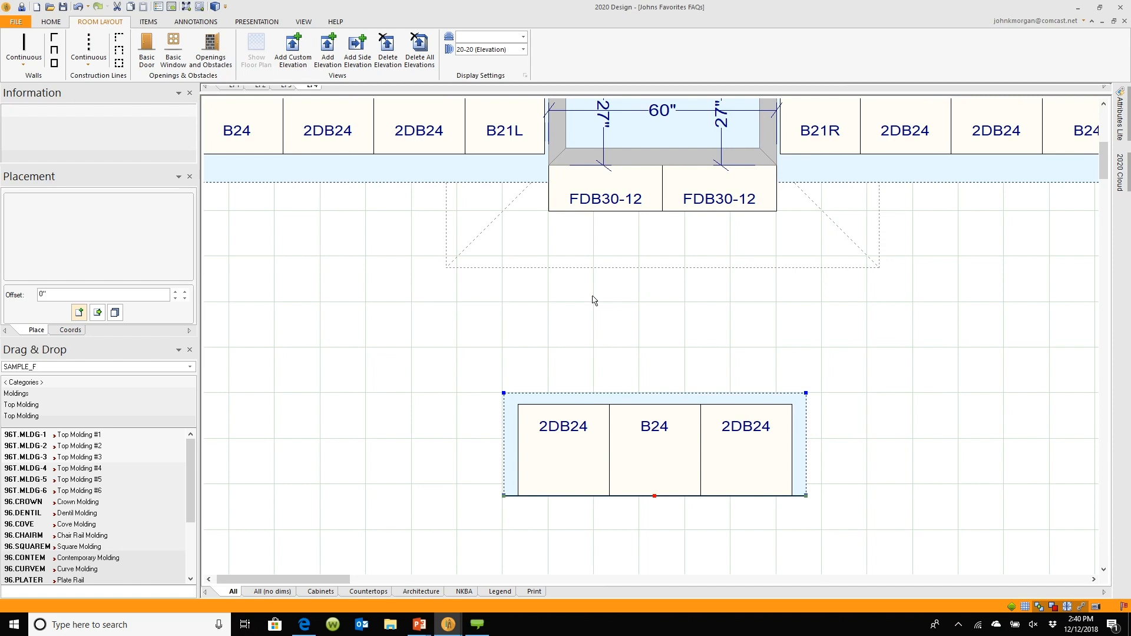
left_click_drag(411, 92, 414, 433)
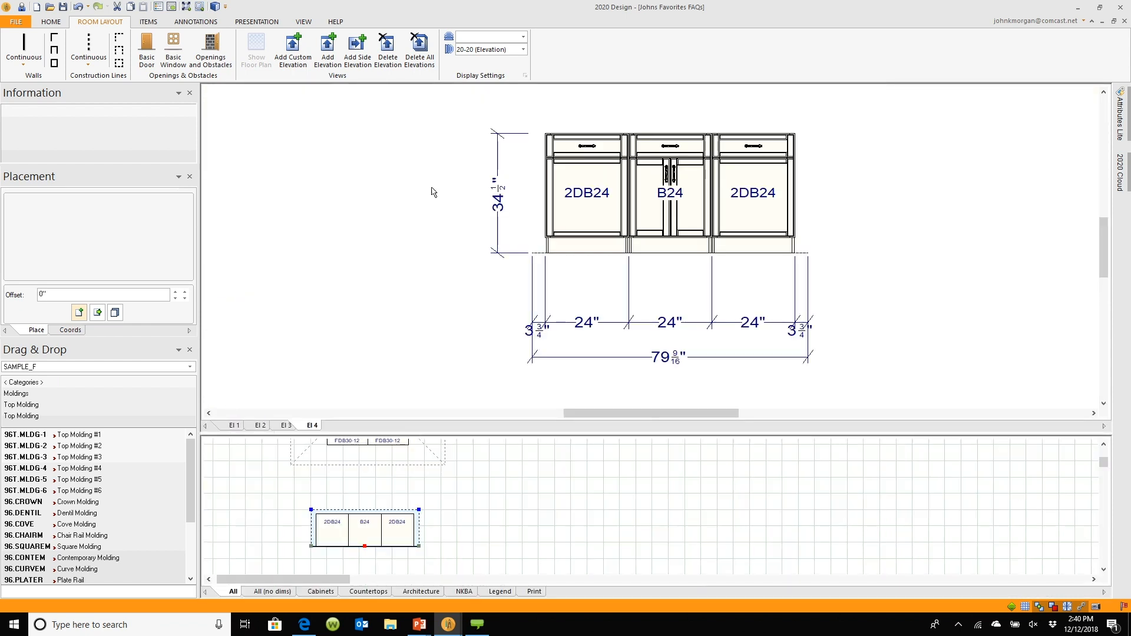
scroll(449, 192, "down", 1)
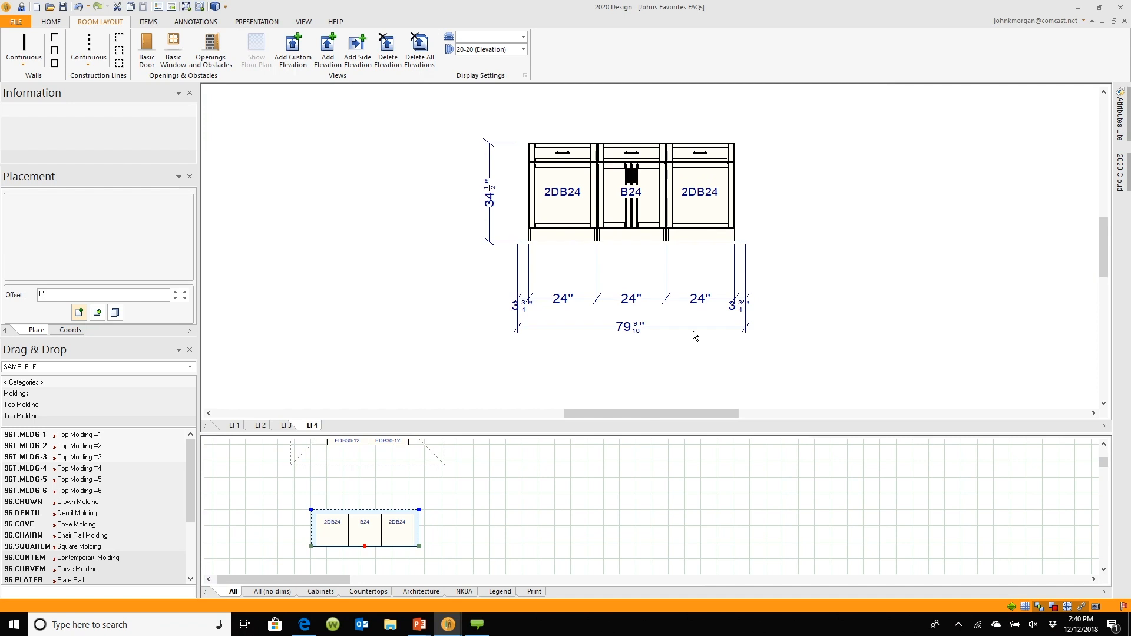
left_click(234, 425)
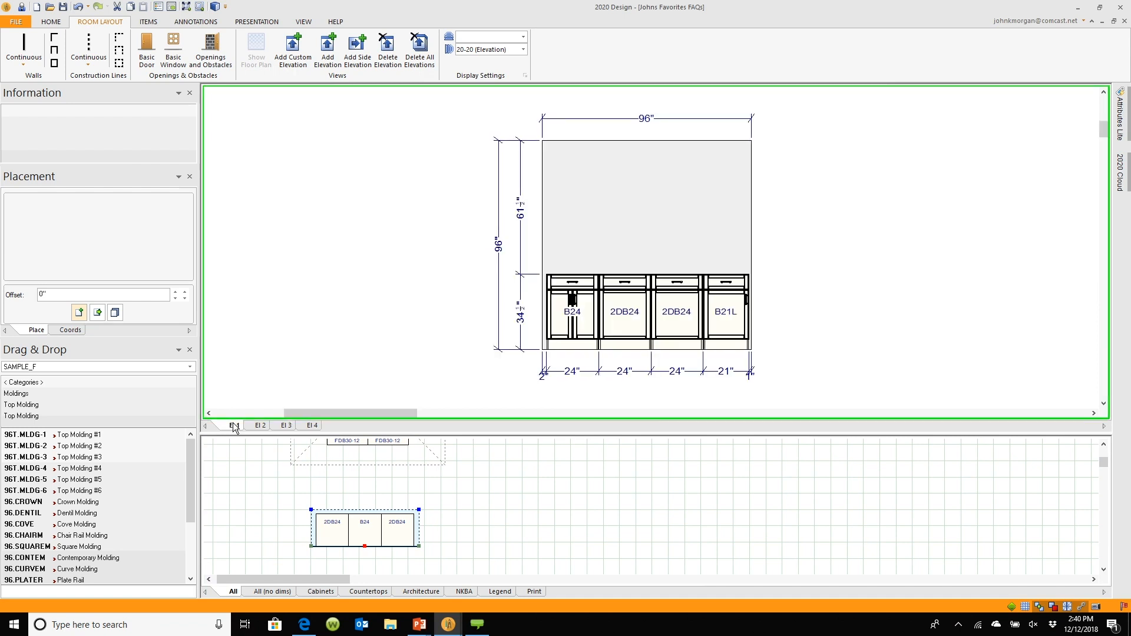
left_click(249, 425)
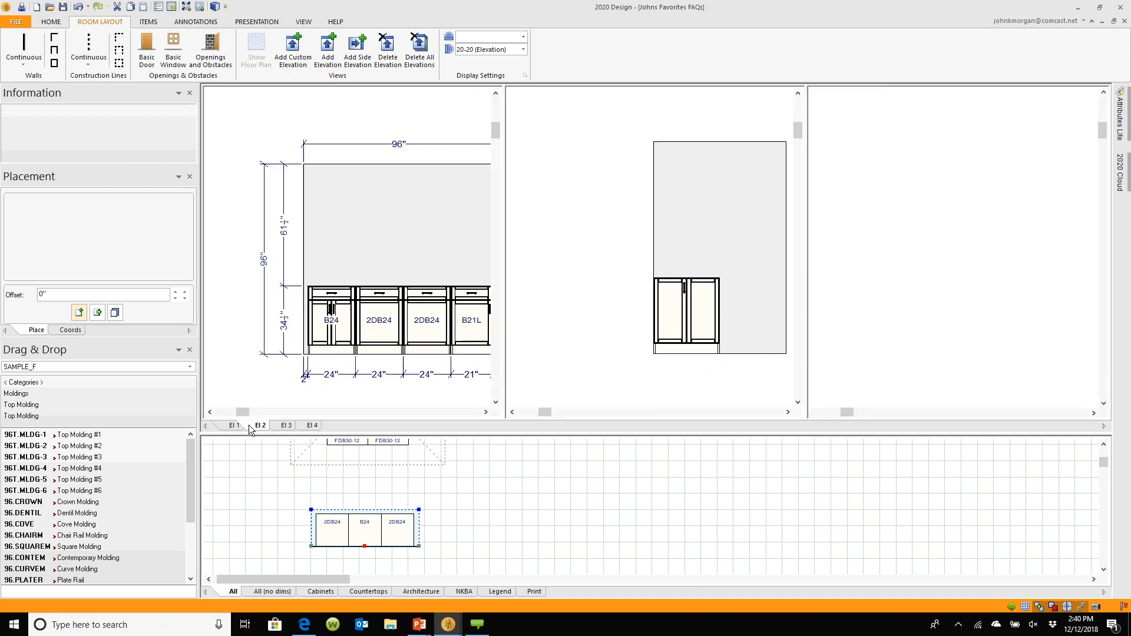
left_click(282, 426)
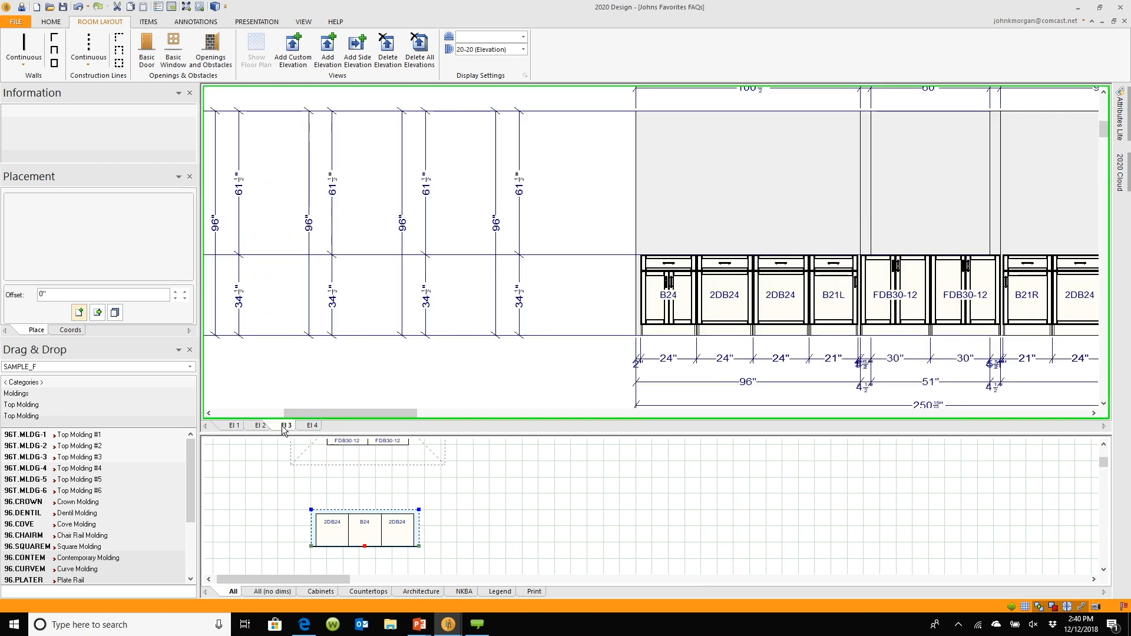
left_click(312, 426)
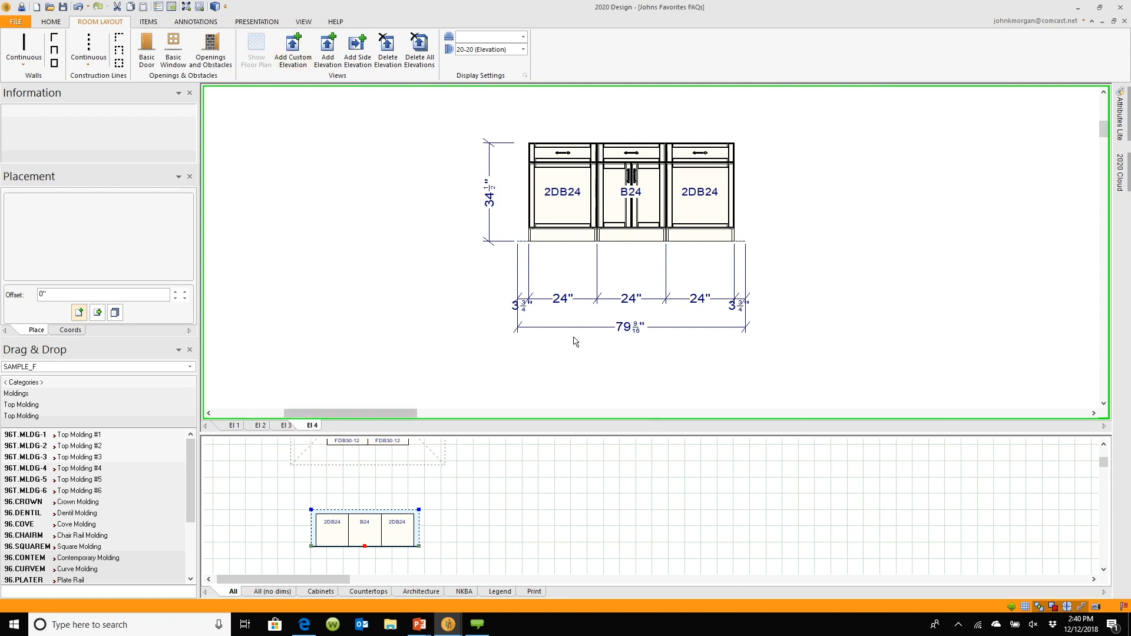
left_click_drag(623, 435, 626, 87)
scroll(512, 309, "down", 5)
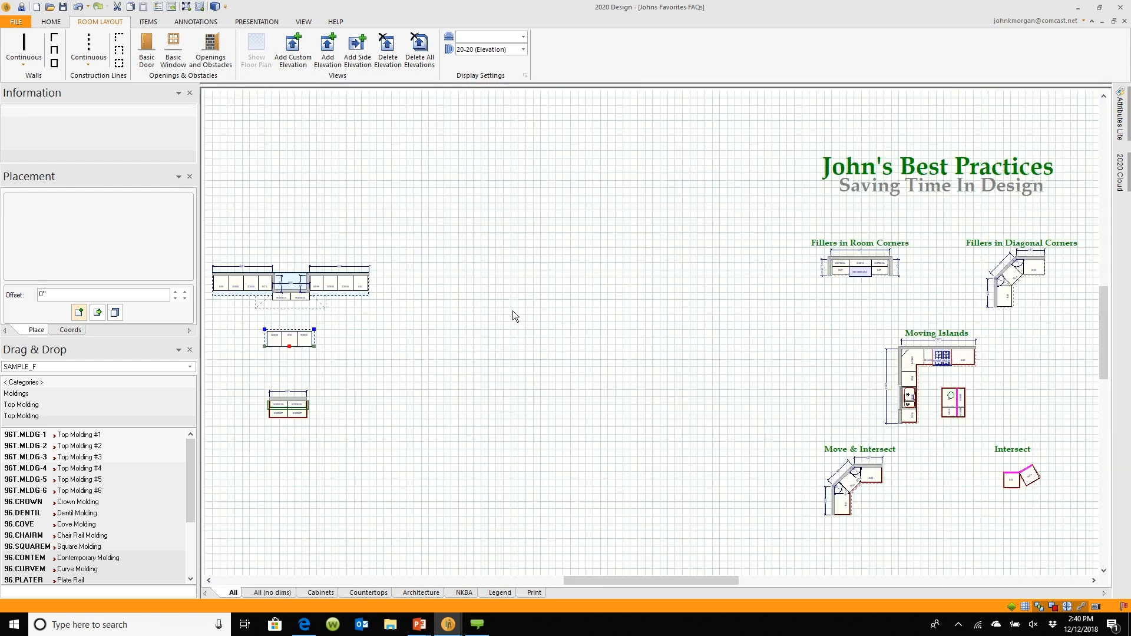
middle_click_drag(746, 314, 469, 324)
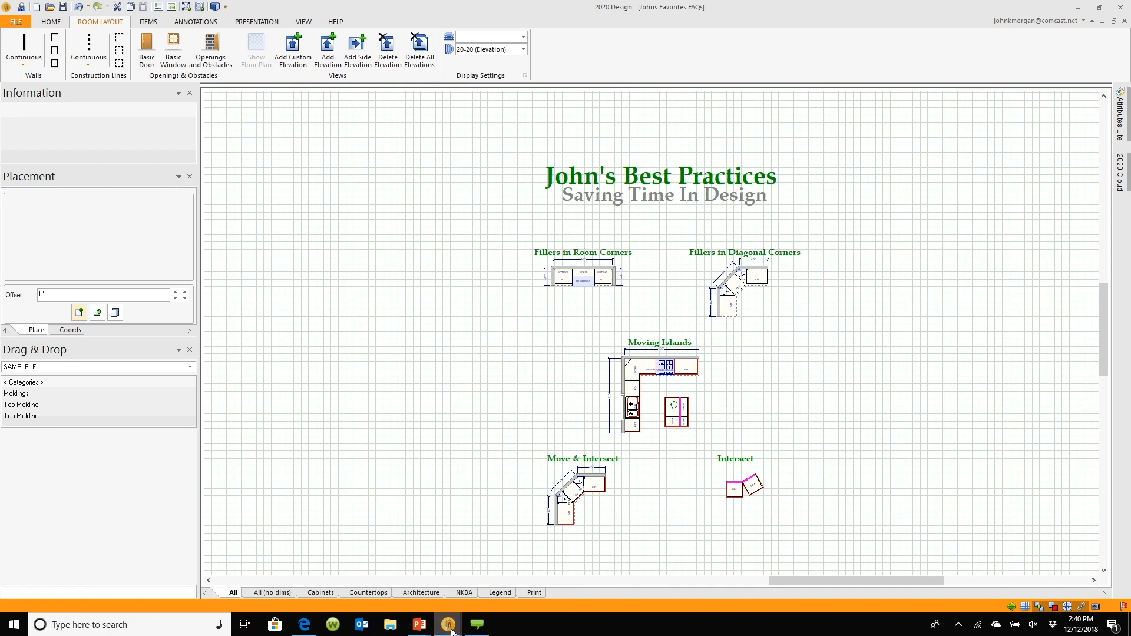
Advance the presentation to the Power of The TAB Key slide and switch back to 2020 Design
mouse_move(420, 625)
left_click(458, 588)
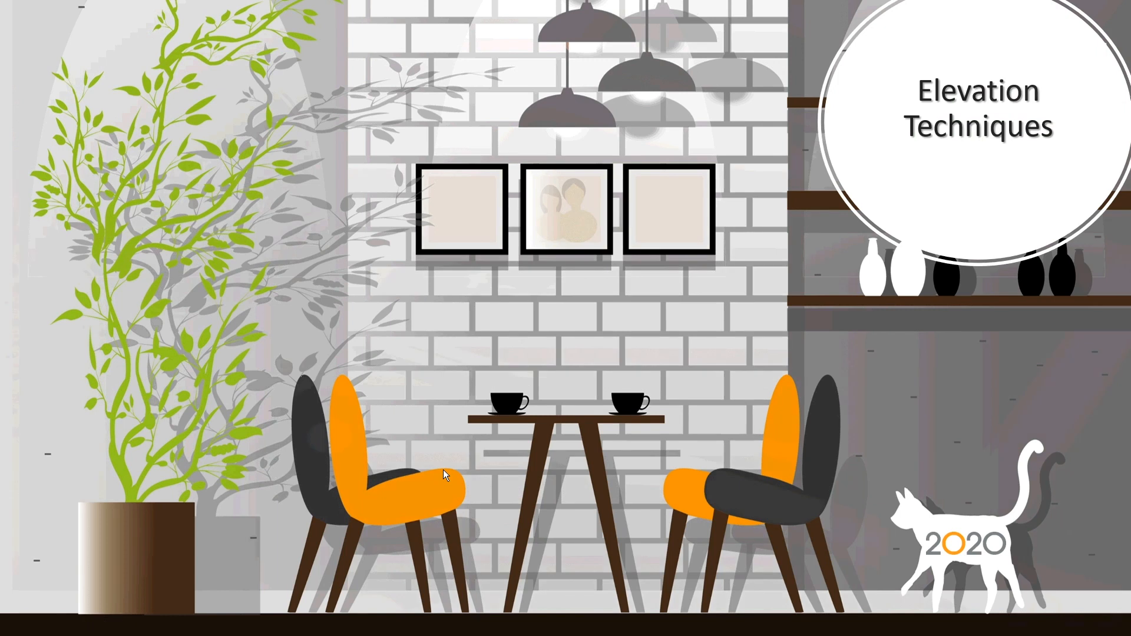
left_click(443, 469)
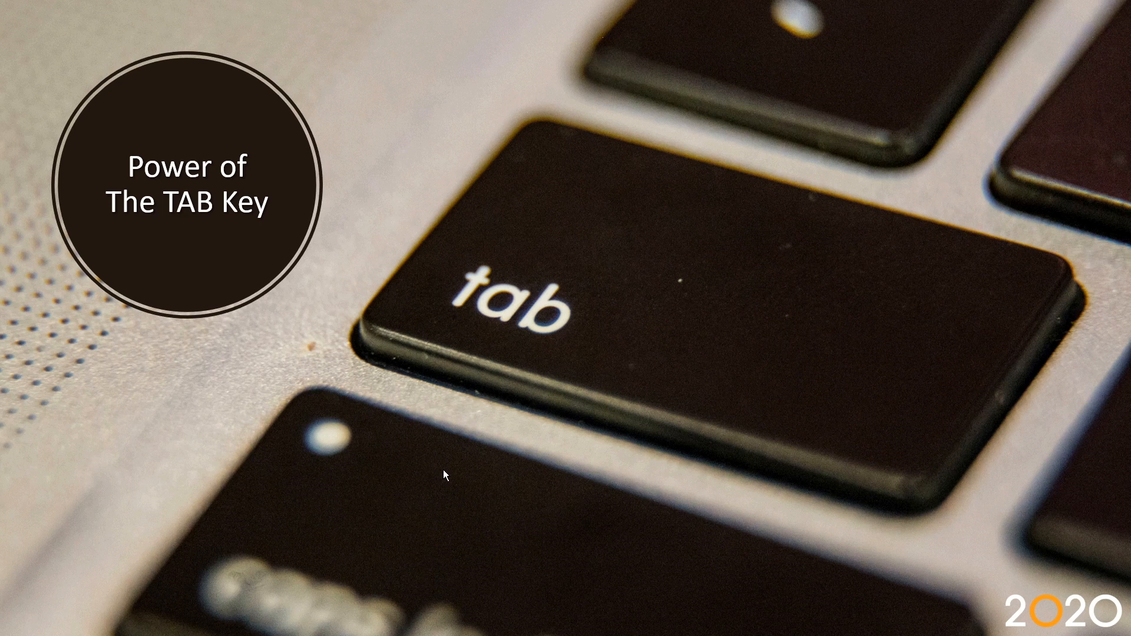
key("alt+Tab")
key("alt+Tab")
key("alt+Tab")
key("alt+Tab")
key("alt+Tab")
key("alt+Tab")
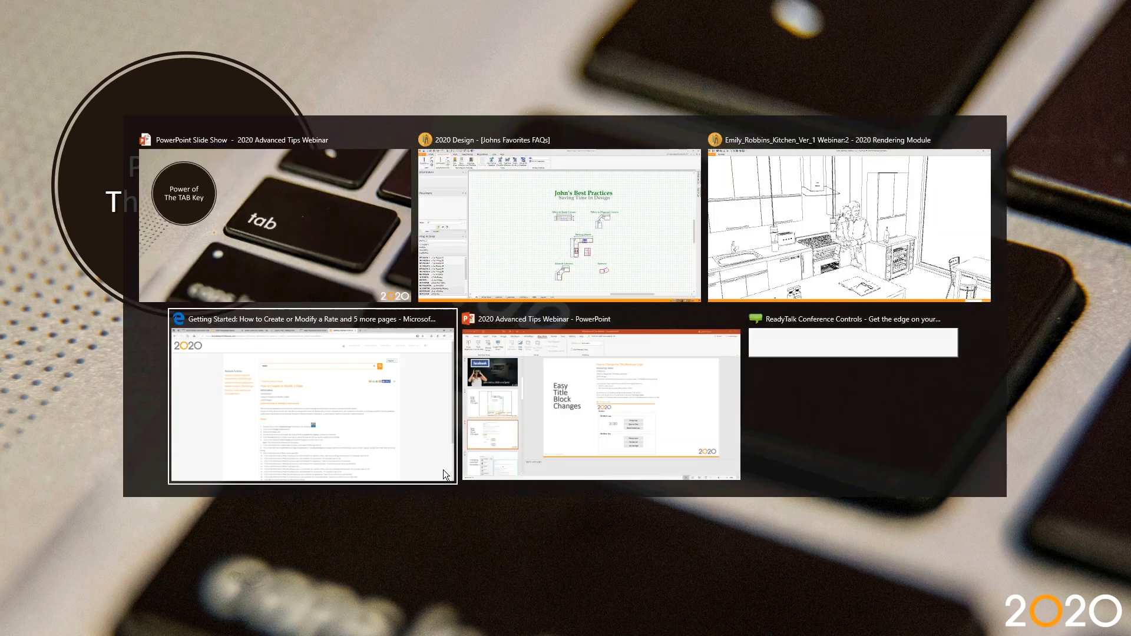
key("alt+Tab")
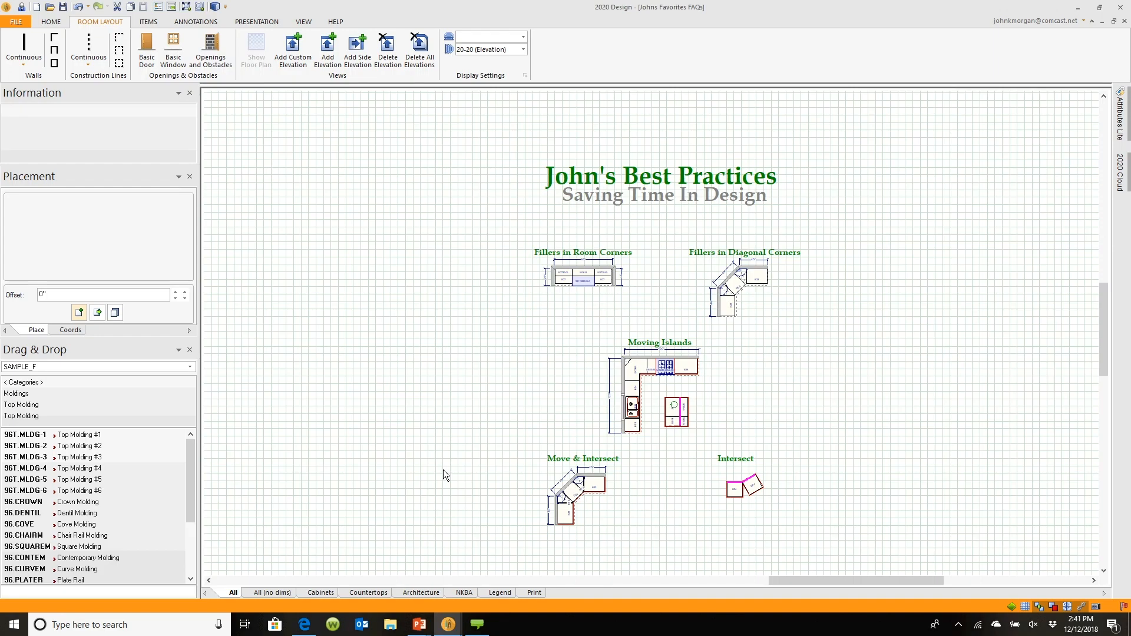
Zoom in on the 60" W3030-GL and B303427 cabinet group and select its individual cabinets and crown molding
middle_click_drag(443, 477, 961, 399)
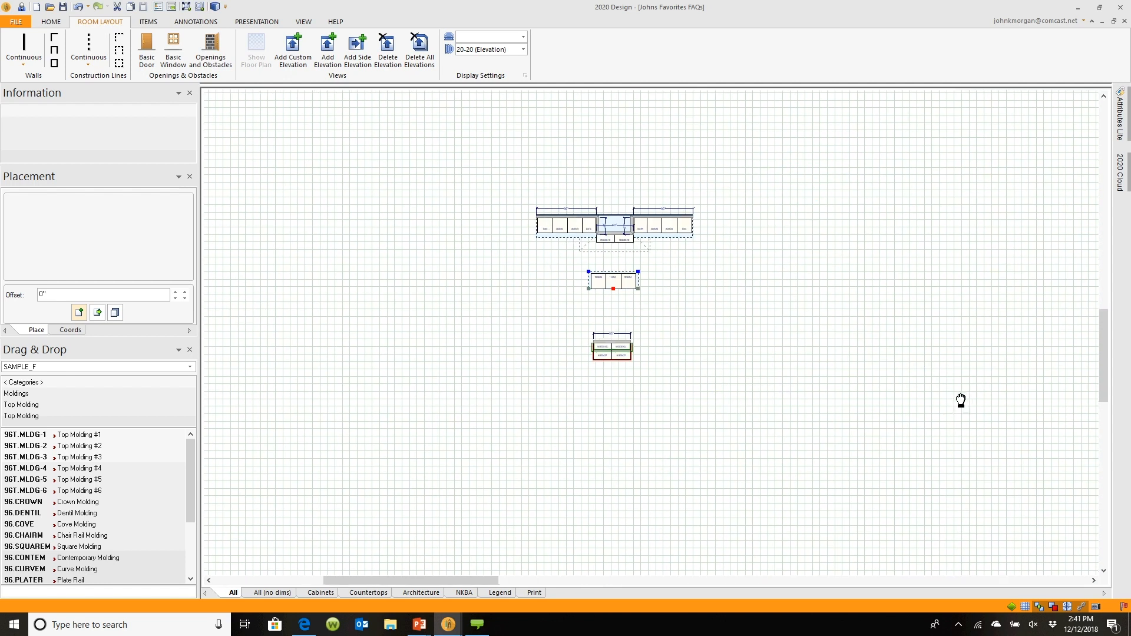
scroll(619, 399, "up", 4)
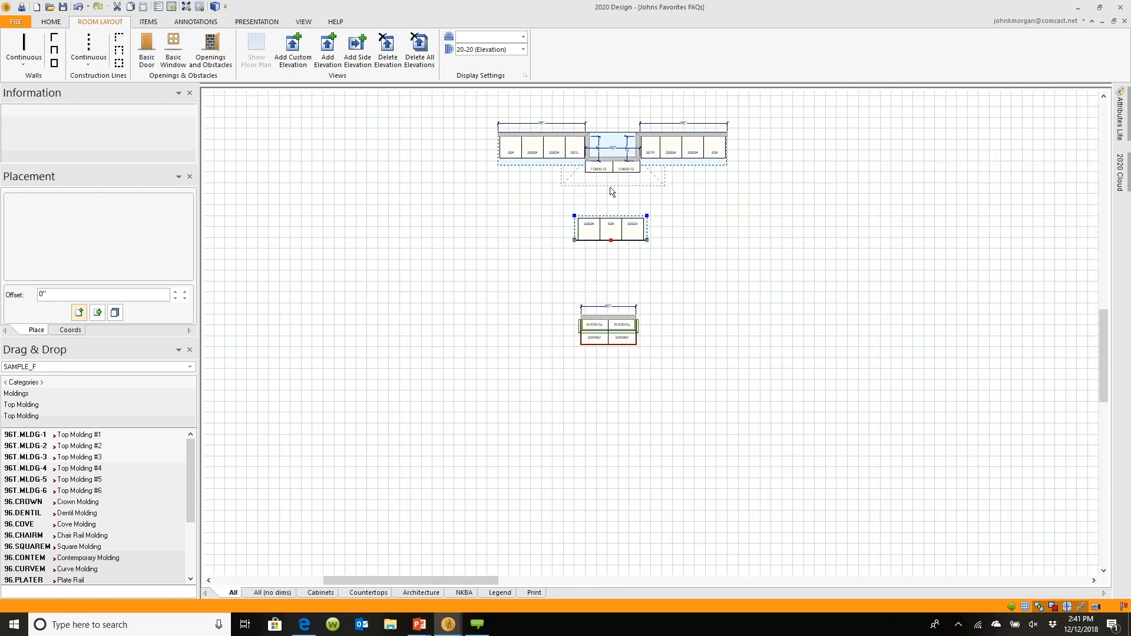
scroll(636, 383, "up", 4)
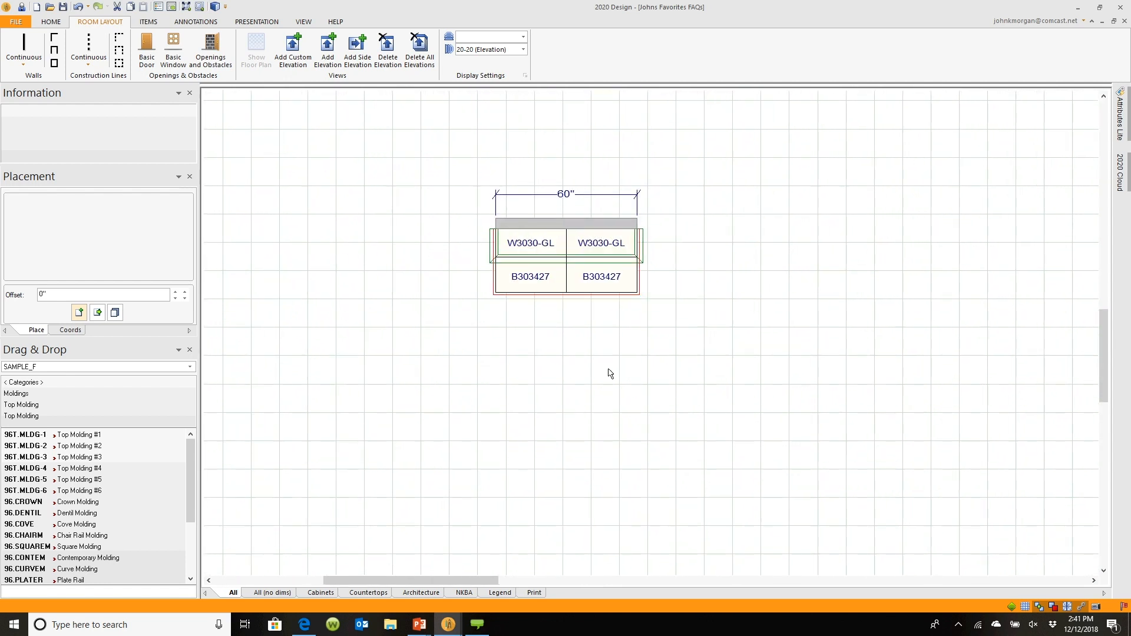
middle_click_drag(609, 373, 678, 394)
scroll(669, 383, "up", 3)
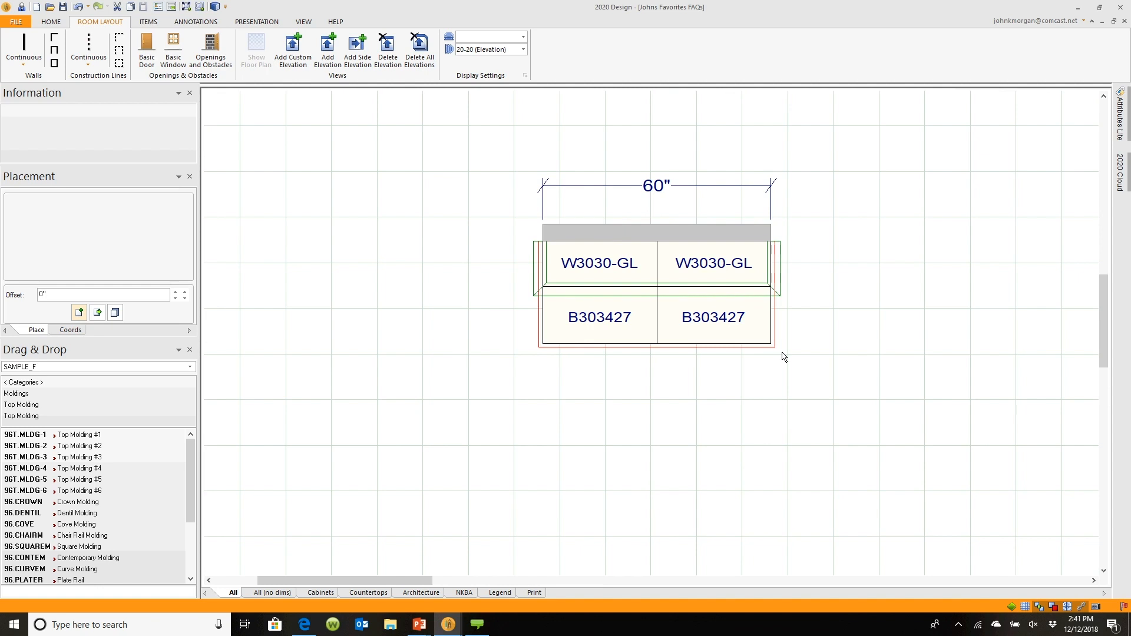
left_click(559, 342)
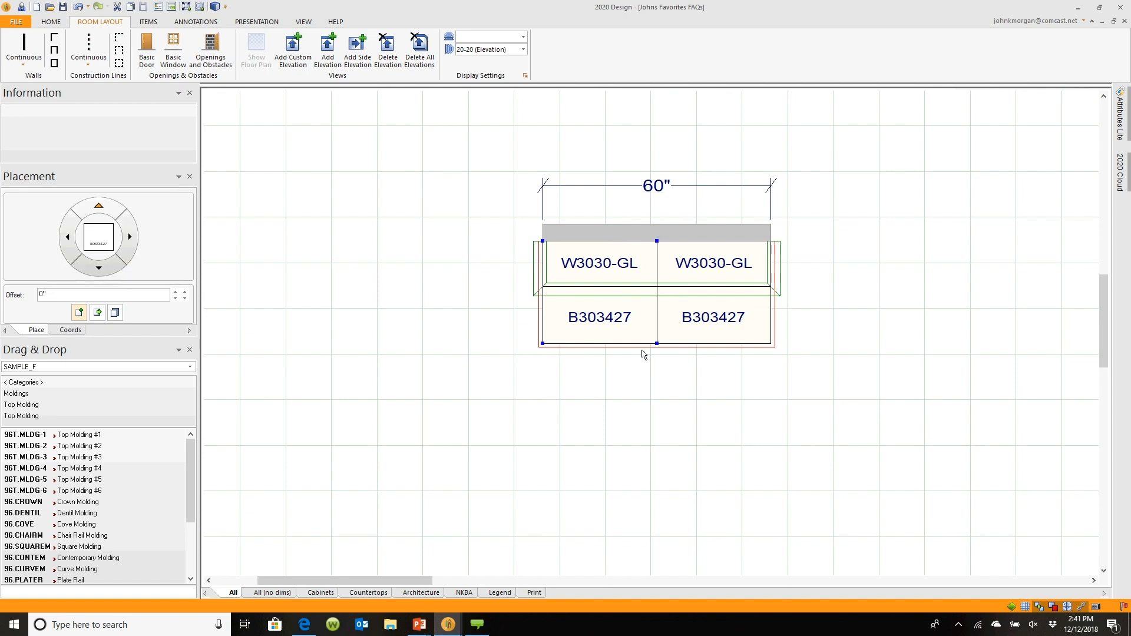
left_click(709, 342)
left_click(685, 296)
left_click(553, 337)
left_click(613, 297)
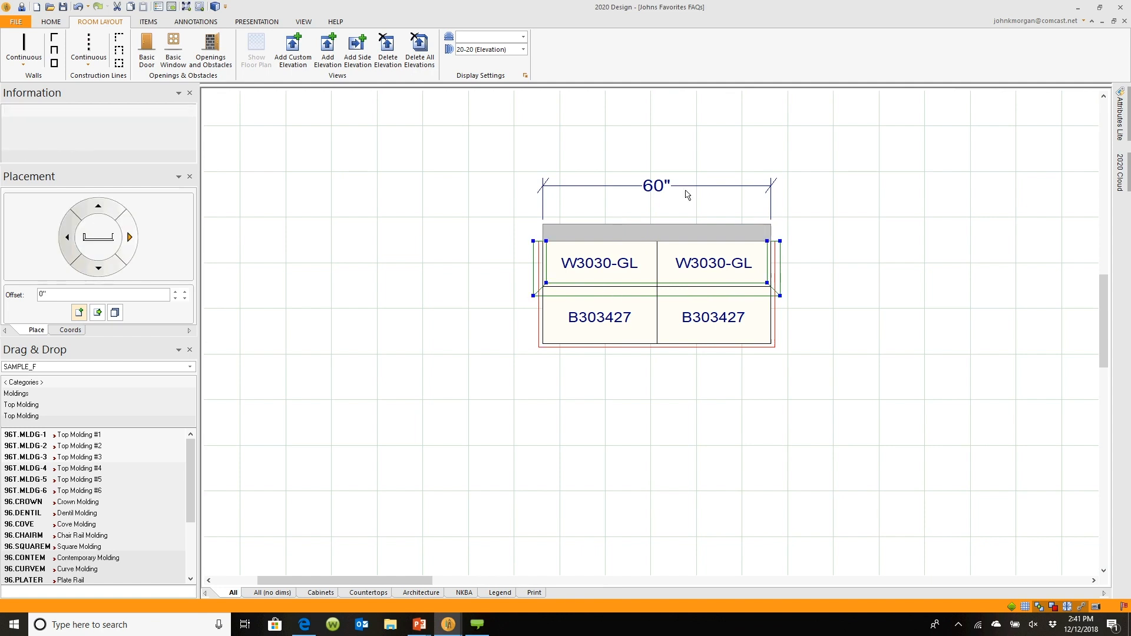
Cycle the selection through the overlapping items of the cabinet group to select the base cabinets
scroll(686, 194, "up", 3)
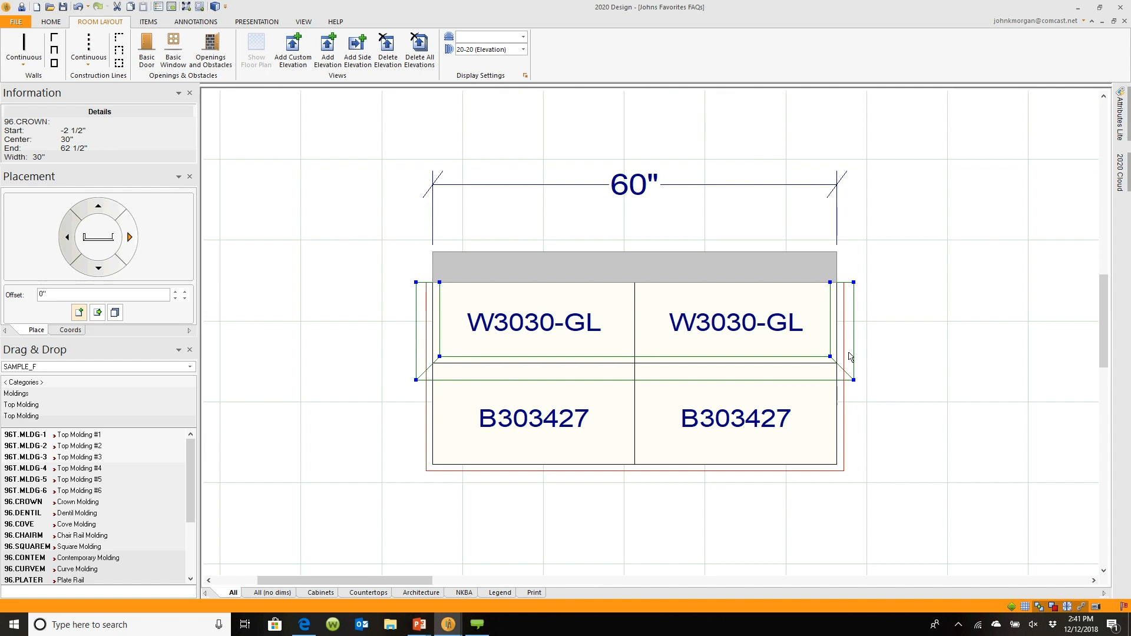
key("Tab")
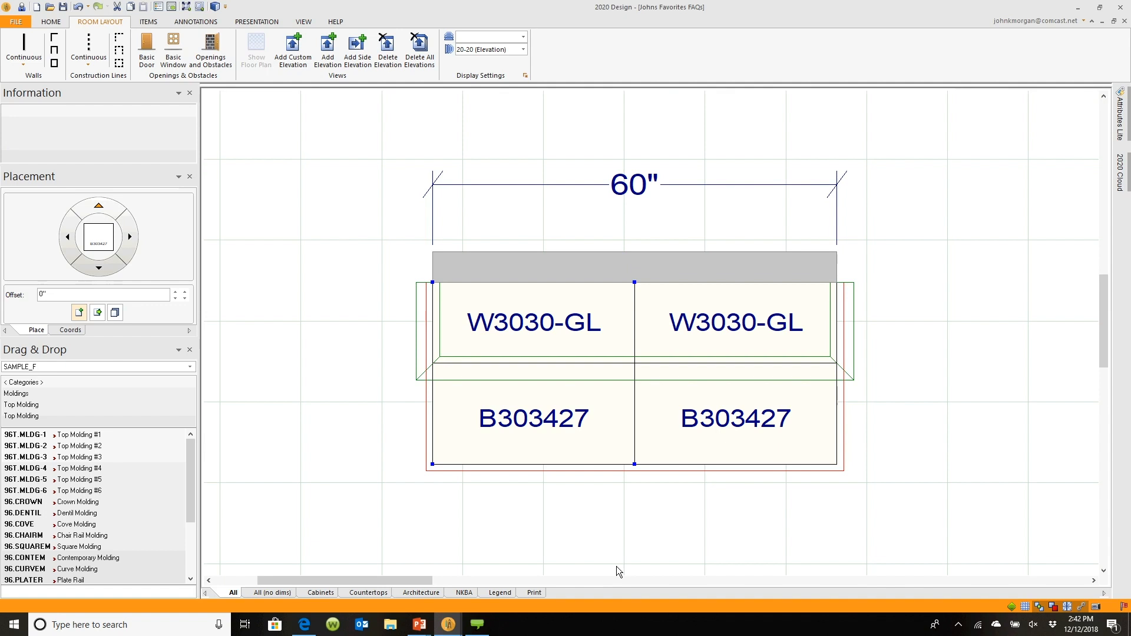
key("Tab")
key("Tab")
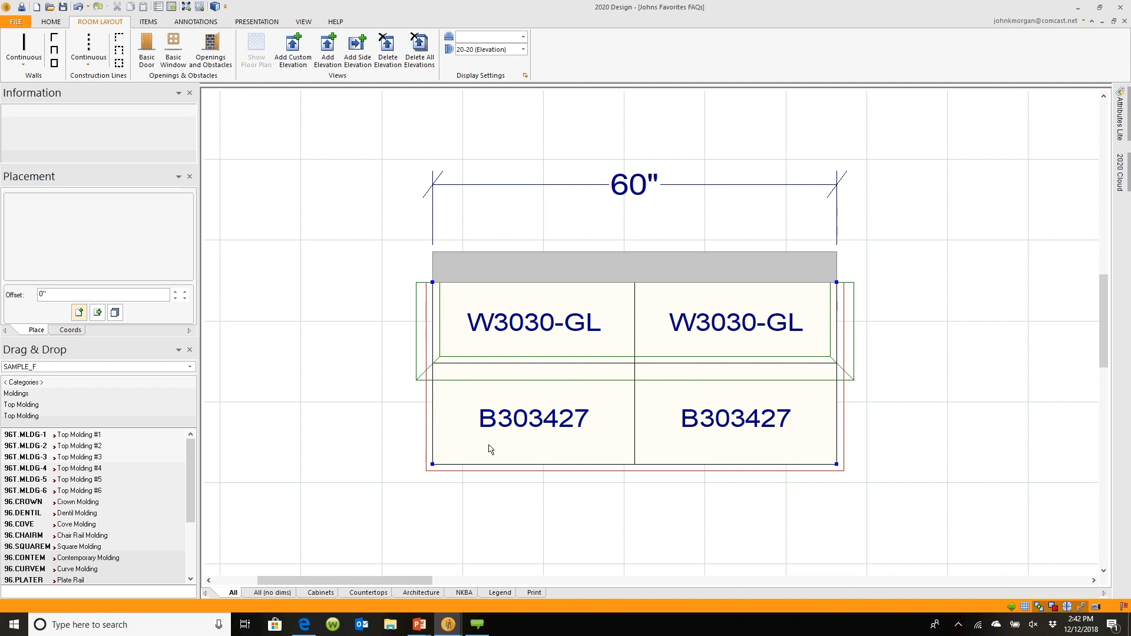
Add an elevation across the selected cabinet group, review the El 5 view, and close the split pane
left_click(328, 53)
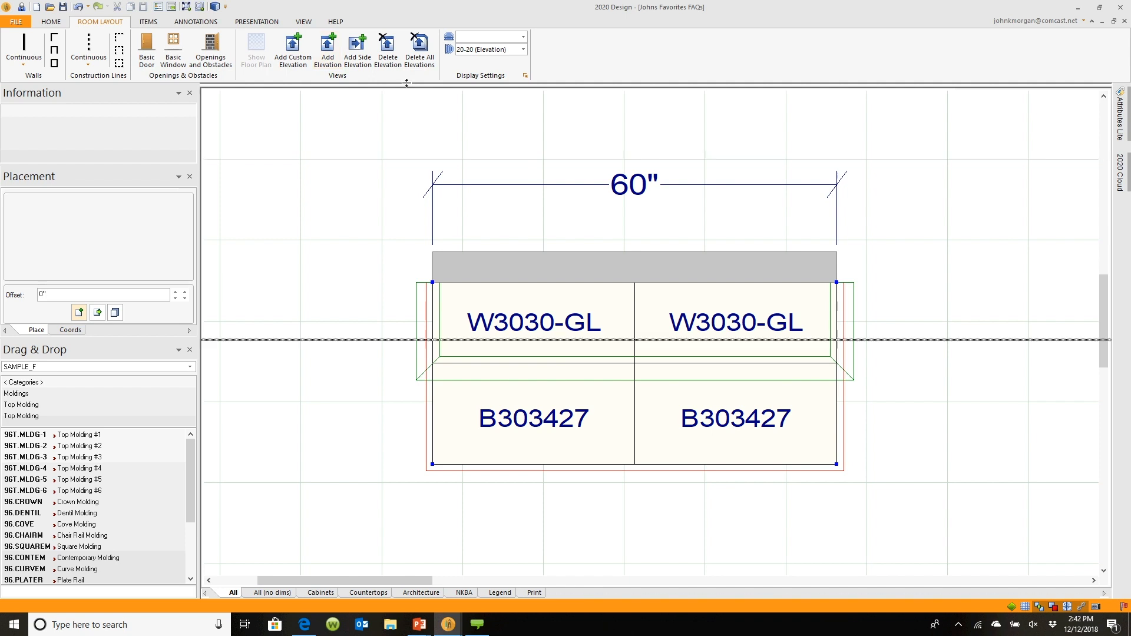
left_click(379, 522)
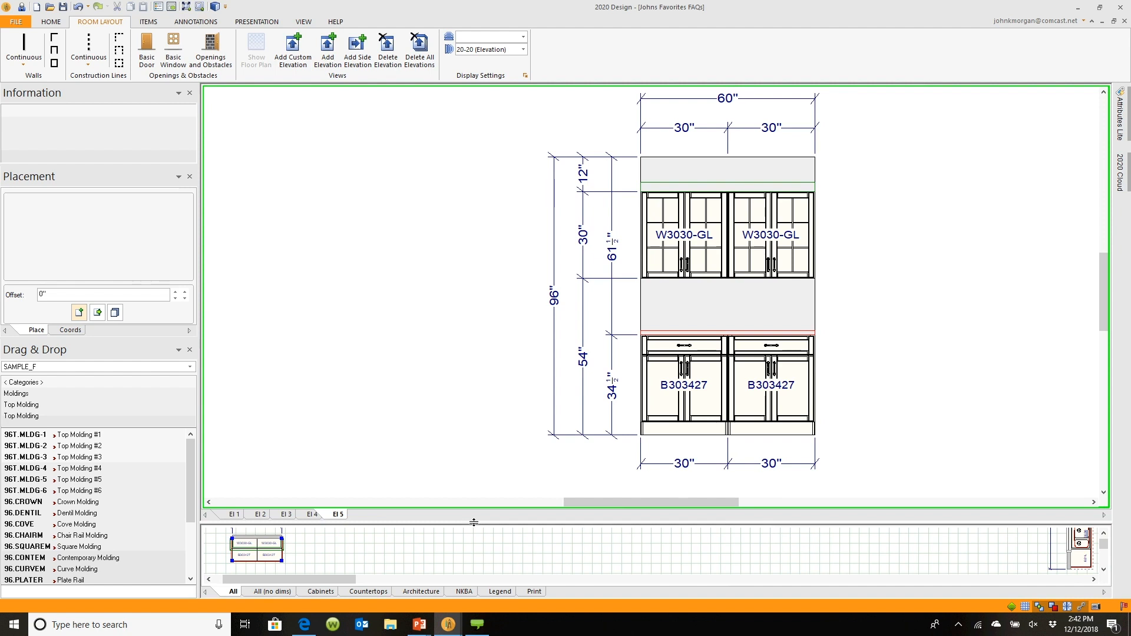
left_click_drag(473, 522, 502, 107)
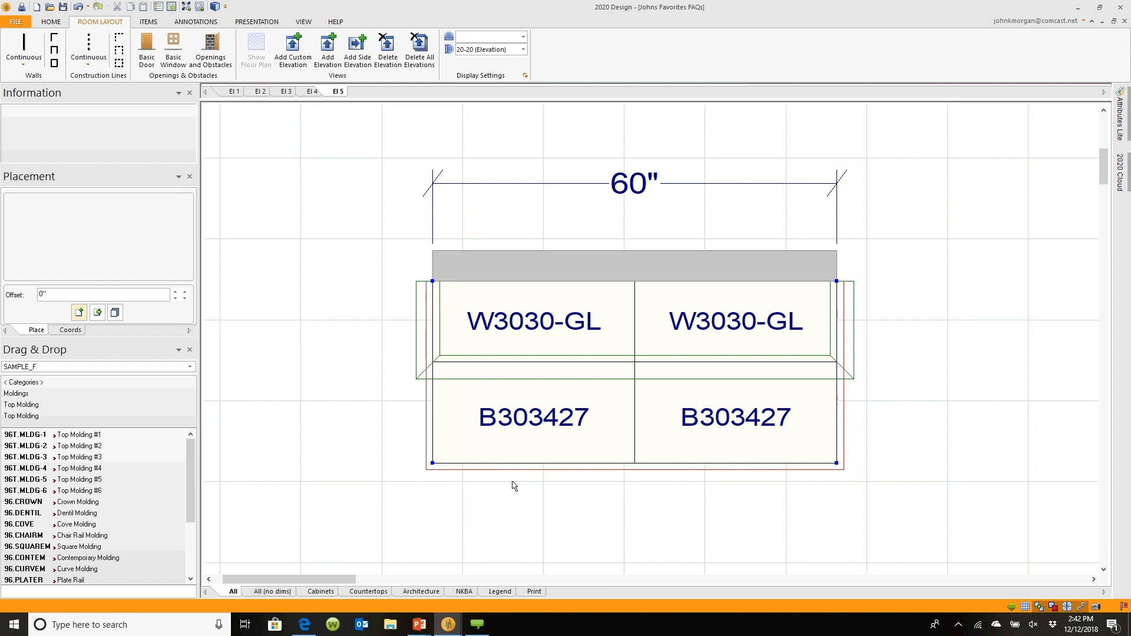
left_click(608, 457)
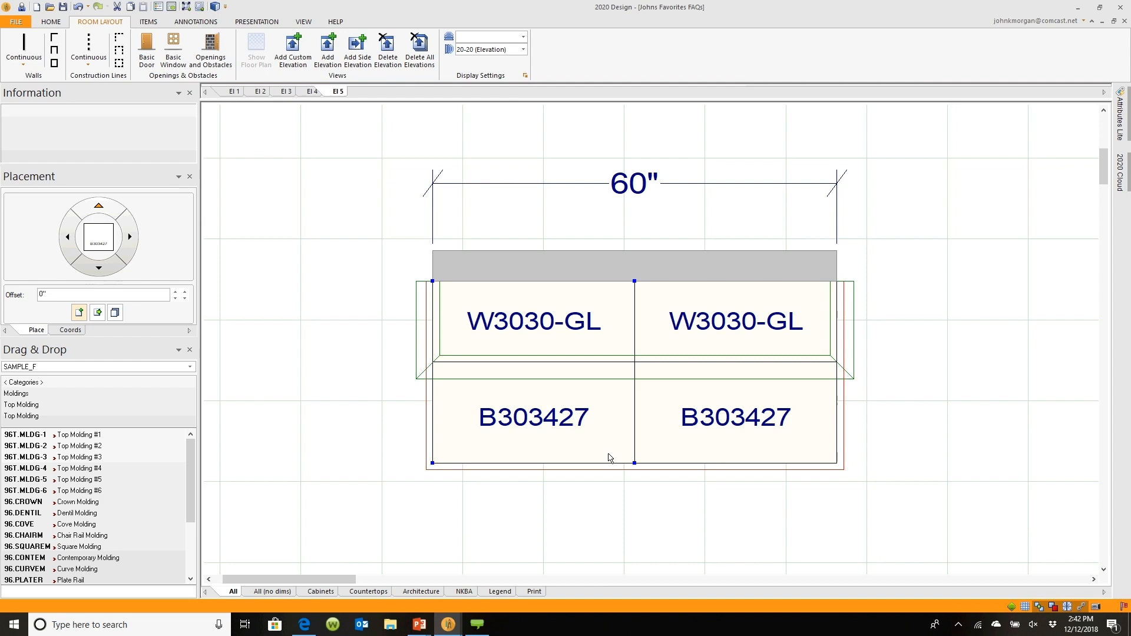
left_click(608, 457)
mouse_move(416, 626)
left_click(457, 569)
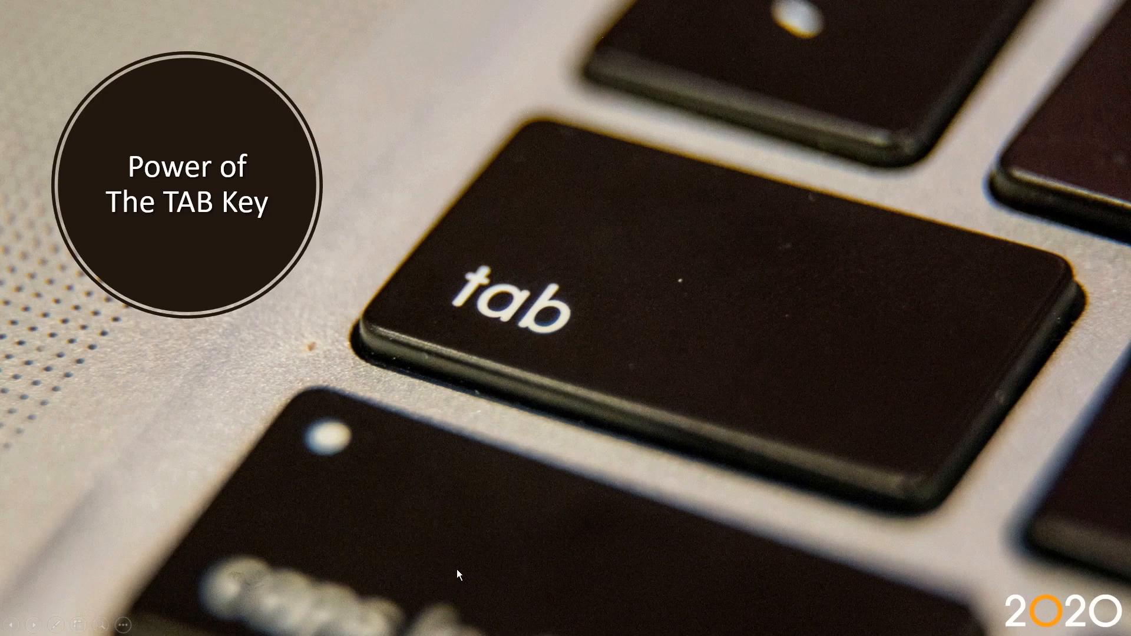
left_click(457, 569)
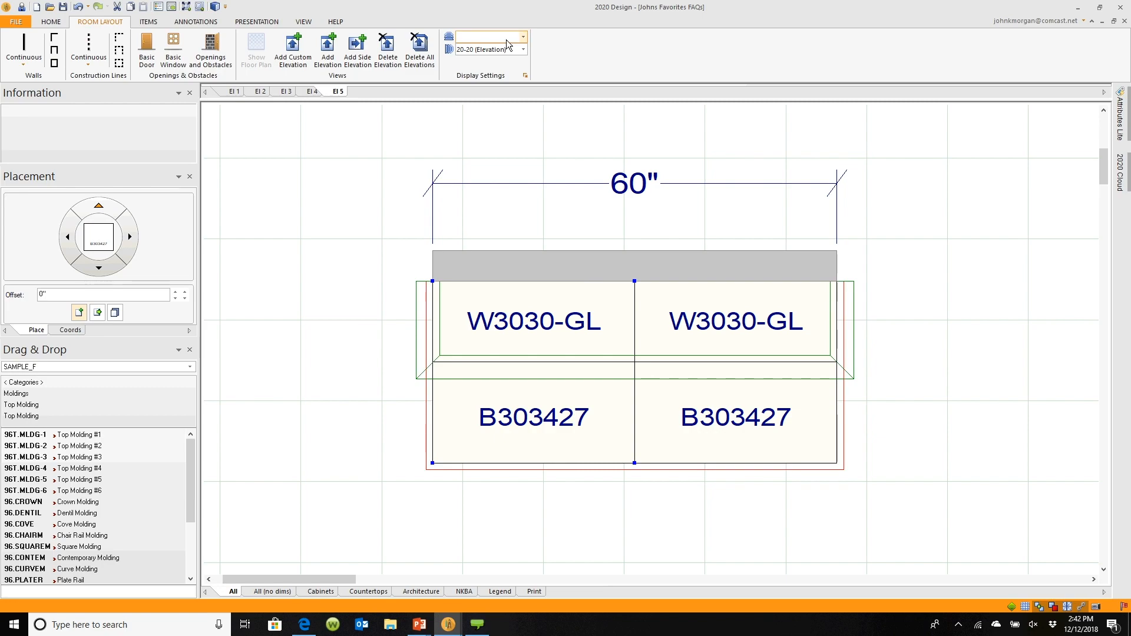
left_click(303, 22)
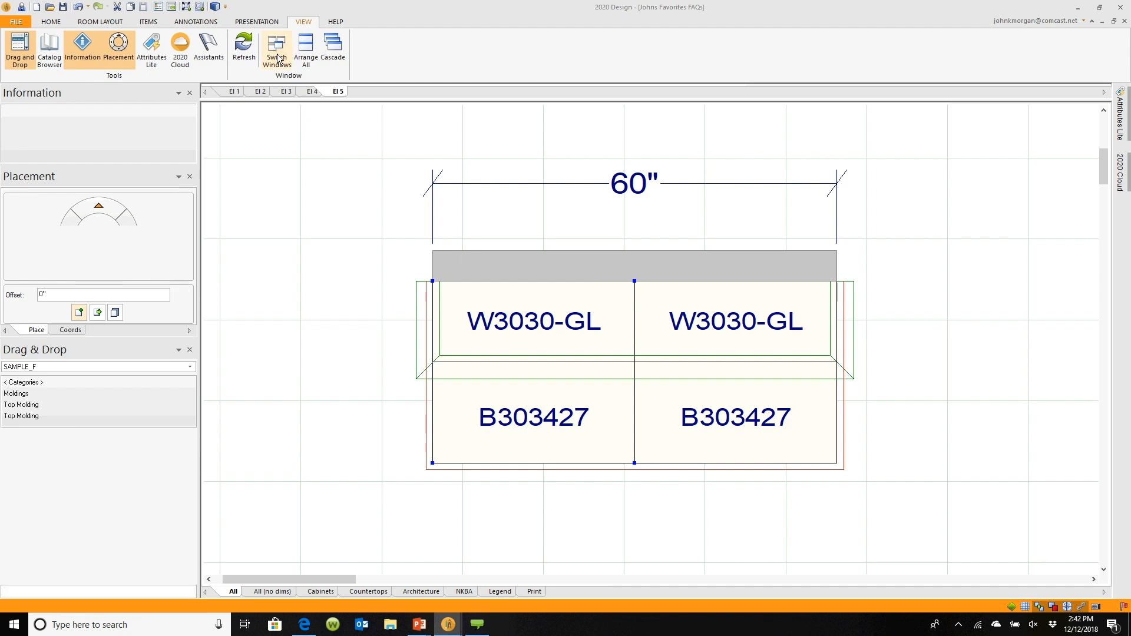
left_click(276, 50)
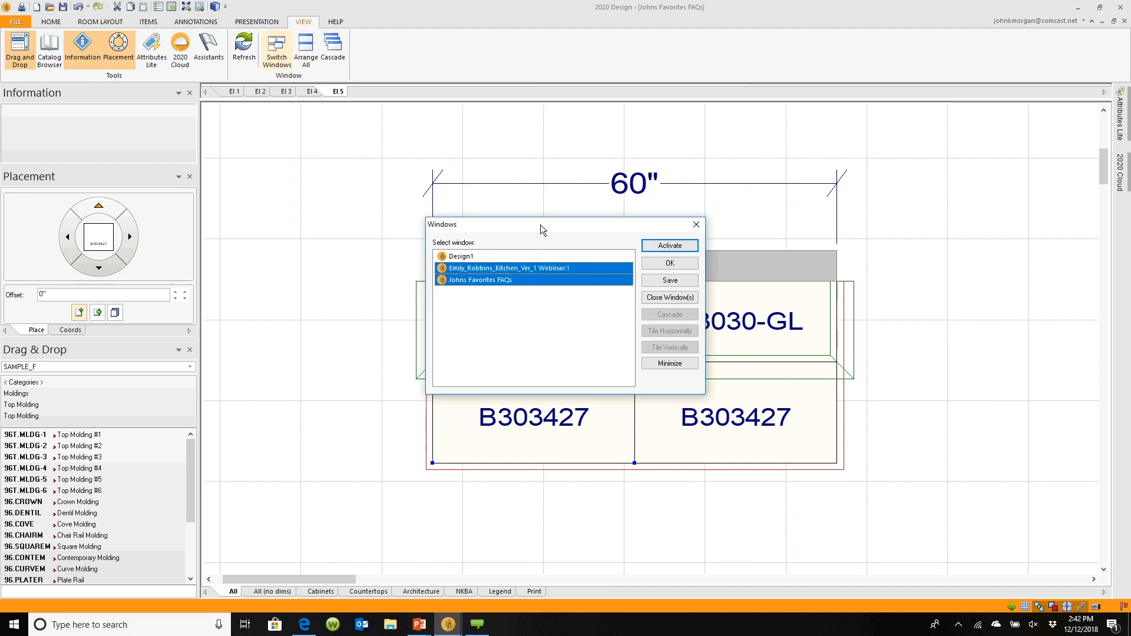
left_click(547, 268)
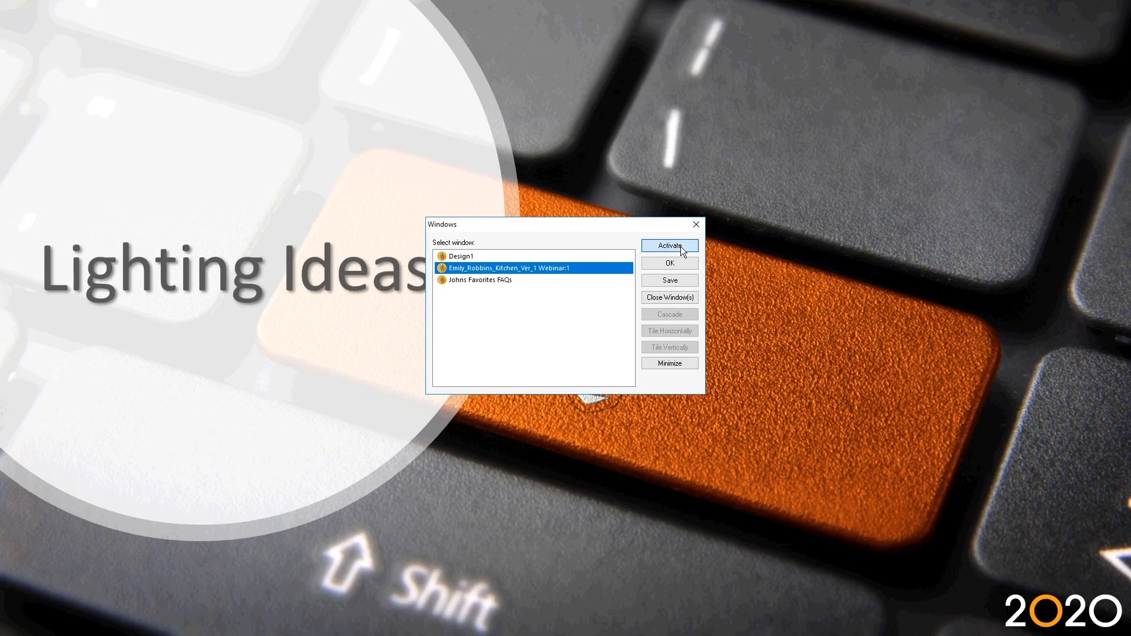
left_click(681, 247)
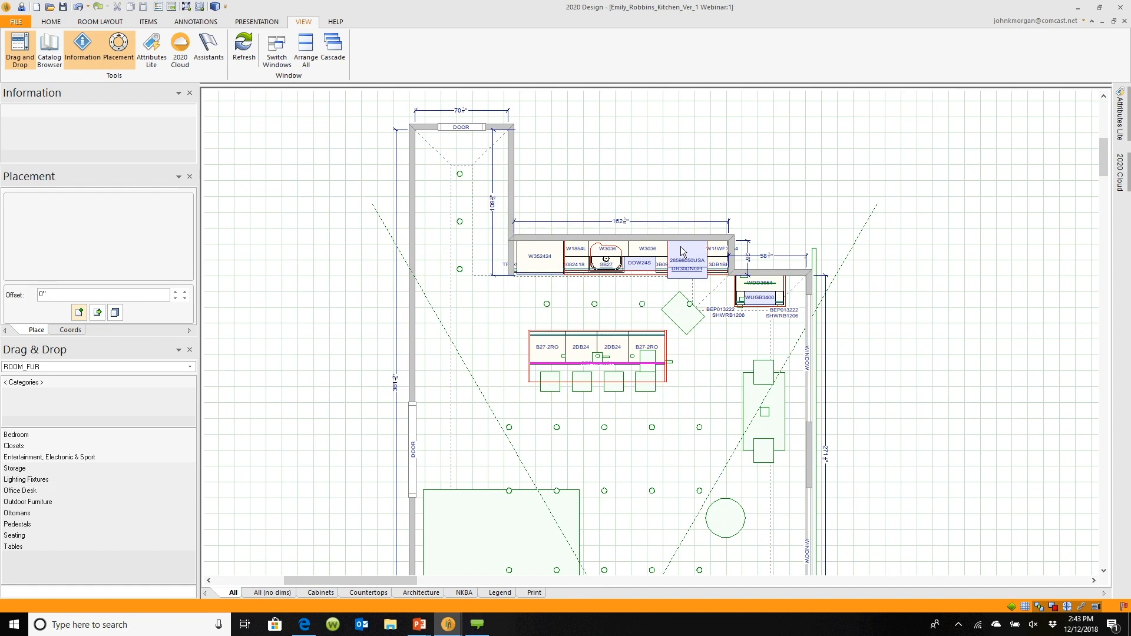
Open the 2020 Rendering Module window, adjust the kitchen camera view slightly, and minimize it
mouse_move(681, 250)
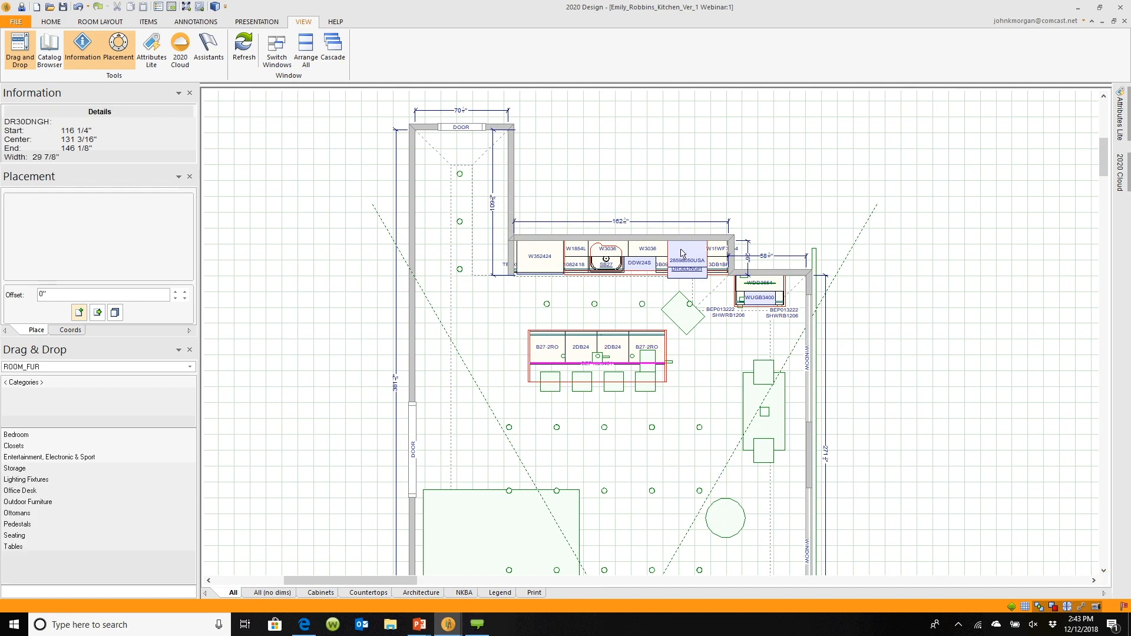
scroll(660, 407, "up", 3)
scroll(717, 285, "up", 1)
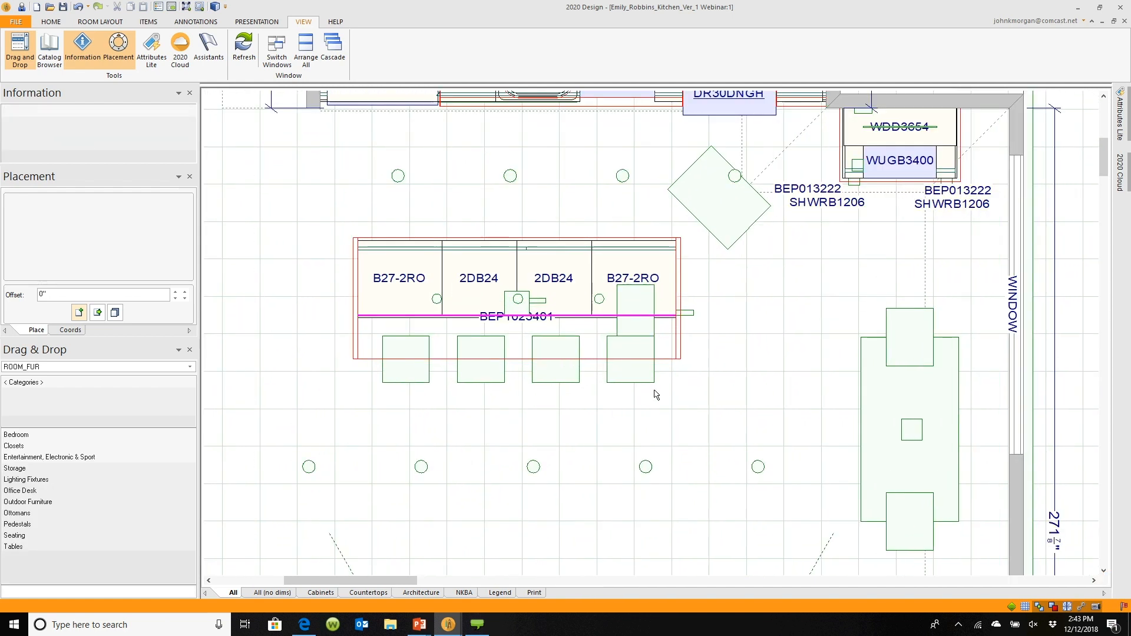
scroll(717, 285, "up", 1)
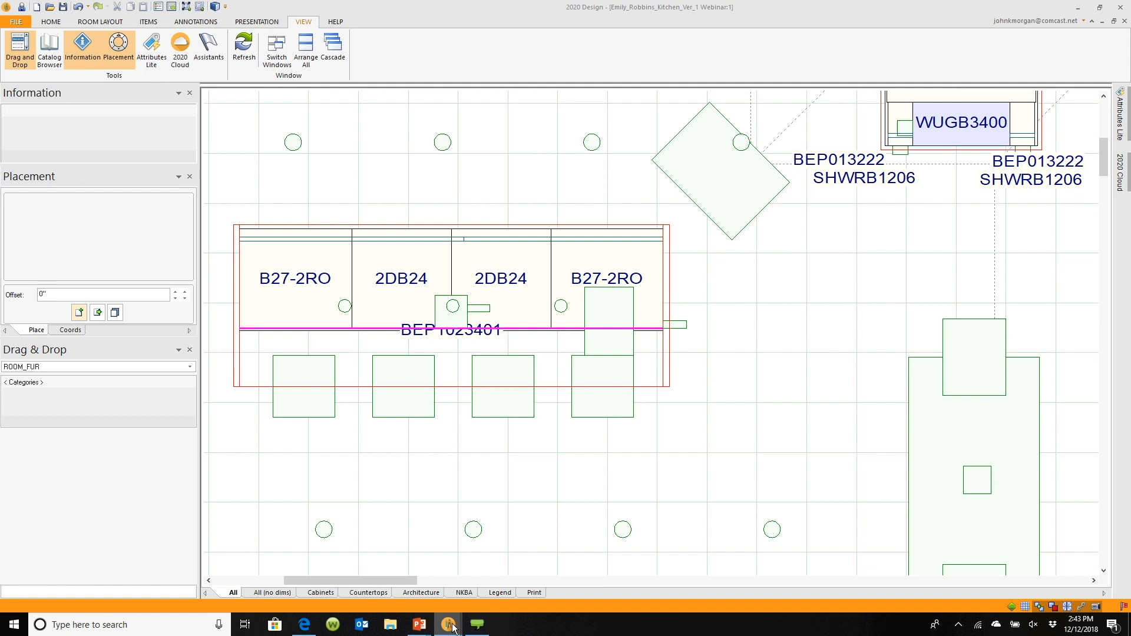
mouse_move(448, 624)
left_click(504, 577)
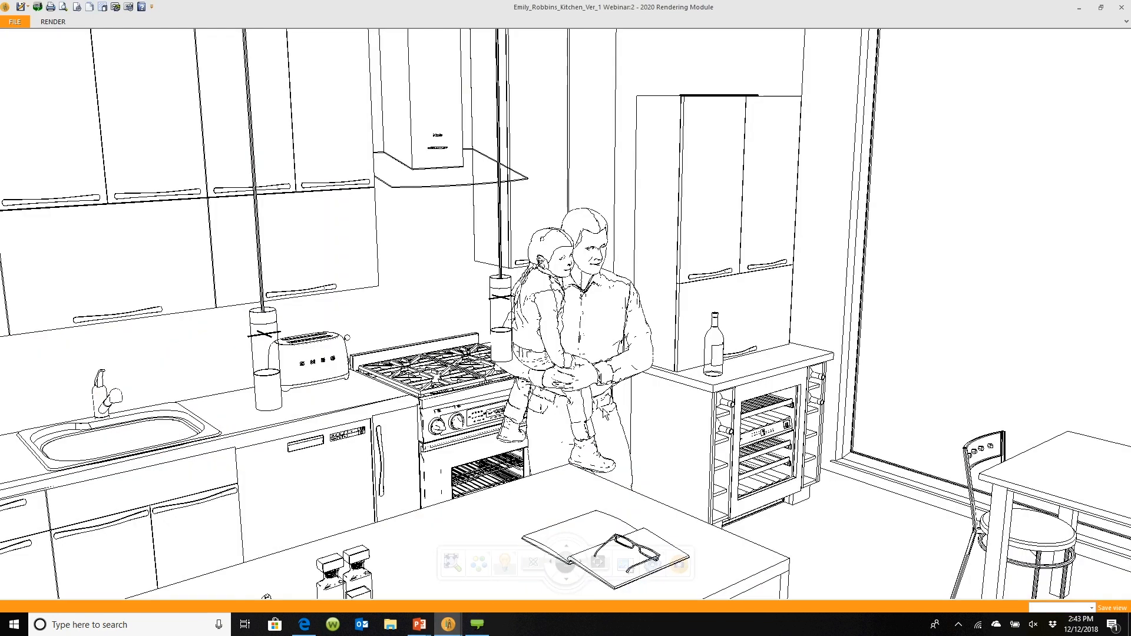
scroll(578, 401, "up", 2)
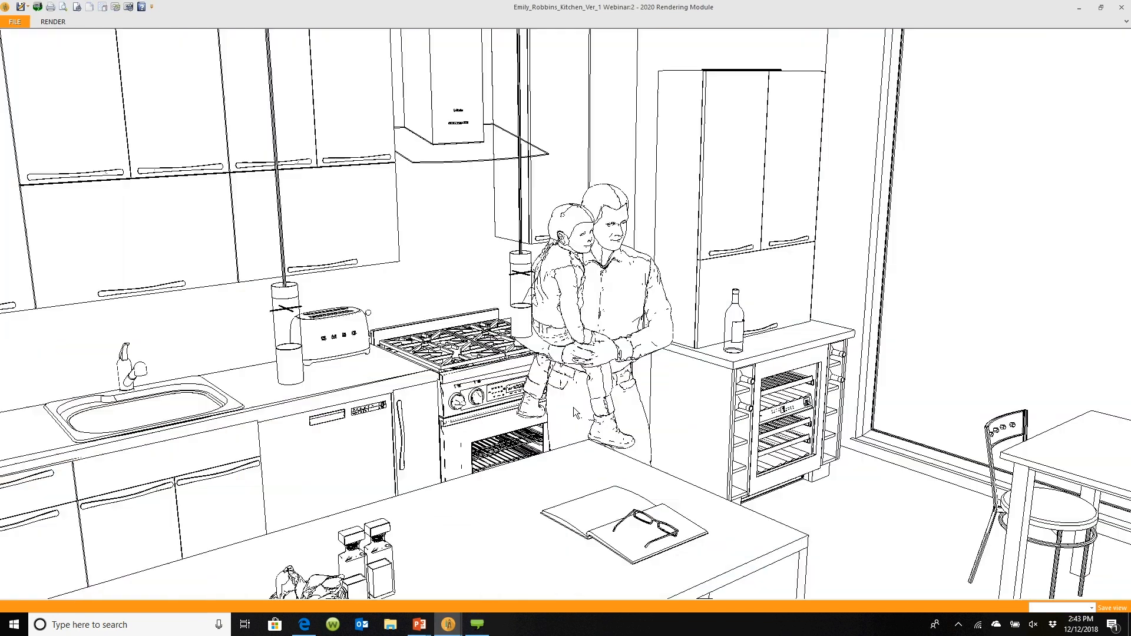
left_click_drag(574, 410, 574, 426)
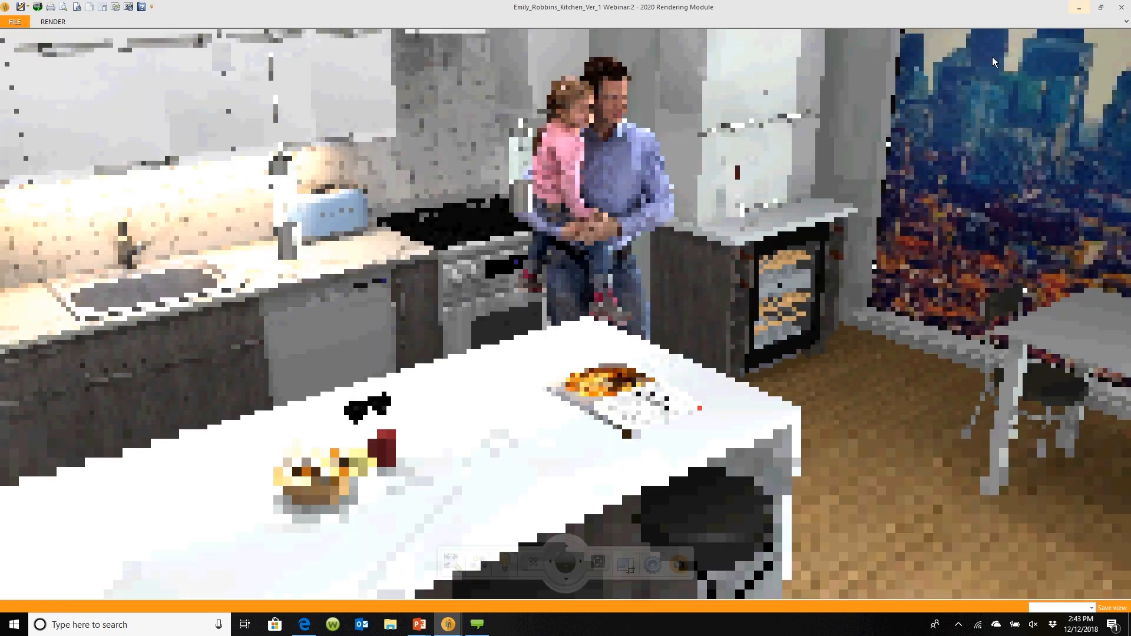
left_click(1083, 9)
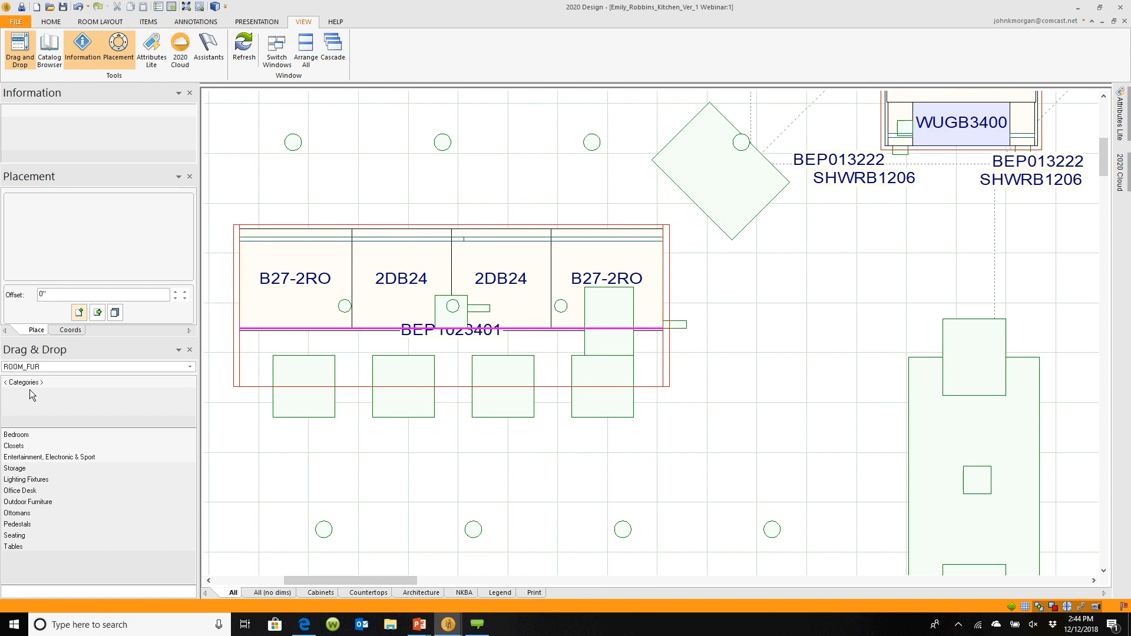
Place a SPOT.RECESSED light from the Lighting Fixtures Recessed catalog onto the island near the right B27-2RO cabinet
double_click(32, 480)
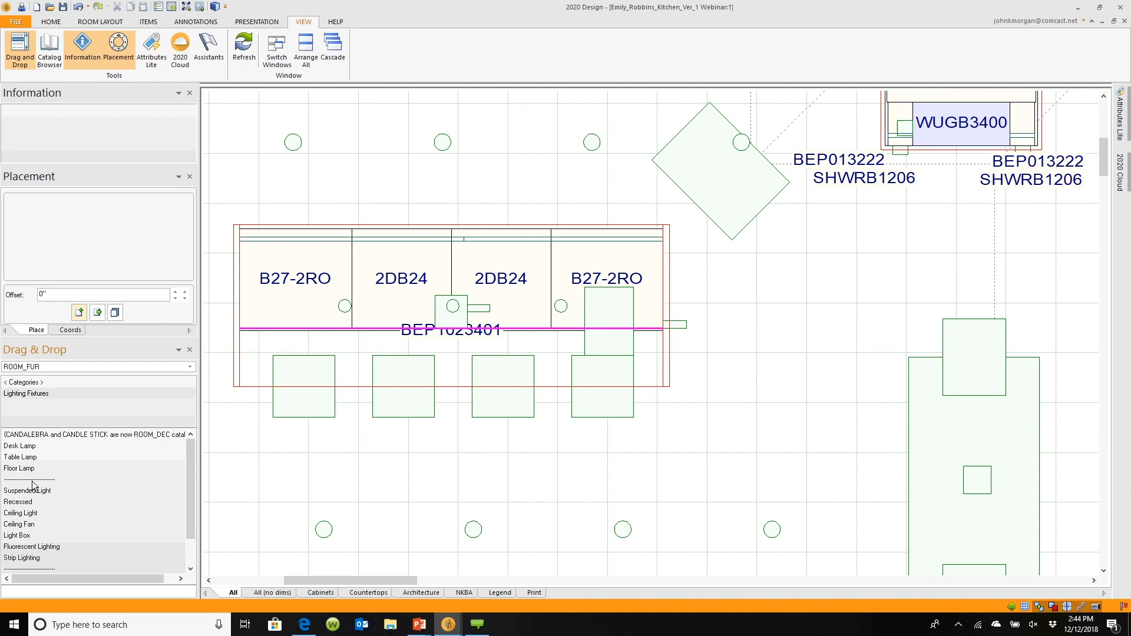
double_click(25, 501)
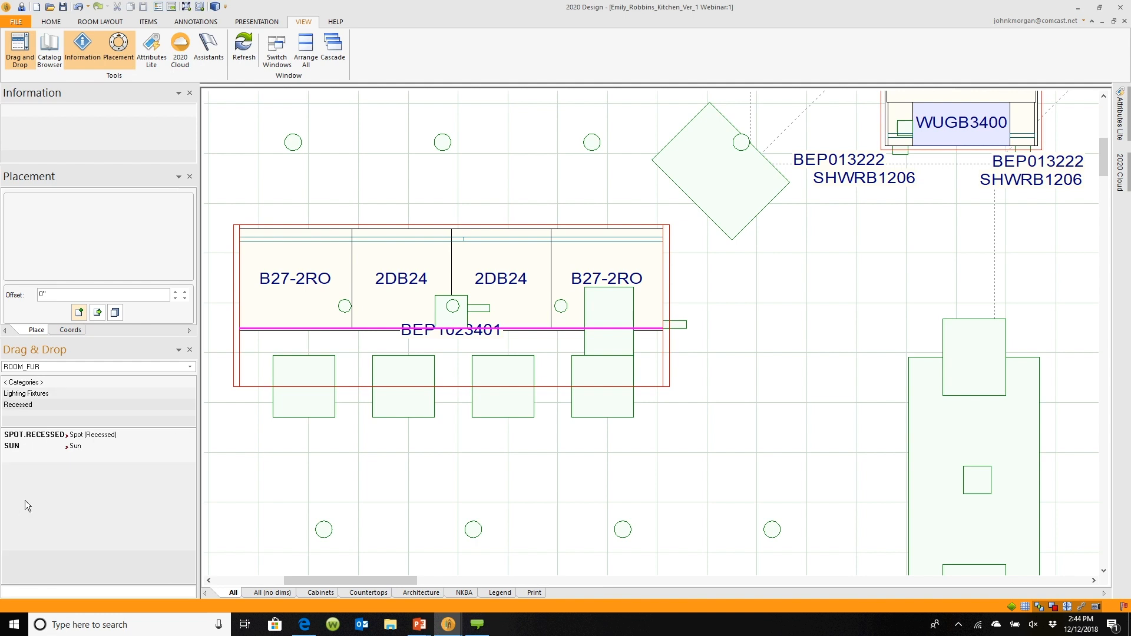
left_click(37, 439)
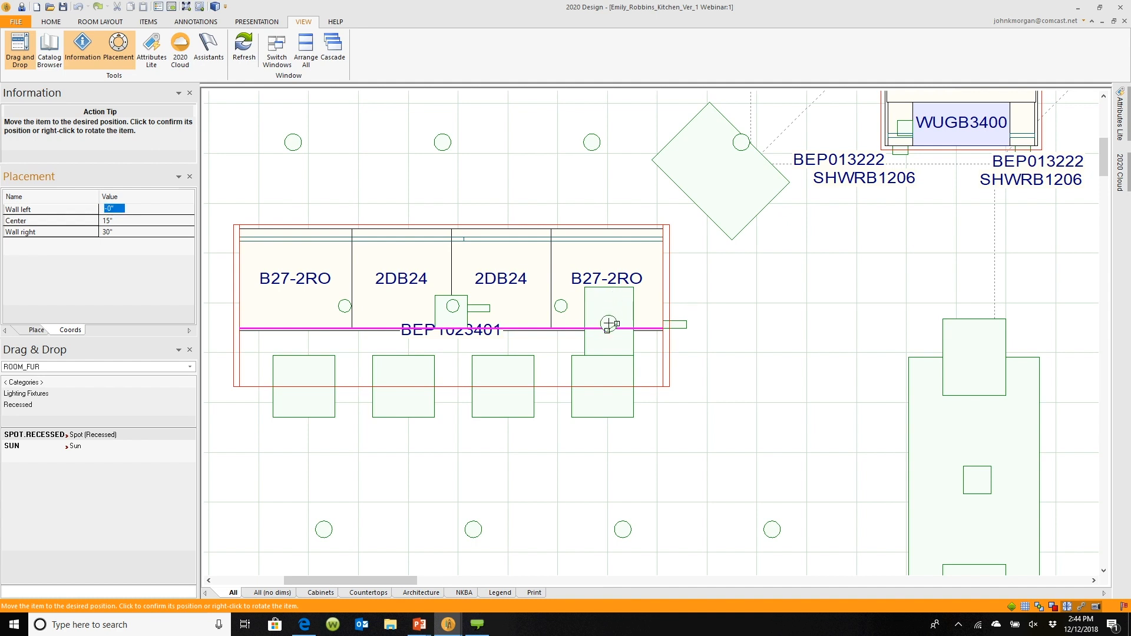
left_click(608, 323)
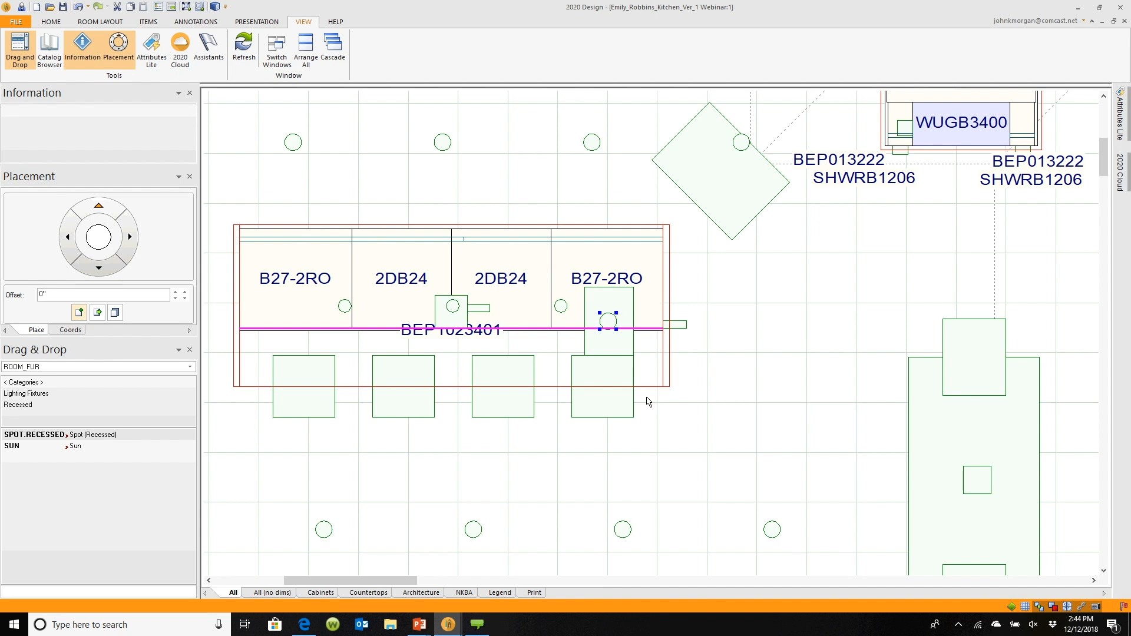
Set the recessed light's up/down height from the floor to 53 inches
right_click(610, 321)
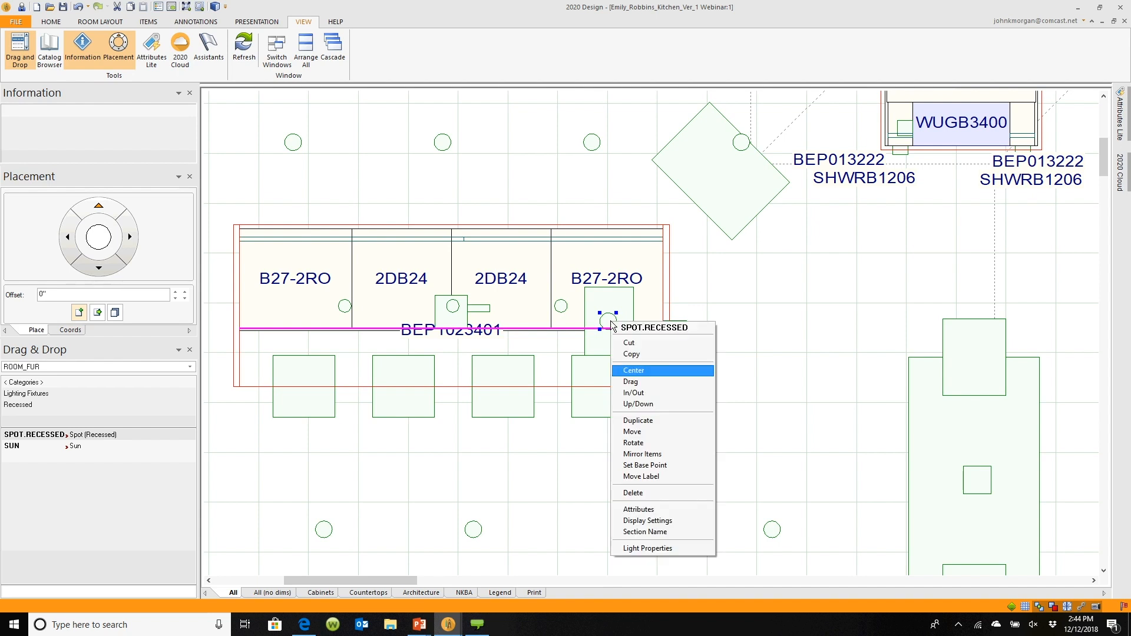
left_click(637, 404)
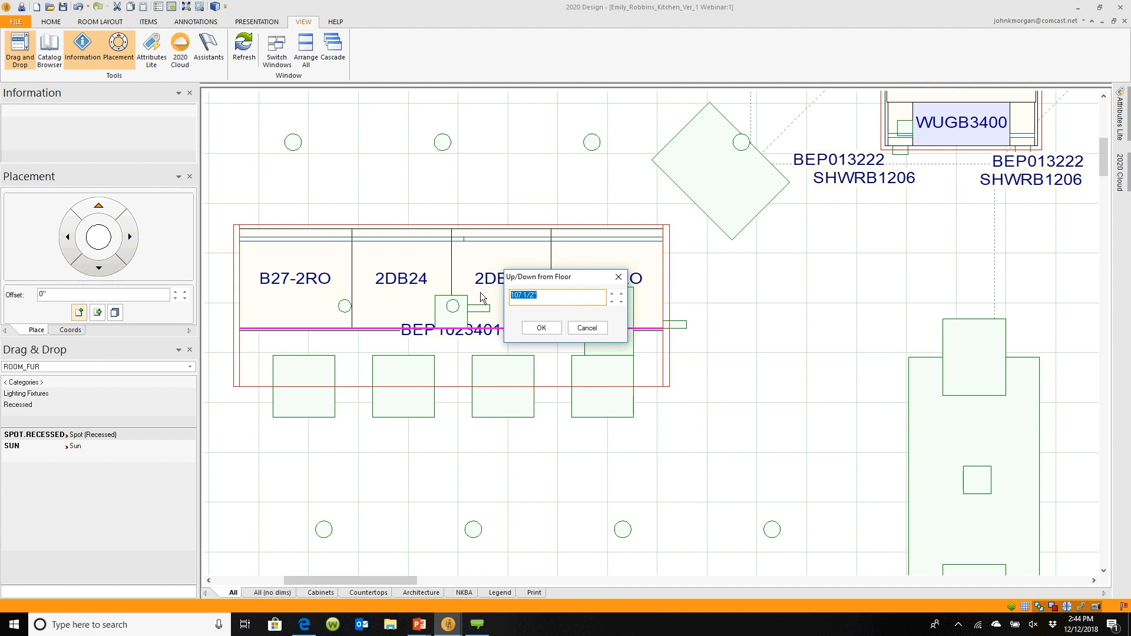
type("53")
left_click(542, 328)
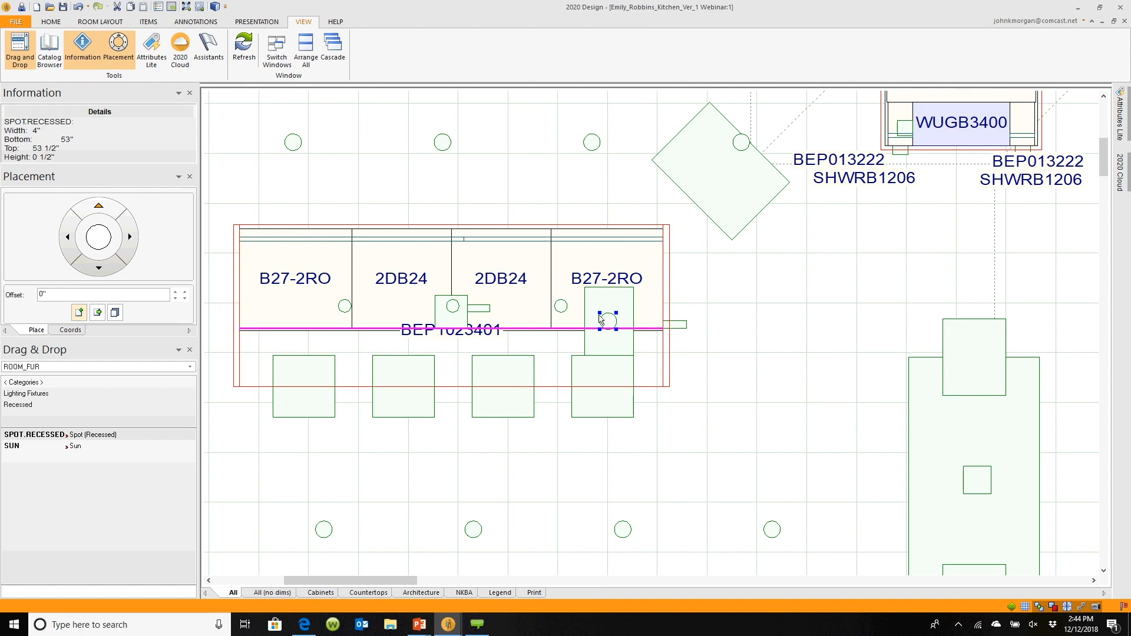
Open the light's attributes and set its Display 3D shape property to No
left_click(610, 332)
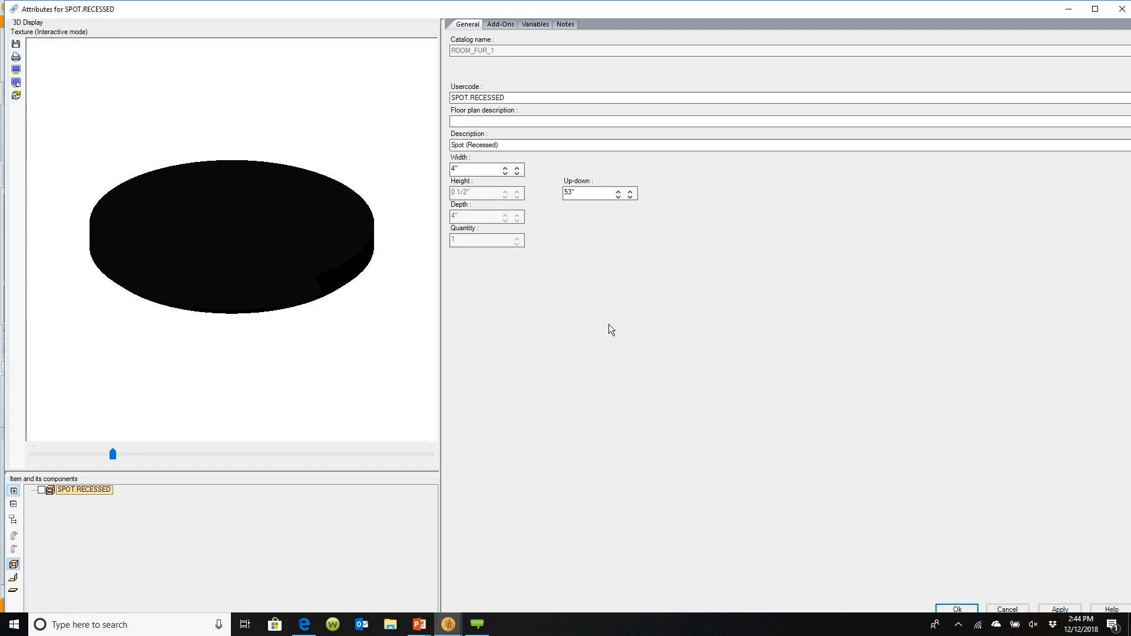
mouse_move(324, 280)
left_mouse_down()
mouse_move(313, 305)
mouse_move(319, 268)
left_mouse_up()
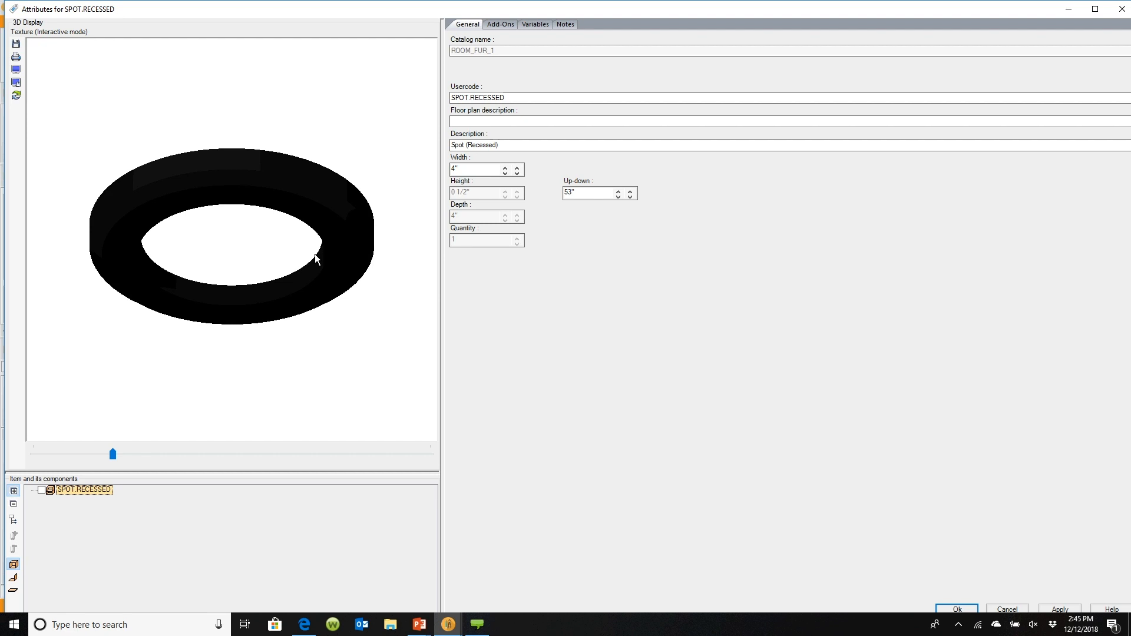
left_click(530, 25)
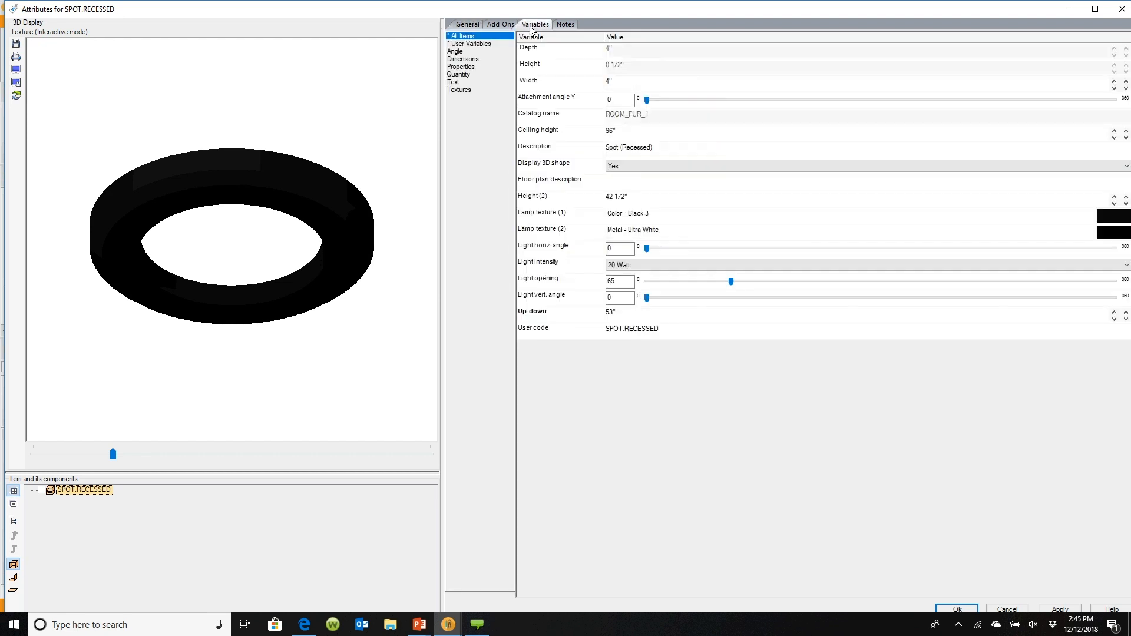
left_click(469, 67)
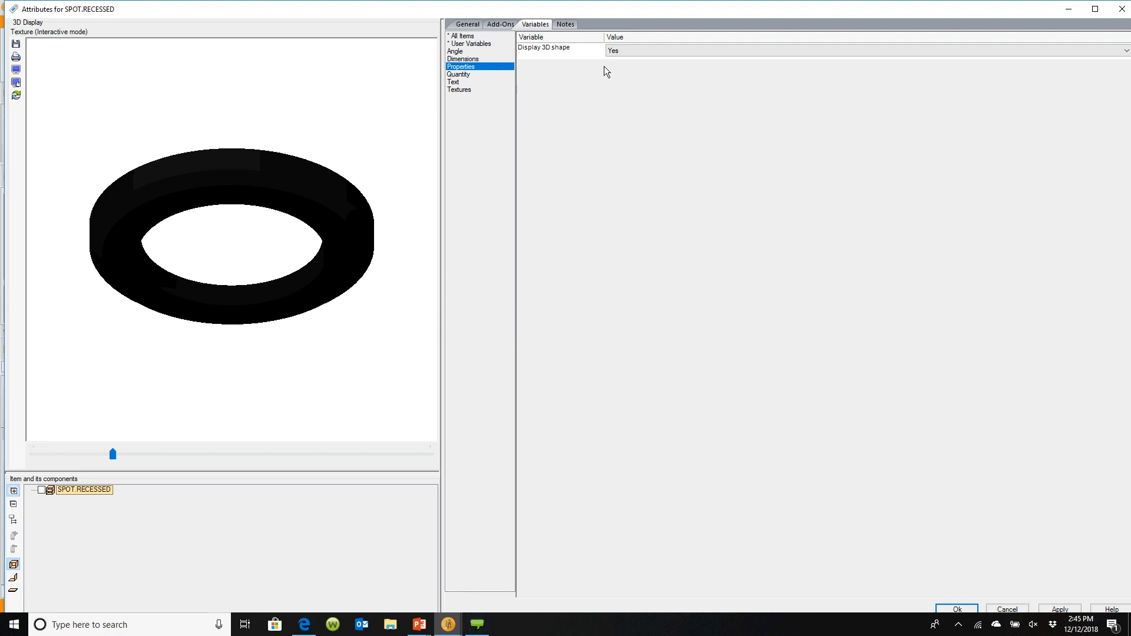
left_click(626, 50)
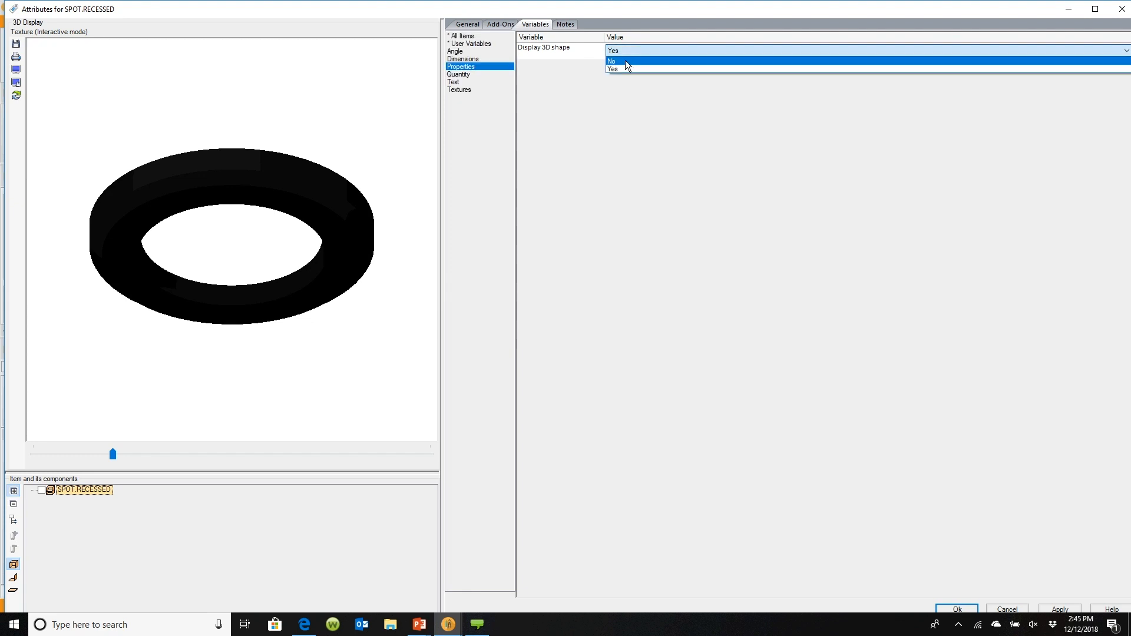
left_click(626, 61)
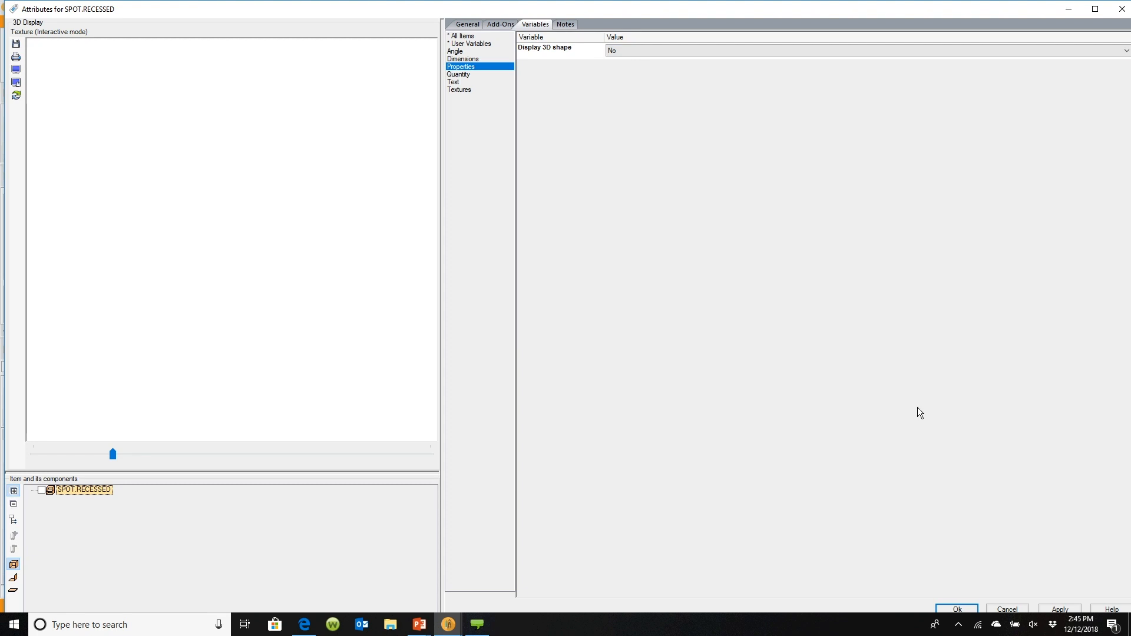
left_click(957, 609)
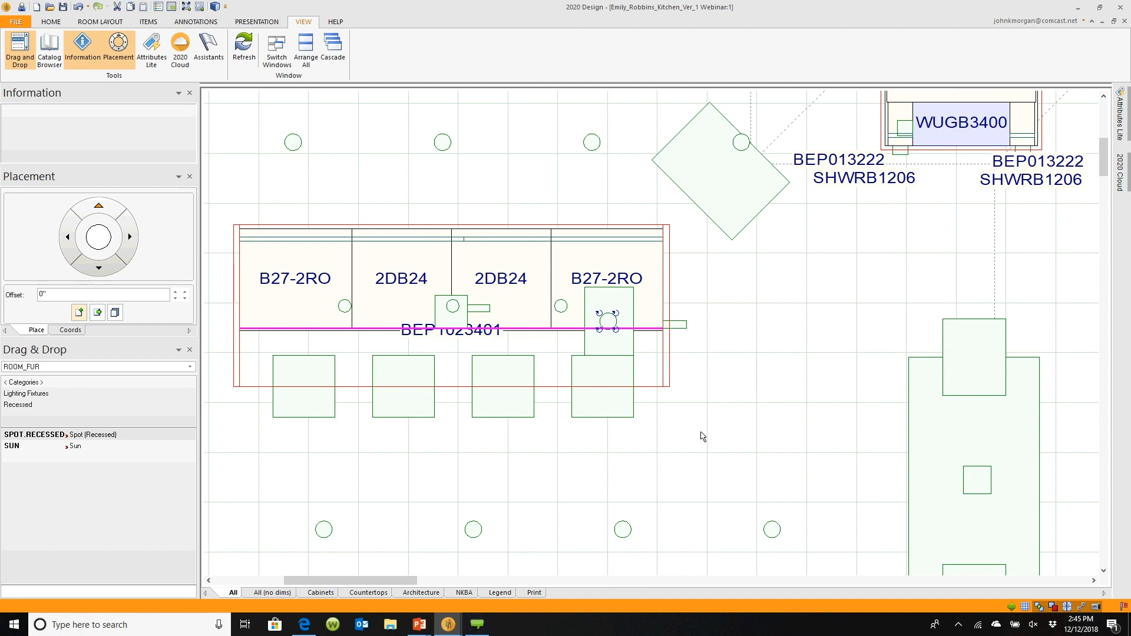
Open the light properties and set the intensity to 100 watts and the light color to red
right_click(612, 326)
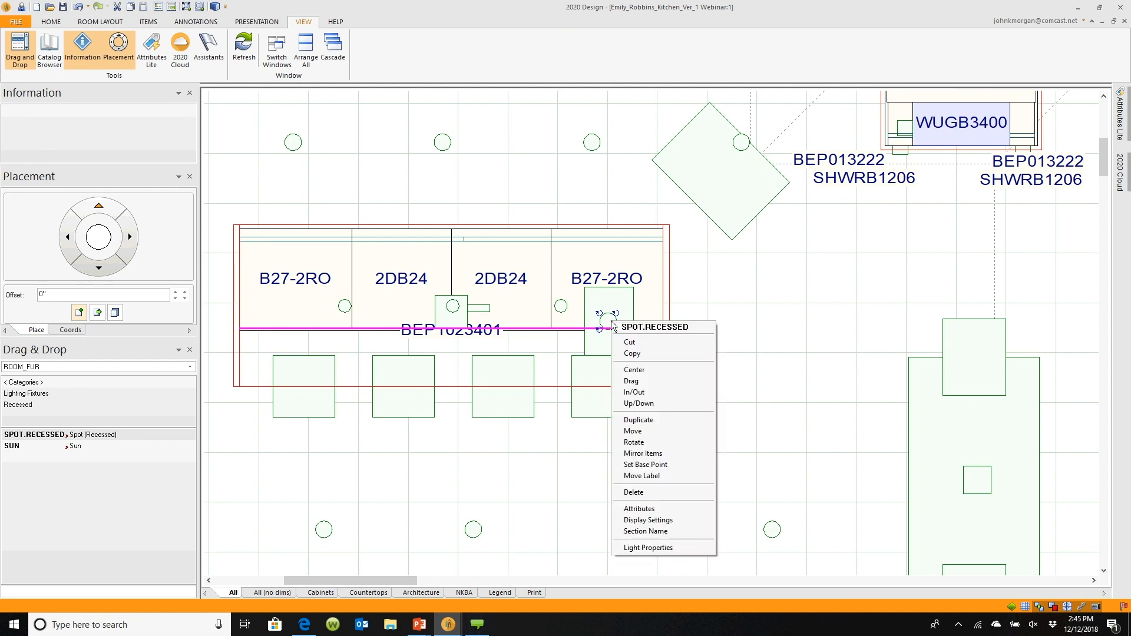
left_click(656, 550)
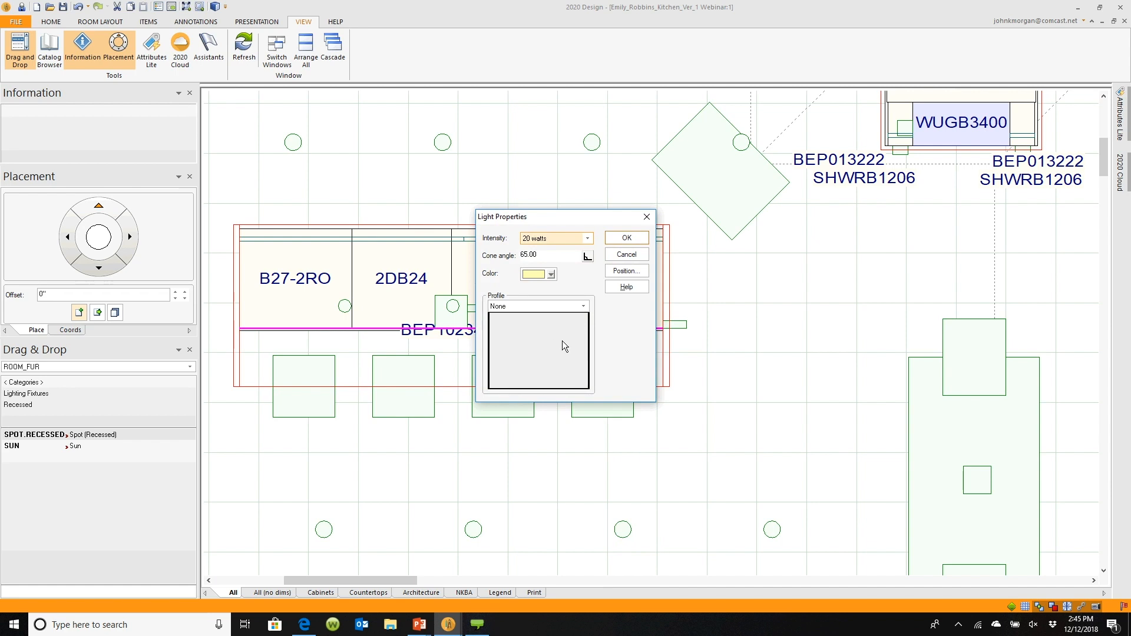
left_click(587, 239)
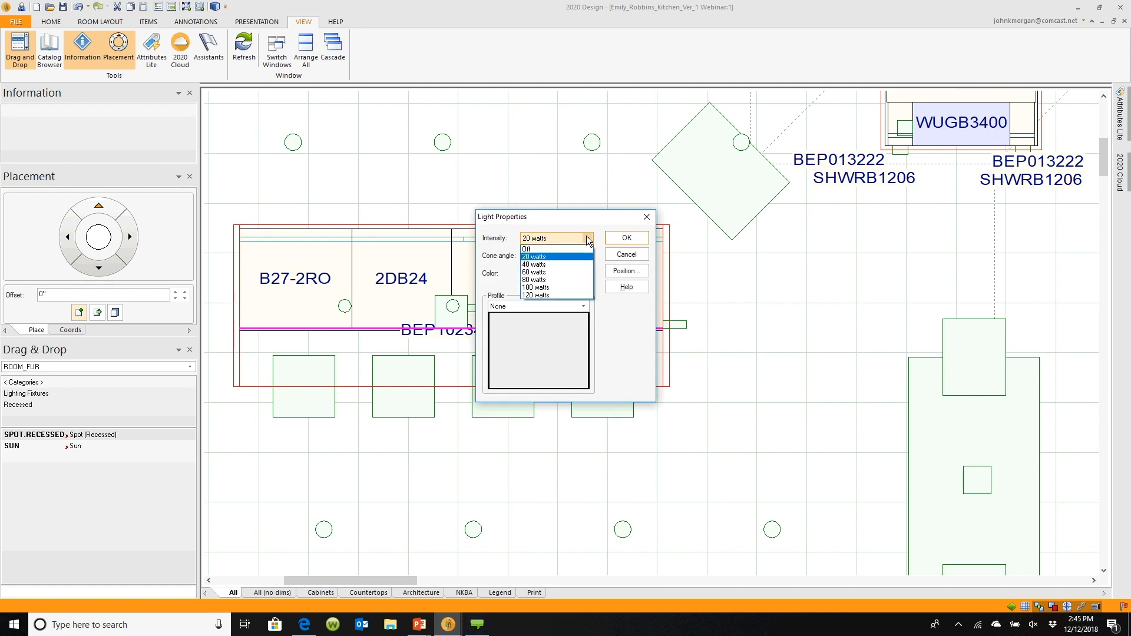
left_click(556, 287)
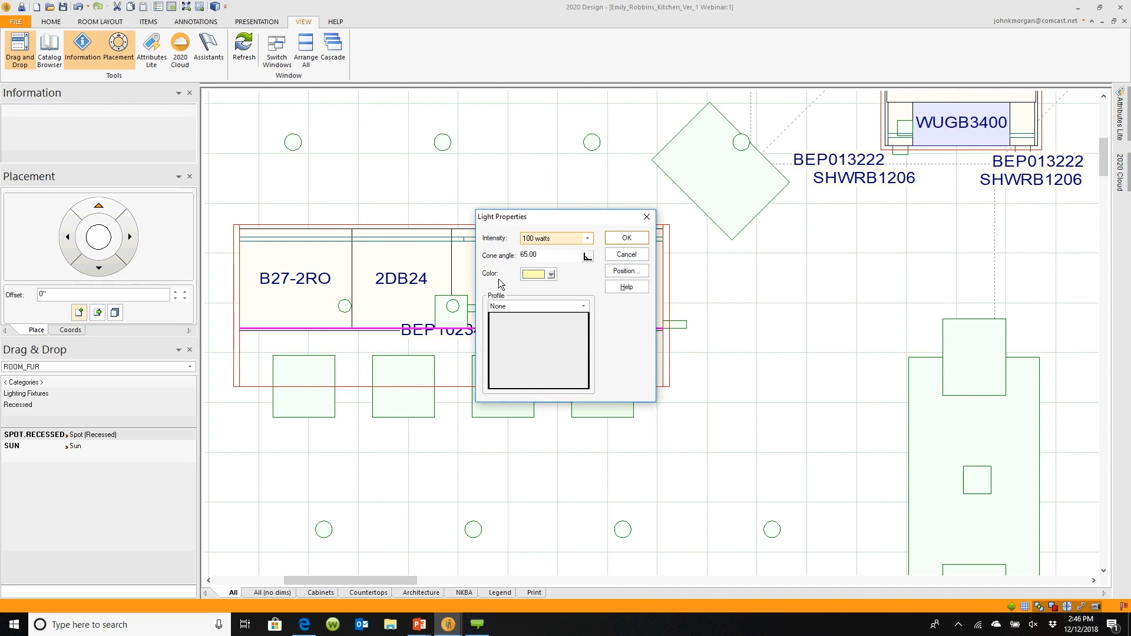
left_click(552, 274)
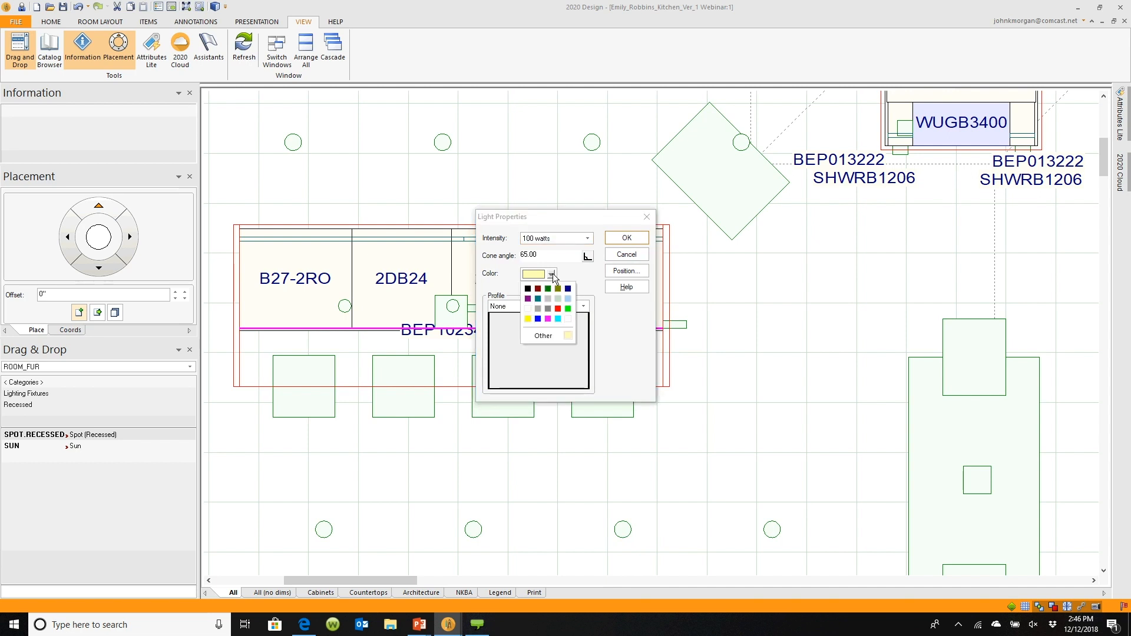
left_click(558, 309)
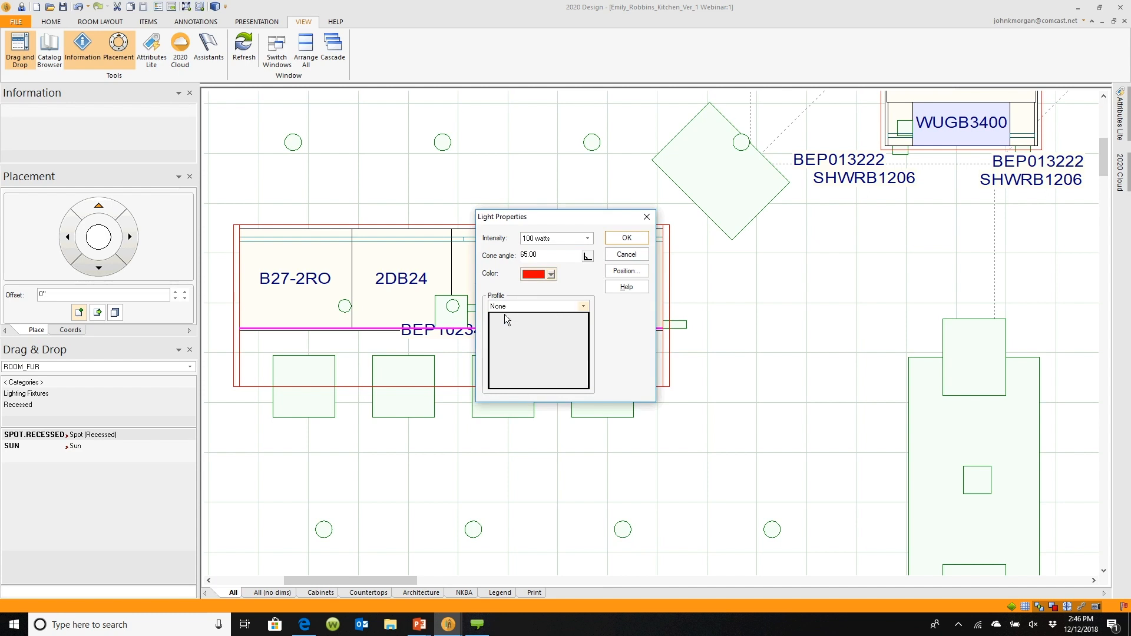
Choose the Bollard light profile for the spot and confirm the light properties
left_click(583, 307)
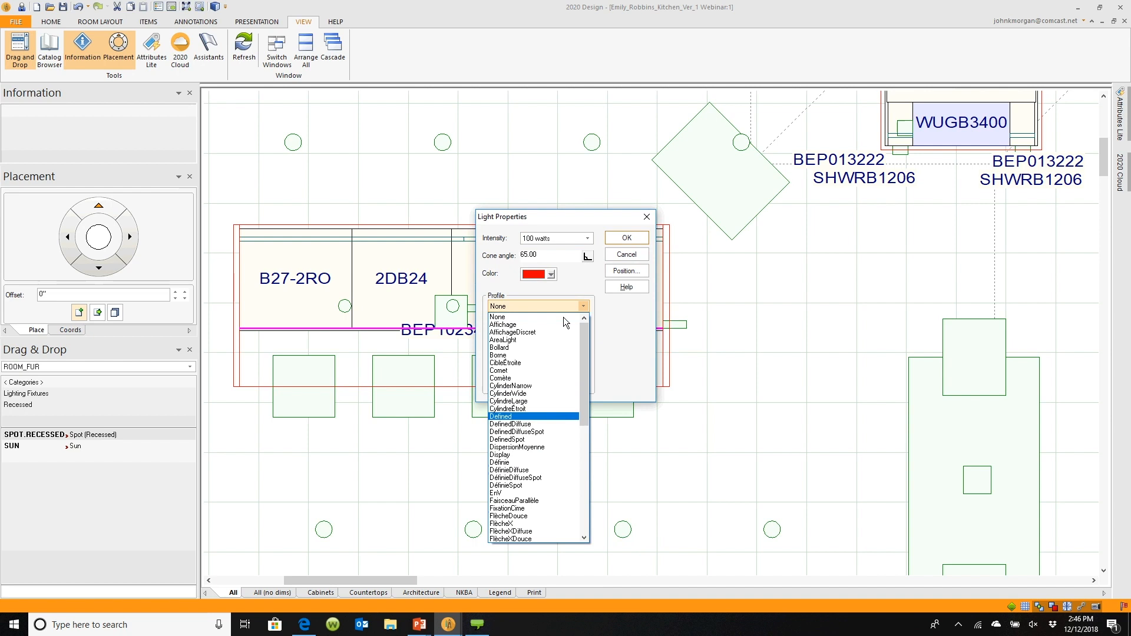
left_click(507, 416)
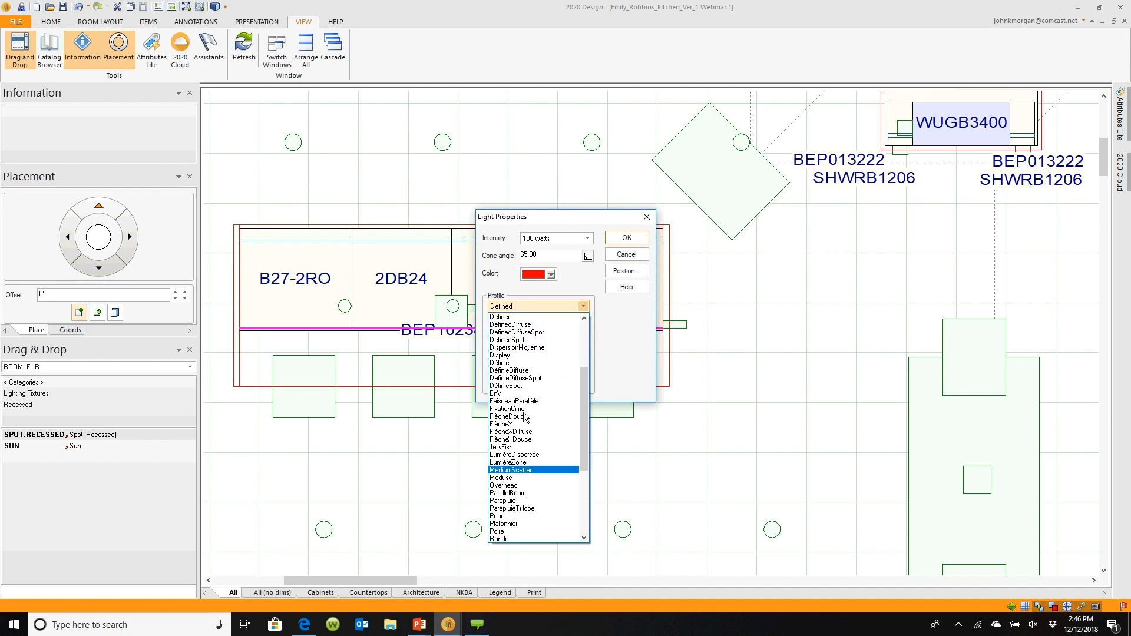
left_click(516, 469)
left_click(537, 305)
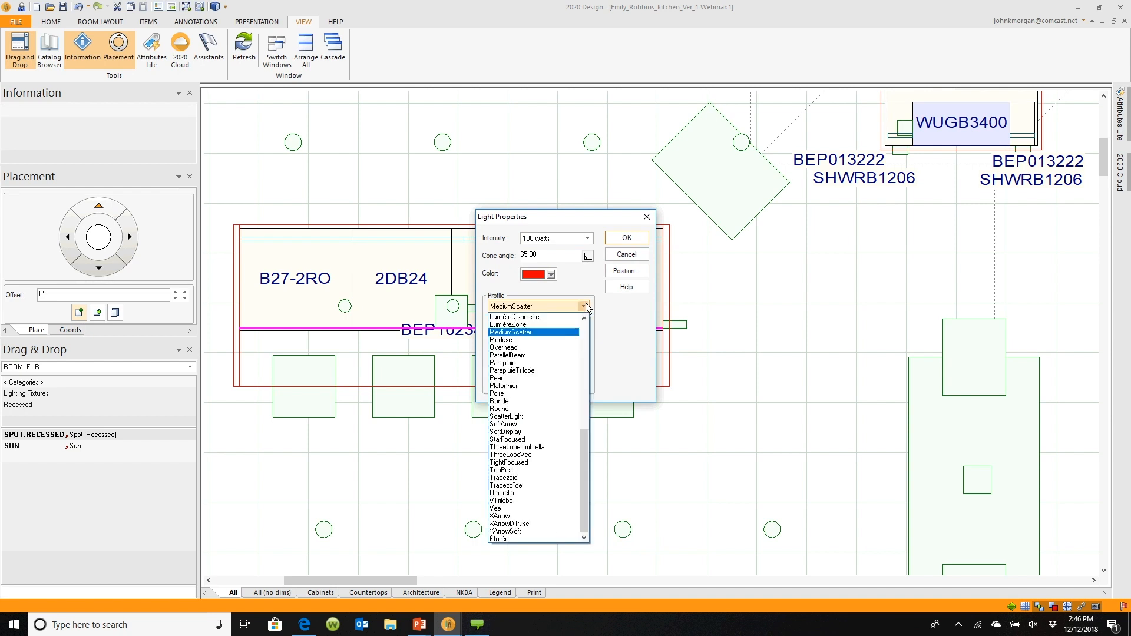
left_click(584, 327)
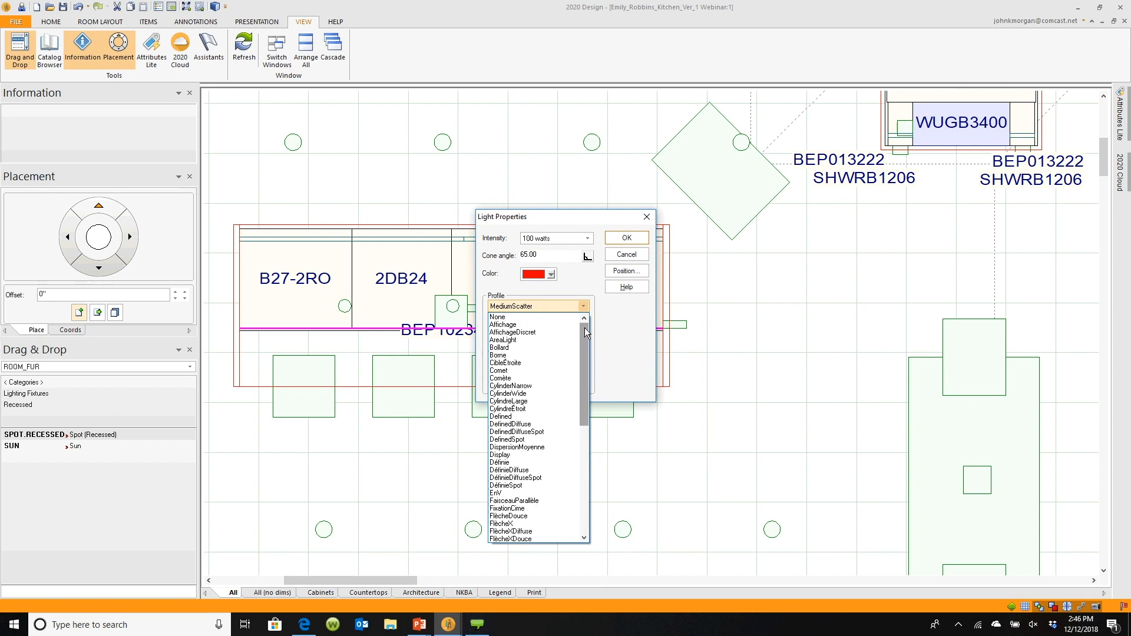
left_click(527, 348)
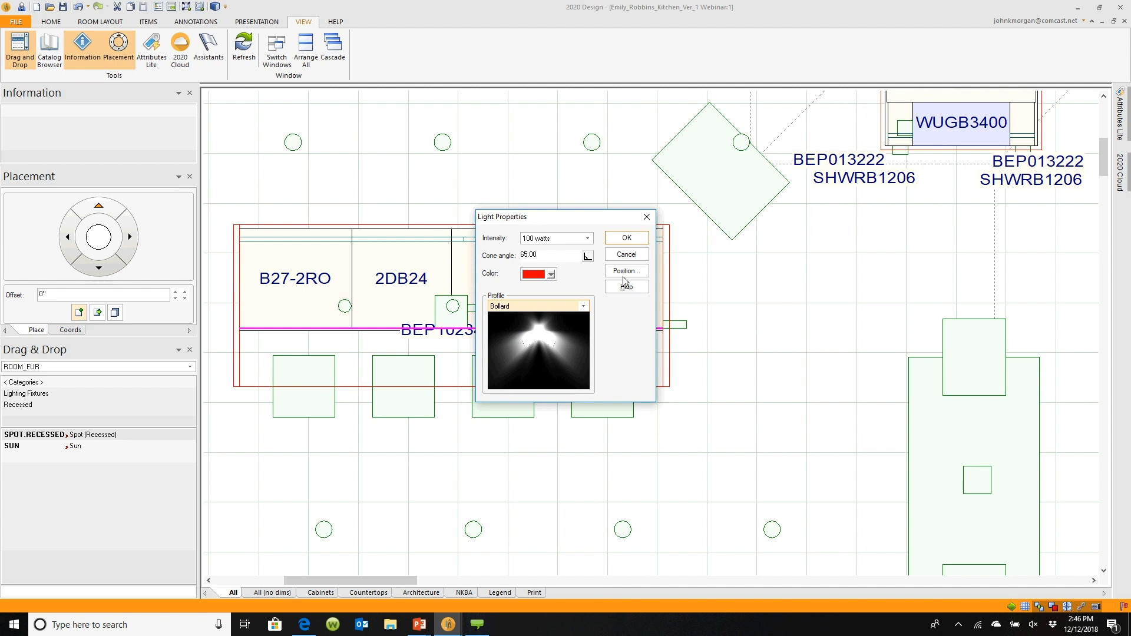
left_click(627, 238)
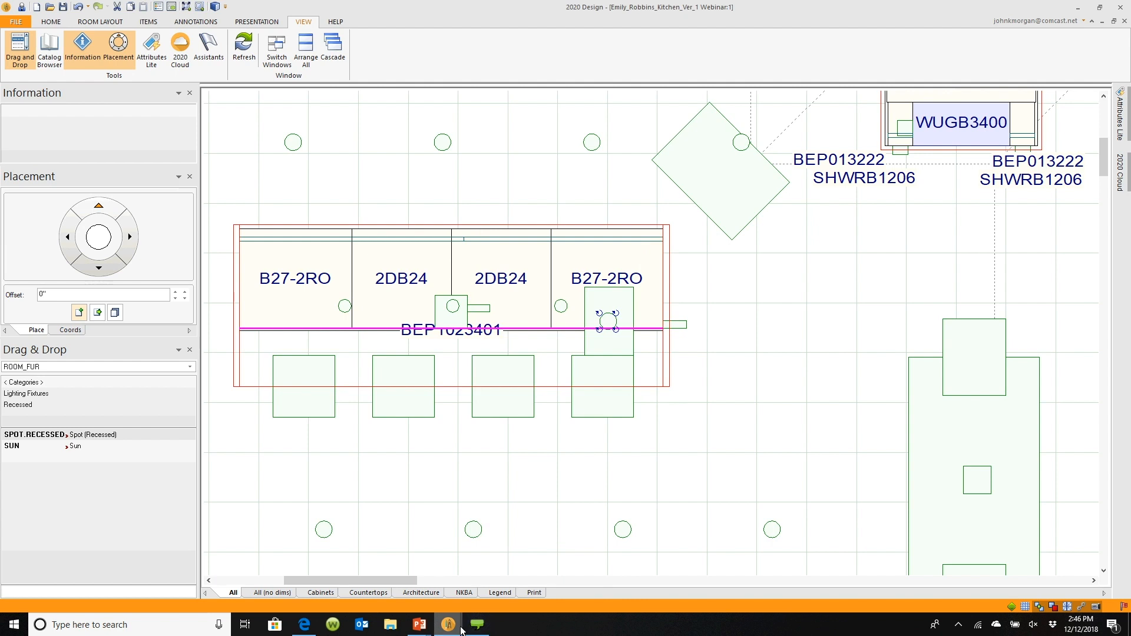
Switch to the rendering window, adjust the camera, and lower the Scene ambient light intensity
mouse_move(461, 629)
left_click(476, 587)
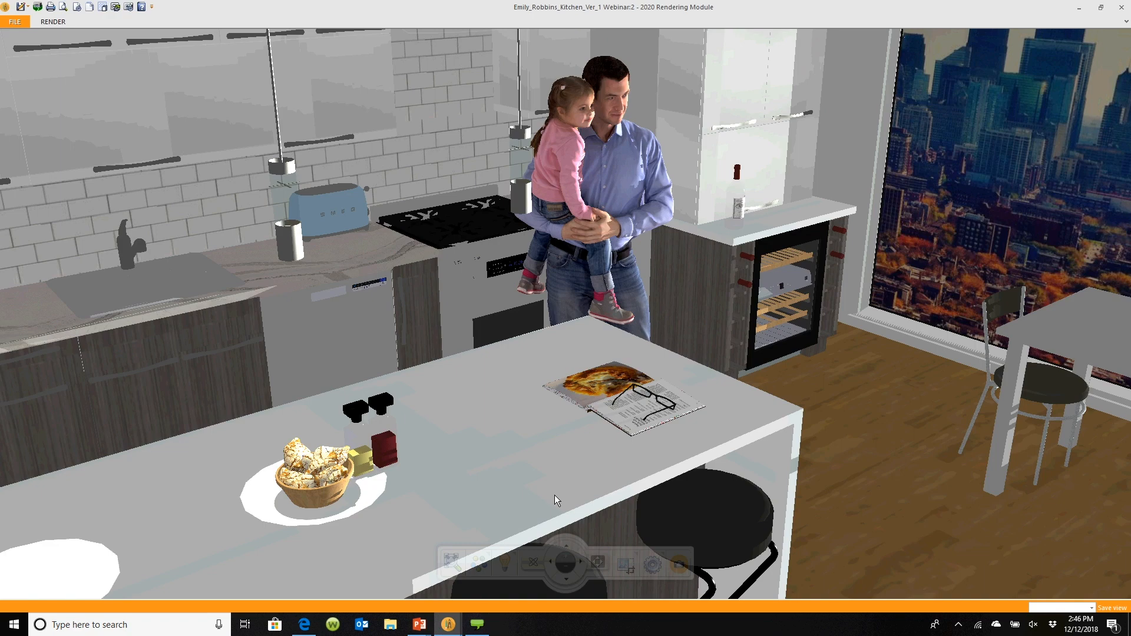
mouse_move(584, 443)
left_mouse_down()
mouse_move(583, 565)
mouse_move(581, 454)
left_mouse_up()
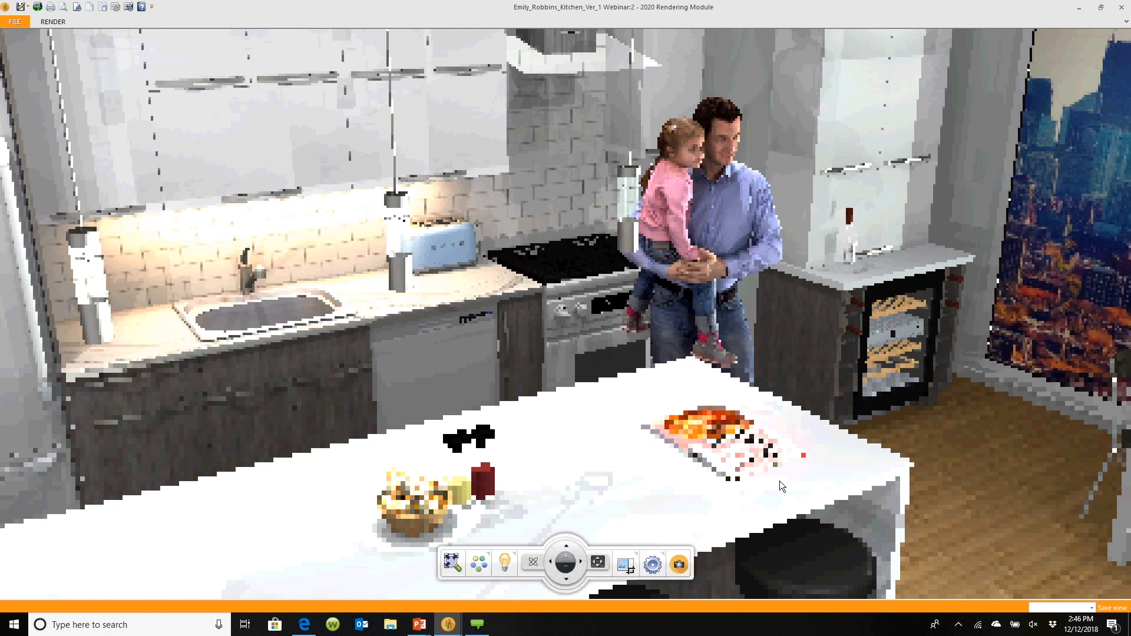
left_click(505, 565)
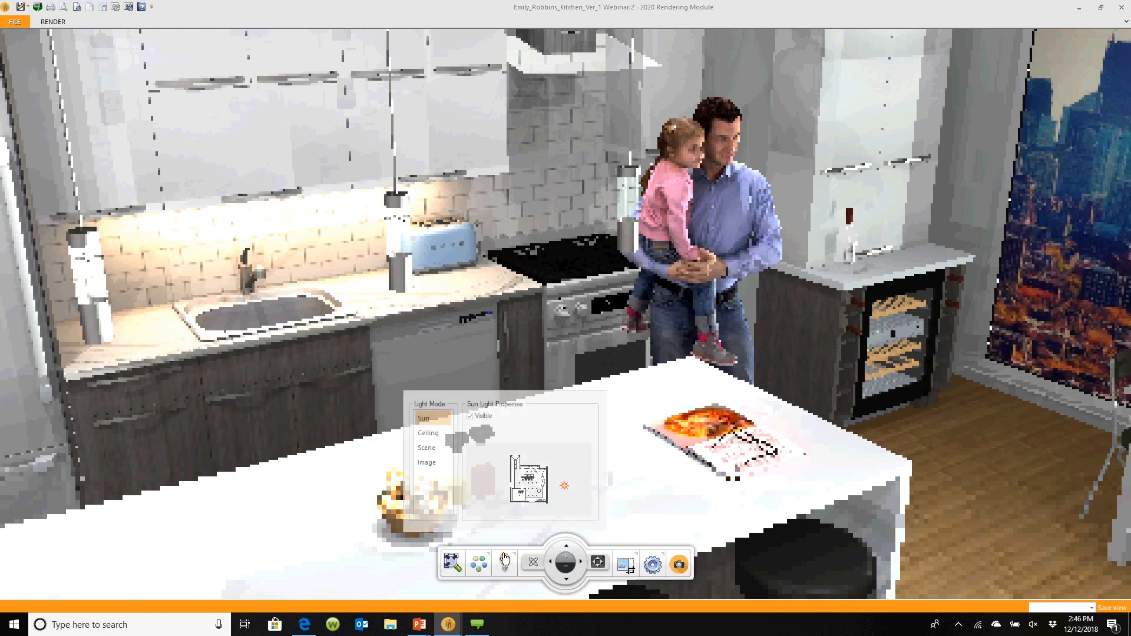
left_click(437, 448)
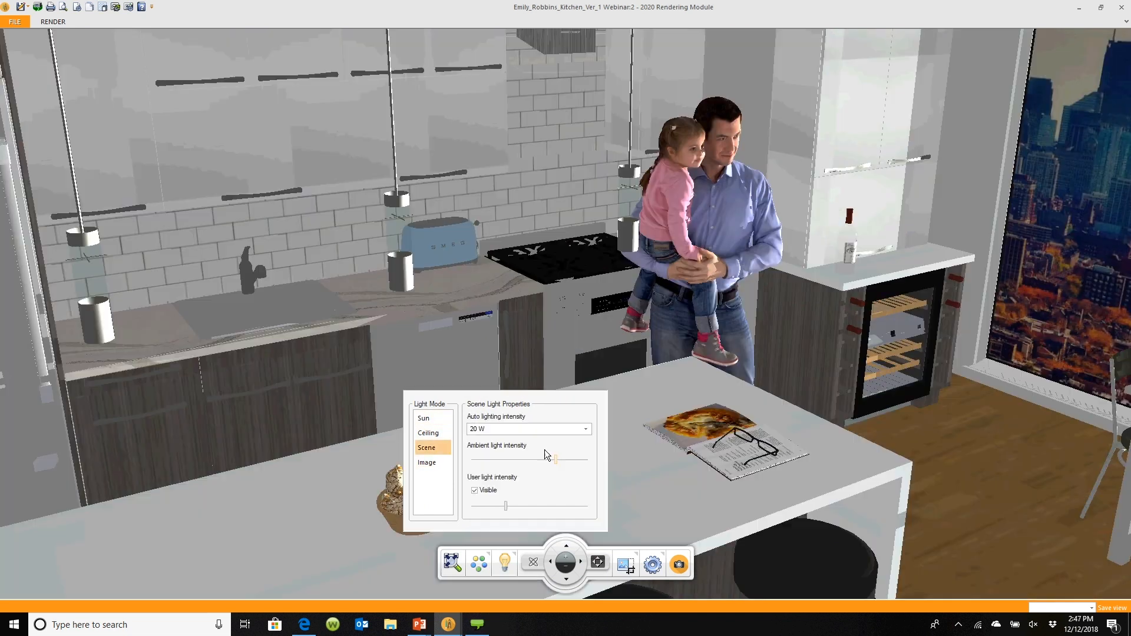
left_click_drag(546, 454, 497, 458)
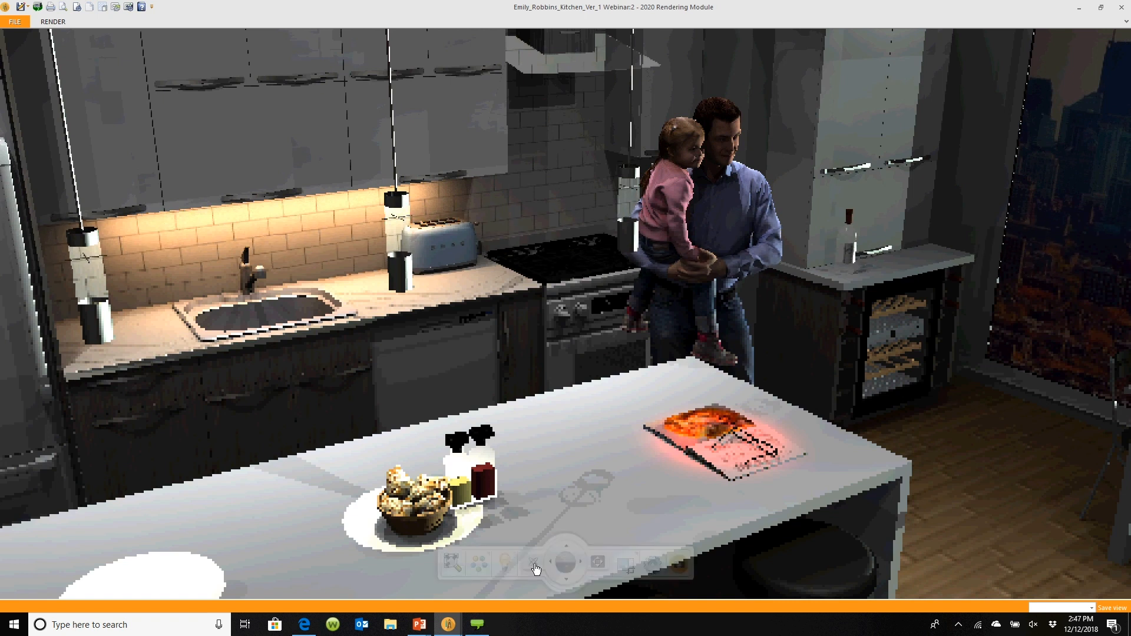
Back in the design window, delete the rectangular item under the light on the island, then return to the rendering window
mouse_move(448, 623)
left_click(418, 580)
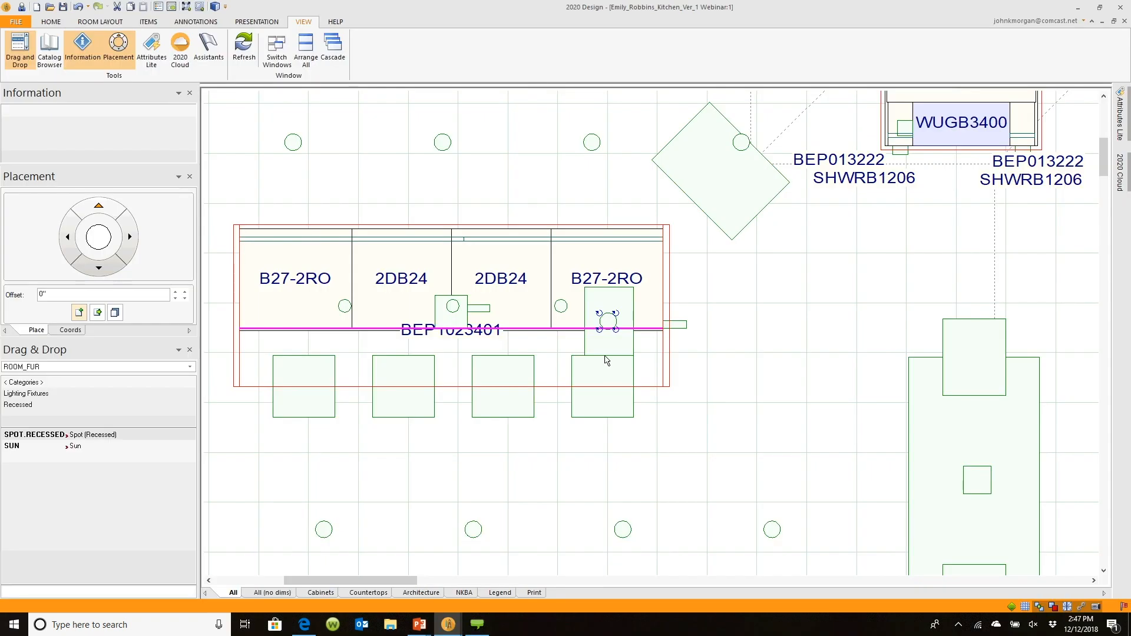
left_click(622, 303)
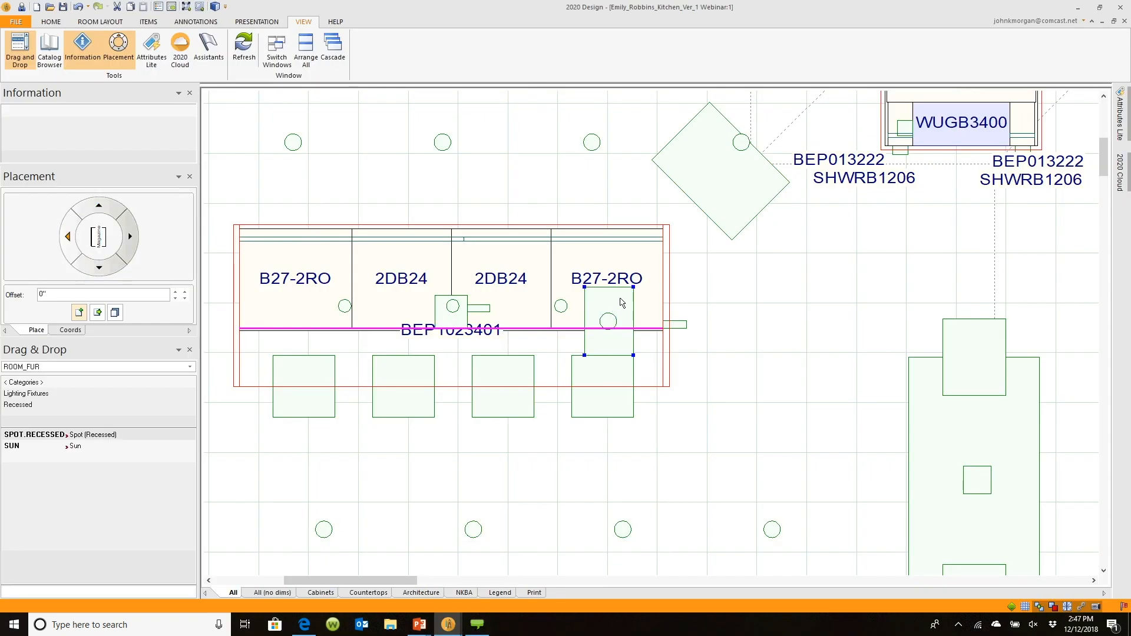
key("Delete")
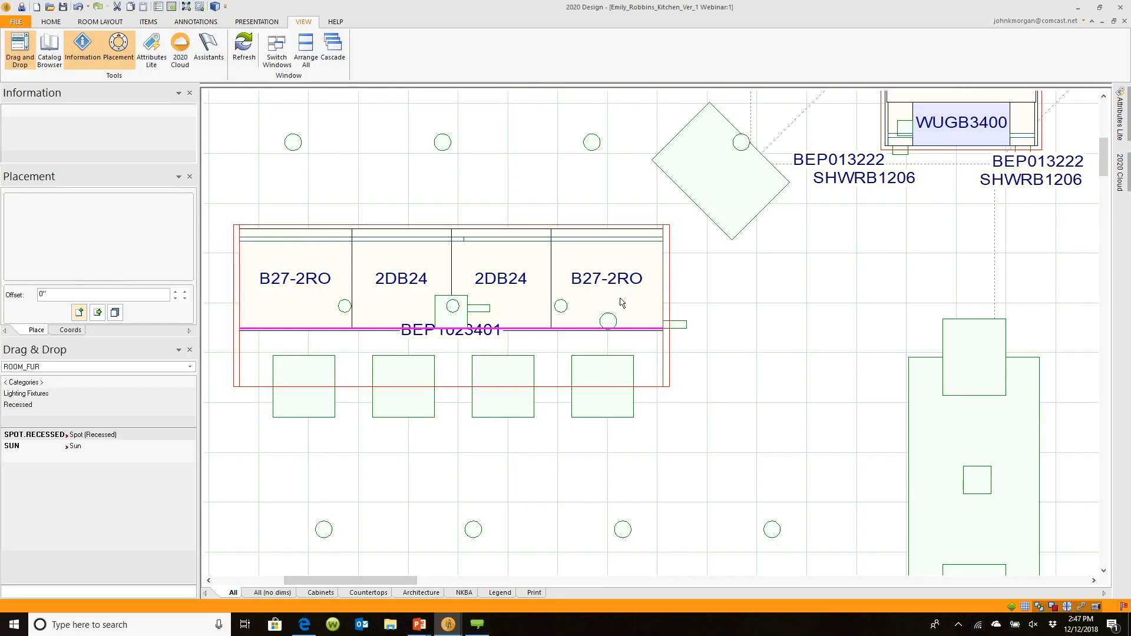
mouse_move(459, 621)
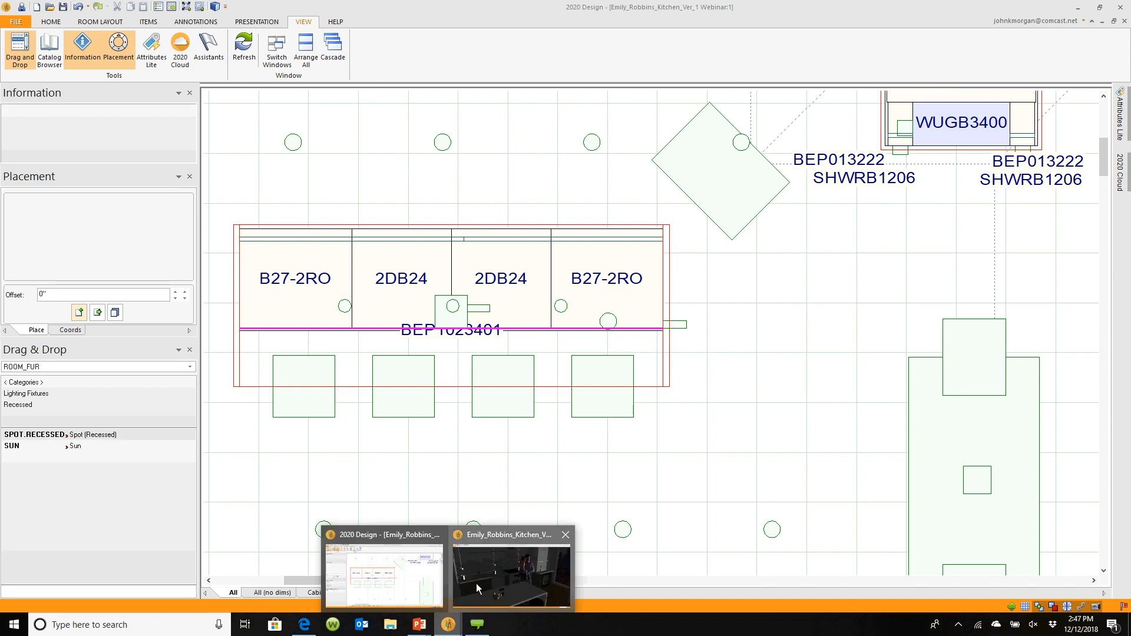
left_click(476, 583)
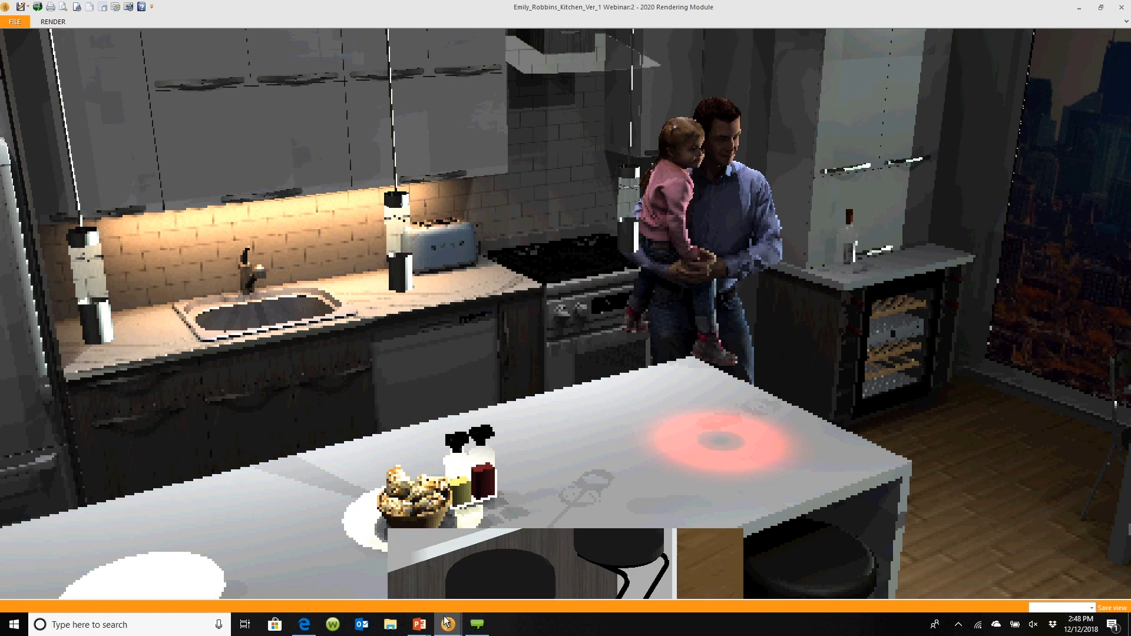
Switch to the design window, duplicate the recessed spot light on the island, and place the copy over the 2DB24 cabinet
left_click(415, 570)
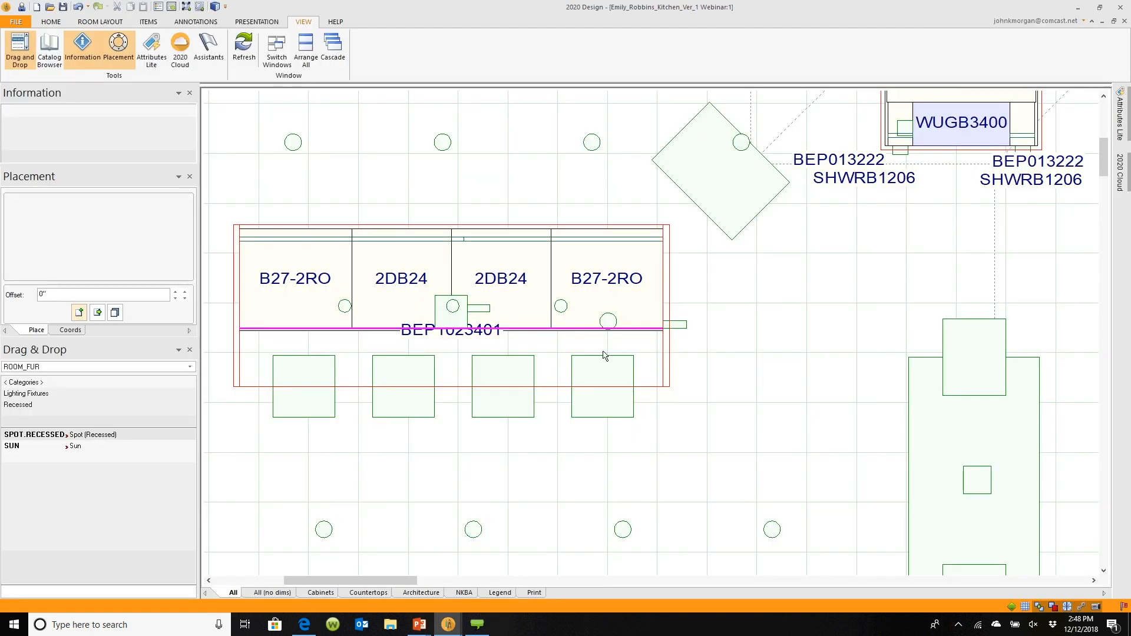
right_click(614, 323)
mouse_move(626, 329)
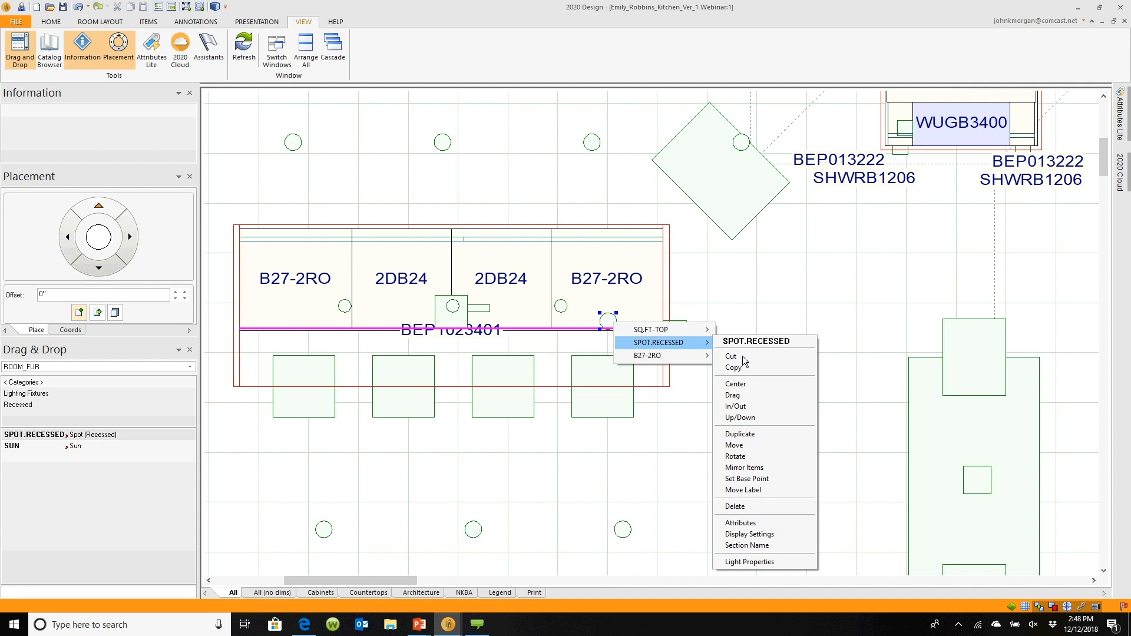
left_click(739, 434)
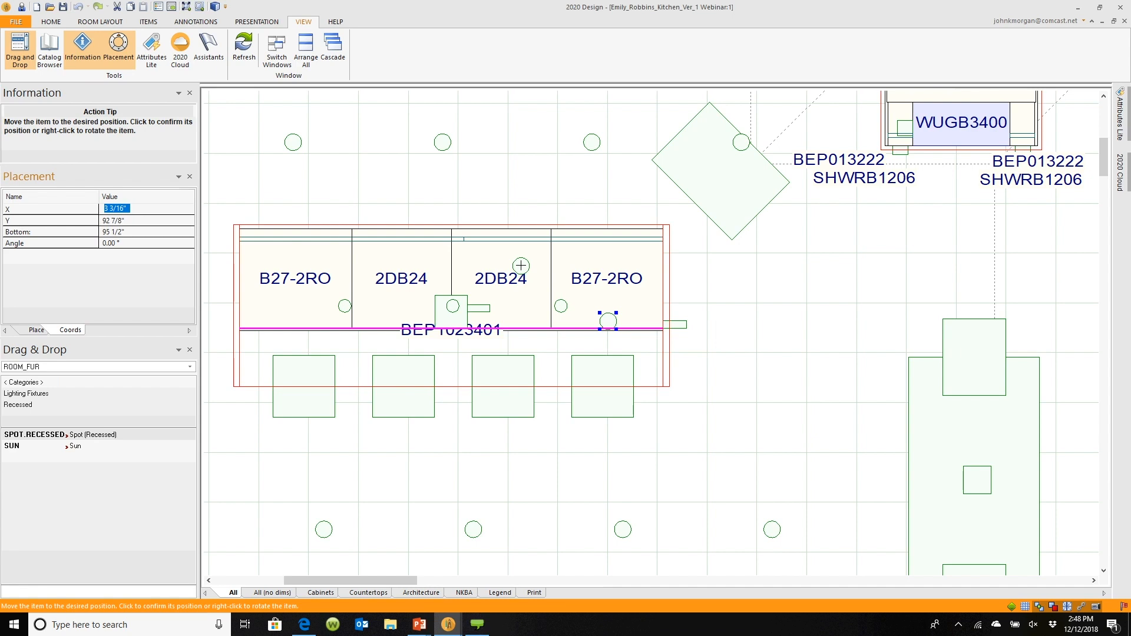
left_click(521, 269)
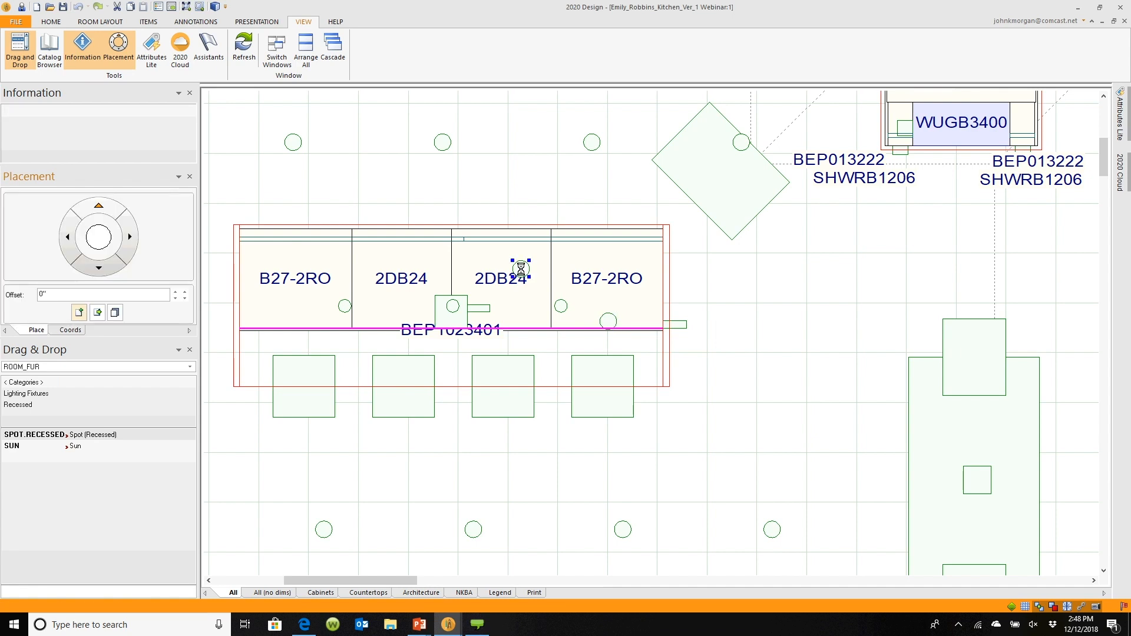
Shift the duplicated light slightly right, then open and confirm its Up/Down from Floor height
right_click(521, 273)
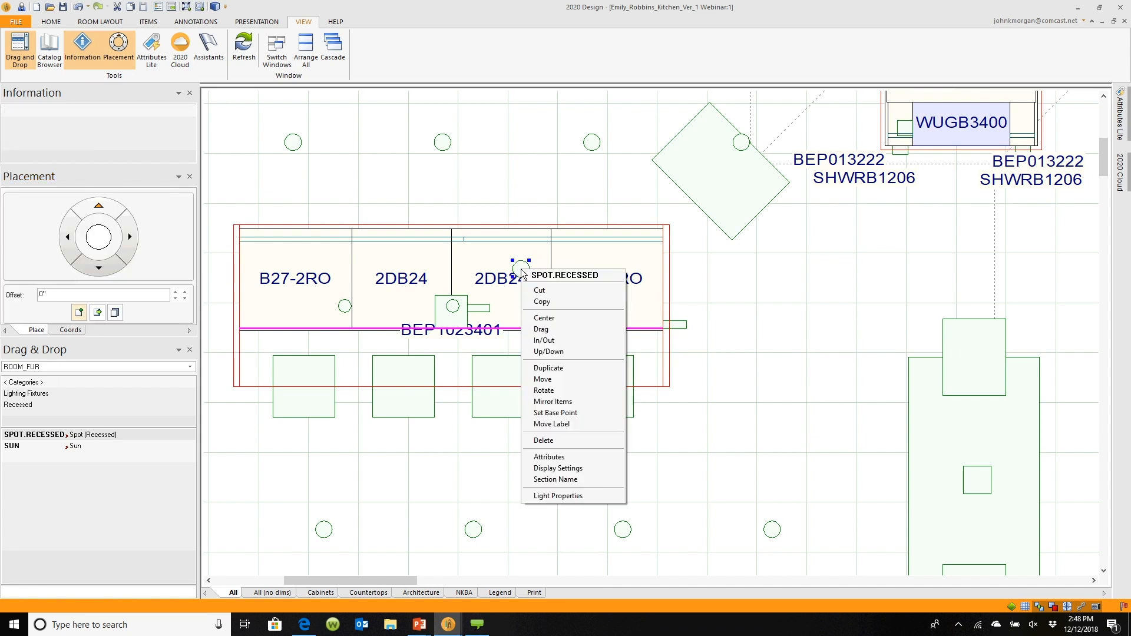
left_click(521, 273)
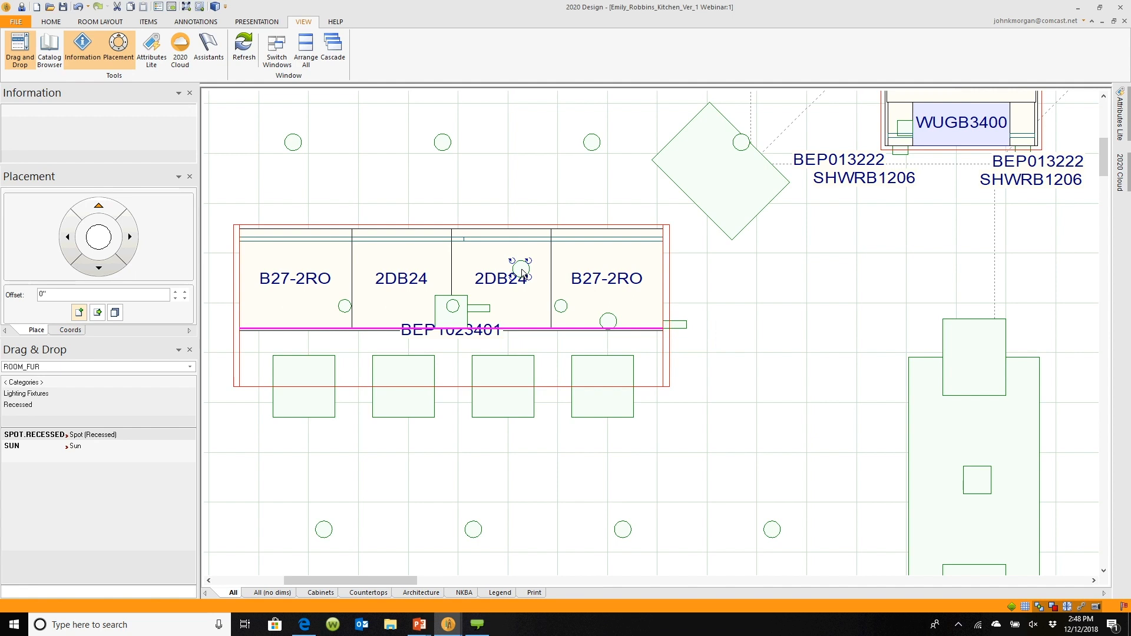
mouse_move(521, 272)
left_mouse_down()
mouse_move(557, 260)
mouse_move(541, 277)
left_mouse_up()
right_click(544, 279)
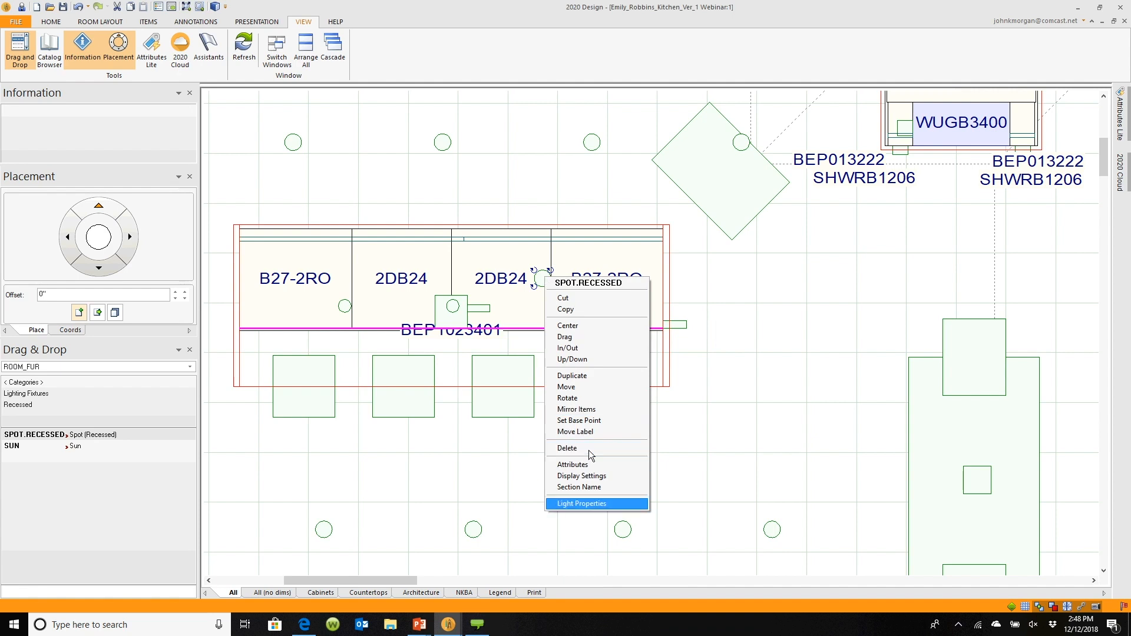
left_click(584, 359)
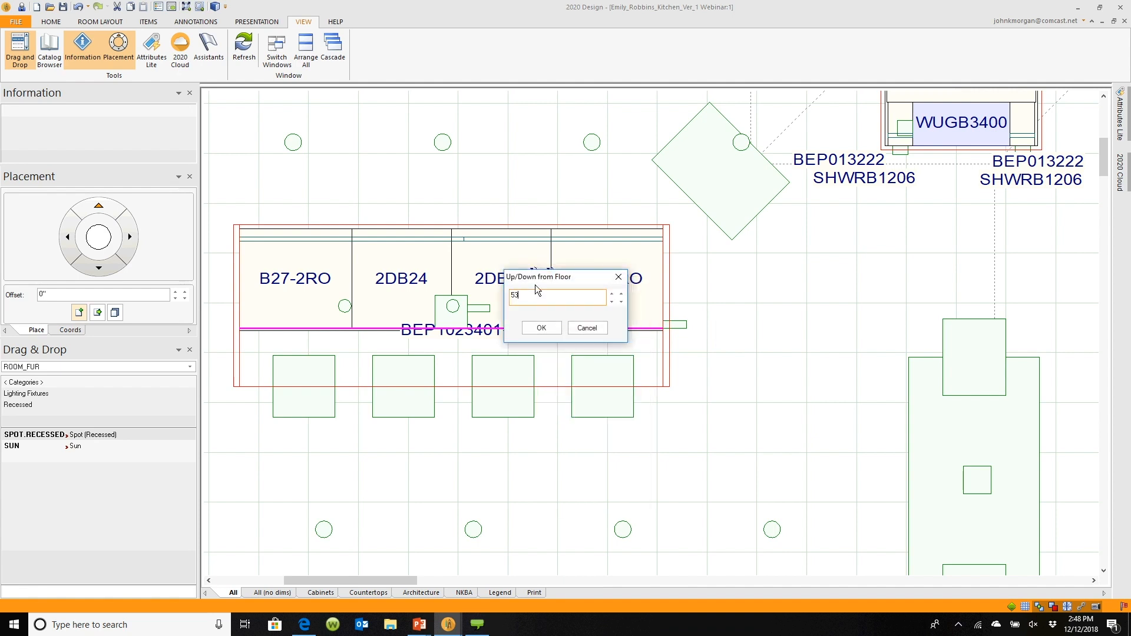
left_click(546, 330)
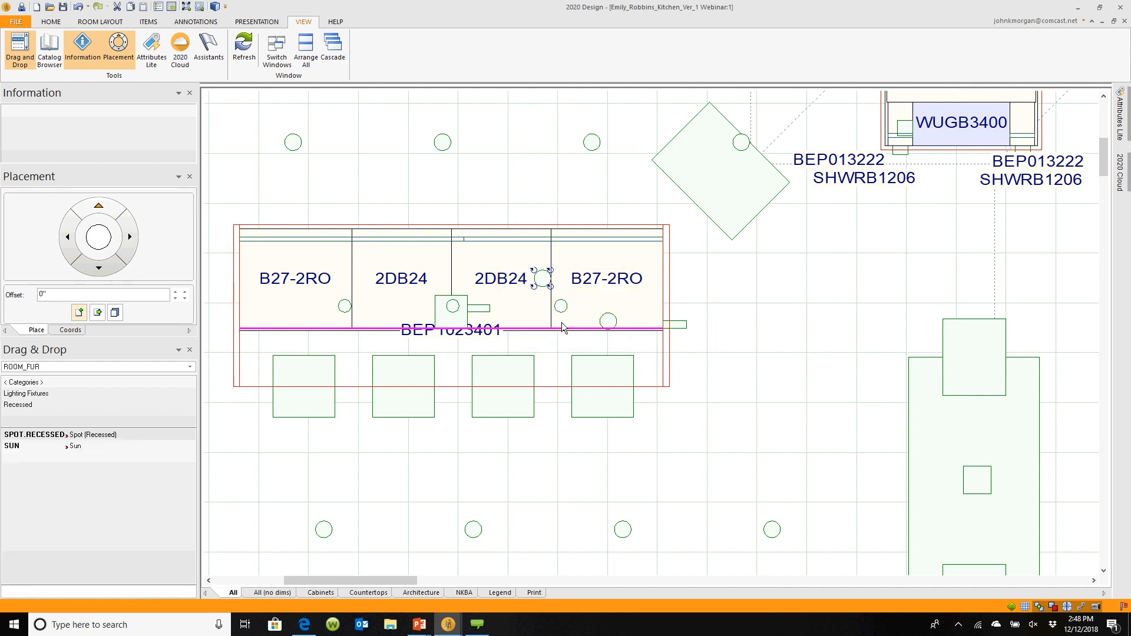
Set the duplicated light's profile to Affichage in its light properties, then switch back to the rendering window
right_click(543, 278)
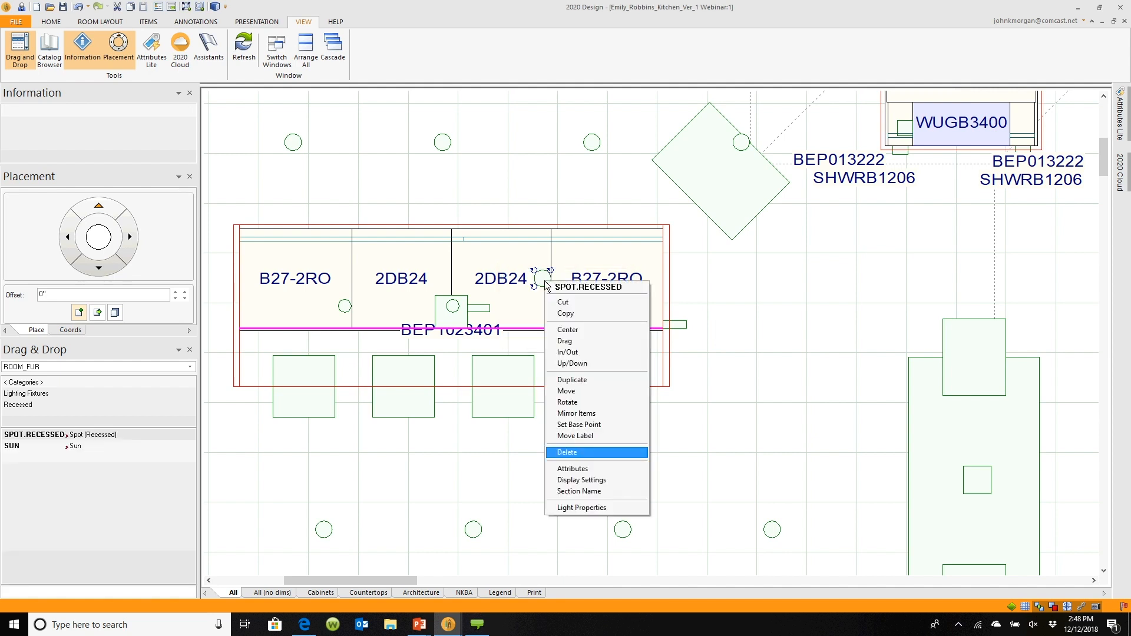
left_click(577, 508)
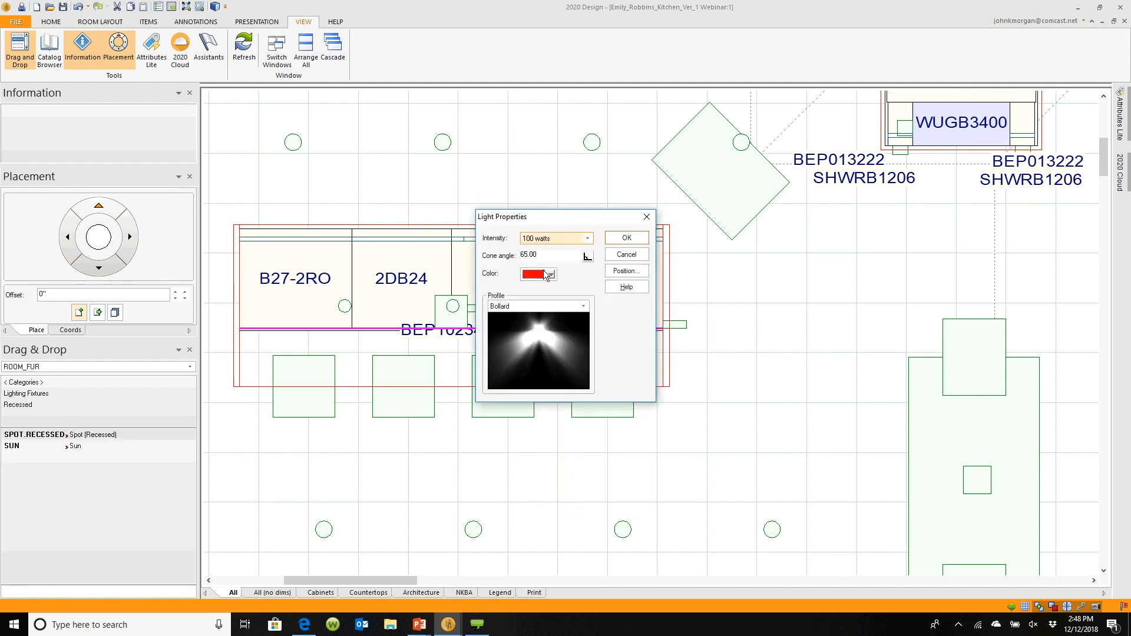
left_click(583, 307)
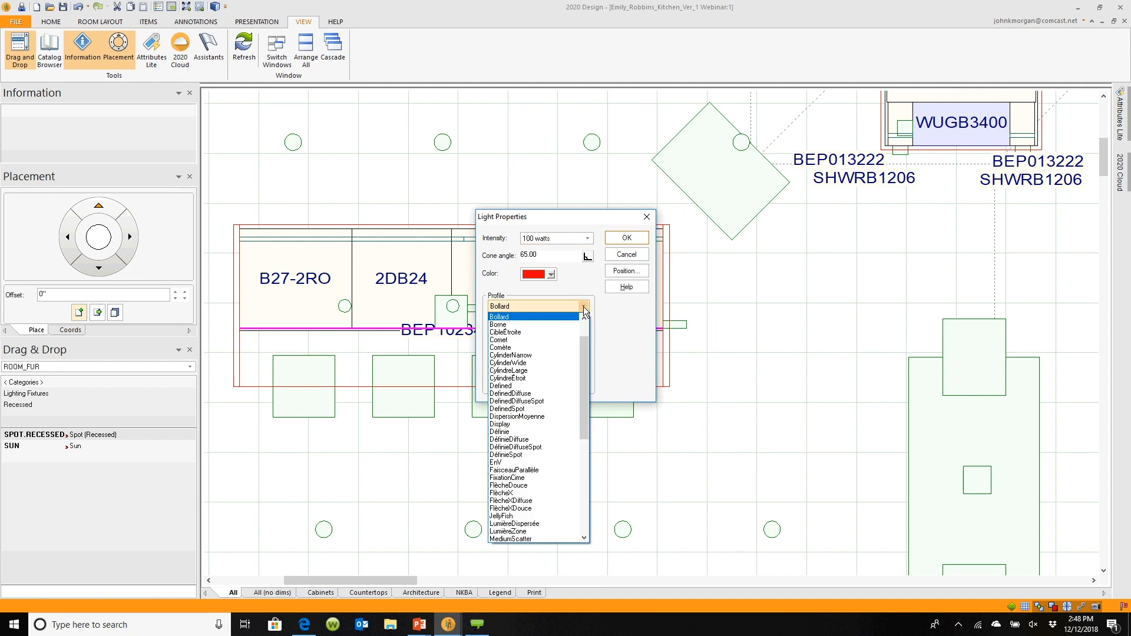
scroll(587, 353, "up", 2)
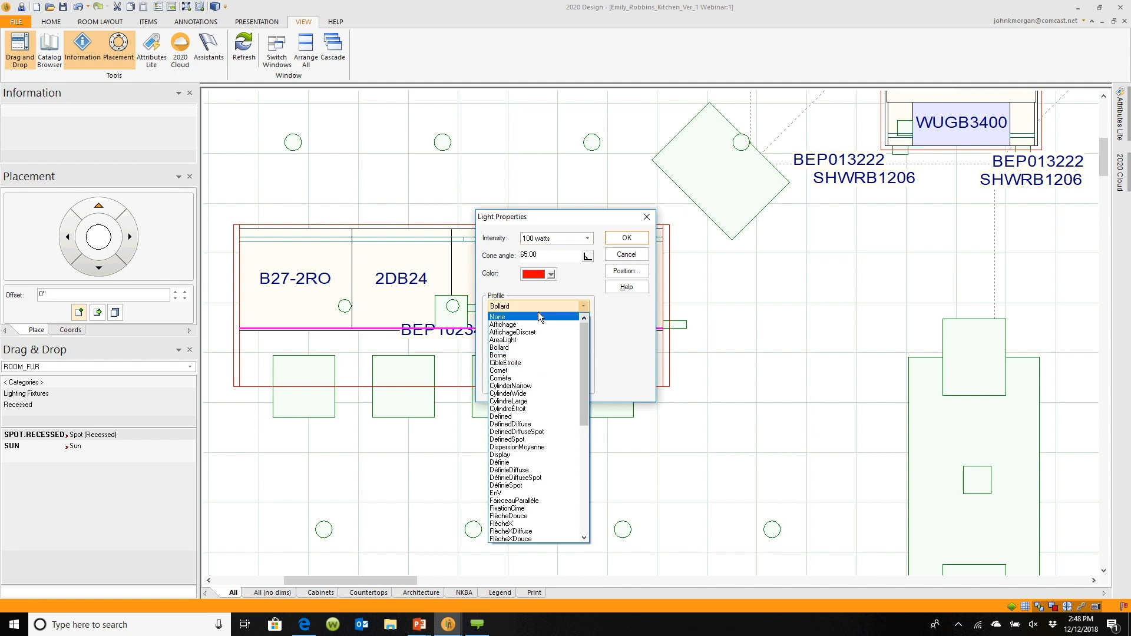
left_click(516, 326)
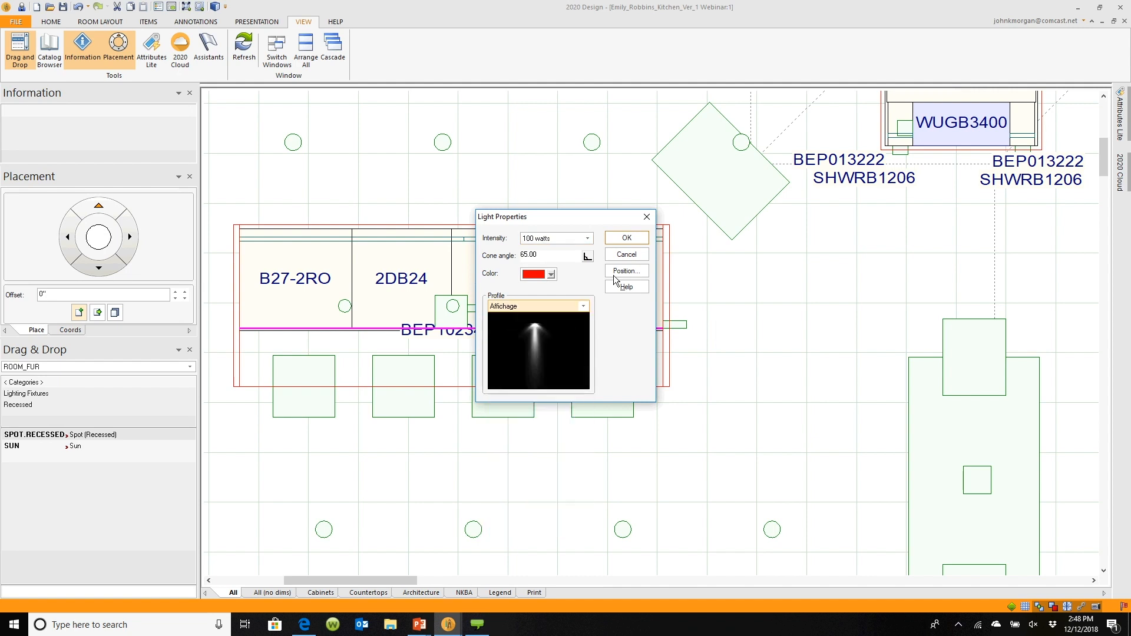
left_click(627, 238)
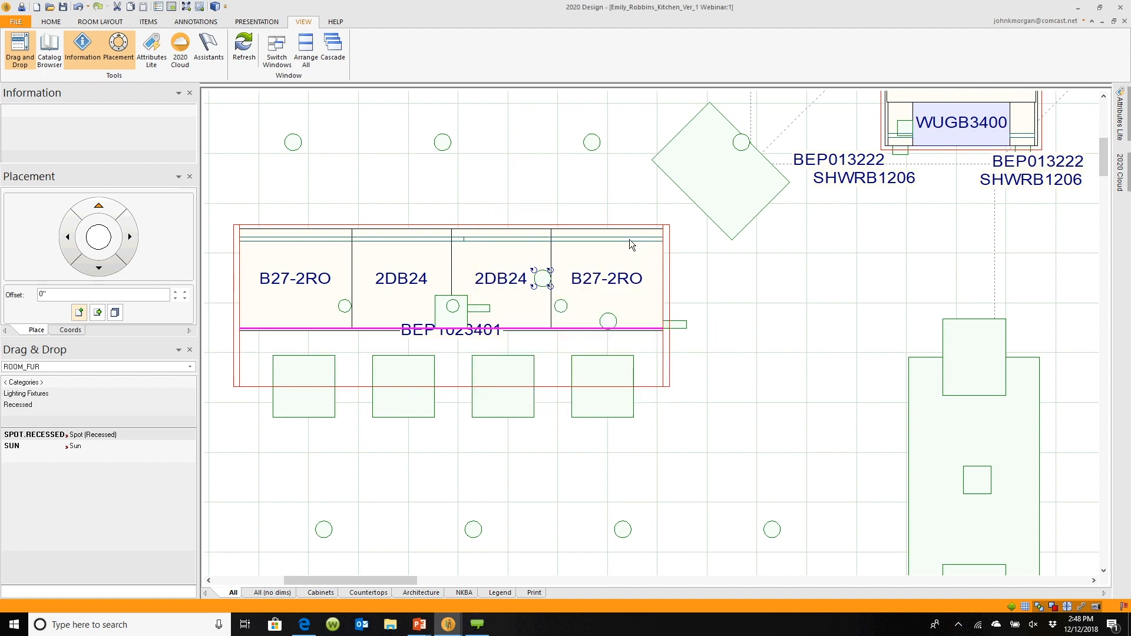
mouse_move(448, 625)
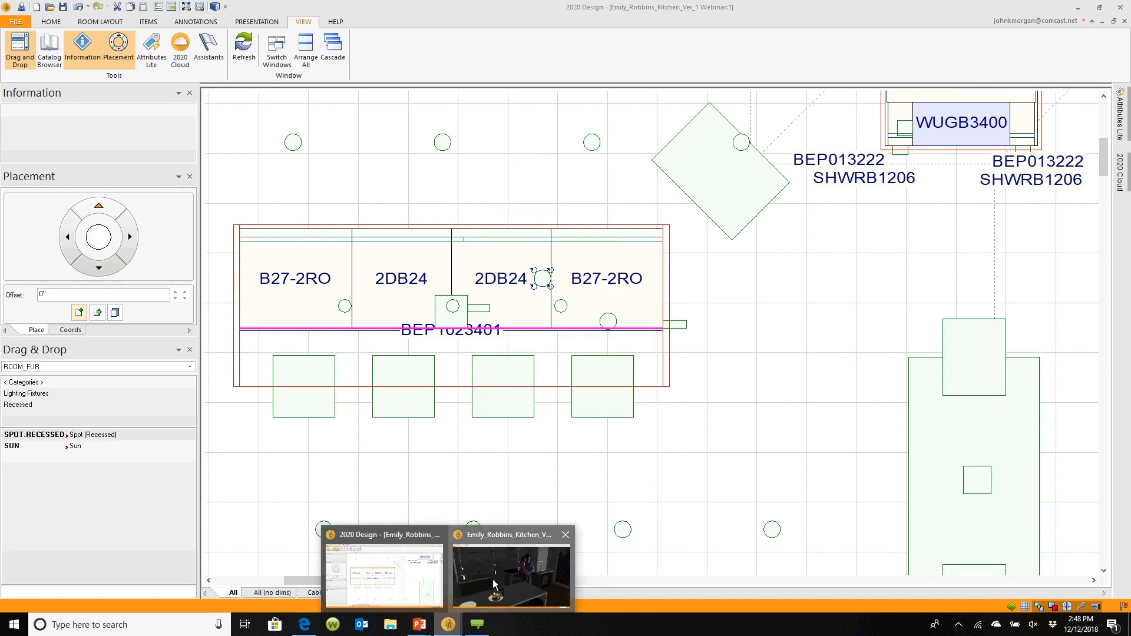
left_click(492, 578)
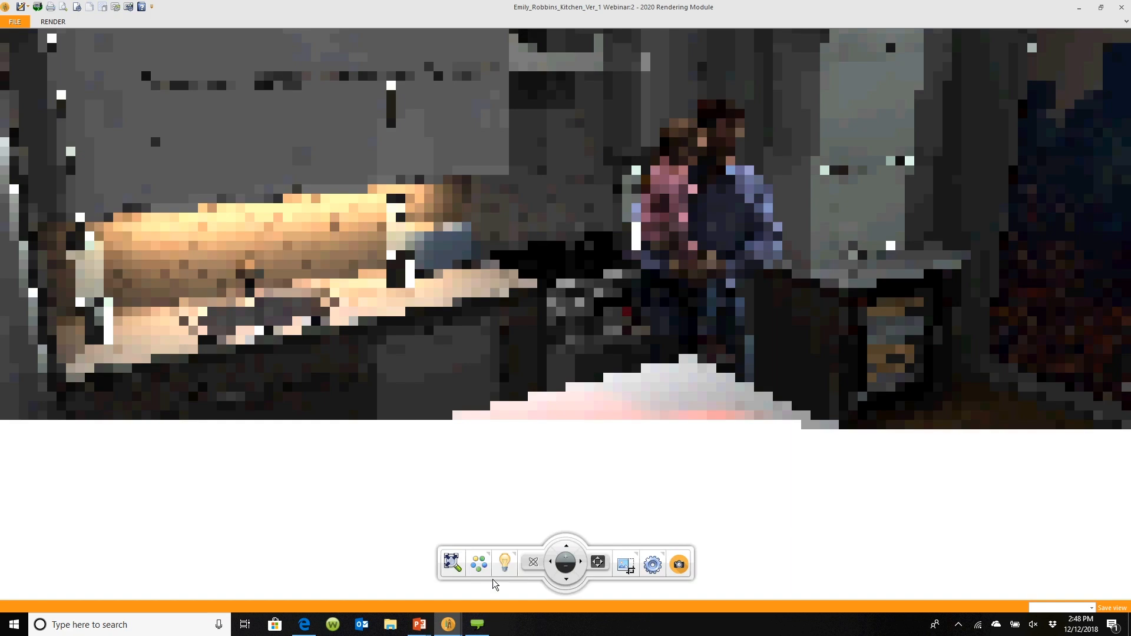
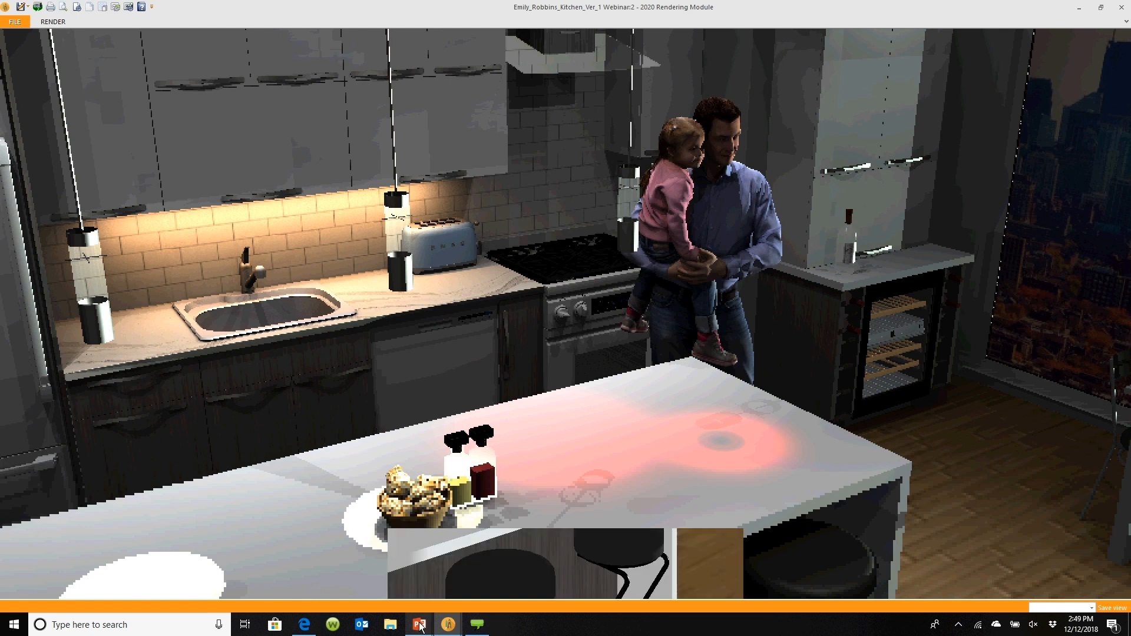
Switch to the slide presentation and advance to the Materials Selection Techniques slide
mouse_move(448, 625)
left_click(463, 574)
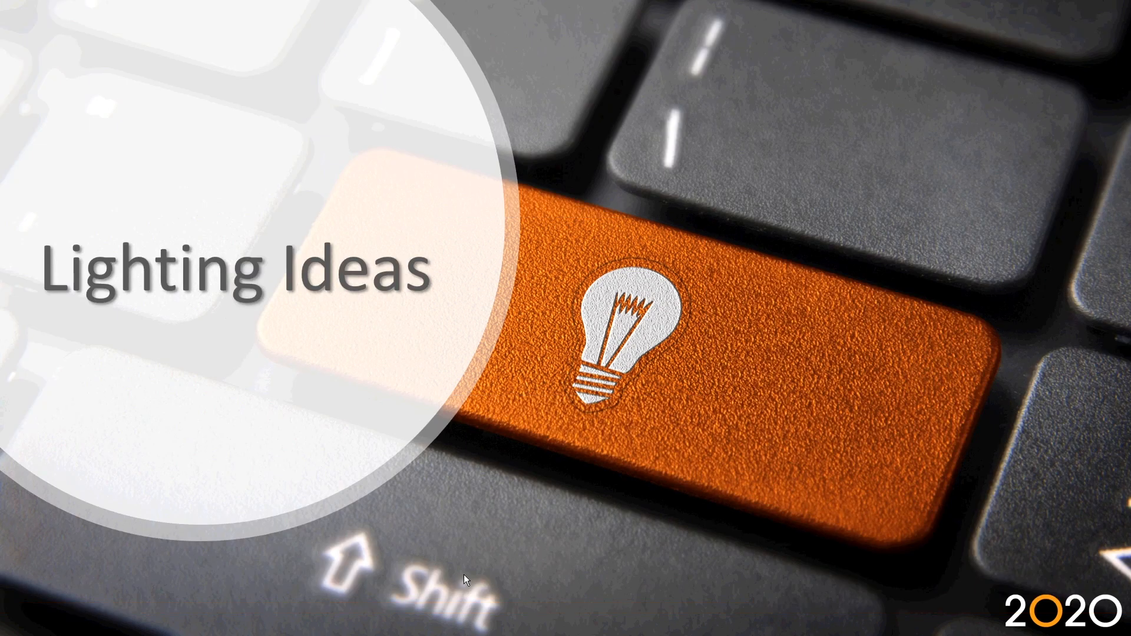
left_click(464, 574)
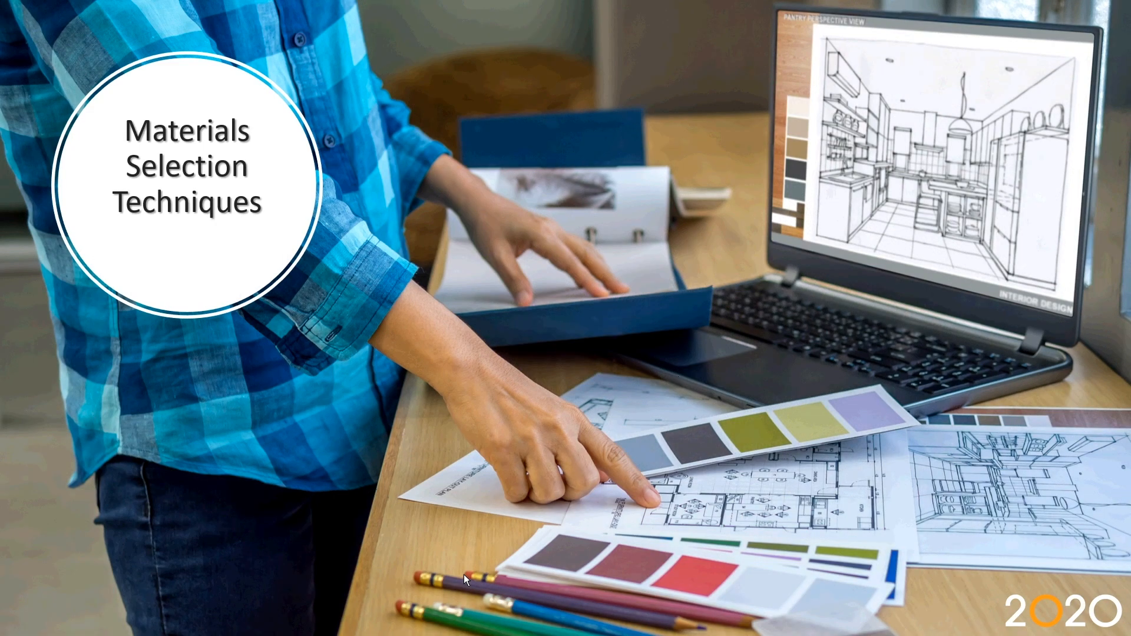
Return to the design's floor plan and open its drawing layout
key("alt+Tab")
key("alt+Tab")
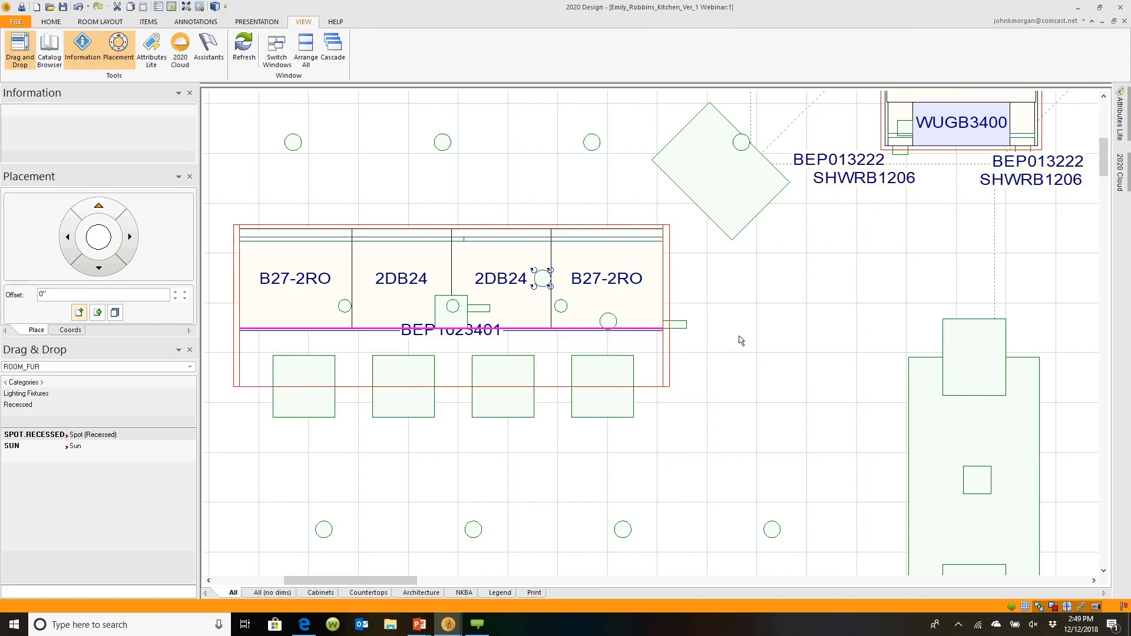
scroll(748, 342, "down", 5)
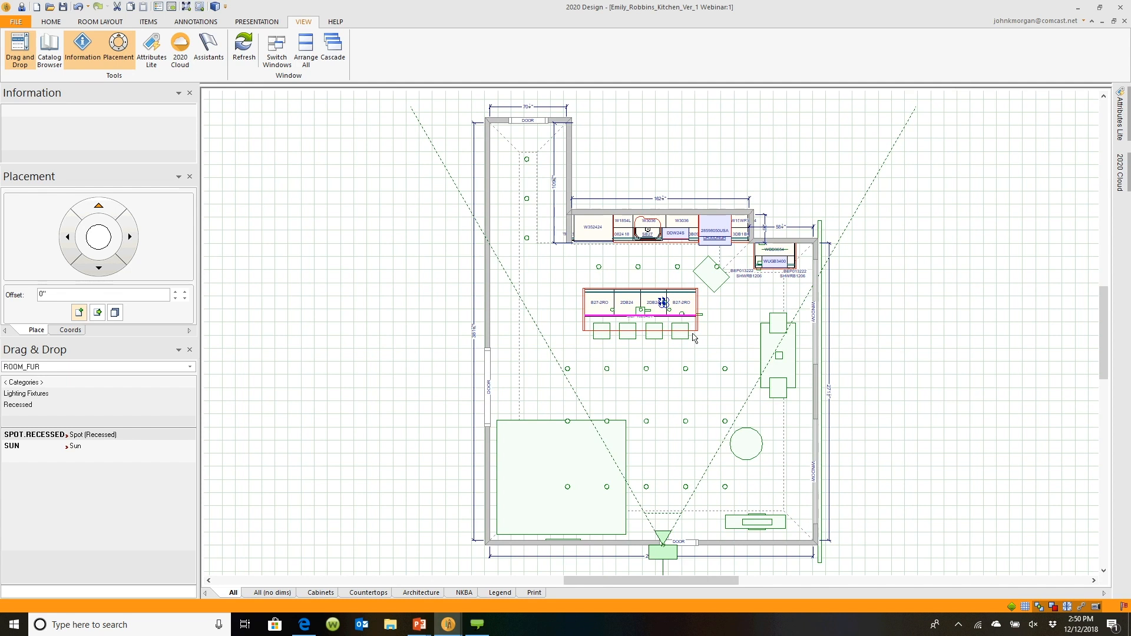
right_click(864, 290)
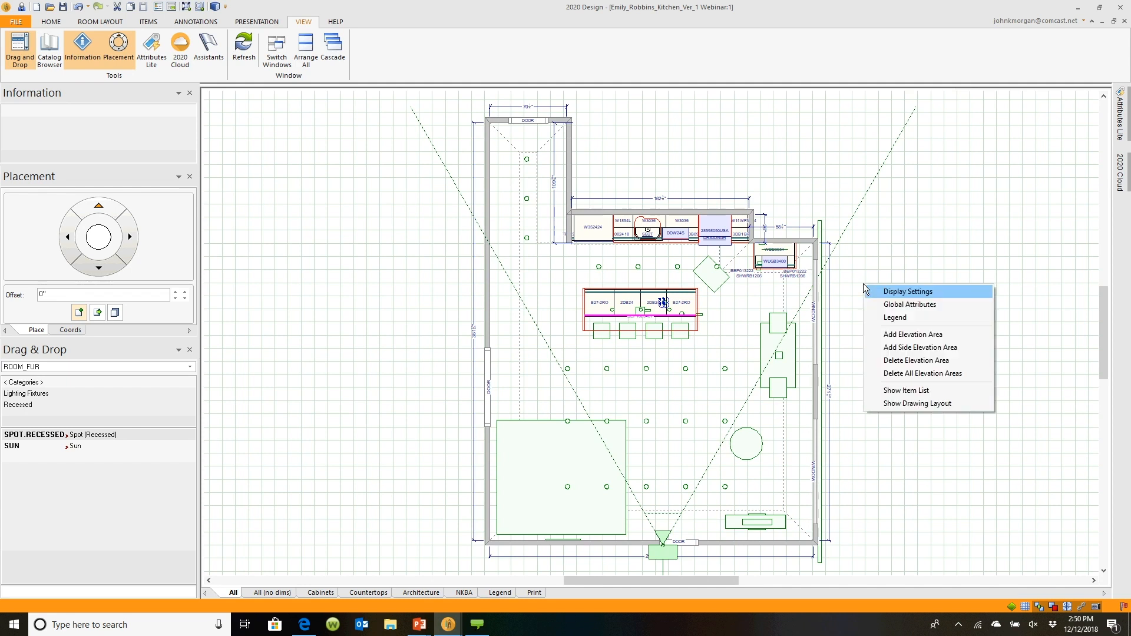
left_click(898, 407)
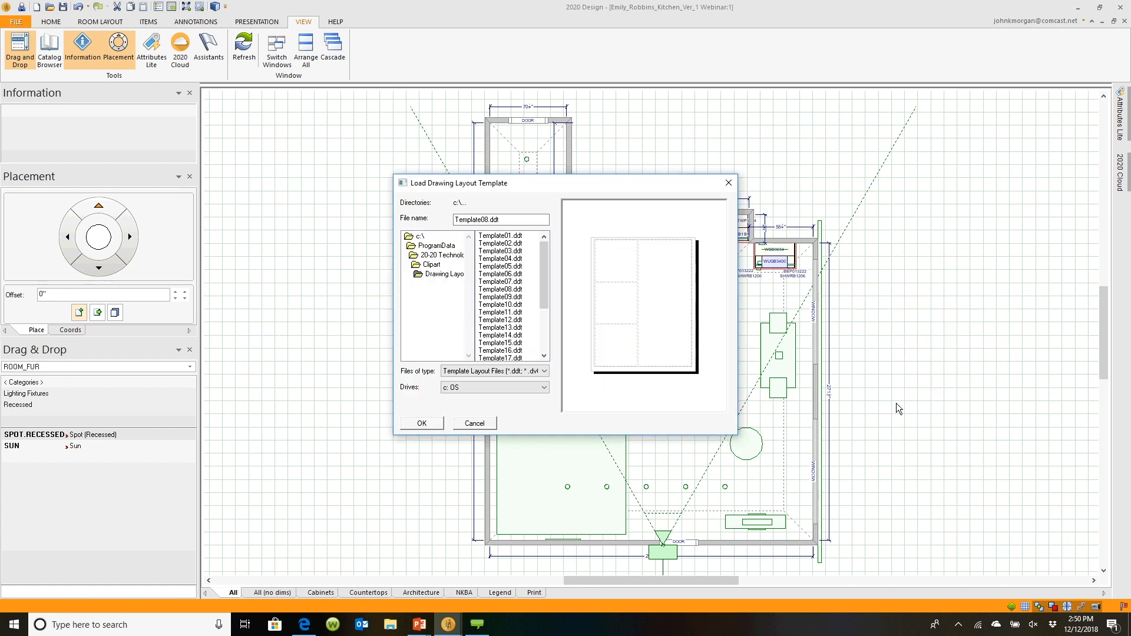
Compare the layout templates and load Template08.ddt
left_click(500, 243)
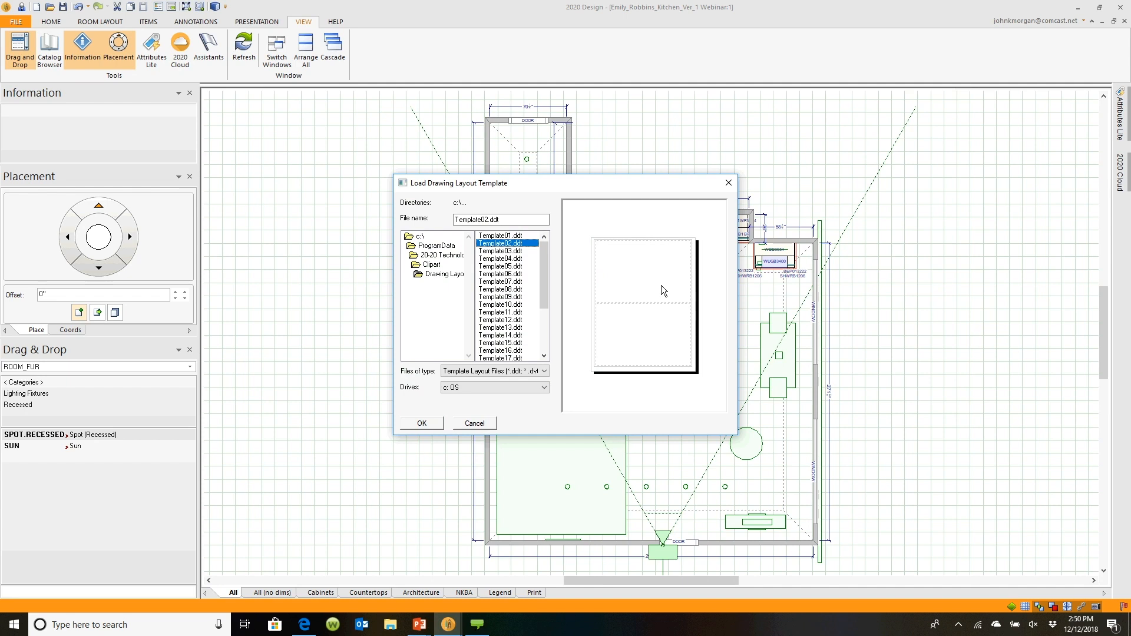
left_click(506, 251)
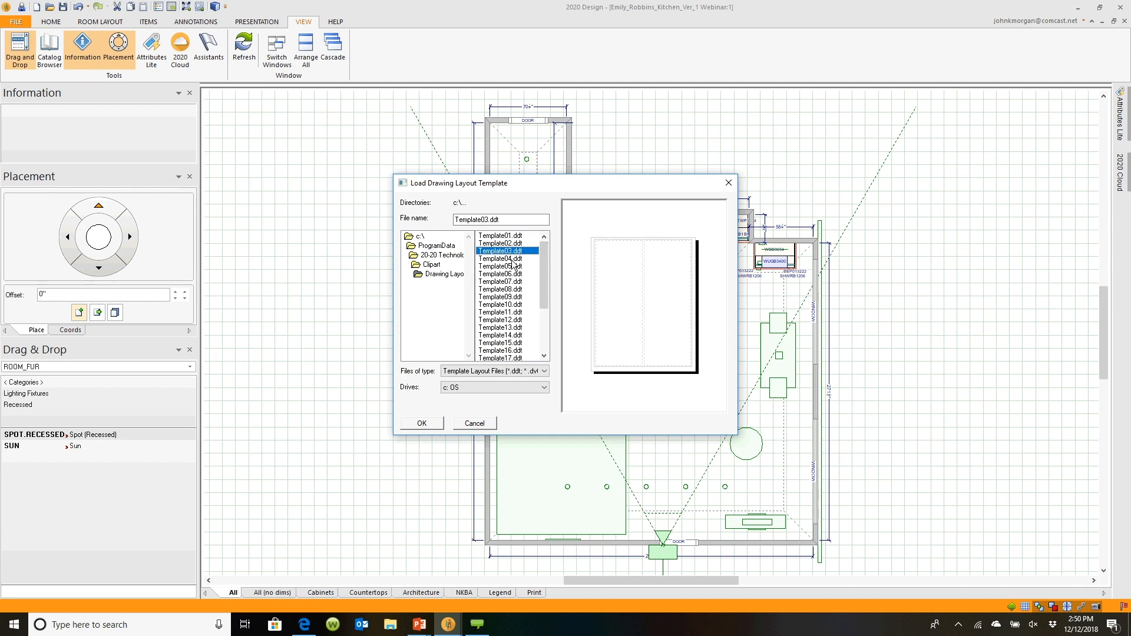
left_click(512, 259)
left_click(513, 267)
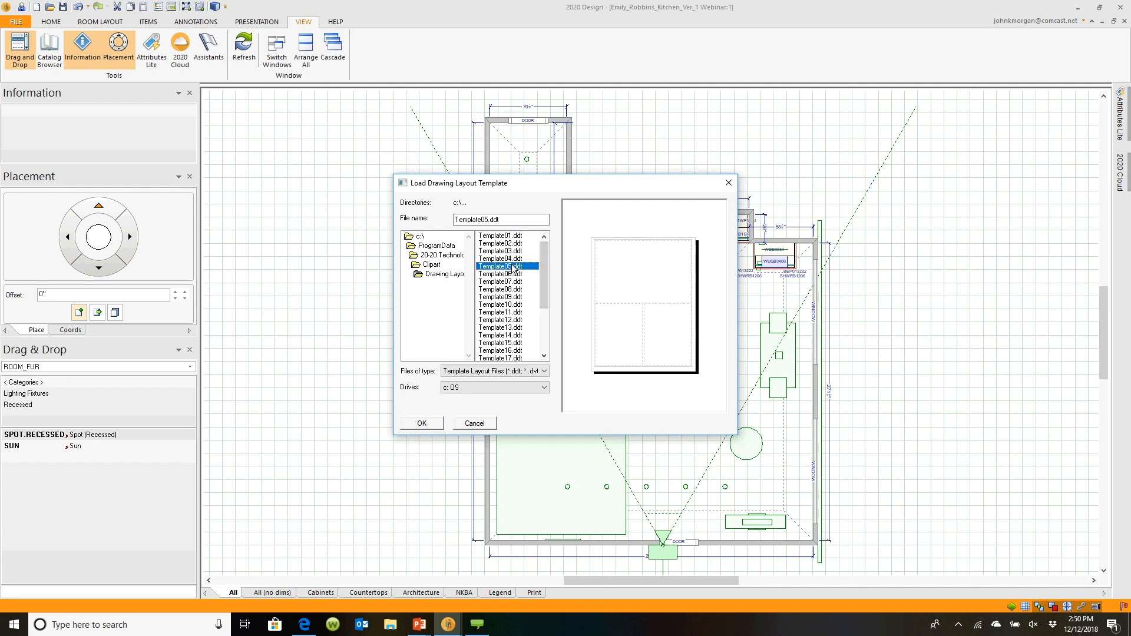
left_click(514, 275)
left_click(514, 281)
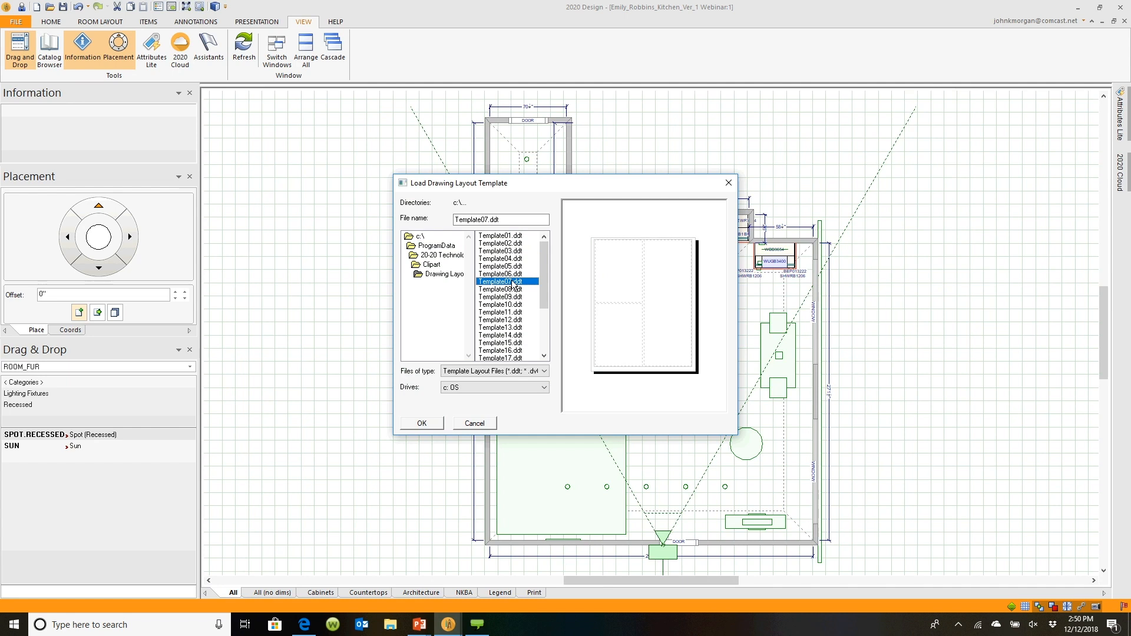
left_click(514, 289)
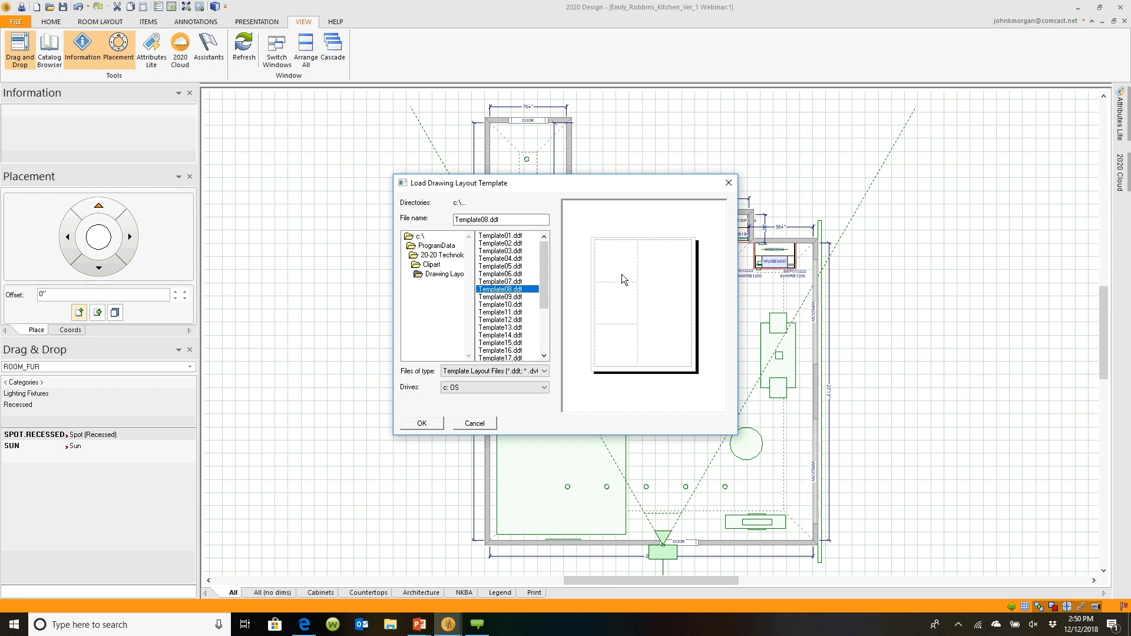
left_click(421, 423)
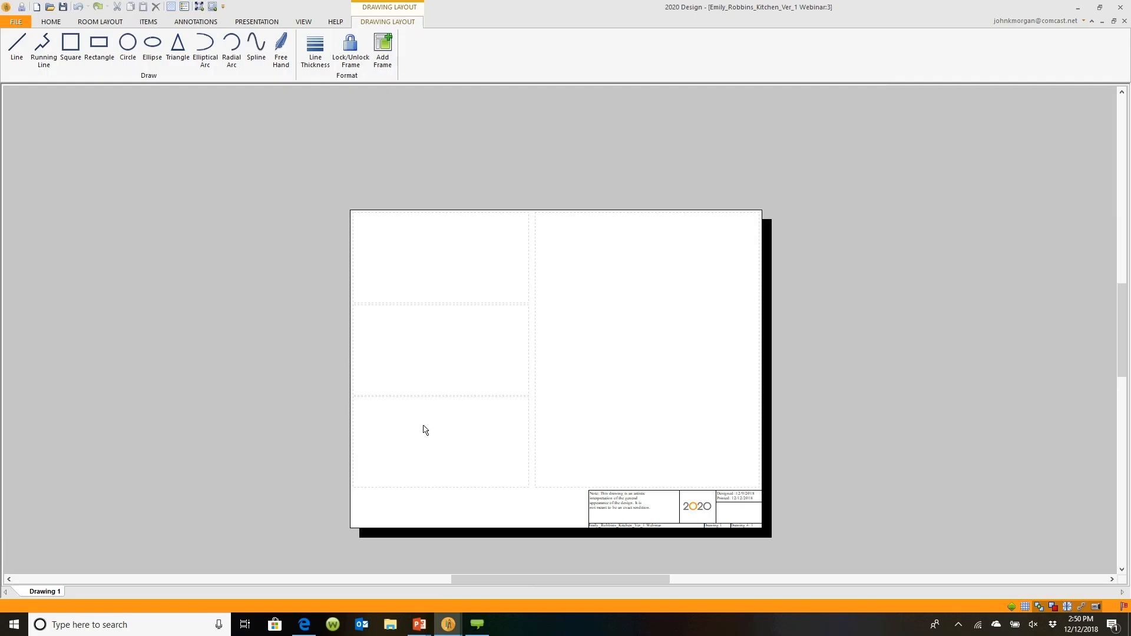
Fill the large empty frame with the floor plan, using Extents as the print scale
right_click(623, 339)
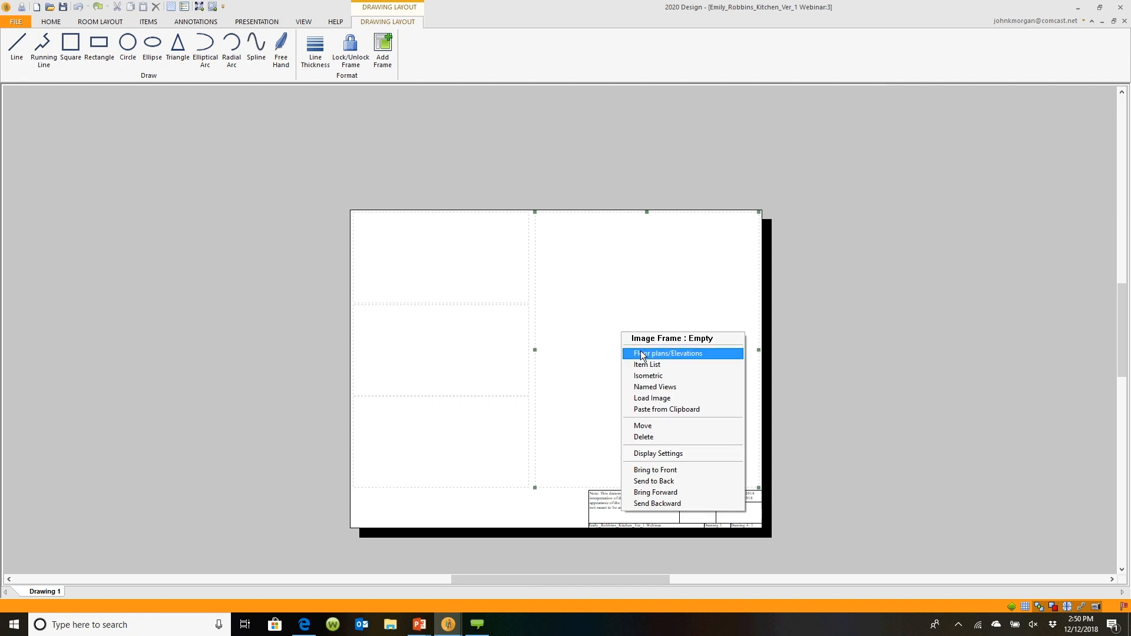
left_click(641, 353)
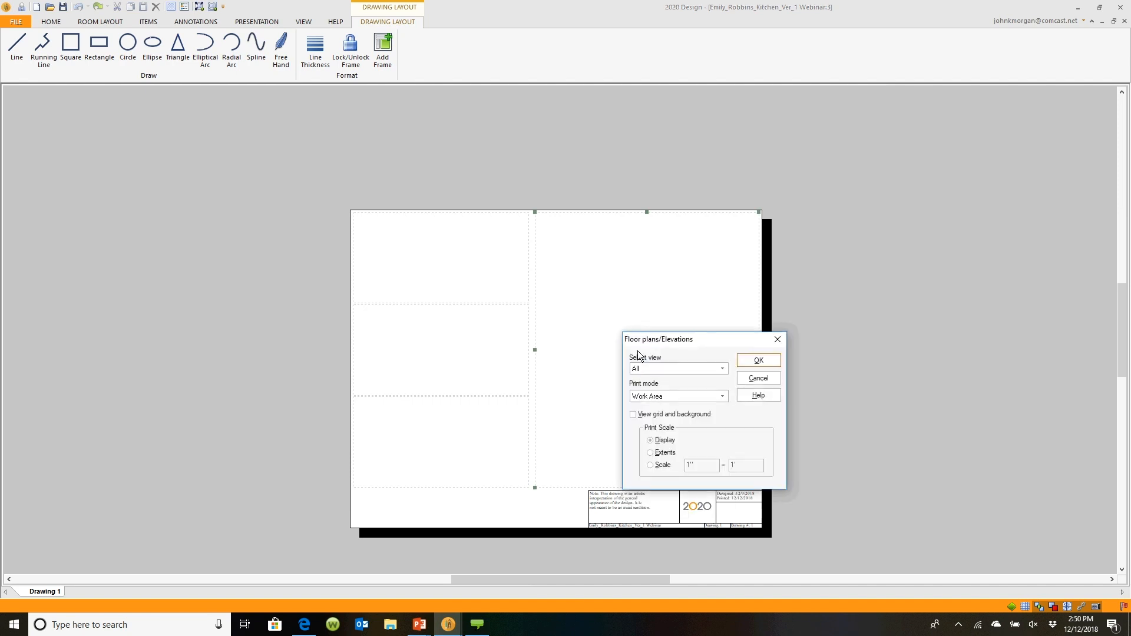
left_click(650, 452)
left_click(757, 361)
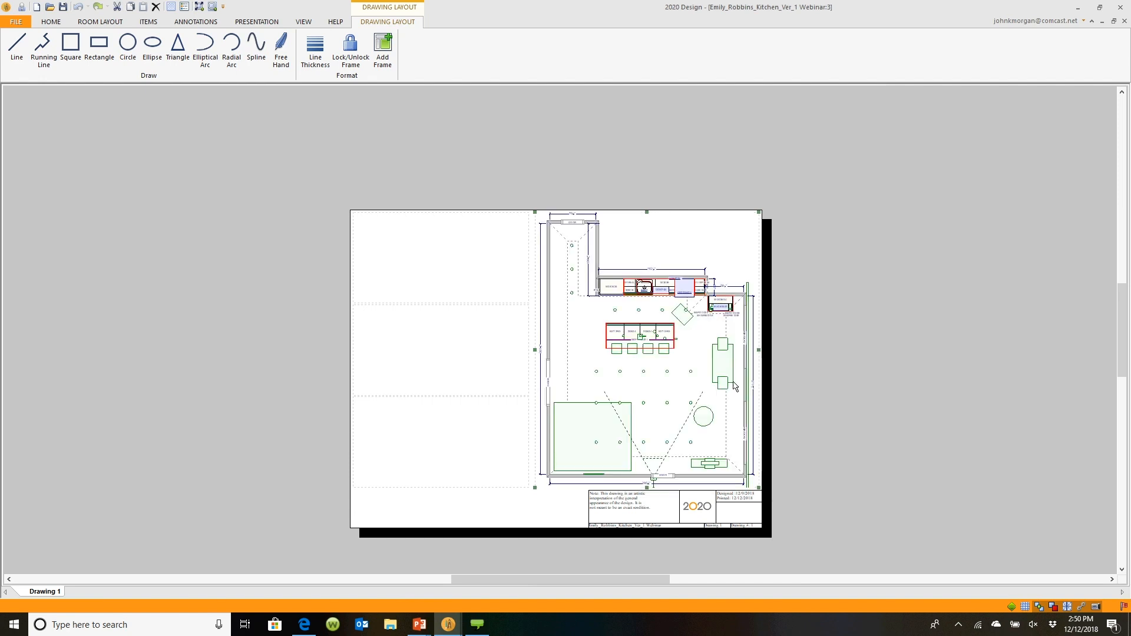
Switch to the TileBar luxury tile page in the browser and copy the Celtic White Onyx tile picture
scroll(542, 467, "up", 3)
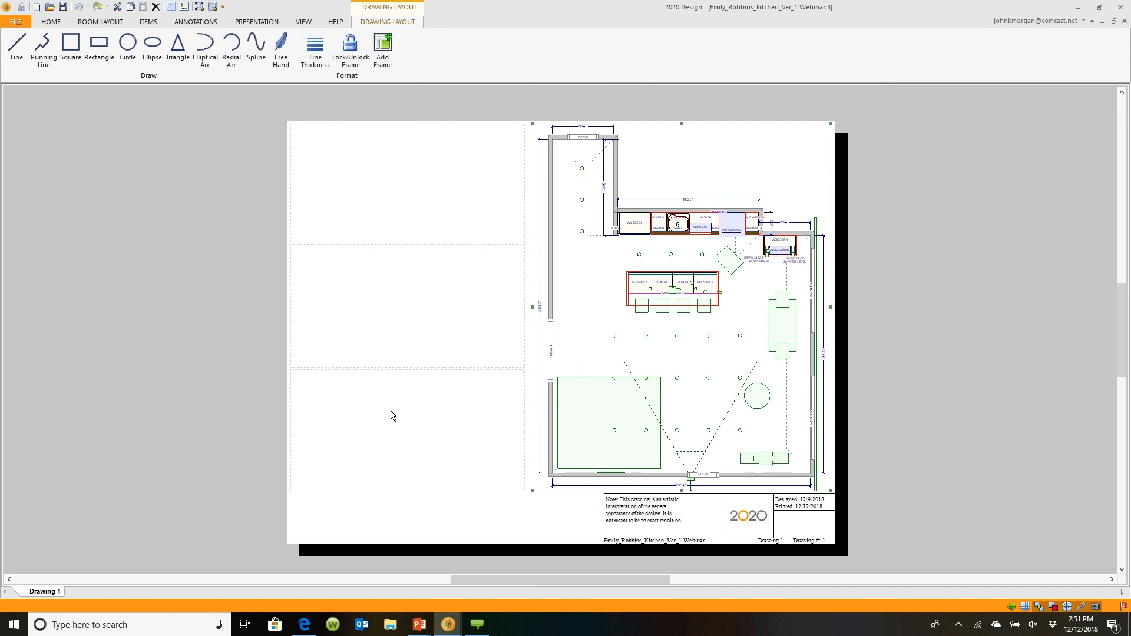
left_click(312, 627)
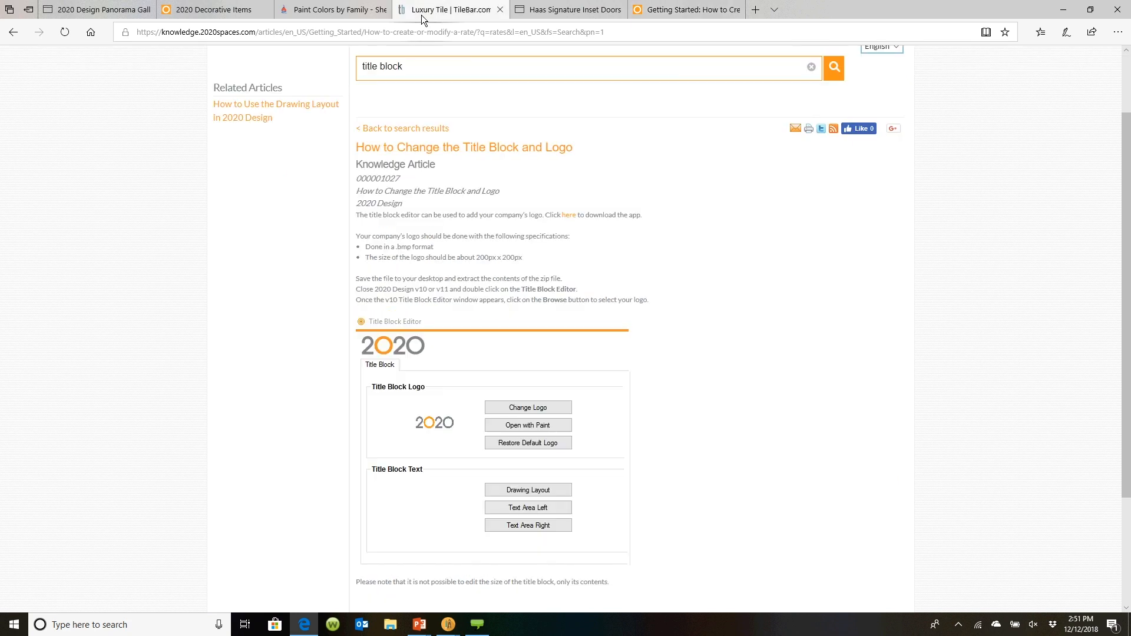
left_click(422, 16)
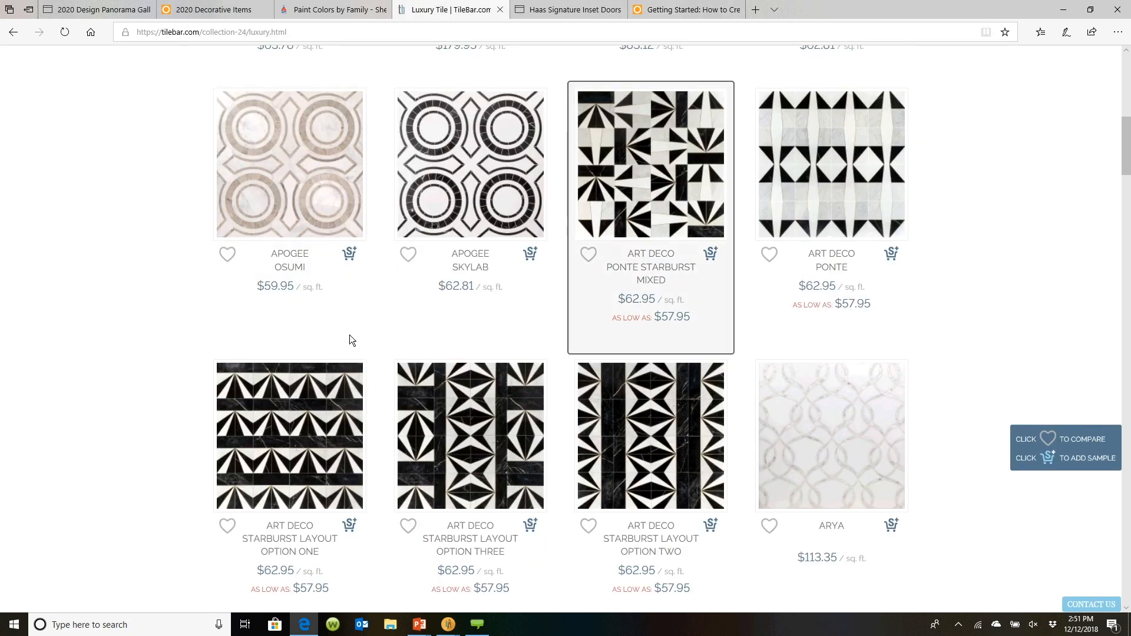
scroll(614, 277, "up", 8)
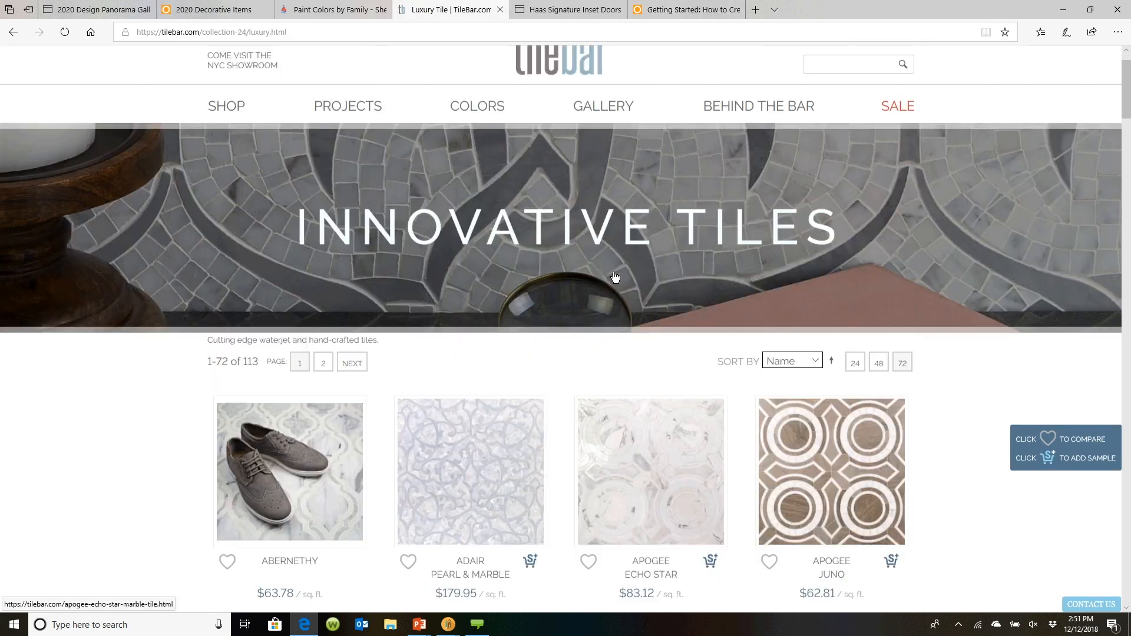
scroll(614, 276, "down", 5)
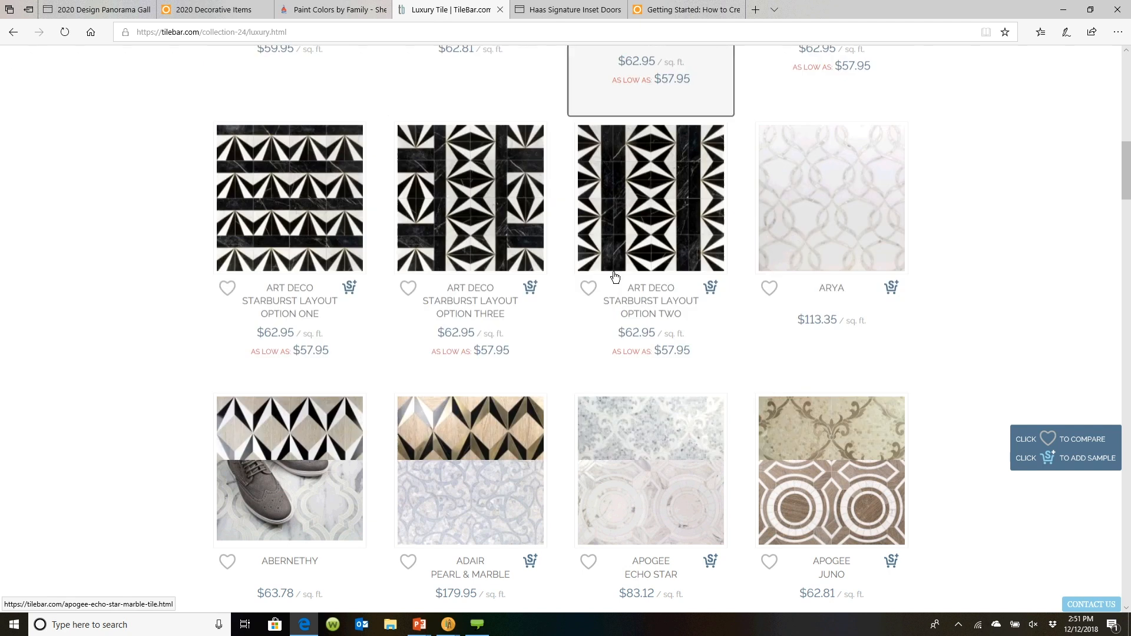
scroll(614, 277, "down", 1)
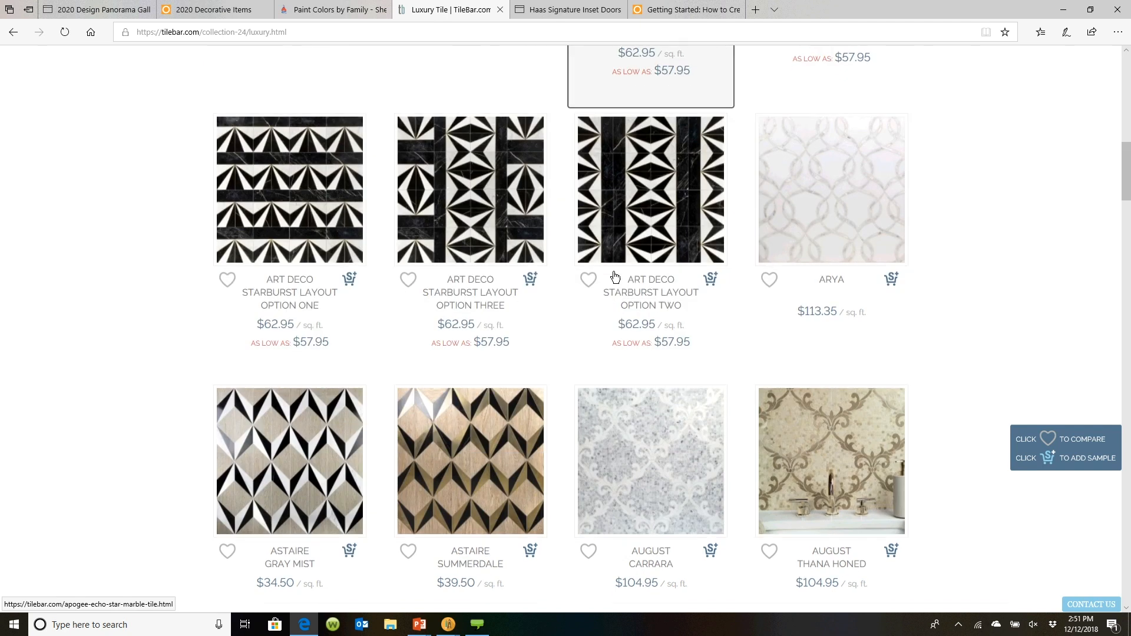
scroll(614, 276, "down", 15)
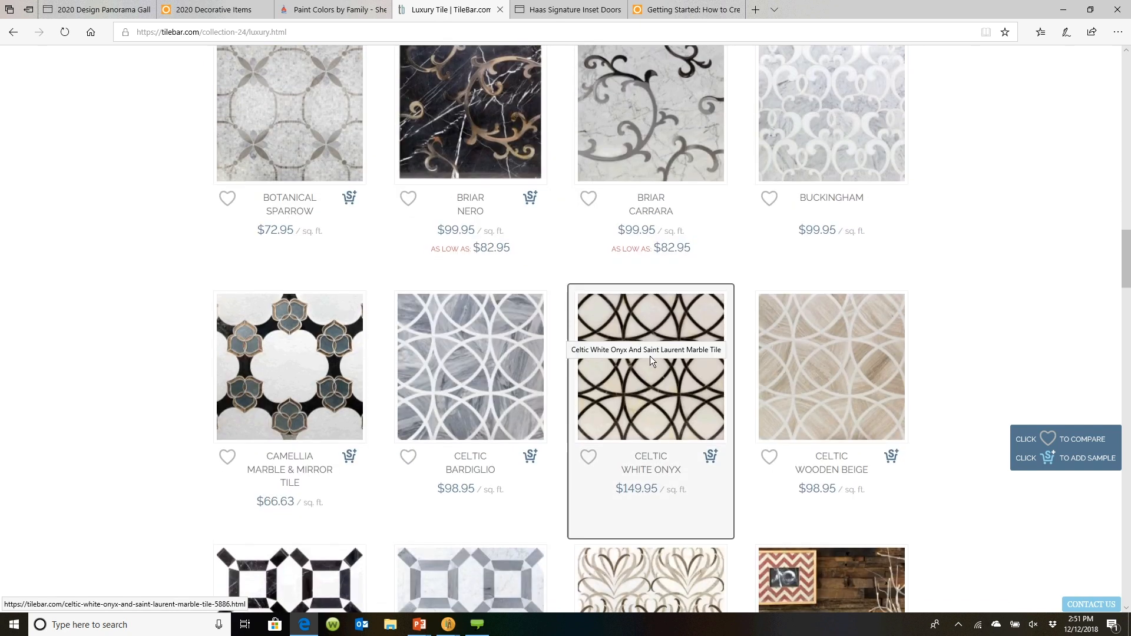
right_click(653, 378)
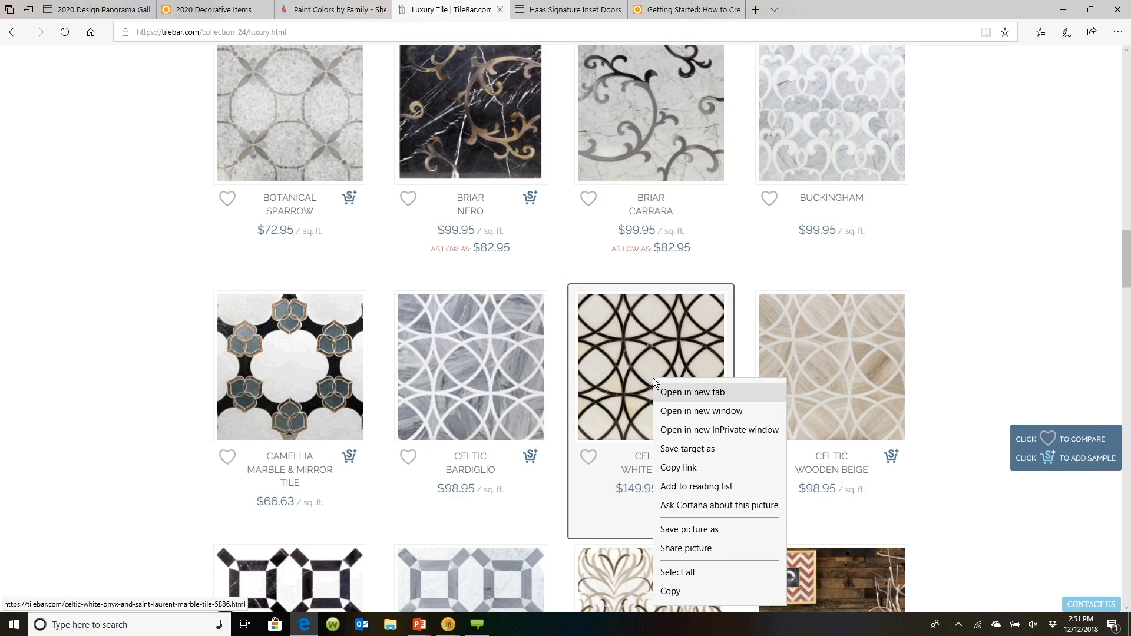
left_click(680, 590)
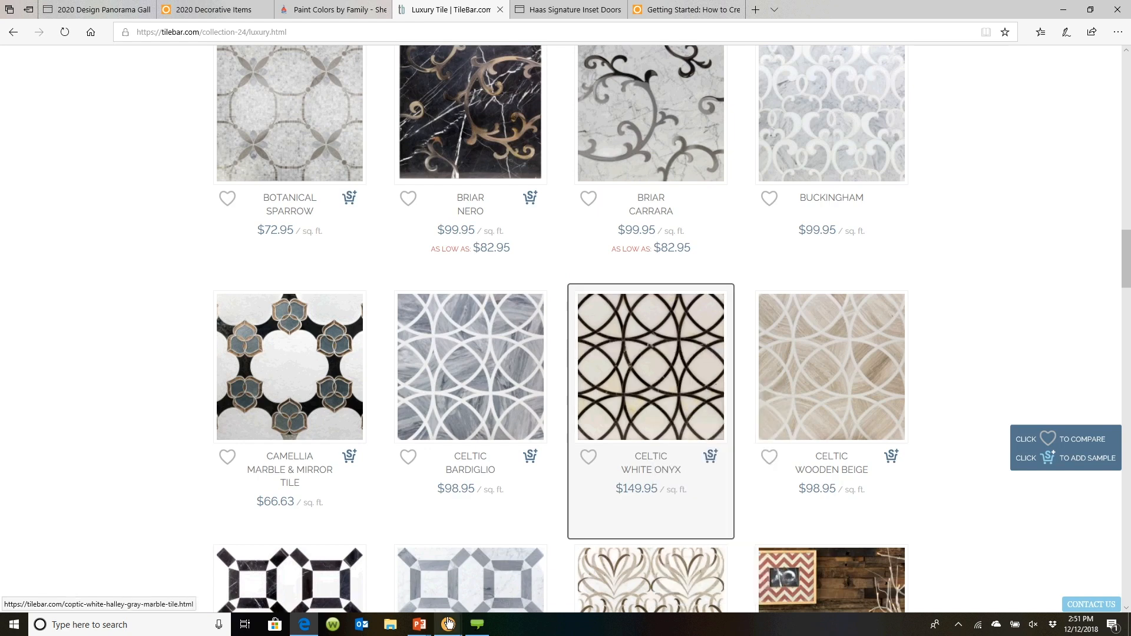
Back in the drawing layout, paste the copied tile picture into the top-left empty frame
mouse_move(447, 624)
left_click(419, 595)
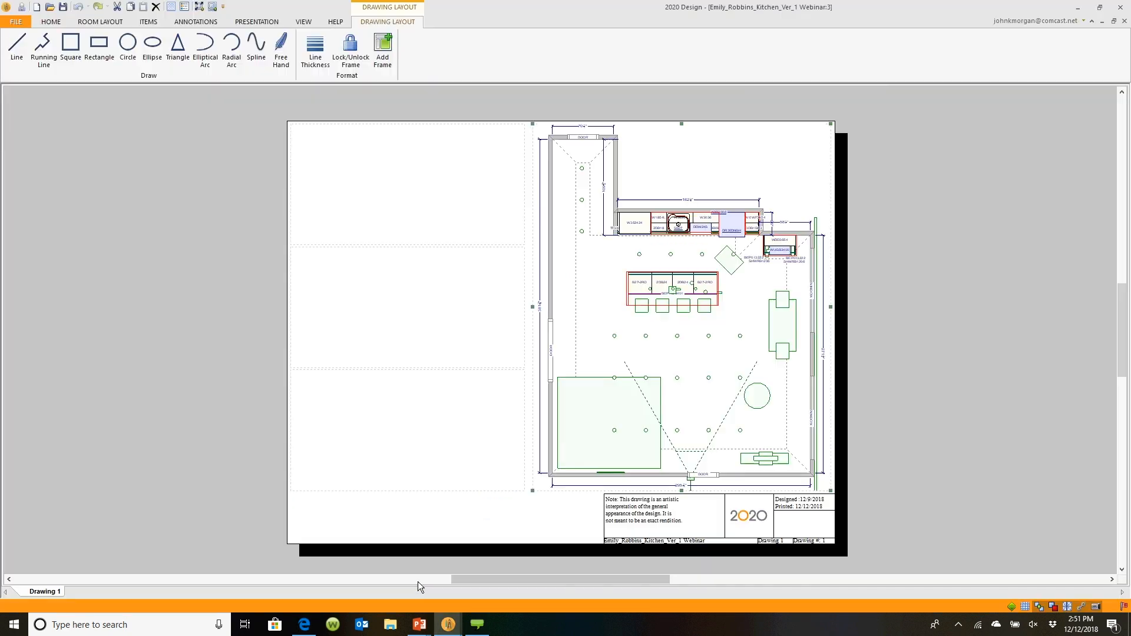
right_click(415, 188)
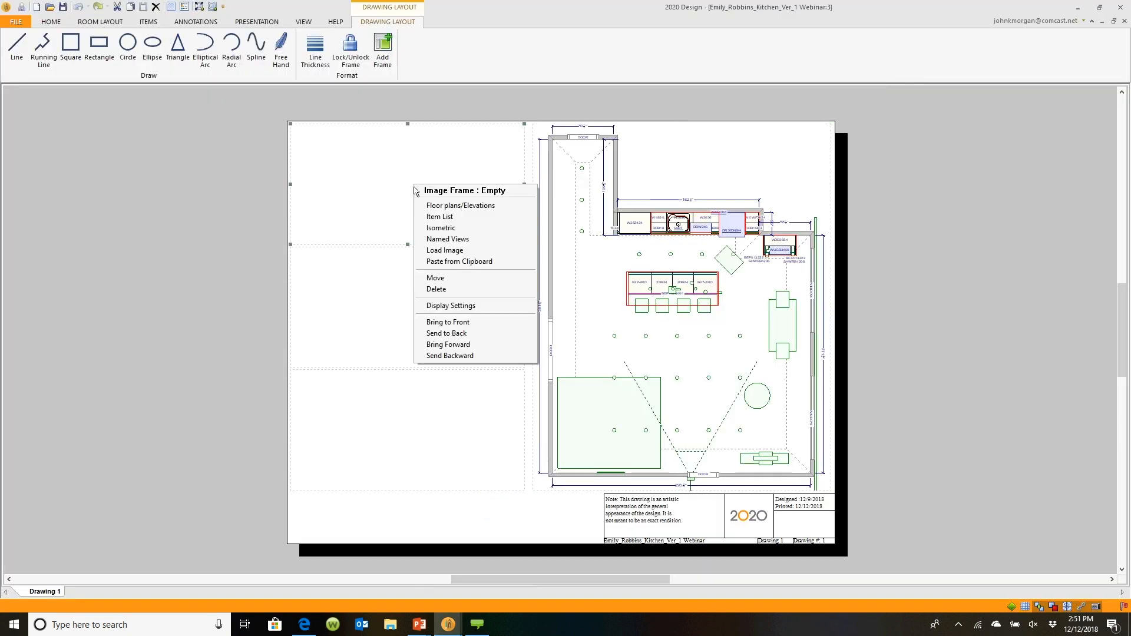
left_click(445, 265)
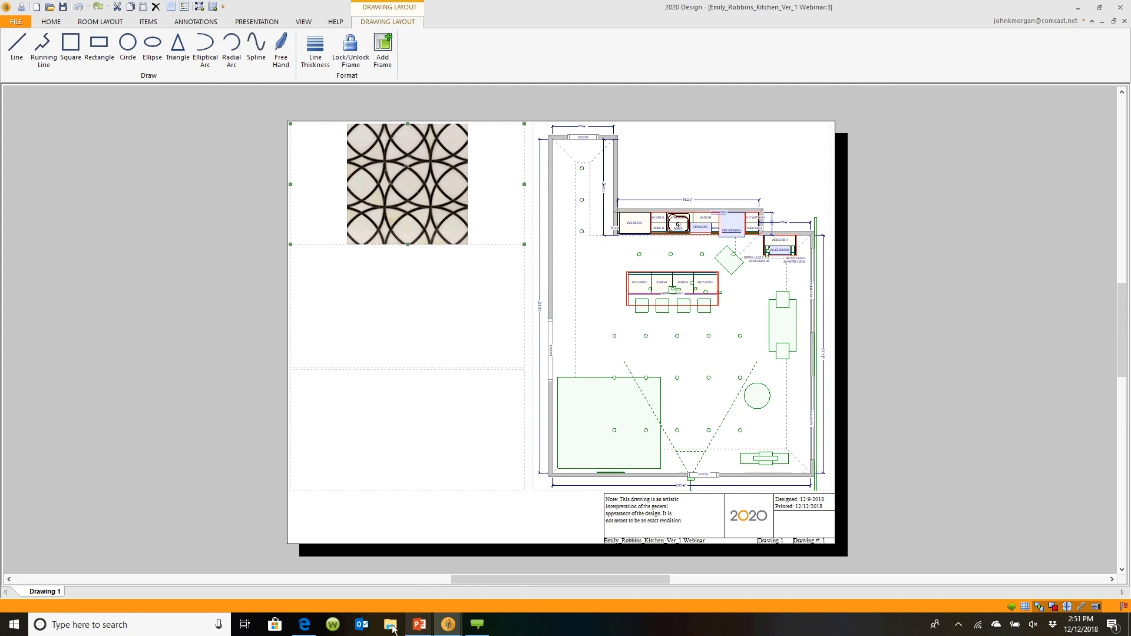
In the browser's Sherwin-Williams color wall, open the details of blue color SW 6243 Distance
mouse_move(304, 625)
left_click(316, 588)
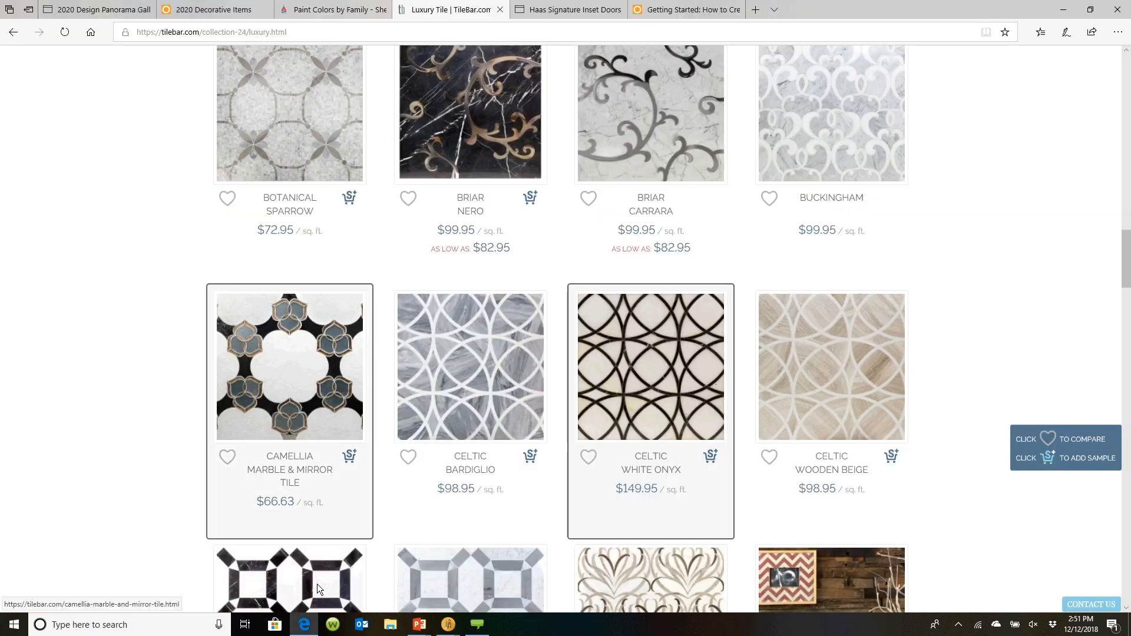
left_click(333, 10)
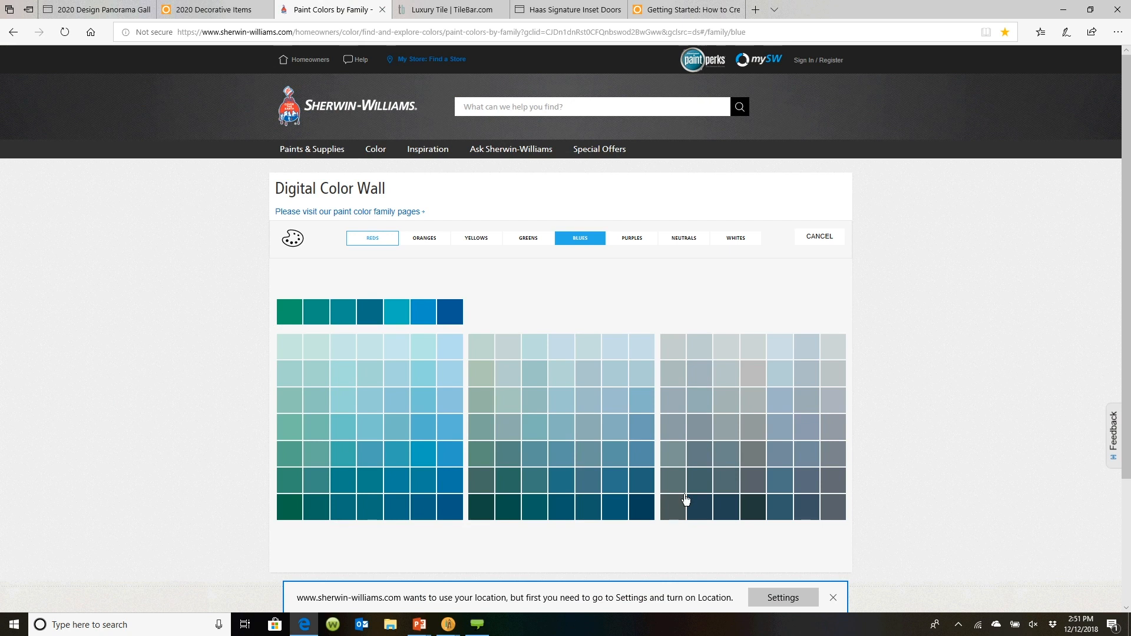
left_click(811, 486)
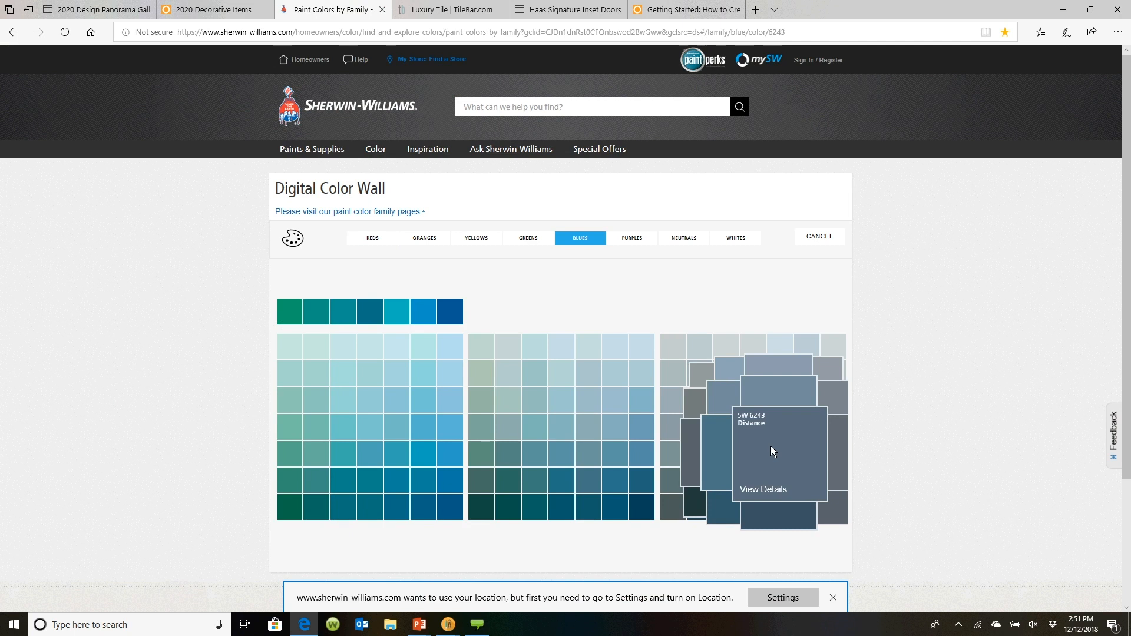
left_click(771, 490)
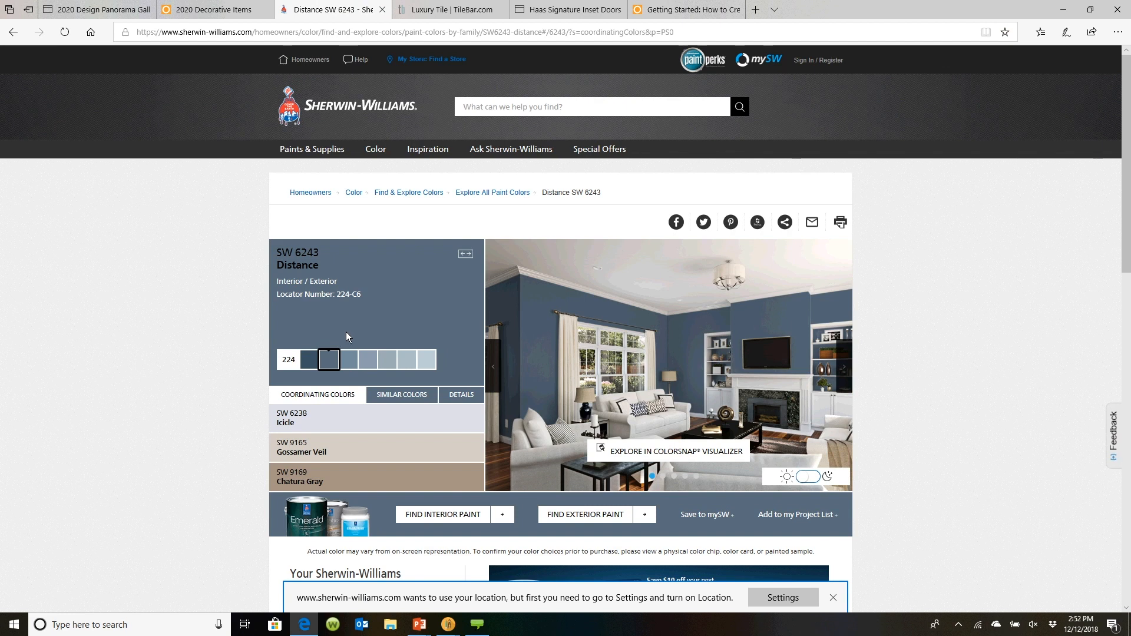
Launch the Snipping Tool, snip the SW 6243 Distance color card from the web page and copy it
left_click(127, 625)
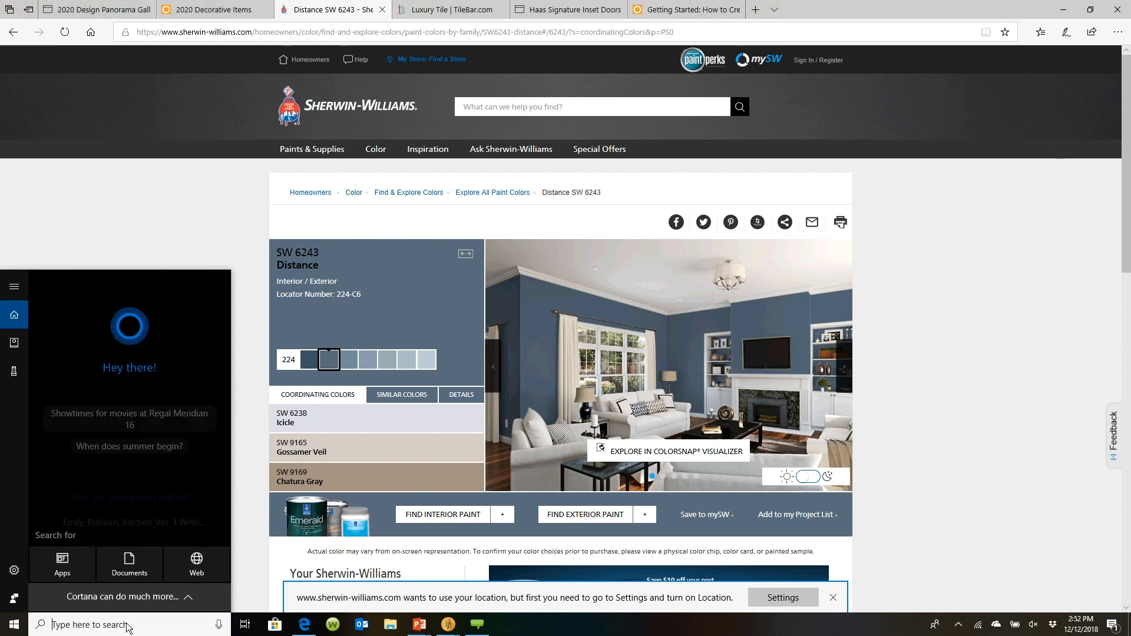
type("snip")
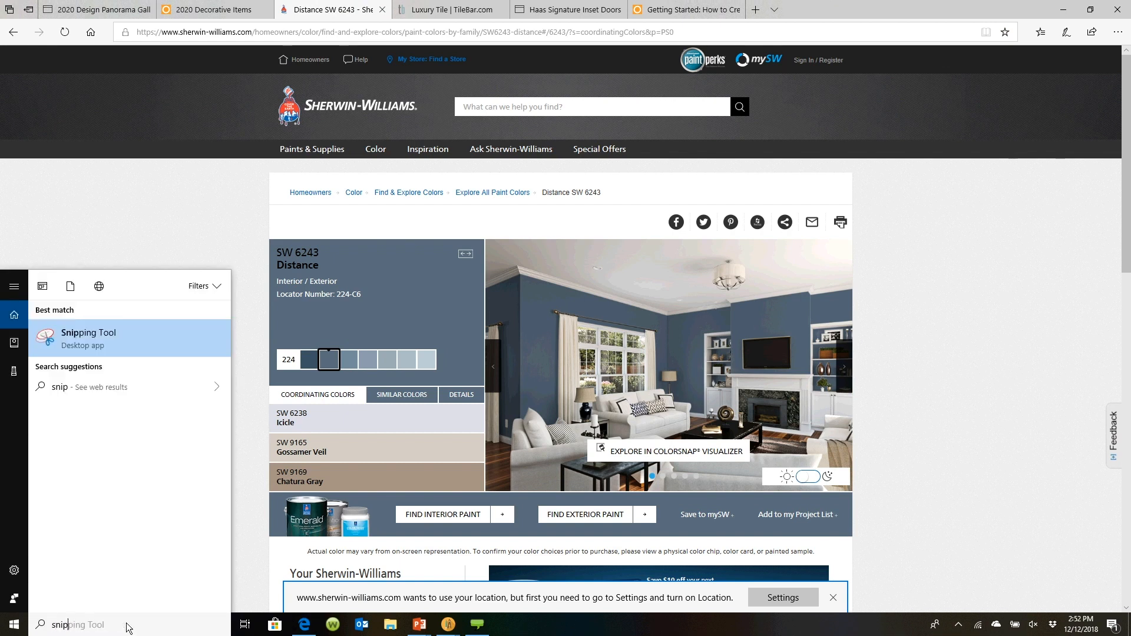
key("Return")
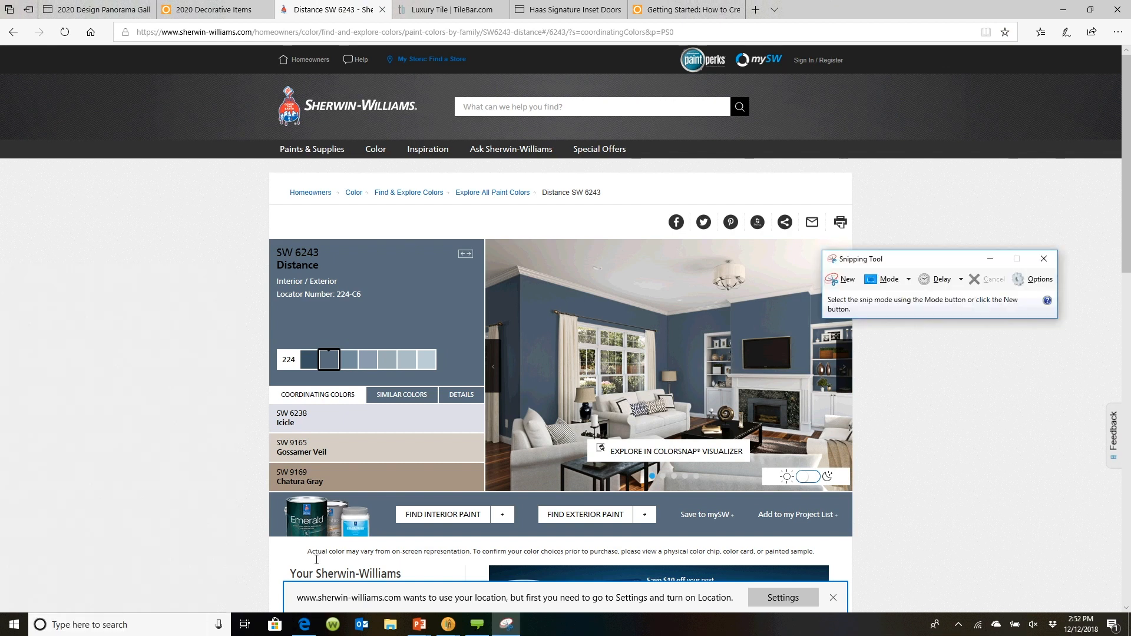
left_click(842, 282)
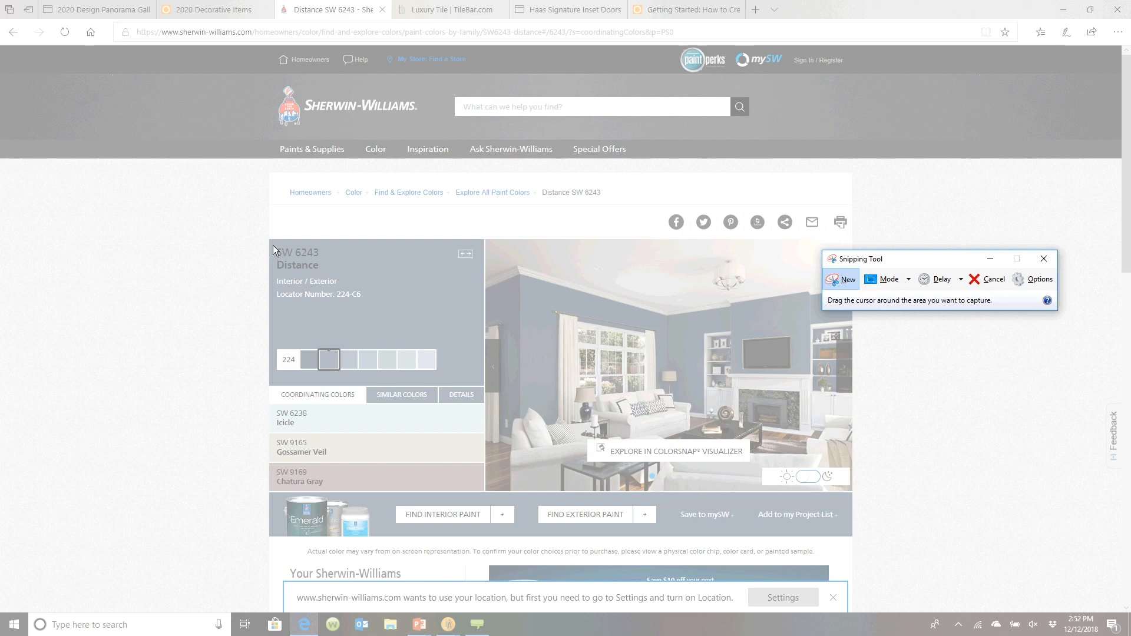
left_click_drag(271, 241, 454, 345)
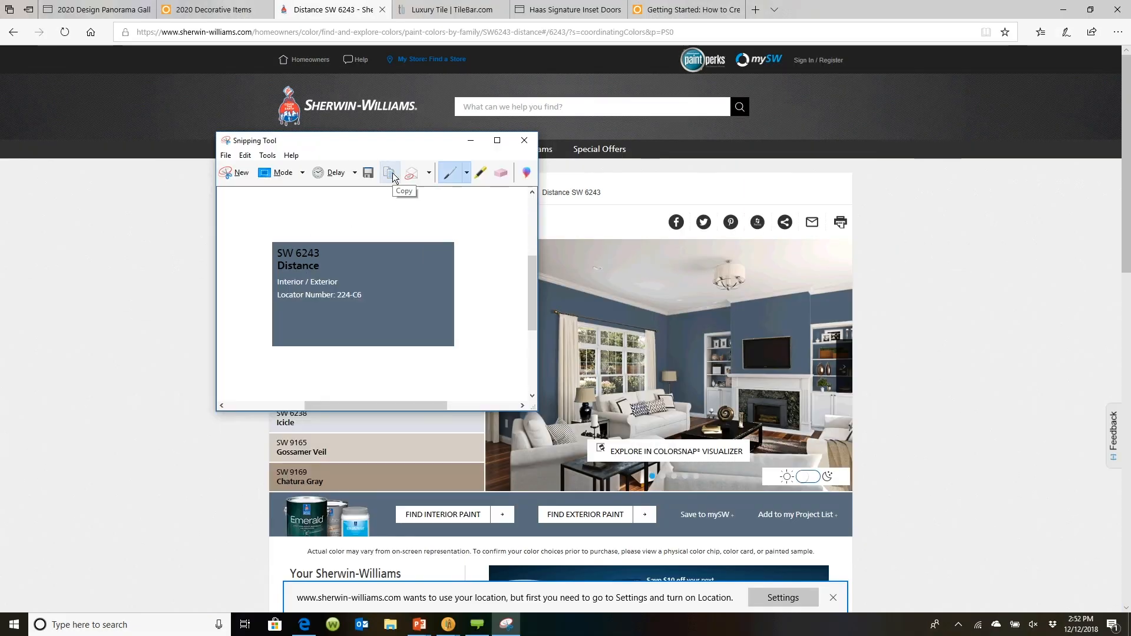
left_click(393, 173)
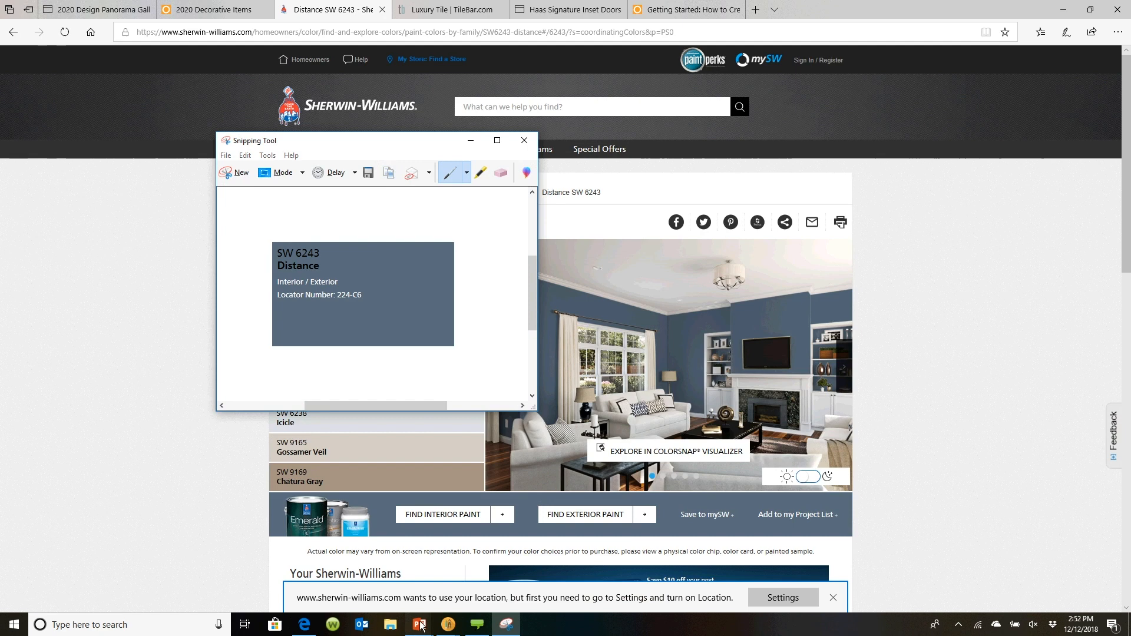
Back in the drawing layout, paste the copied color card into the middle-left empty frame
mouse_move(415, 626)
left_click(390, 583)
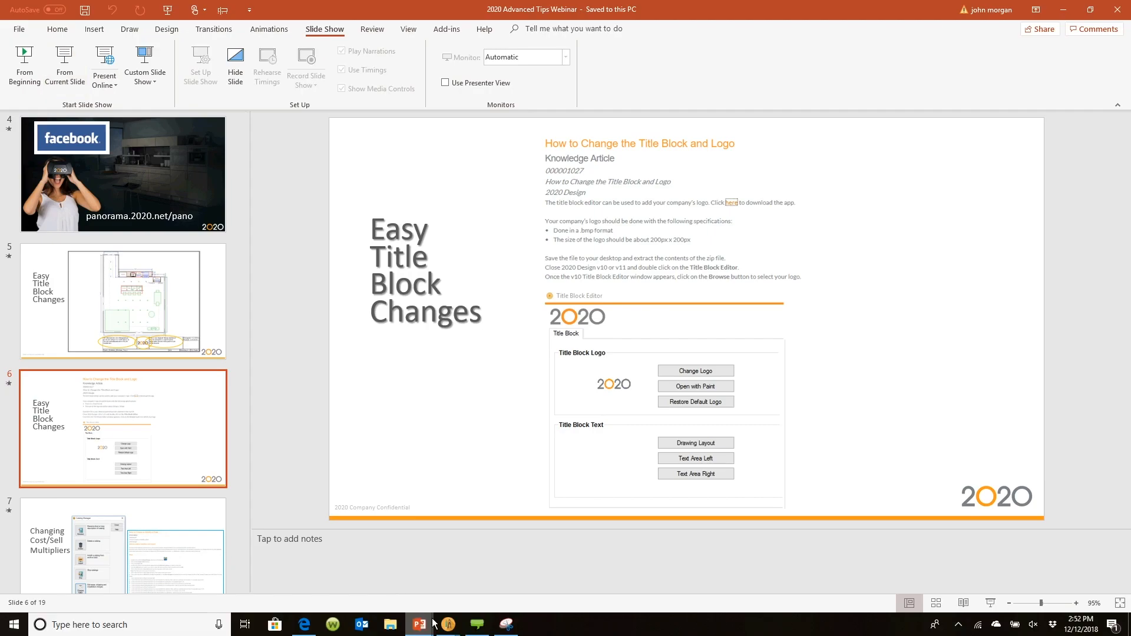
left_click(475, 594)
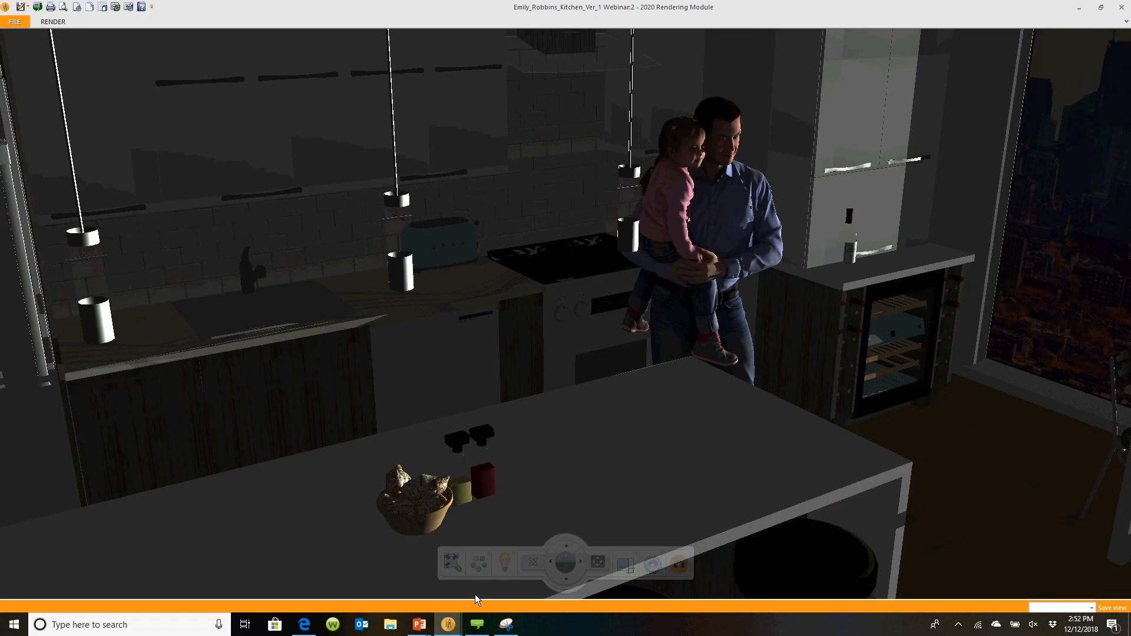
left_click(415, 591)
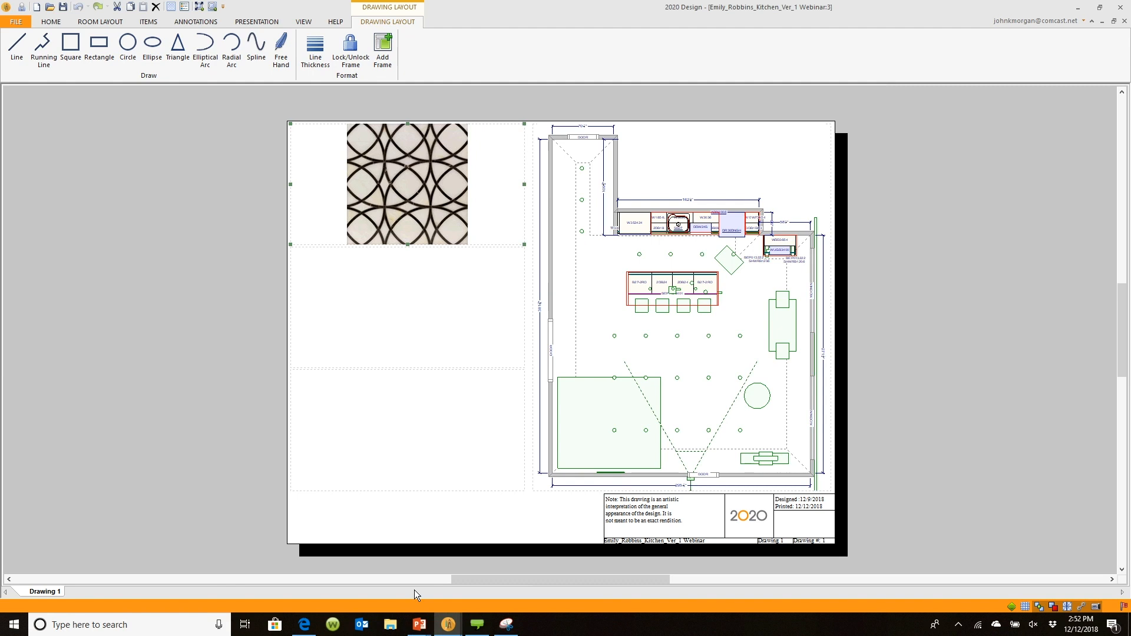
right_click(369, 295)
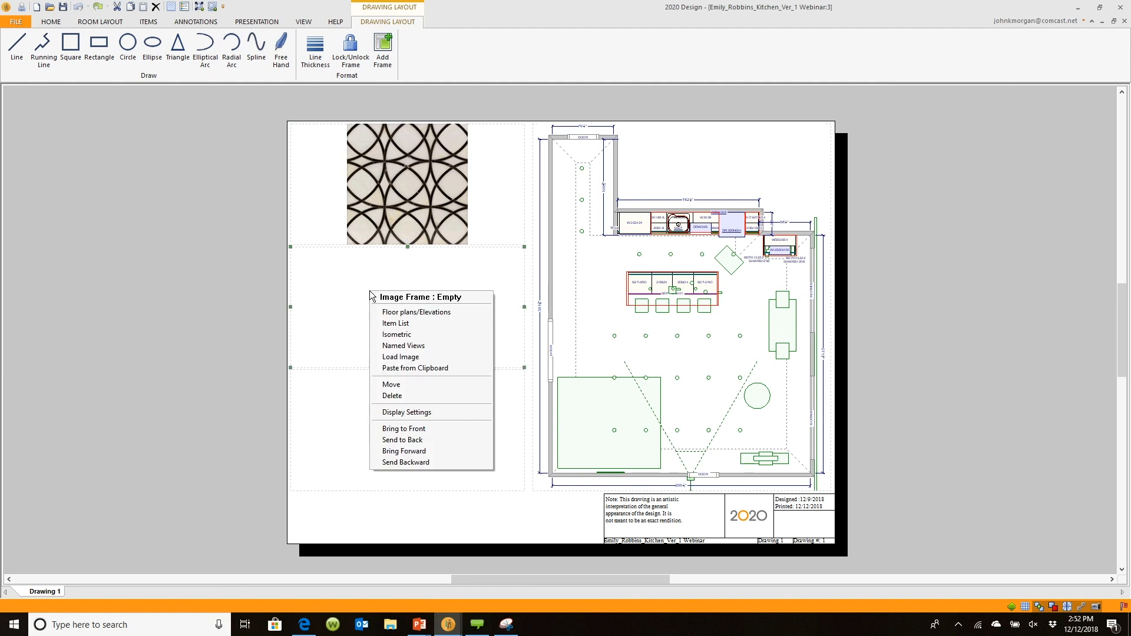
left_click(395, 368)
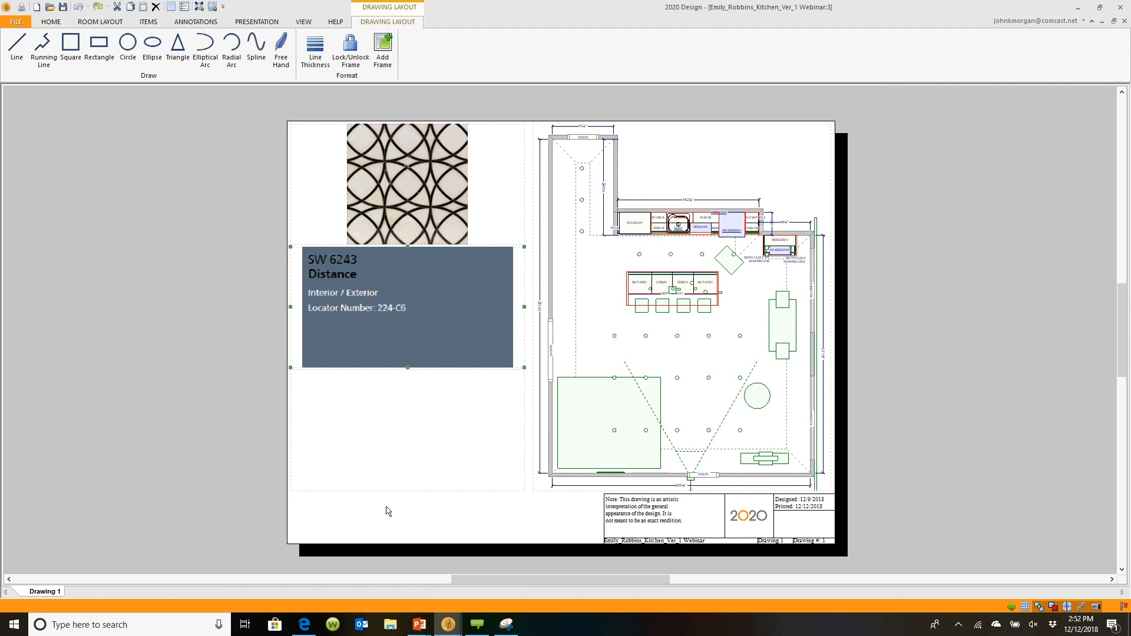
Switch to the Haas inset doors page and snip the Jamestown-V door image with the Snipping Tool
left_click(303, 624)
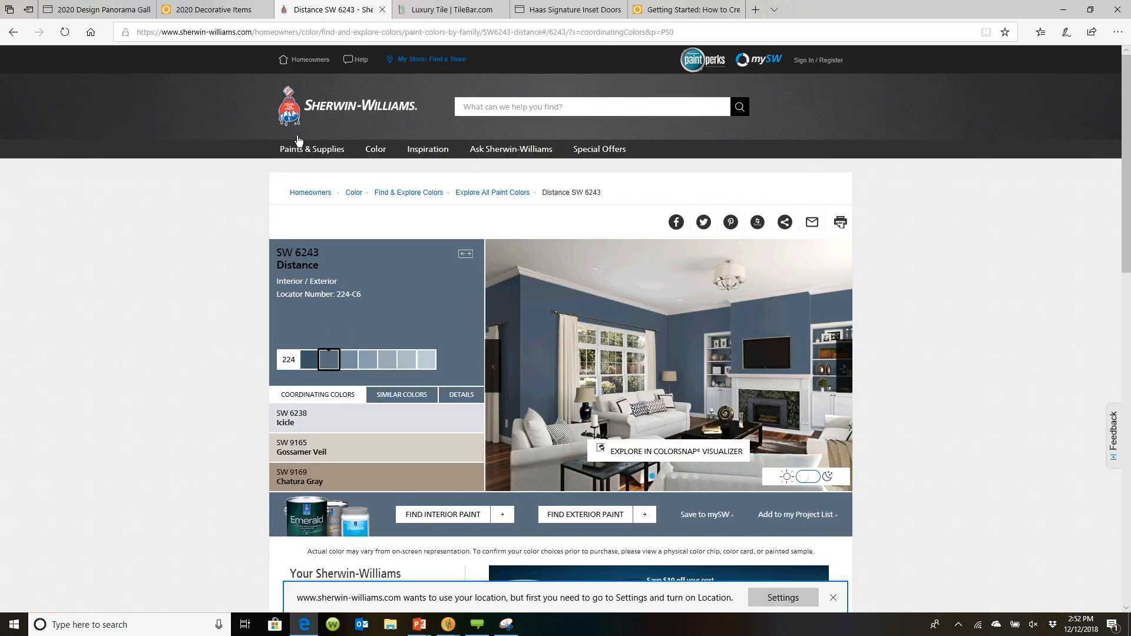
mouse_move(458, 8)
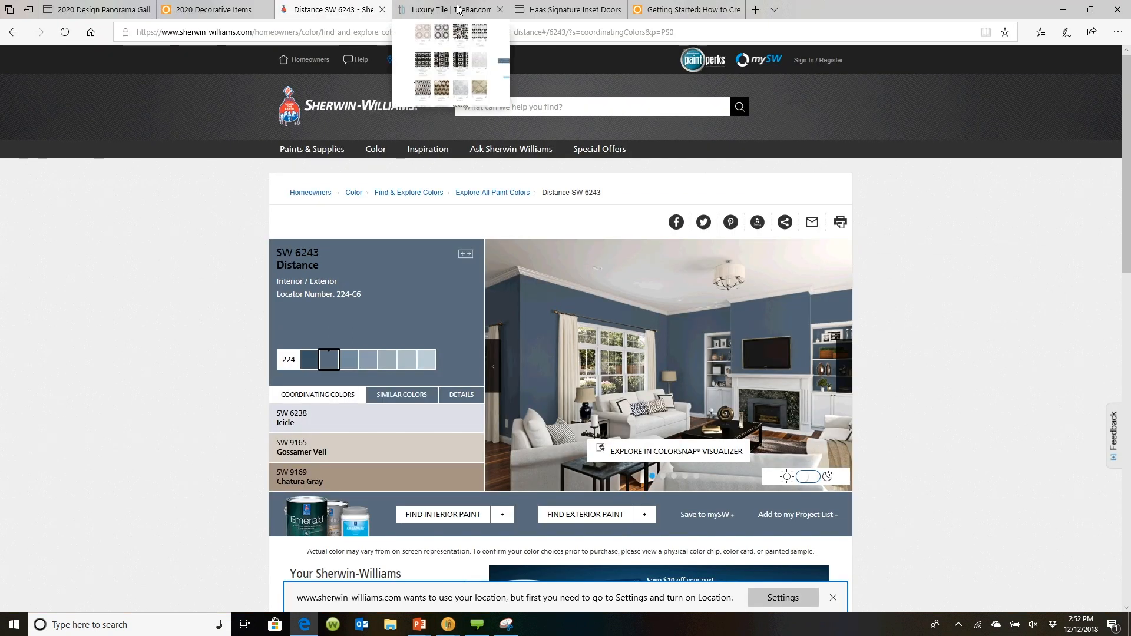
mouse_move(535, 10)
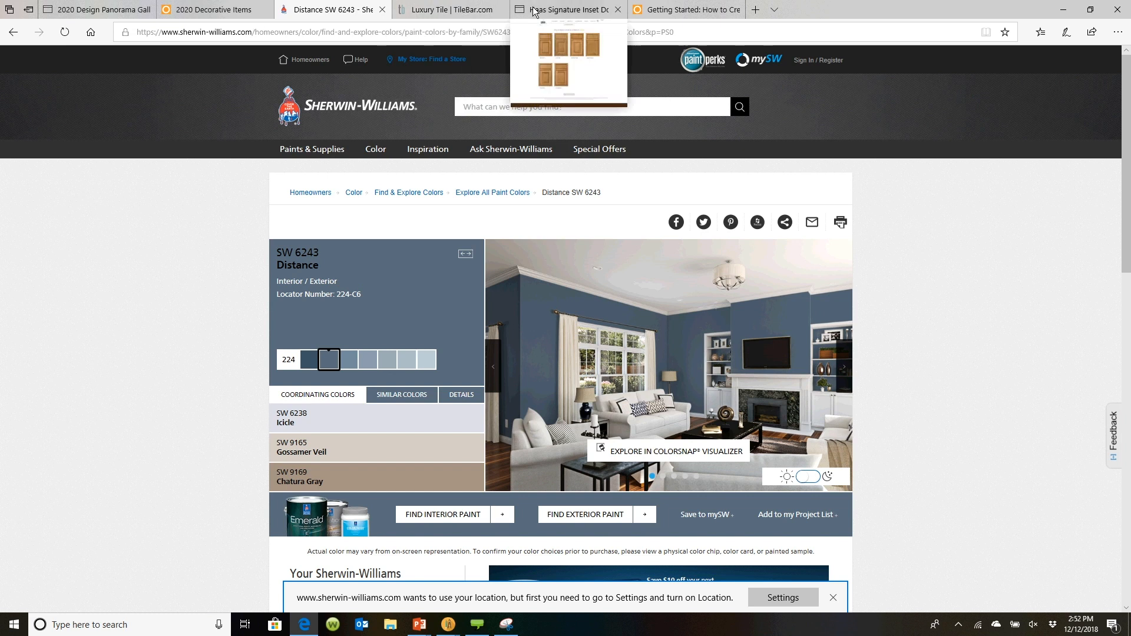
left_click(575, 10)
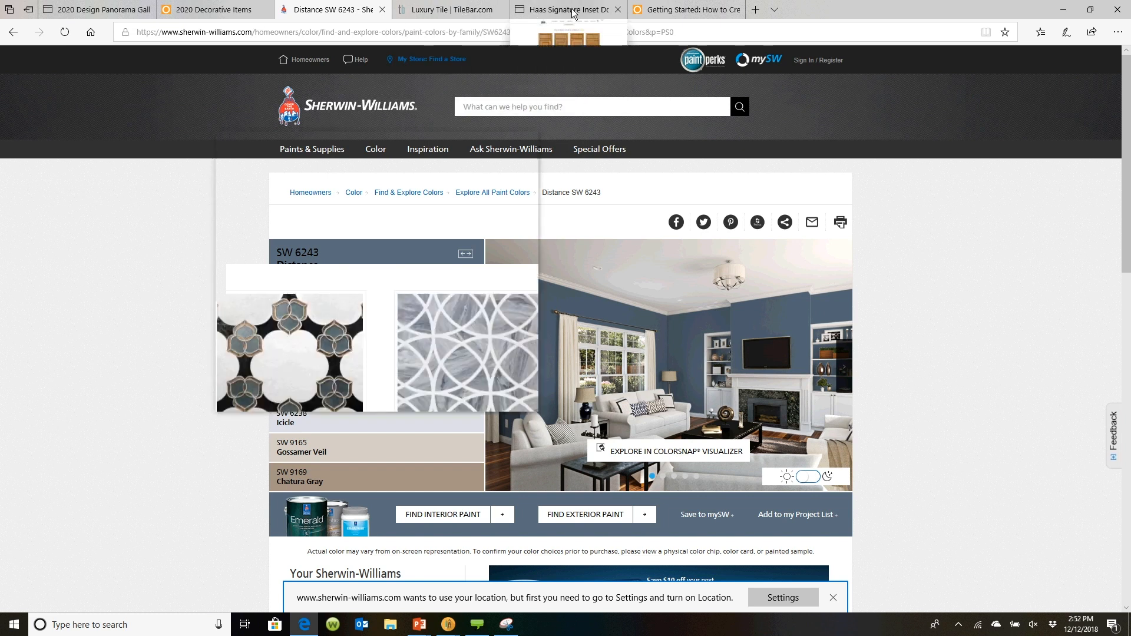
left_click(506, 623)
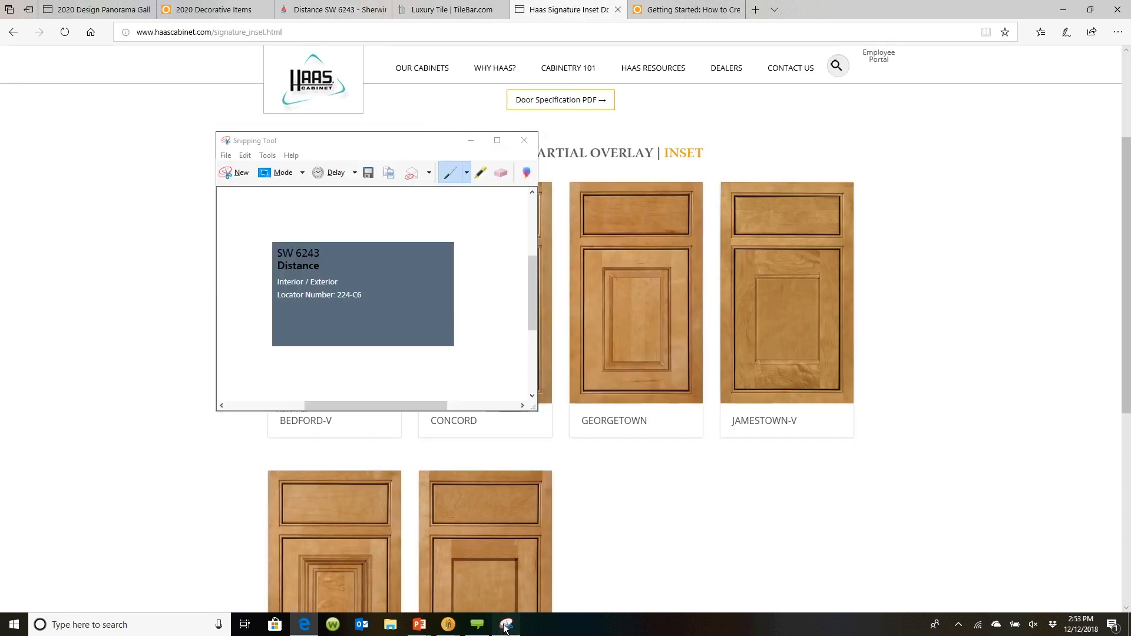
left_click(234, 177)
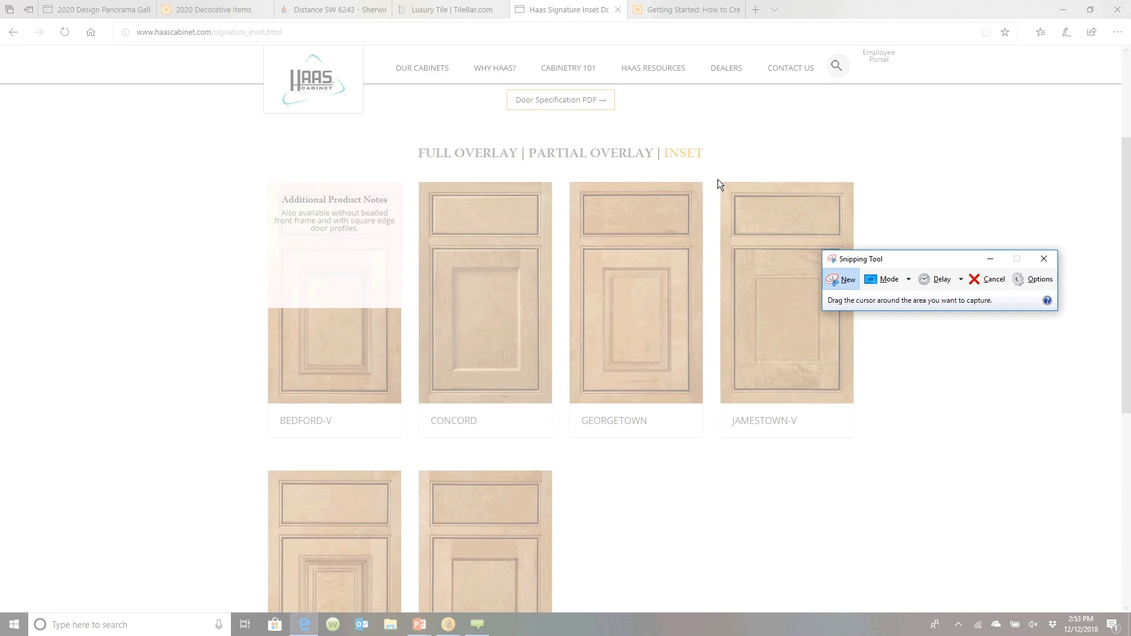
left_click_drag(719, 181, 854, 403)
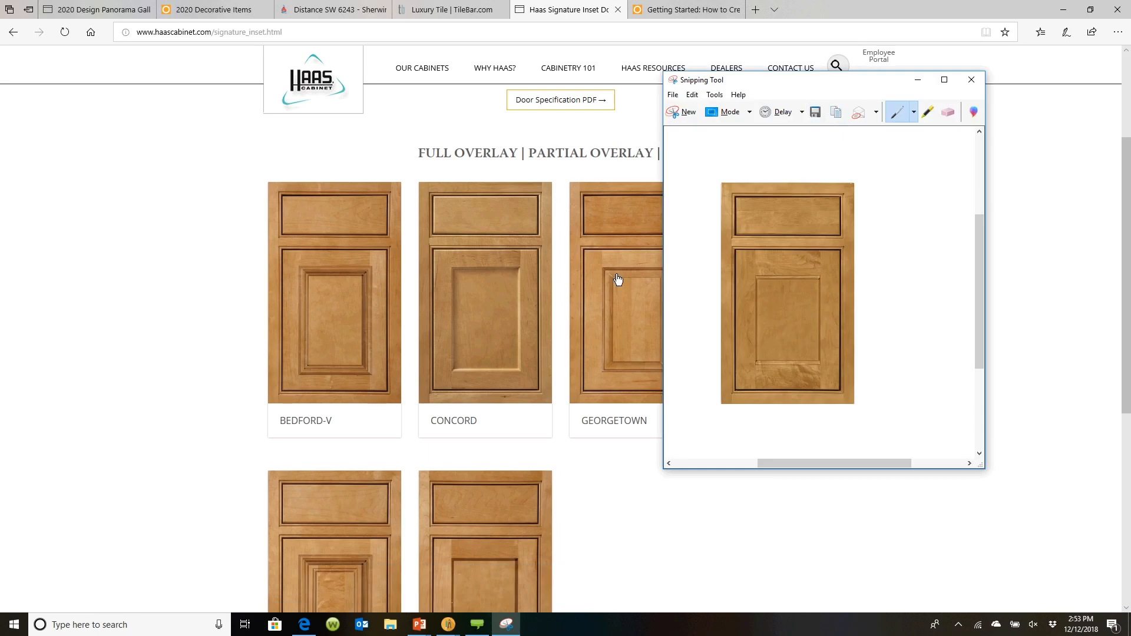
Back in the drawing layout, paste the door image into the bottom-left empty frame
mouse_move(459, 626)
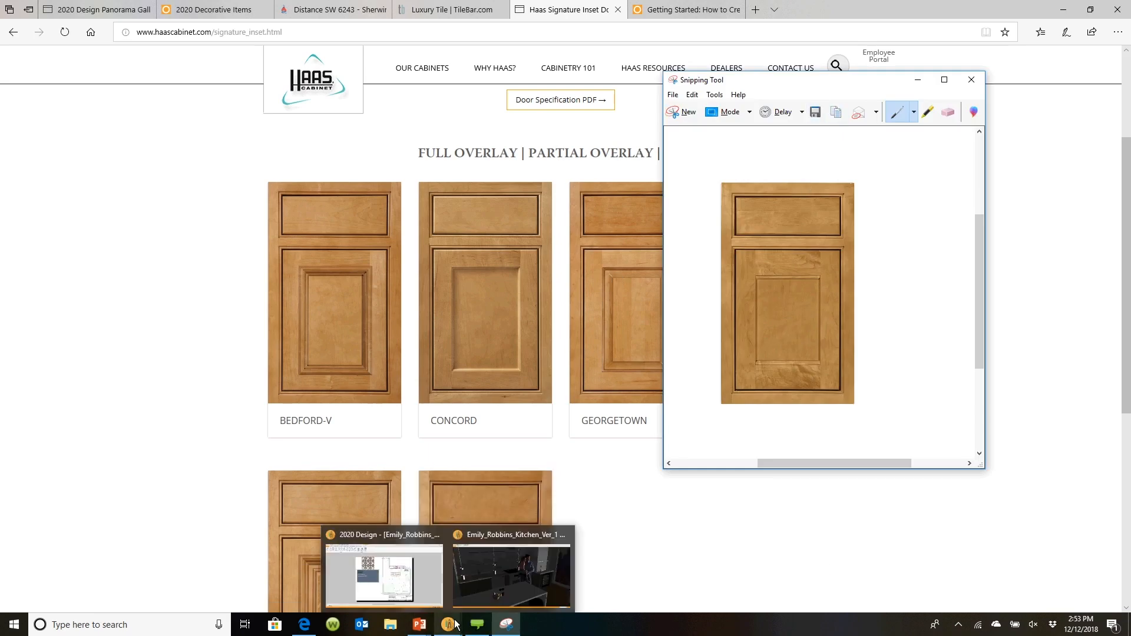
left_click(426, 583)
right_click(387, 428)
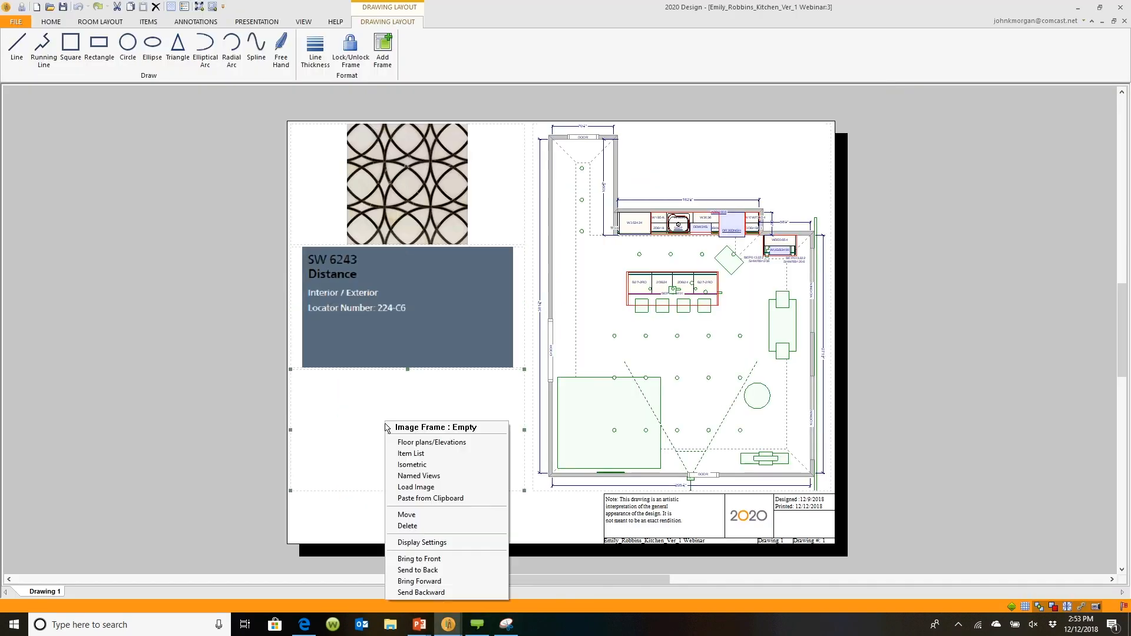
left_click(406, 498)
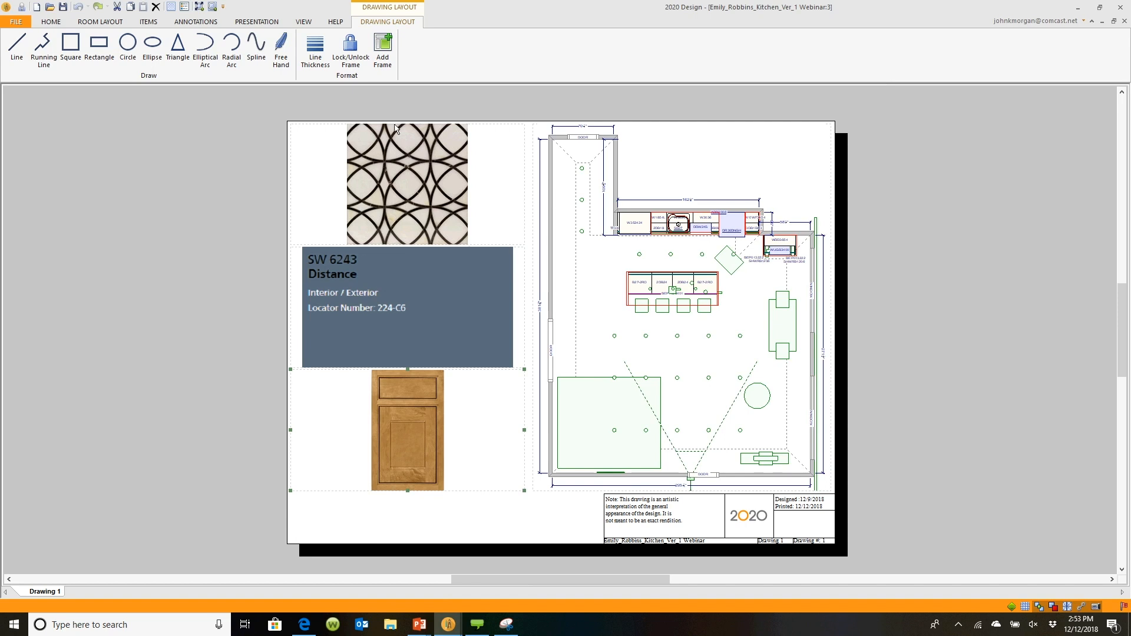
Unlock the door image frame and narrow it to about half the column's width
left_click(350, 50)
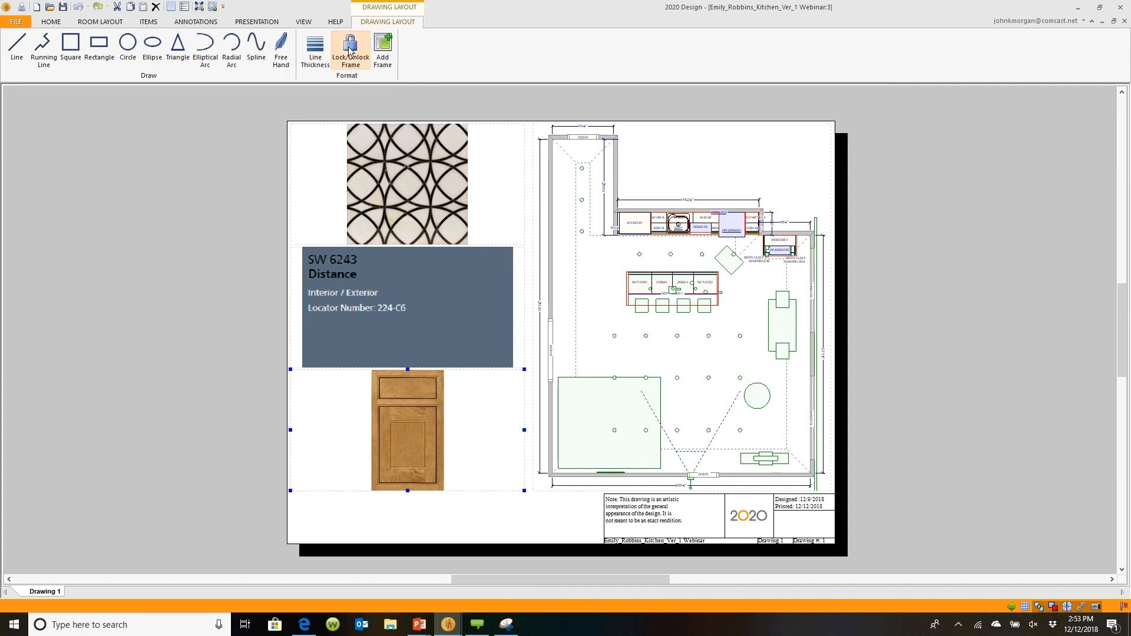
left_click(350, 50)
left_click_drag(523, 431, 396, 427)
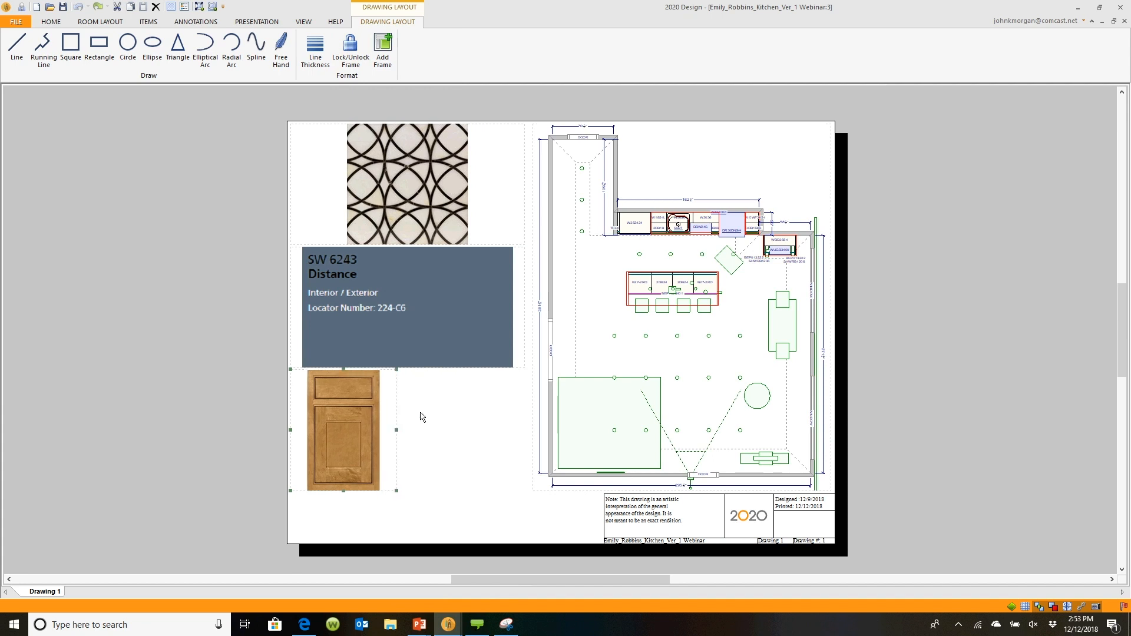
left_click_drag(397, 430, 407, 435)
Add a new image frame in the empty space beside the door image
left_click(377, 54)
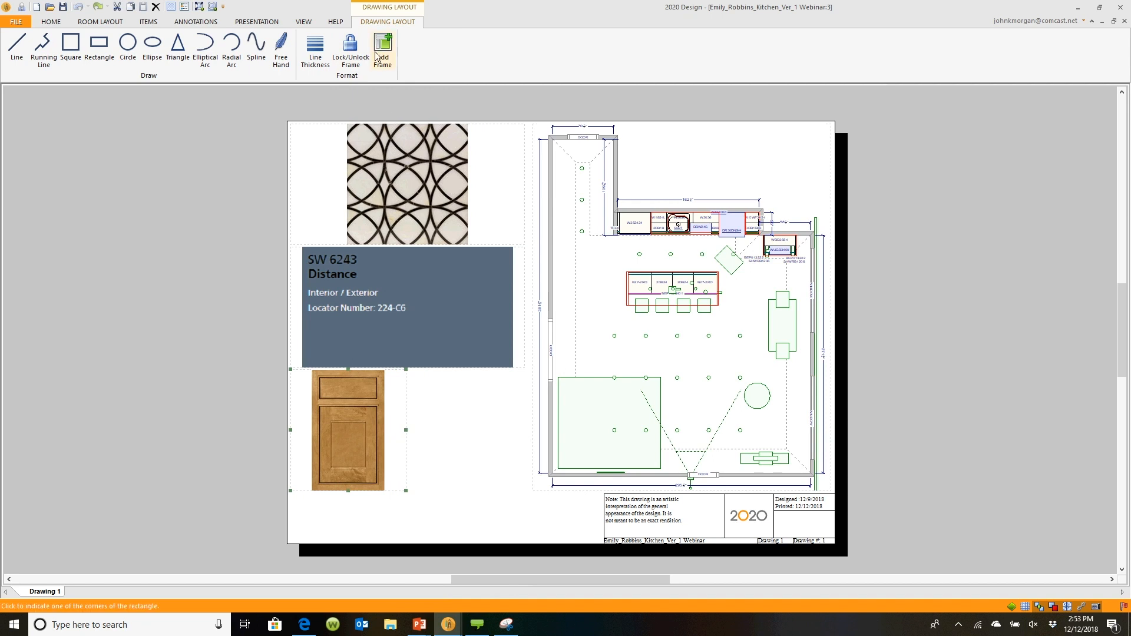
left_click(411, 369)
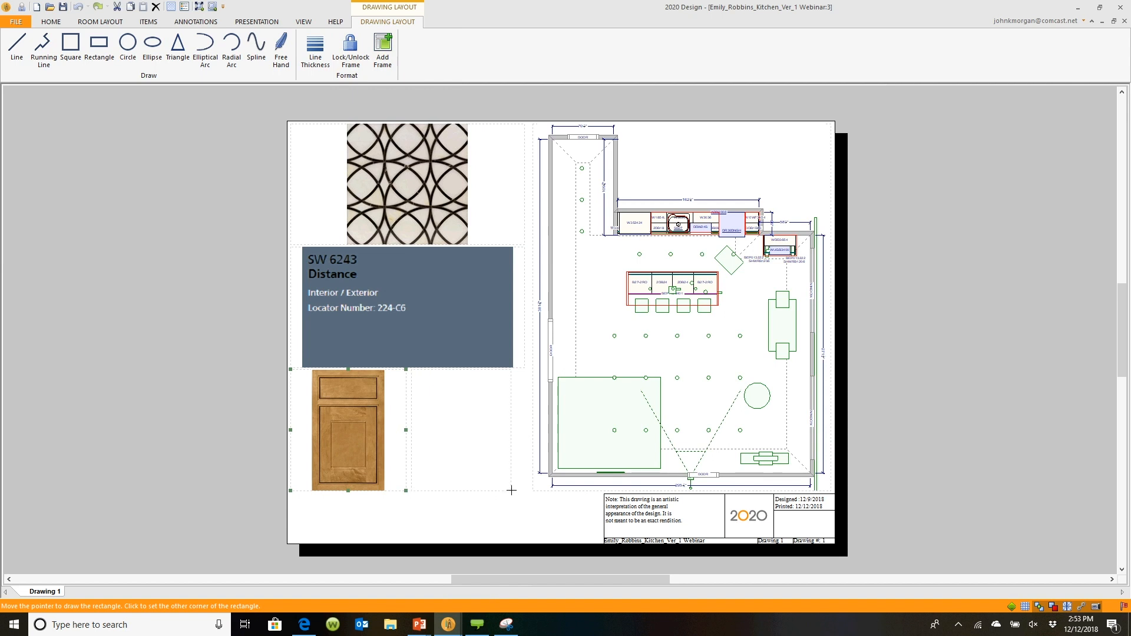
left_click(511, 490)
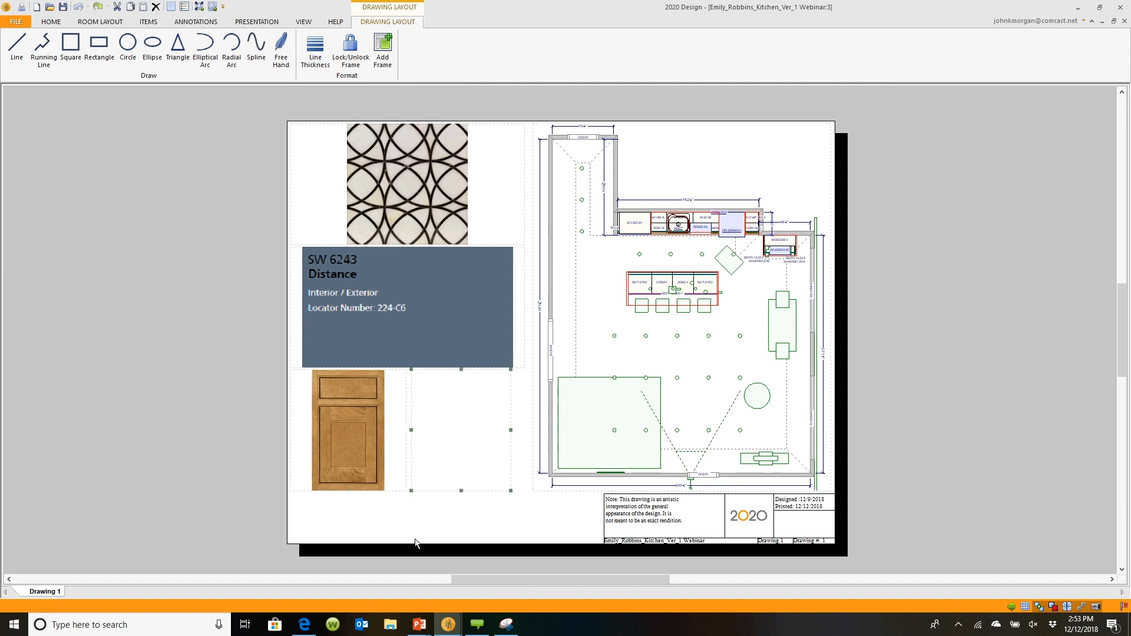
On the Haas site, open the Full Overlay door styles and snip the Brooklyn door image
left_click(303, 625)
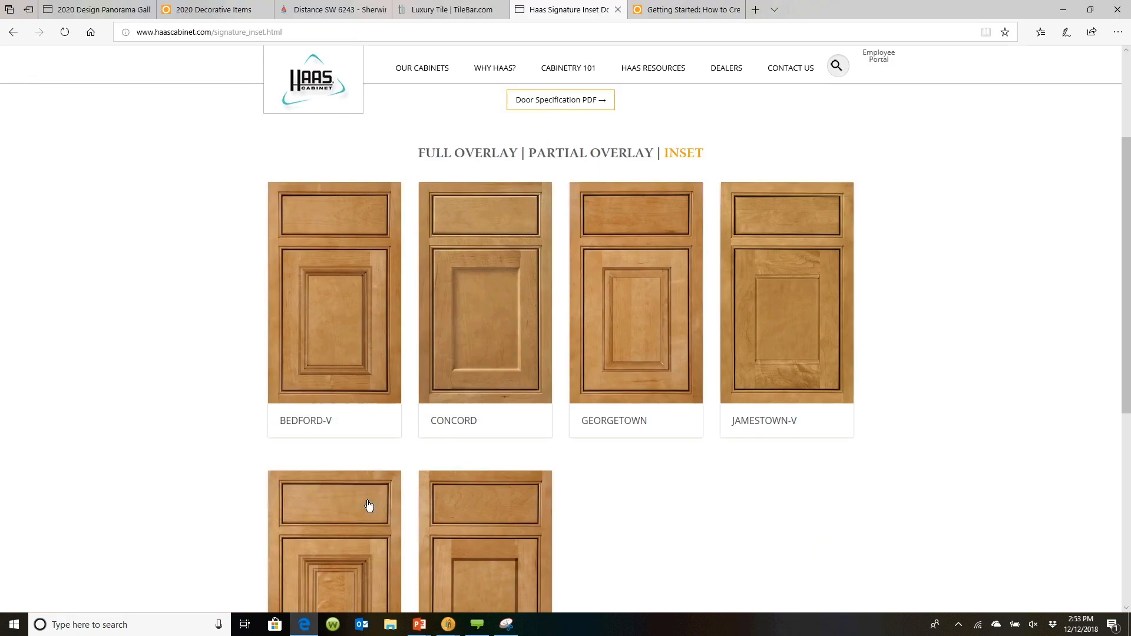
left_click(480, 155)
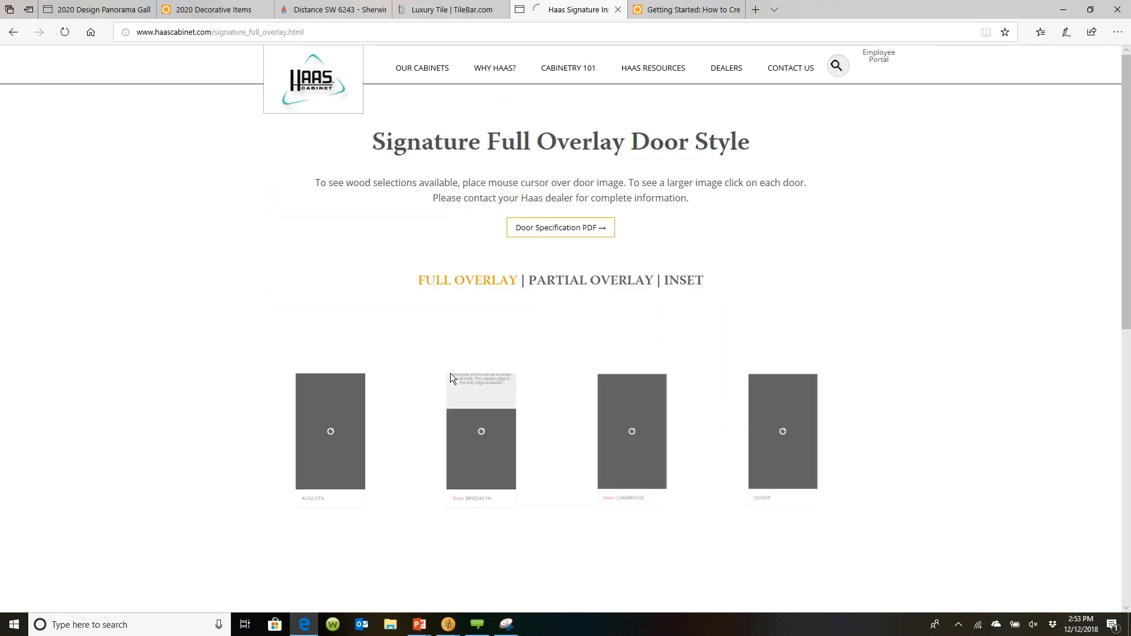
scroll(556, 557, "down", 2)
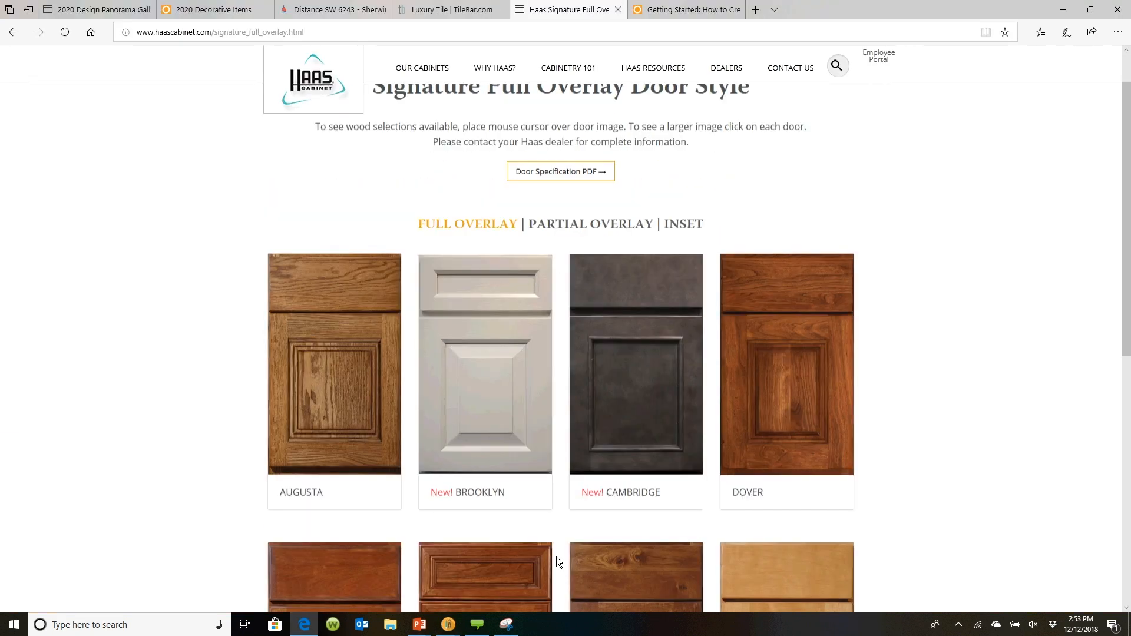
left_click(505, 625)
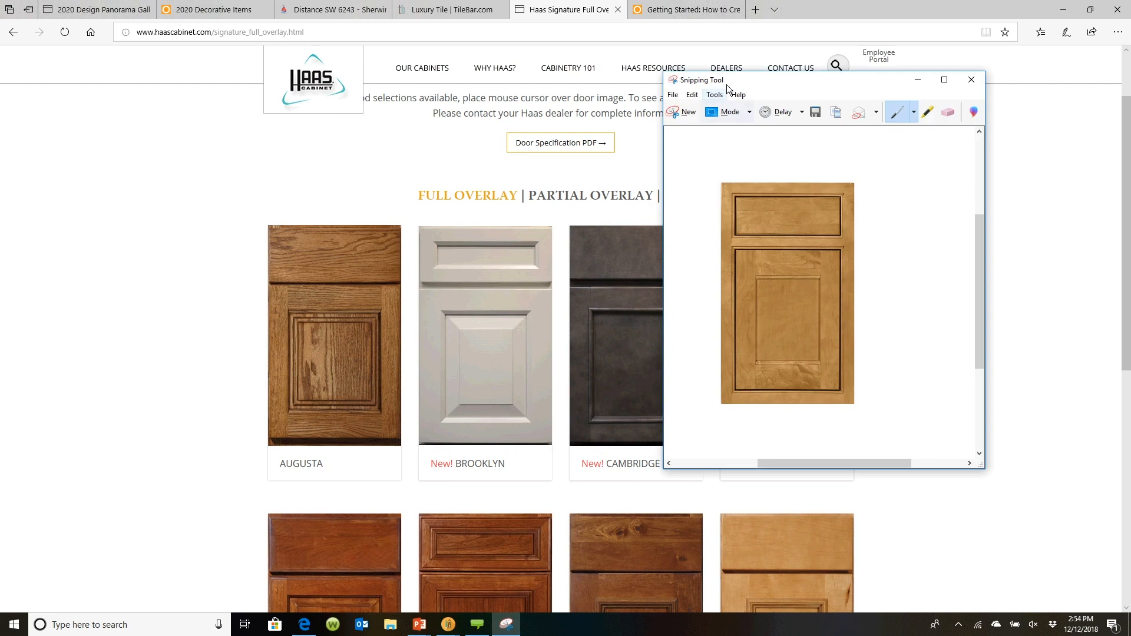
left_click(677, 118)
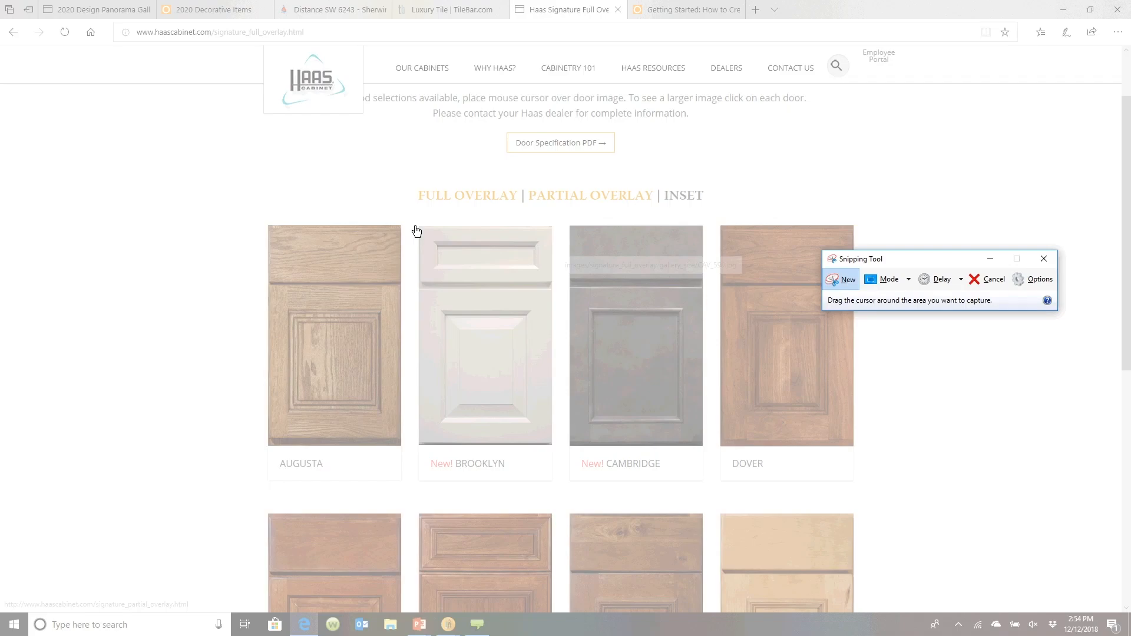
left_click_drag(416, 224, 554, 444)
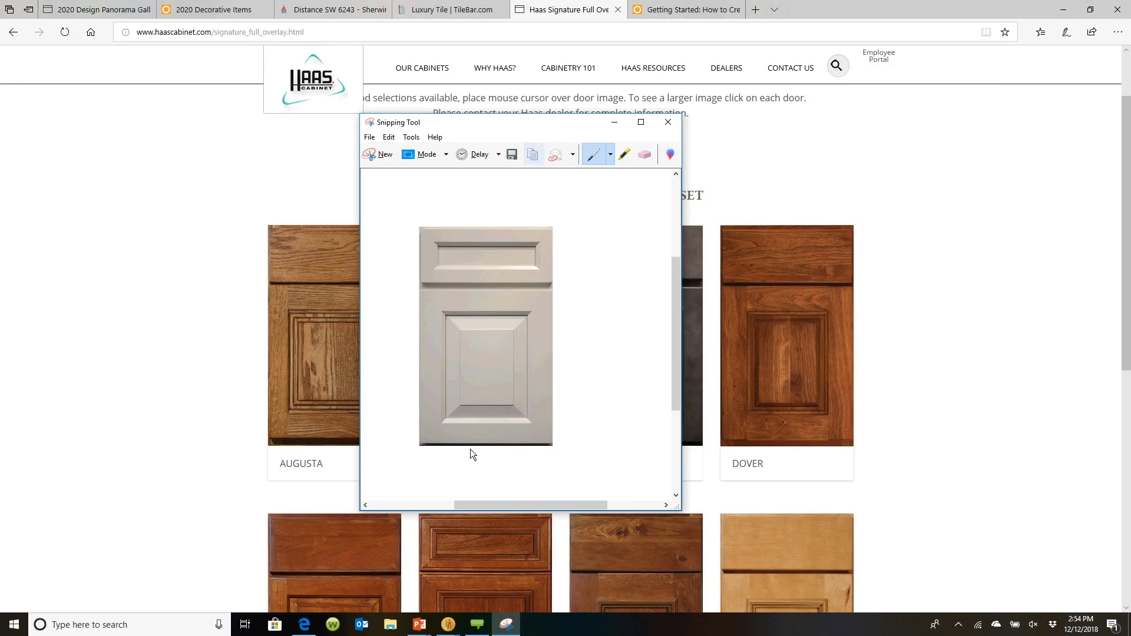
Back in the drawing layout, paste the Brooklyn door image into the new frame
left_click(419, 624)
left_click(425, 603)
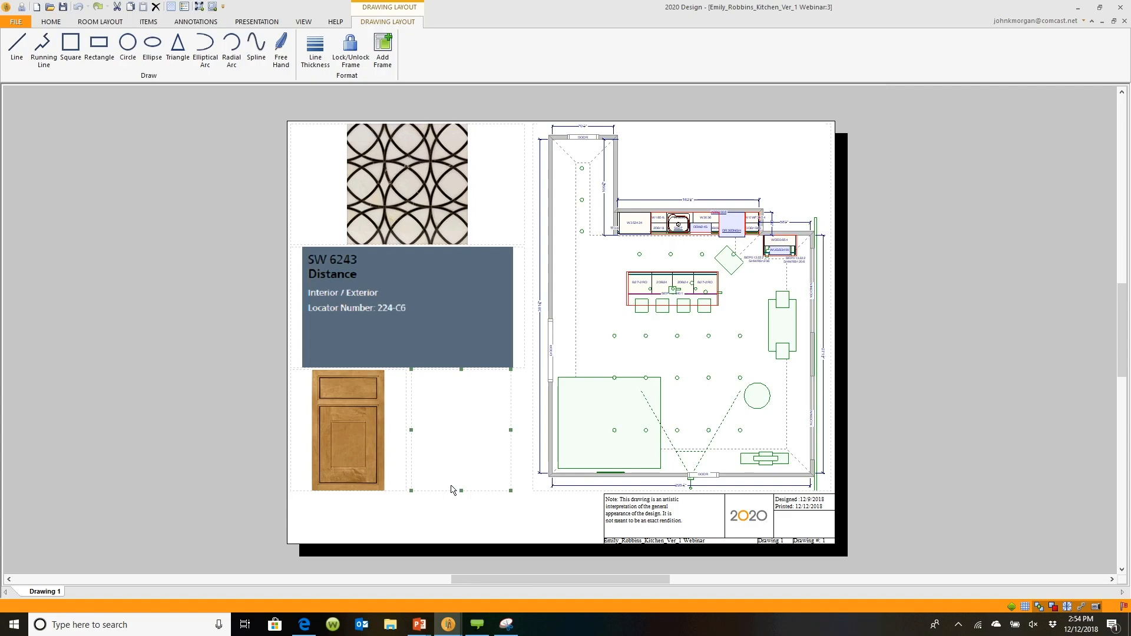
right_click(457, 412)
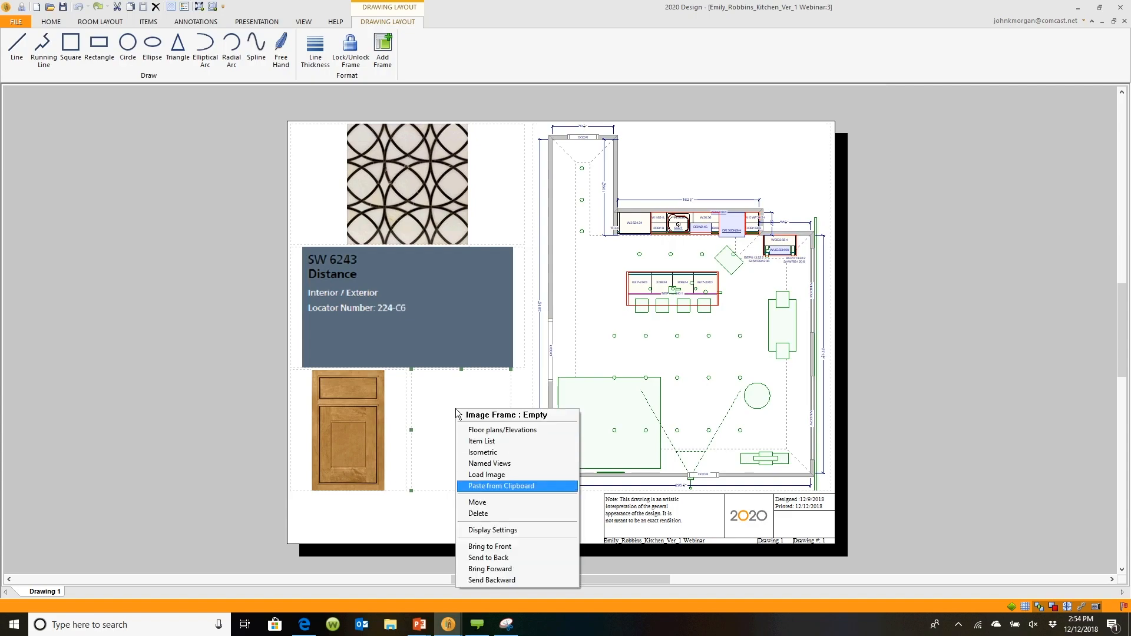
left_click(478, 486)
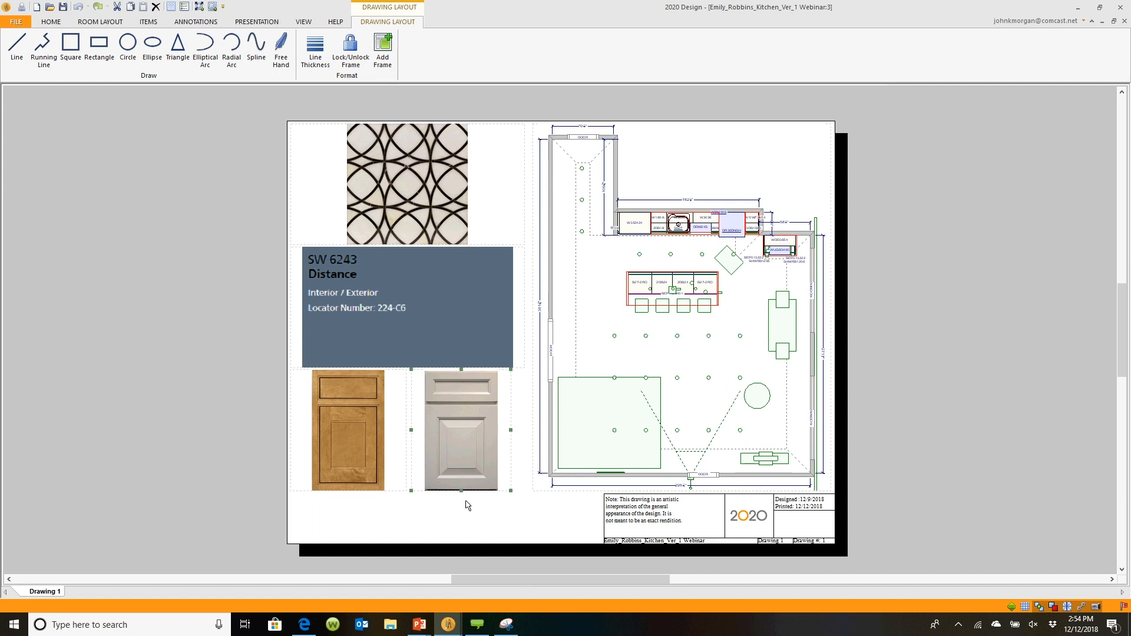
left_click(467, 505)
right_click(174, 333)
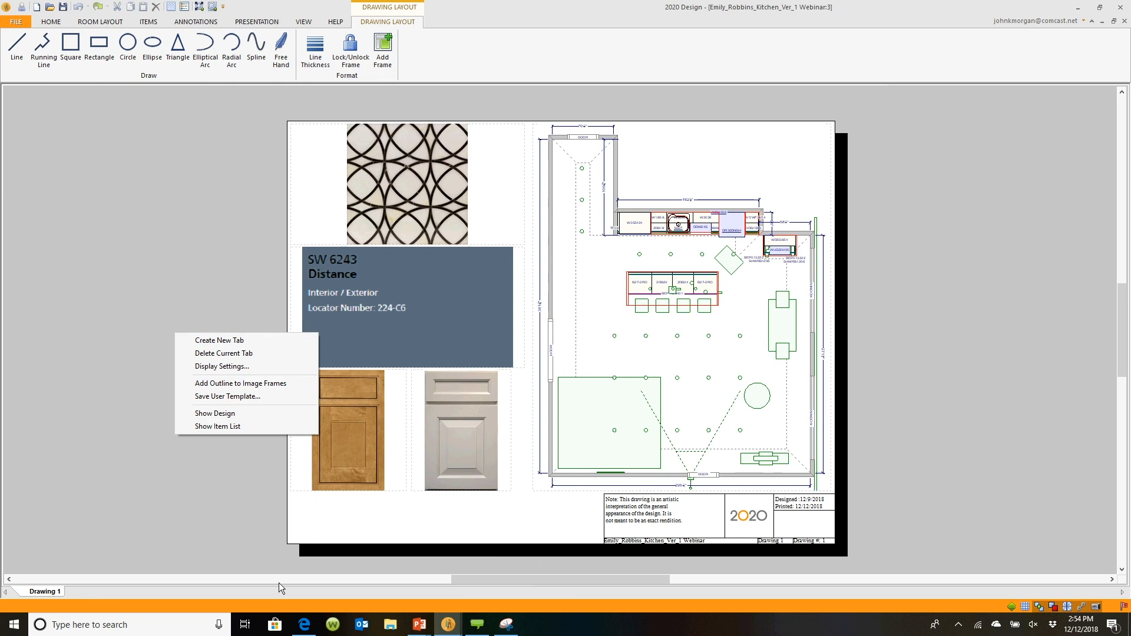
left_click(207, 437)
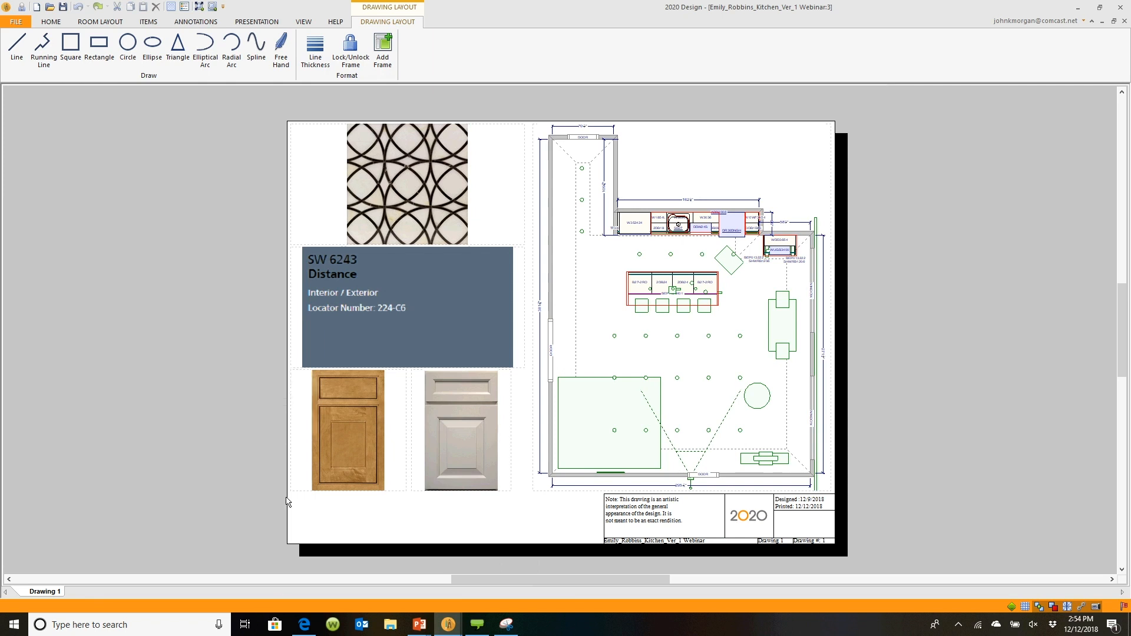
Return to the PowerPoint slide show and advance to the next slide
mouse_move(418, 623)
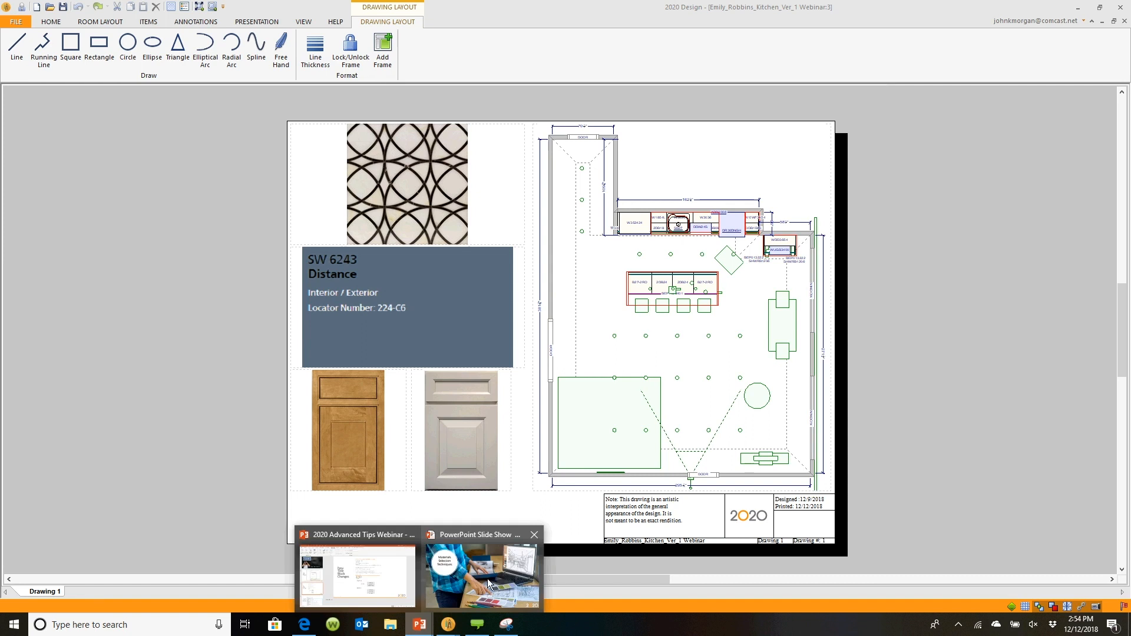
left_click(488, 583)
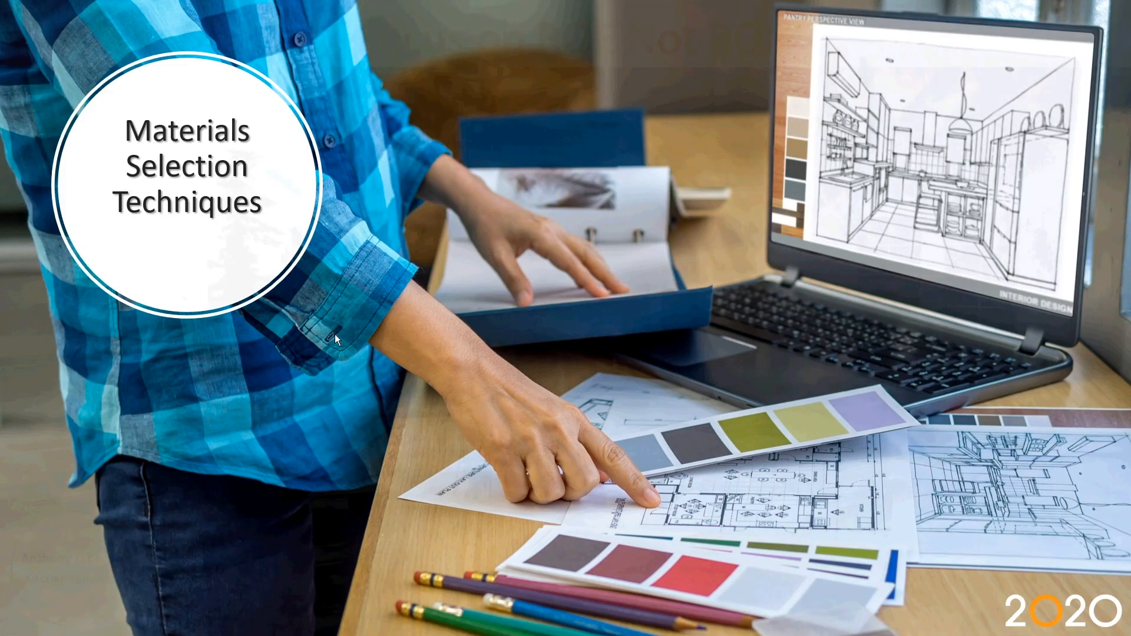
left_click(335, 334)
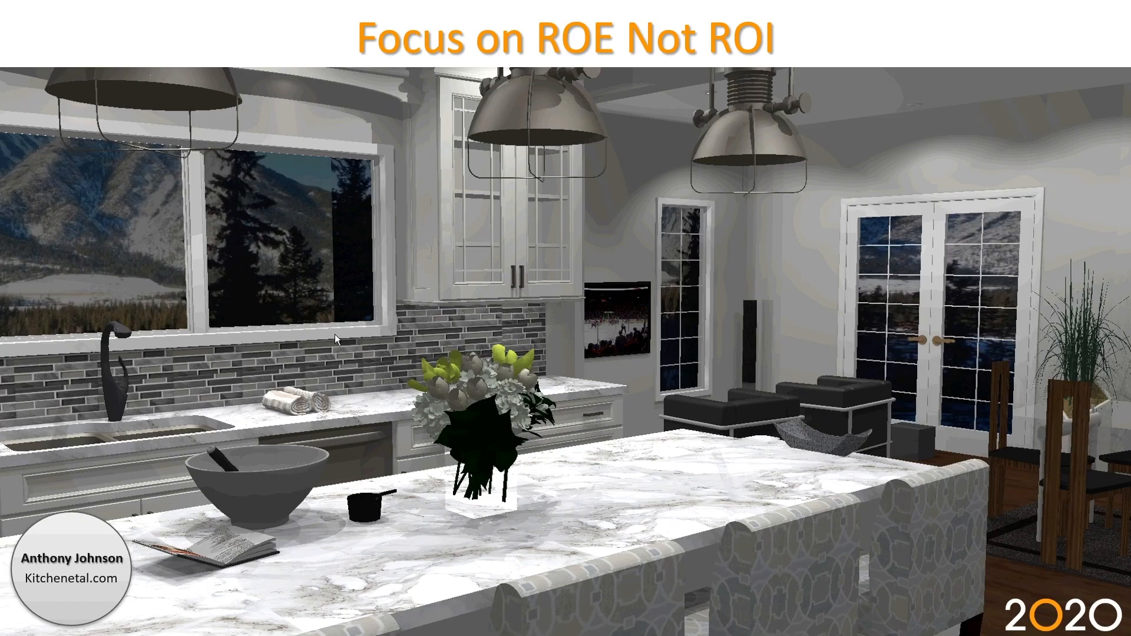
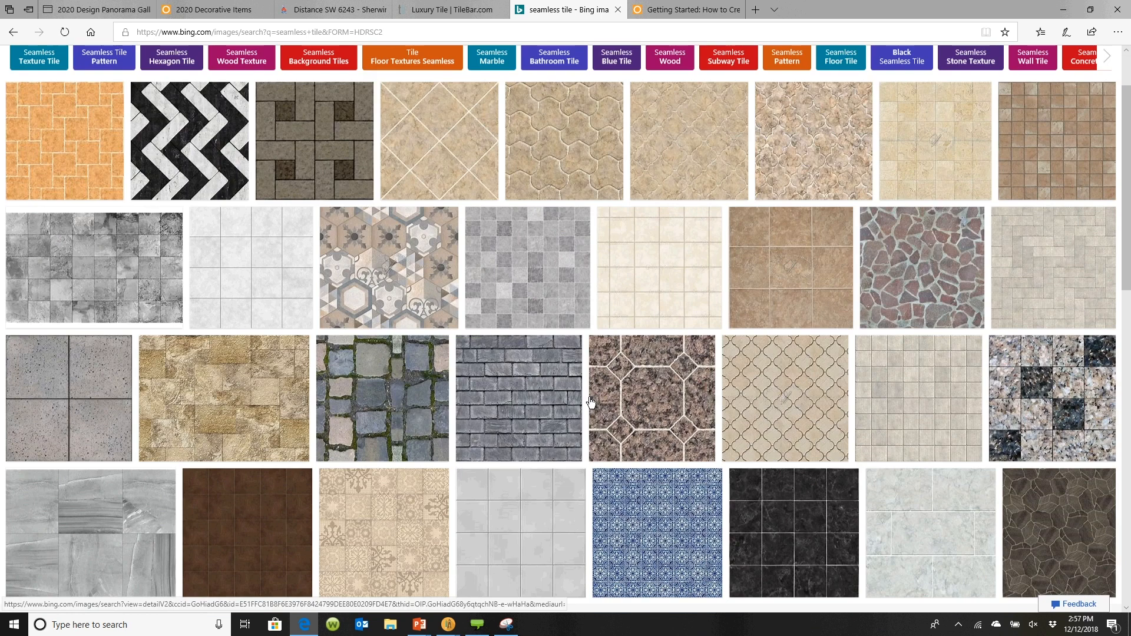
scroll(592, 403, "down", 1)
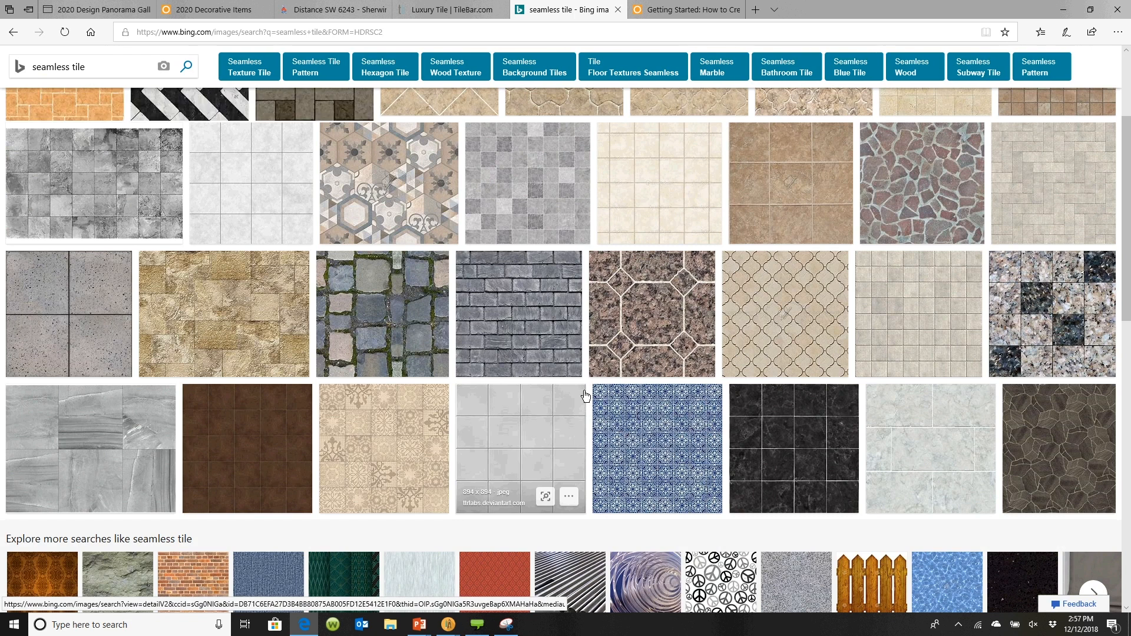
Copy the Art Deco Starburst Layout Option Three tile image from the TileBar luxury tile page
scroll(585, 395, "up", 1)
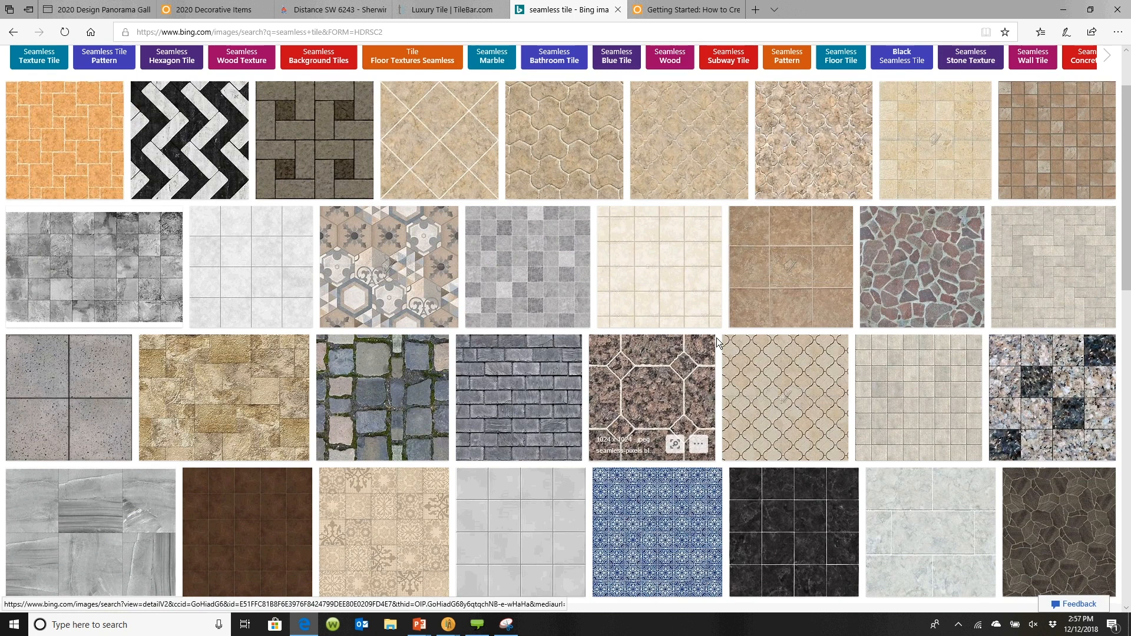
scroll(634, 399, "up", 1)
scroll(635, 399, "up", 1)
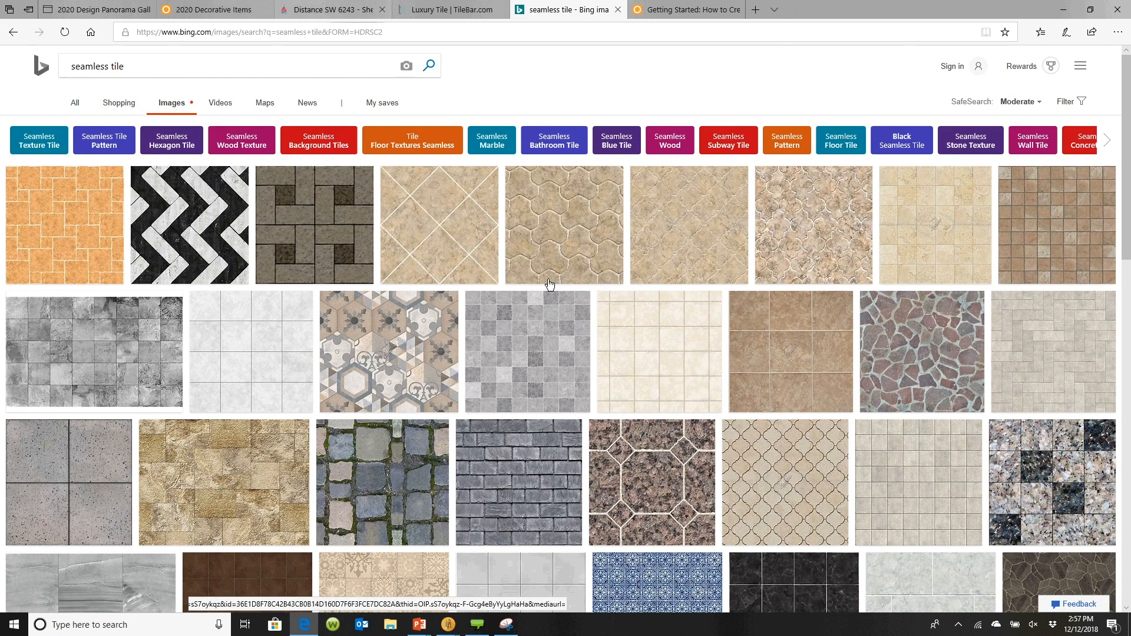
left_click(452, 9)
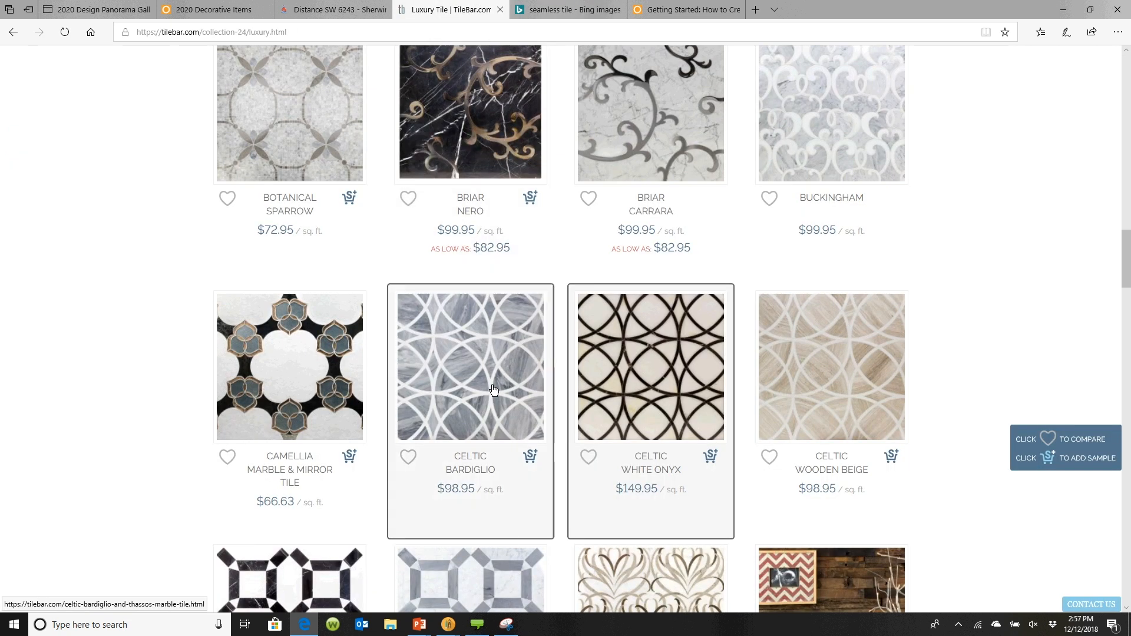
scroll(493, 389, "up", 10)
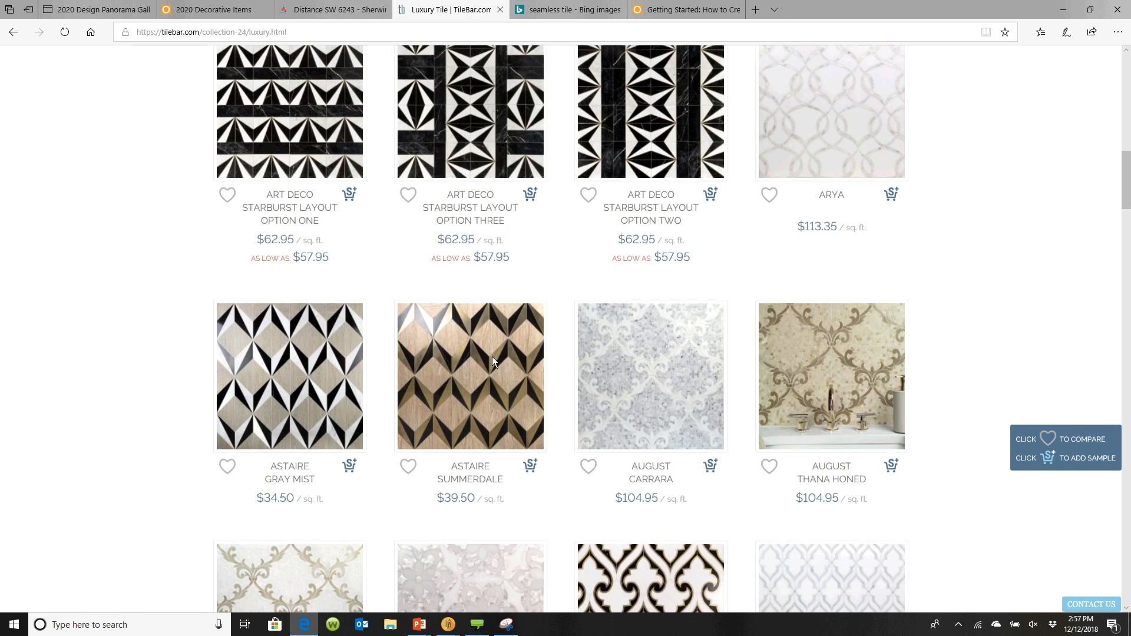
scroll(493, 356, "up", 4)
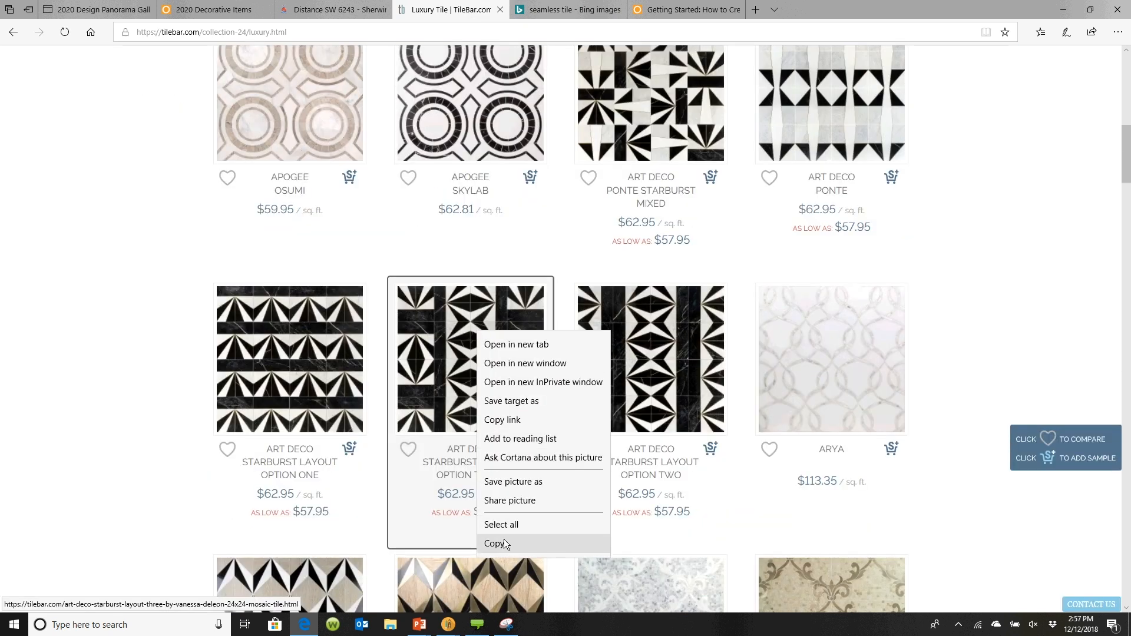
left_click(504, 542)
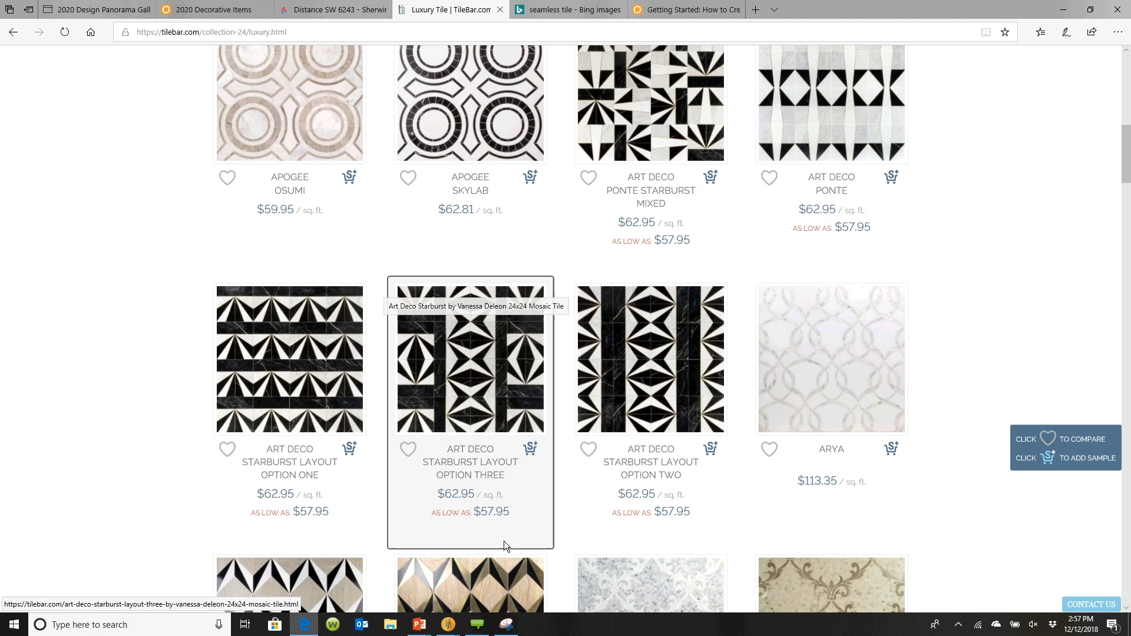
Open Paint and paste the copied tile image onto a new canvas
left_click(81, 625)
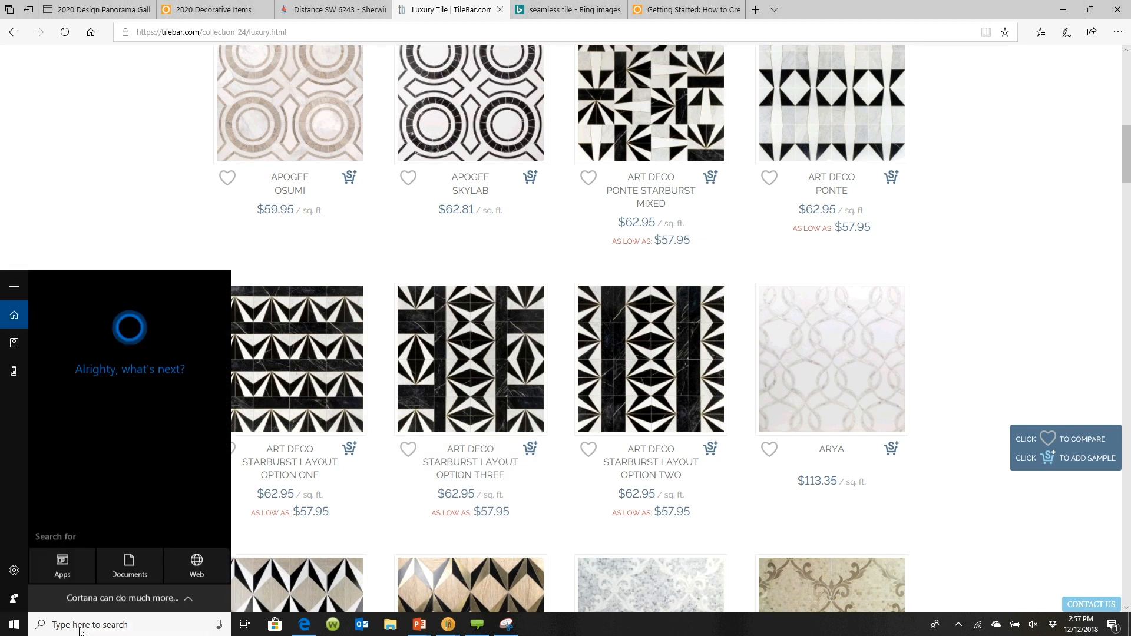
type("paint")
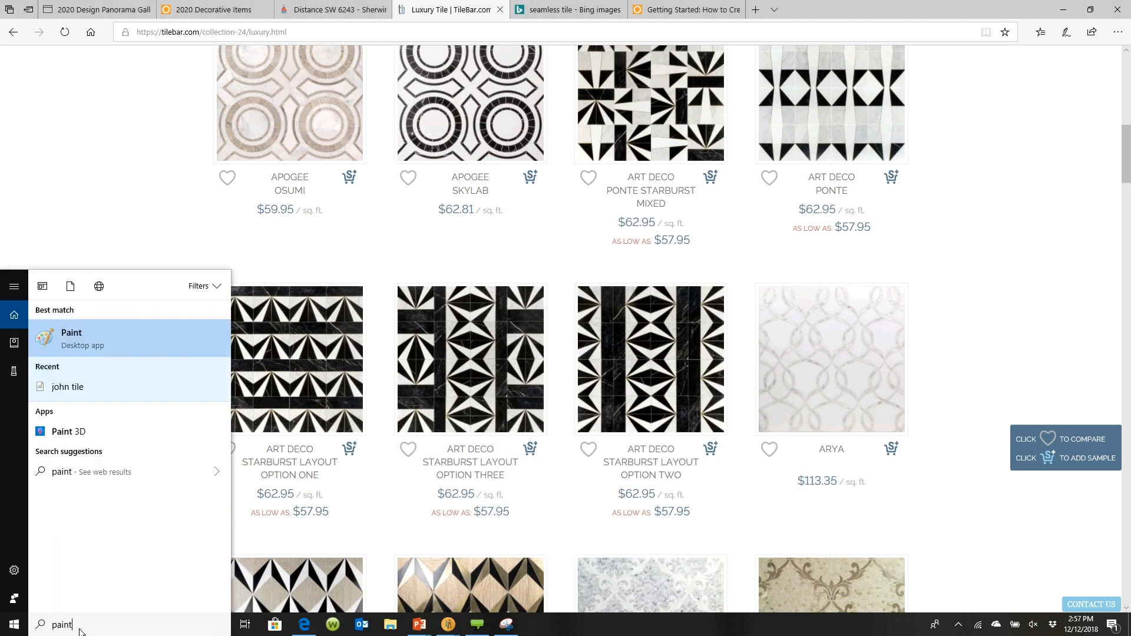
key("Return")
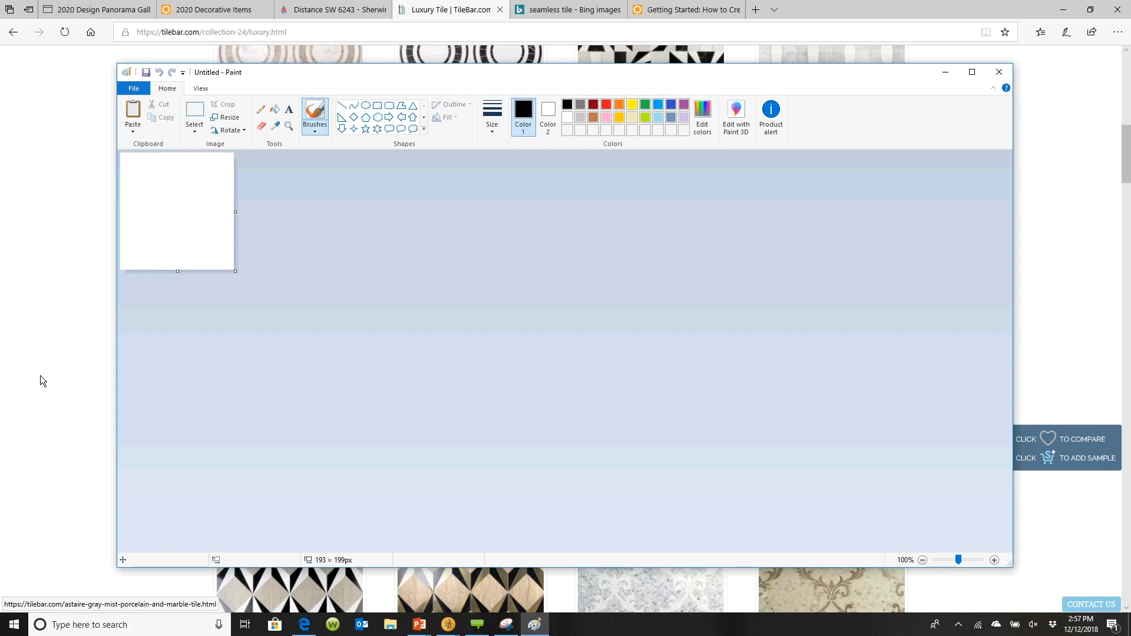
left_click(133, 113)
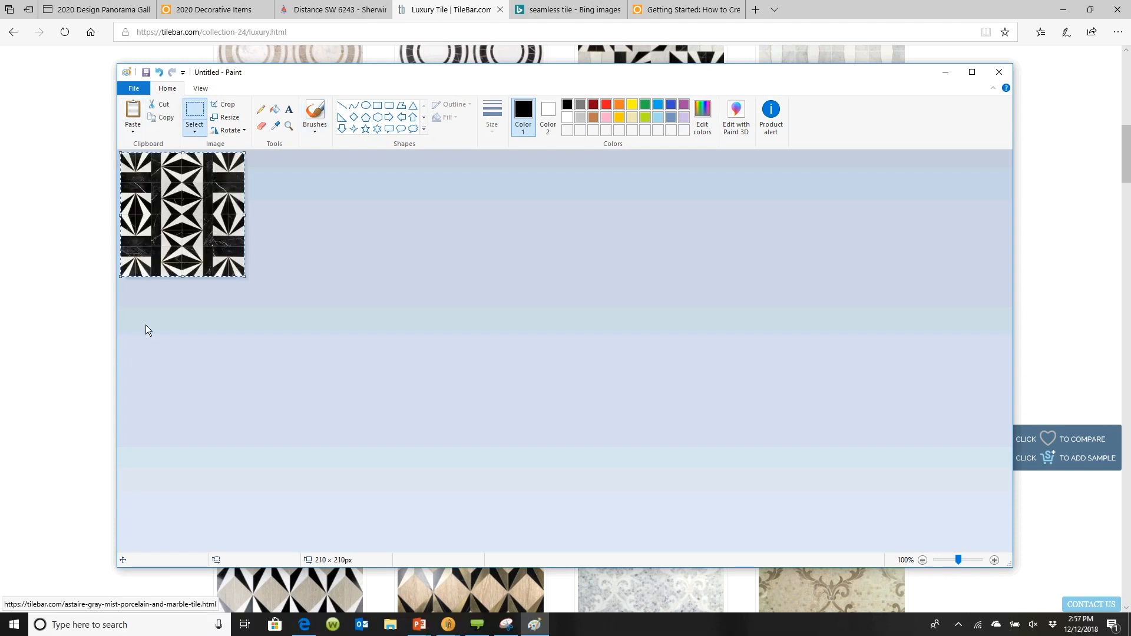
Open the Resize and Skew dialog set to Pixels, cancel it, and close Paint without saving
left_click(299, 317)
left_click(235, 121)
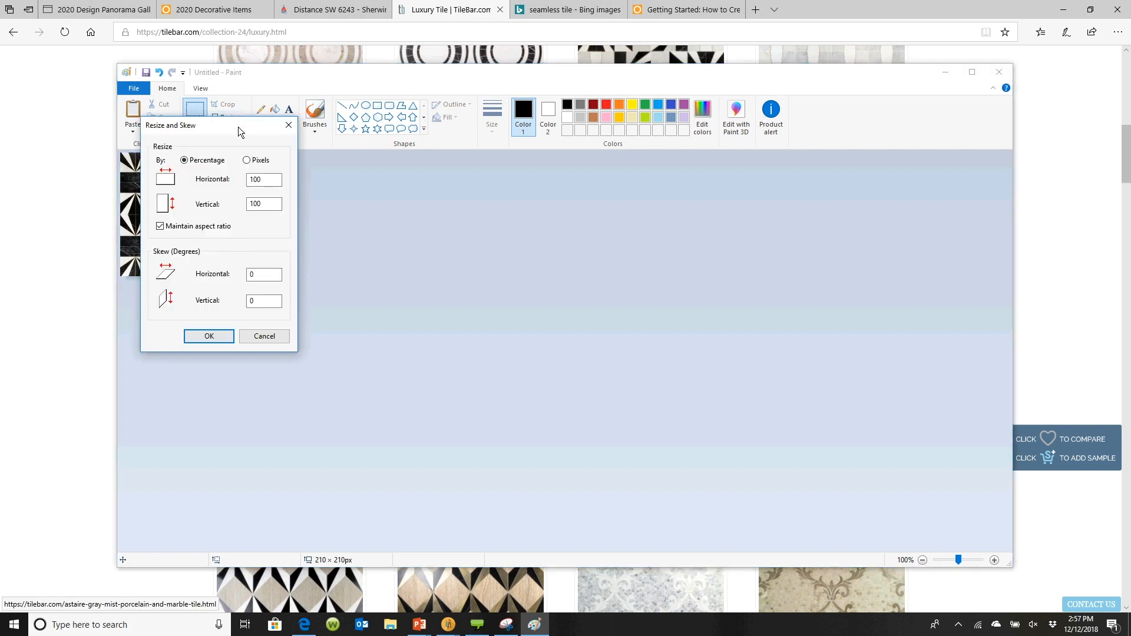
left_click_drag(238, 126, 521, 144)
left_click(534, 157)
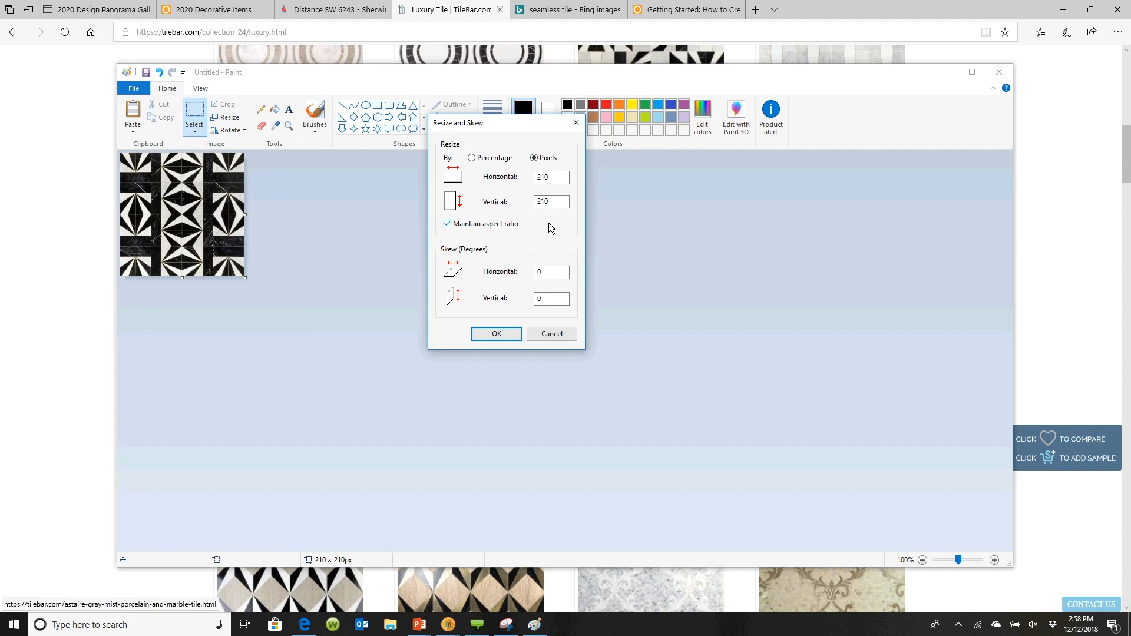
left_click(551, 333)
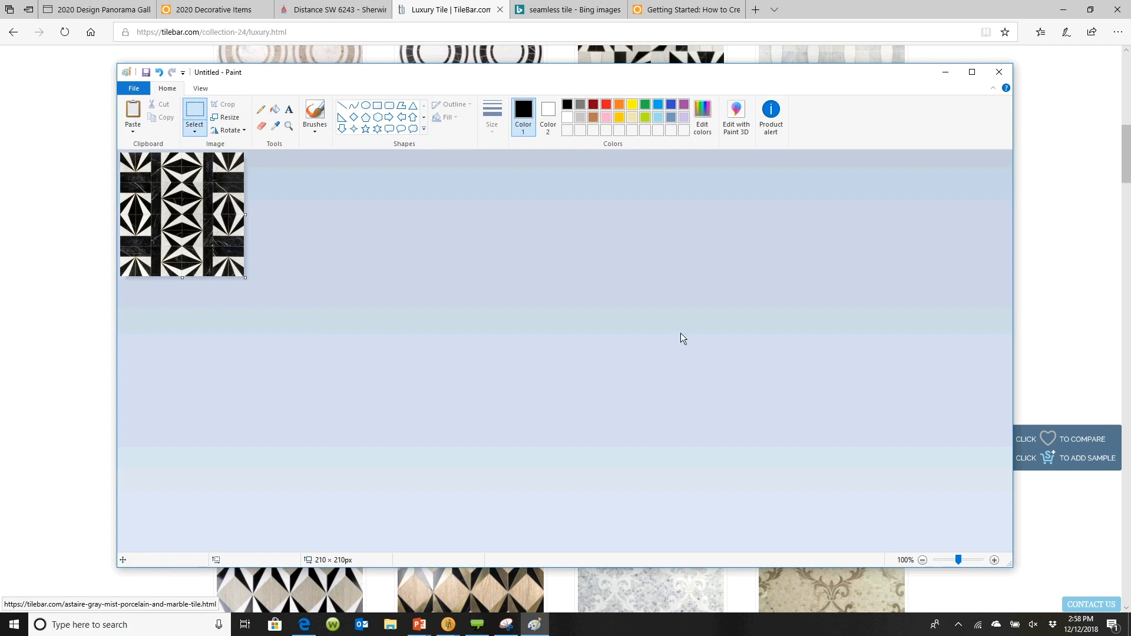
left_click(999, 74)
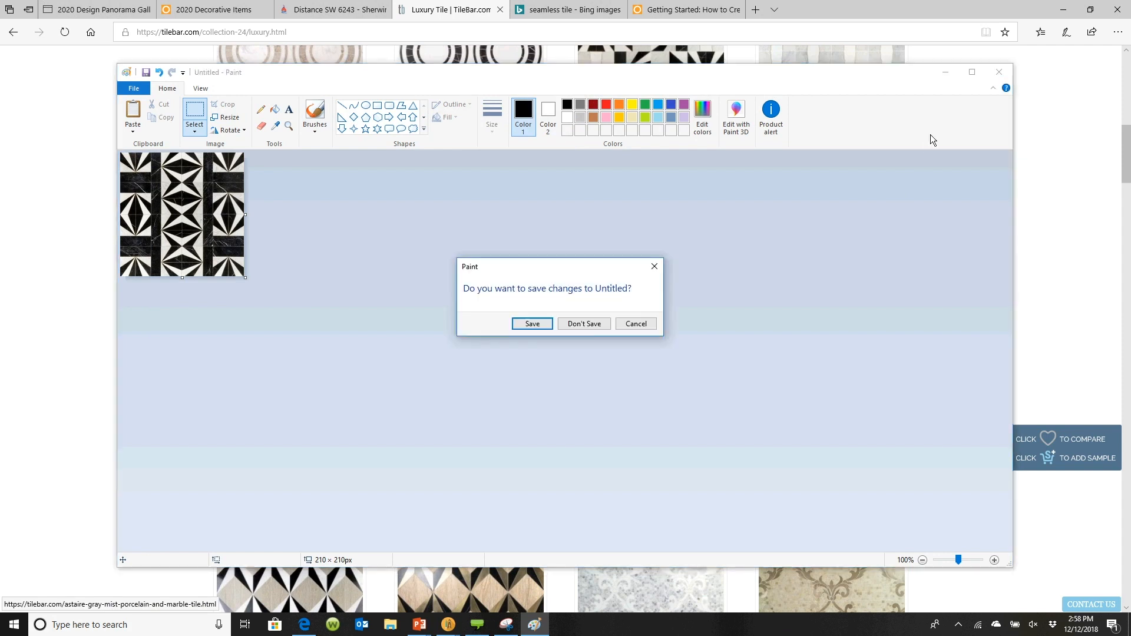
left_click(574, 324)
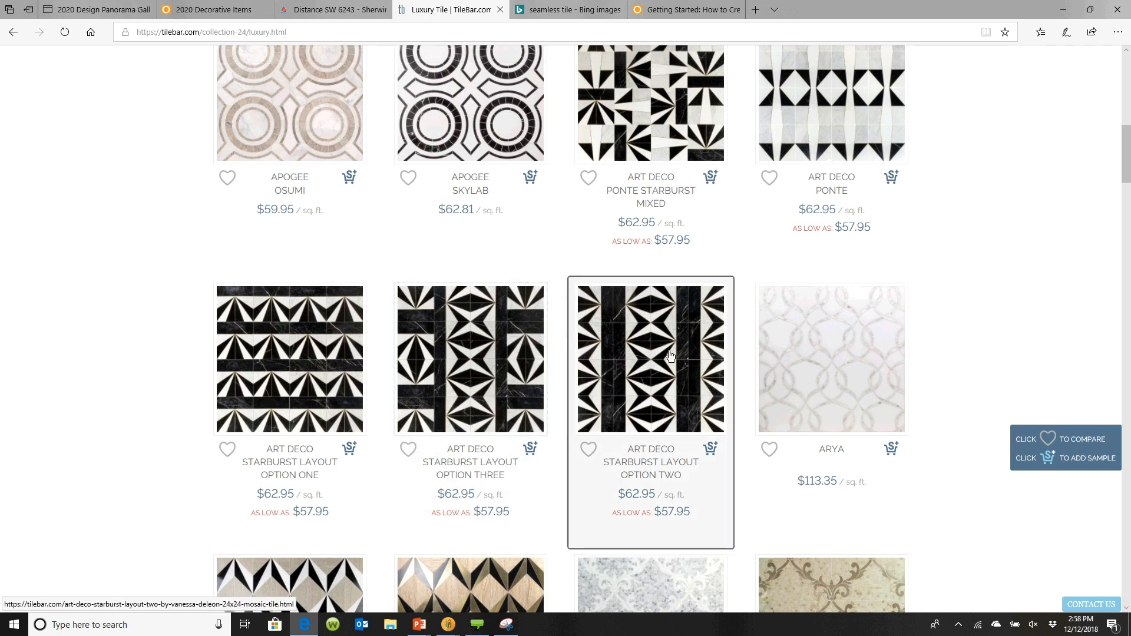
Save the Apogee Juno tile image from TileBar into the Wall Tile folder of My Textures
scroll(669, 355, "up", 1)
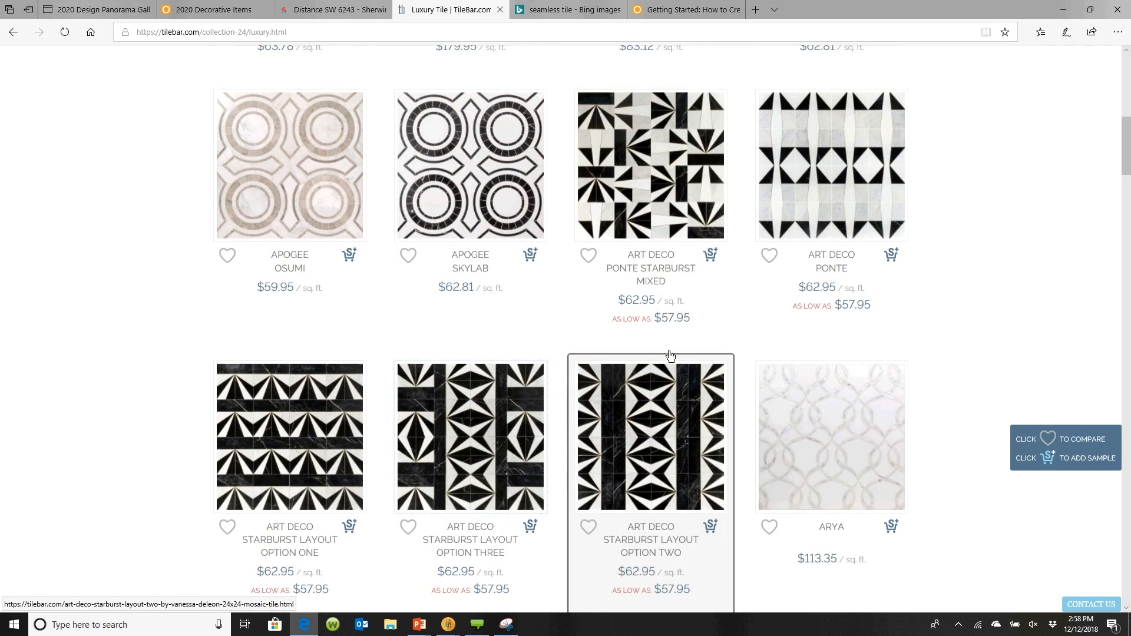
scroll(670, 355, "up", 3)
scroll(669, 354, "up", 3)
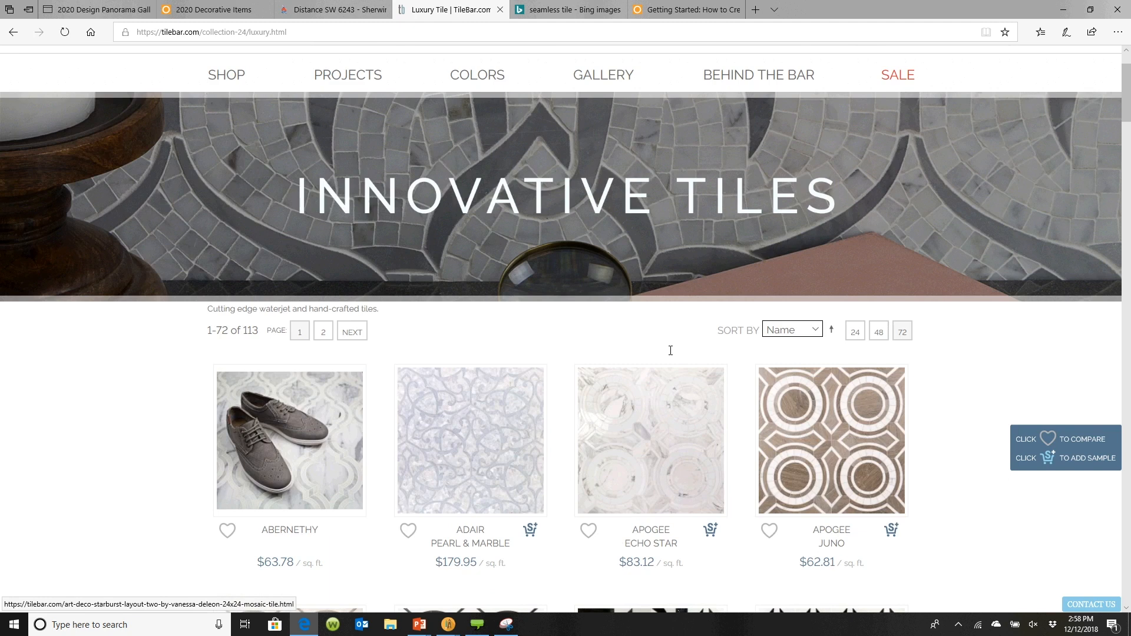
right_click(842, 357)
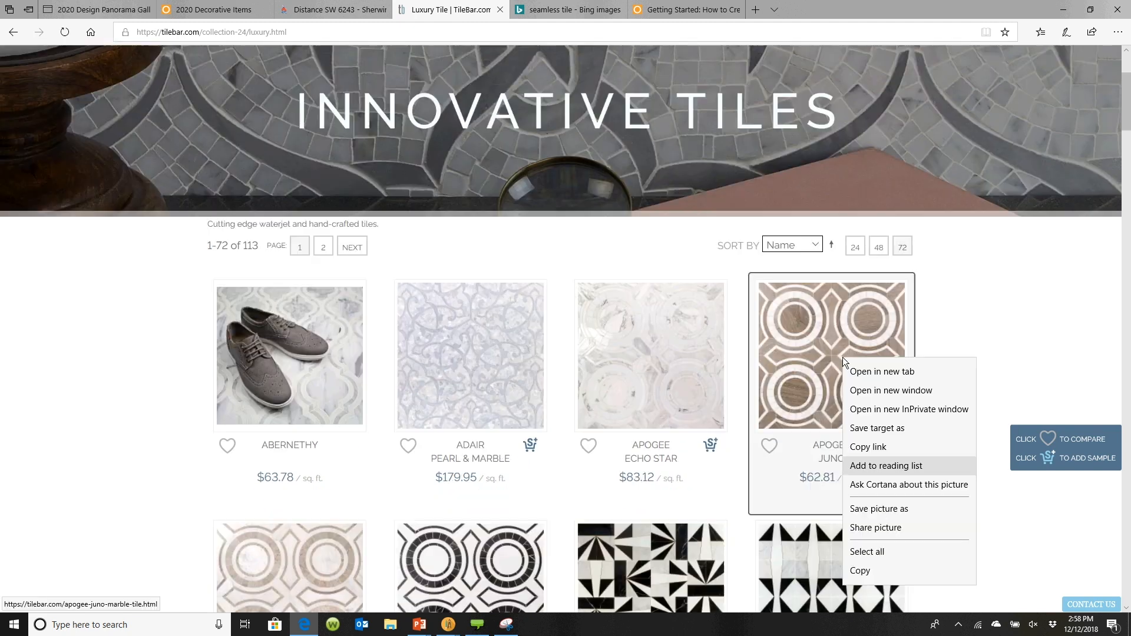
left_click(879, 510)
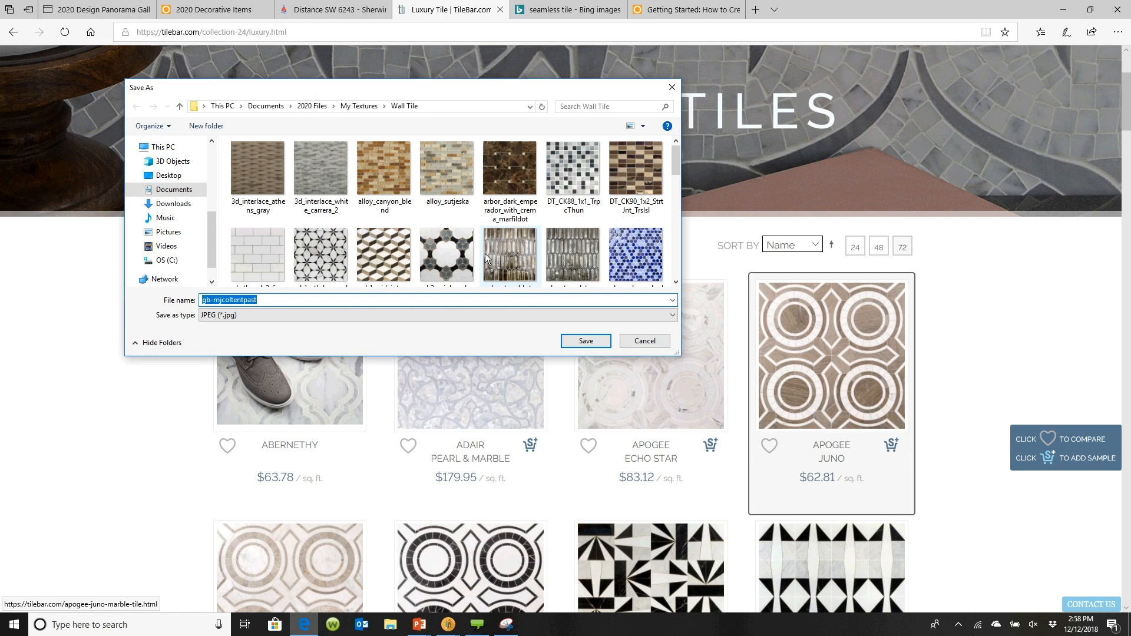
scroll(386, 170, "down", 15)
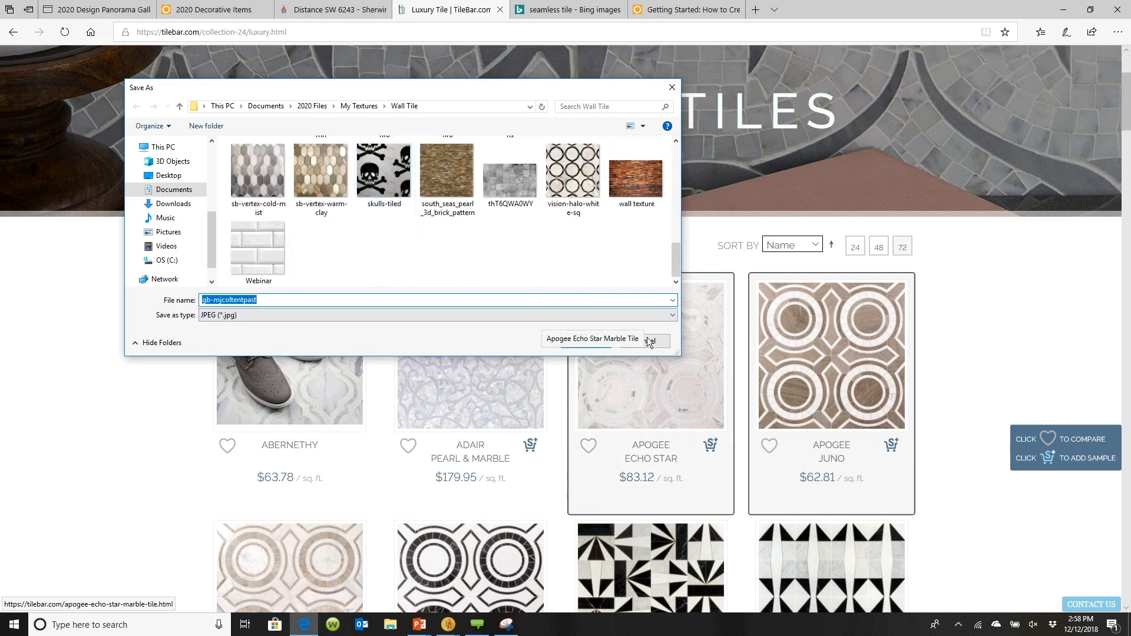
left_click(591, 347)
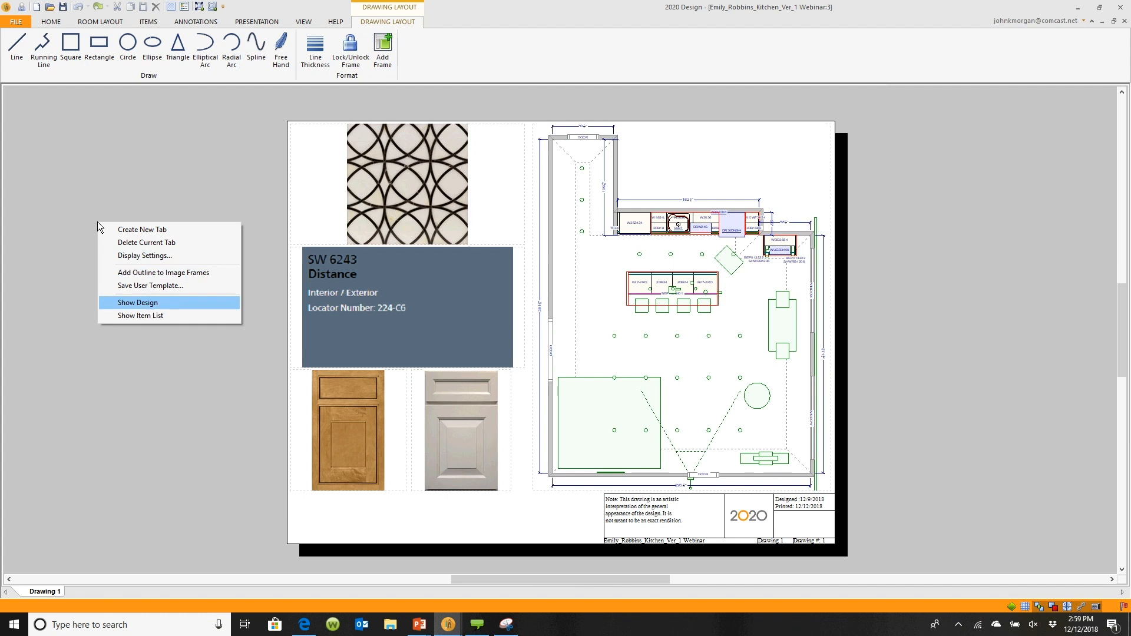
In 2020 Design, open the backsplash surface on the Sink Wall elevation and its texture selection
left_click(144, 301)
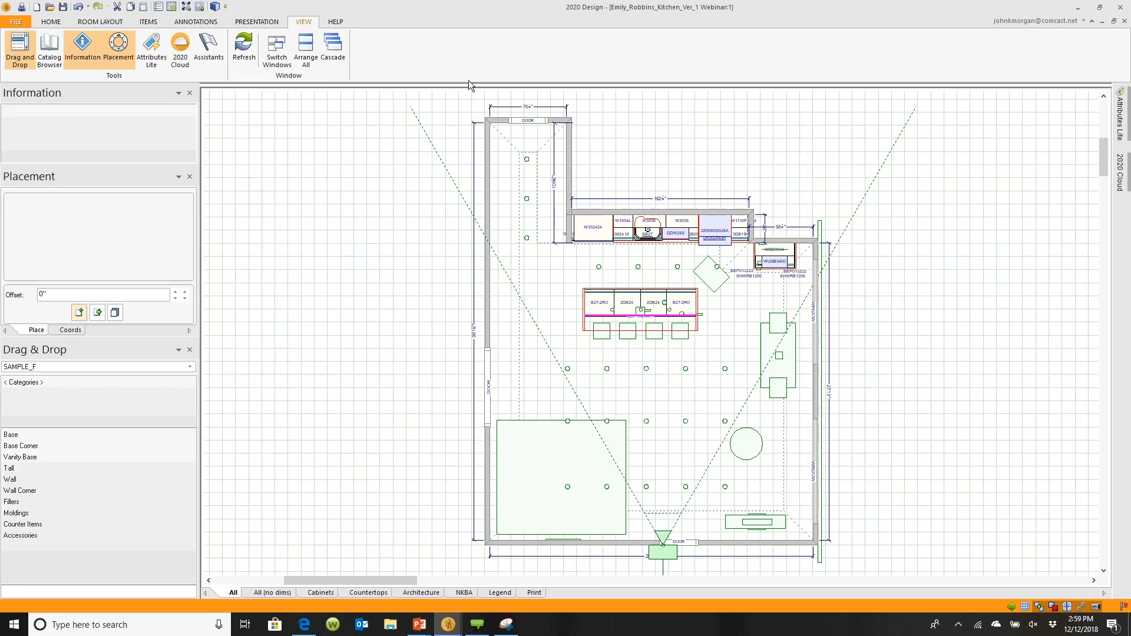
left_click_drag(469, 80, 470, 461)
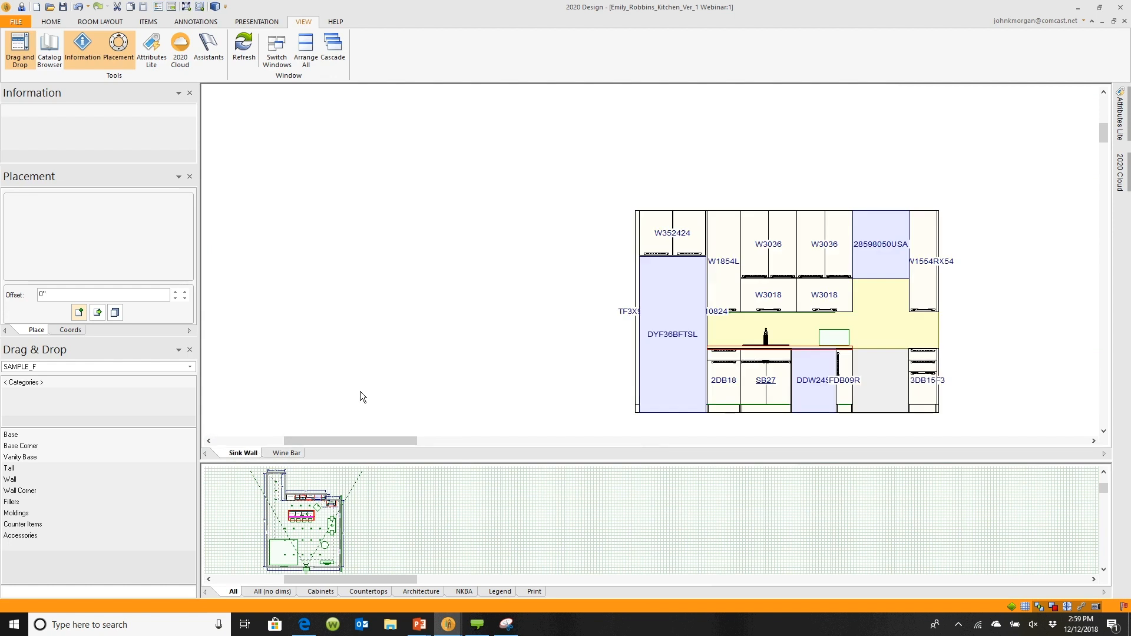
scroll(949, 285, "up", 1)
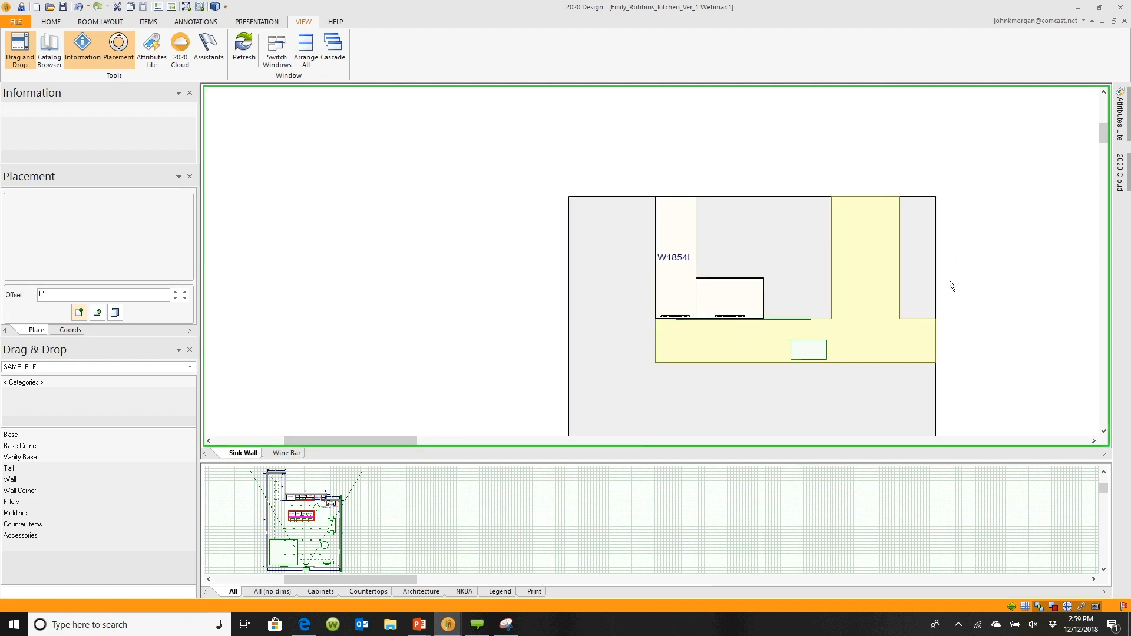
left_click(858, 320)
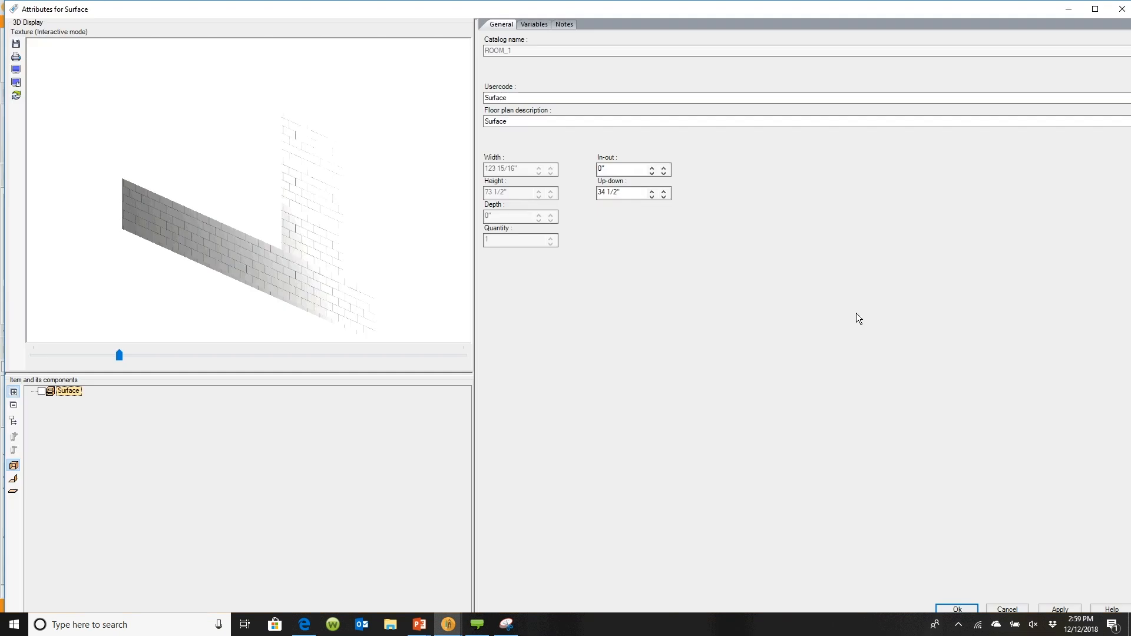
left_click_drag(362, 262, 337, 274)
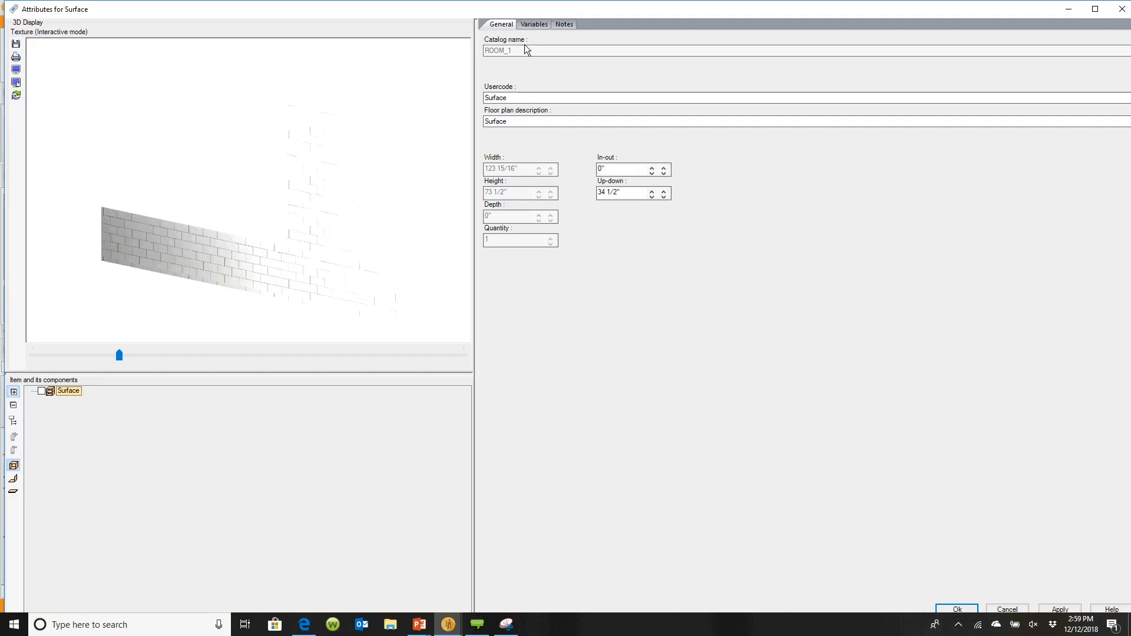
left_click(532, 24)
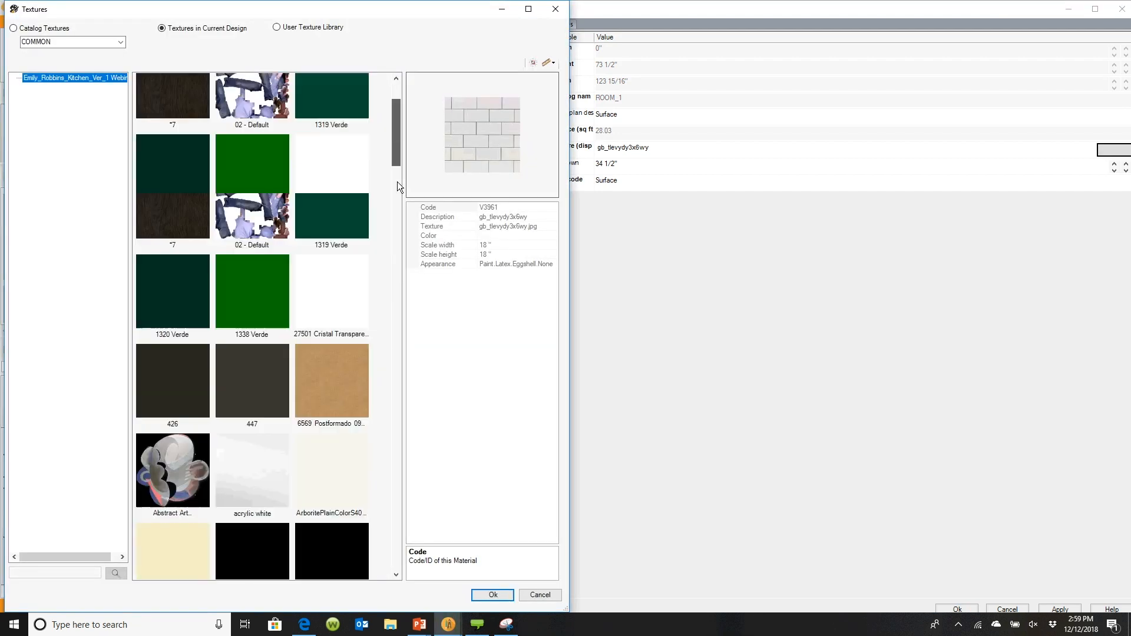
Switch the texture selection to the User Texture Library and open the browser for adding a texture from a file
left_click(277, 27)
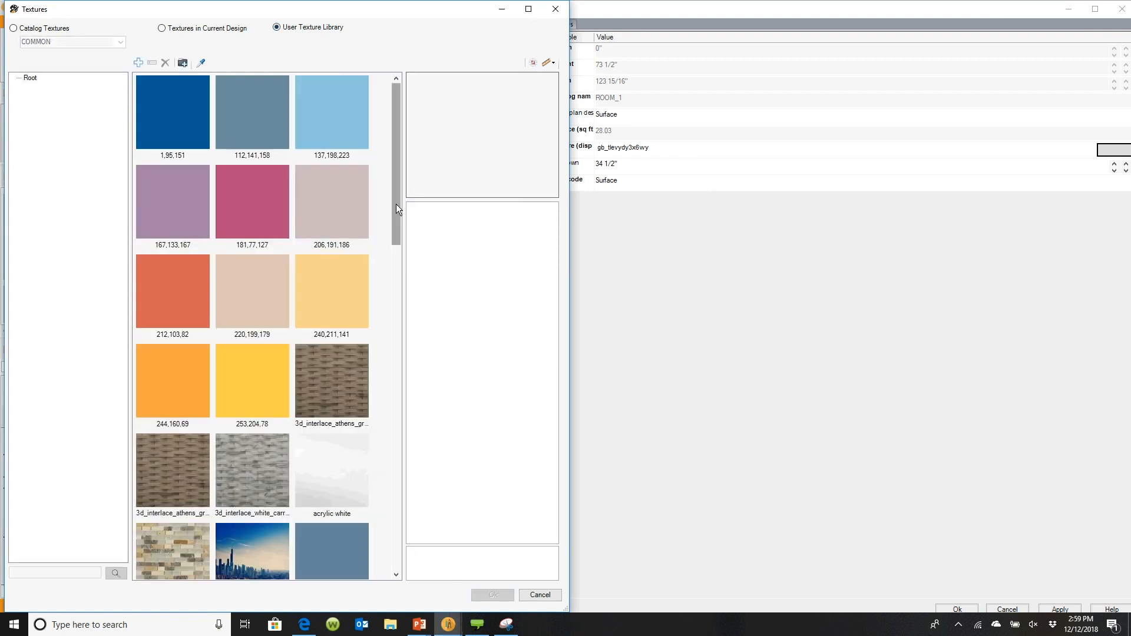
scroll(395, 204, "down", 5)
scroll(396, 204, "down", 2)
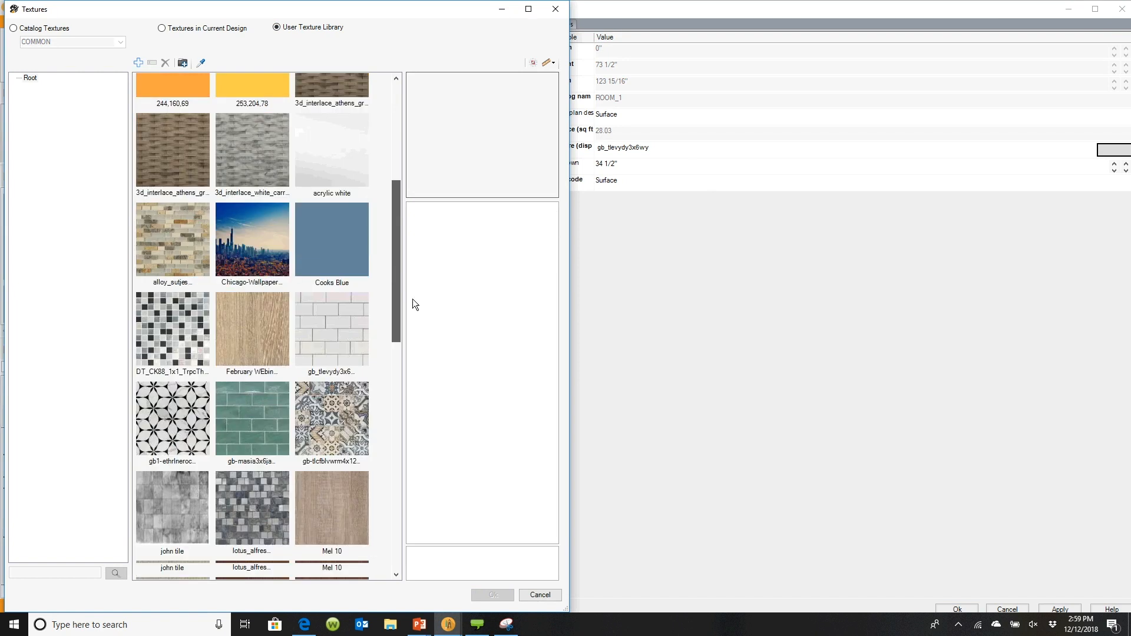
scroll(412, 299, "down", 3)
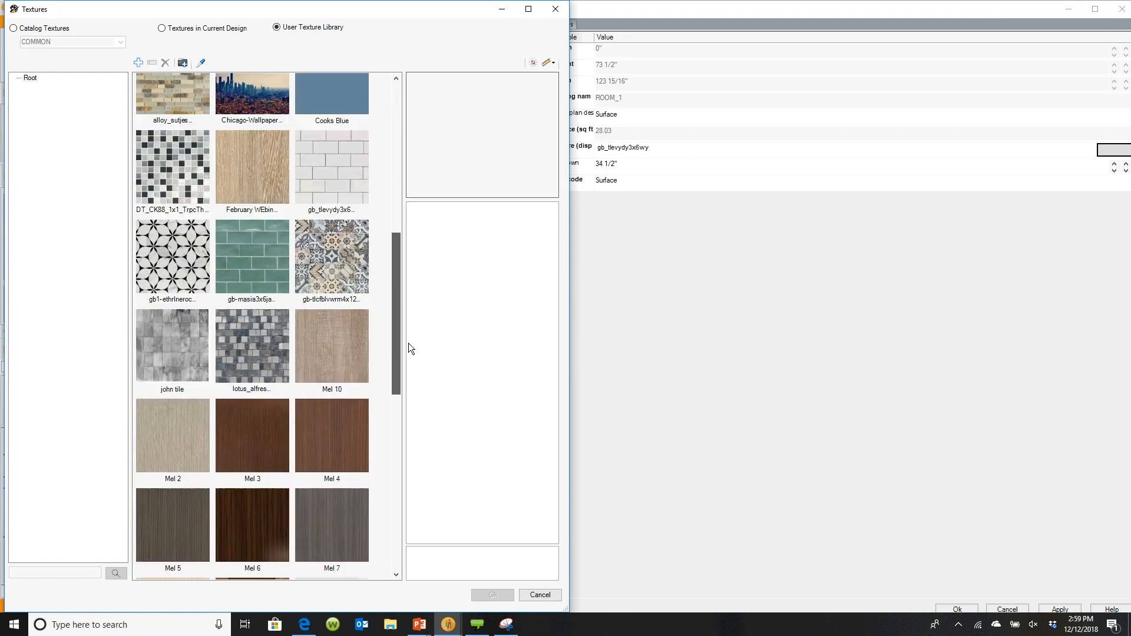
left_click_drag(395, 290, 398, 154)
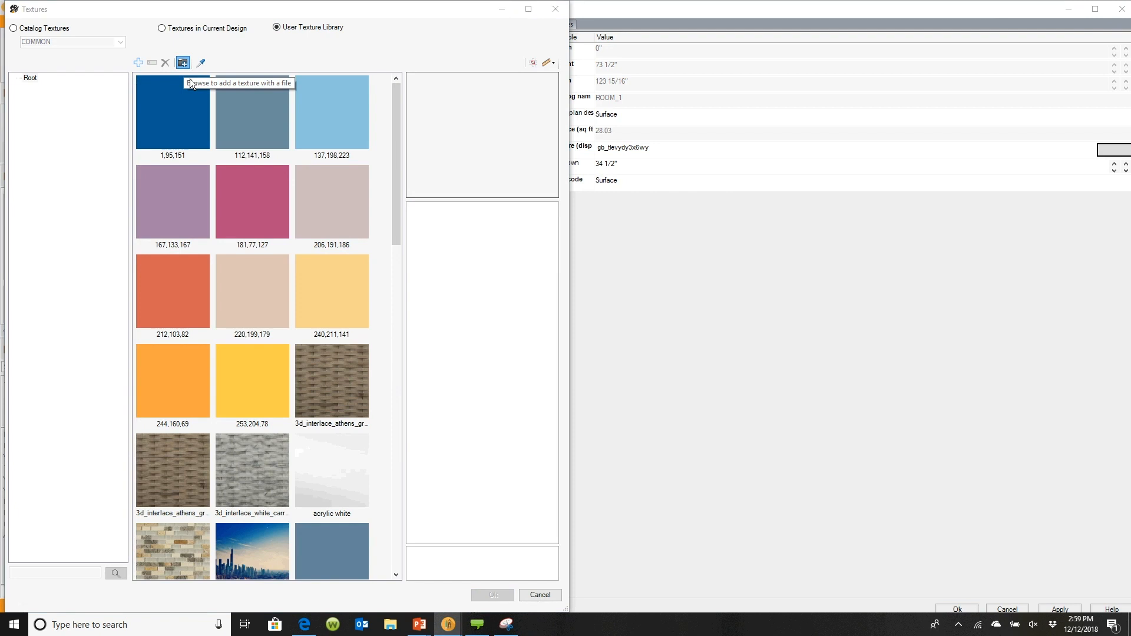
left_click(183, 62)
scroll(647, 267, "down", 1)
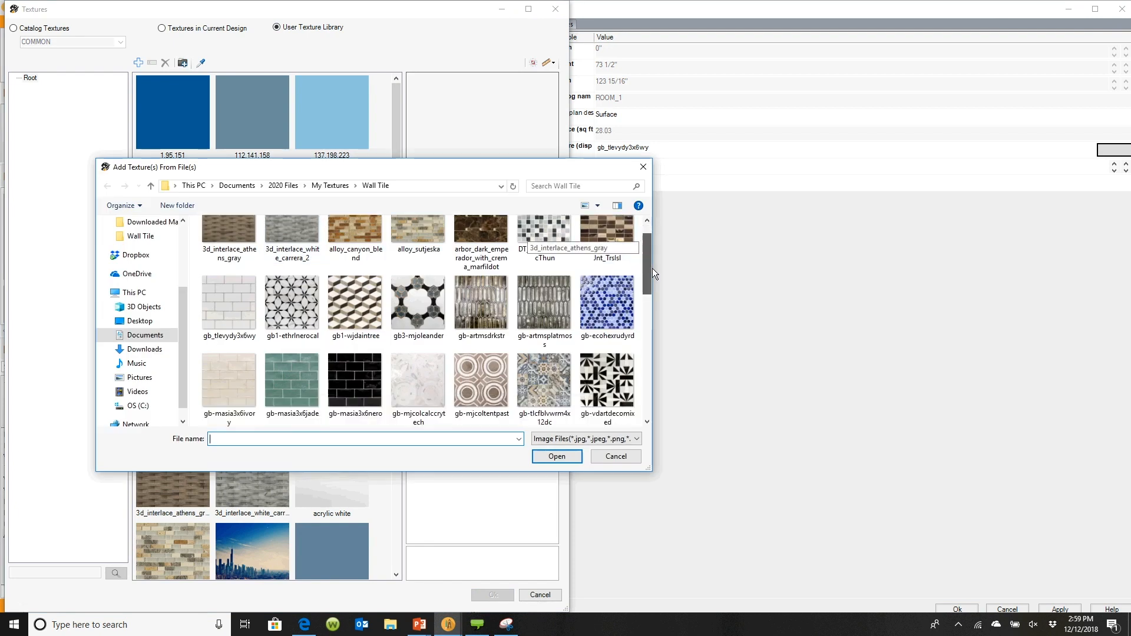
scroll(652, 268, "down", 10)
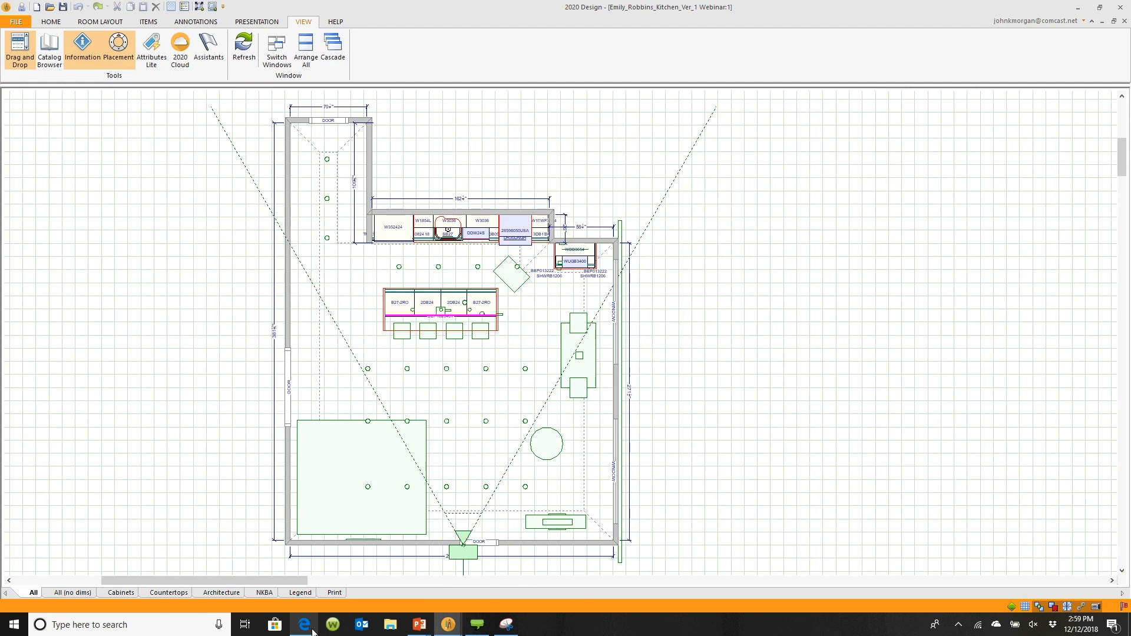
Browse the Bing image results for seamless tile in the web browser
left_click(311, 629)
left_click(582, 11)
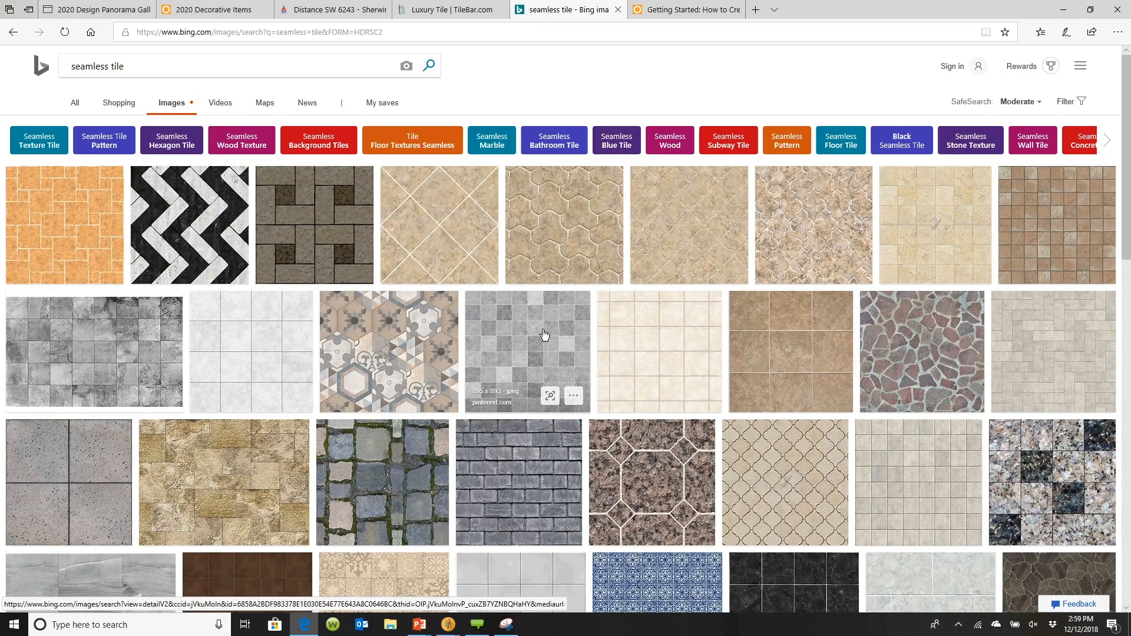
scroll(544, 334, "down", 2)
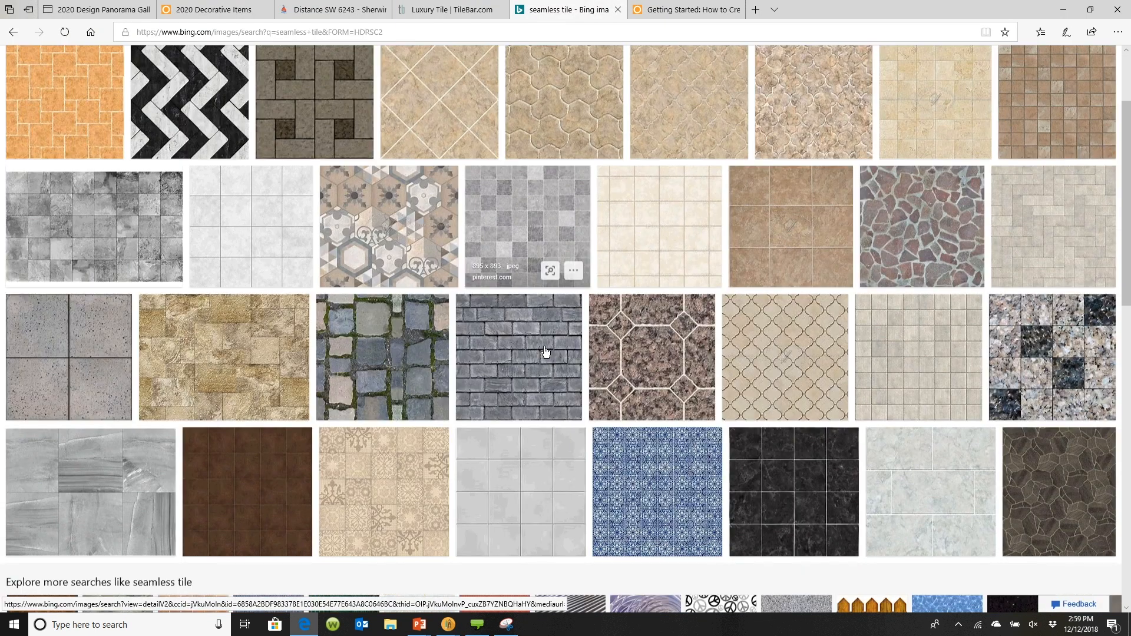
scroll(545, 351, "down", 5)
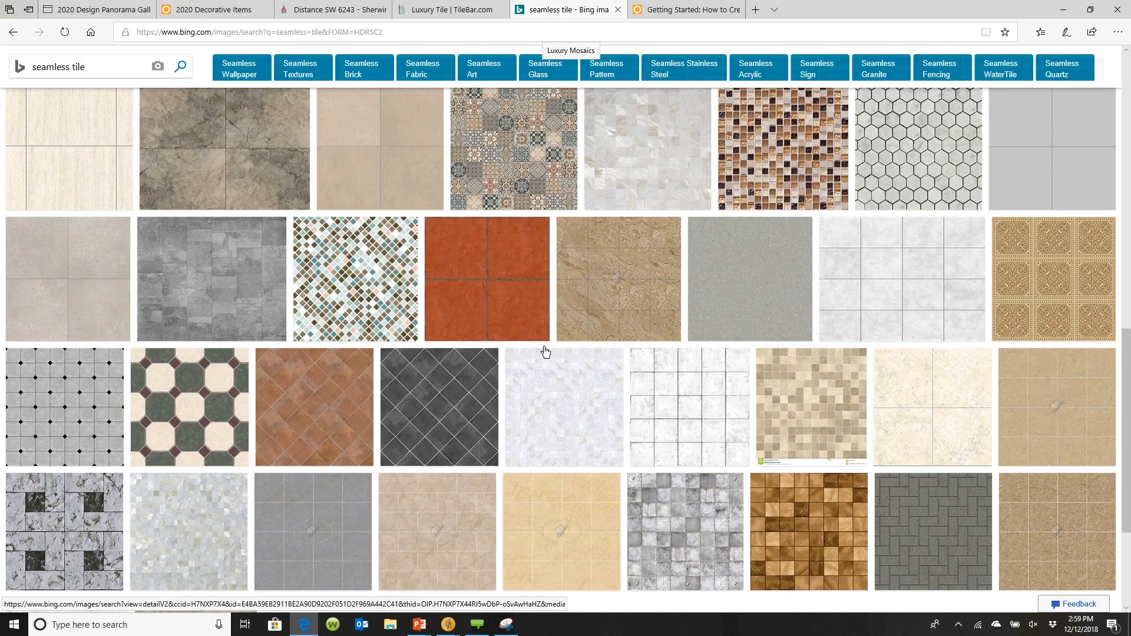
scroll(545, 351, "down", 8)
scroll(546, 352, "down", 1)
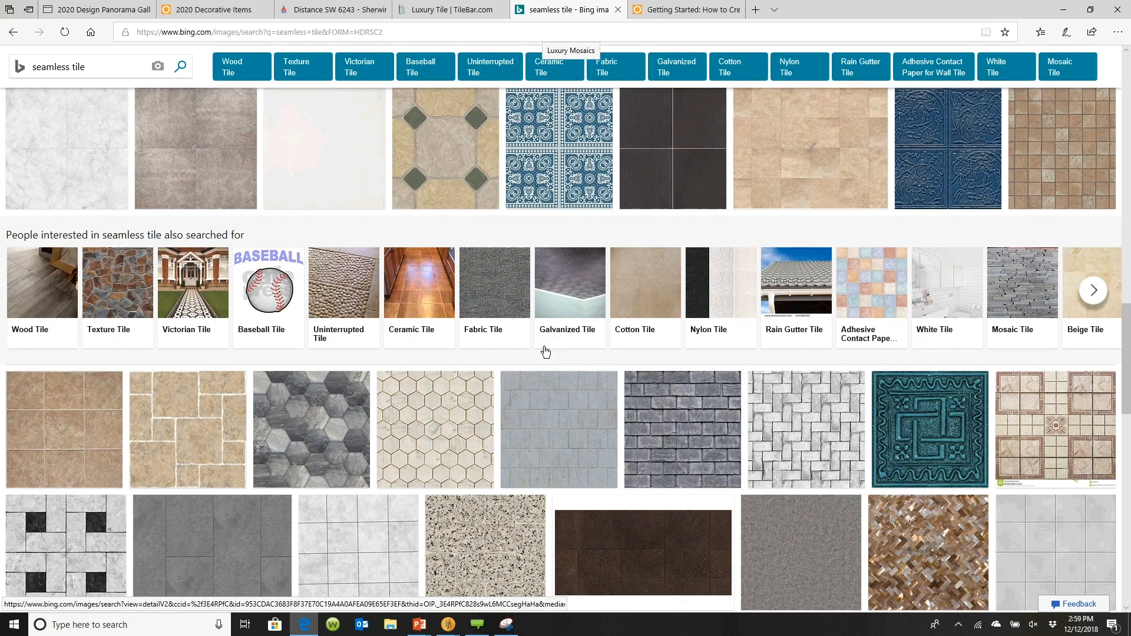
scroll(545, 351, "down", 10)
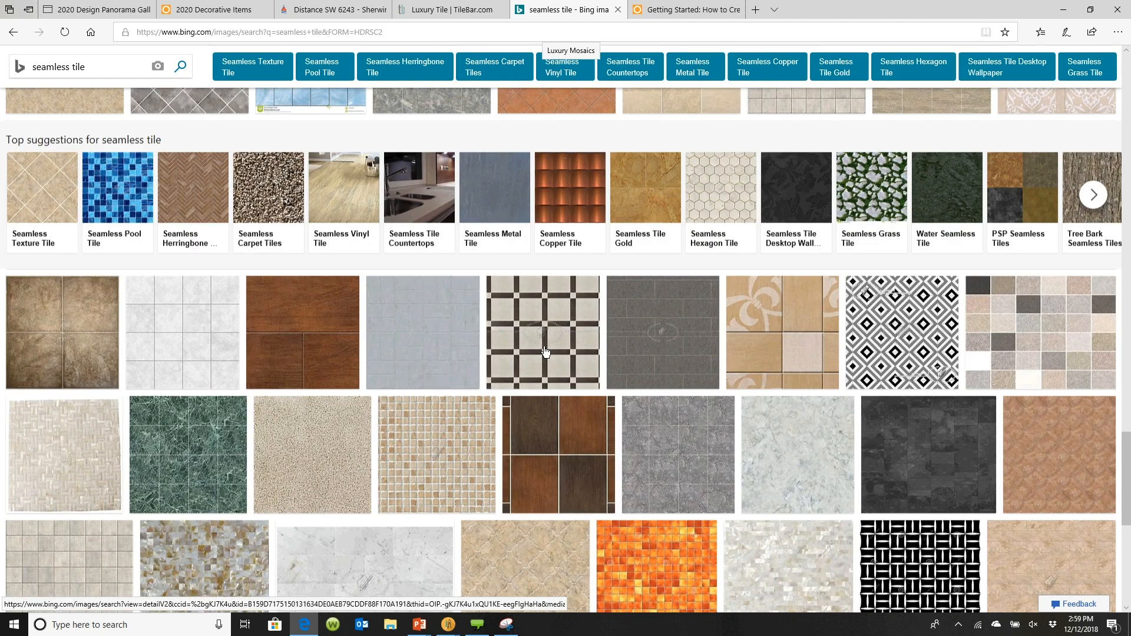
scroll(545, 352, "down", 6)
scroll(546, 352, "down", 3)
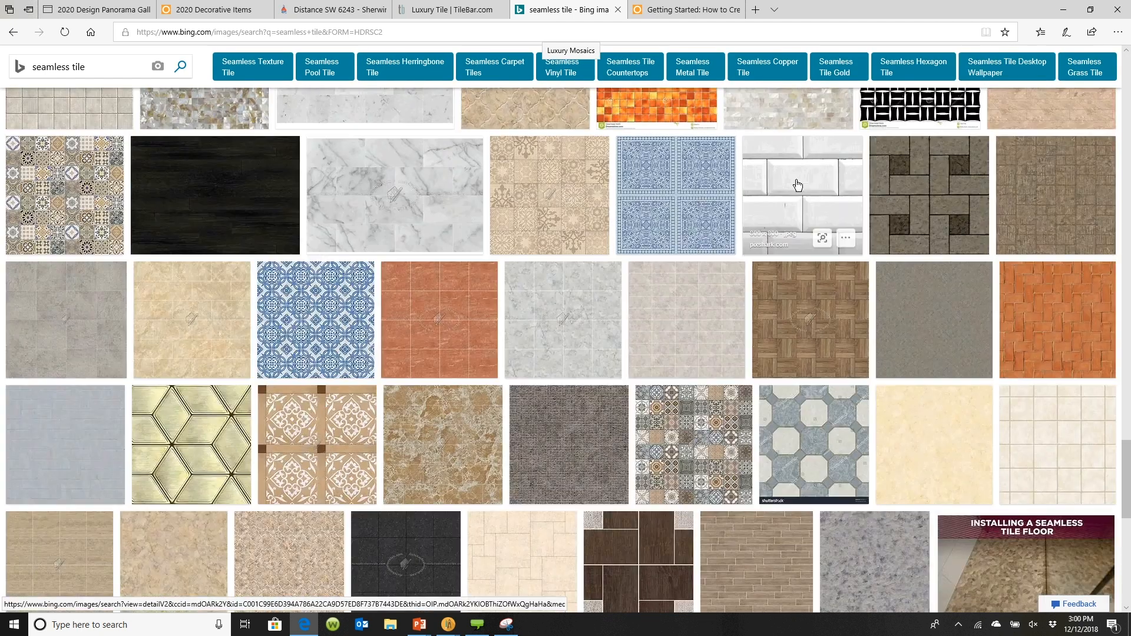
right_click(798, 185)
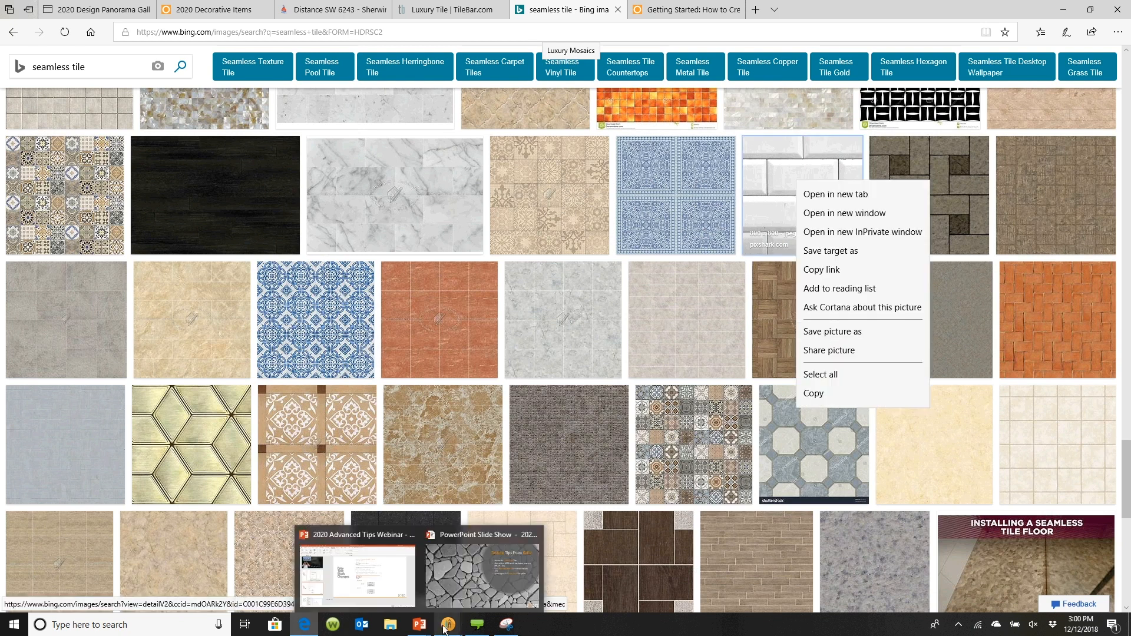
Import the Webinar image from the Wall Tile folder as a user texture in Normal format and apply it
mouse_move(446, 626)
left_click(381, 588)
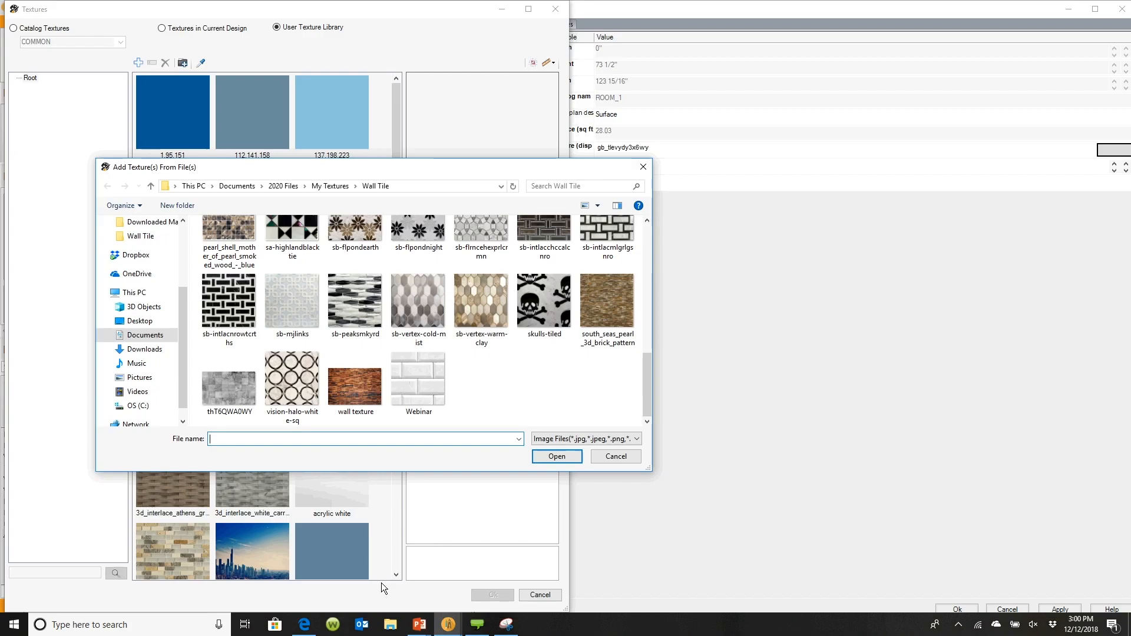
left_click(422, 378)
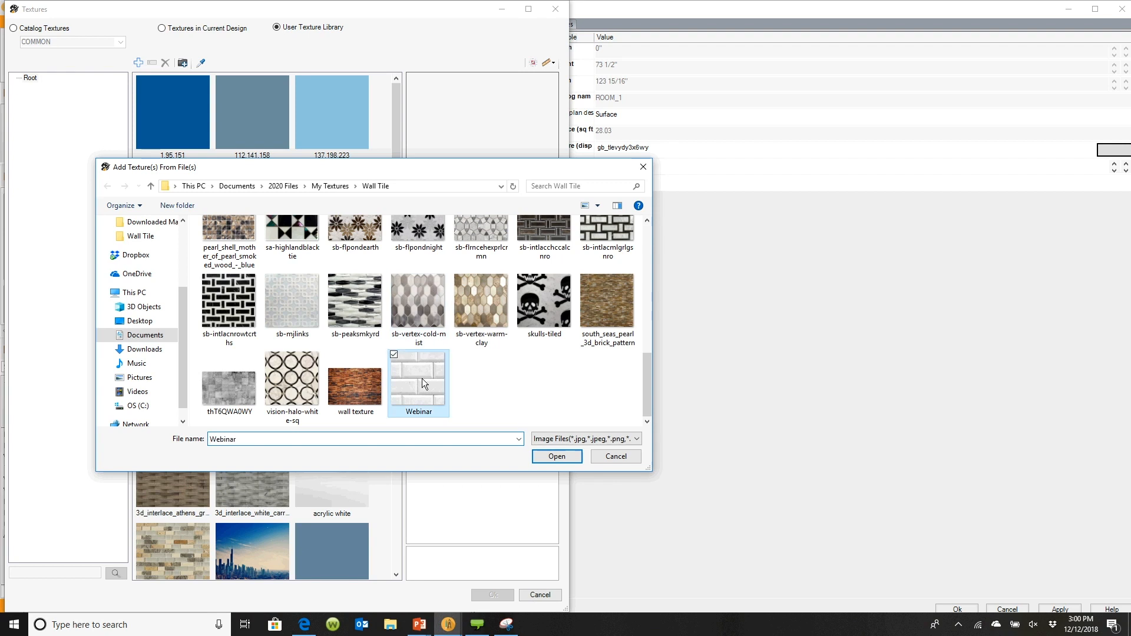
left_click(553, 457)
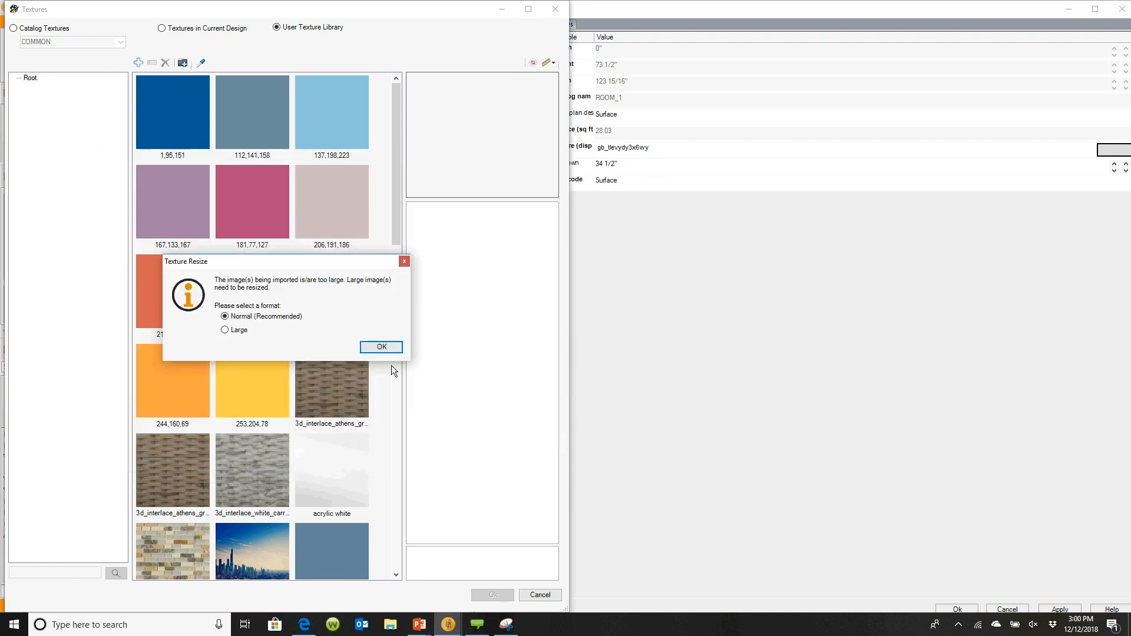
left_click(378, 347)
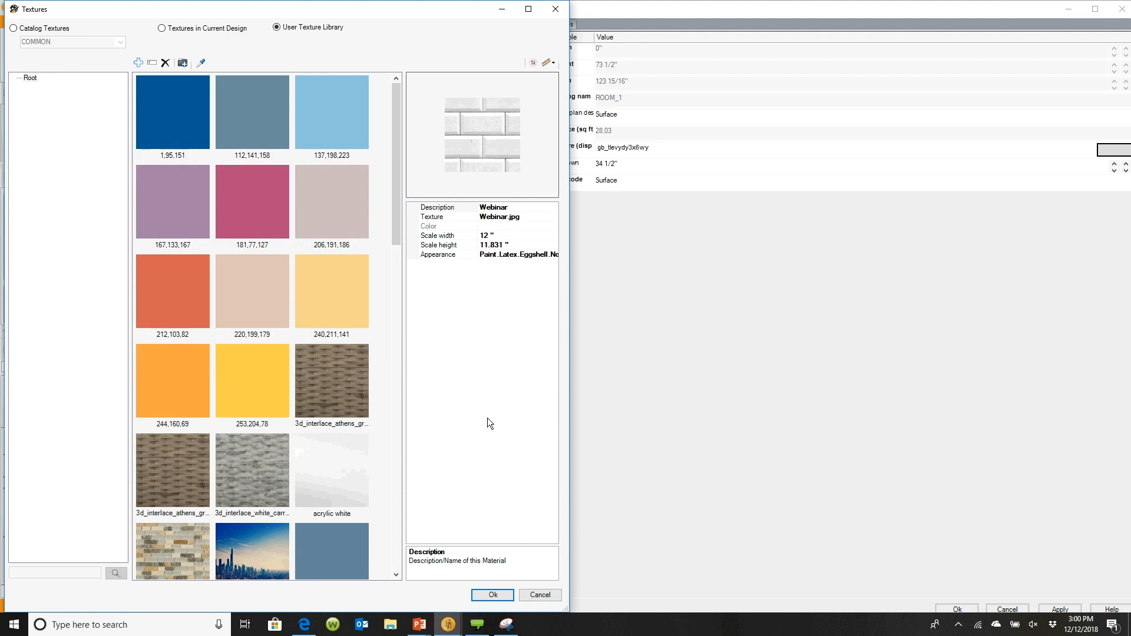
left_click(494, 594)
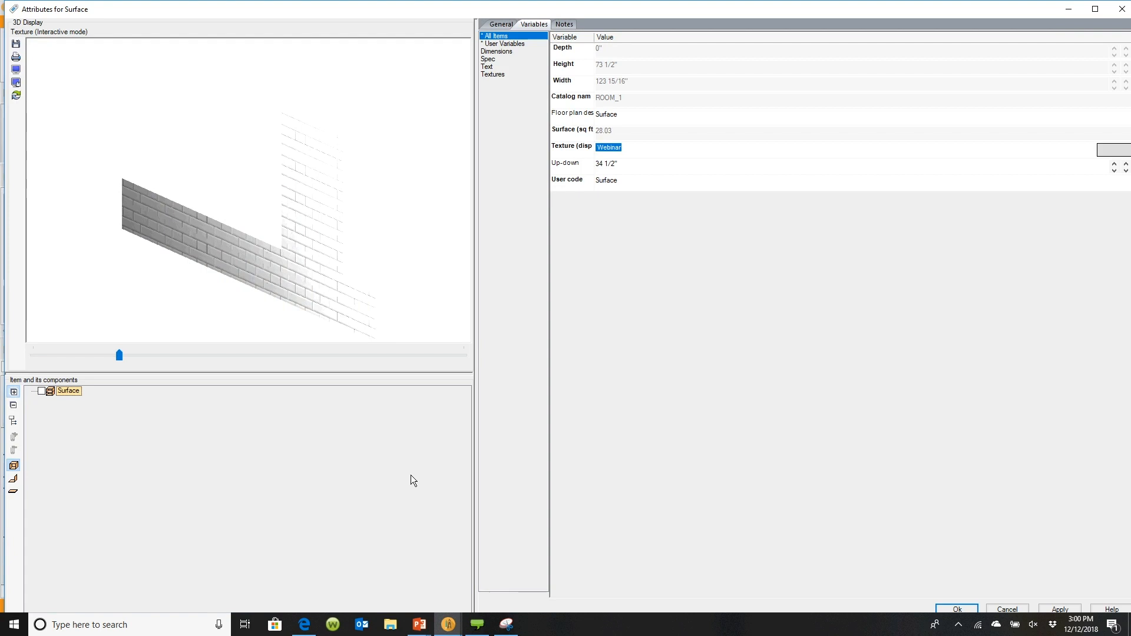
Preview the backsplash surface with the Webinar tile texture and confirm its attributes
left_click_drag(263, 270, 297, 268)
scroll(288, 266, "up", 5)
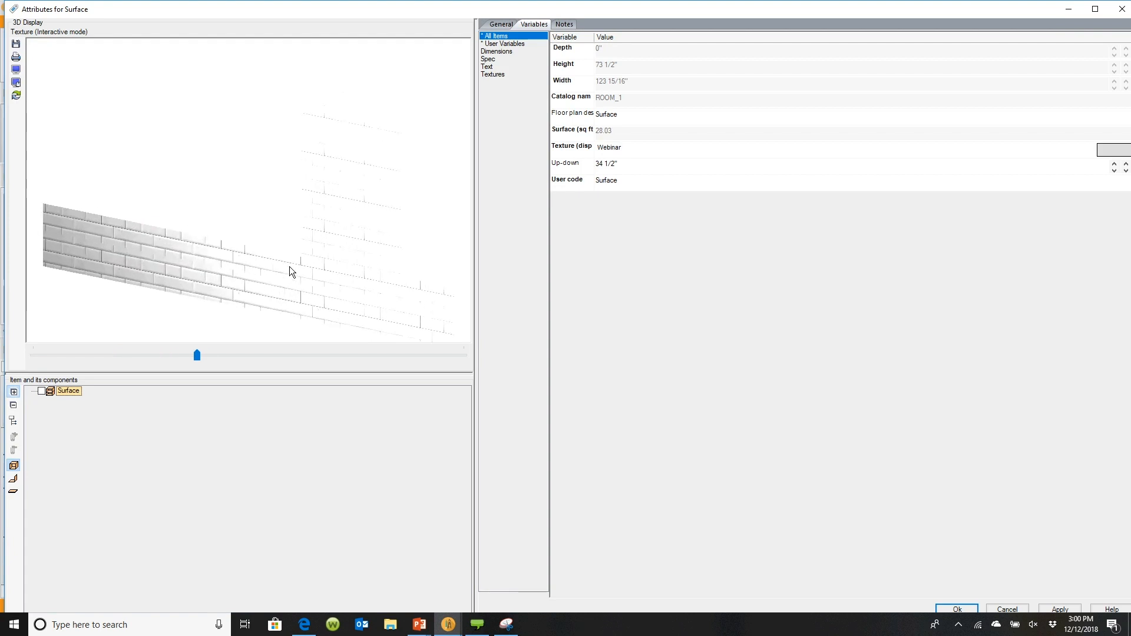
left_click_drag(290, 272, 263, 309)
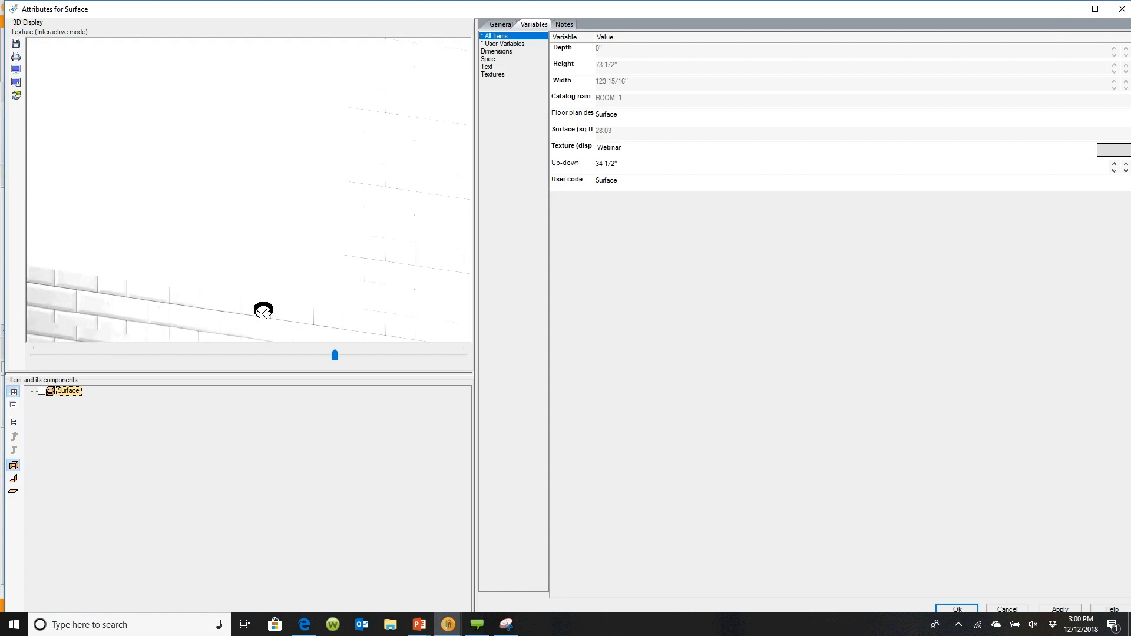
left_click(958, 609)
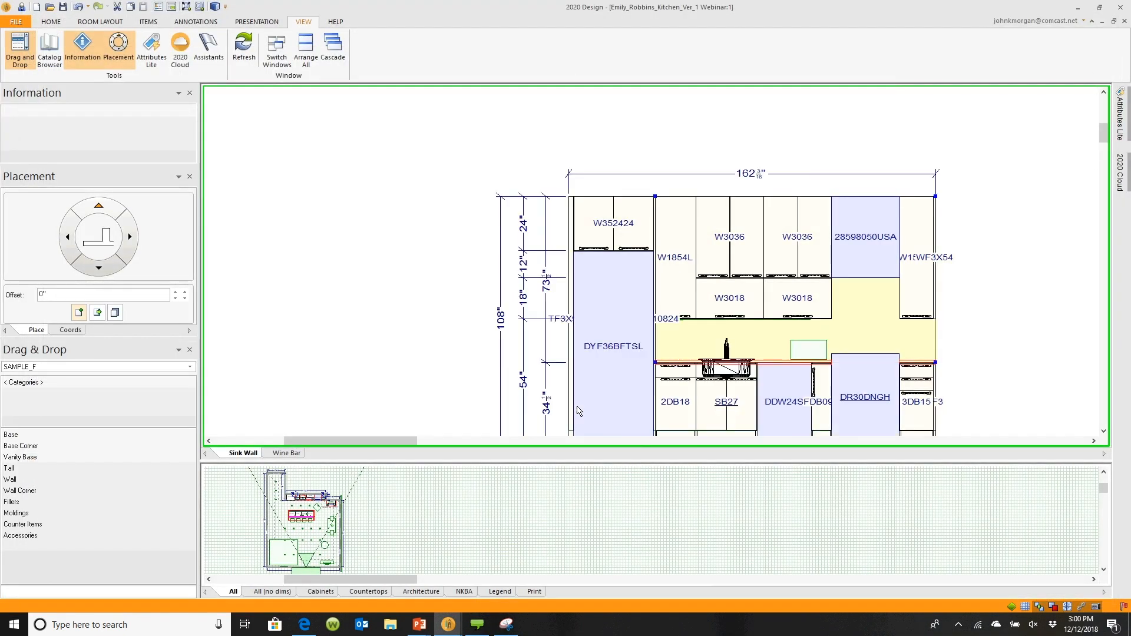
In the Rendering Module, set the lighting to Scene mode and raise the ambient light intensity
mouse_move(447, 623)
left_click(486, 583)
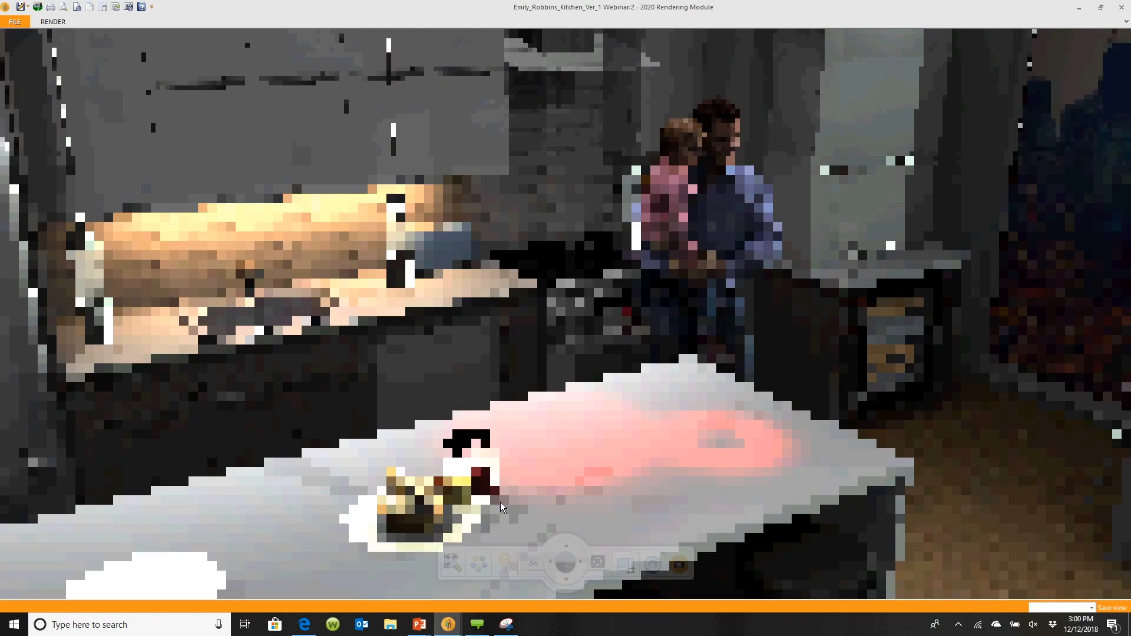
left_click(505, 562)
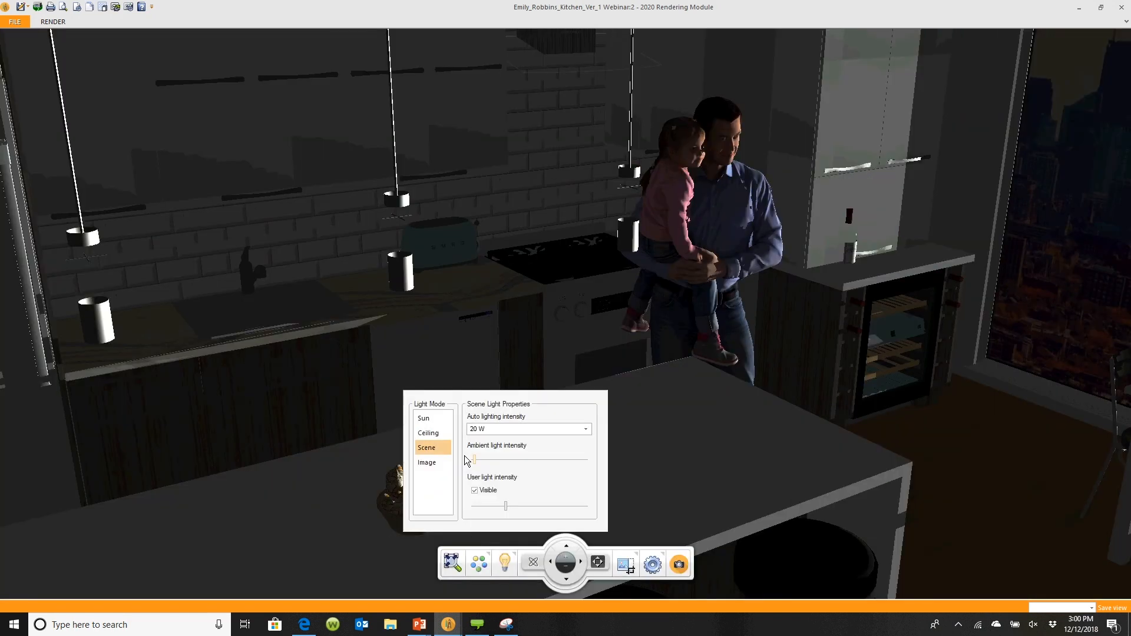
left_click(490, 457)
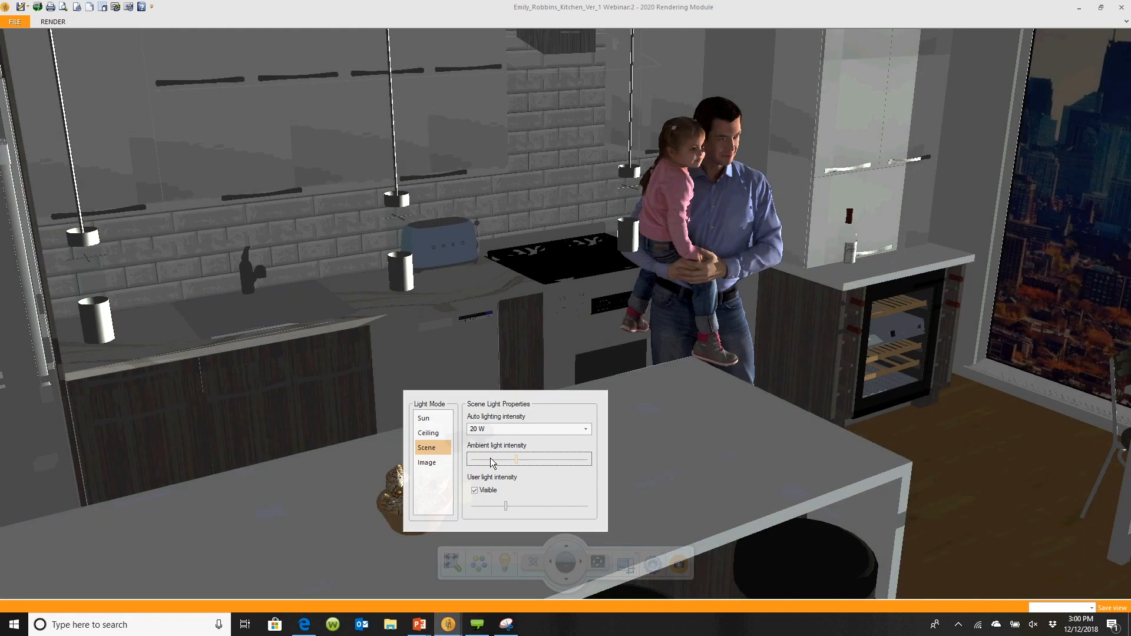
left_click_drag(490, 458, 526, 453)
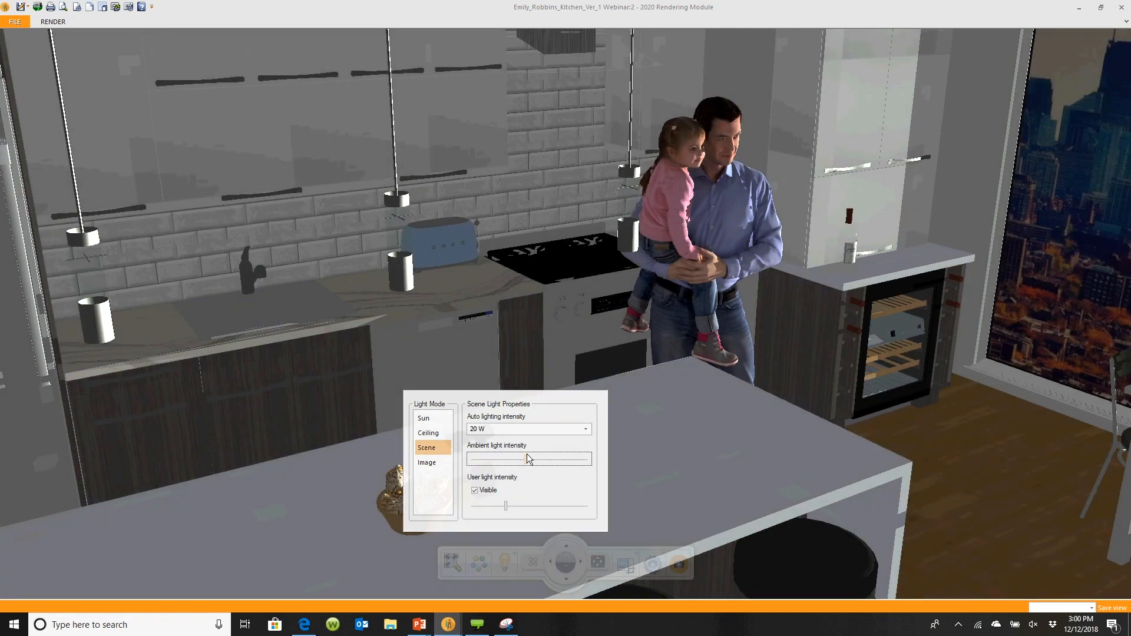
left_click(560, 336)
left_click_drag(560, 337, 562, 349)
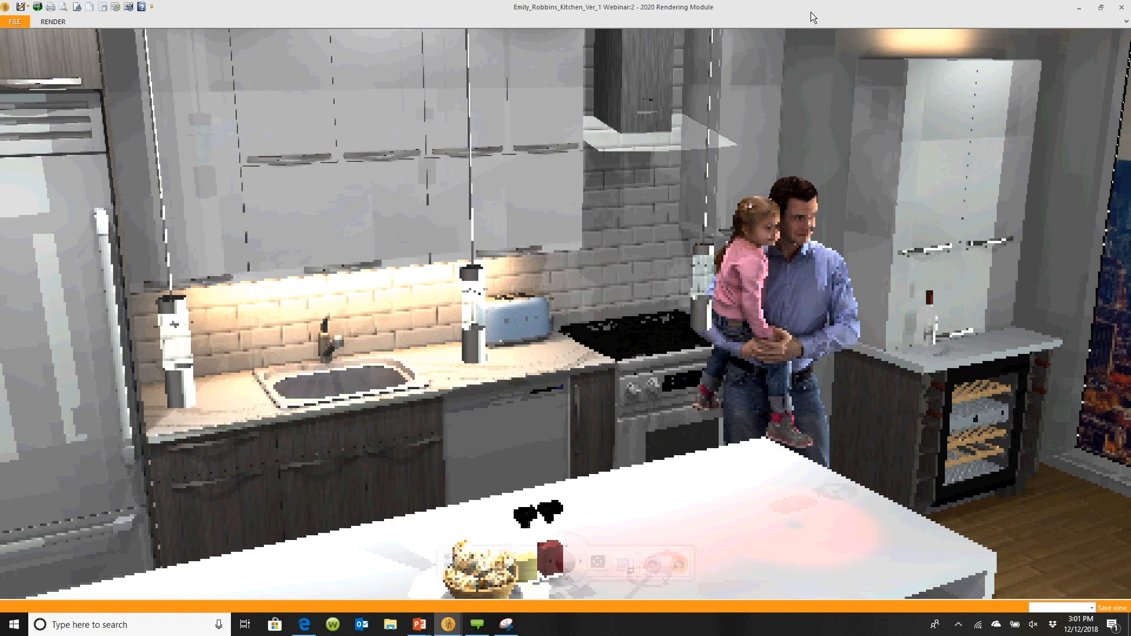
Close the rendering window and arrange 2020 Design and the web browser side by side
left_click(1118, 7)
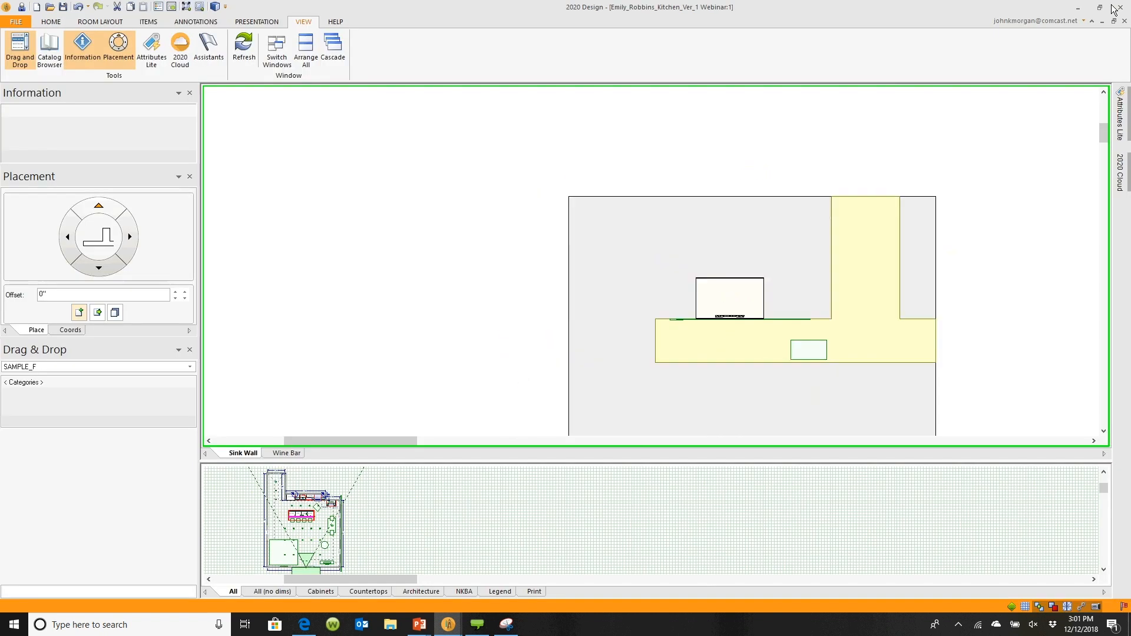
left_click_drag(532, 7, 2, 248)
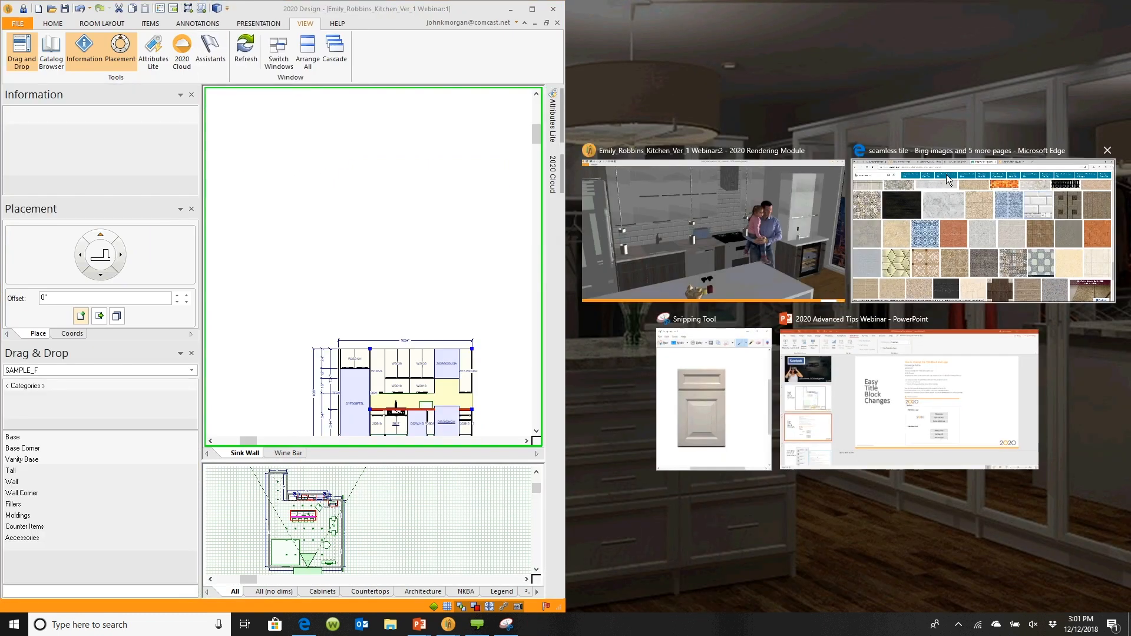
left_click(946, 174)
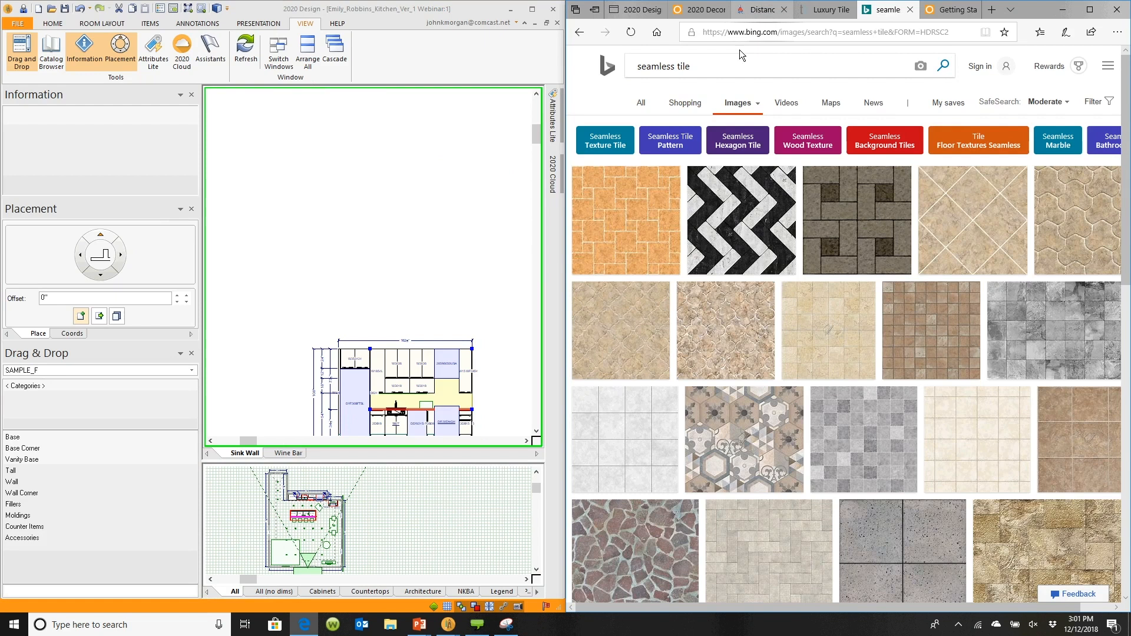
Browse the blue paint colours on the Sherwin-Williams Digital Color Wall beside the floor plan
left_click(760, 9)
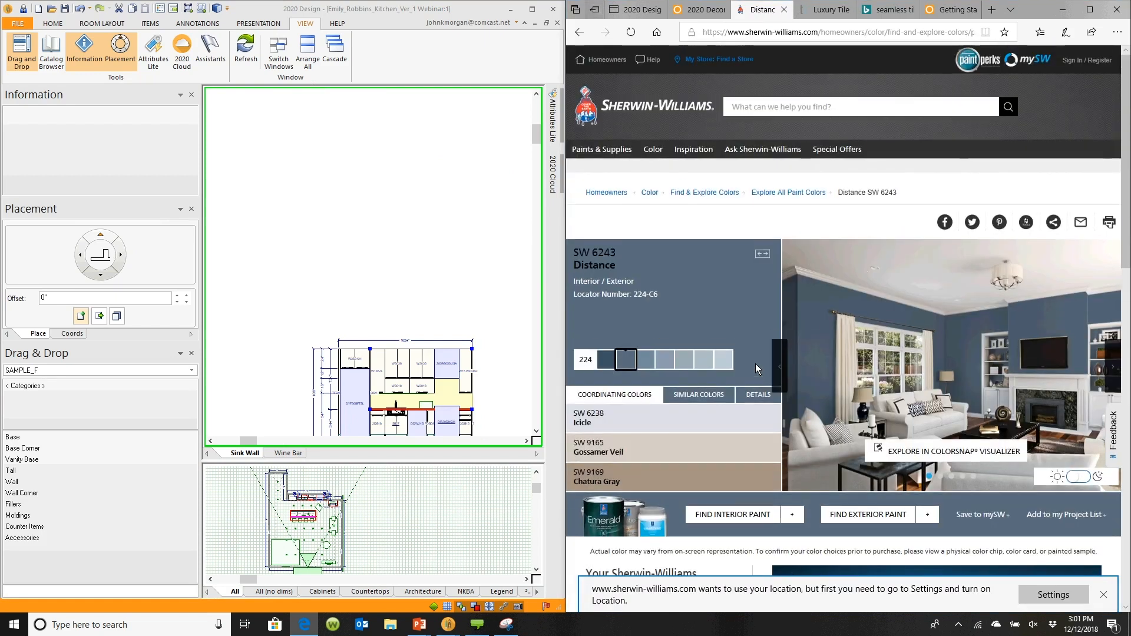
left_click(579, 33)
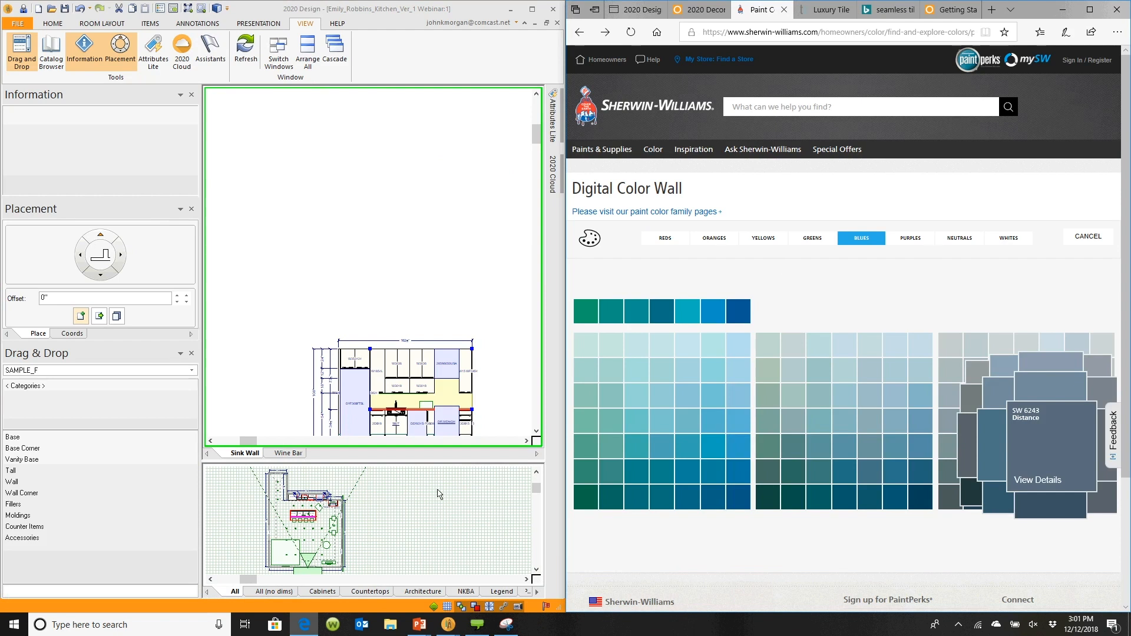
left_click_drag(460, 462, 470, 155)
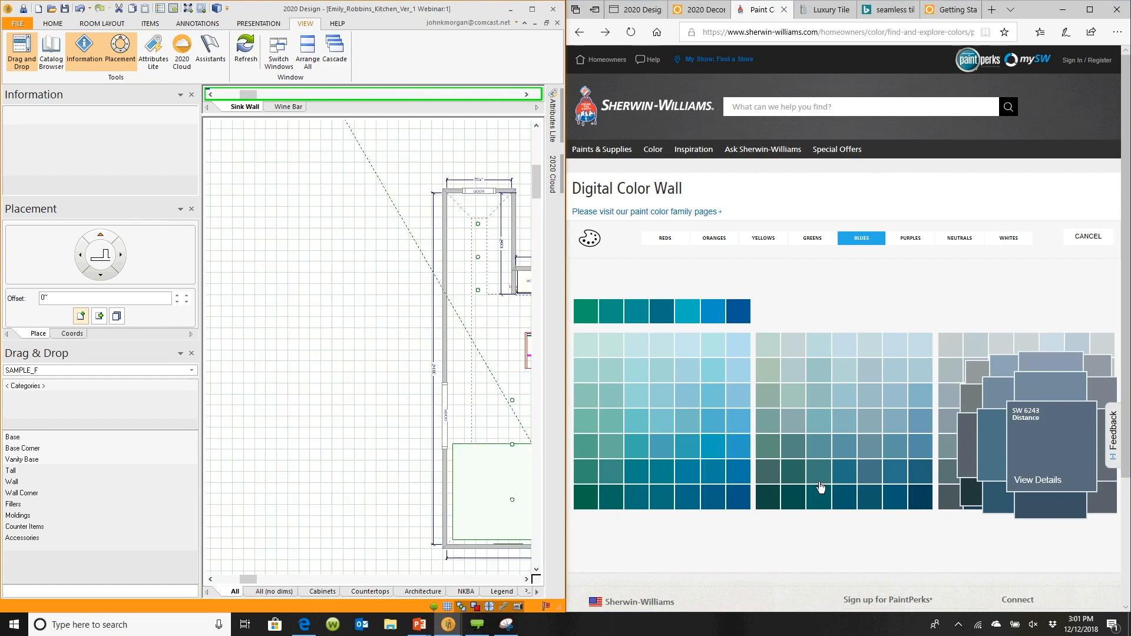
left_click(895, 501)
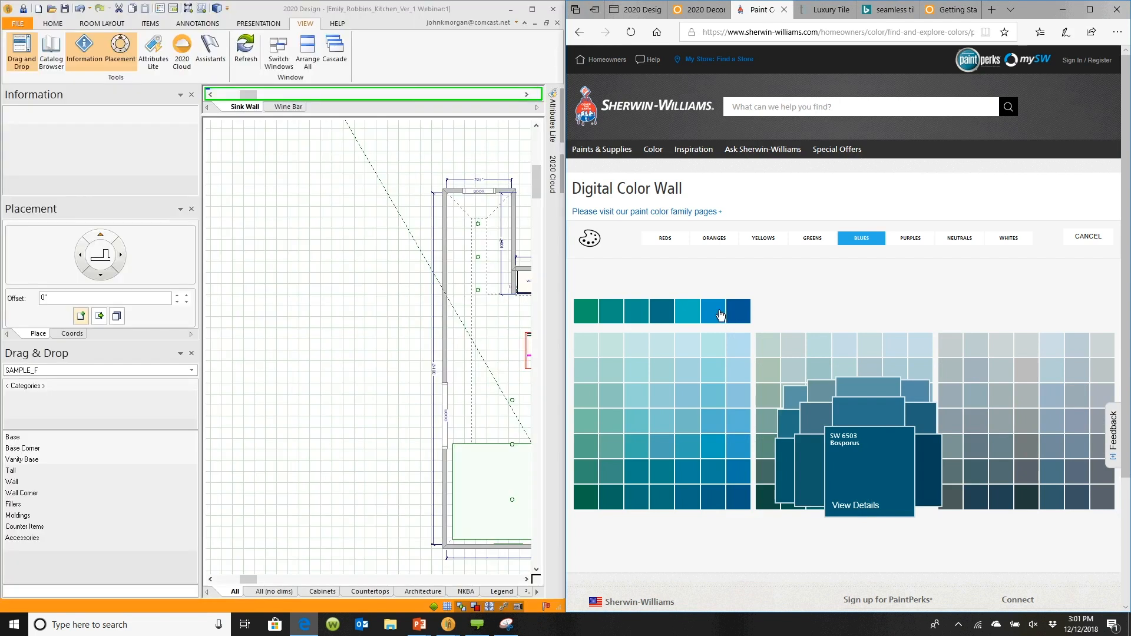
left_click(716, 312)
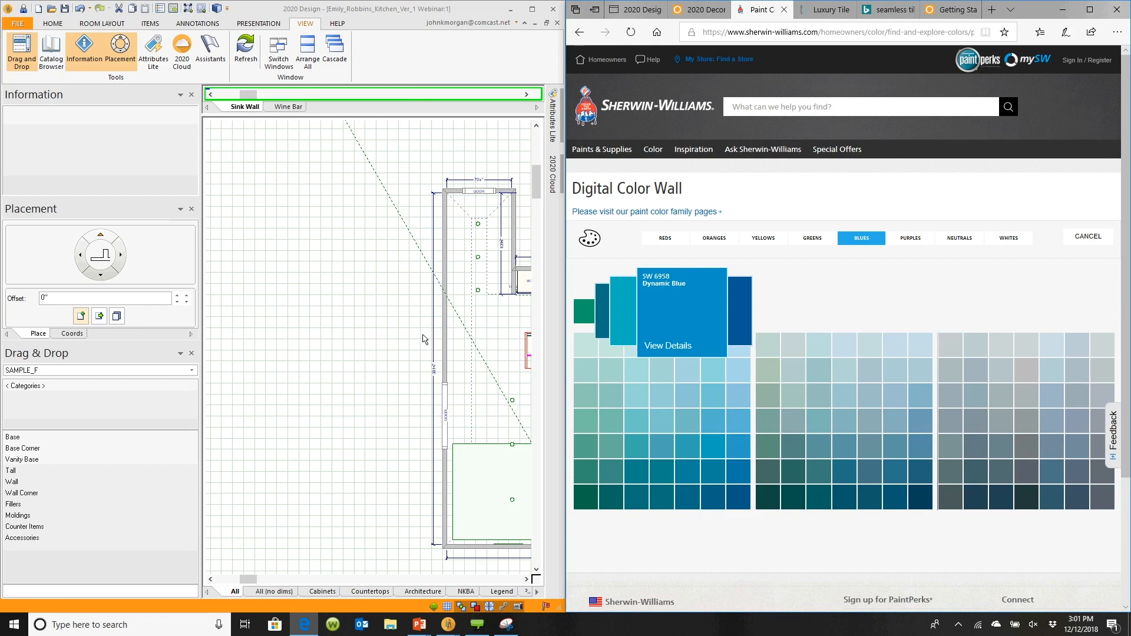
left_click(444, 340)
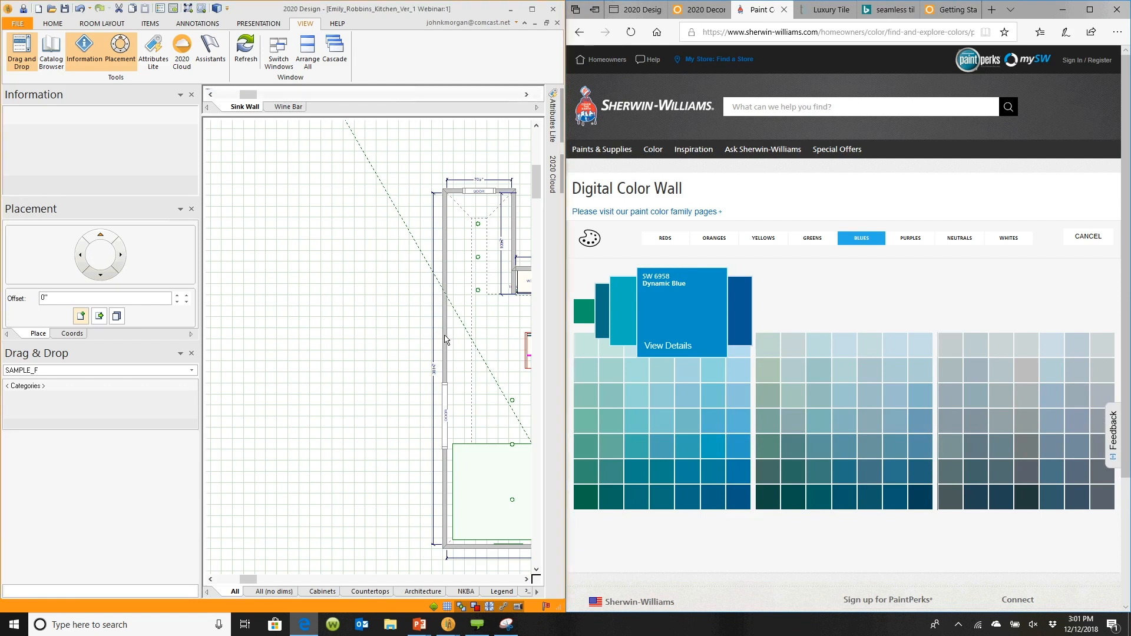
Open the wall properties for all of Wall Group 1, open the inside finish textures, and snap that window beside the browser
double_click(444, 337)
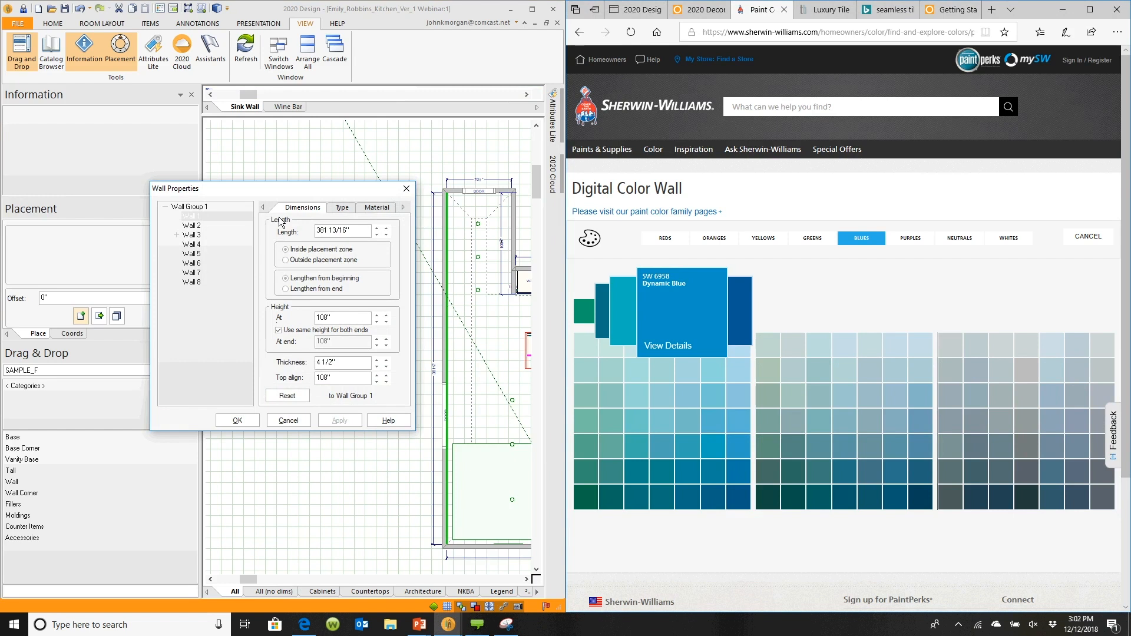
left_click(189, 207)
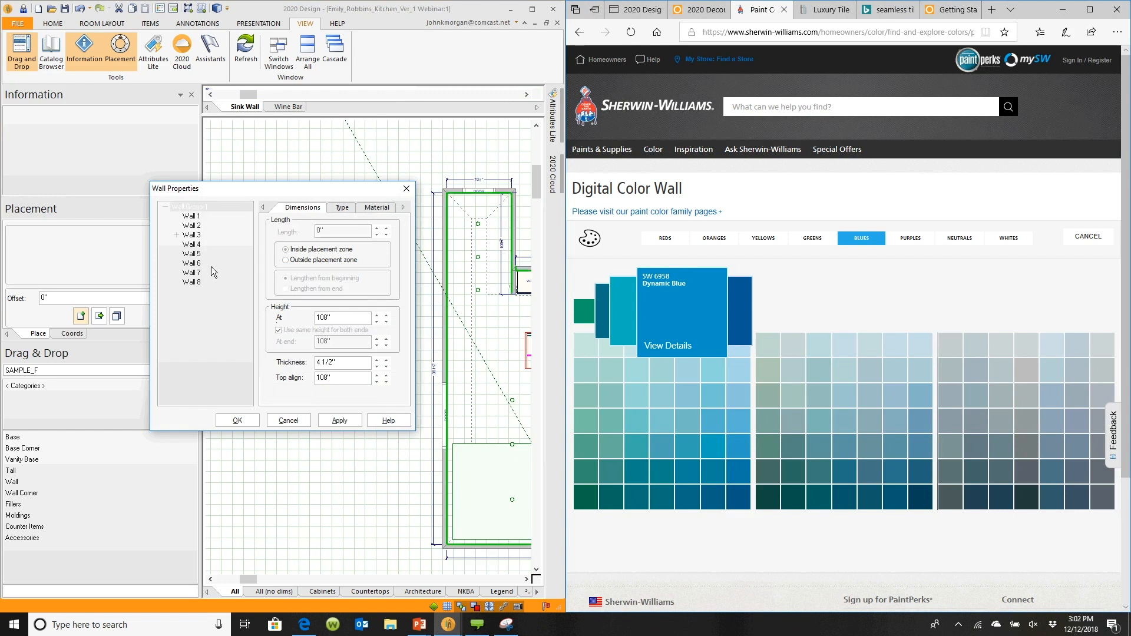
left_click(375, 208)
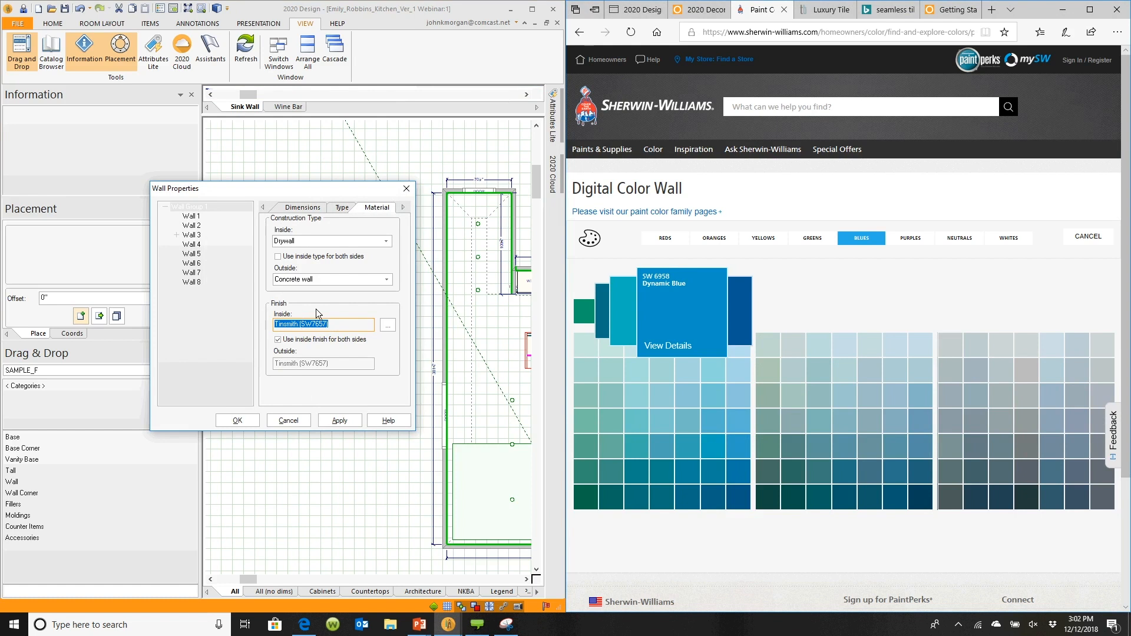
left_click(387, 326)
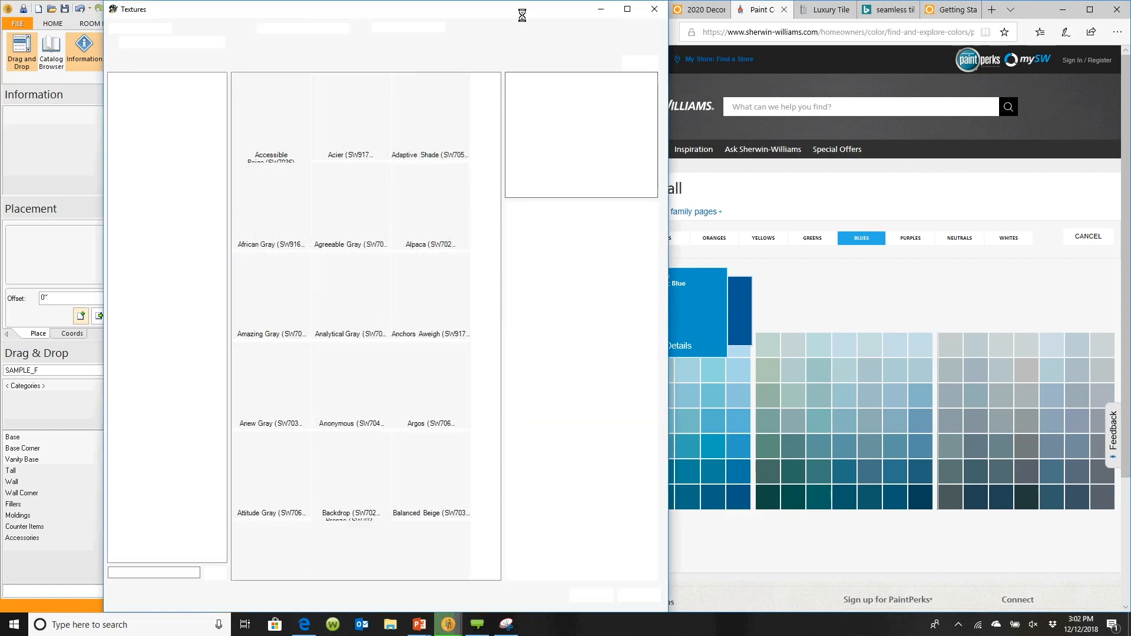
left_click_drag(528, 12, 500, 16)
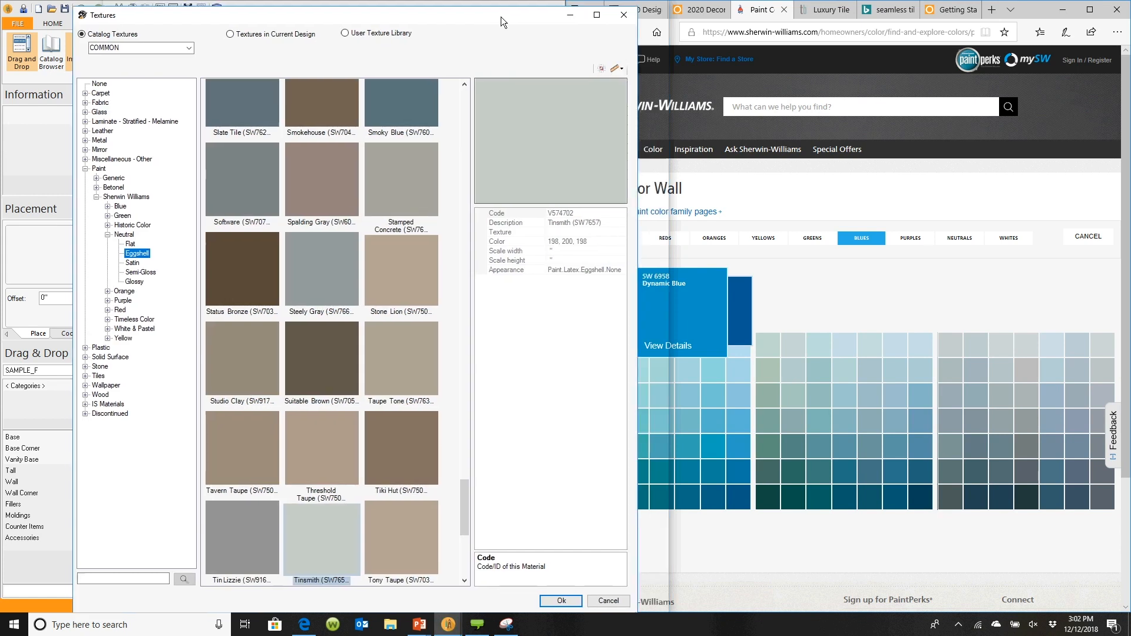
double_click(500, 16)
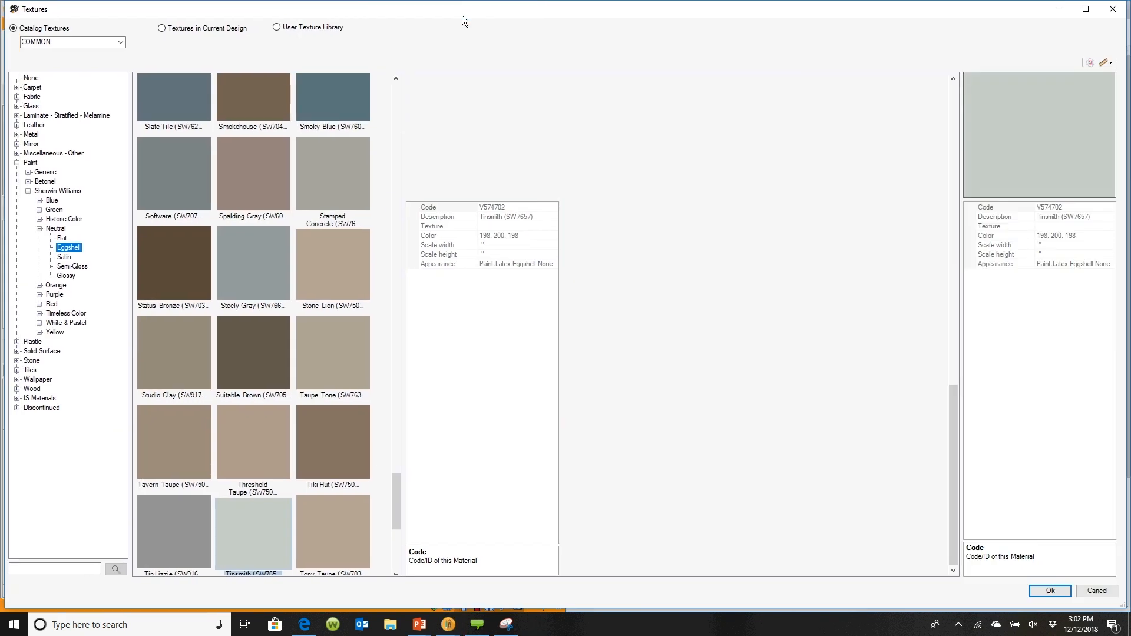
key("super+Left")
key("Return")
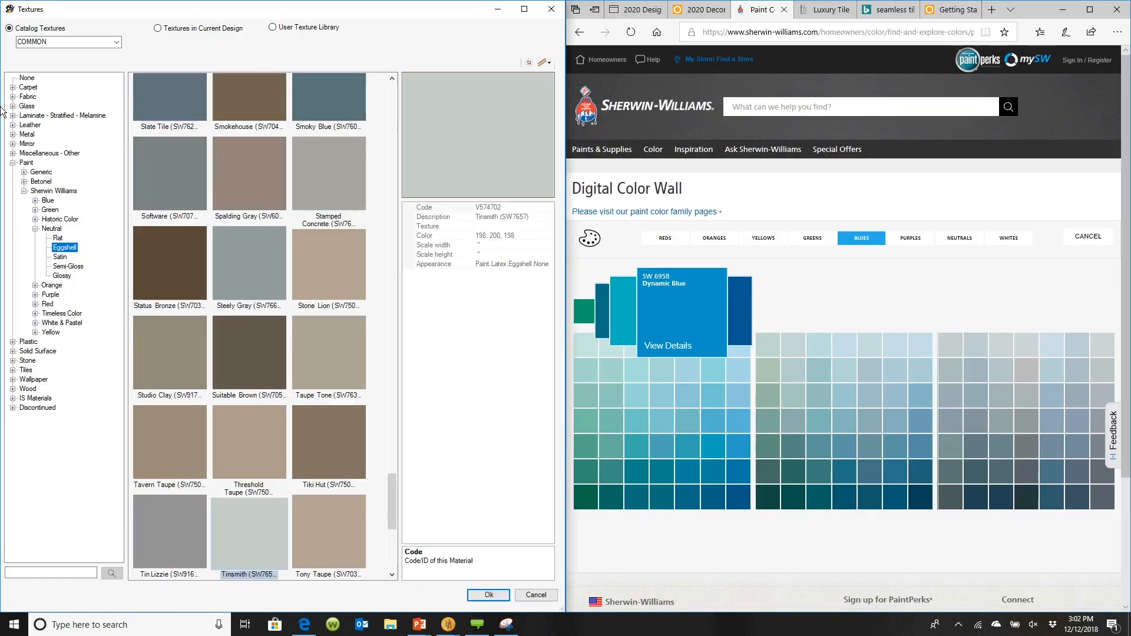
In the User Texture Library, eyedrop the Dynamic Blue swatch from the web page as a new colour texture and apply it to the walls
left_click(282, 28)
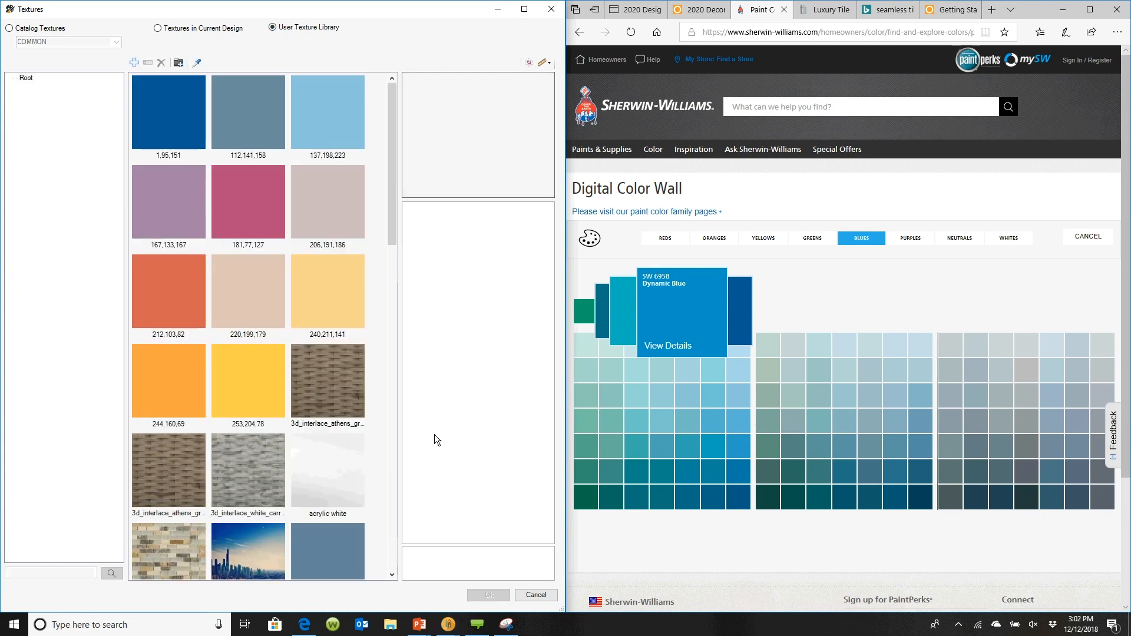
left_click(197, 63)
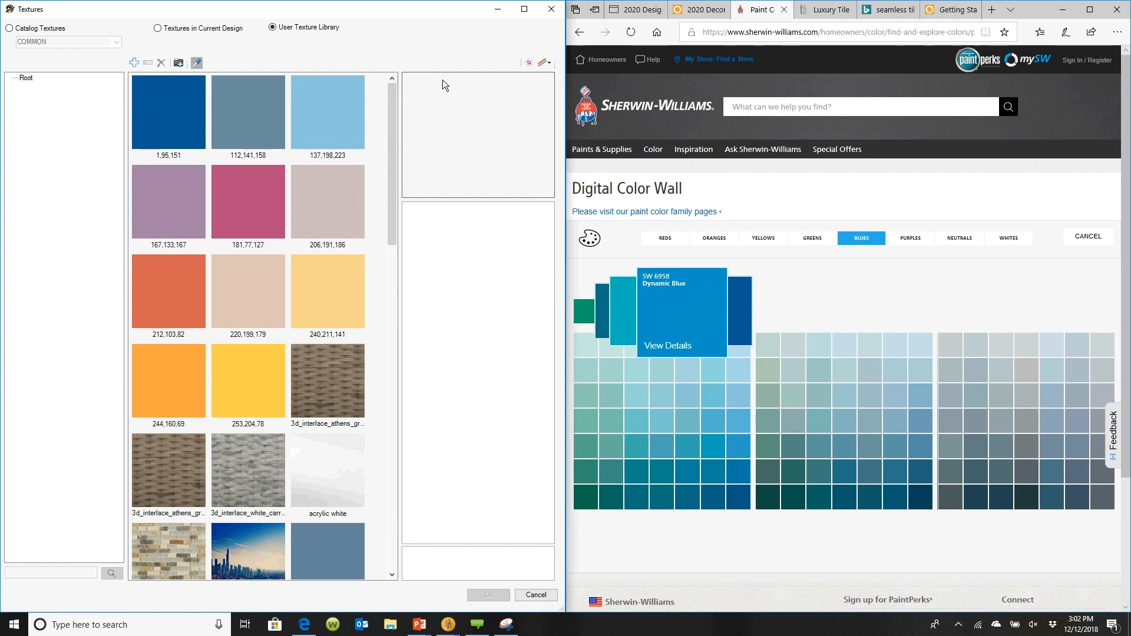
left_click(697, 309)
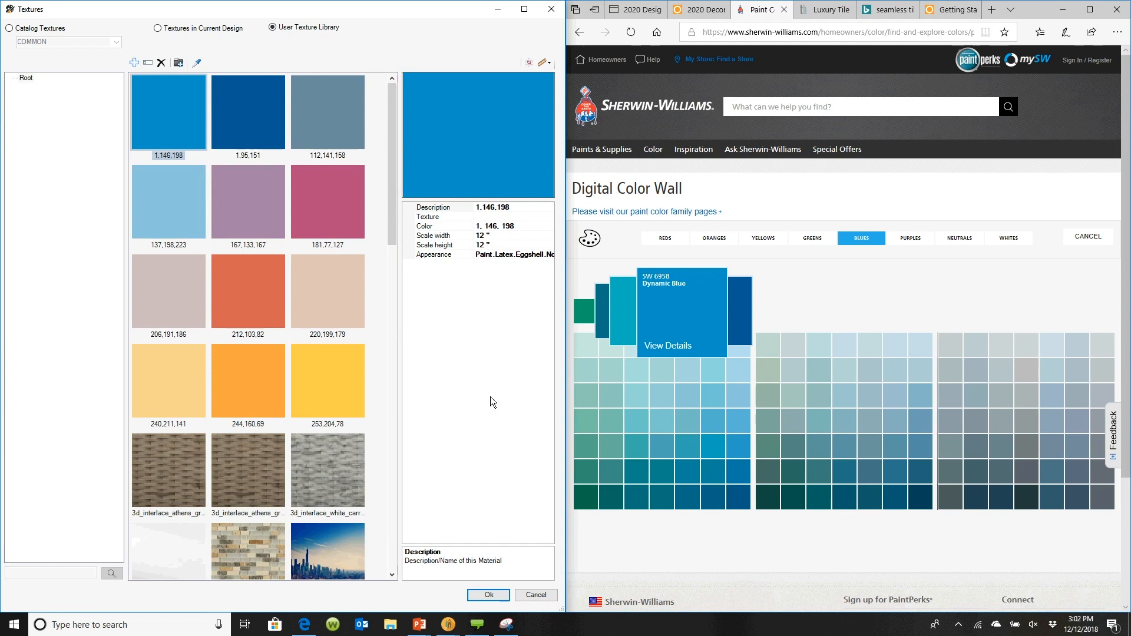
left_click(492, 595)
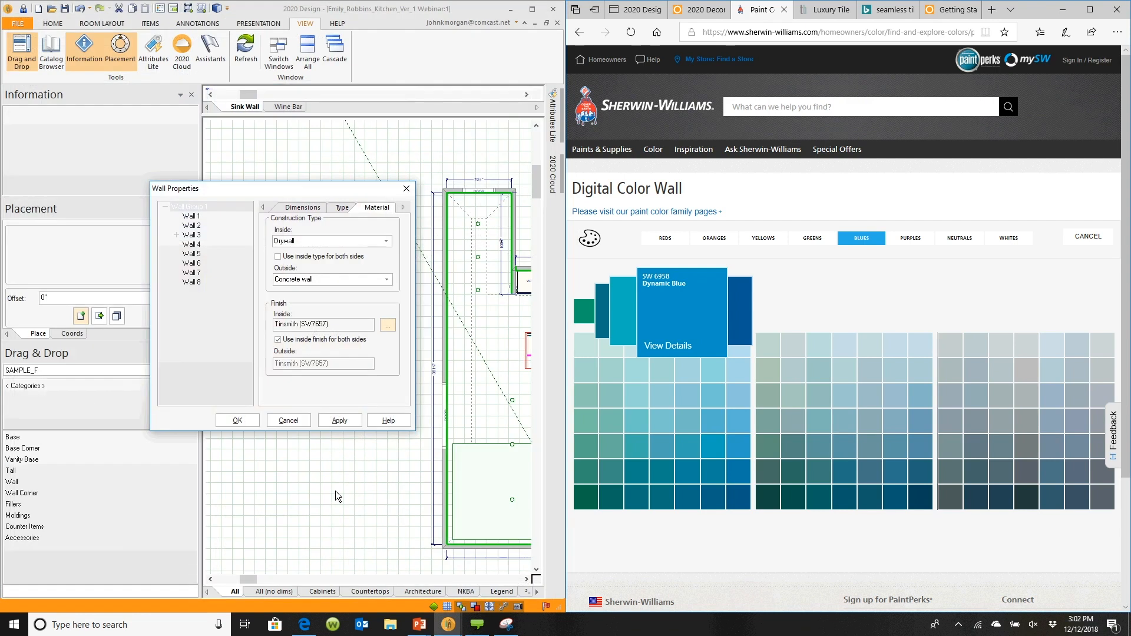
left_click(237, 420)
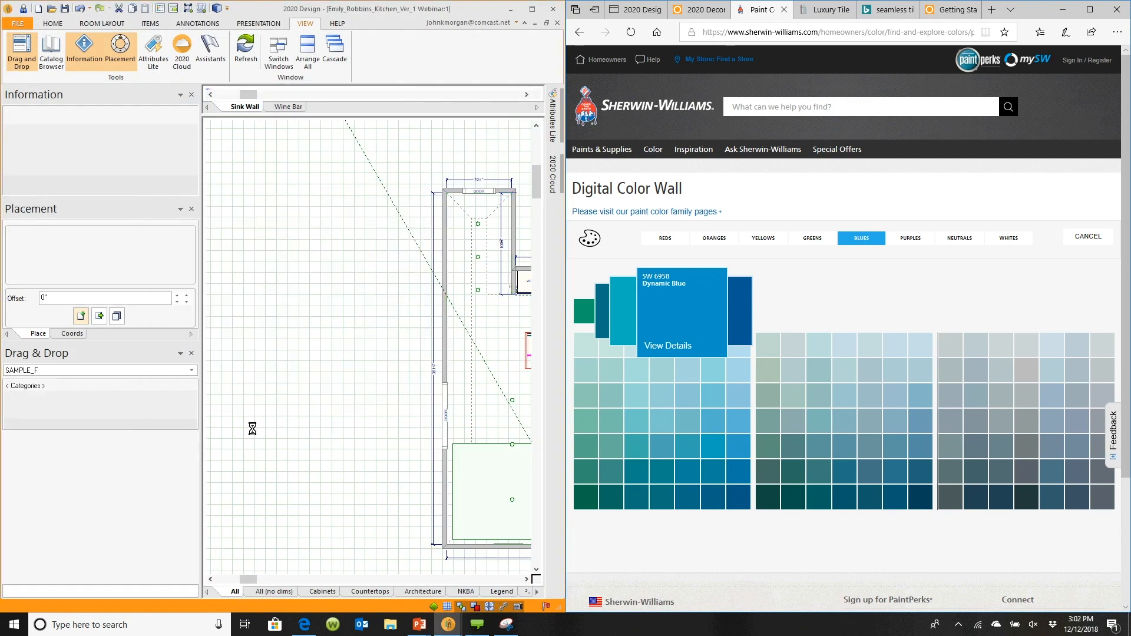
Switch to the Rendering Module to view the rendered kitchen
mouse_move(449, 628)
left_click(471, 575)
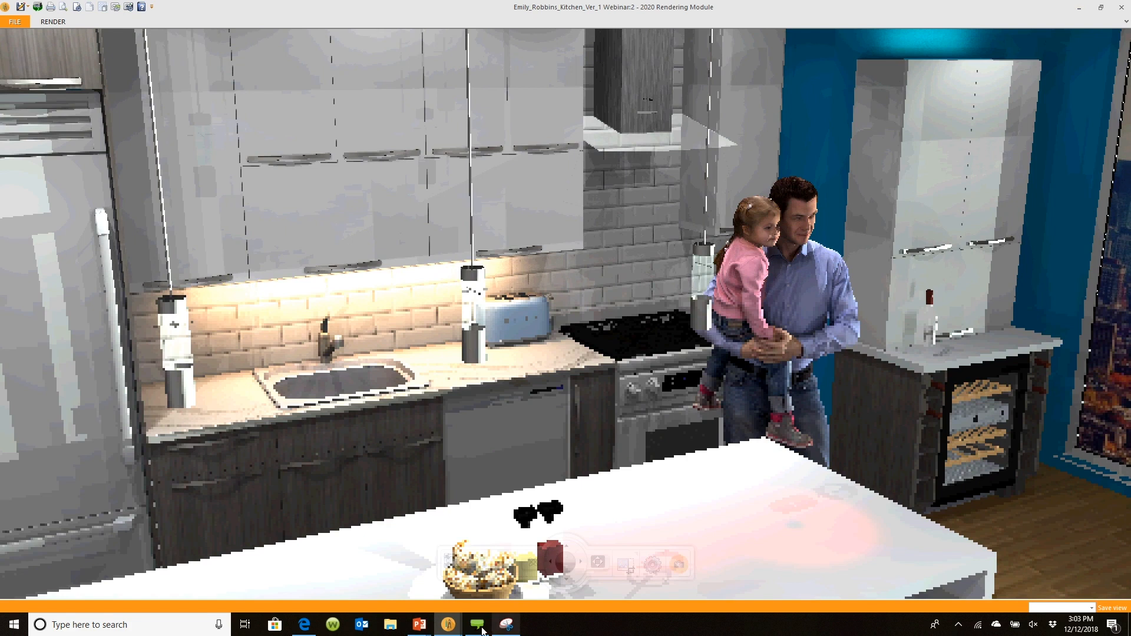
mouse_move(419, 624)
left_click(471, 583)
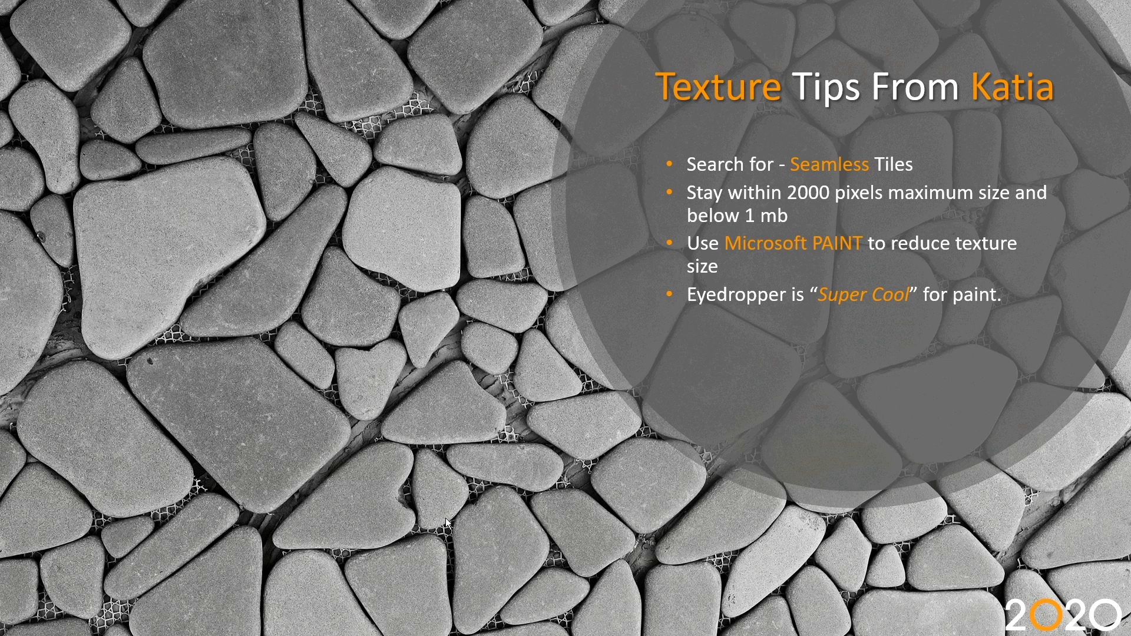
left_click(445, 518)
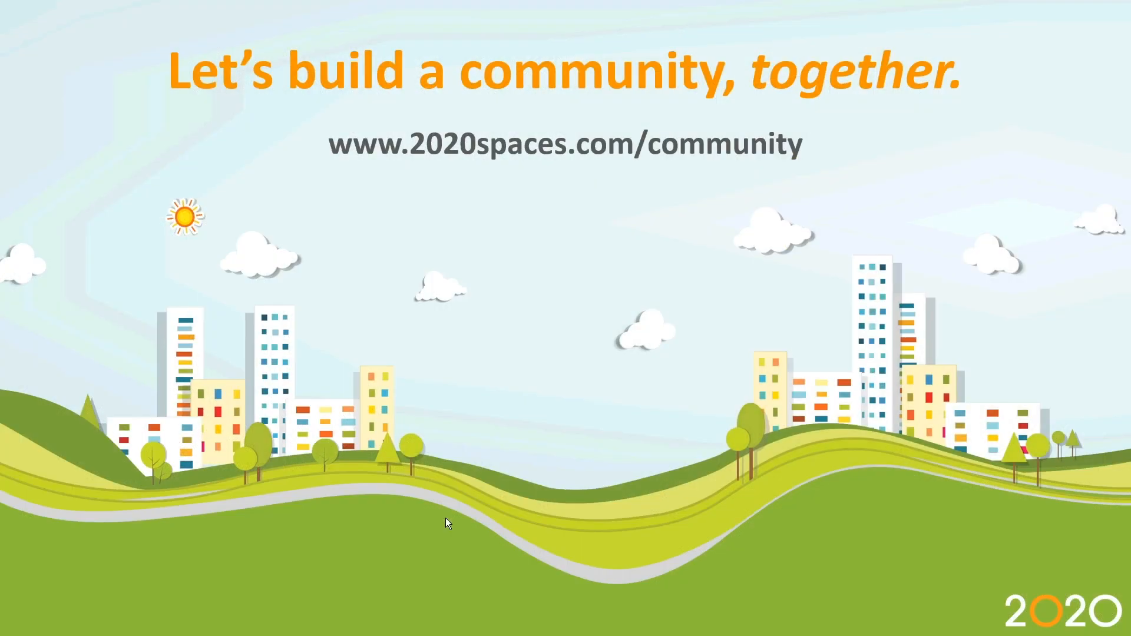
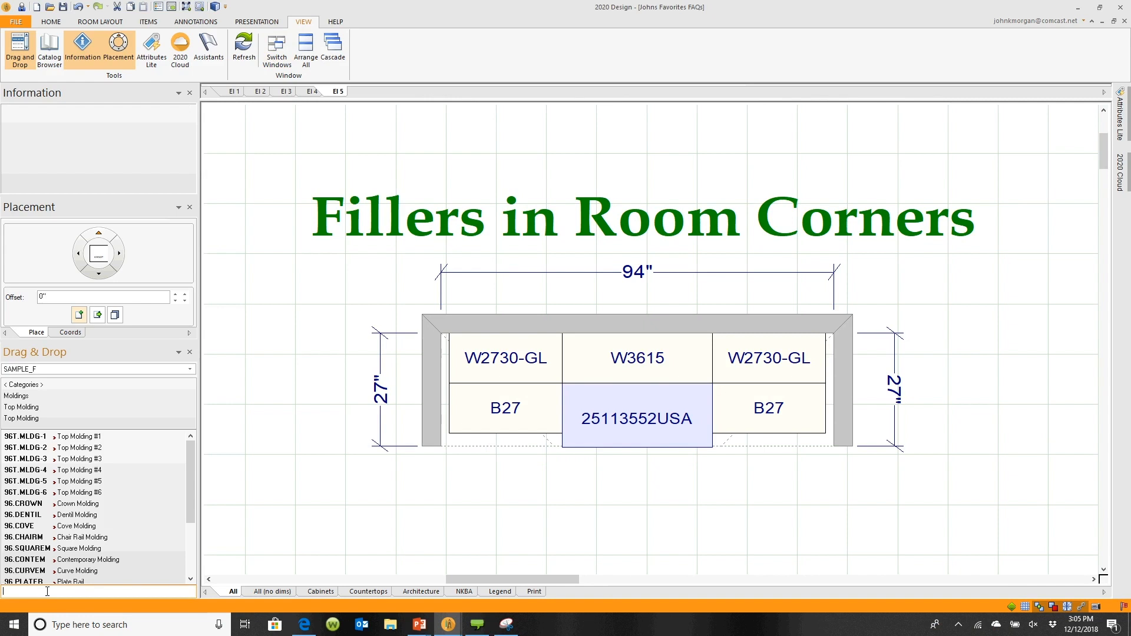
Search the catalog for the BF3 base filler and place it between the right B27 base cabinet and the wall
type("BF4")
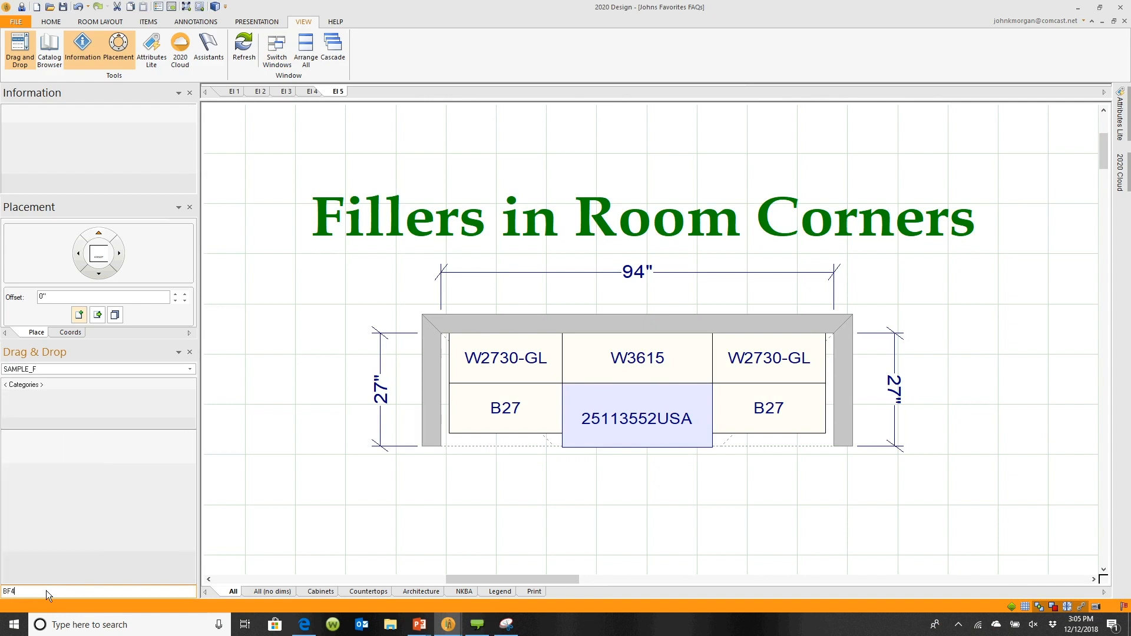
type("3")
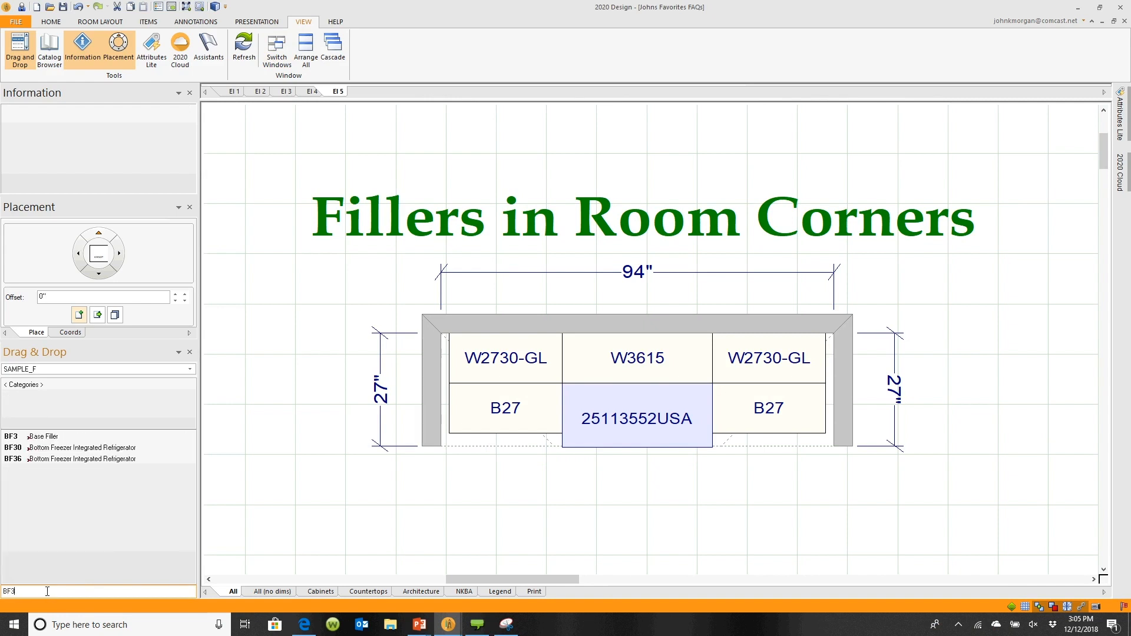
left_click(34, 436)
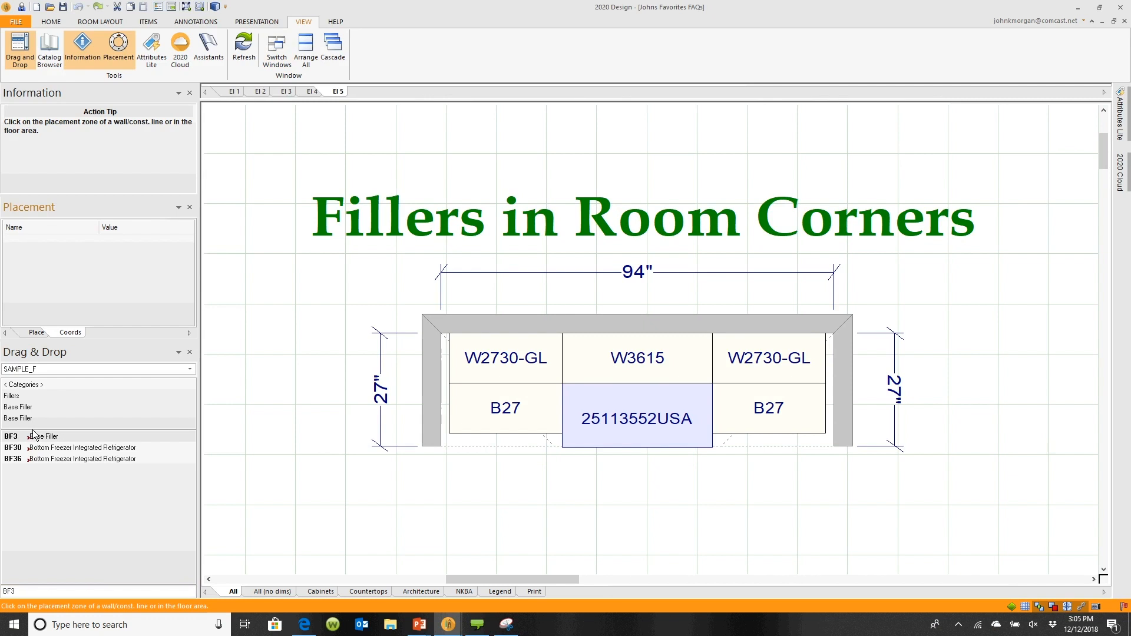
left_click(829, 394)
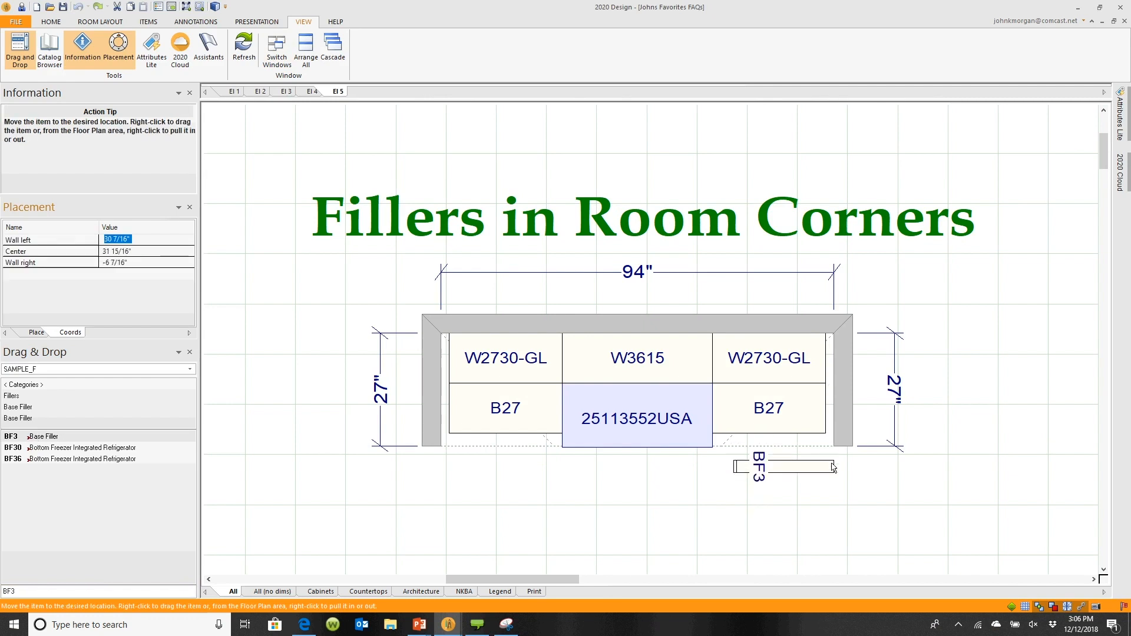
key("Escape")
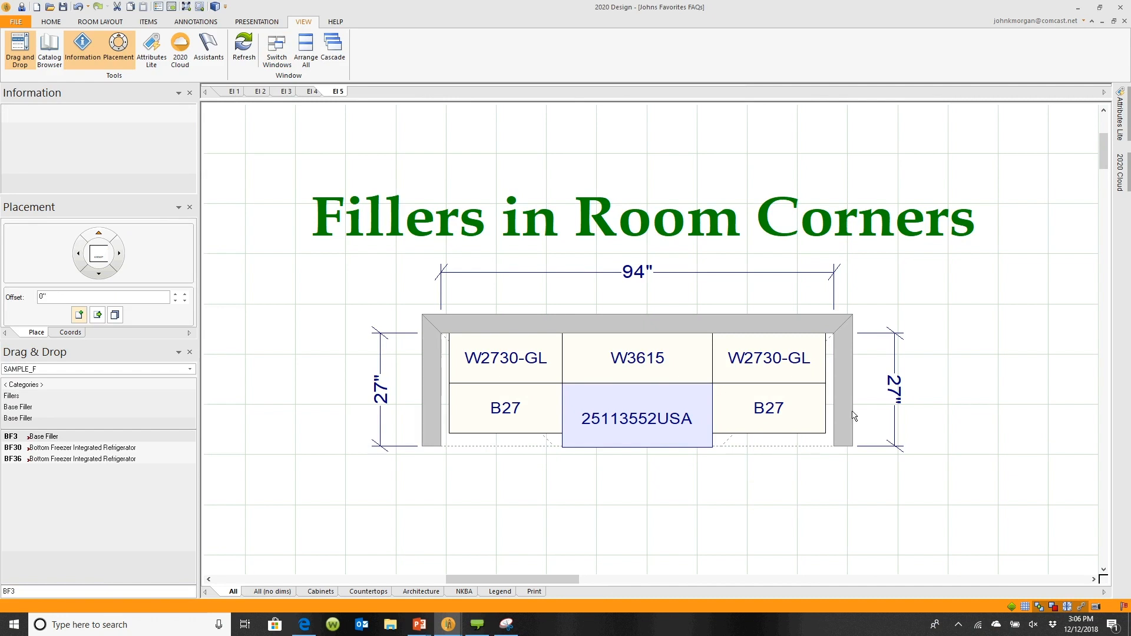
mouse_move(849, 398)
left_click(788, 413)
double_click(36, 439)
left_click(558, 444)
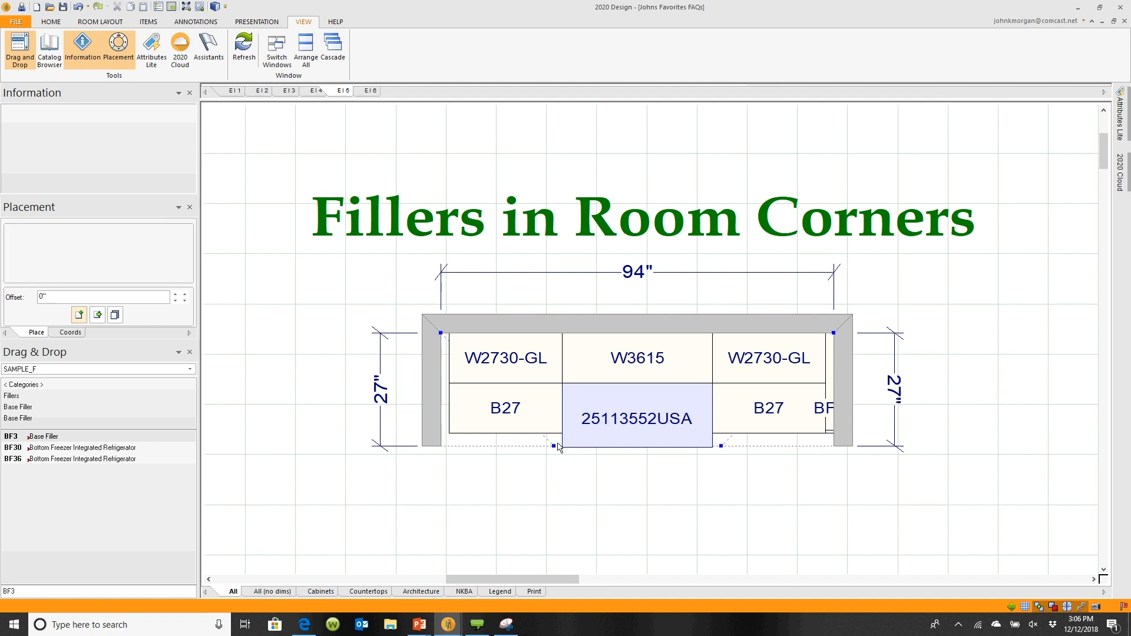
Open the El 6 elevation in a split view and add a BF3 filler at the left end of the base cabinets
left_click(371, 92)
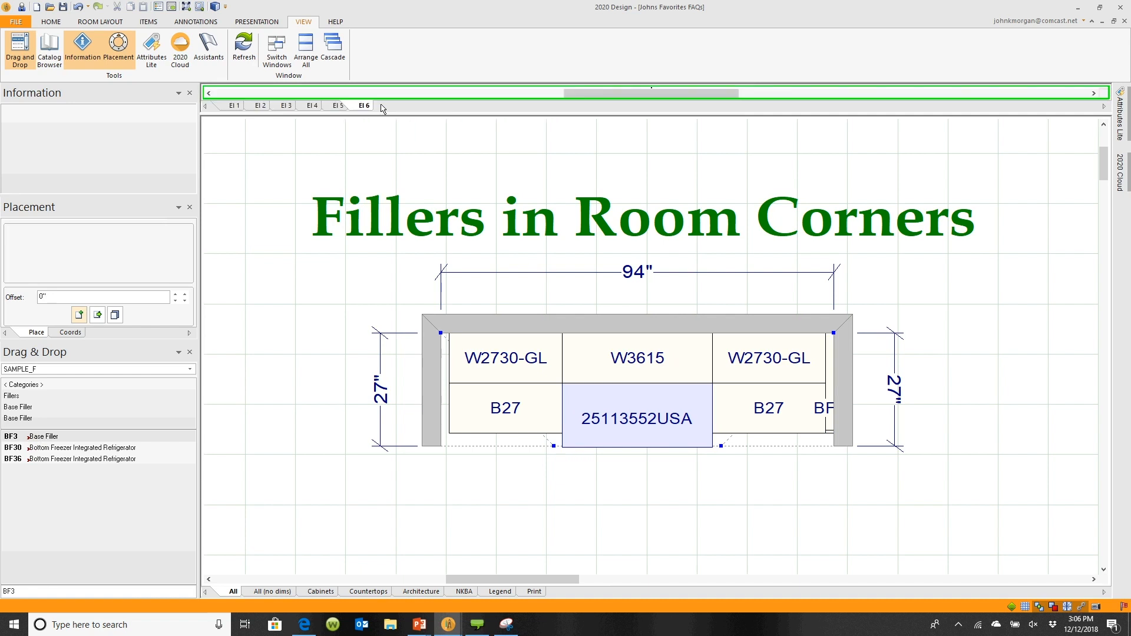
left_click_drag(391, 115, 410, 458)
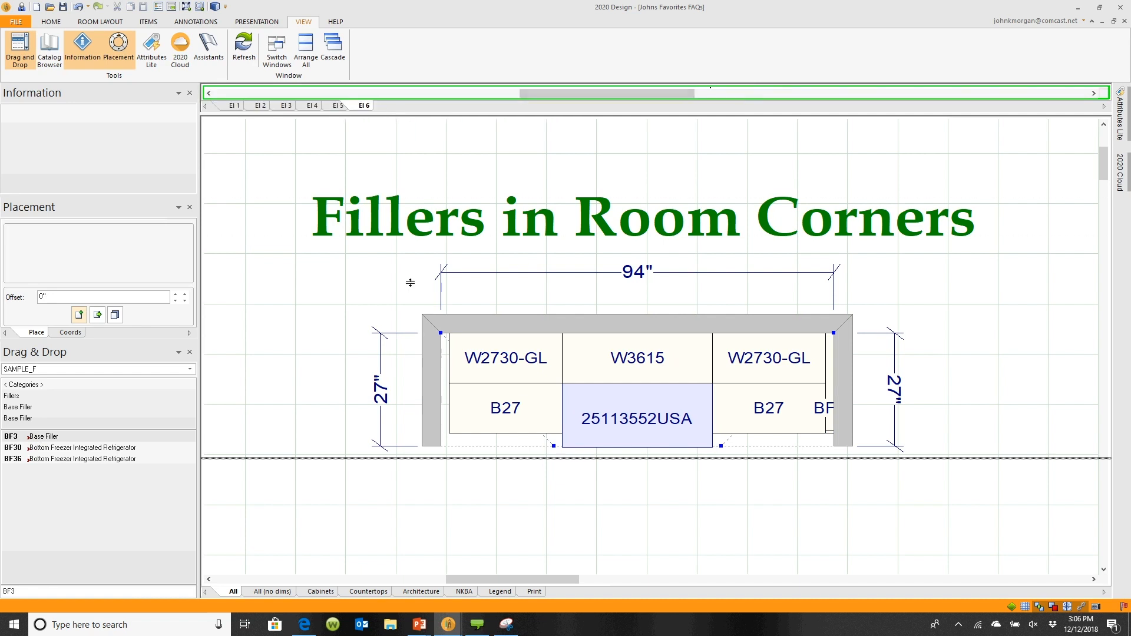
left_click_drag(410, 283, 417, 519)
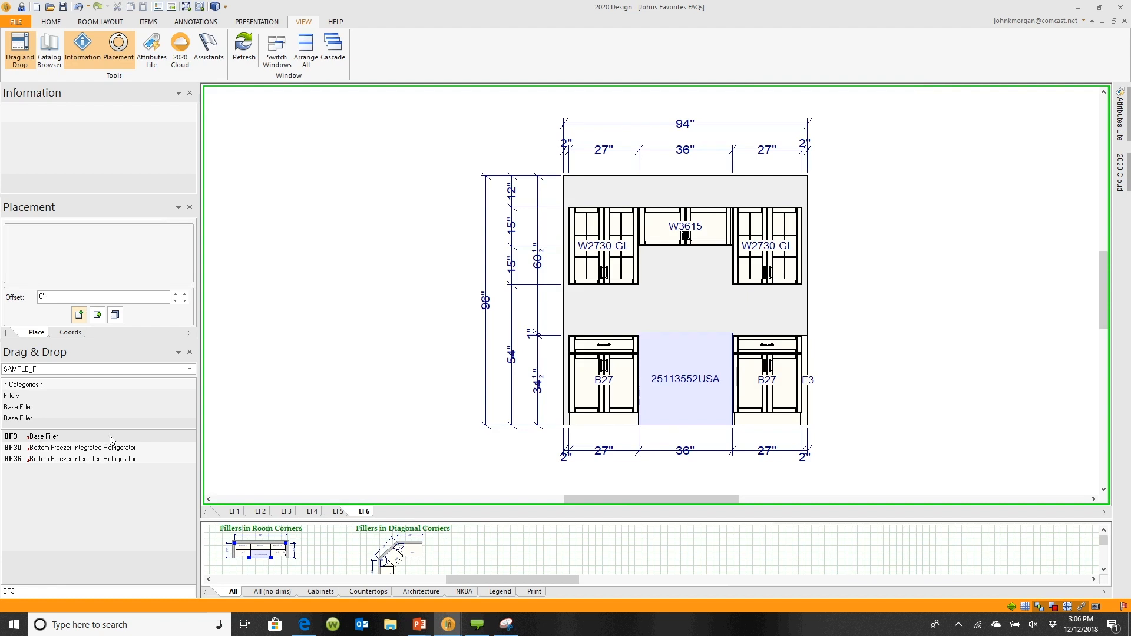
left_click_drag(110, 439, 567, 396)
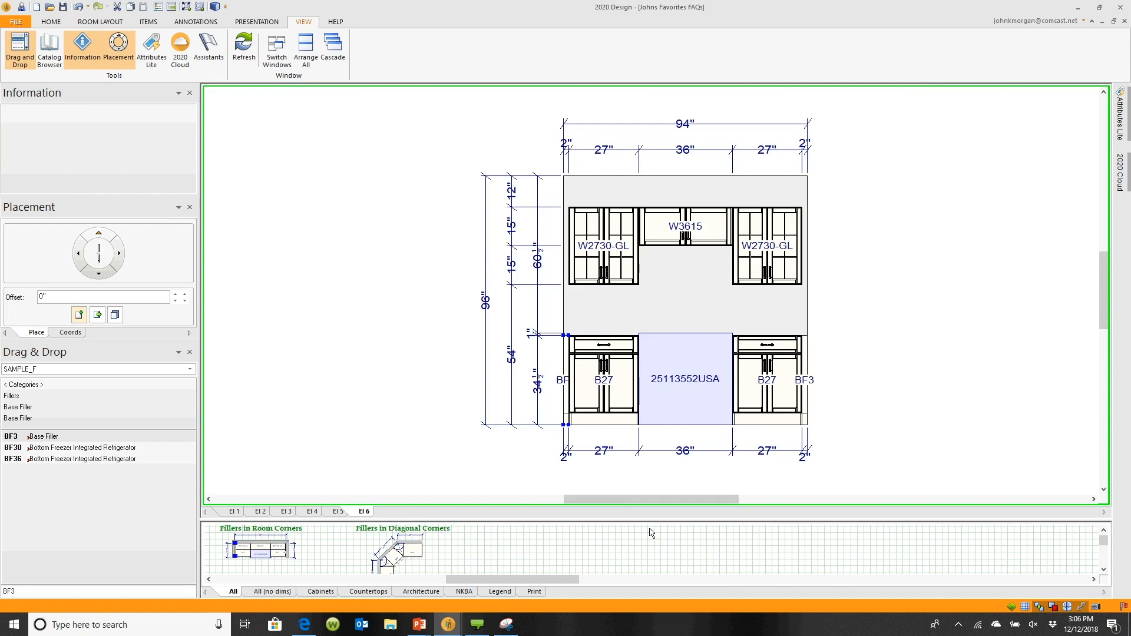
left_click_drag(669, 455, 681, 87)
middle_click_drag(791, 307, 449, 314)
middle_click_drag(920, 371, 526, 222)
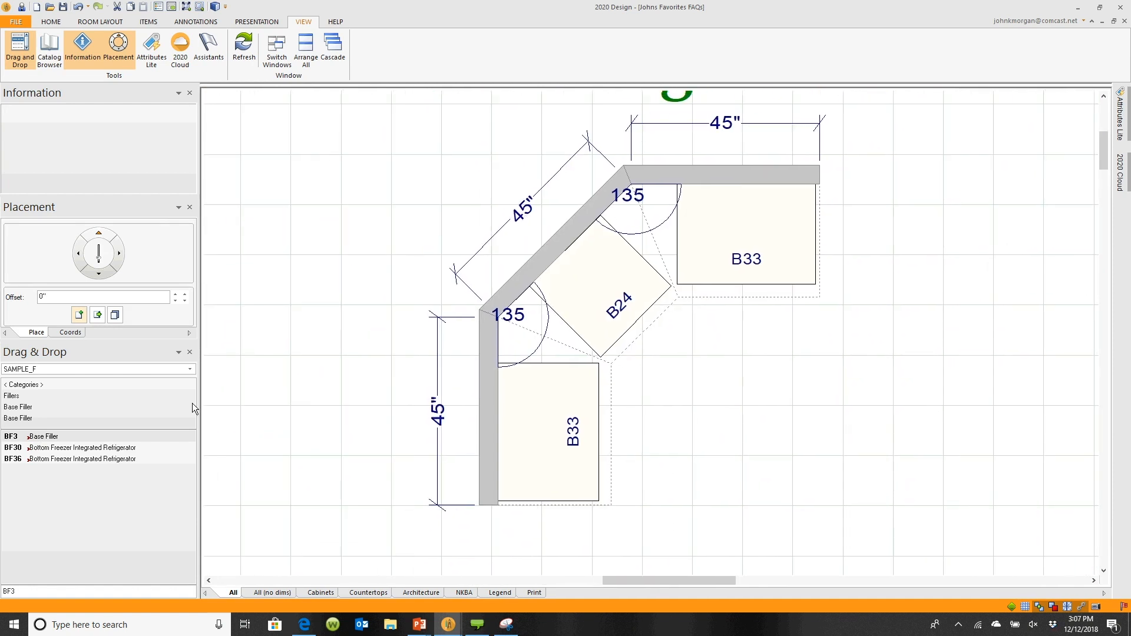
left_click(52, 434)
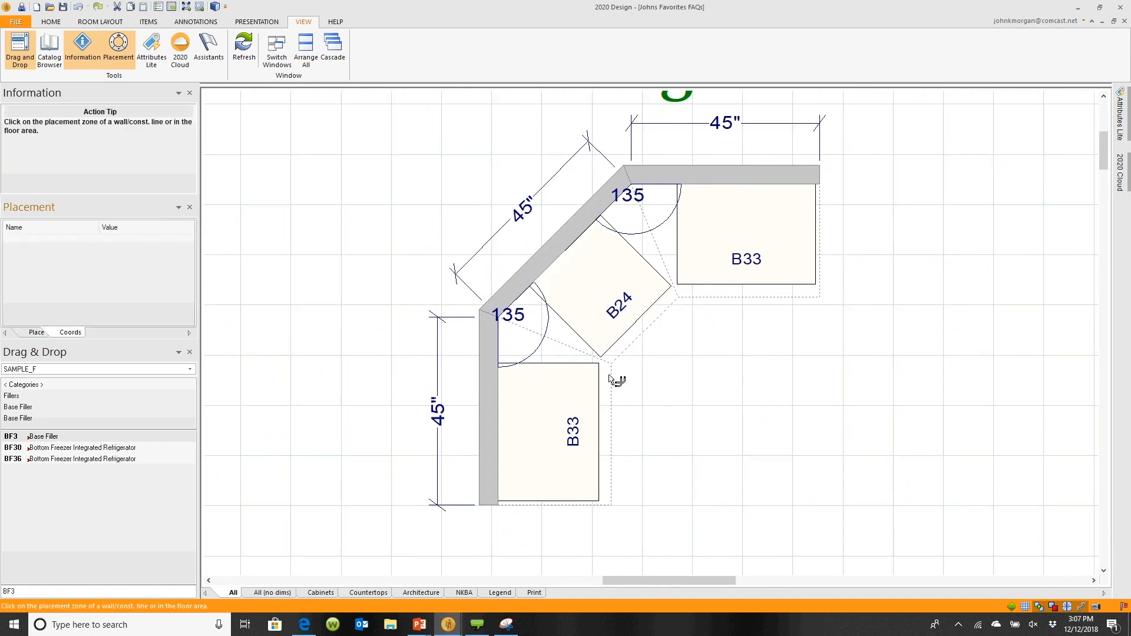
left_click(675, 396)
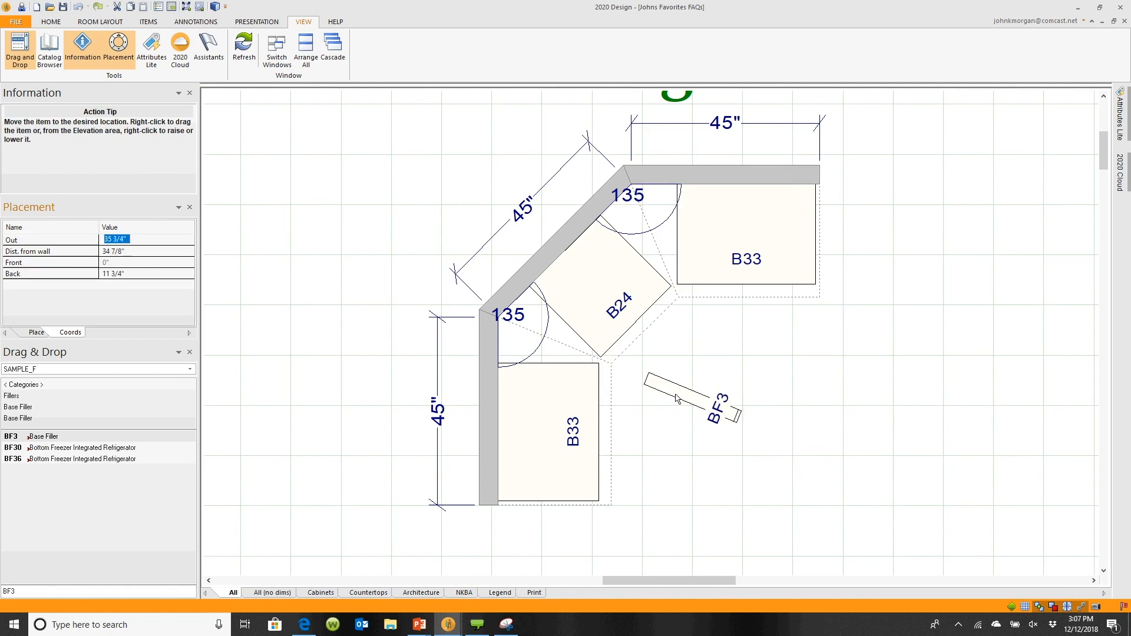
key("Escape")
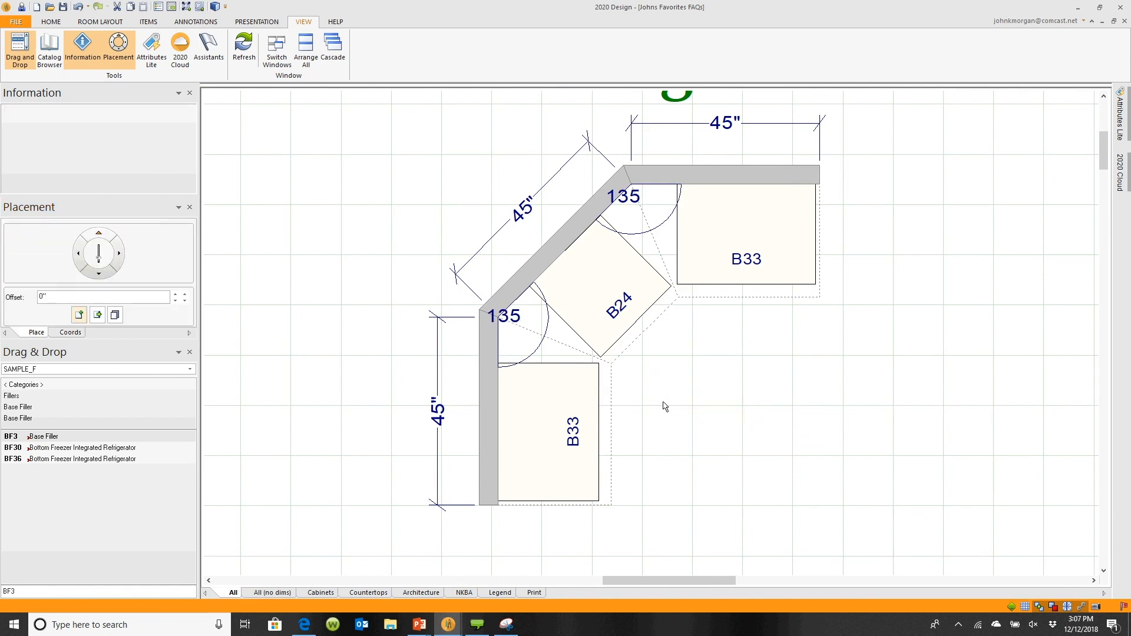
Place a BF3 filler across the end of the lower B33 cabinet in the Fillers in Diagonal Corners layout
left_click(75, 435)
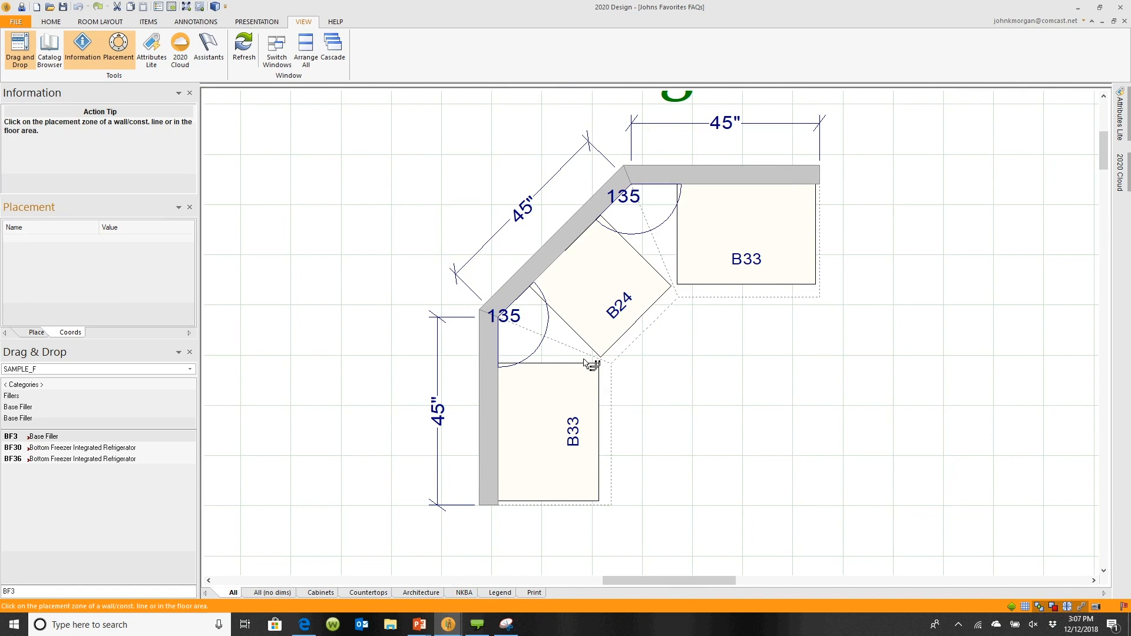
left_click(552, 368)
scroll(553, 368, "up", 4)
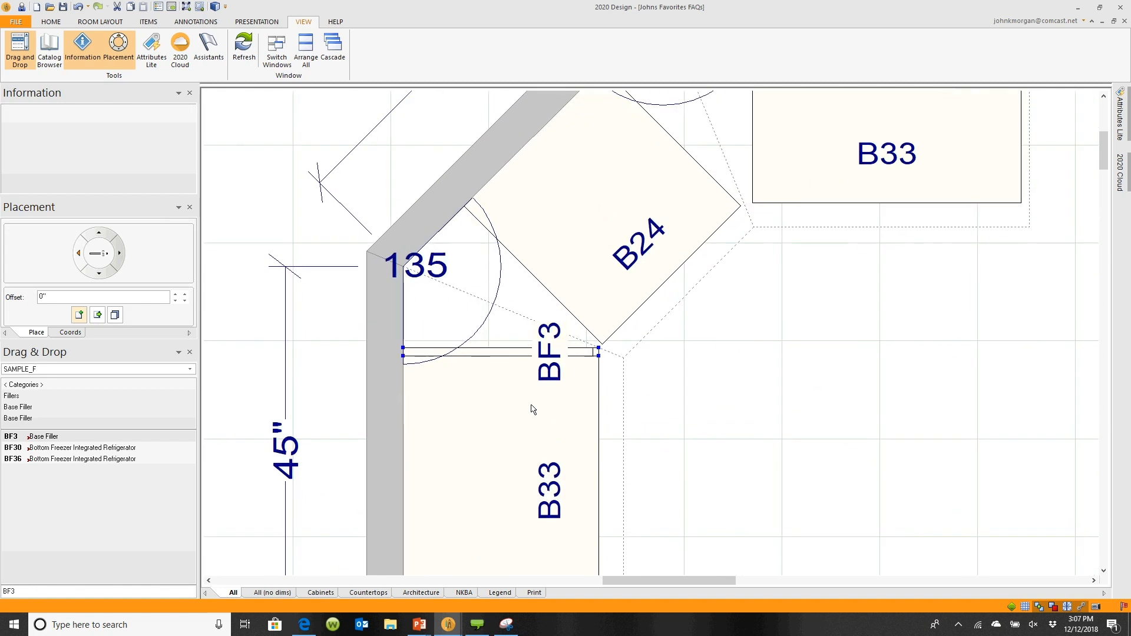
Place a second BF3 filler along the side of the B24 corner cabinet, next to the first filler
left_click(70, 438)
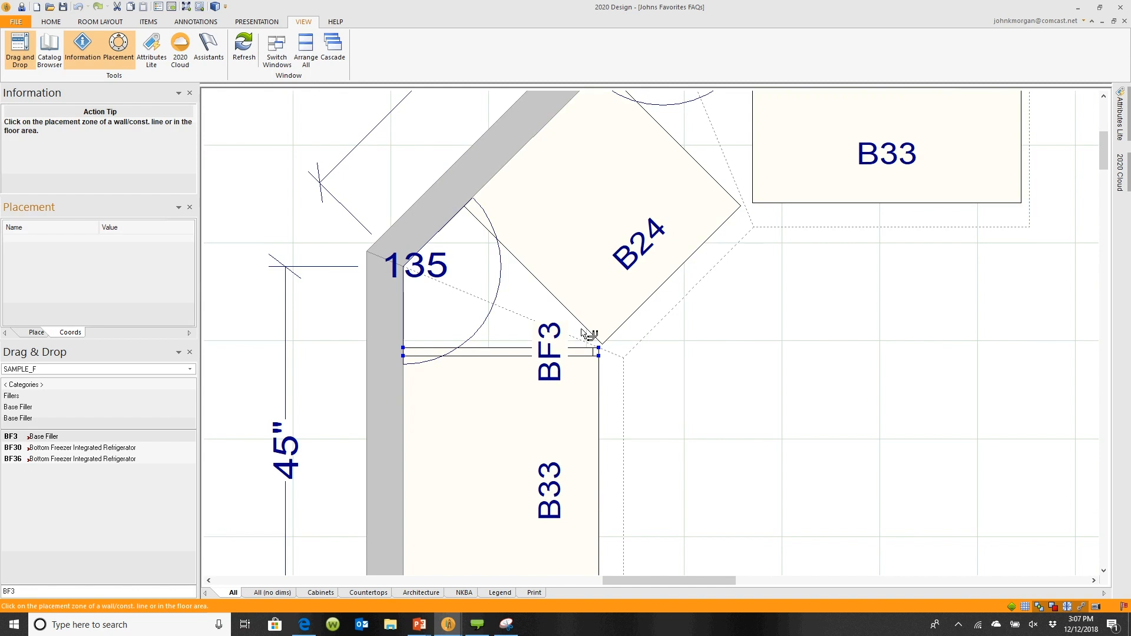
left_click(530, 282)
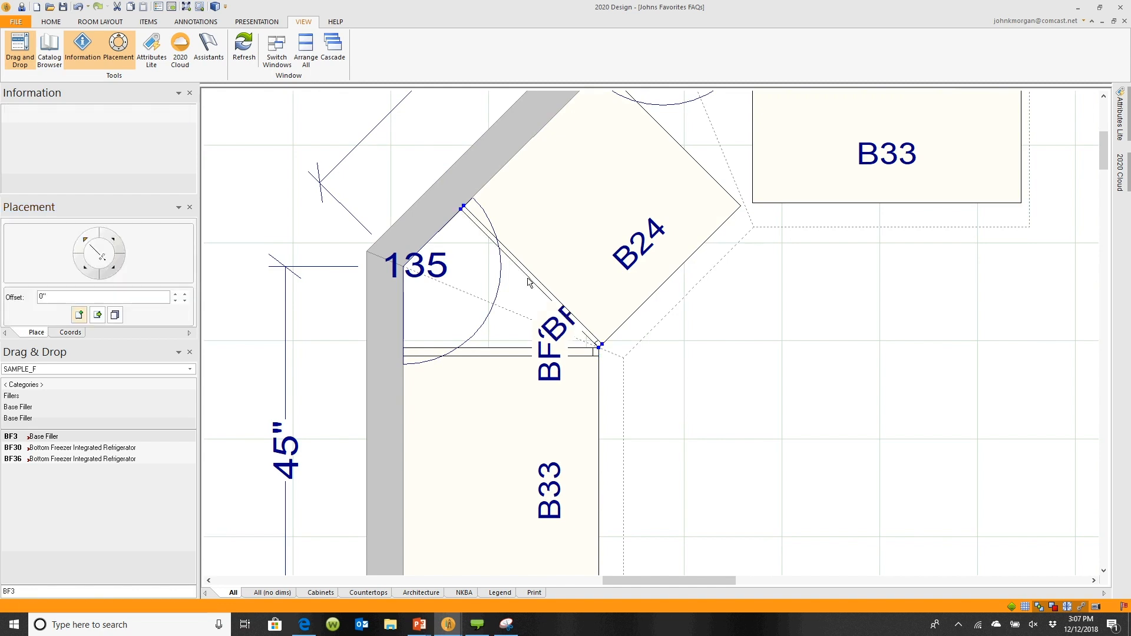
scroll(598, 361, "up", 5)
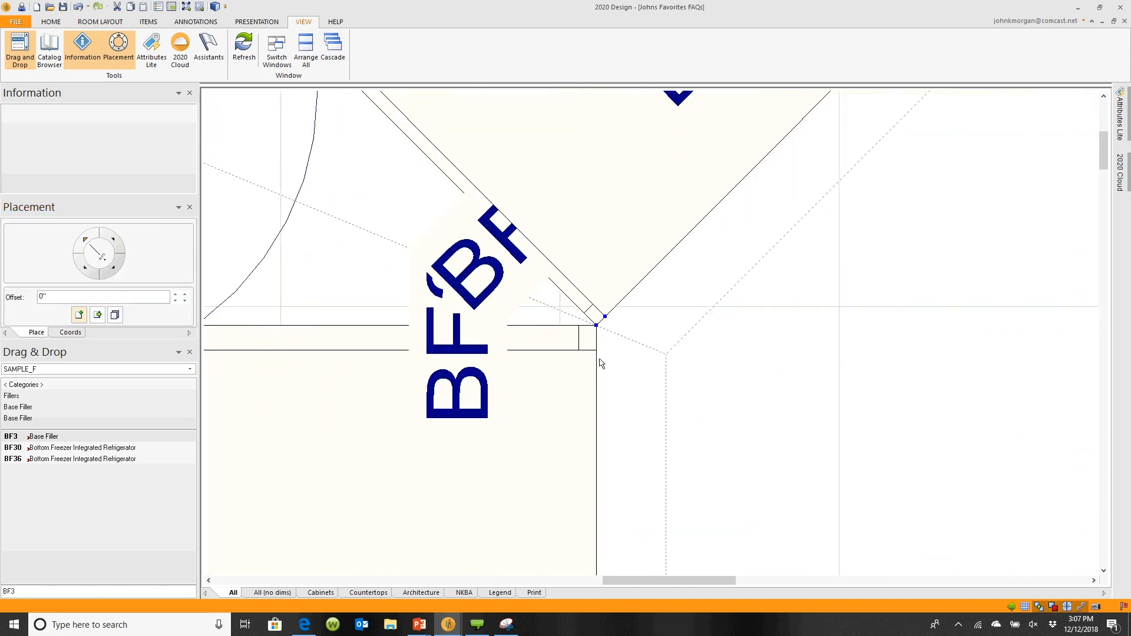
mouse_move(603, 336)
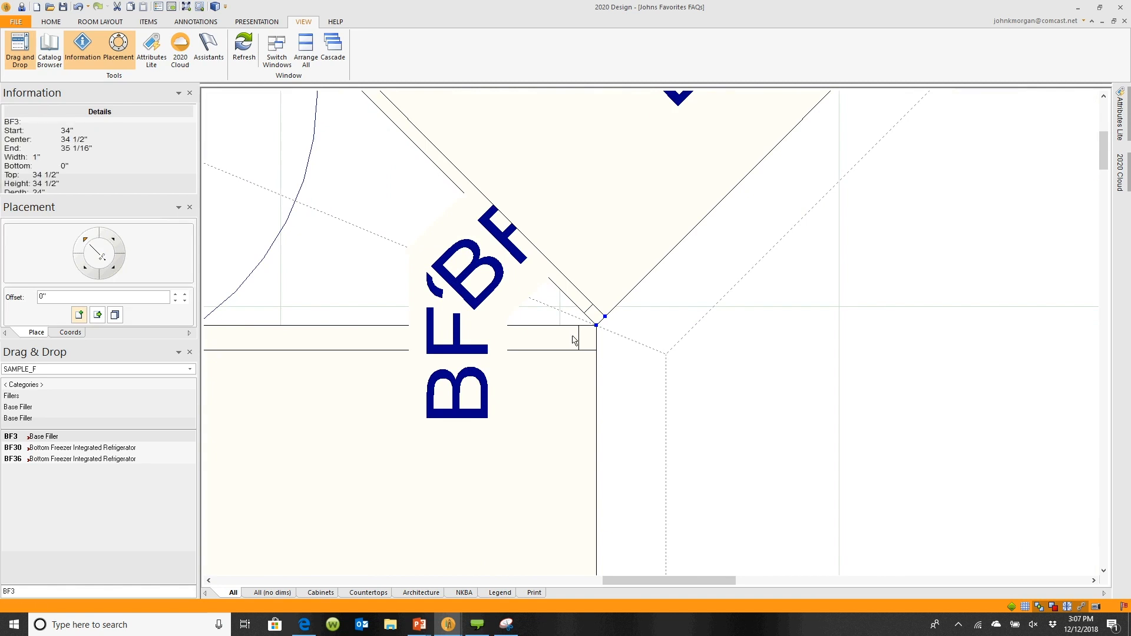
Add a line-to-line dimension between the range and the island in the Moving Islands layout
scroll(573, 340, "down", 5)
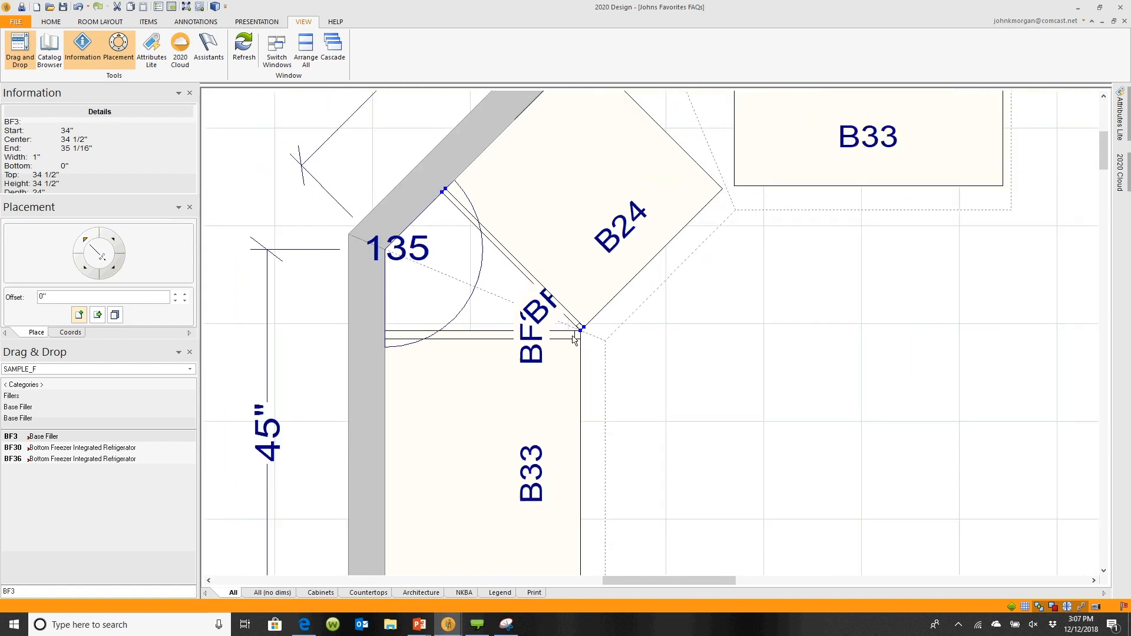
scroll(560, 340, "down", 1)
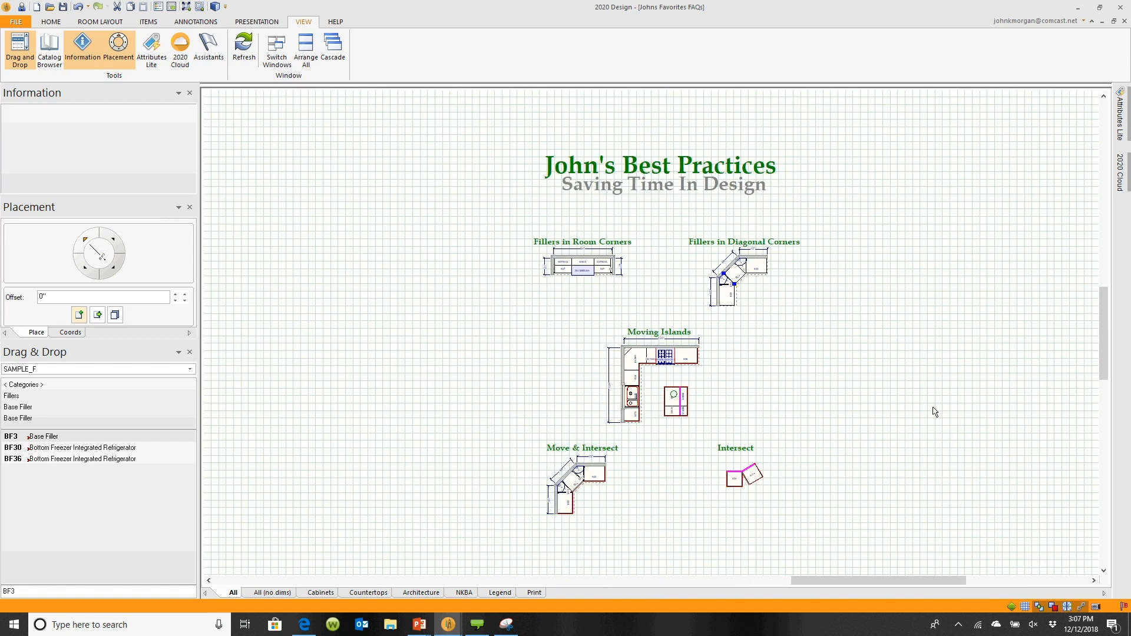
scroll(931, 409, "up", 4)
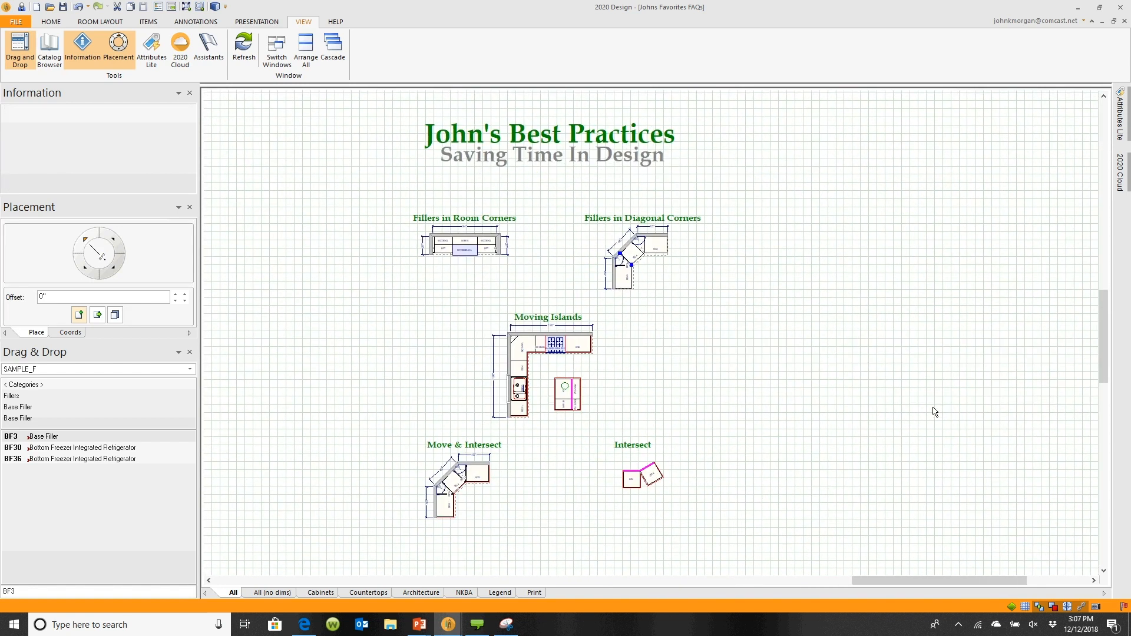
scroll(583, 444, "up", 4)
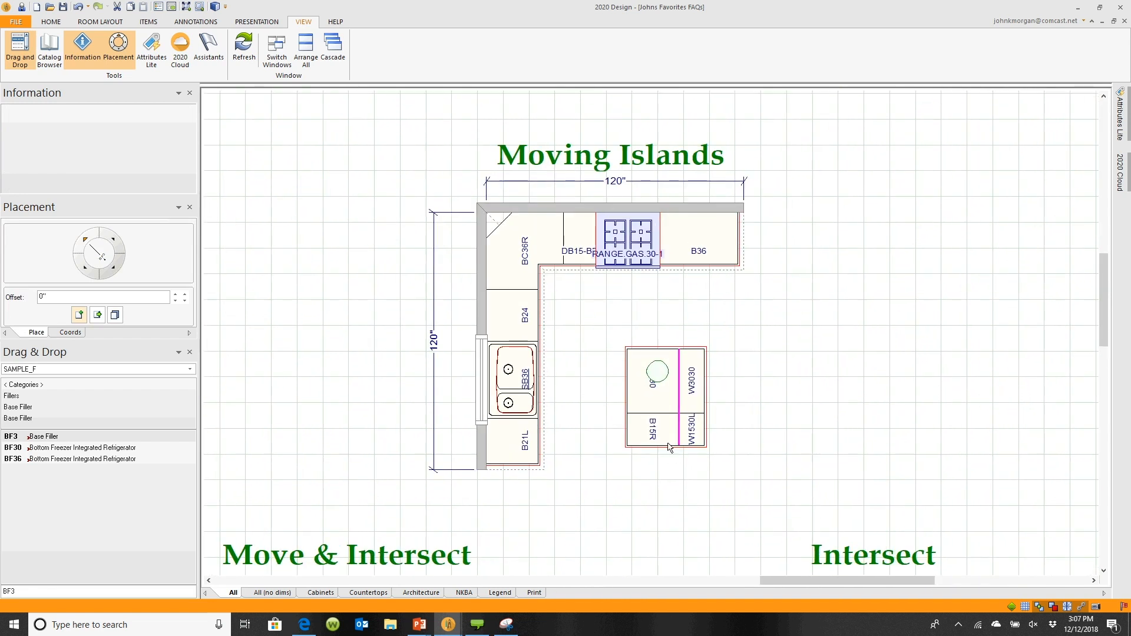
left_click(198, 23)
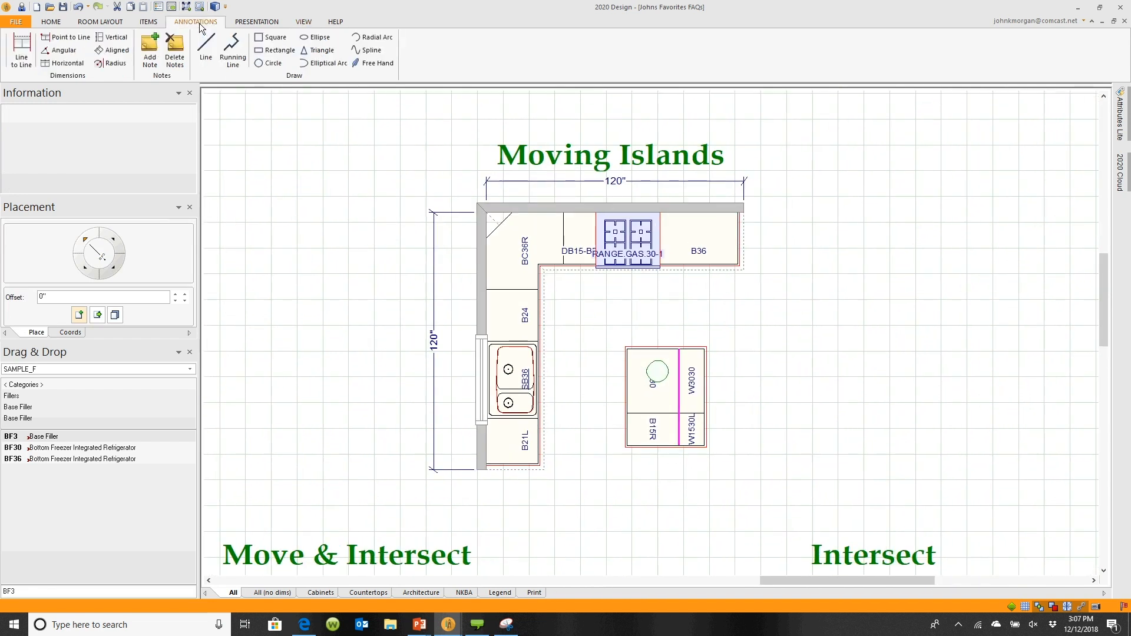
left_click(34, 39)
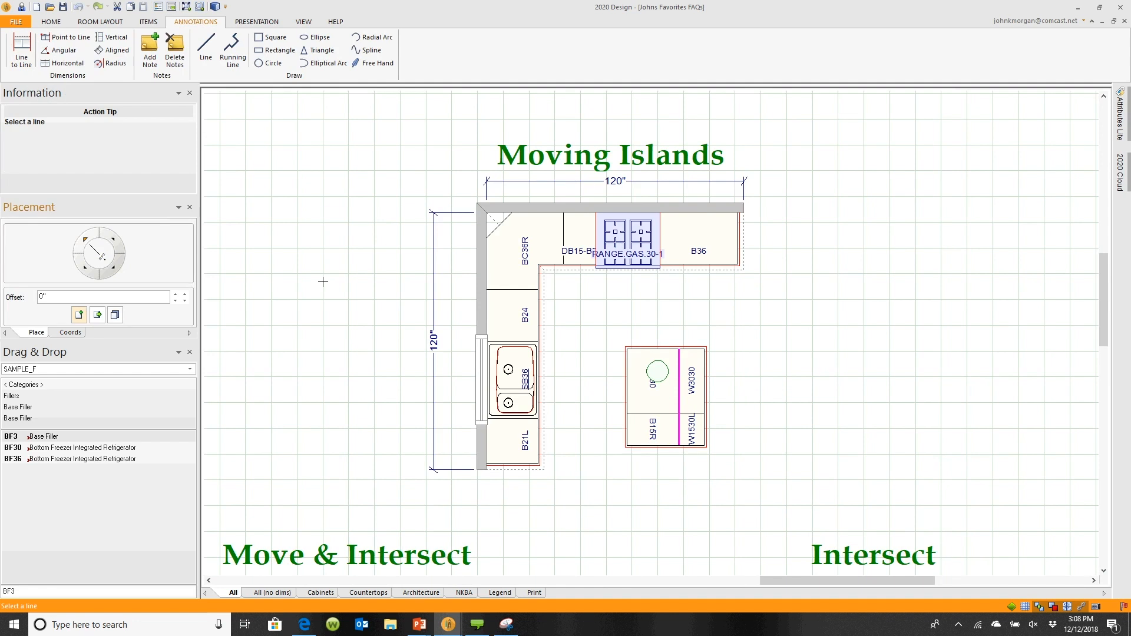
left_click(645, 282)
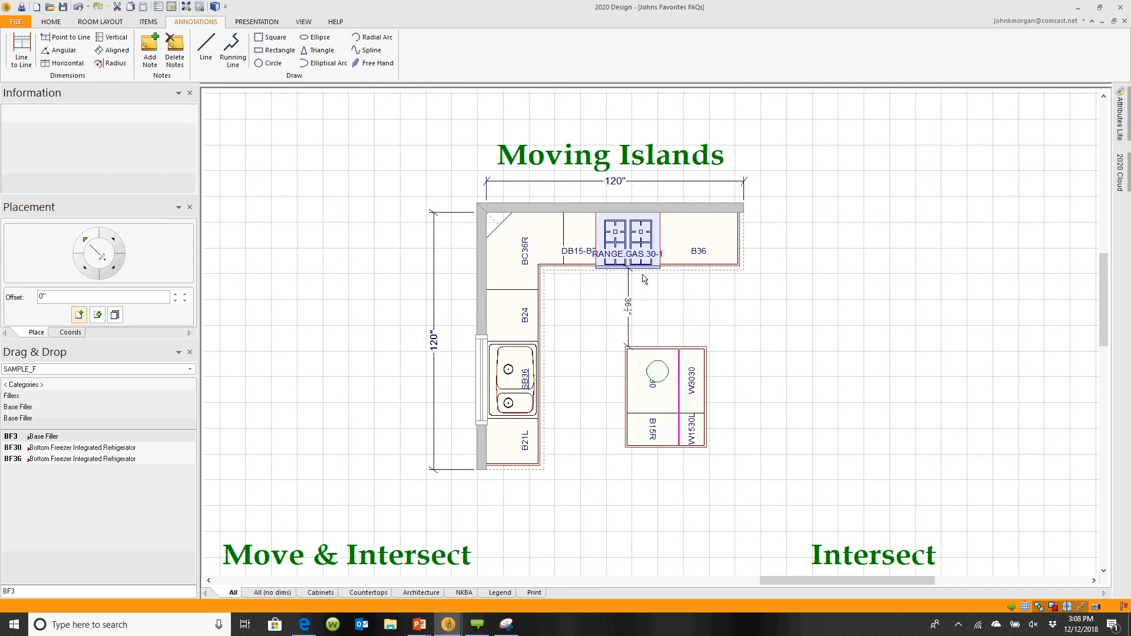
Add a line-to-line dimension between the island and the sink base cabinet run
scroll(619, 335, "up", 3)
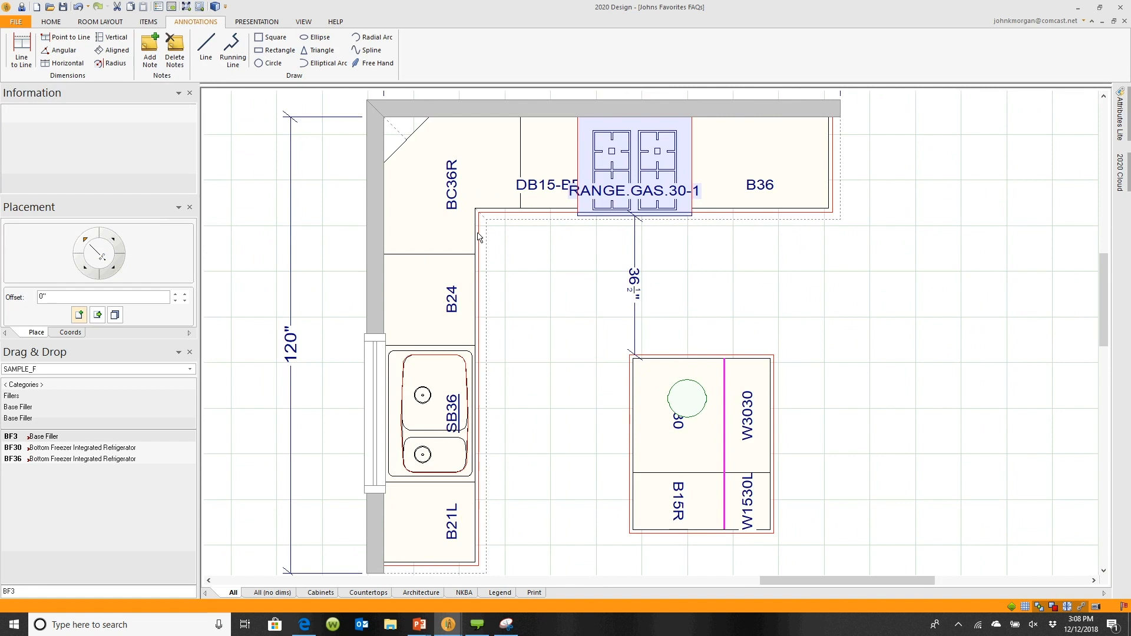
left_click(27, 51)
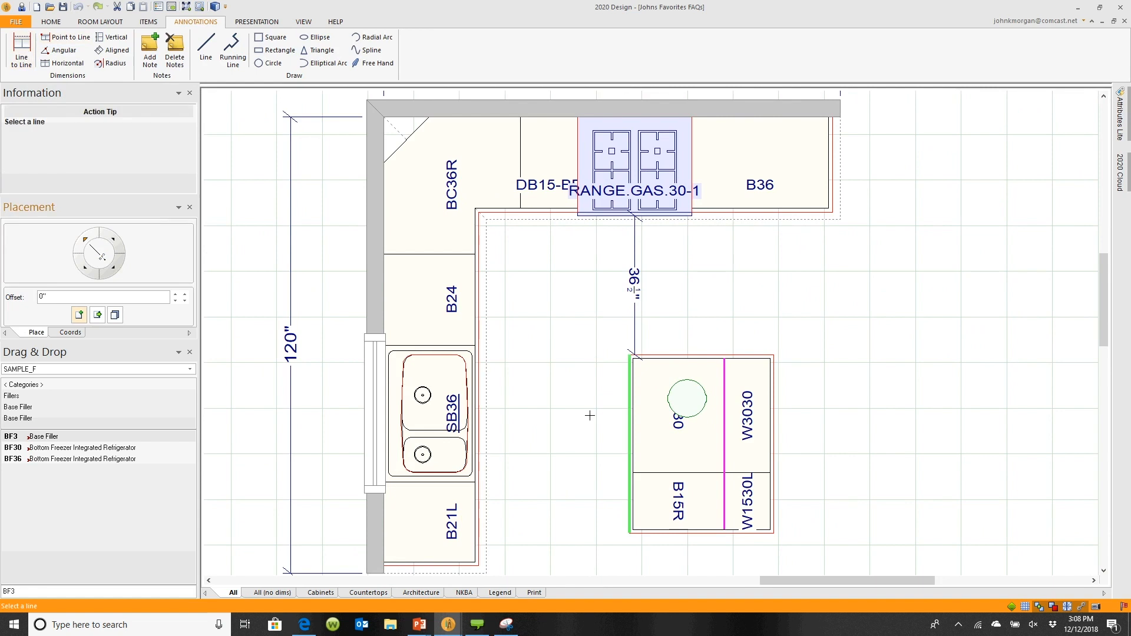
left_click(480, 436)
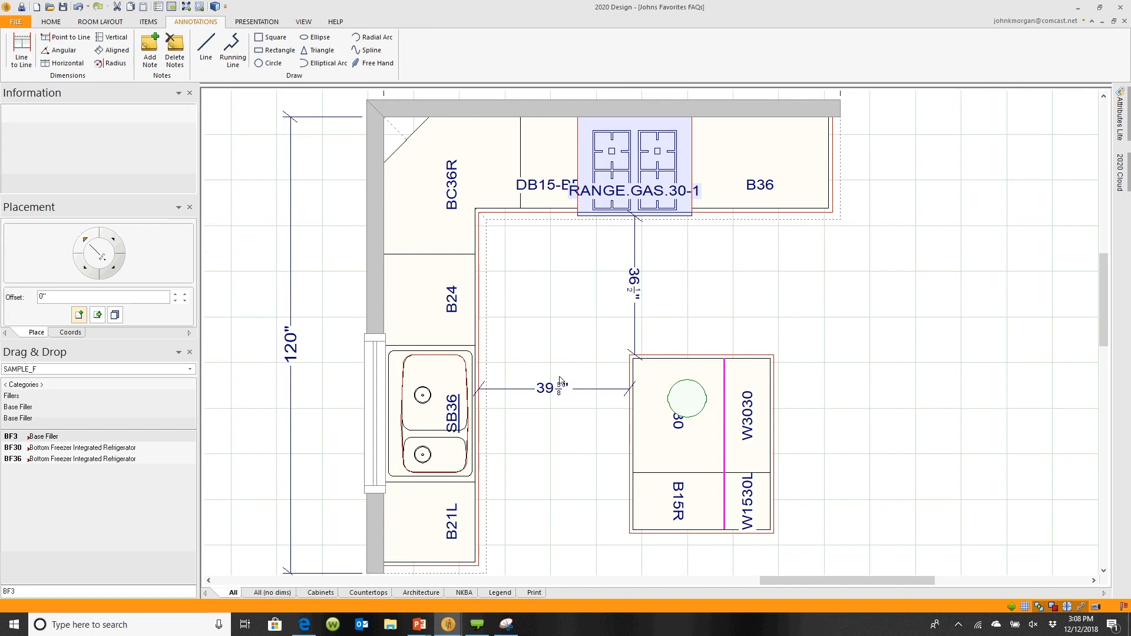
Select the whole island and move it 2 3/8" to the right
mouse_move(573, 310)
left_mouse_down()
mouse_move(641, 502)
mouse_move(724, 569)
mouse_move(834, 571)
left_mouse_up()
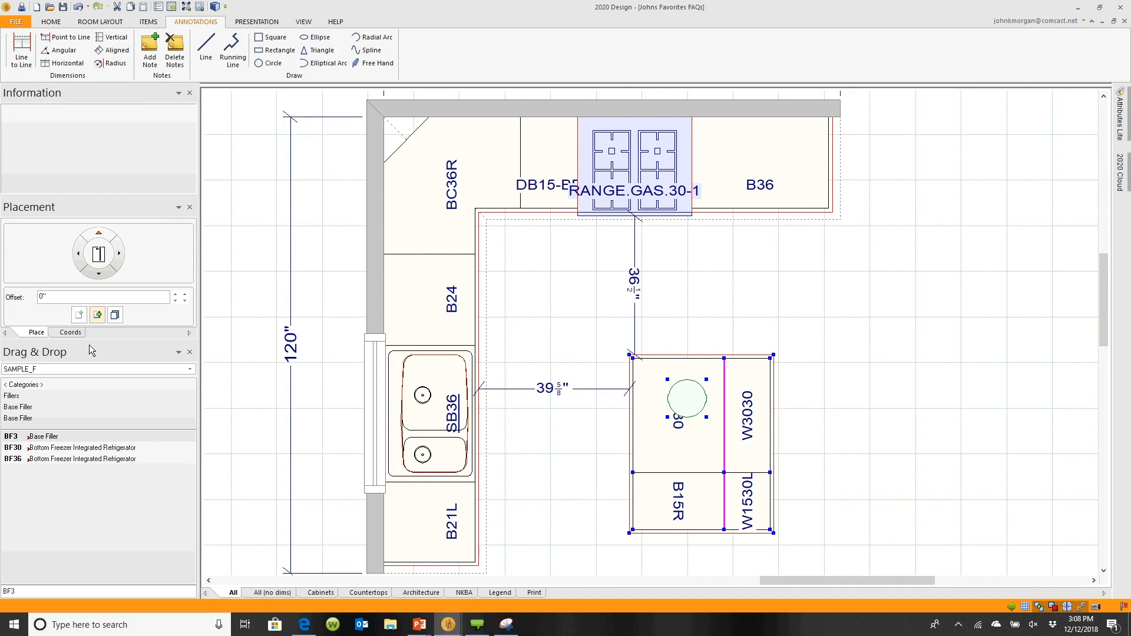
left_click(98, 316)
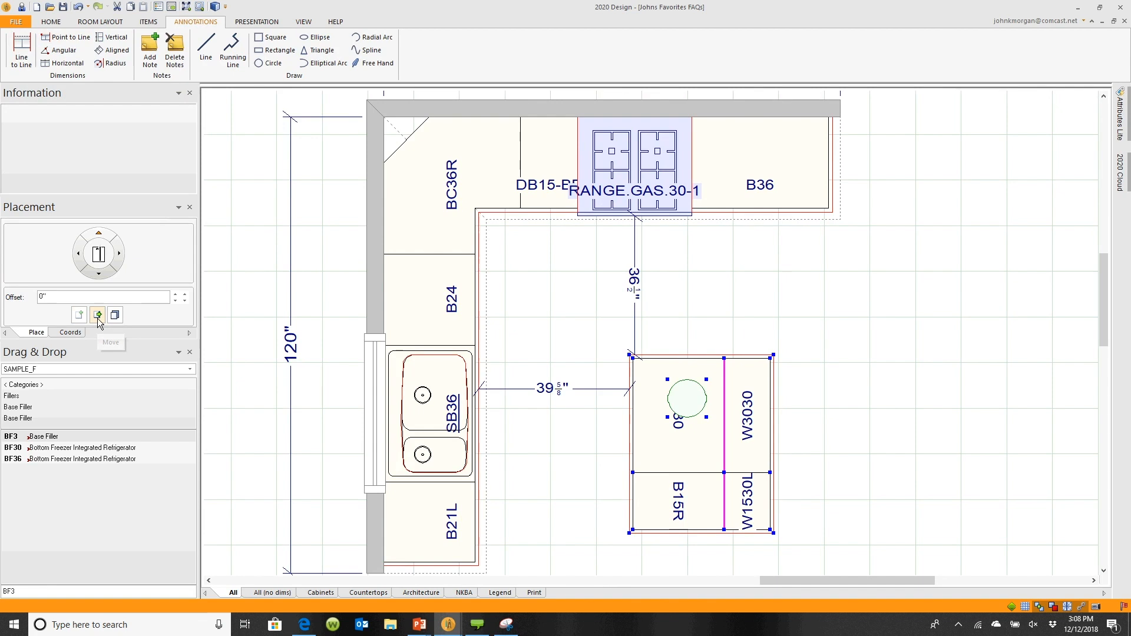
left_click(41, 295)
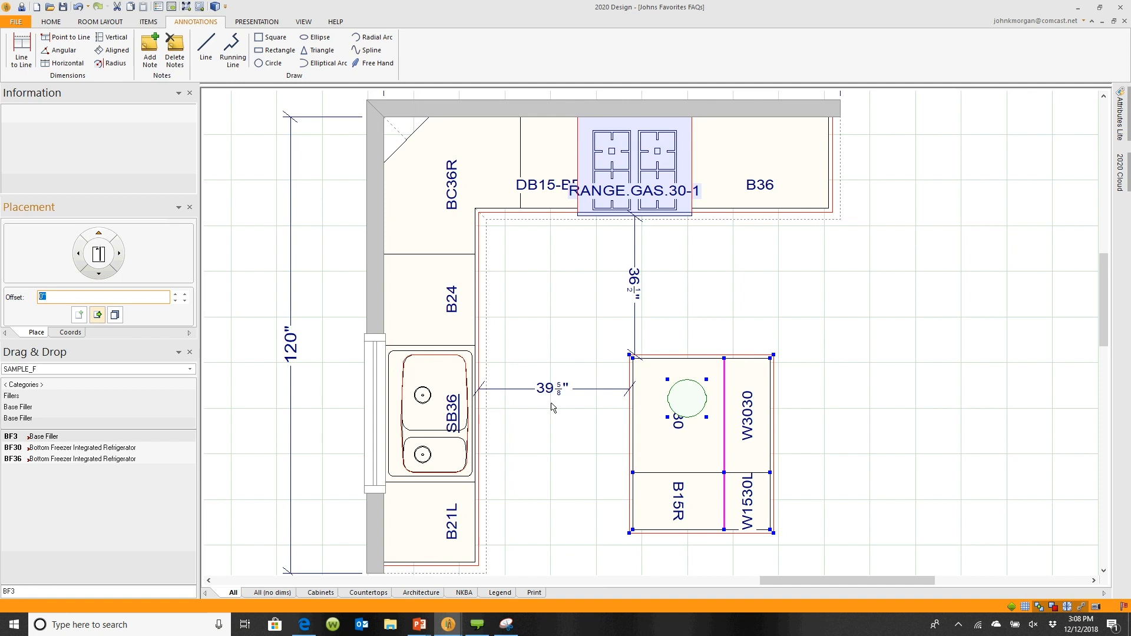
type("2 3/8")
left_click(119, 255)
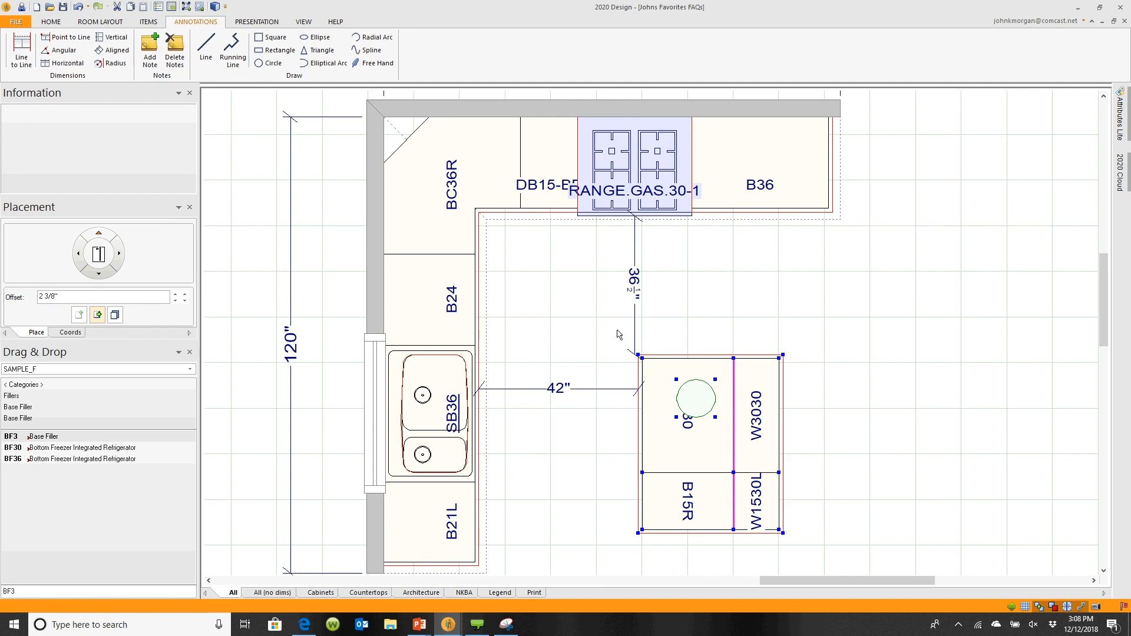
Move the selected island 5 1/2" down, away from the range
left_click(50, 297)
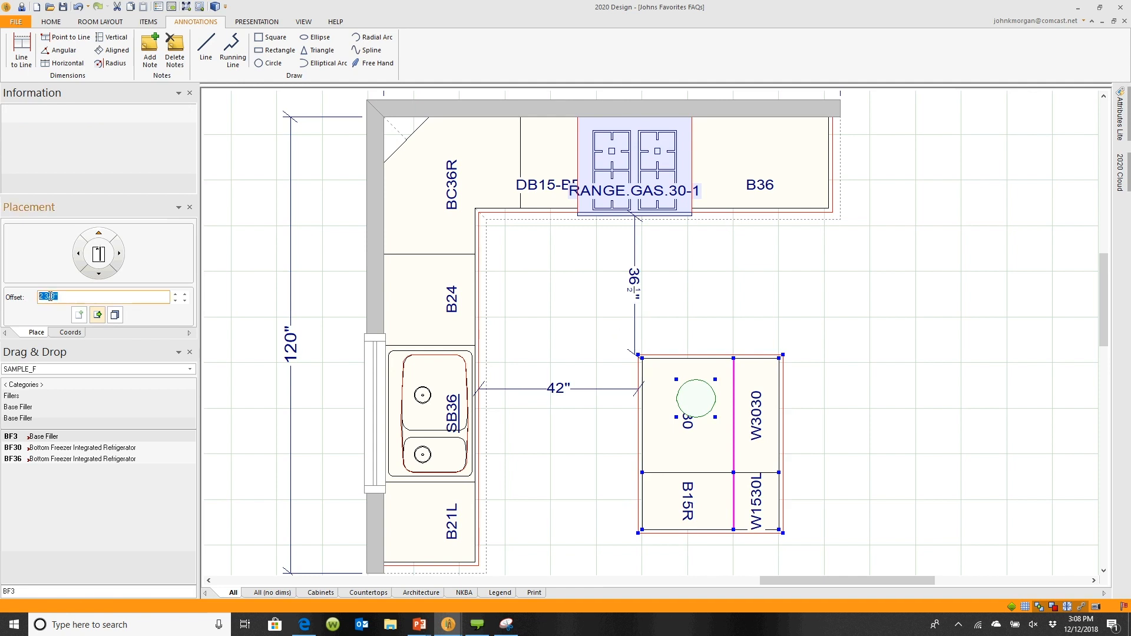
type("5.5")
left_click(98, 274)
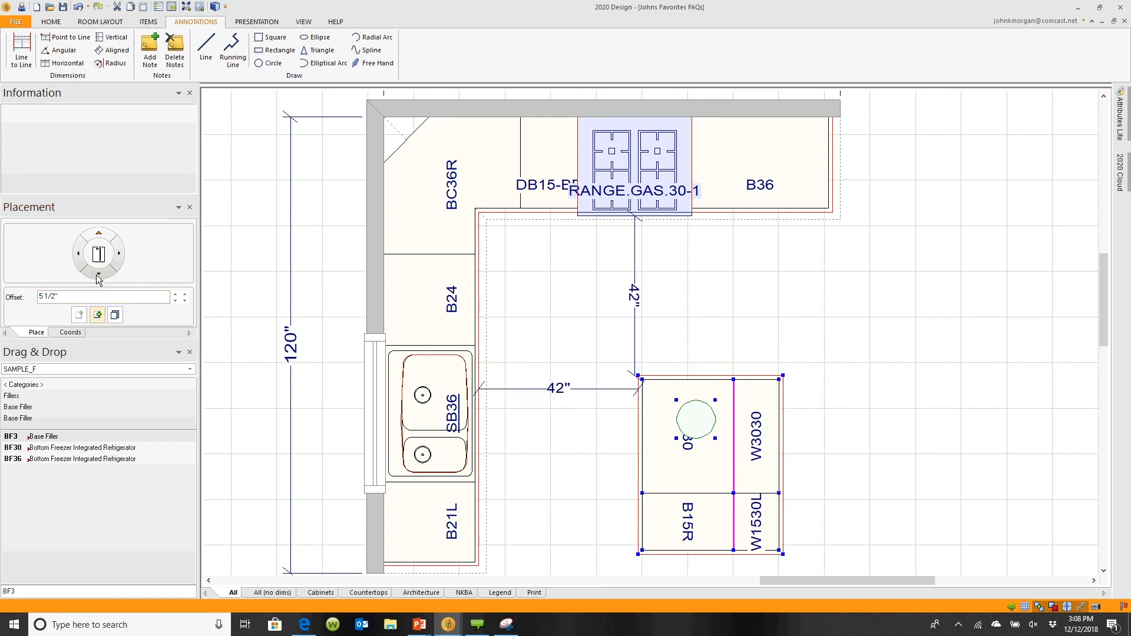
middle_click(575, 413)
middle_click(575, 413)
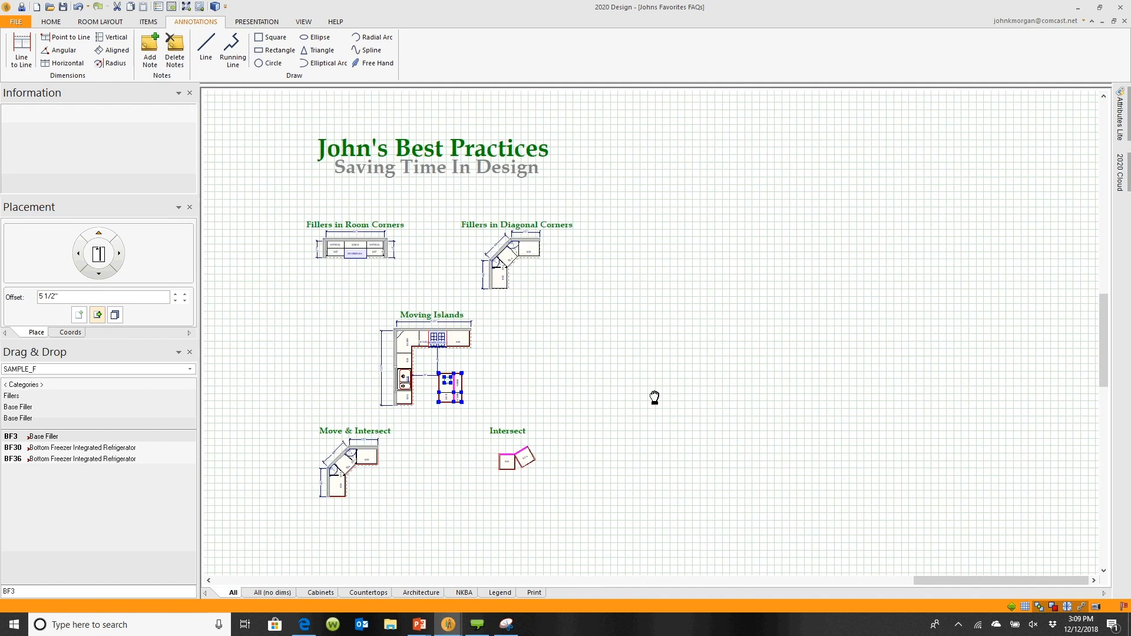
Open shape editing for the square-foot countertop under the two B24 cabinets in the Intersect example
scroll(506, 370, "up", 4)
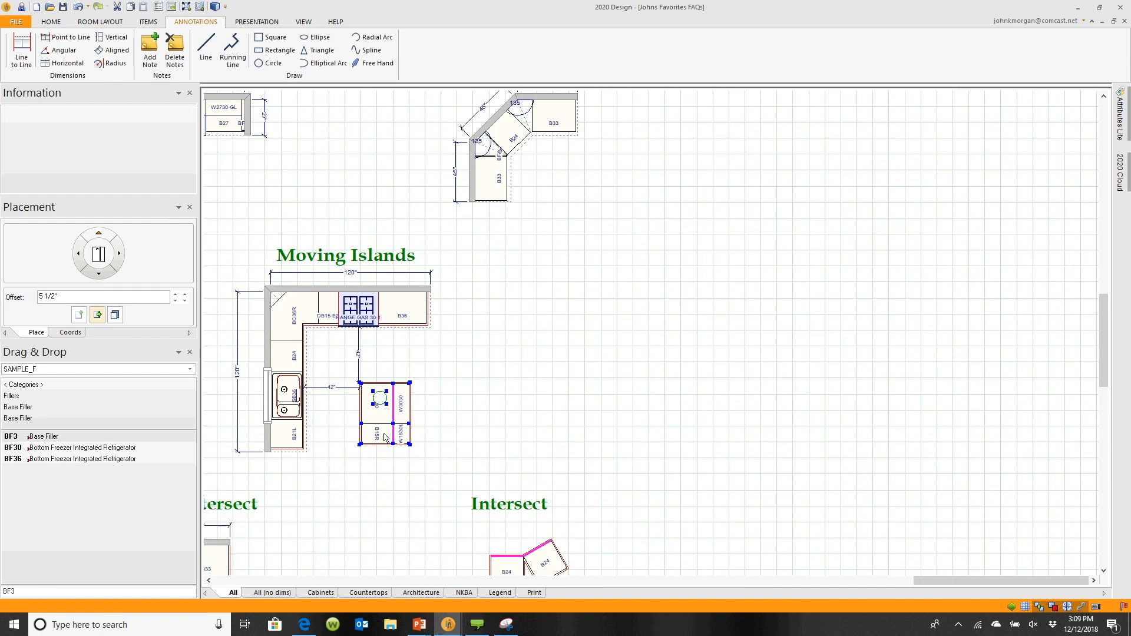
middle_click_drag(514, 428, 644, 412)
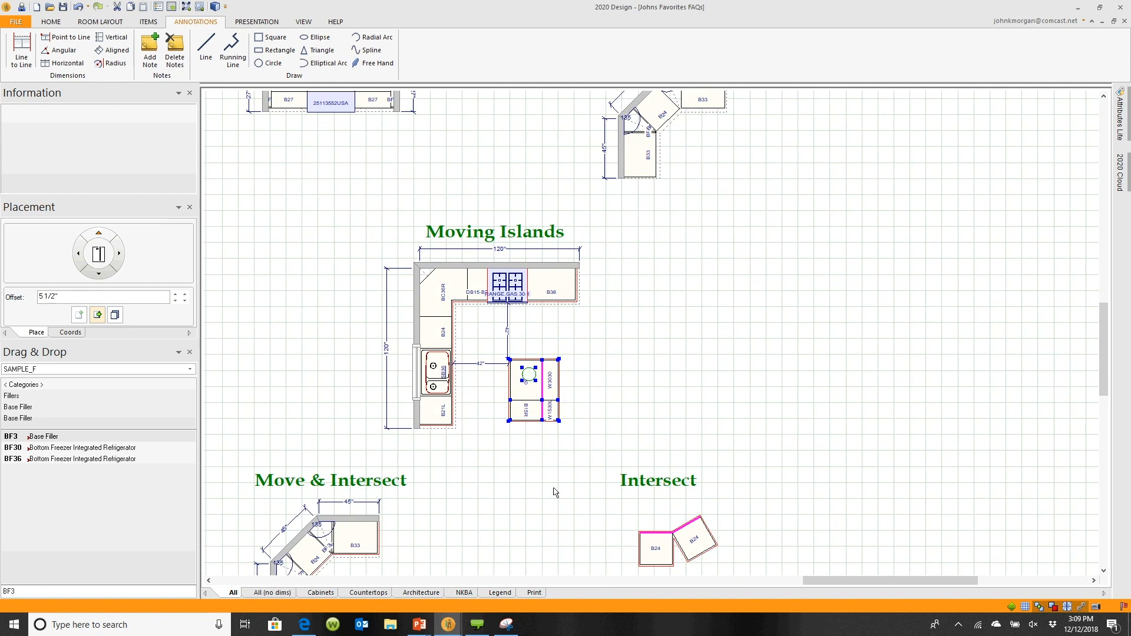
middle_click_drag(553, 492, 461, 312)
scroll(585, 338, "up", 4)
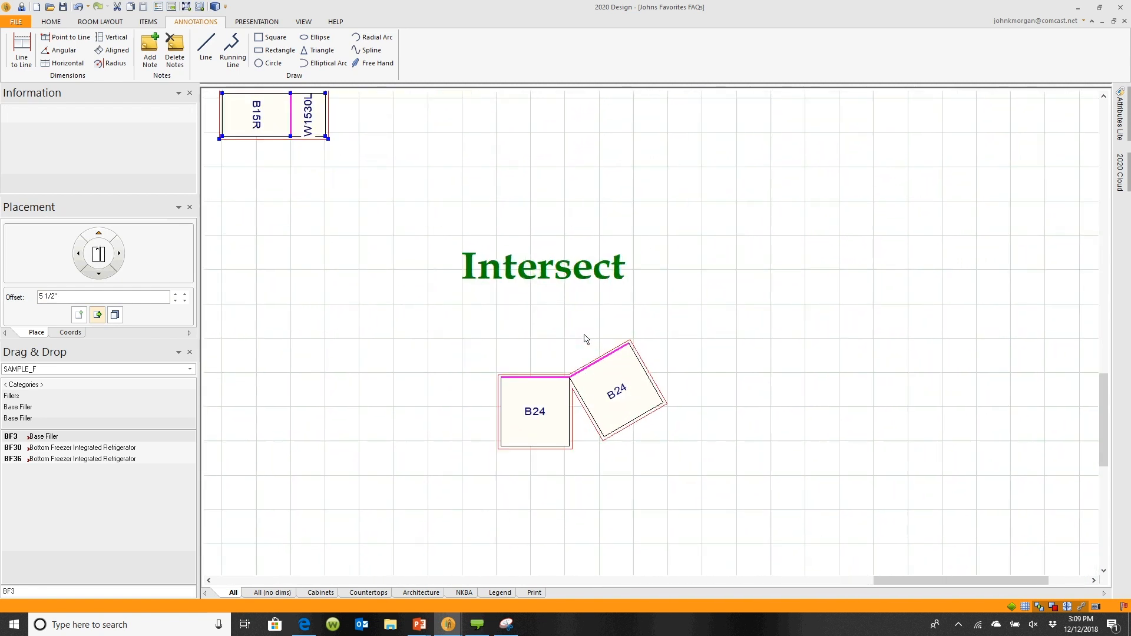
middle_click_drag(515, 351, 600, 283)
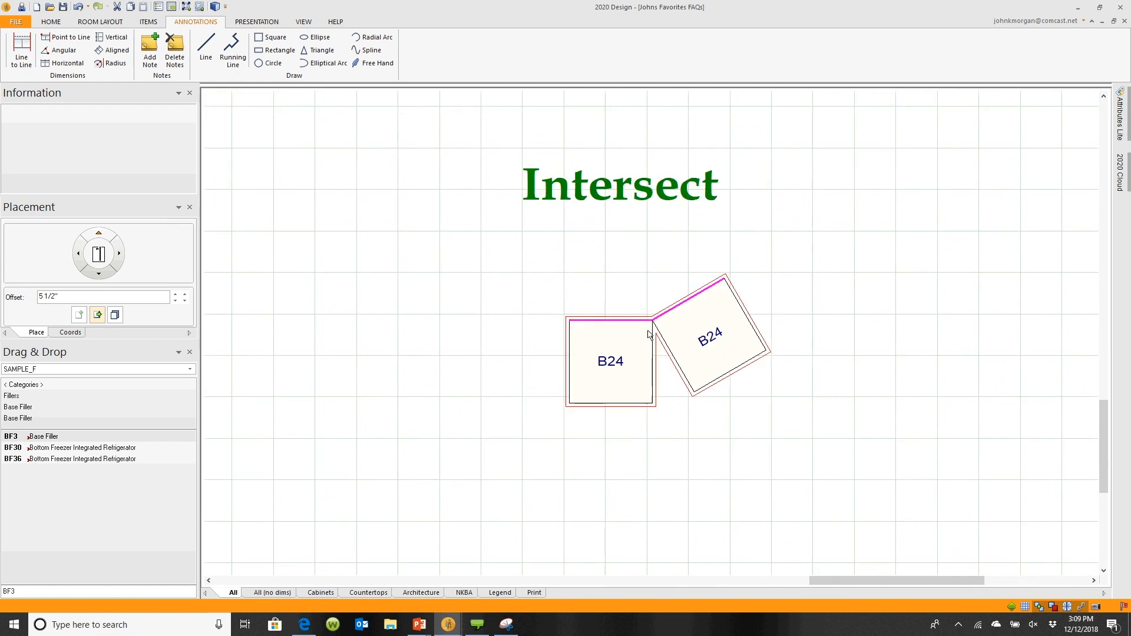
mouse_move(649, 335)
right_click(620, 387)
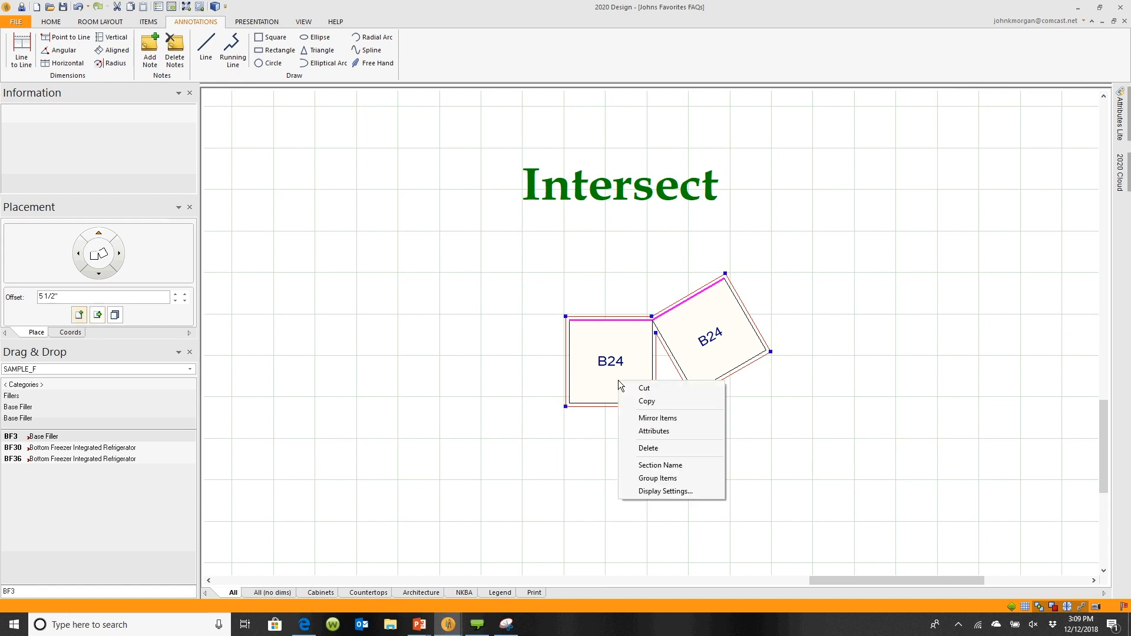
key("Escape")
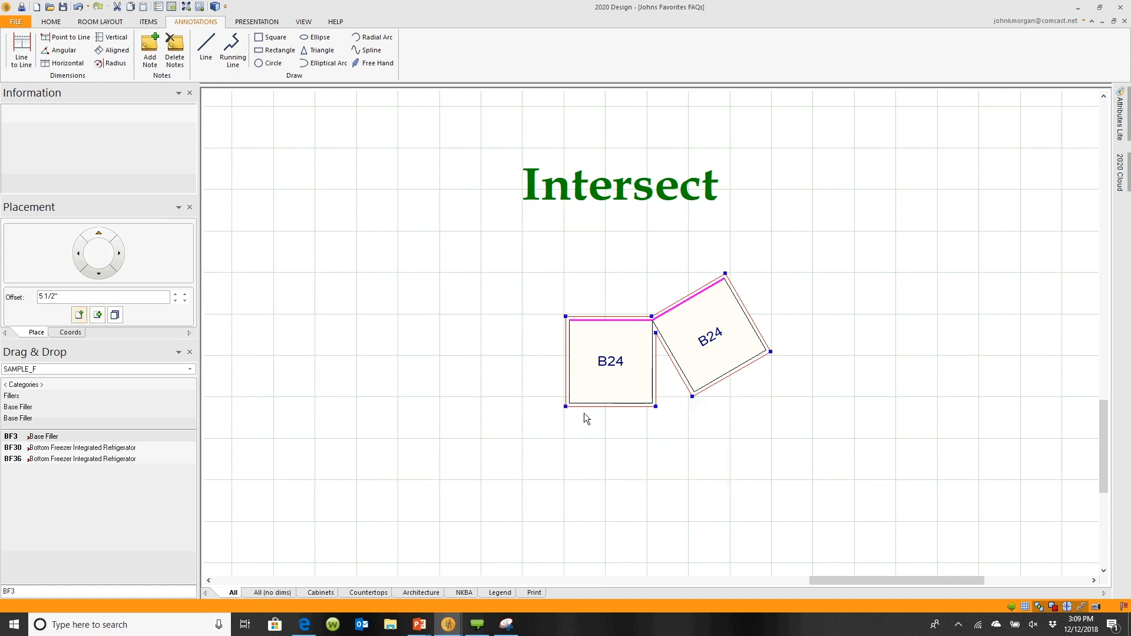
right_click(598, 381)
mouse_move(648, 389)
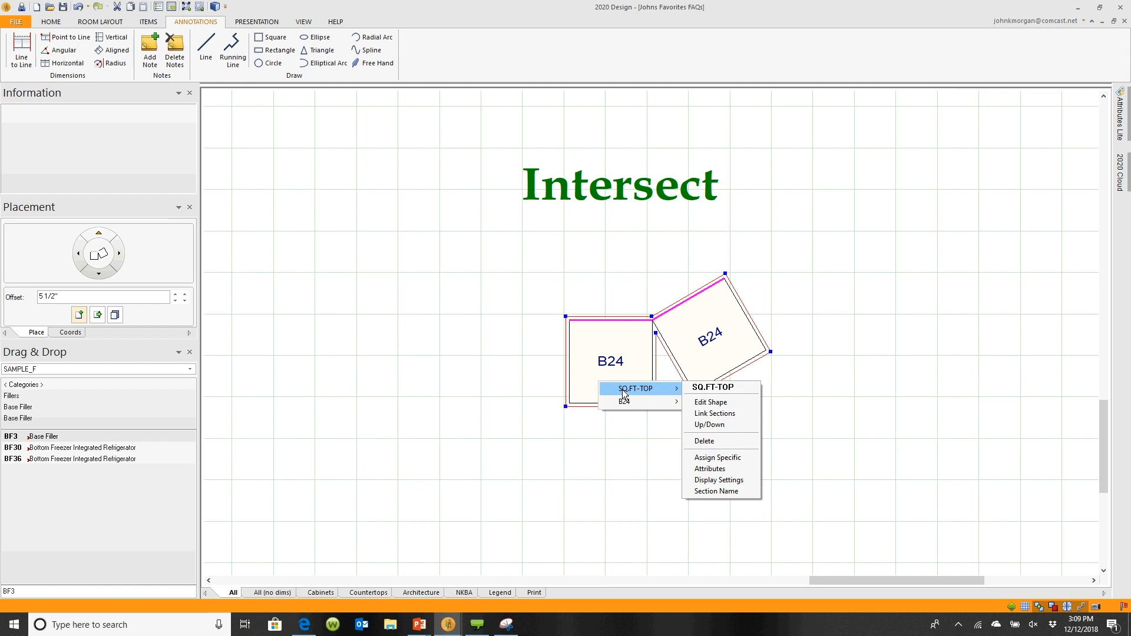
left_click(701, 400)
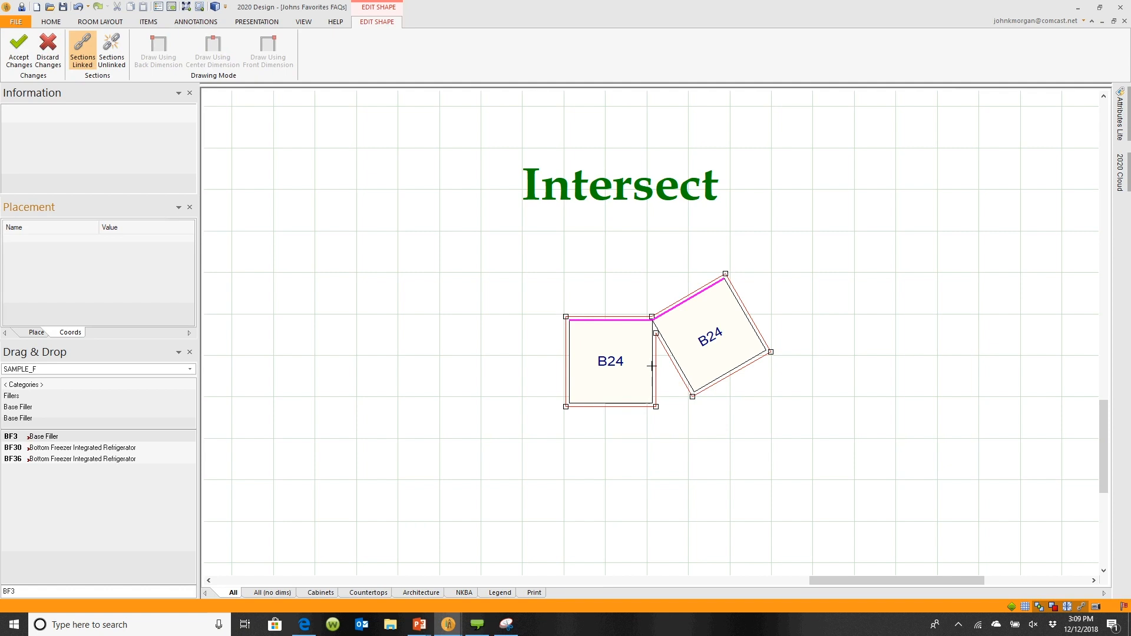
Intersect the countertop's bottom edge with the rotated B24's lower edge, then undo that intersect
right_click(624, 404)
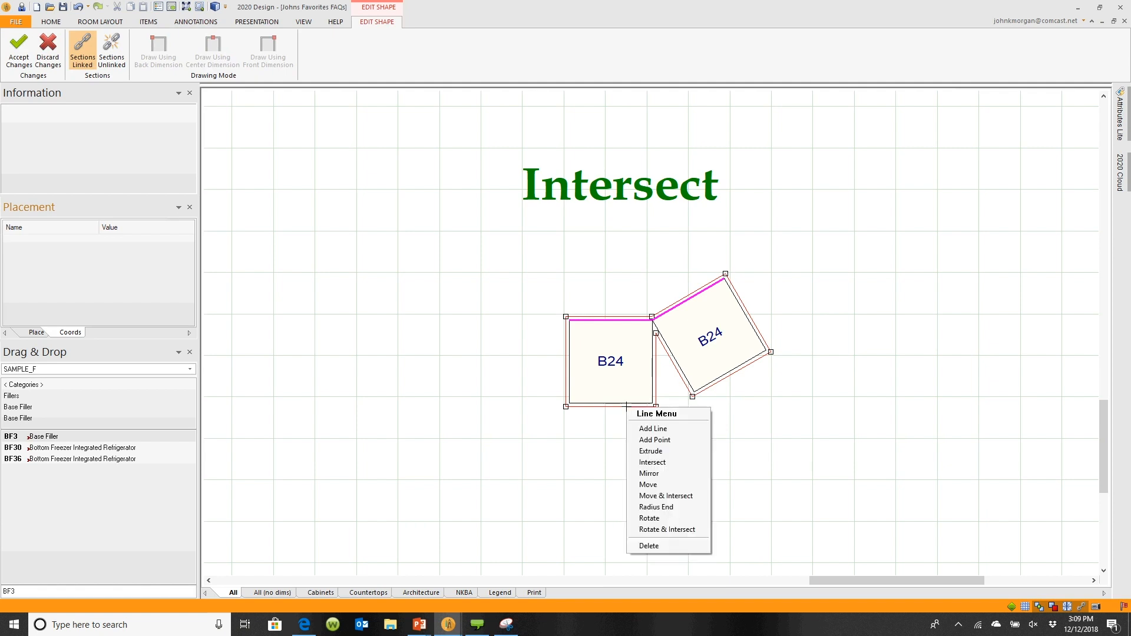
left_click(651, 463)
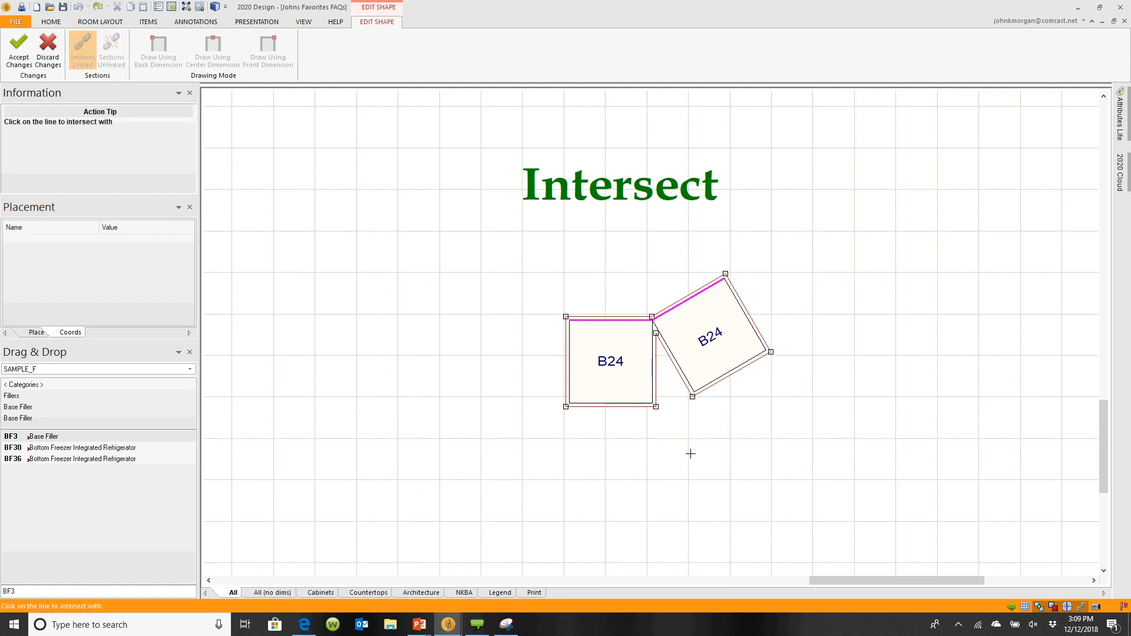
left_click(736, 370)
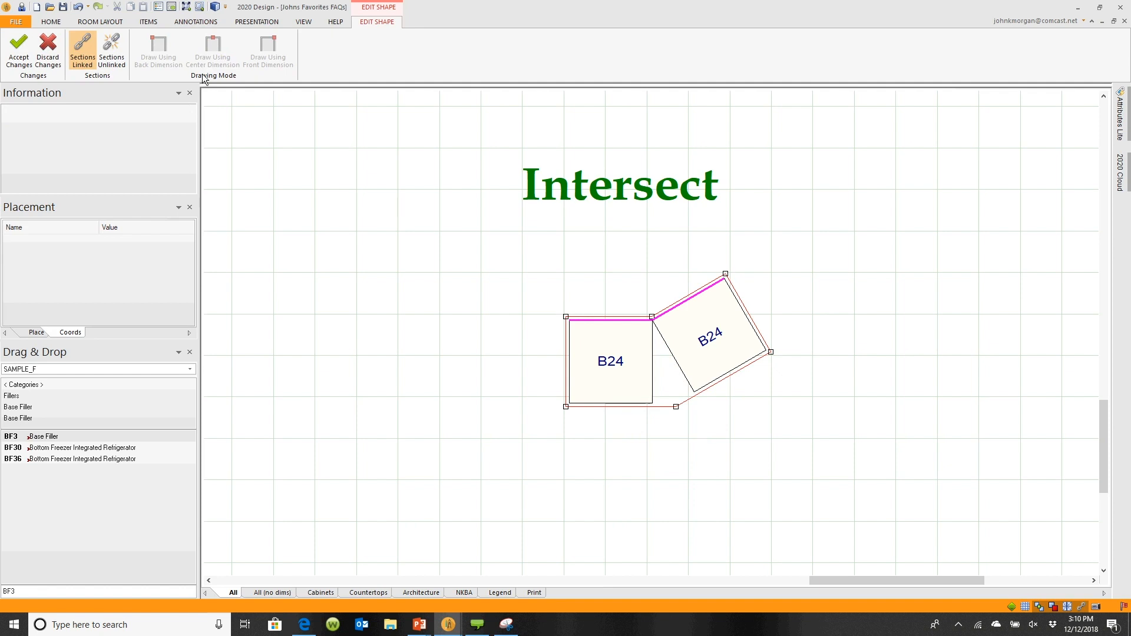
left_click(79, 9)
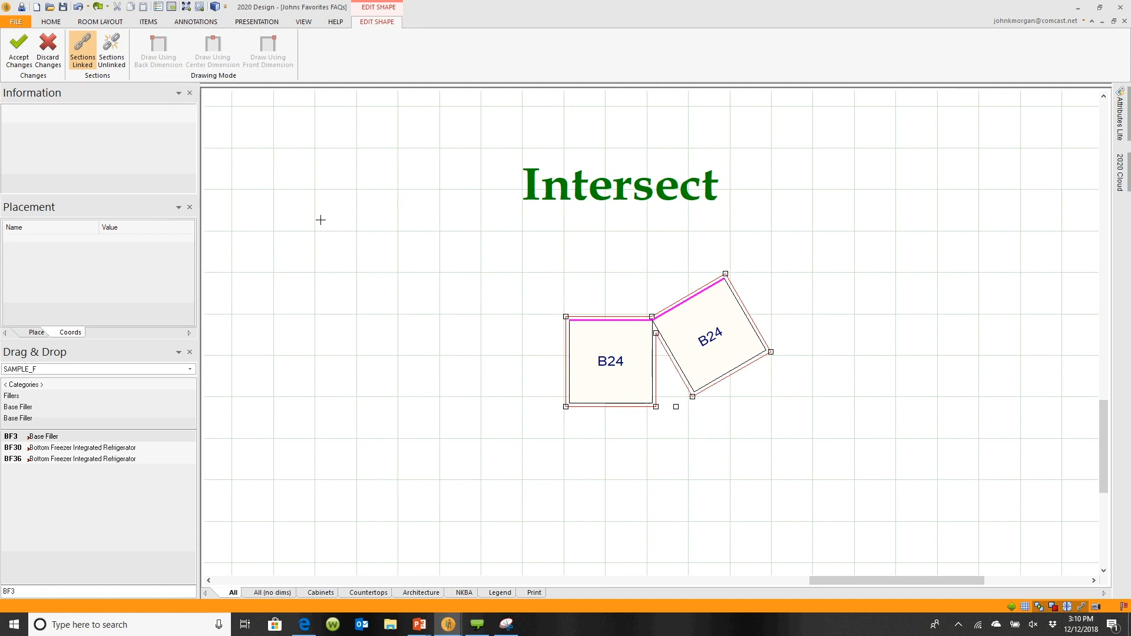
Intersect the countertop's bottom edge with the rotated B24's lower edge and accept the shape changes
right_click(630, 407)
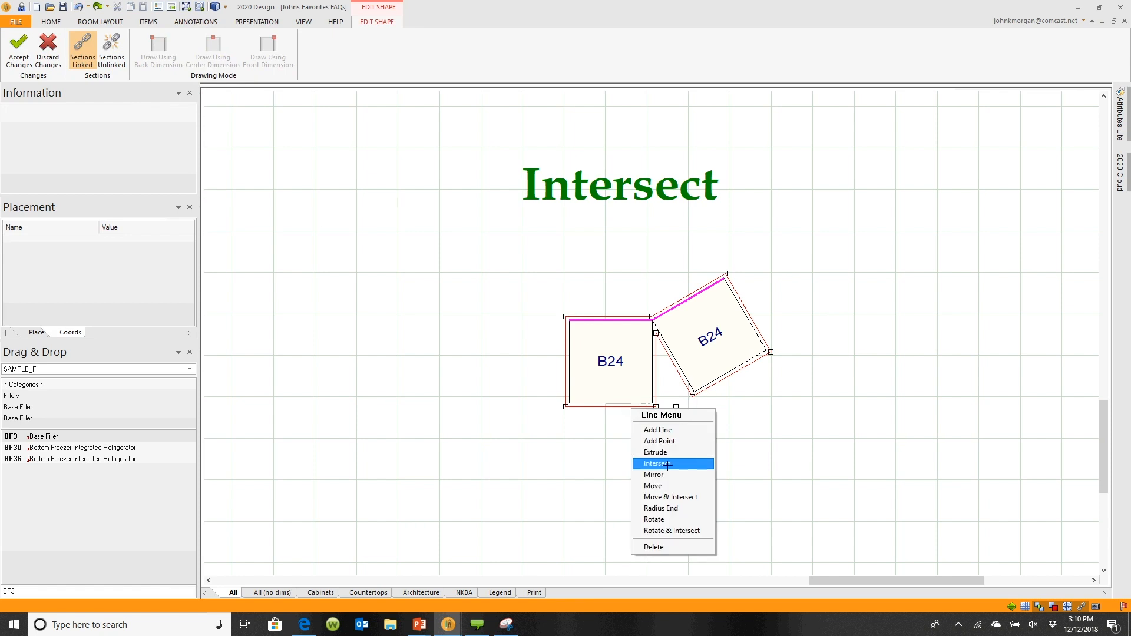
left_click(667, 464)
left_click(727, 379)
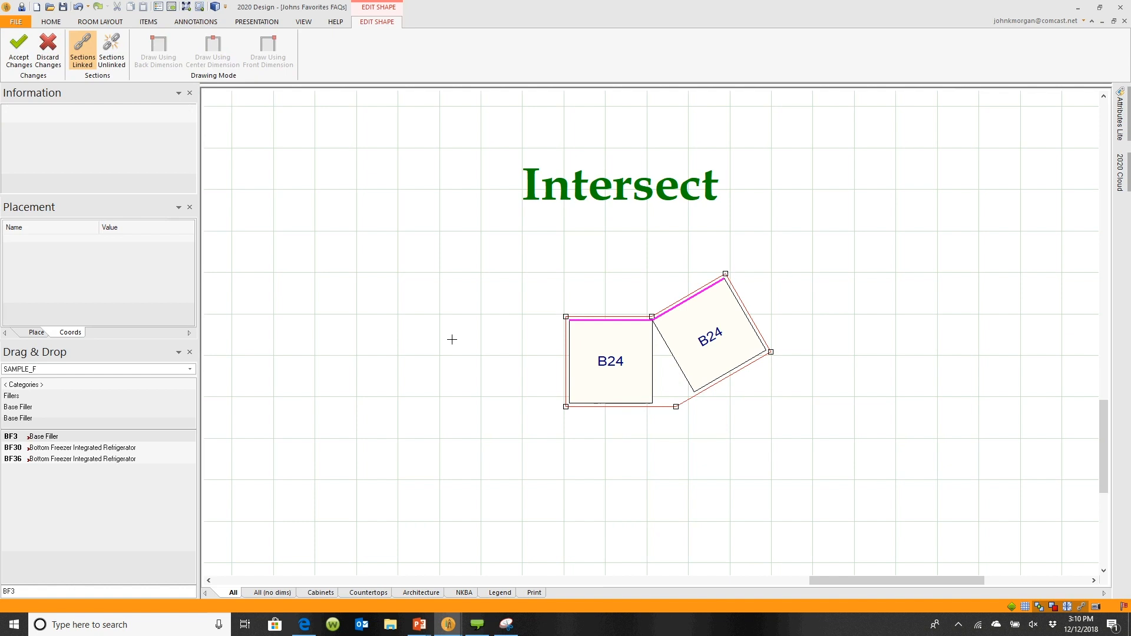
left_click(23, 59)
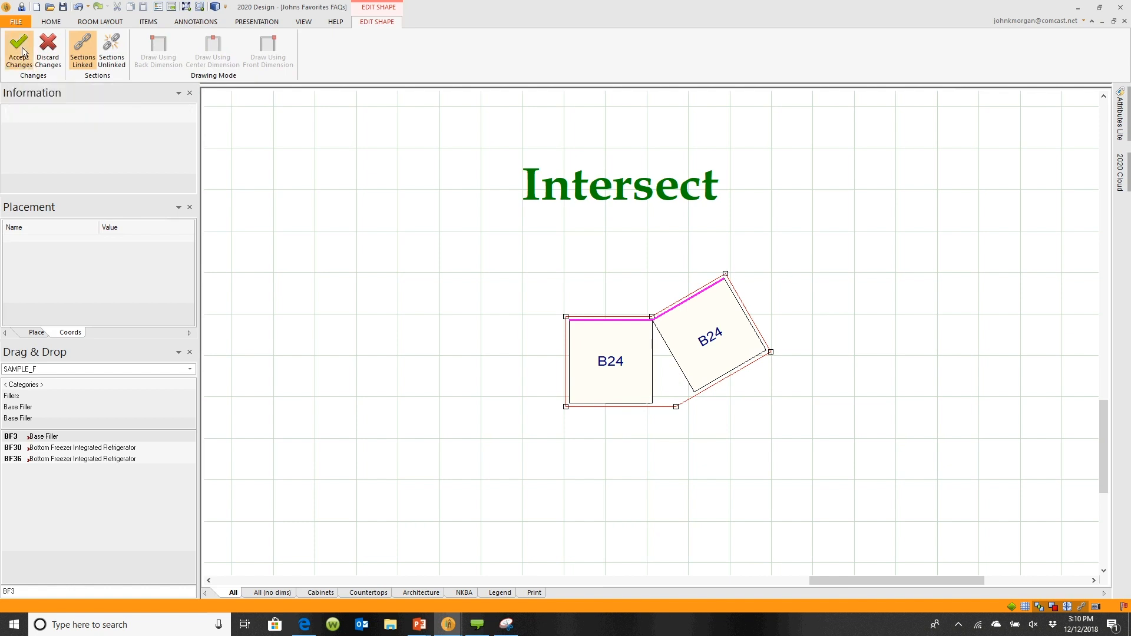
Move the Move & Intersect title off to the right of the diagonal corner cabinets
mouse_move(438, 284)
middle_mouse_down()
mouse_move(545, 293)
mouse_move(720, 381)
mouse_move(809, 348)
middle_mouse_up()
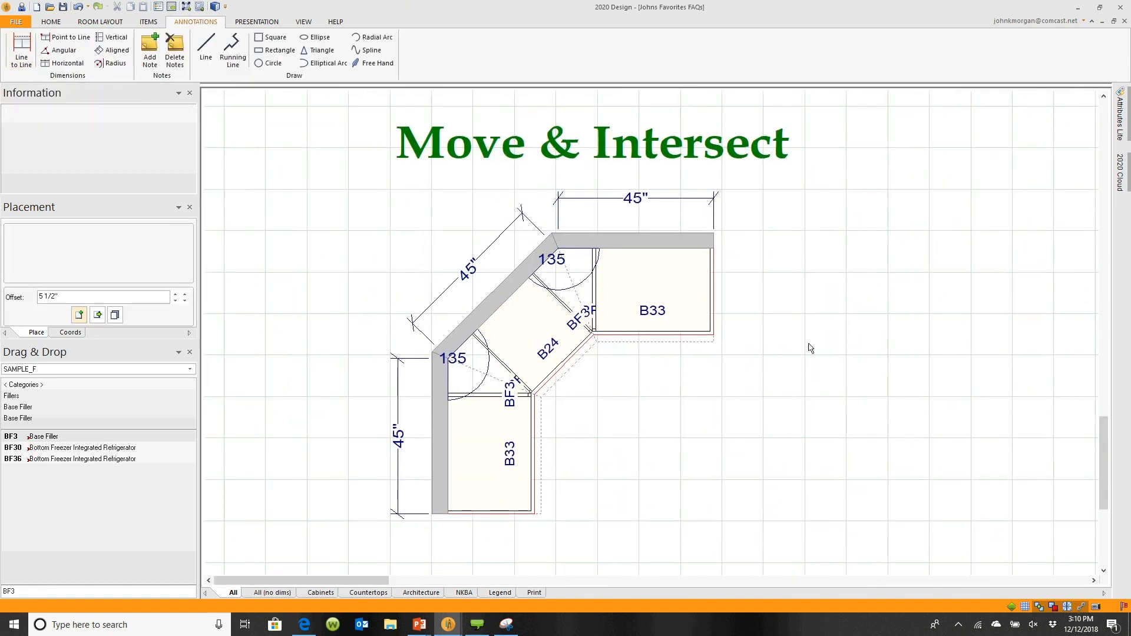
left_click(637, 150)
left_click_drag(637, 150, 1089, 155)
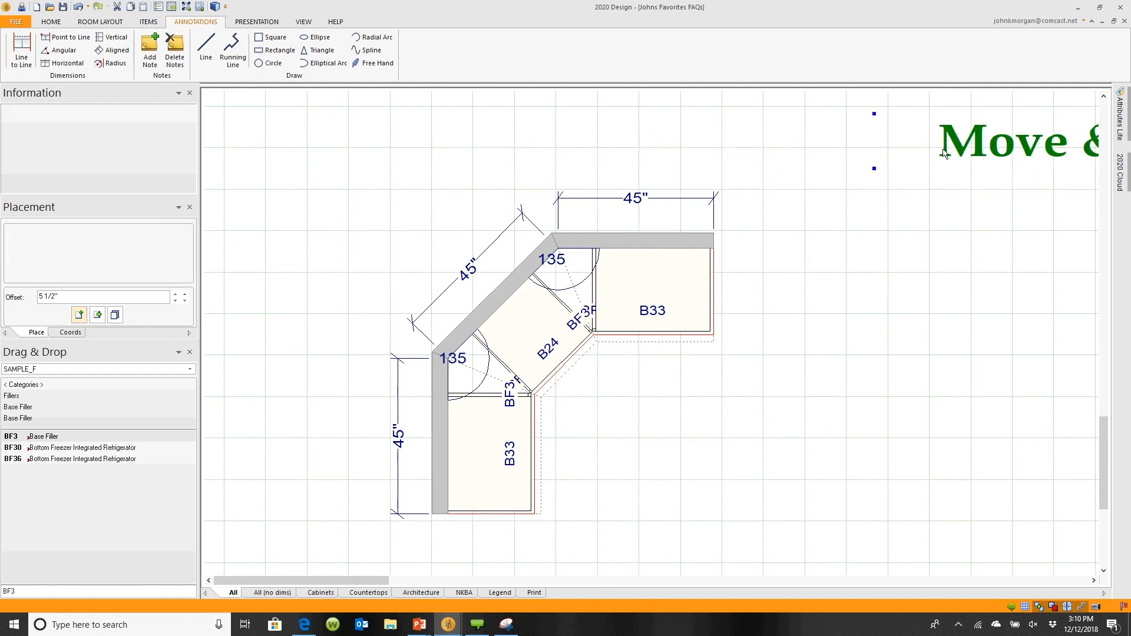
Draw a running line tracing the corner wall from the left run's end, up the diagonal, to the top run's end
scroll(602, 412, "up", 2)
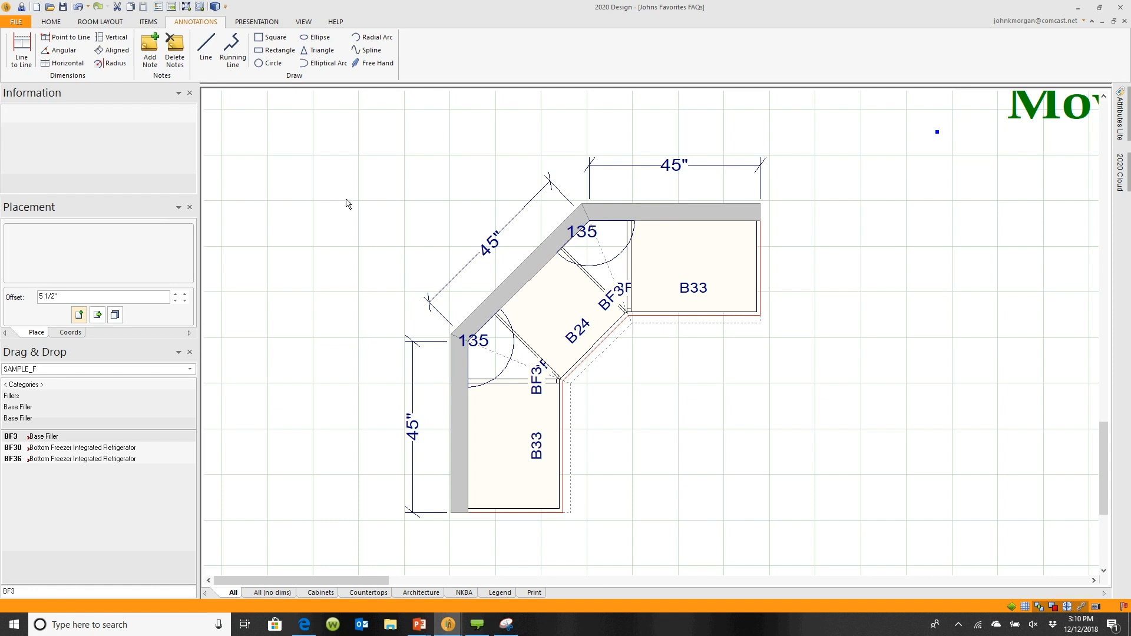
left_click(234, 53)
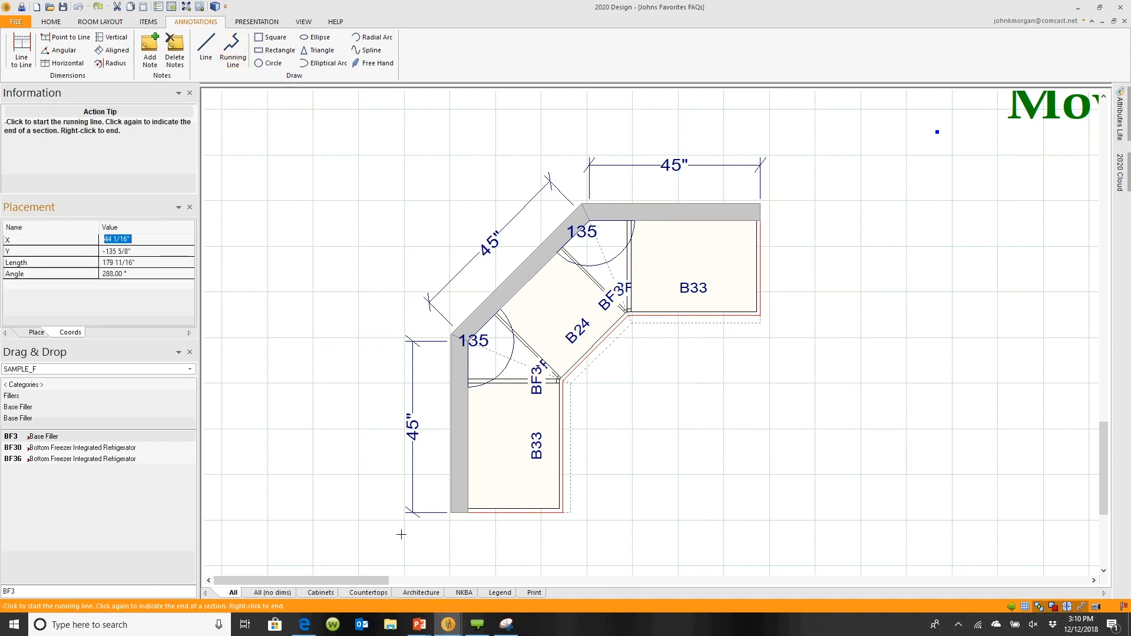
left_click(451, 512)
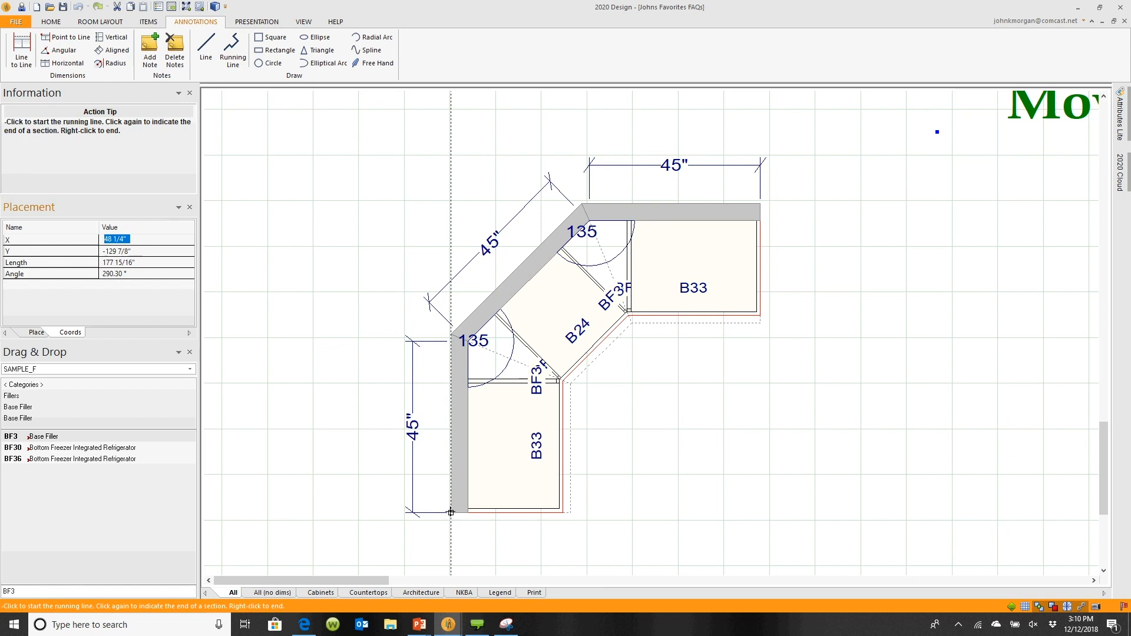
left_click(450, 334)
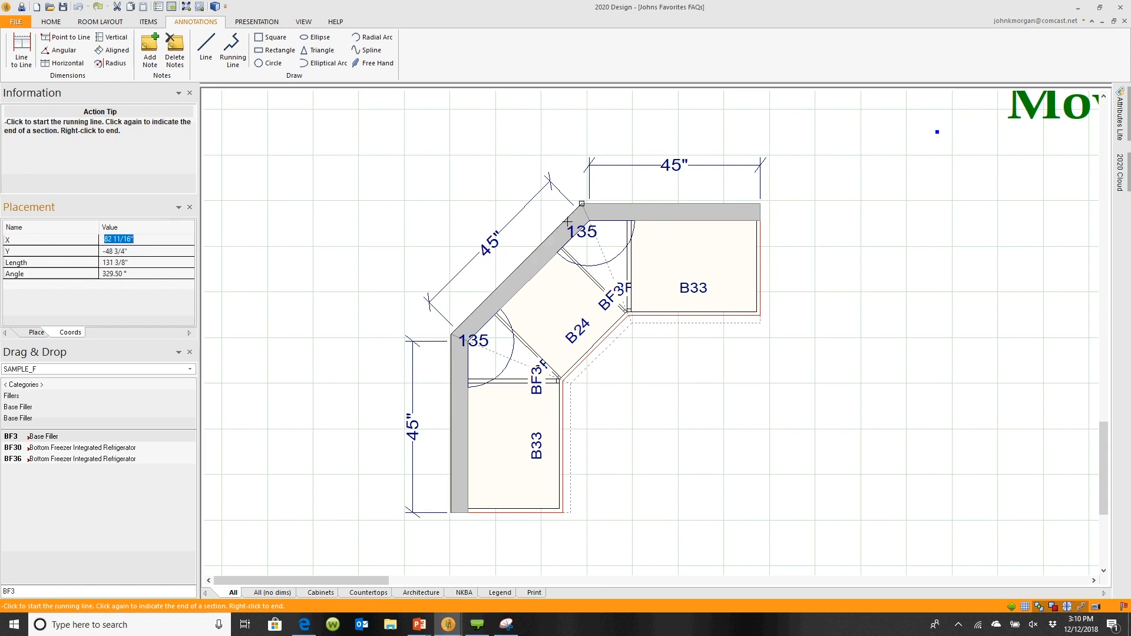
left_click(581, 203)
left_click(760, 203)
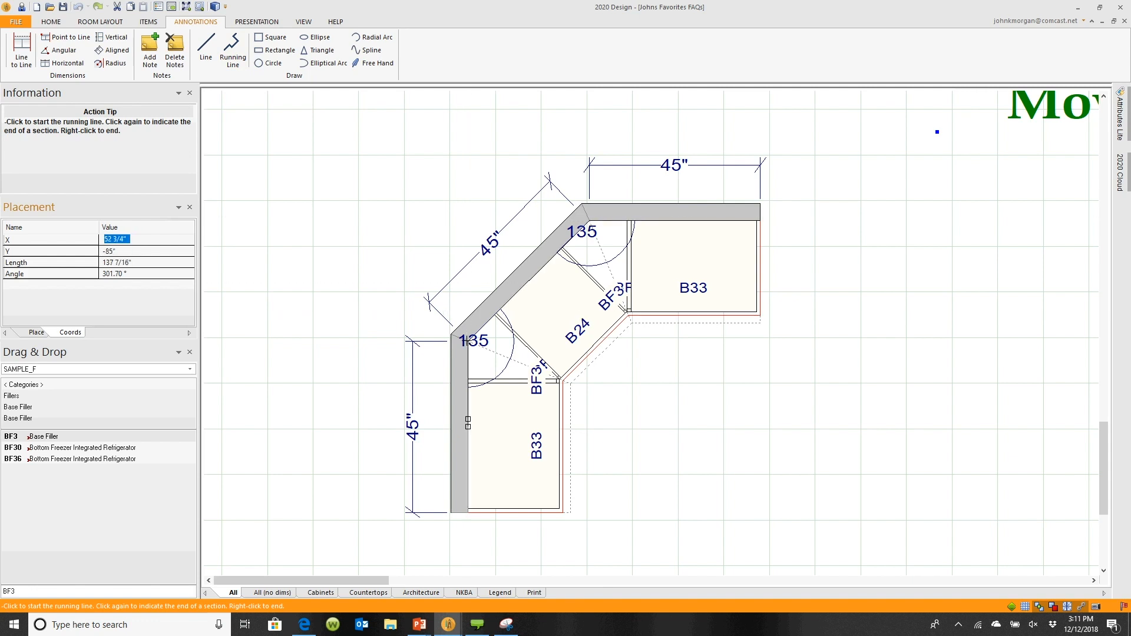
left_click(450, 511)
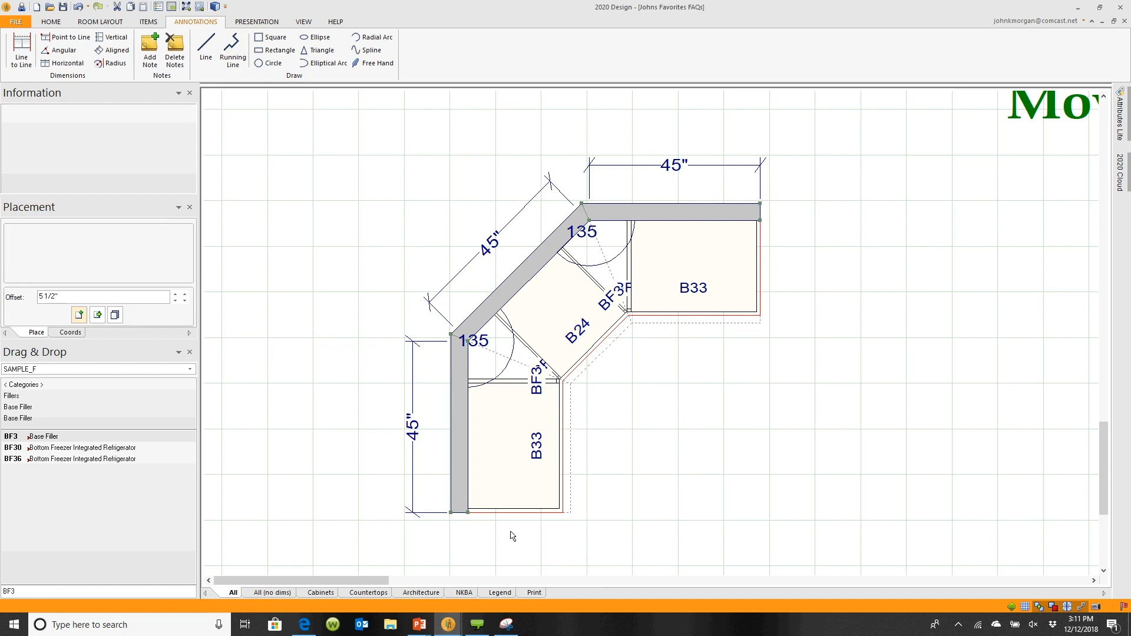
Make the running line 3D as a SQ.FT-TOP square foot countertop from the Square Top category
right_click(450, 516)
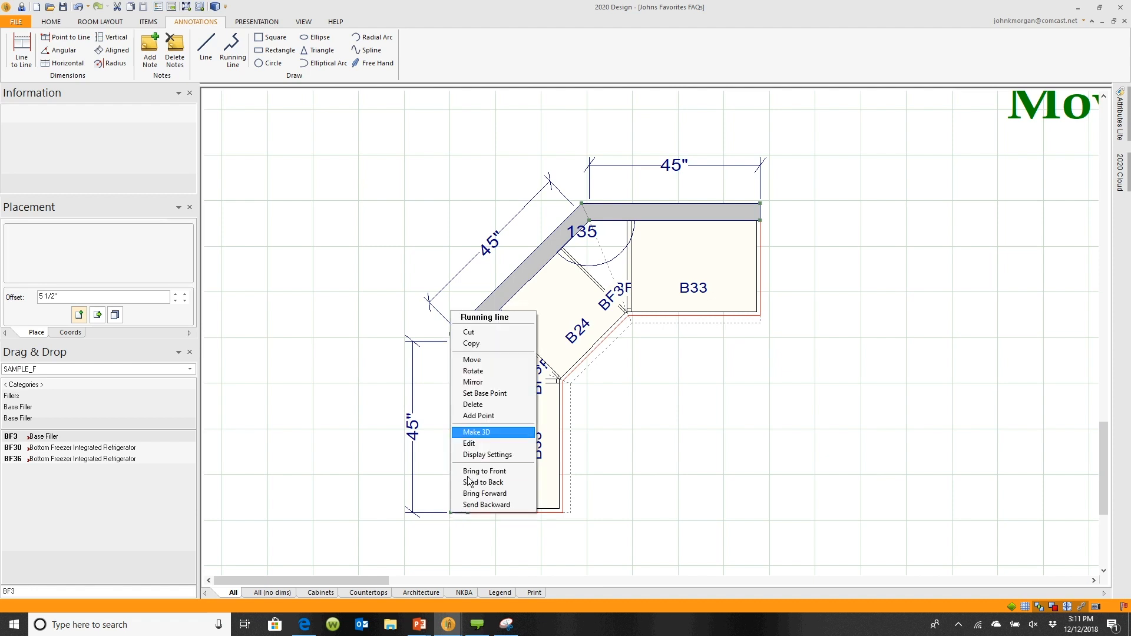
left_click(478, 432)
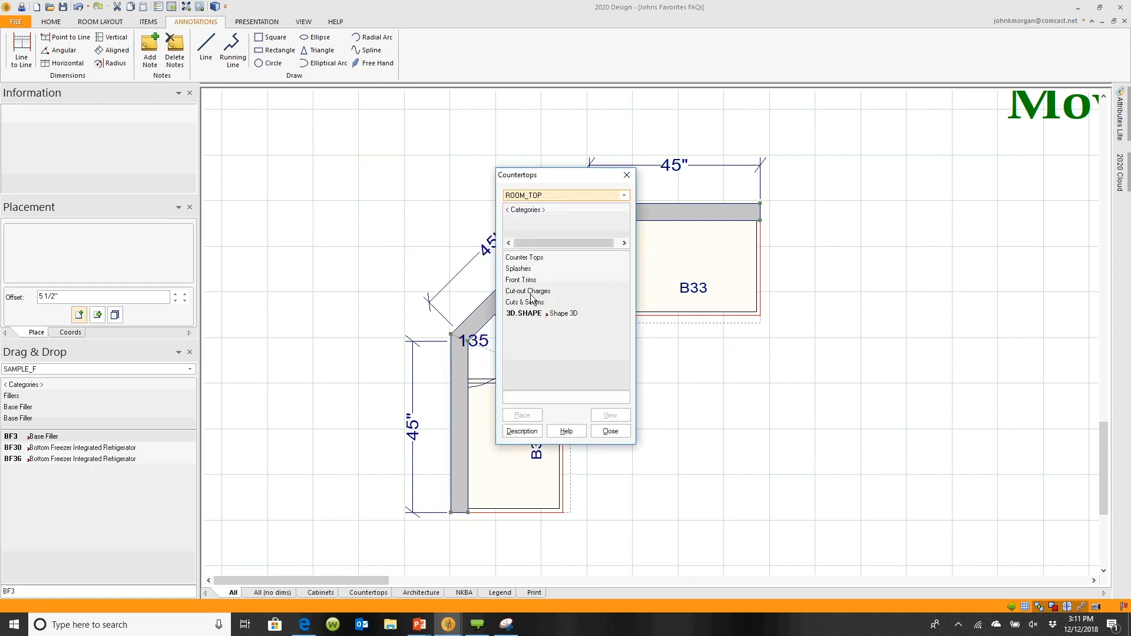
double_click(533, 259)
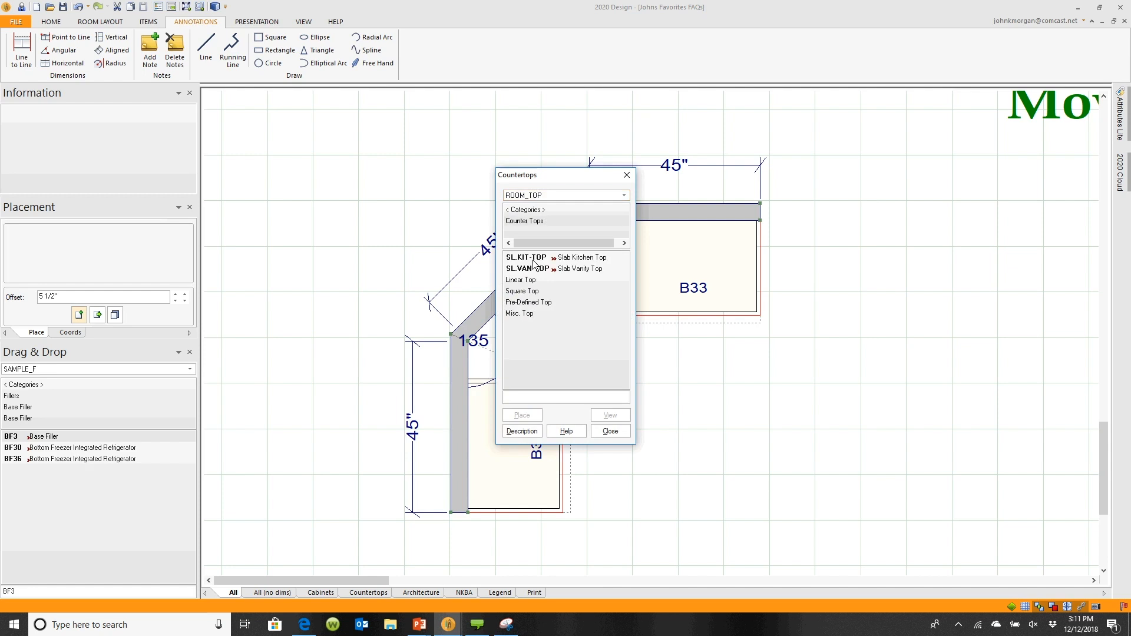
double_click(534, 292)
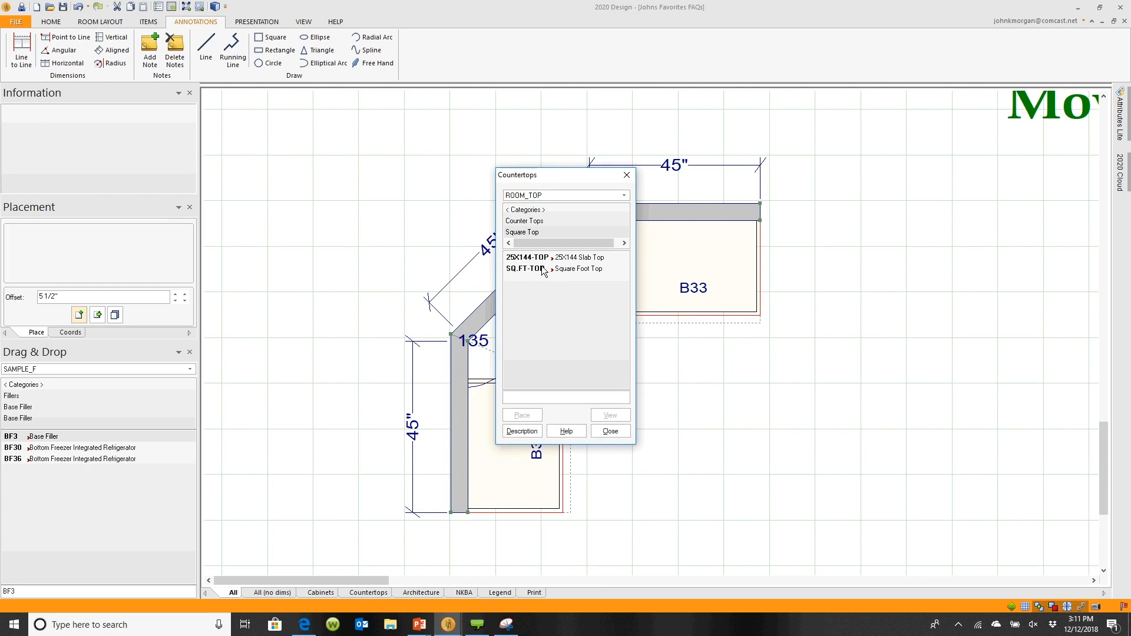
double_click(542, 268)
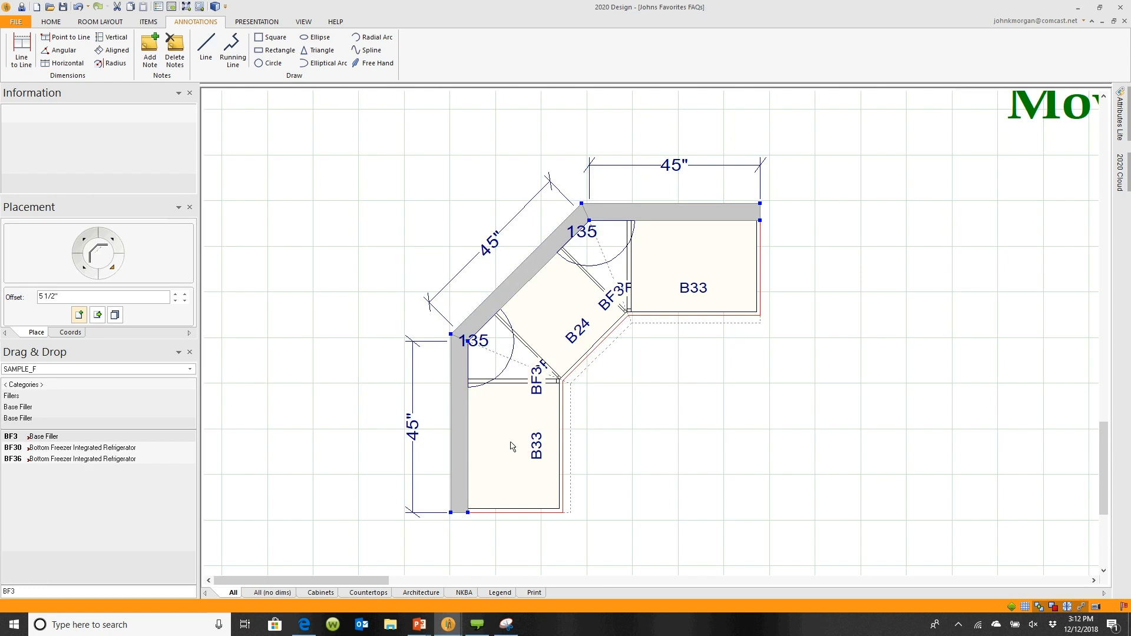
Set the new countertop's up/down height from the floor to 40.5
right_click(460, 415)
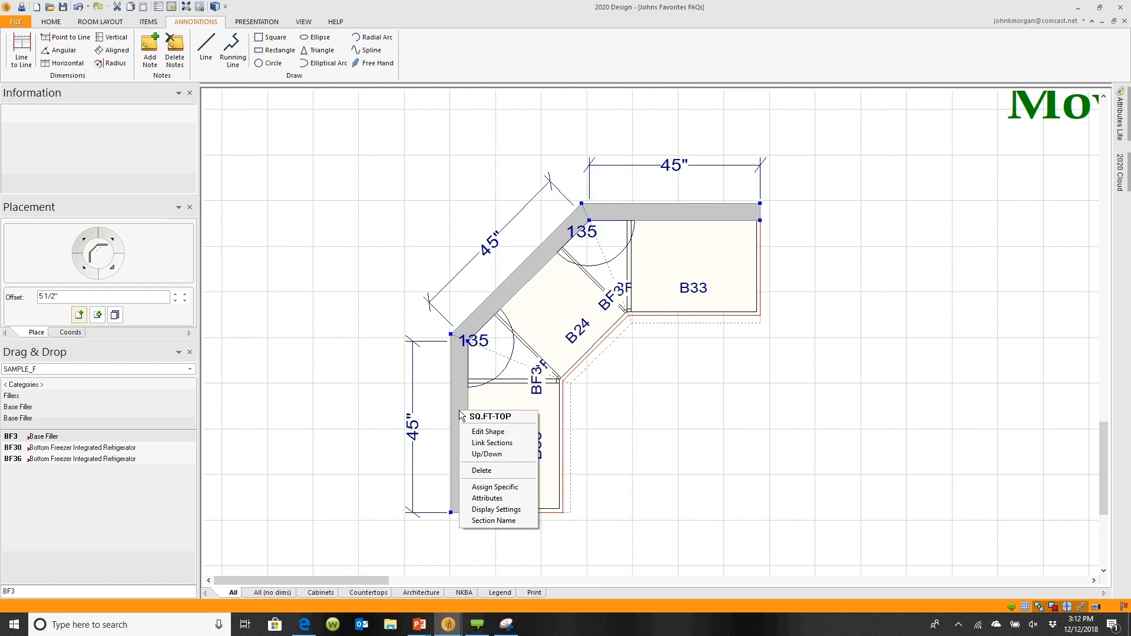
left_click(510, 454)
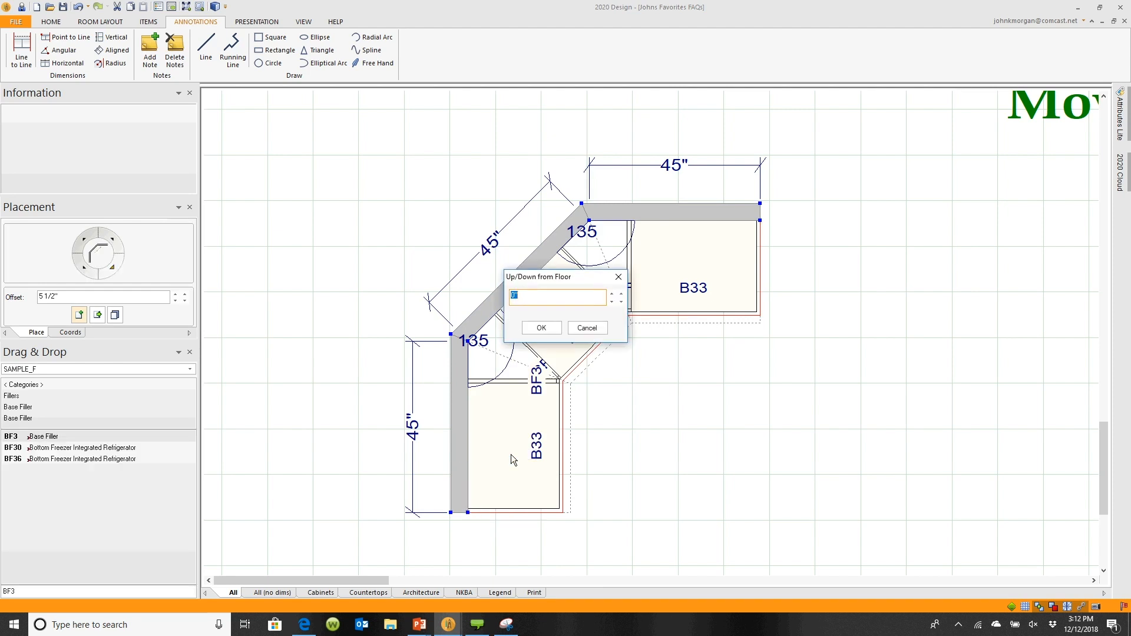
type("40.5")
key("Return")
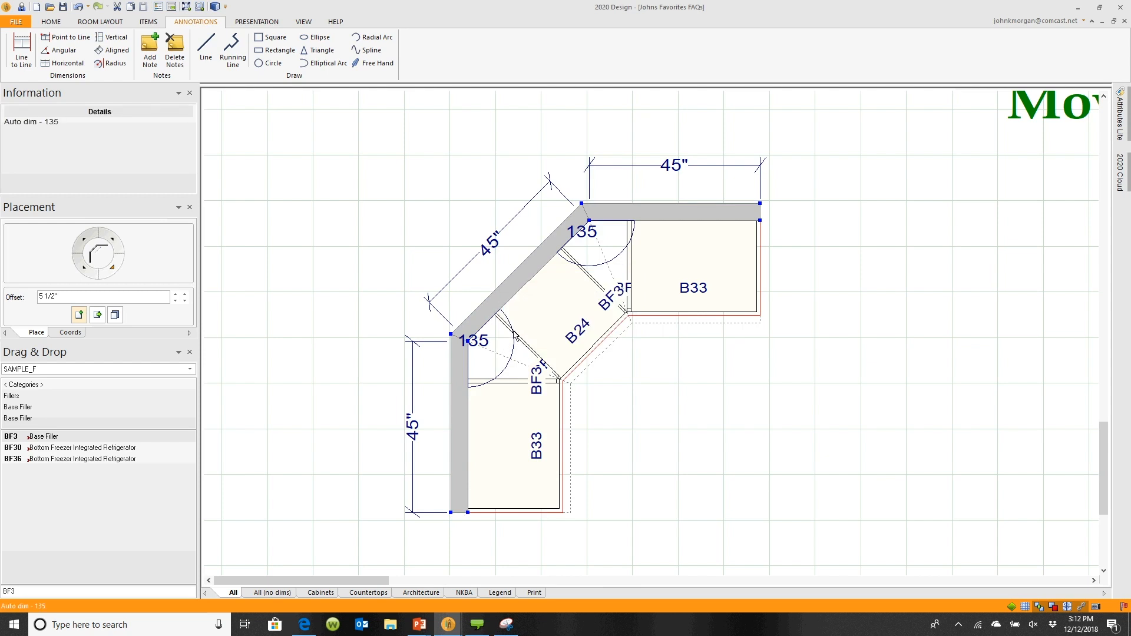
Edit the countertop shape and Move & Intersect its left edge to an X of -18
right_click(457, 417)
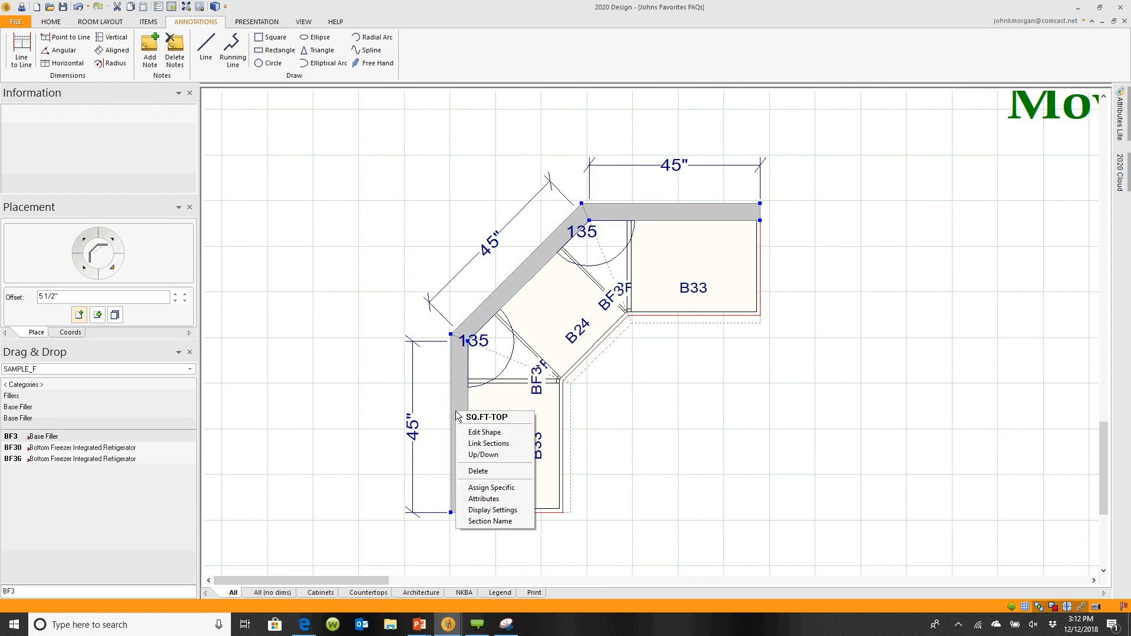
left_click(469, 433)
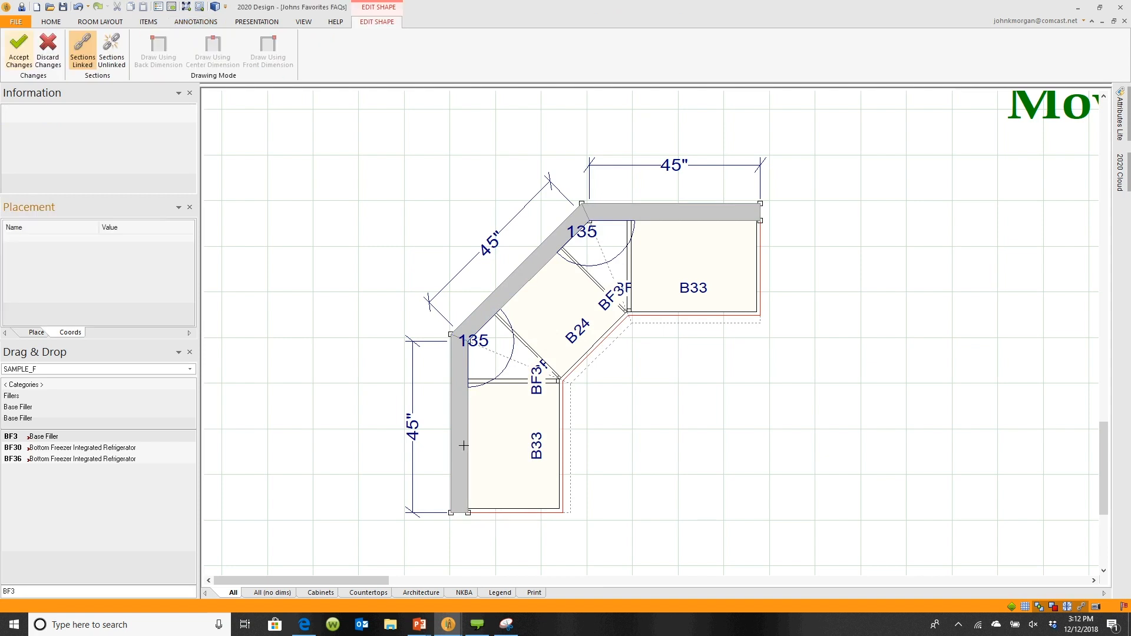
right_click(450, 419)
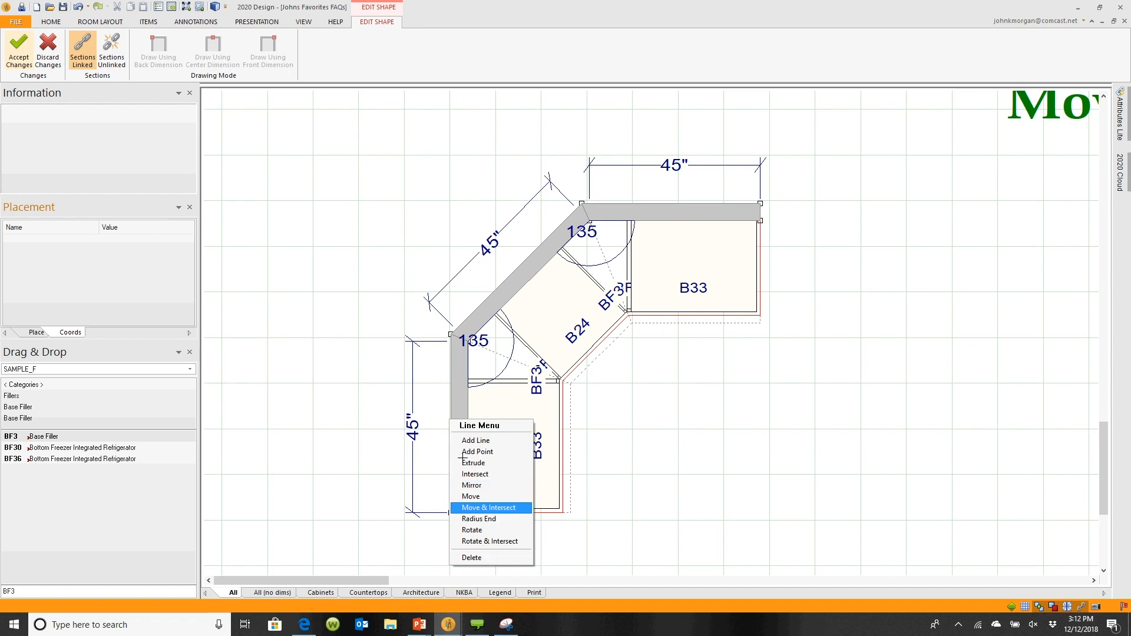
left_click(478, 508)
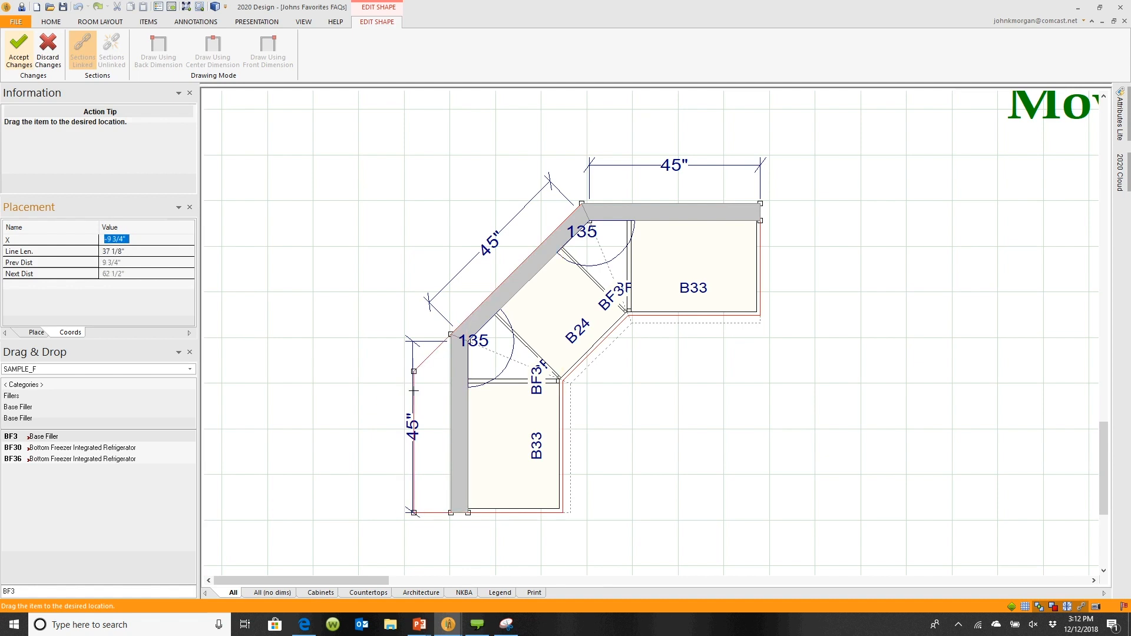
type("-18")
key("Return")
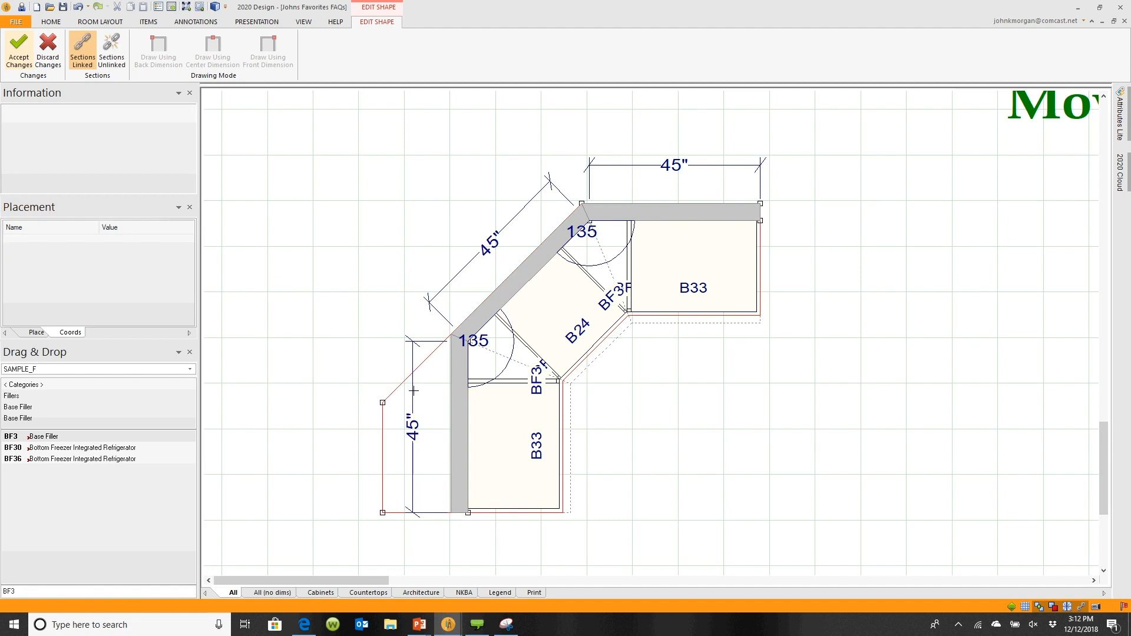
Move & Intersect the countertop's diagonal edge to an X of -18
right_click(441, 361)
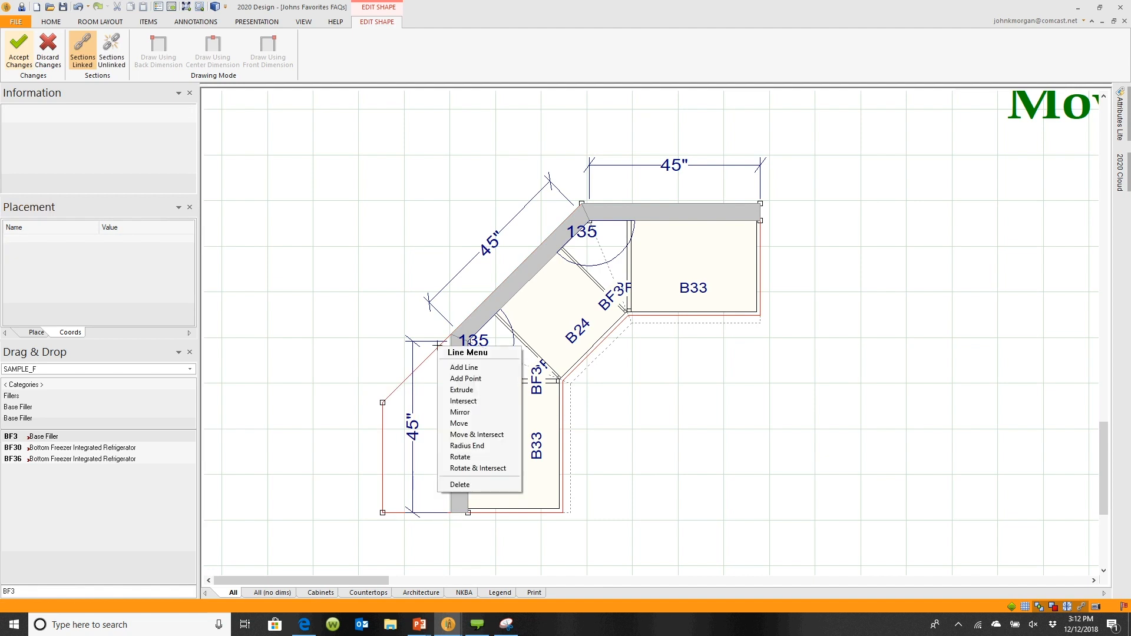
left_click(471, 439)
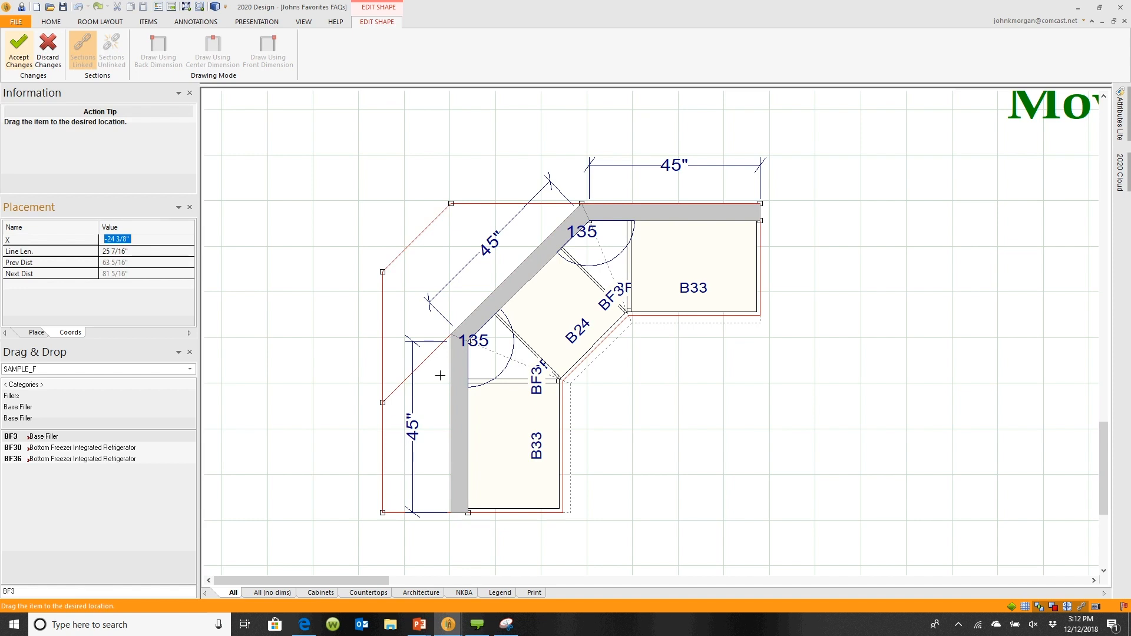
type("-18")
key("Return")
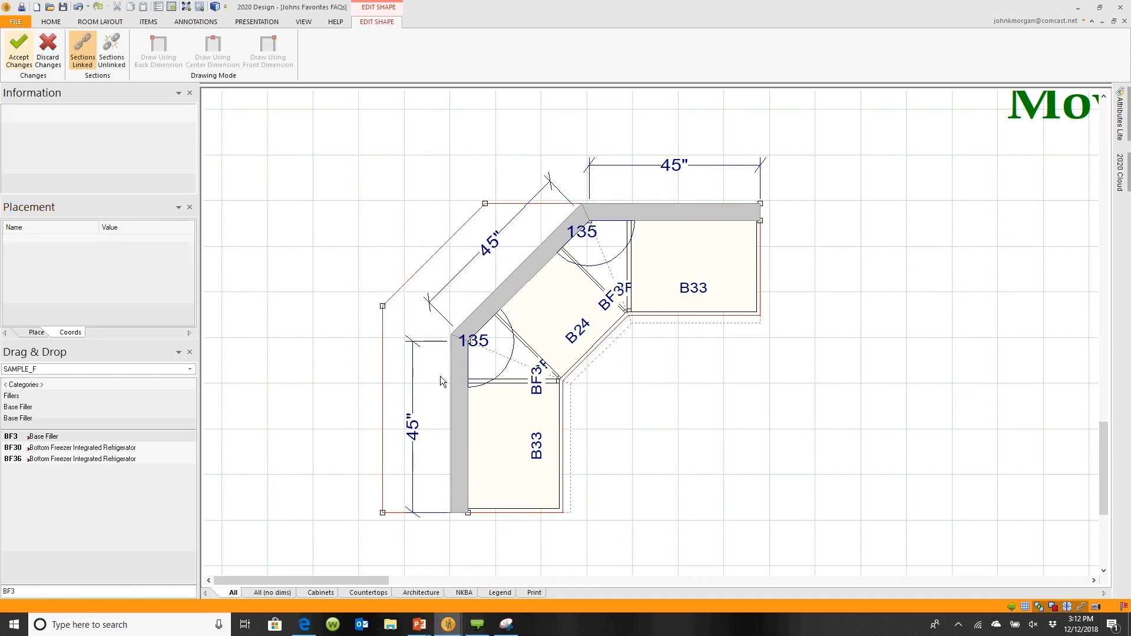
Move & Intersect the countertop's top edge to -18 and accept the shape changes
right_click(510, 204)
mouse_move(533, 212)
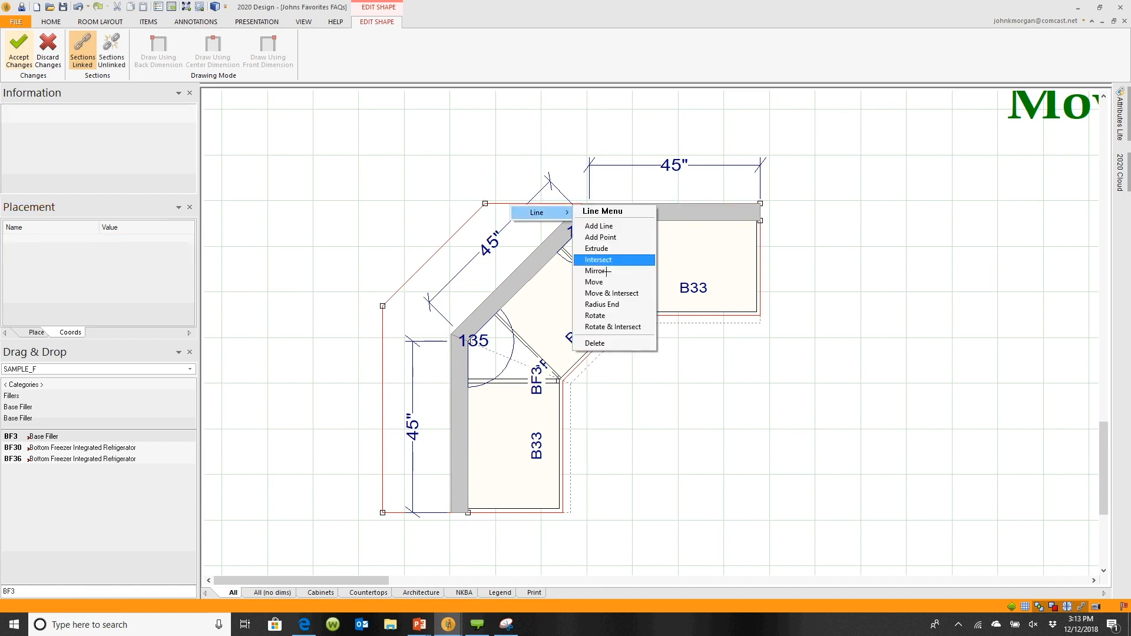
left_click(611, 292)
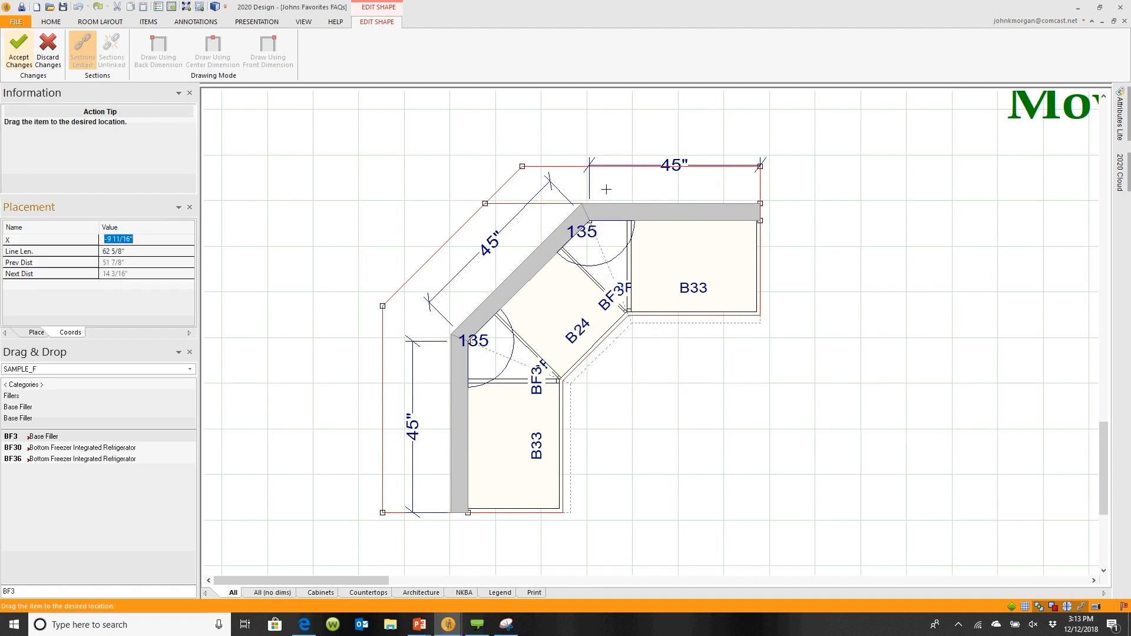
type("-18")
key("Return")
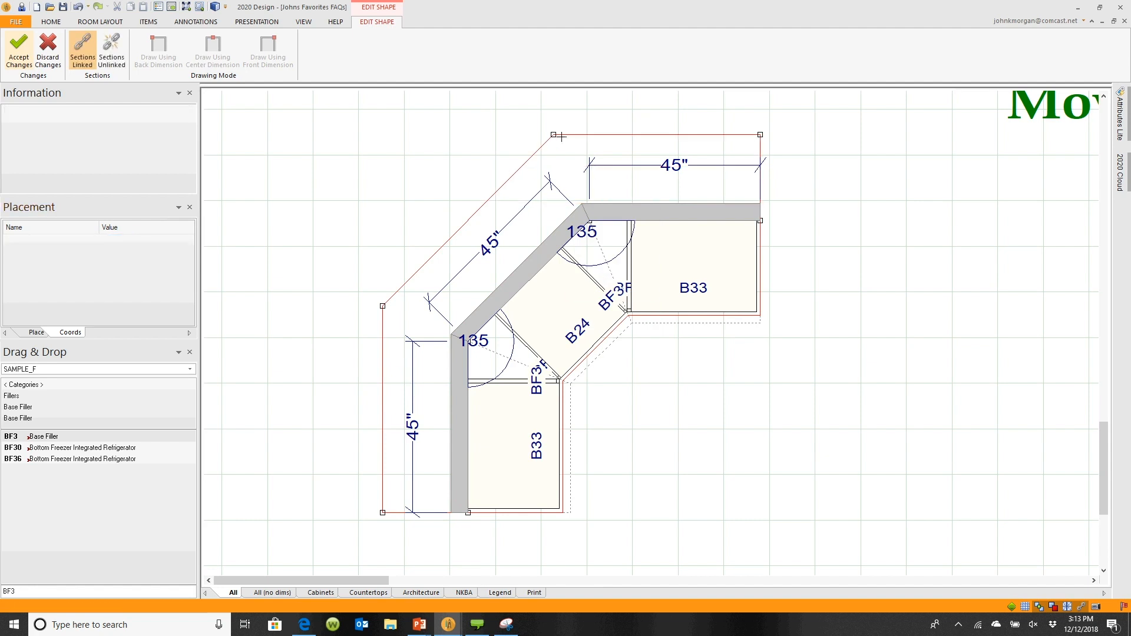
left_click(19, 48)
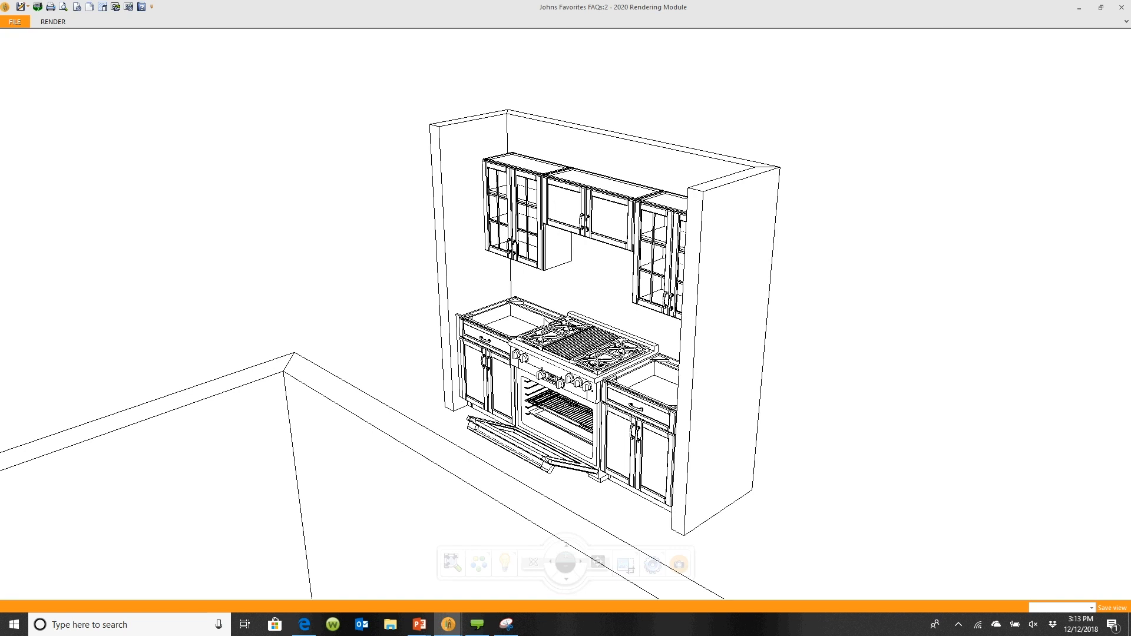
Orbit and zoom the 3D rendering to inspect the raised corner countertop
left_click_drag(545, 319, 503, 334)
middle_click_drag(503, 333, 734, 272)
scroll(734, 272, "down", 5)
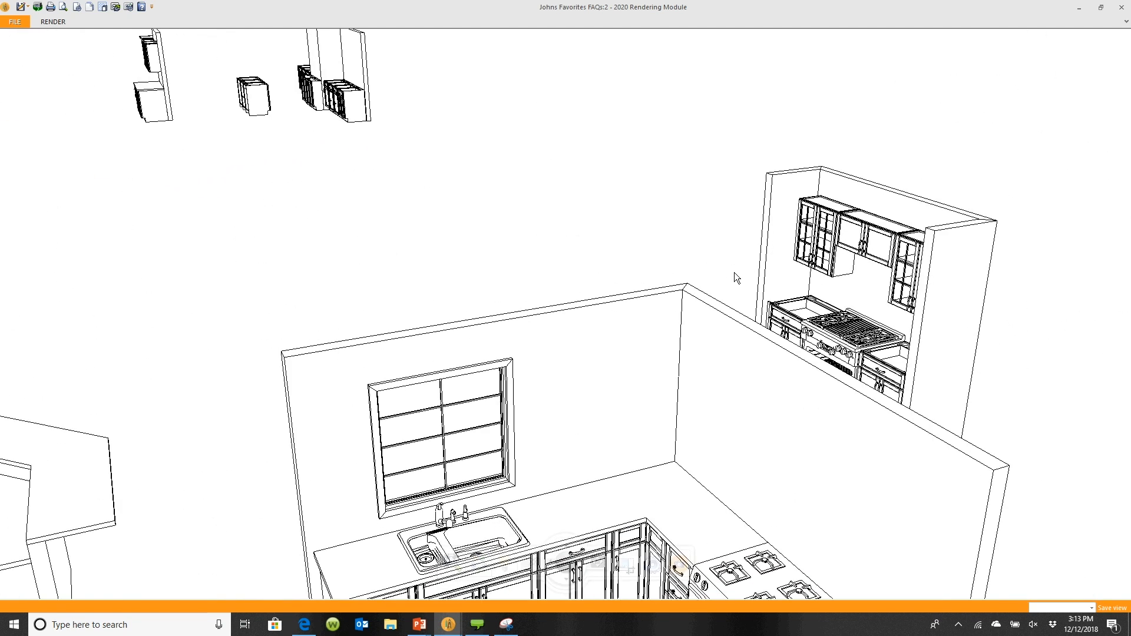
middle_click_drag(585, 356, 889, 293)
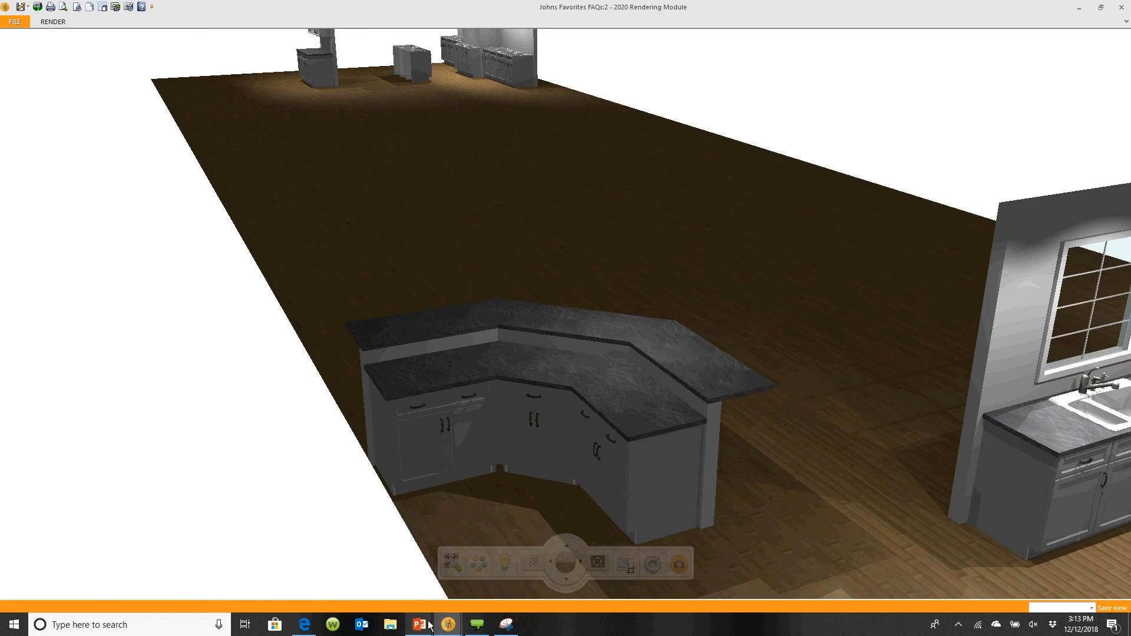
mouse_move(419, 624)
left_click(476, 577)
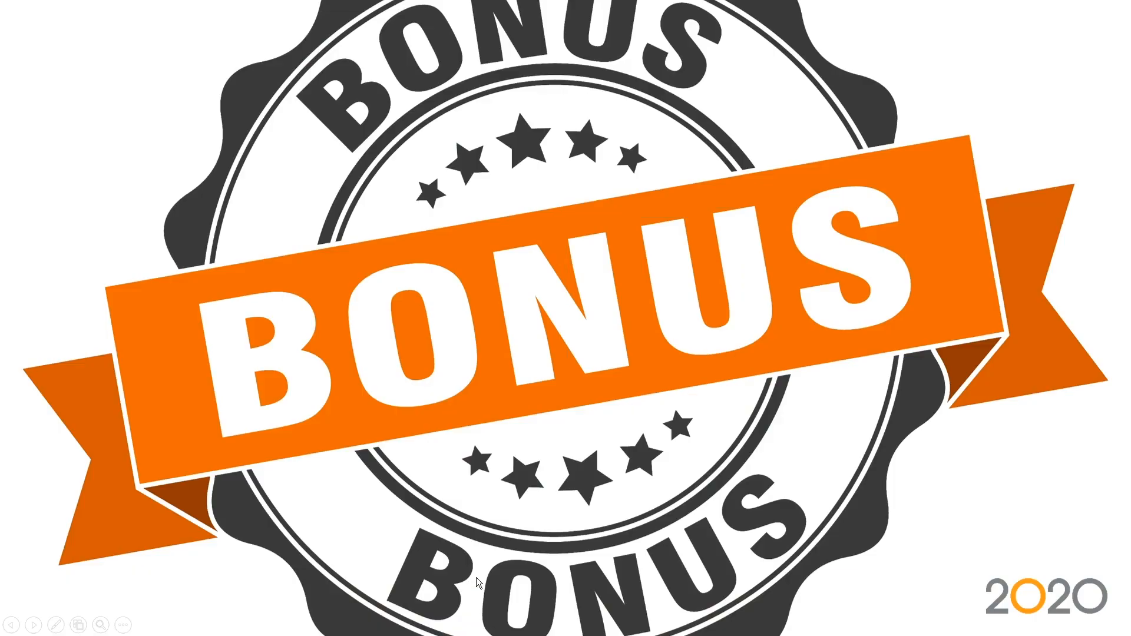
left_click(496, 511)
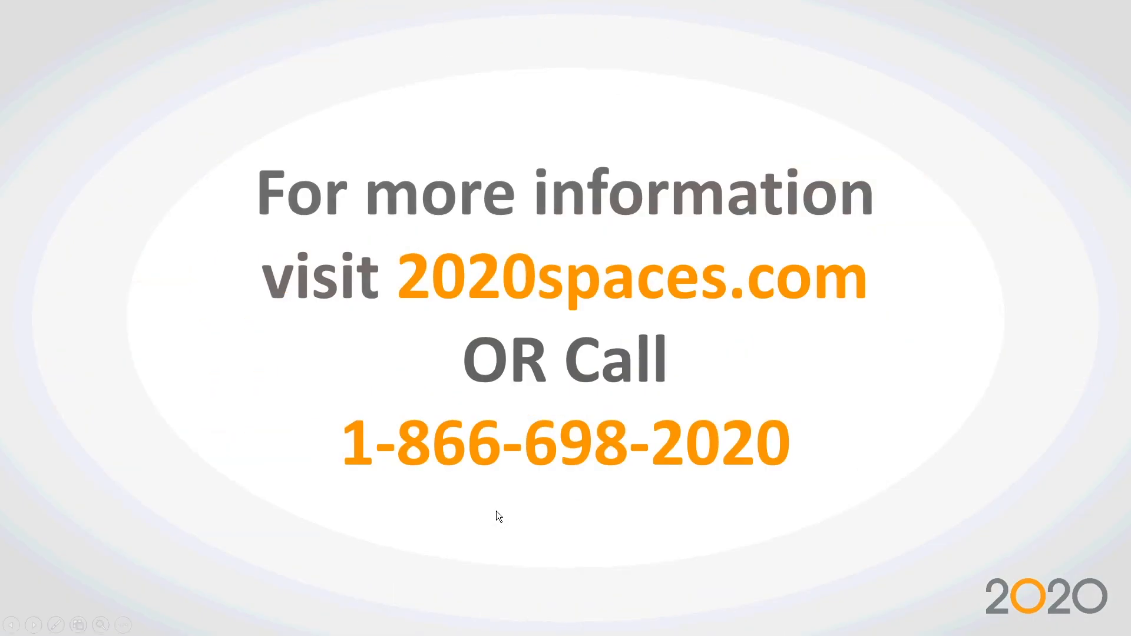